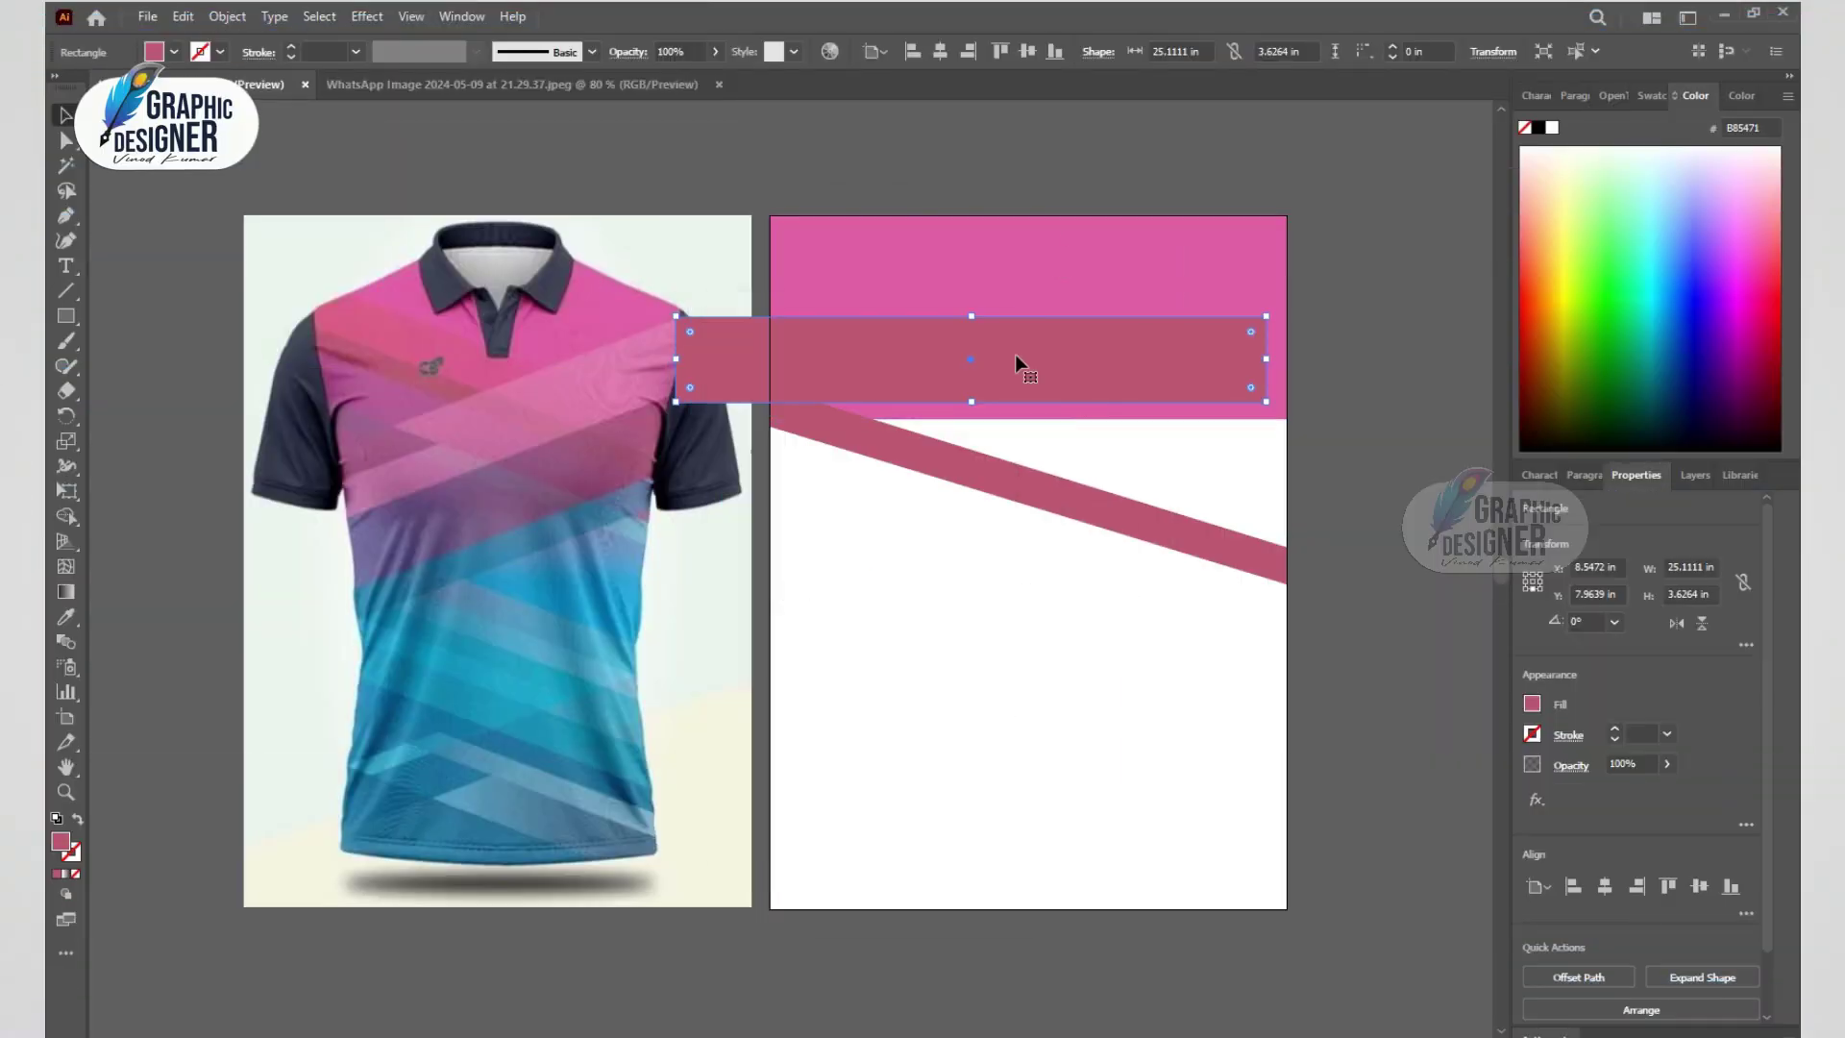
Step: Skew the pink rectangle into a band rising left to right and move it down onto the pink top
{"action": "left_click", "coordinate": [67, 491]}
{"action": "left_click_drag", "start_coordinate": [1265, 358], "coordinate": [1236, 204]}
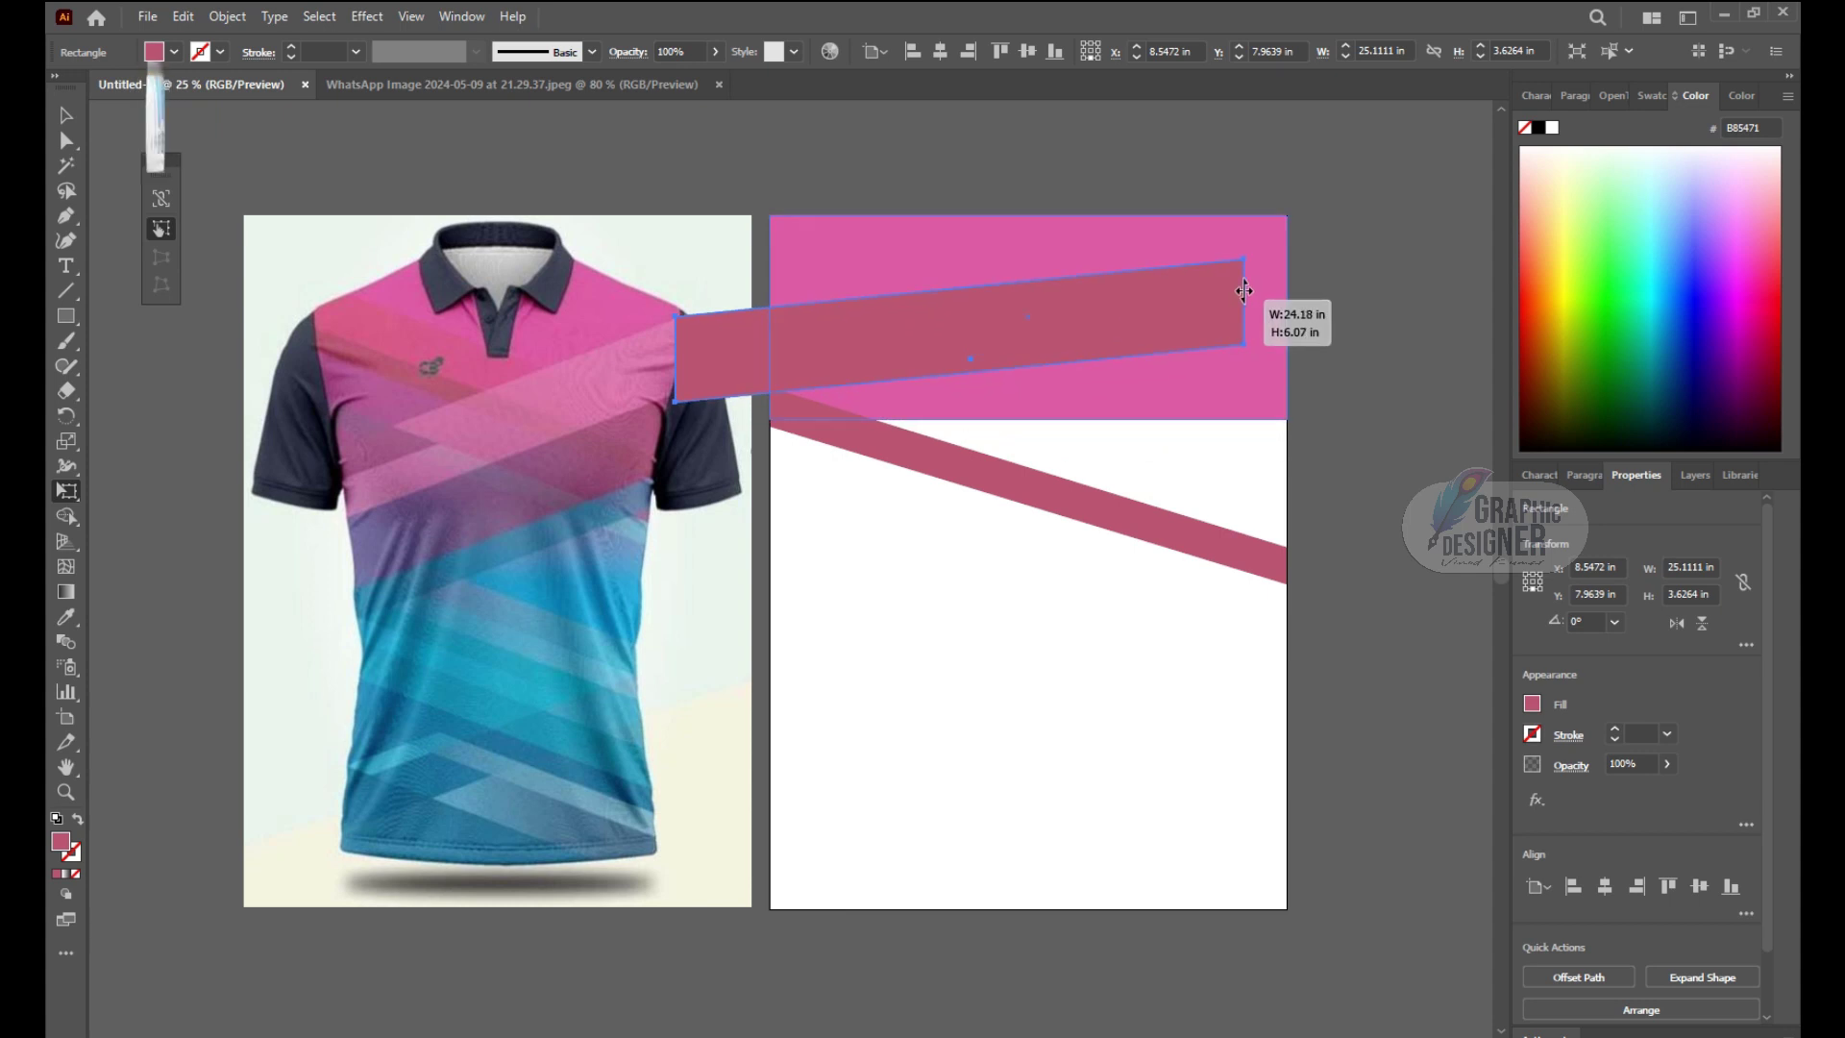
{"action": "left_click_drag", "start_coordinate": [1069, 274], "coordinate": [1115, 368]}
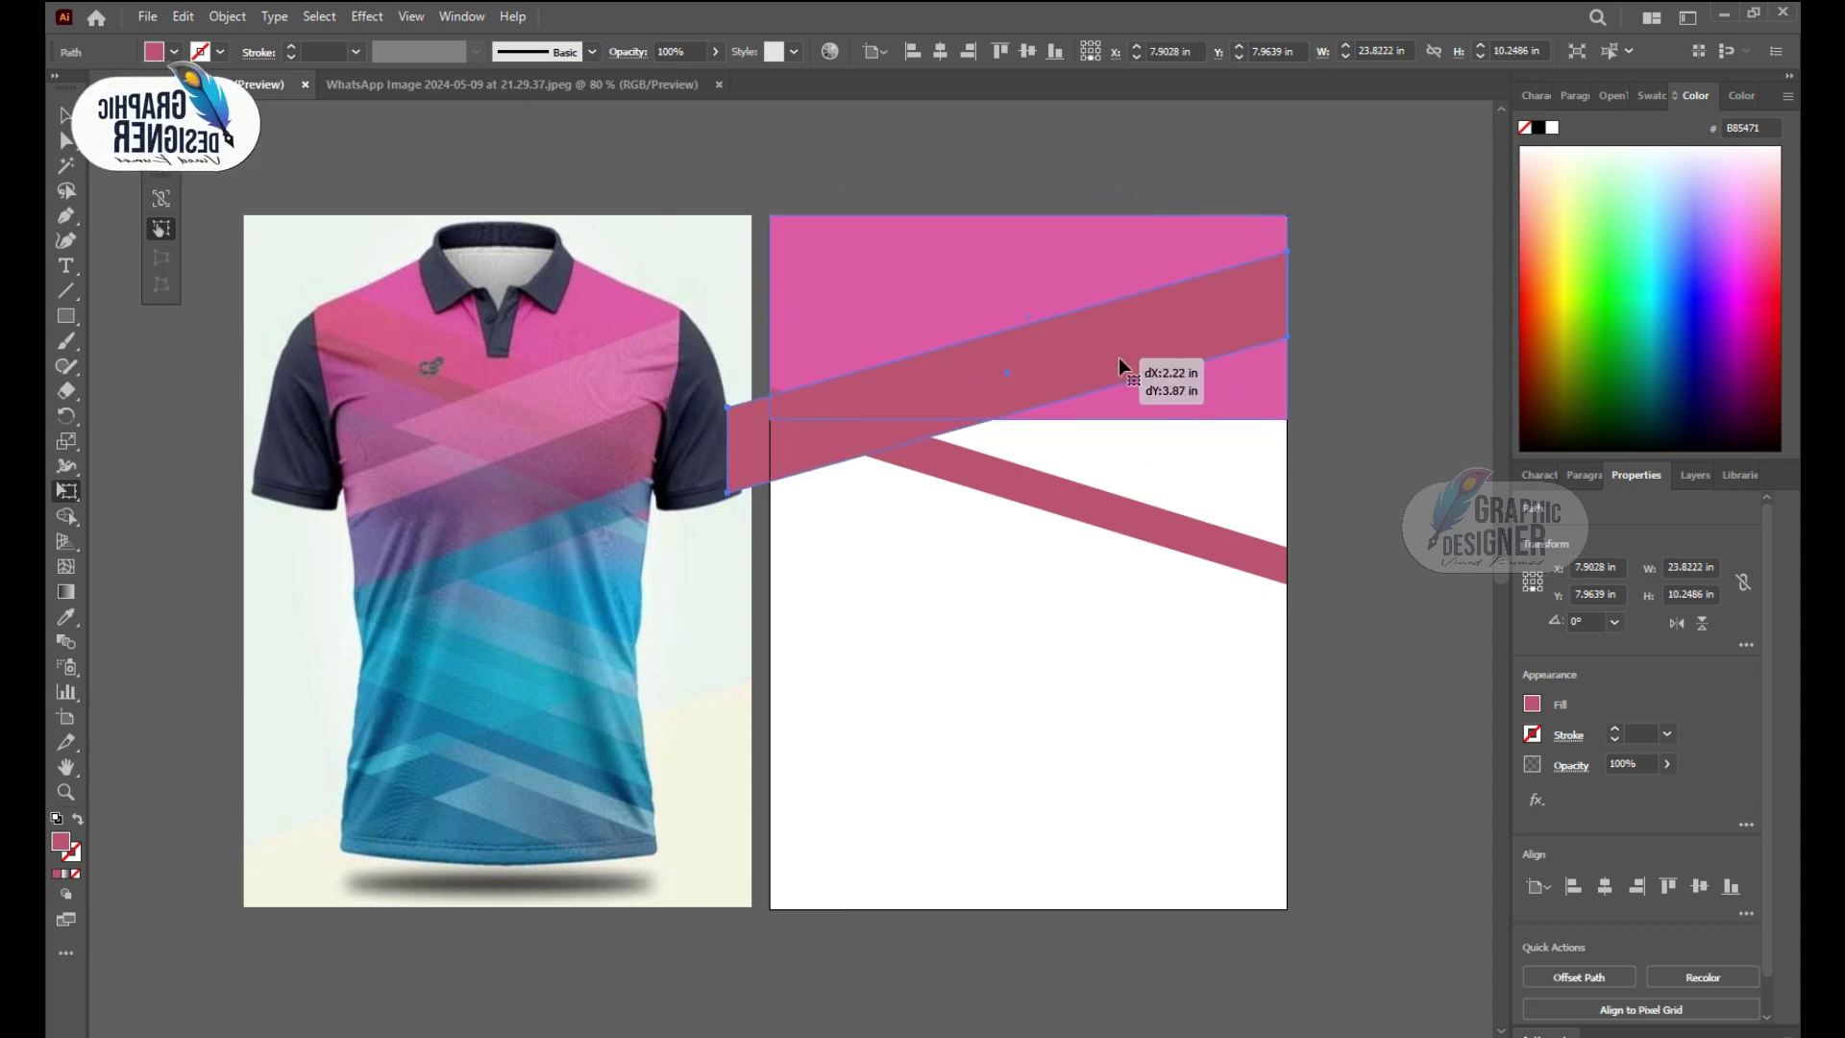
{"action": "key", "text": "v"}
{"action": "left_click", "coordinate": [918, 605]}
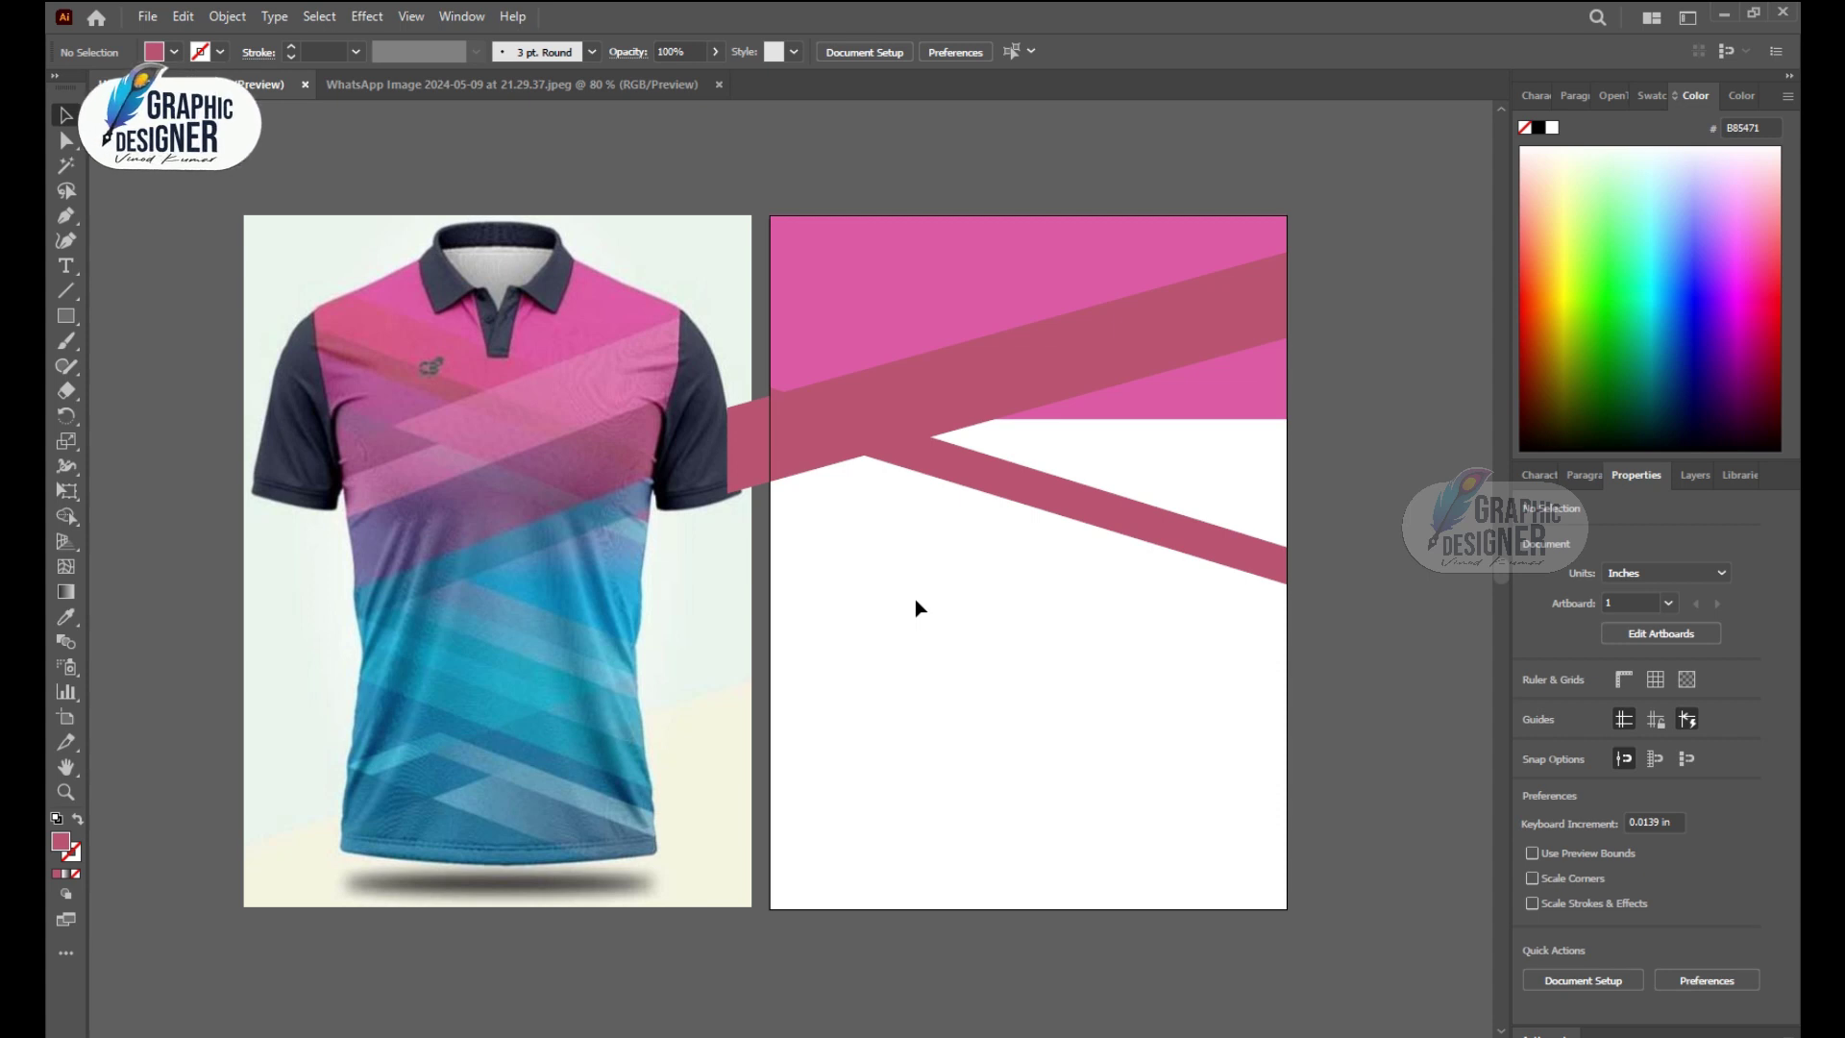
Step: Move the descending band up onto the pink top and fill the rising band white
{"action": "left_click_drag", "start_coordinate": [1048, 486], "coordinate": [1047, 355]}
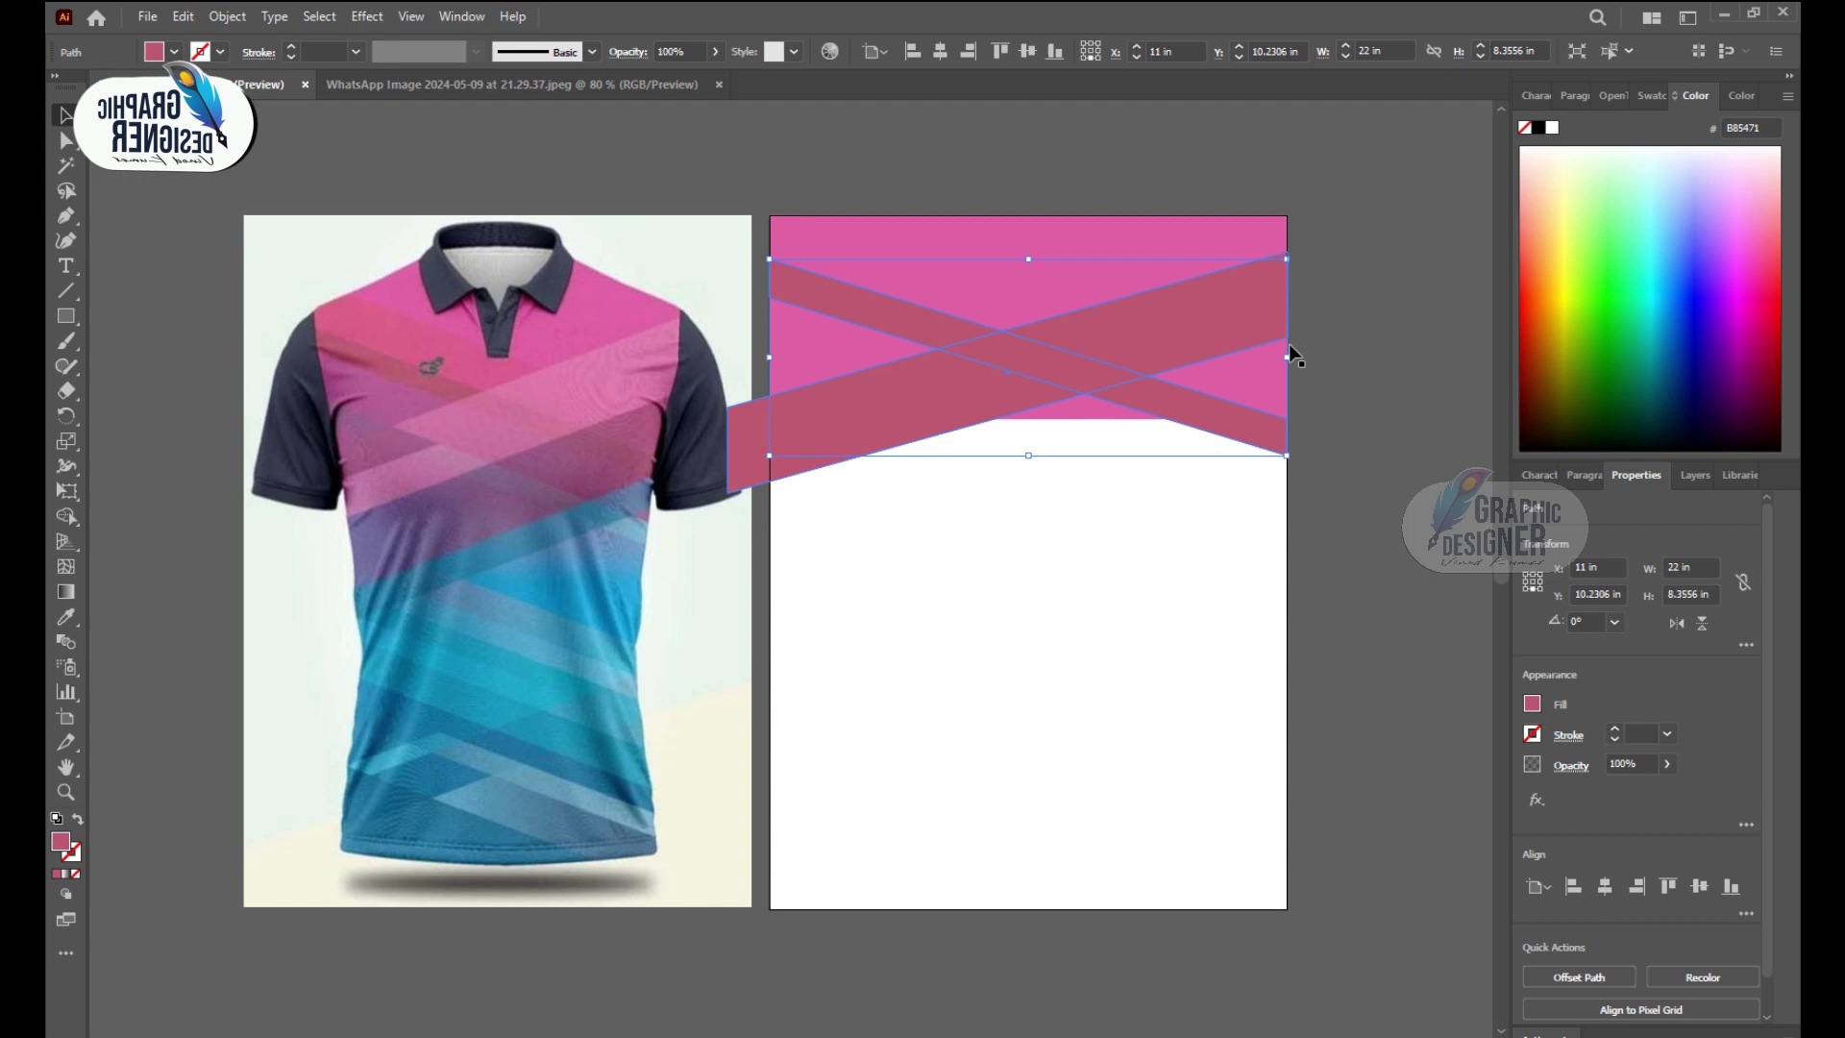
{"action": "double_click", "coordinate": [60, 842]}
{"action": "left_click", "coordinate": [701, 589]}
{"action": "left_click", "coordinate": [1195, 598]}
Step: Lower the white band's opacity to about 53%
{"action": "left_click", "coordinate": [714, 51]}
{"action": "left_click_drag", "start_coordinate": [642, 89], "coordinate": [676, 84]}
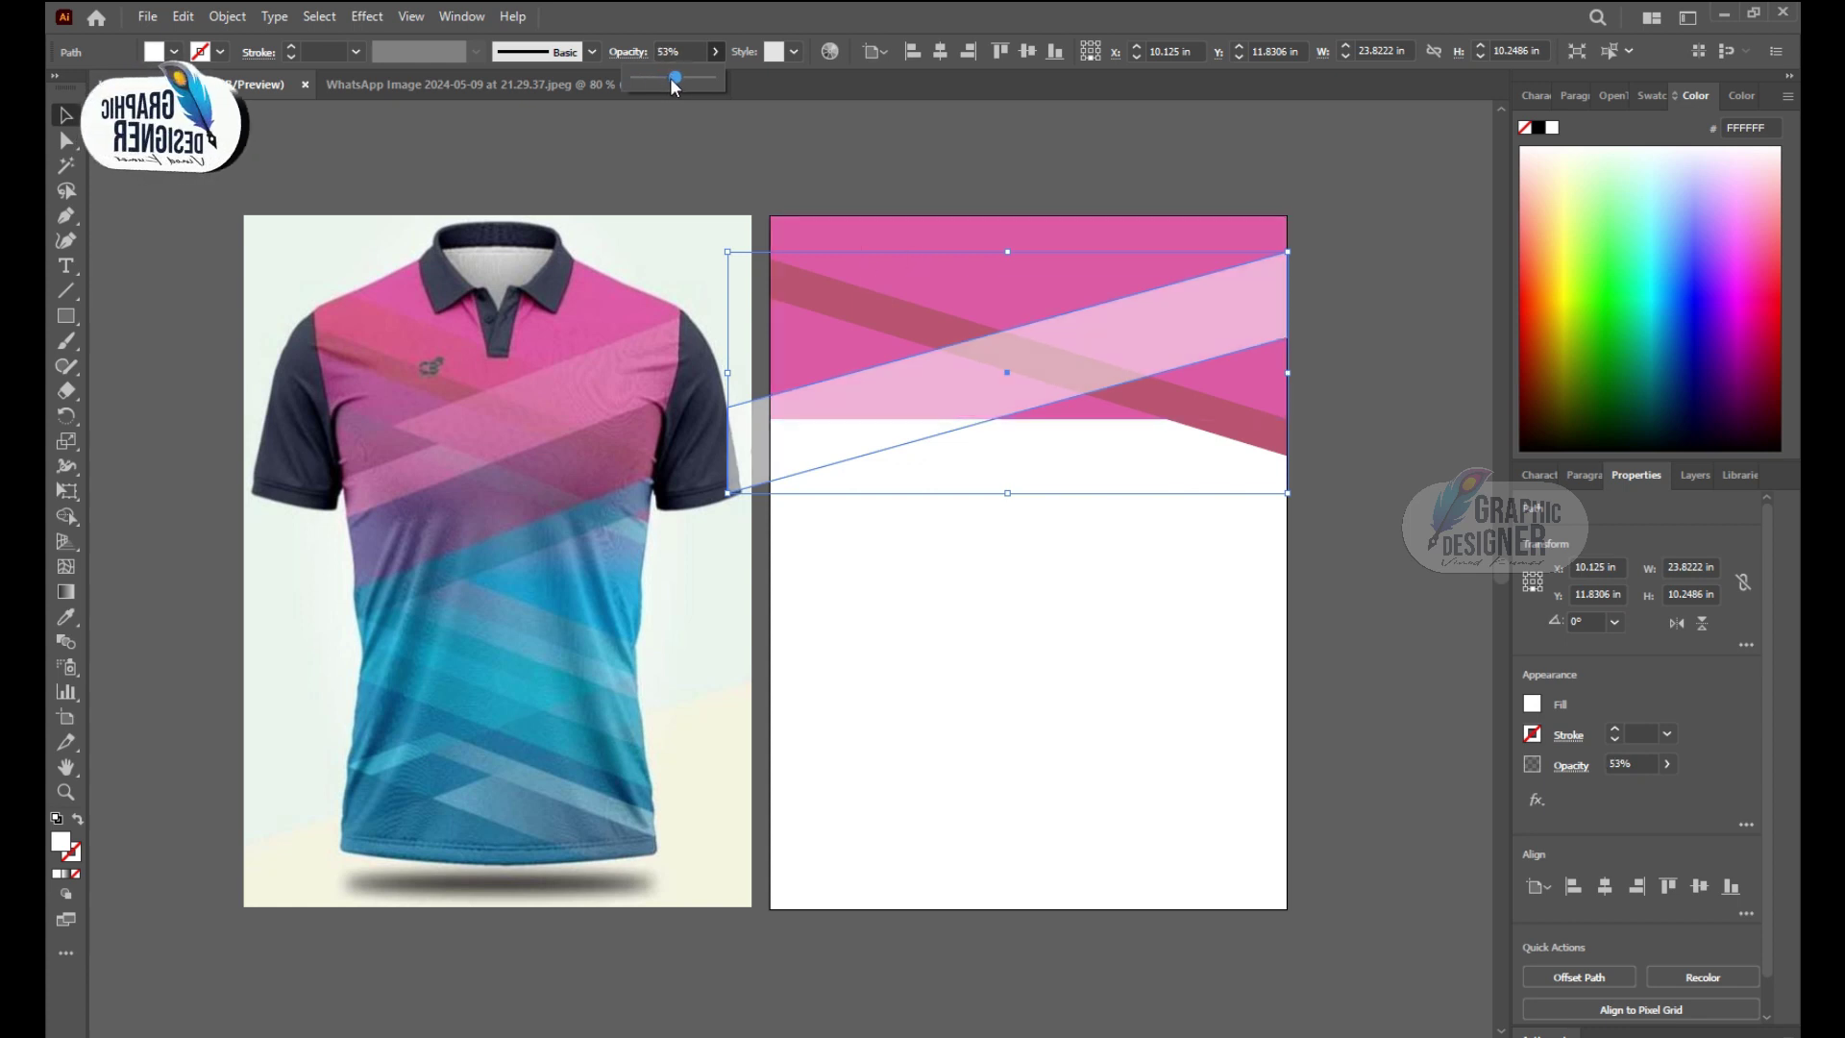
{"action": "left_click", "coordinate": [1428, 430]}
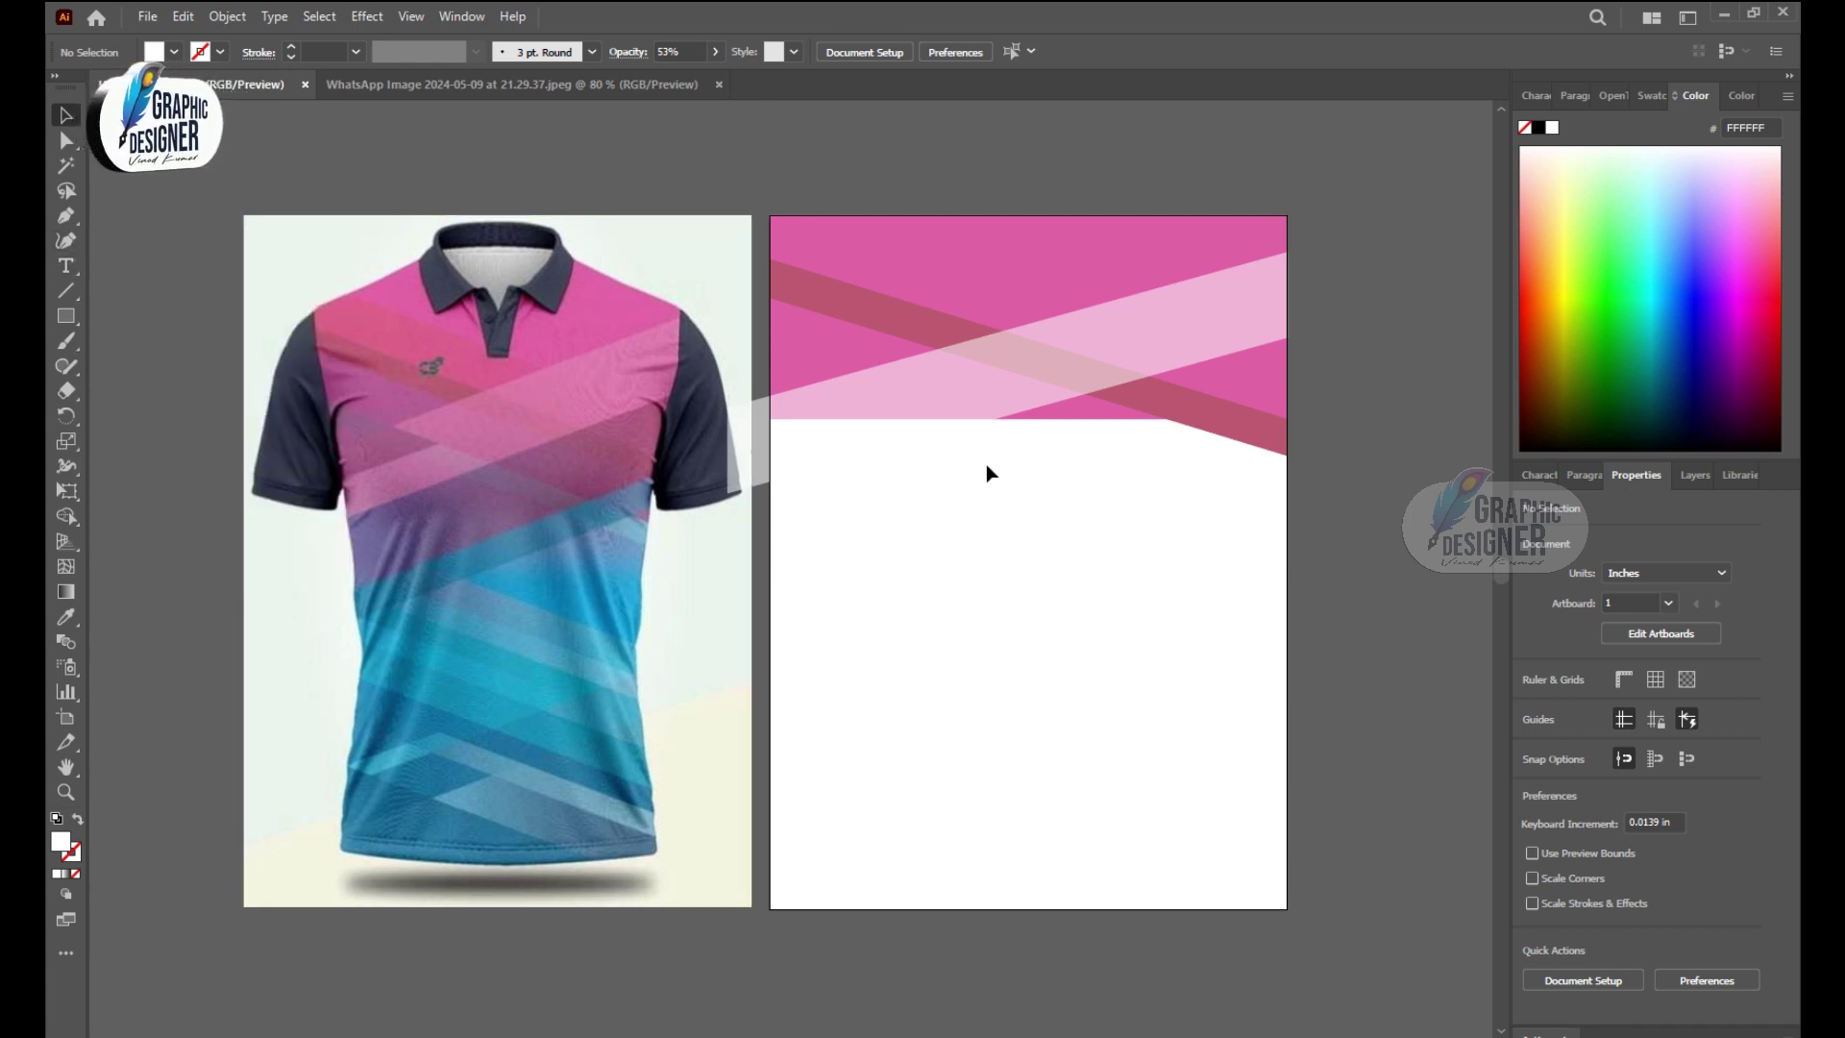
{"action": "left_click", "coordinate": [65, 316]}
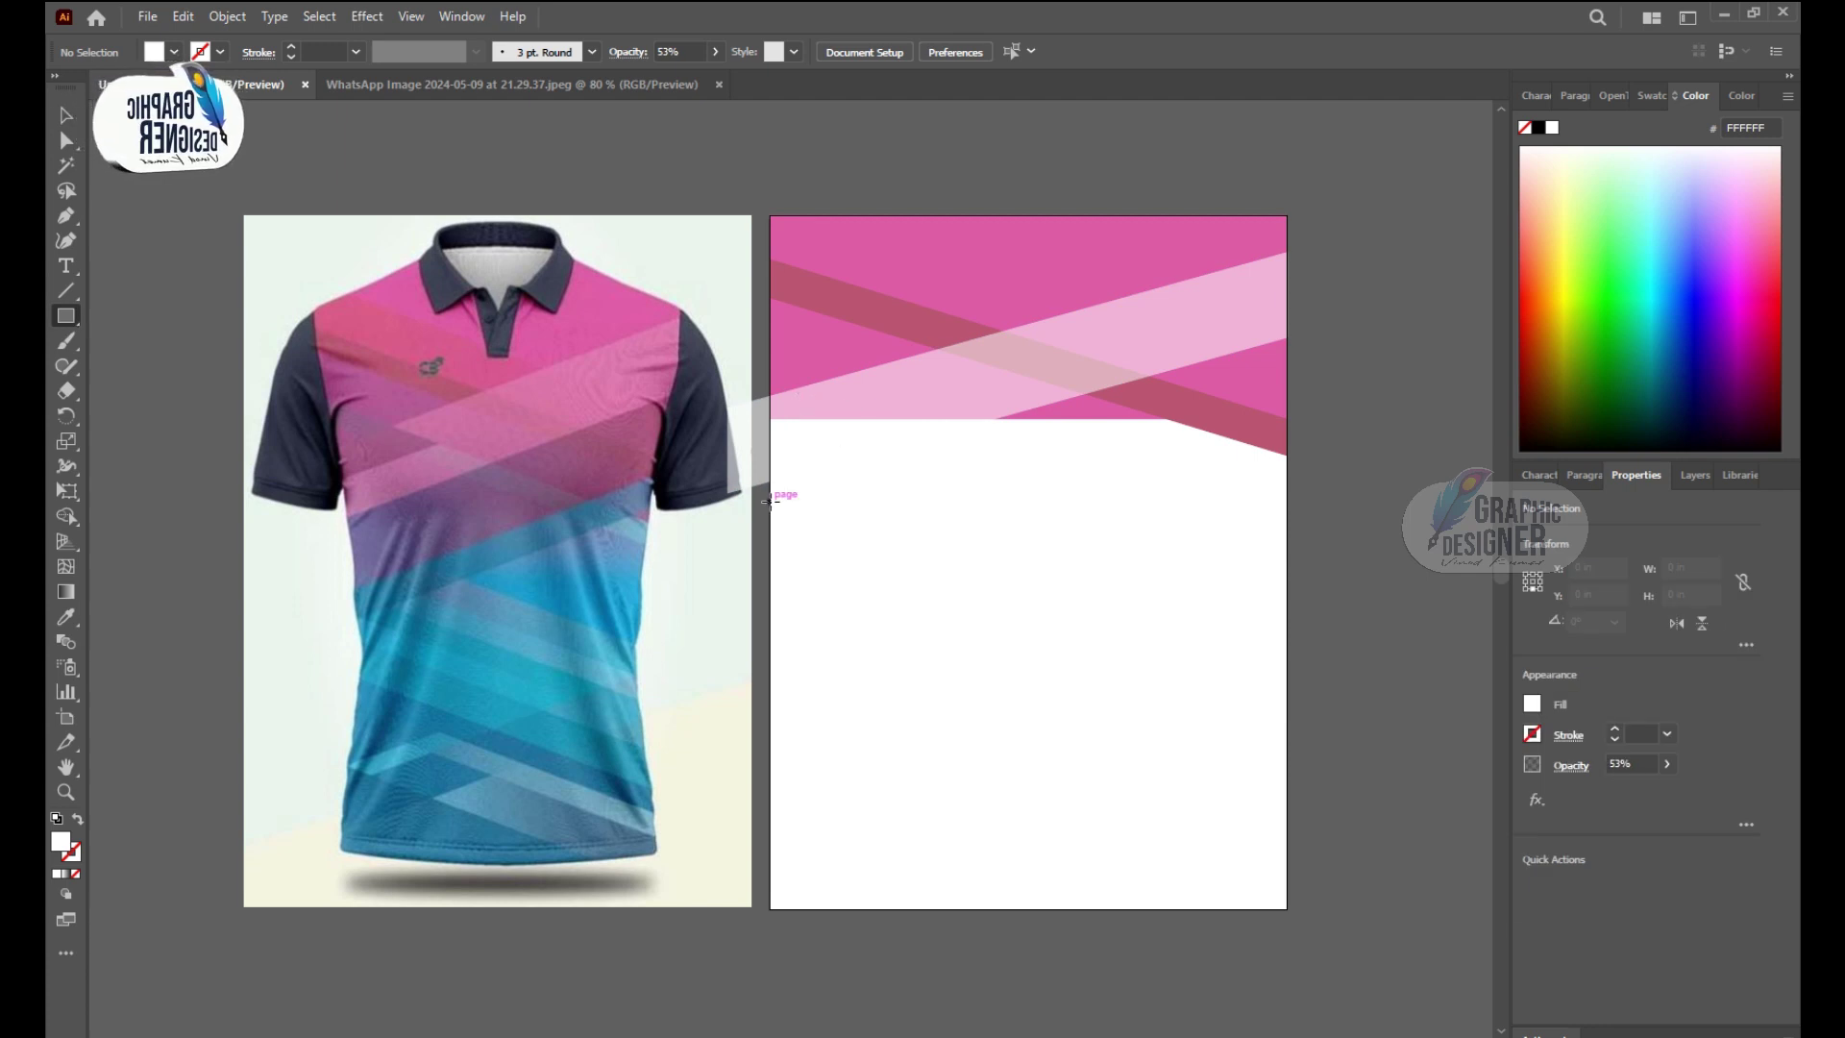
Step: Draw a full-width rectangle, fill it with the shirt's purple and skew its left end upward
{"action": "left_click_drag", "start_coordinate": [770, 500], "coordinate": [1288, 548]}
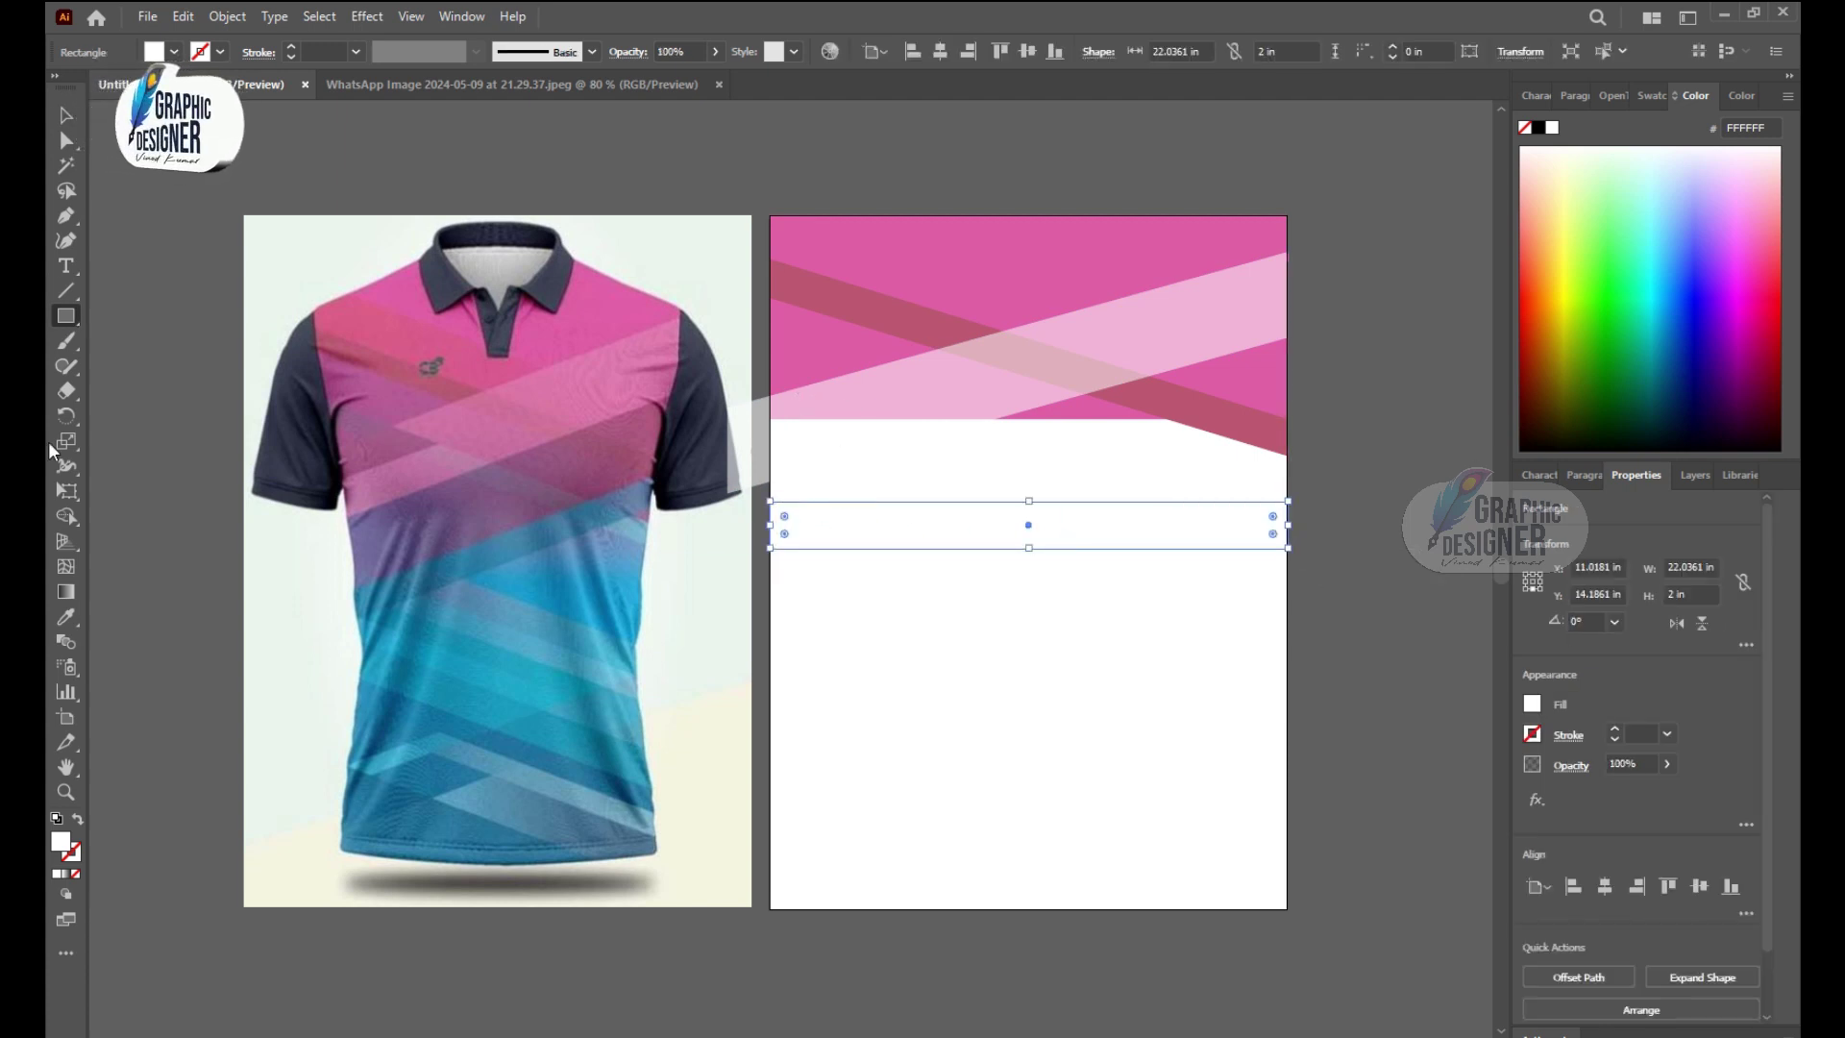
{"action": "left_click", "coordinate": [65, 616]}
{"action": "left_click", "coordinate": [524, 483]}
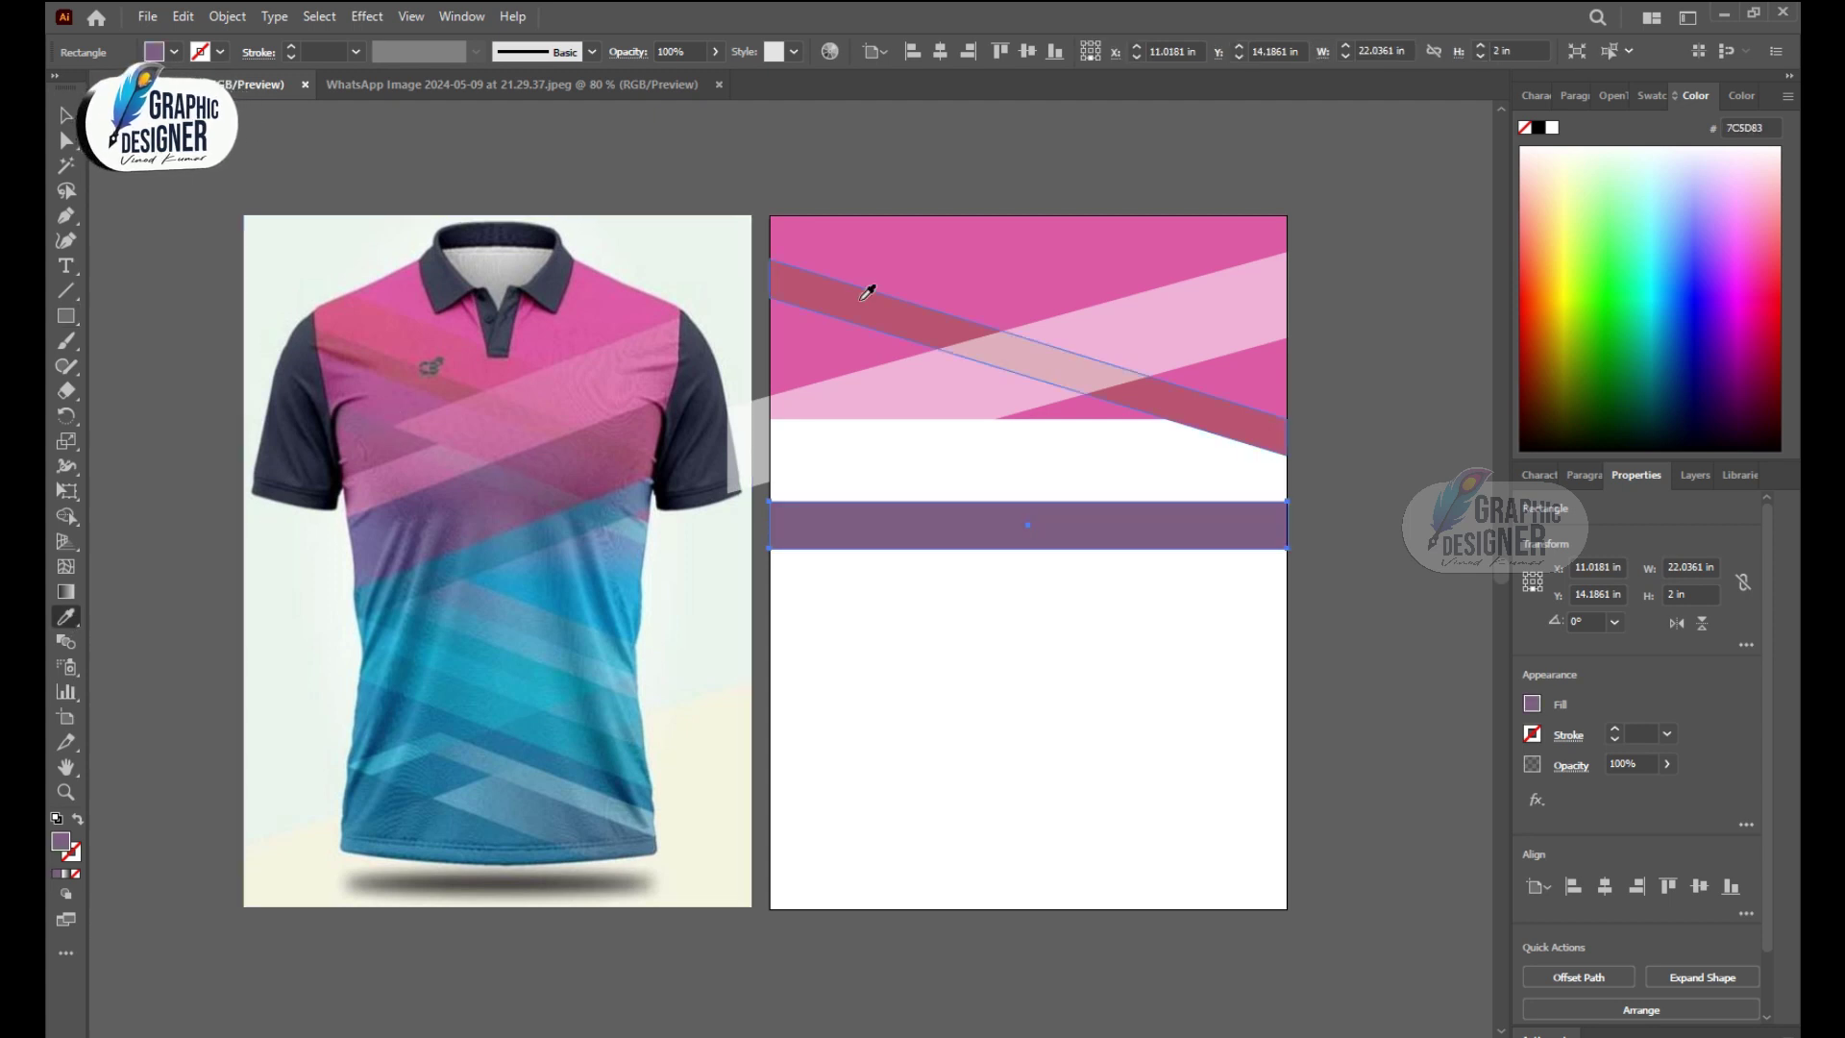
{"action": "key", "text": "e"}
{"action": "left_click_drag", "start_coordinate": [768, 524], "coordinate": [769, 384]}
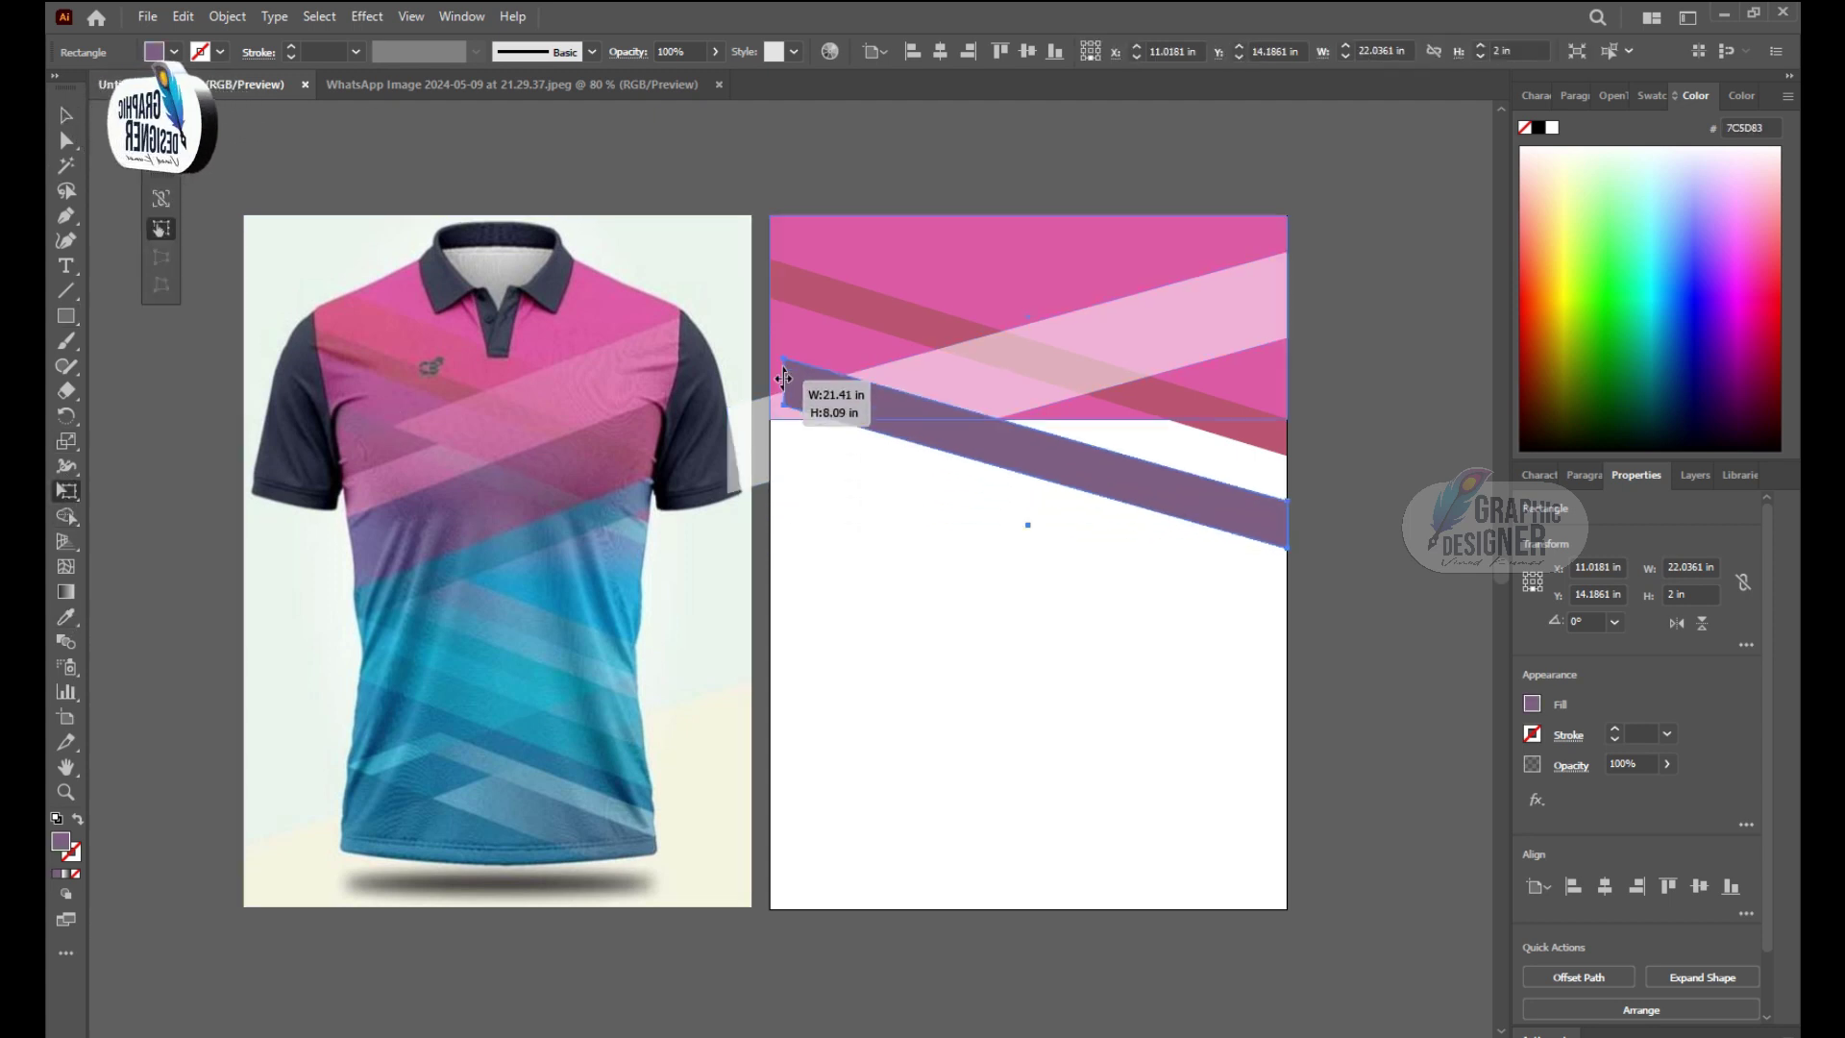
{"action": "left_click_drag", "start_coordinate": [901, 418], "coordinate": [886, 418]}
Step: Stretch the purple band's right end to the panel edge
{"action": "left_click", "coordinate": [64, 114]}
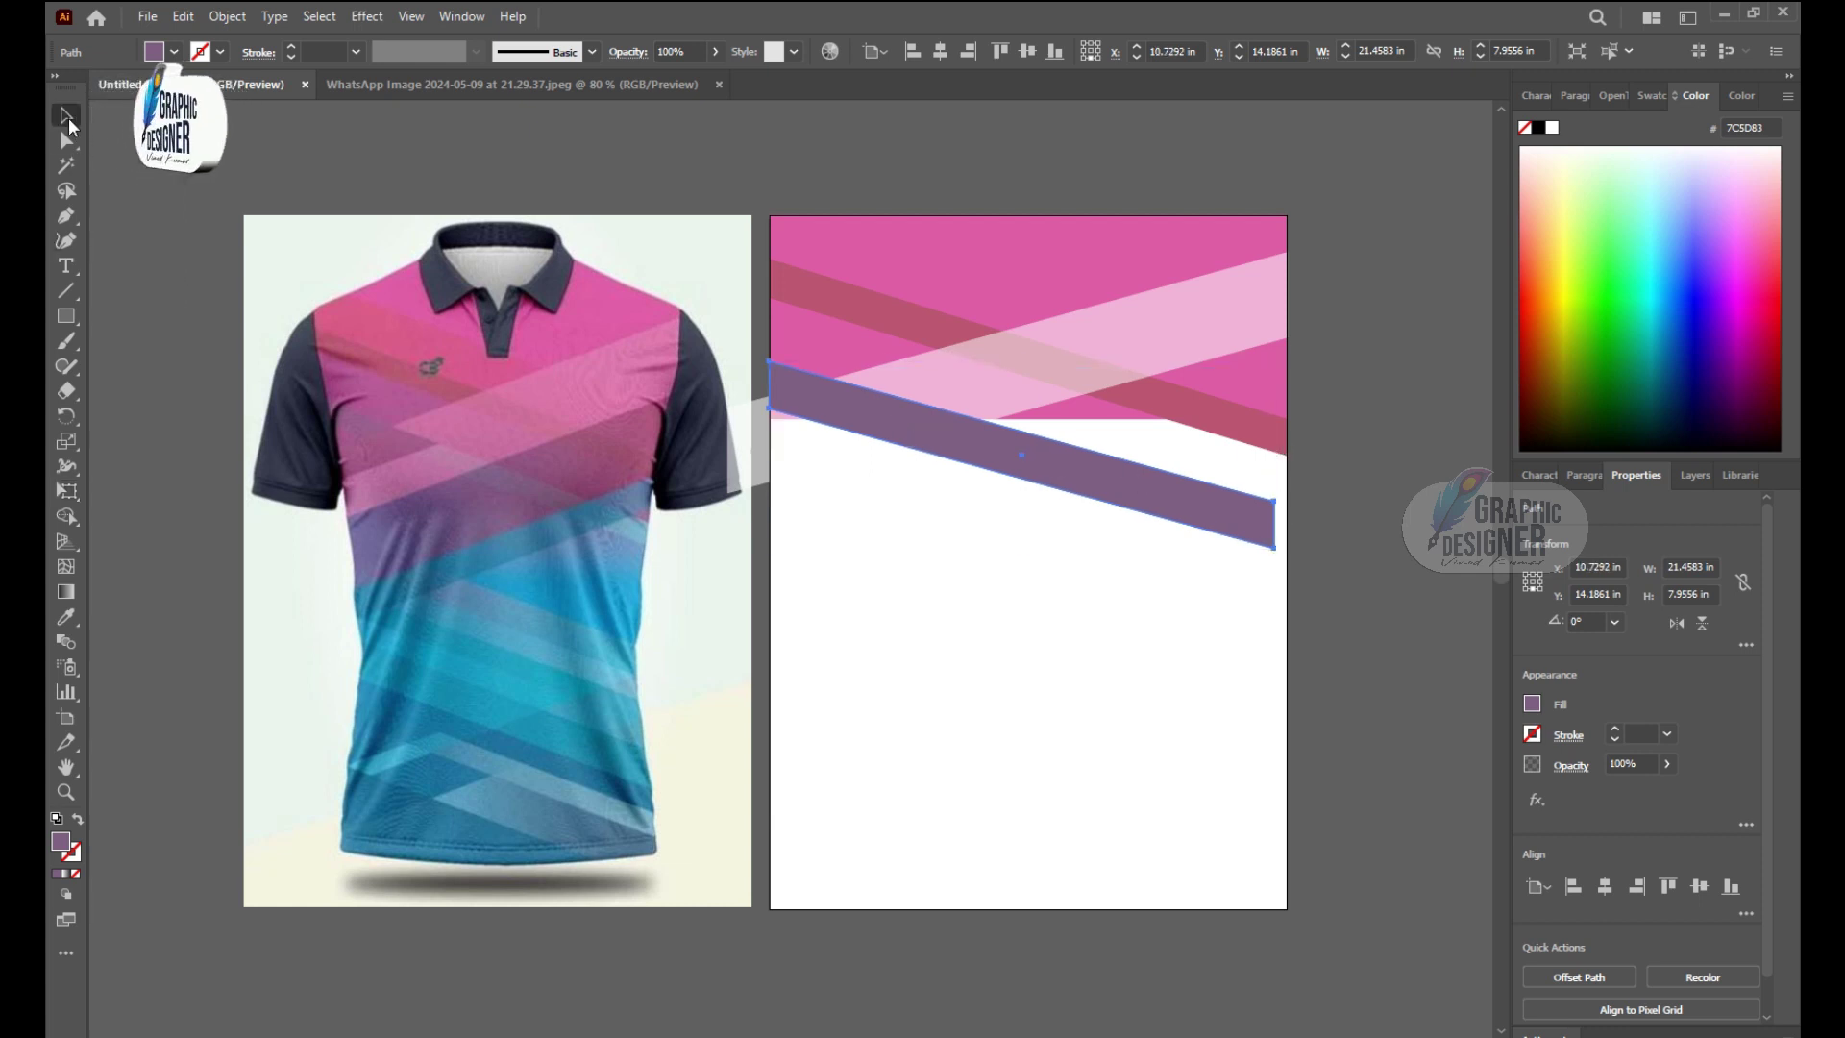
{"action": "left_click_drag", "start_coordinate": [1274, 455], "coordinate": [1291, 455]}
{"action": "left_click", "coordinate": [1336, 461]}
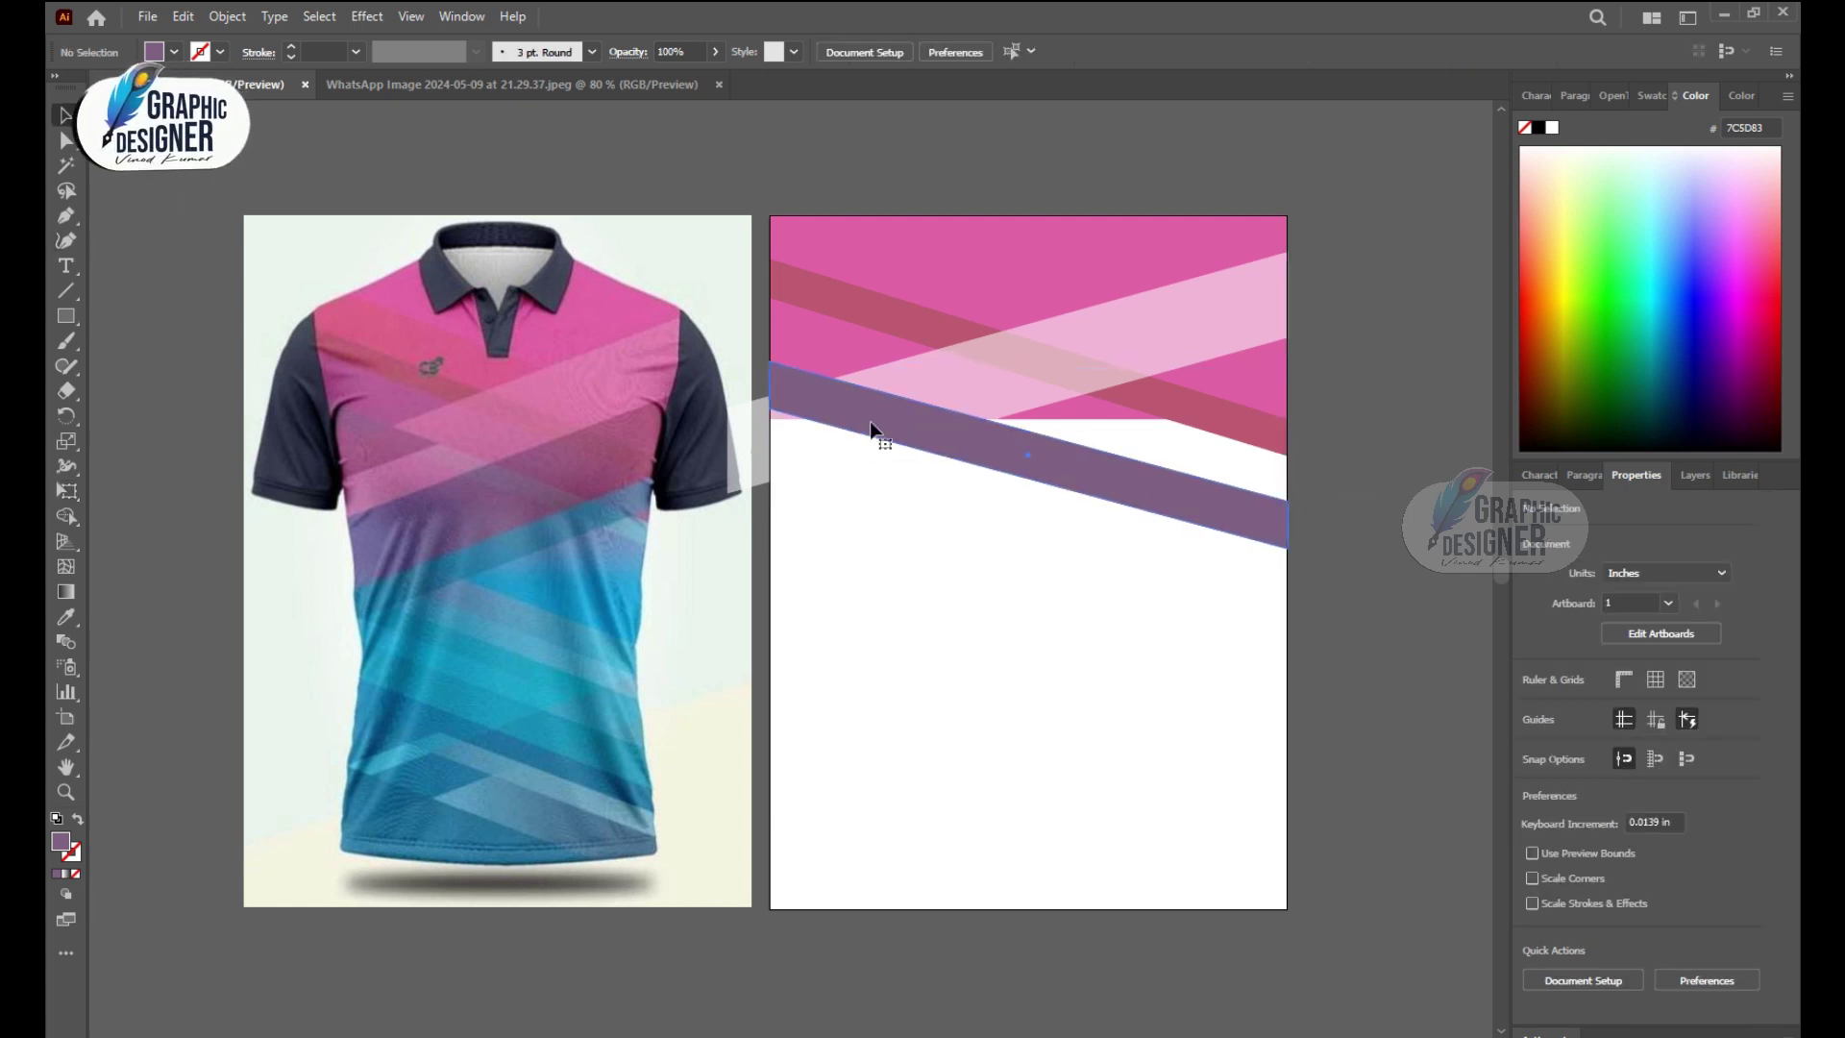
{"action": "left_click", "coordinate": [871, 429]}
{"action": "left_click", "coordinate": [927, 388]}
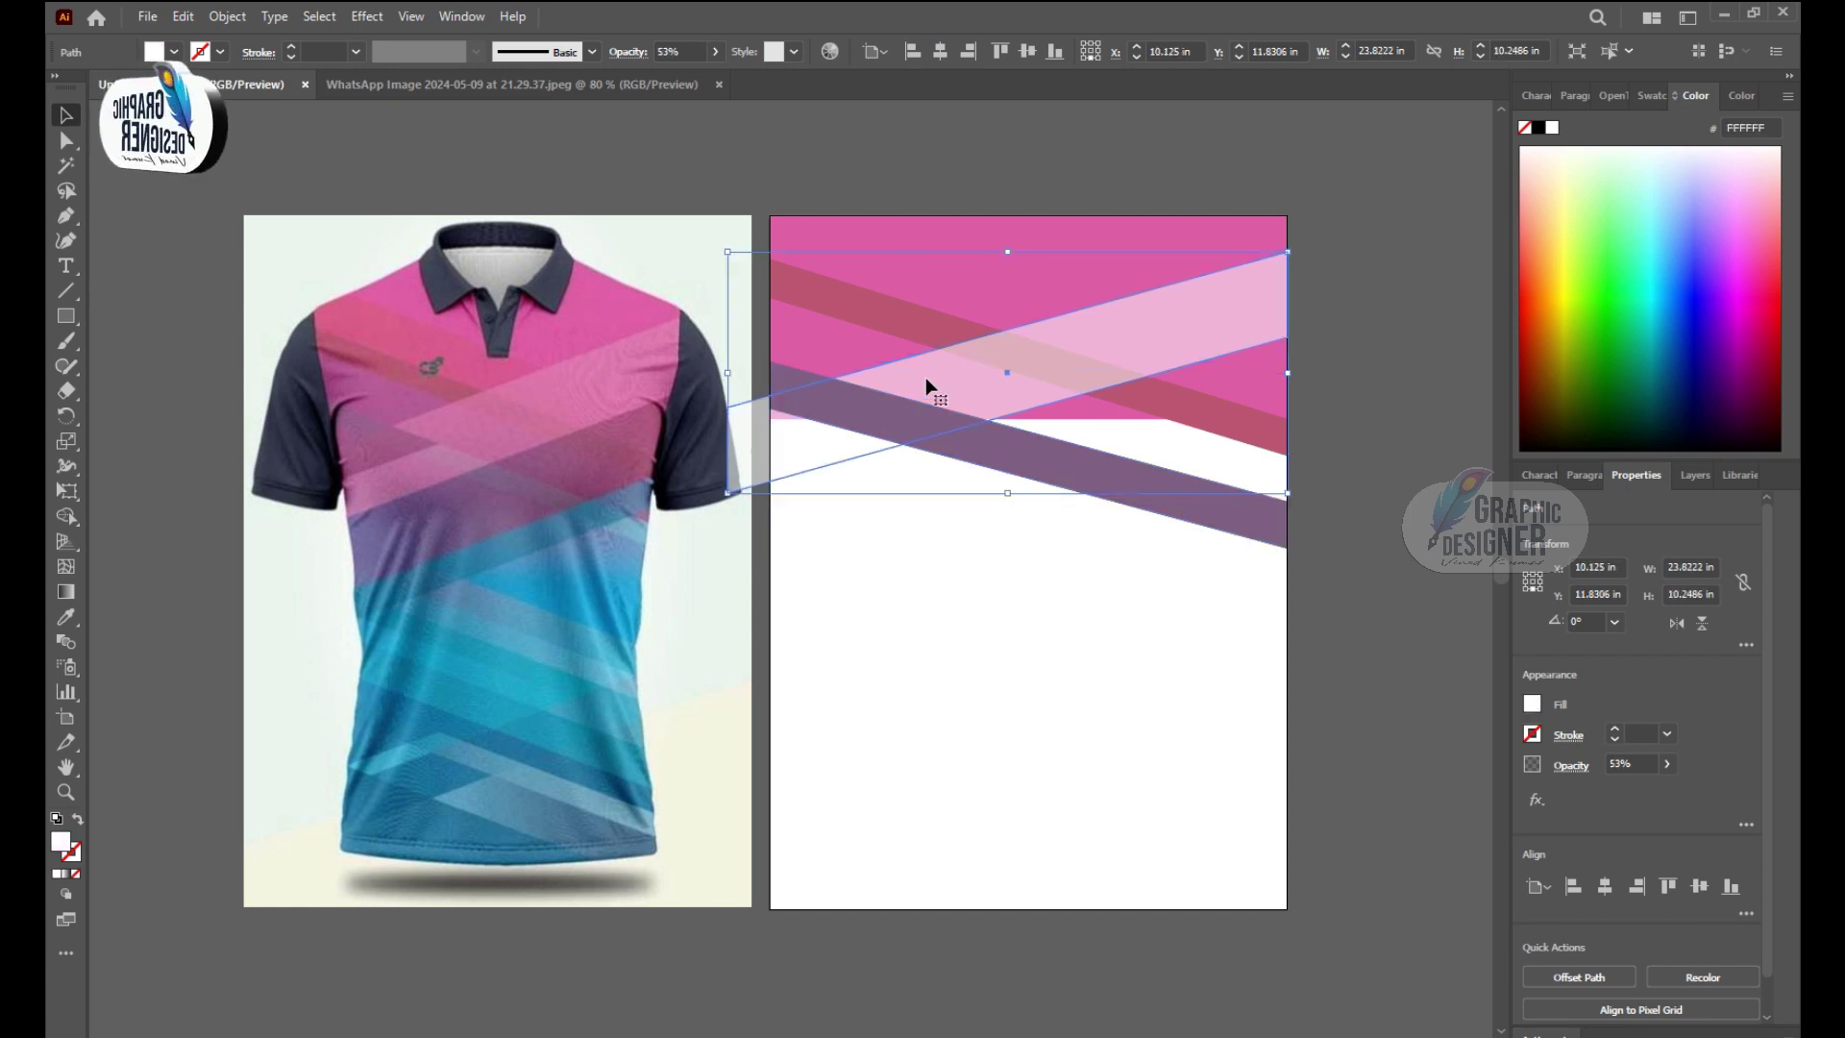
{"action": "left_click", "coordinate": [769, 455]}
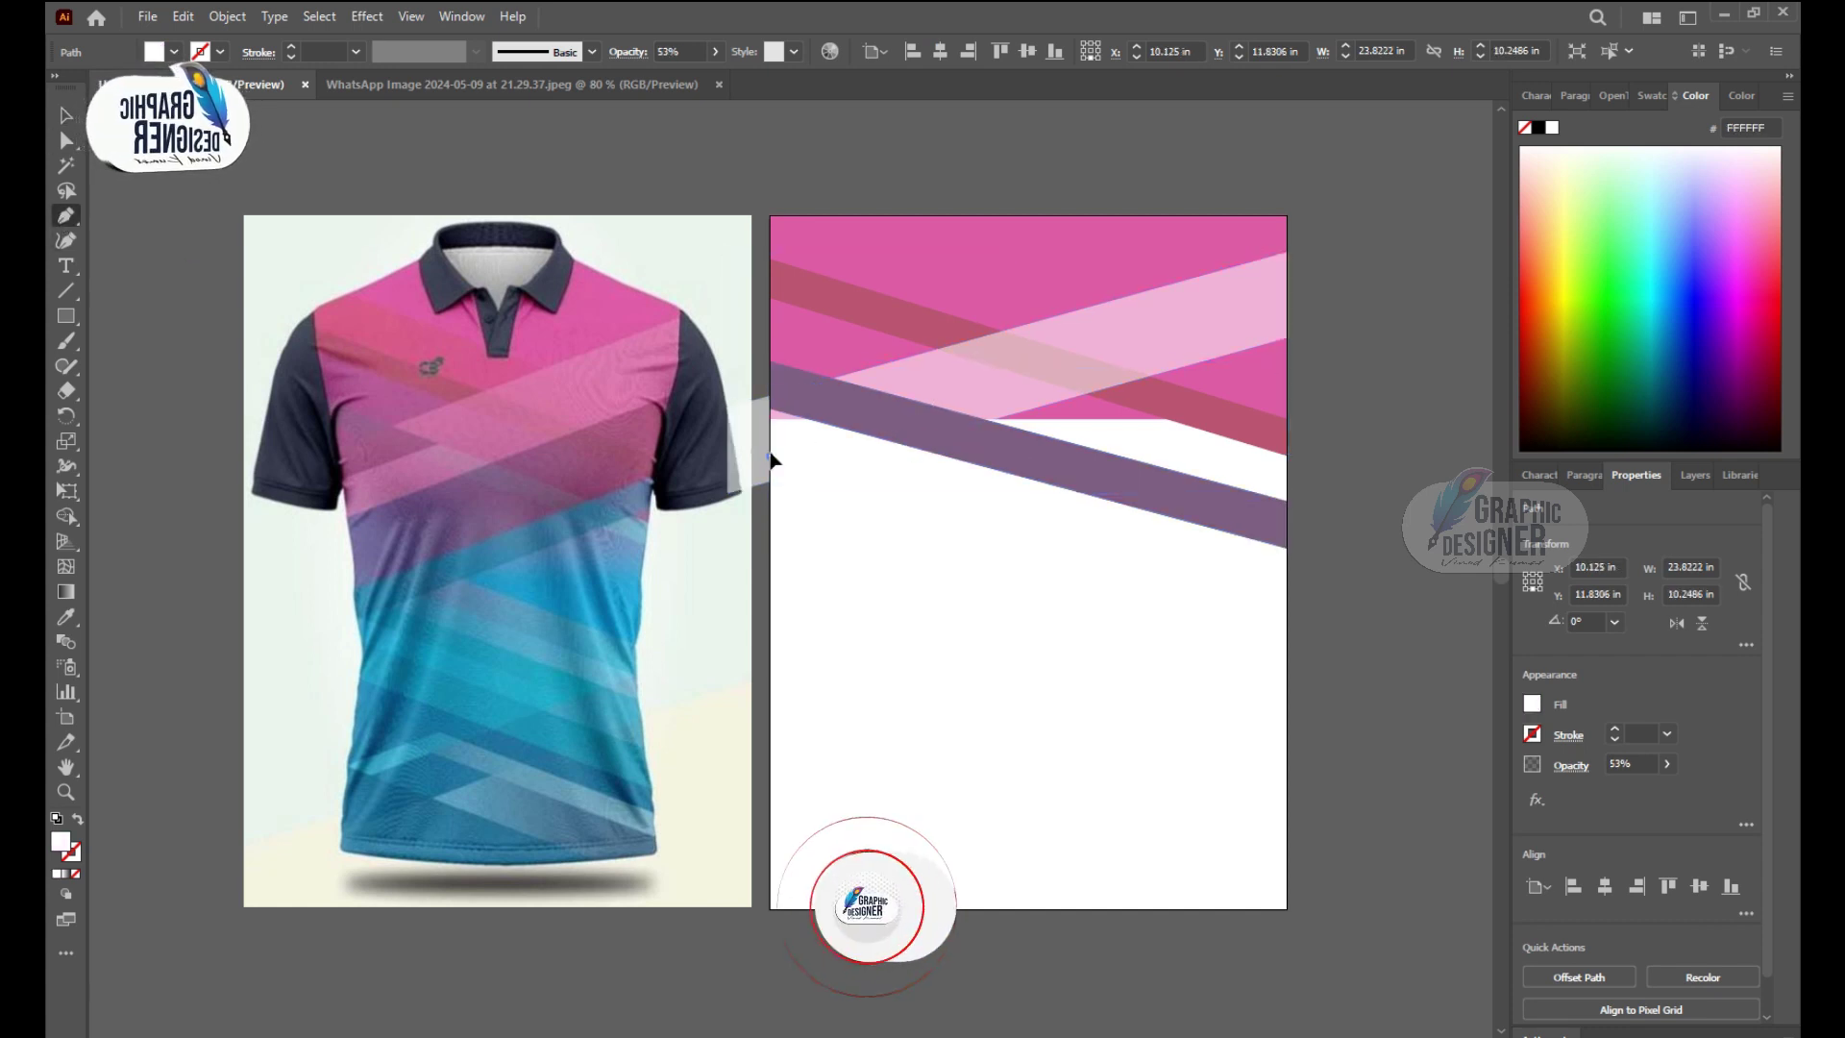
Step: Draw a cutting path along the back panel's left edge and adjust its anchor
{"action": "left_click", "coordinate": [843, 431]}
{"action": "left_click", "coordinate": [903, 444]}
{"action": "key", "text": "ctrl+plus"}
{"action": "left_click", "coordinate": [615, 616]}
{"action": "left_click", "coordinate": [562, 603], "text": "ctrl"}
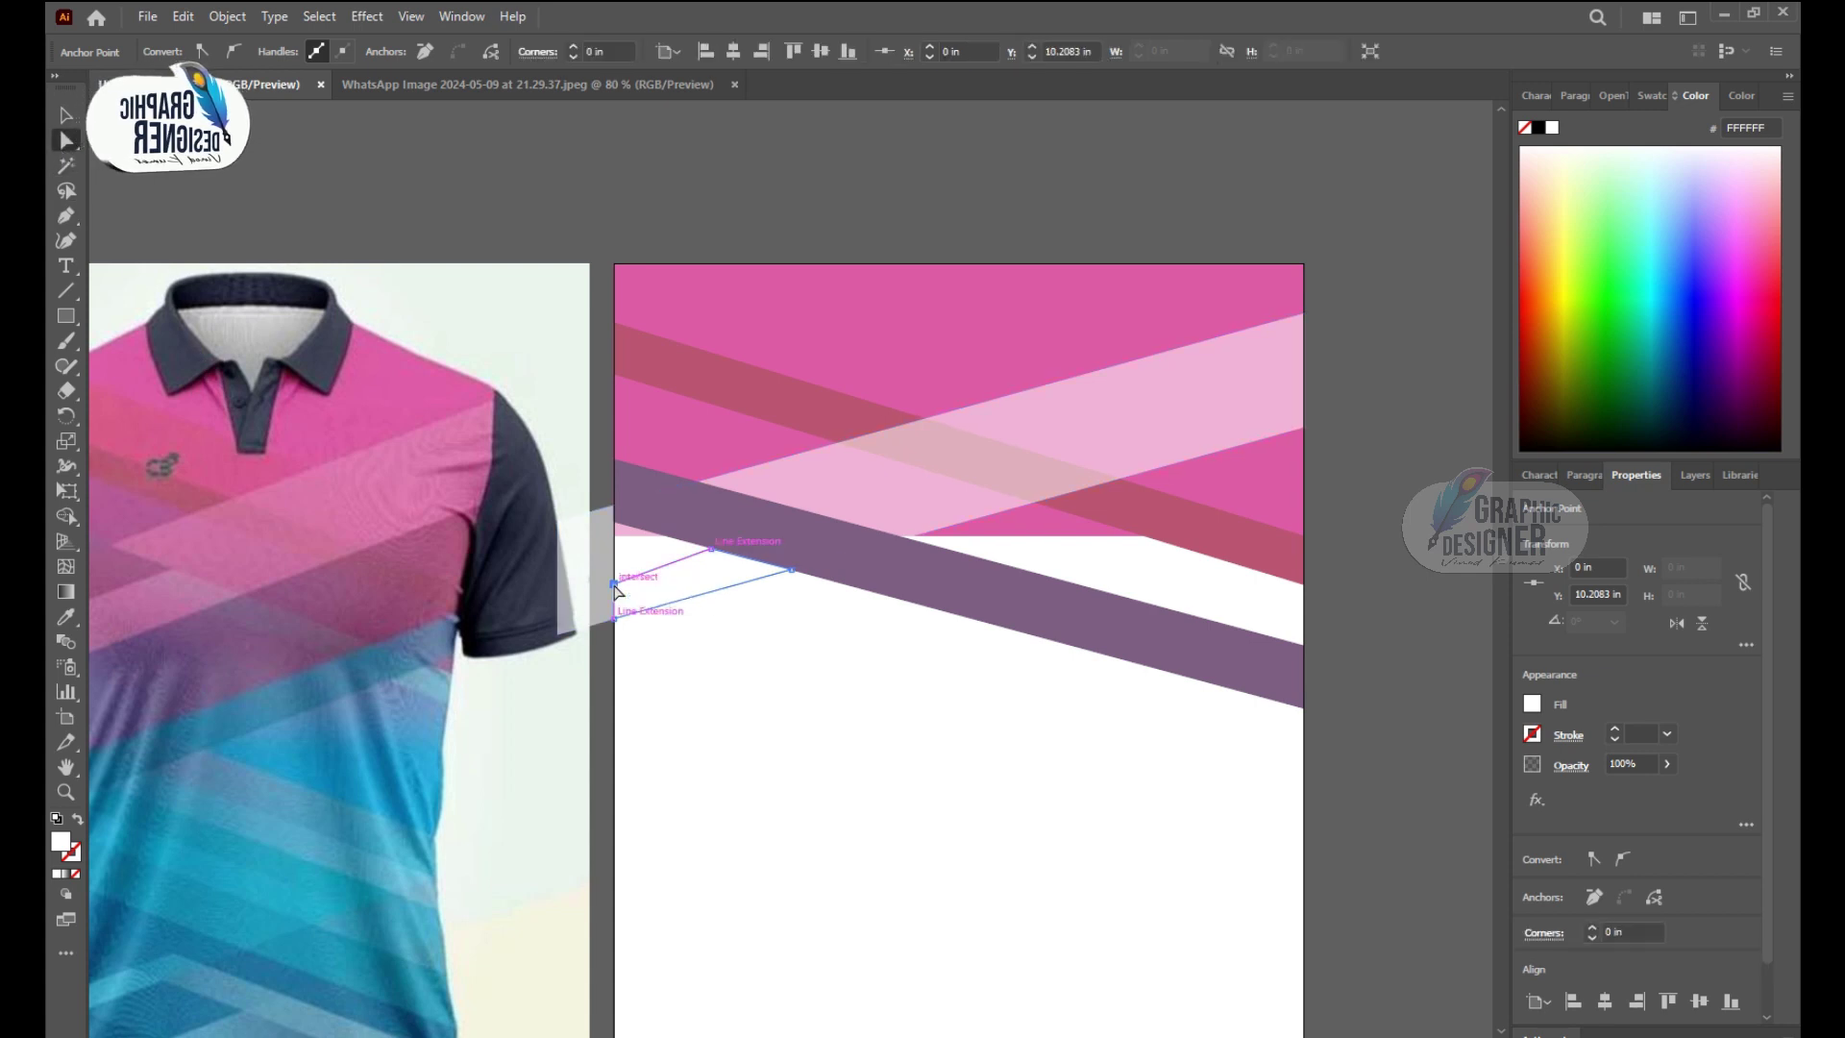
{"action": "left_click_drag", "start_coordinate": [616, 589], "coordinate": [616, 584]}
Step: Select all and Shape Builder-remove the white sliver past the panel's left edge
{"action": "left_click_drag", "start_coordinate": [728, 559], "coordinate": [730, 563]}
{"action": "scroll", "coordinate": [961, 598], "scroll_direction": "down", "scroll_amount": 2}
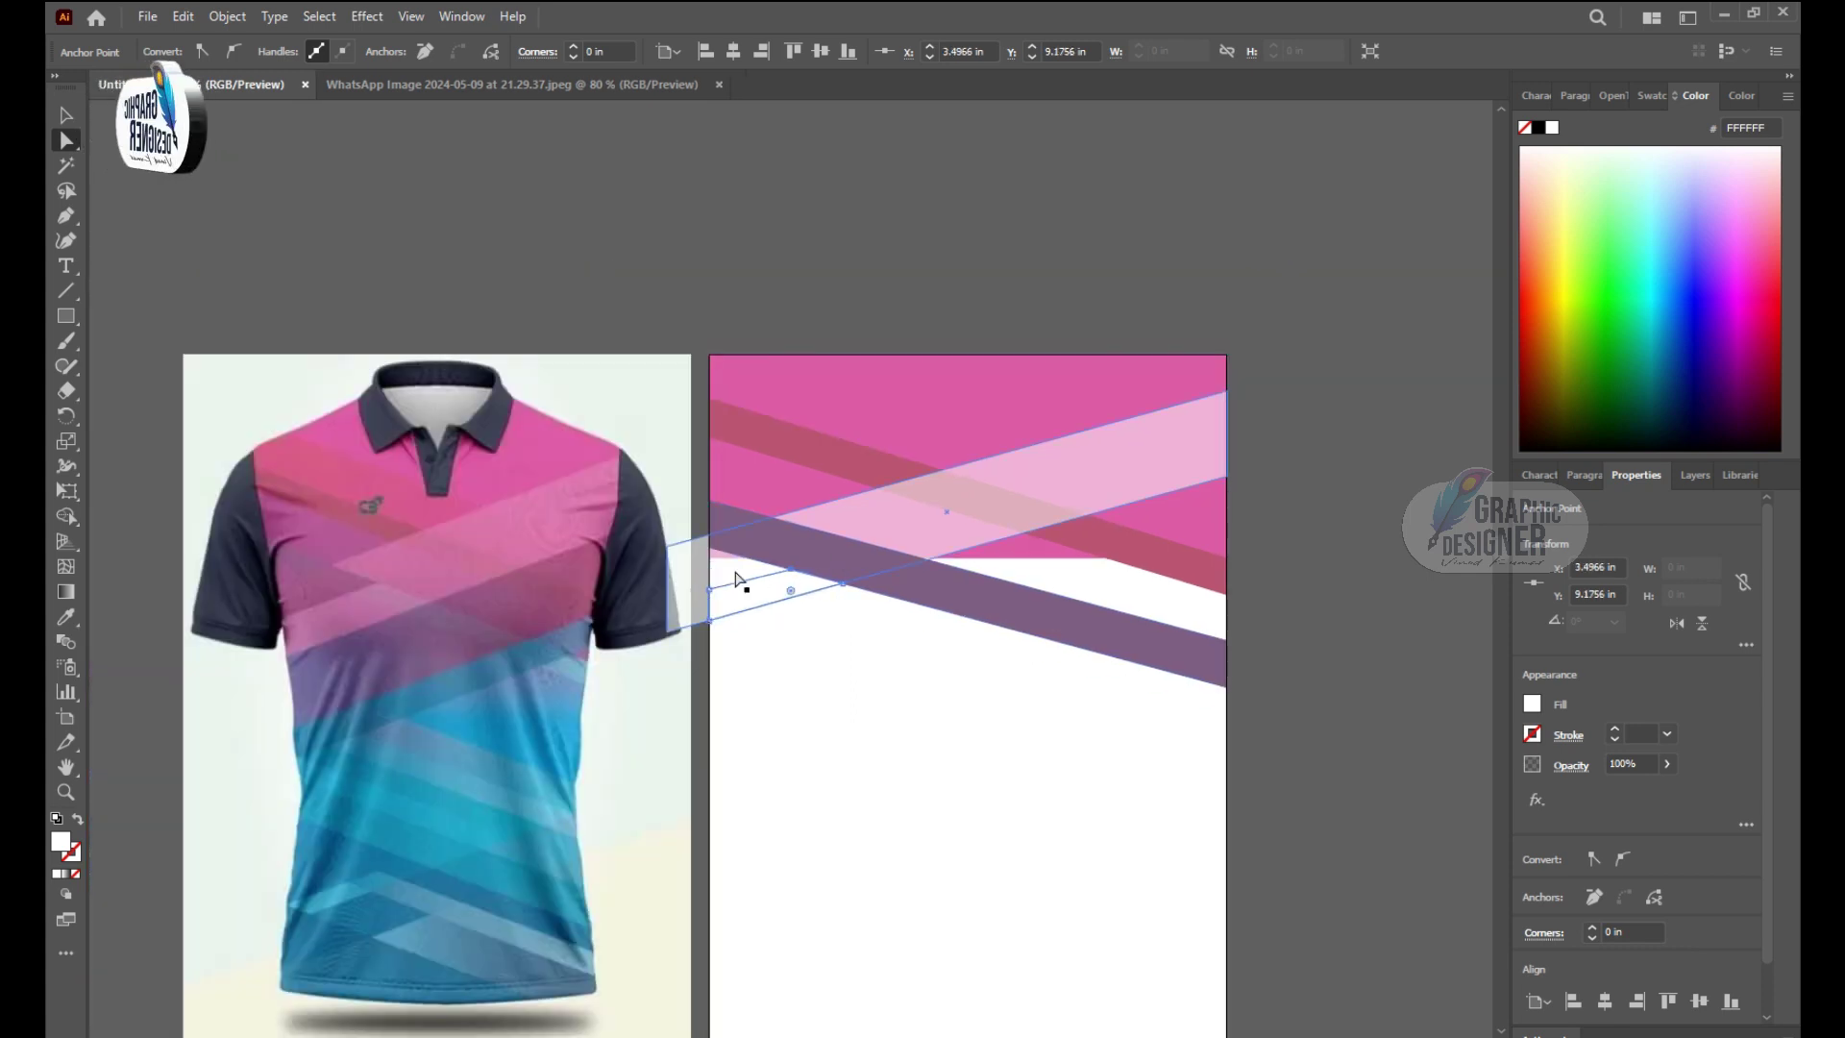
{"action": "key", "text": "ctrl+a"}
{"action": "left_click", "coordinate": [73, 517]}
{"action": "left_click", "coordinate": [733, 576], "text": "alt"}
{"action": "left_click", "coordinate": [1030, 204]}
{"action": "scroll", "coordinate": [1030, 203], "scroll_direction": "down", "scroll_amount": 2}
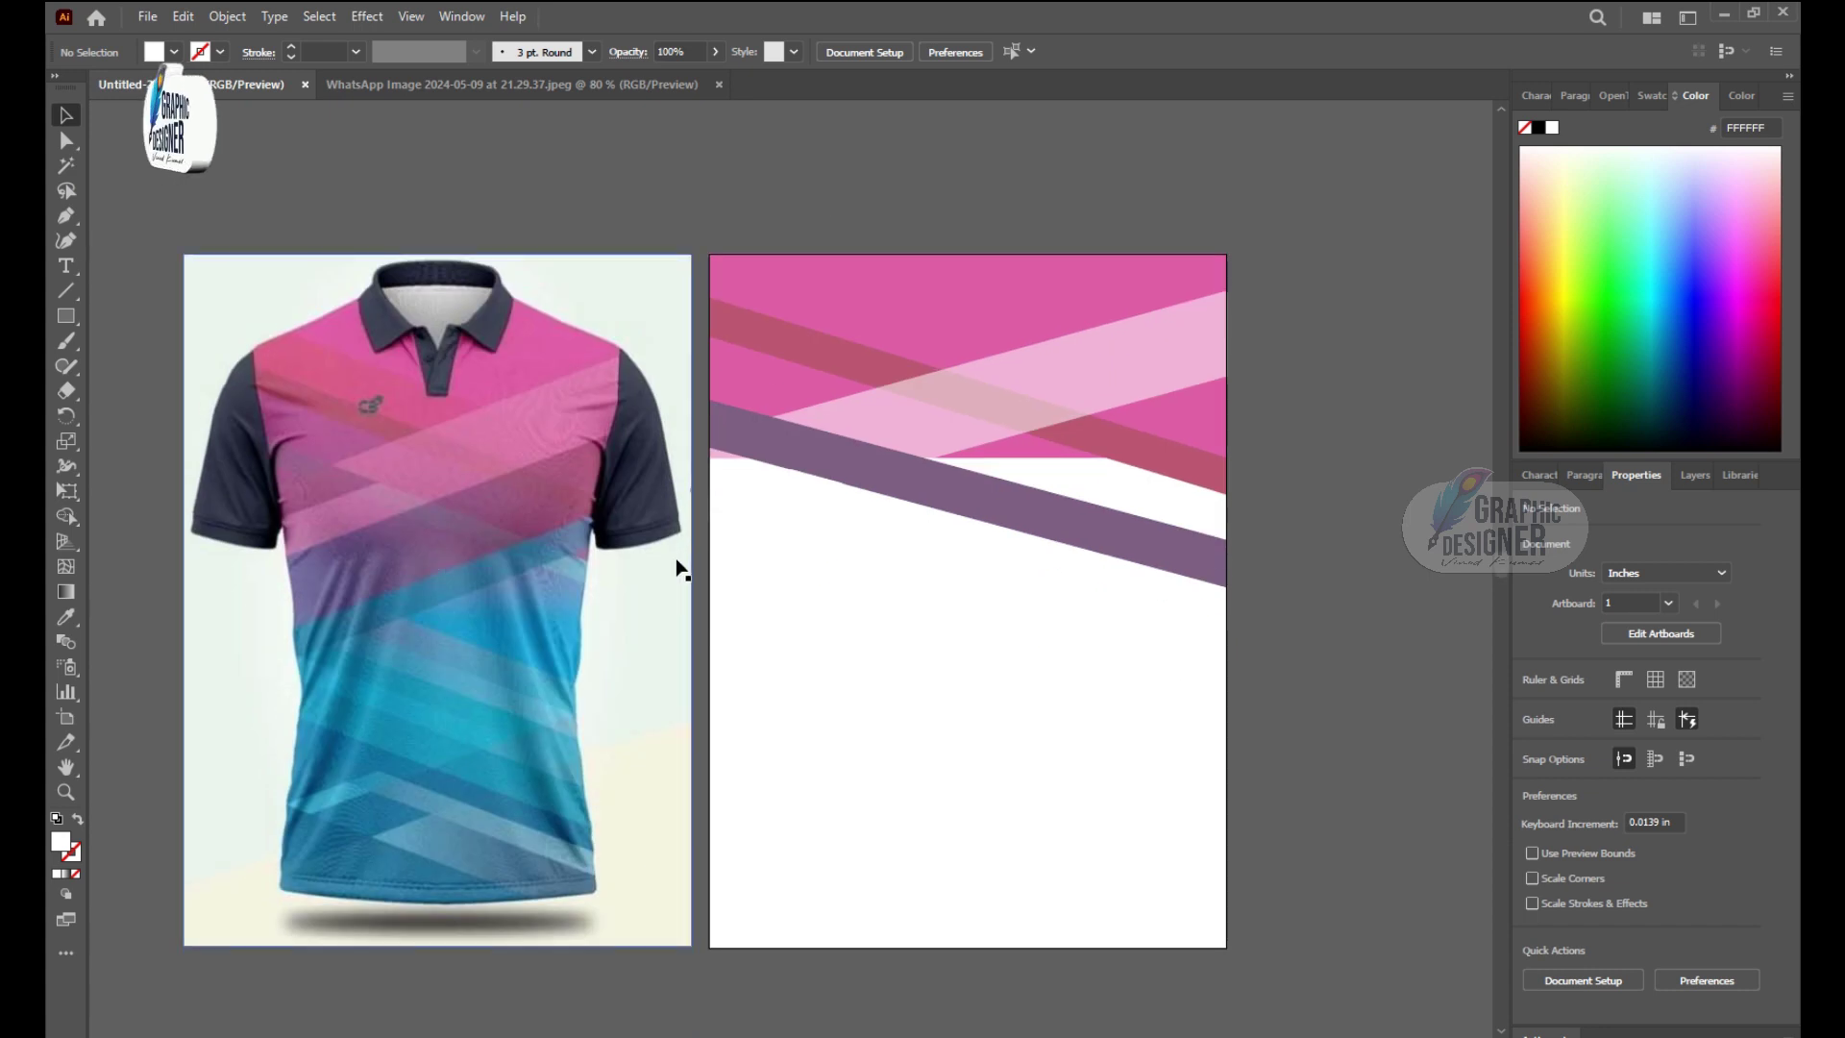
{"action": "scroll", "coordinate": [678, 567], "scroll_direction": "down", "scroll_amount": 1}
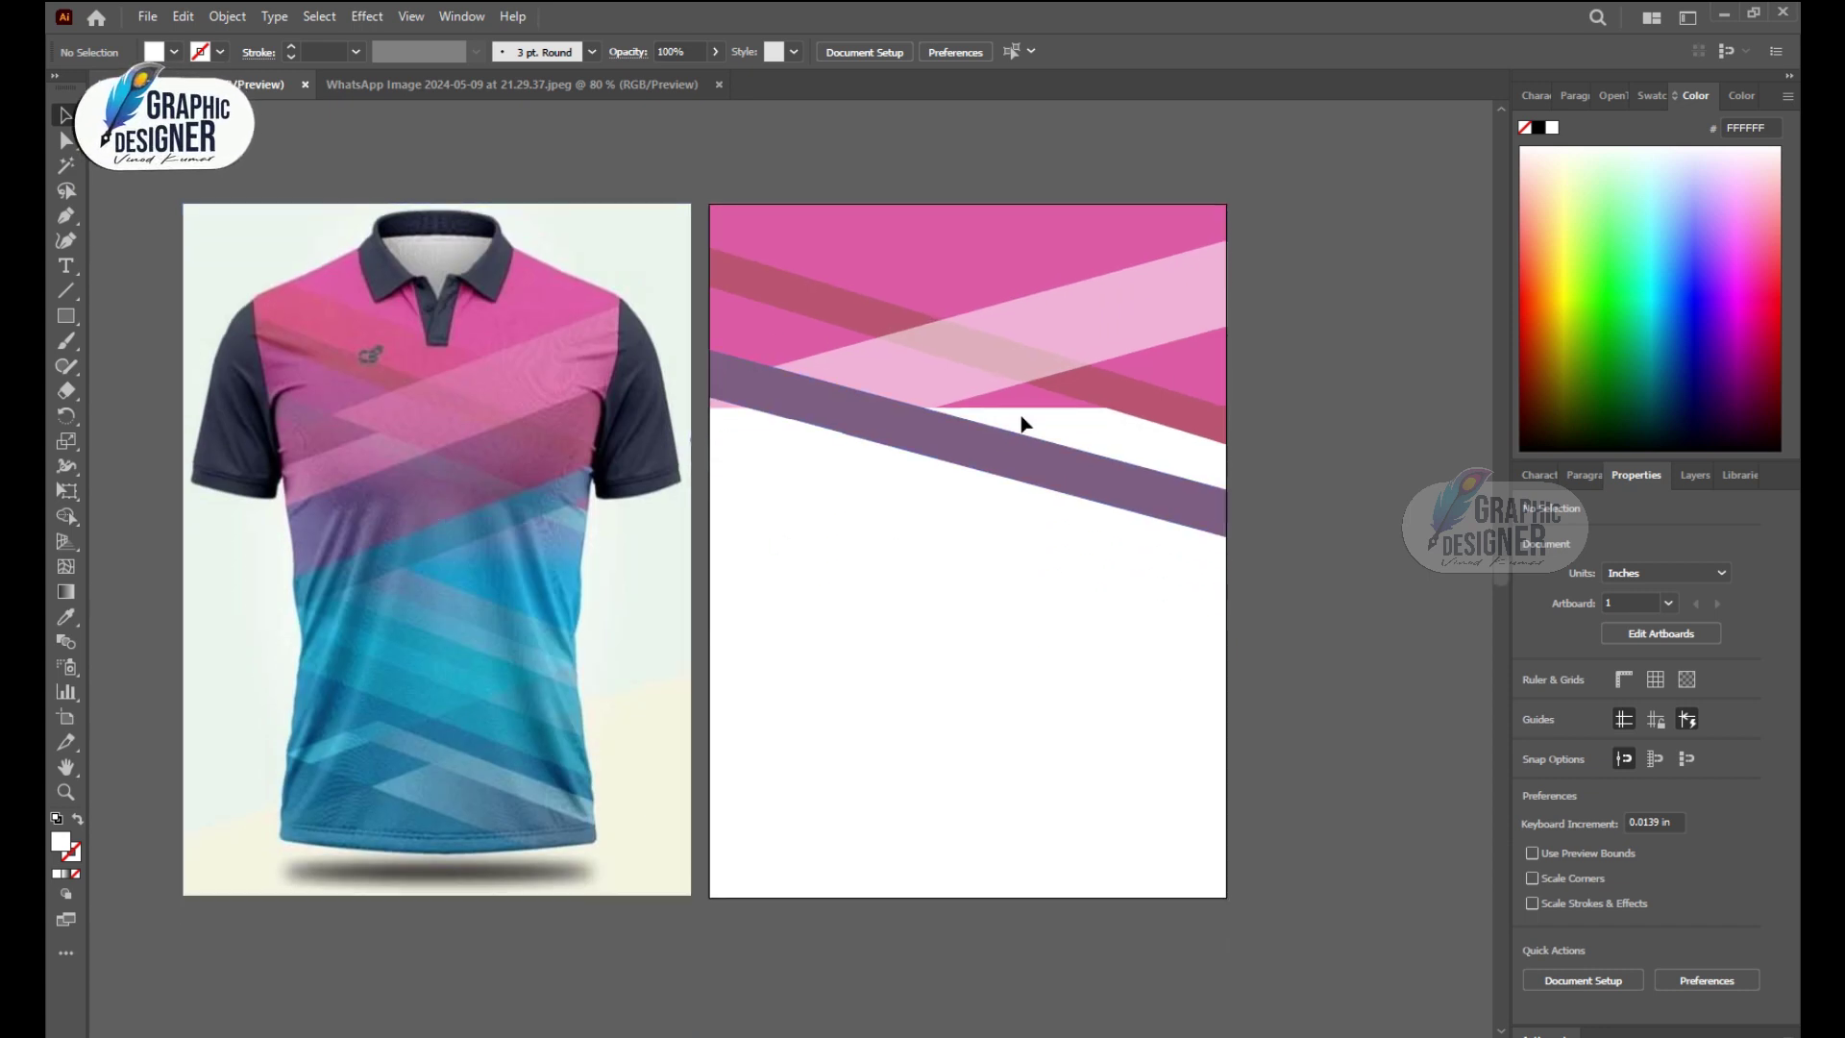
Step: Draw a full-width rectangle, fill it with the shirt's blue and skew its right end upward
{"action": "left_click", "coordinate": [66, 315]}
{"action": "mouse_move", "coordinate": [711, 563]}
{"action": "left_mouse_down"}
{"action": "mouse_move", "coordinate": [925, 626]}
{"action": "mouse_move", "coordinate": [1226, 615]}
{"action": "left_mouse_up"}
{"action": "key", "text": "i"}
{"action": "left_click", "coordinate": [520, 506]}
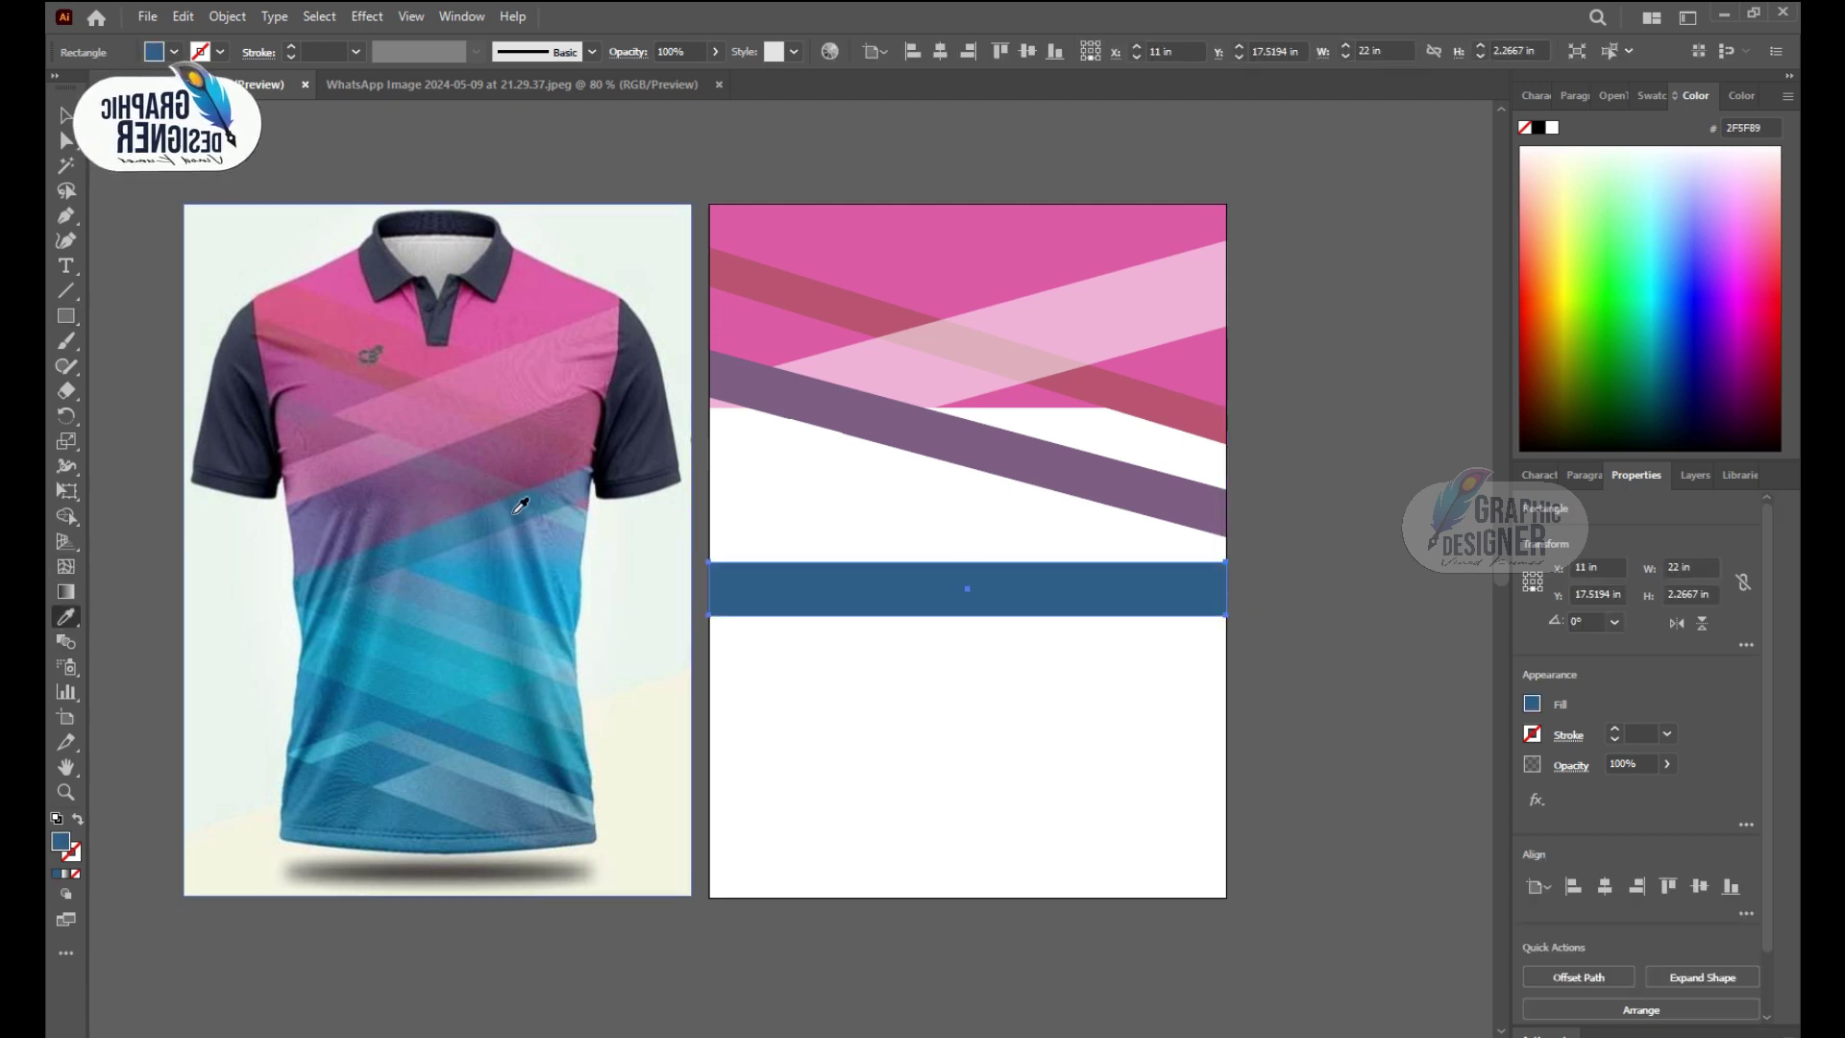
{"action": "key", "text": "e"}
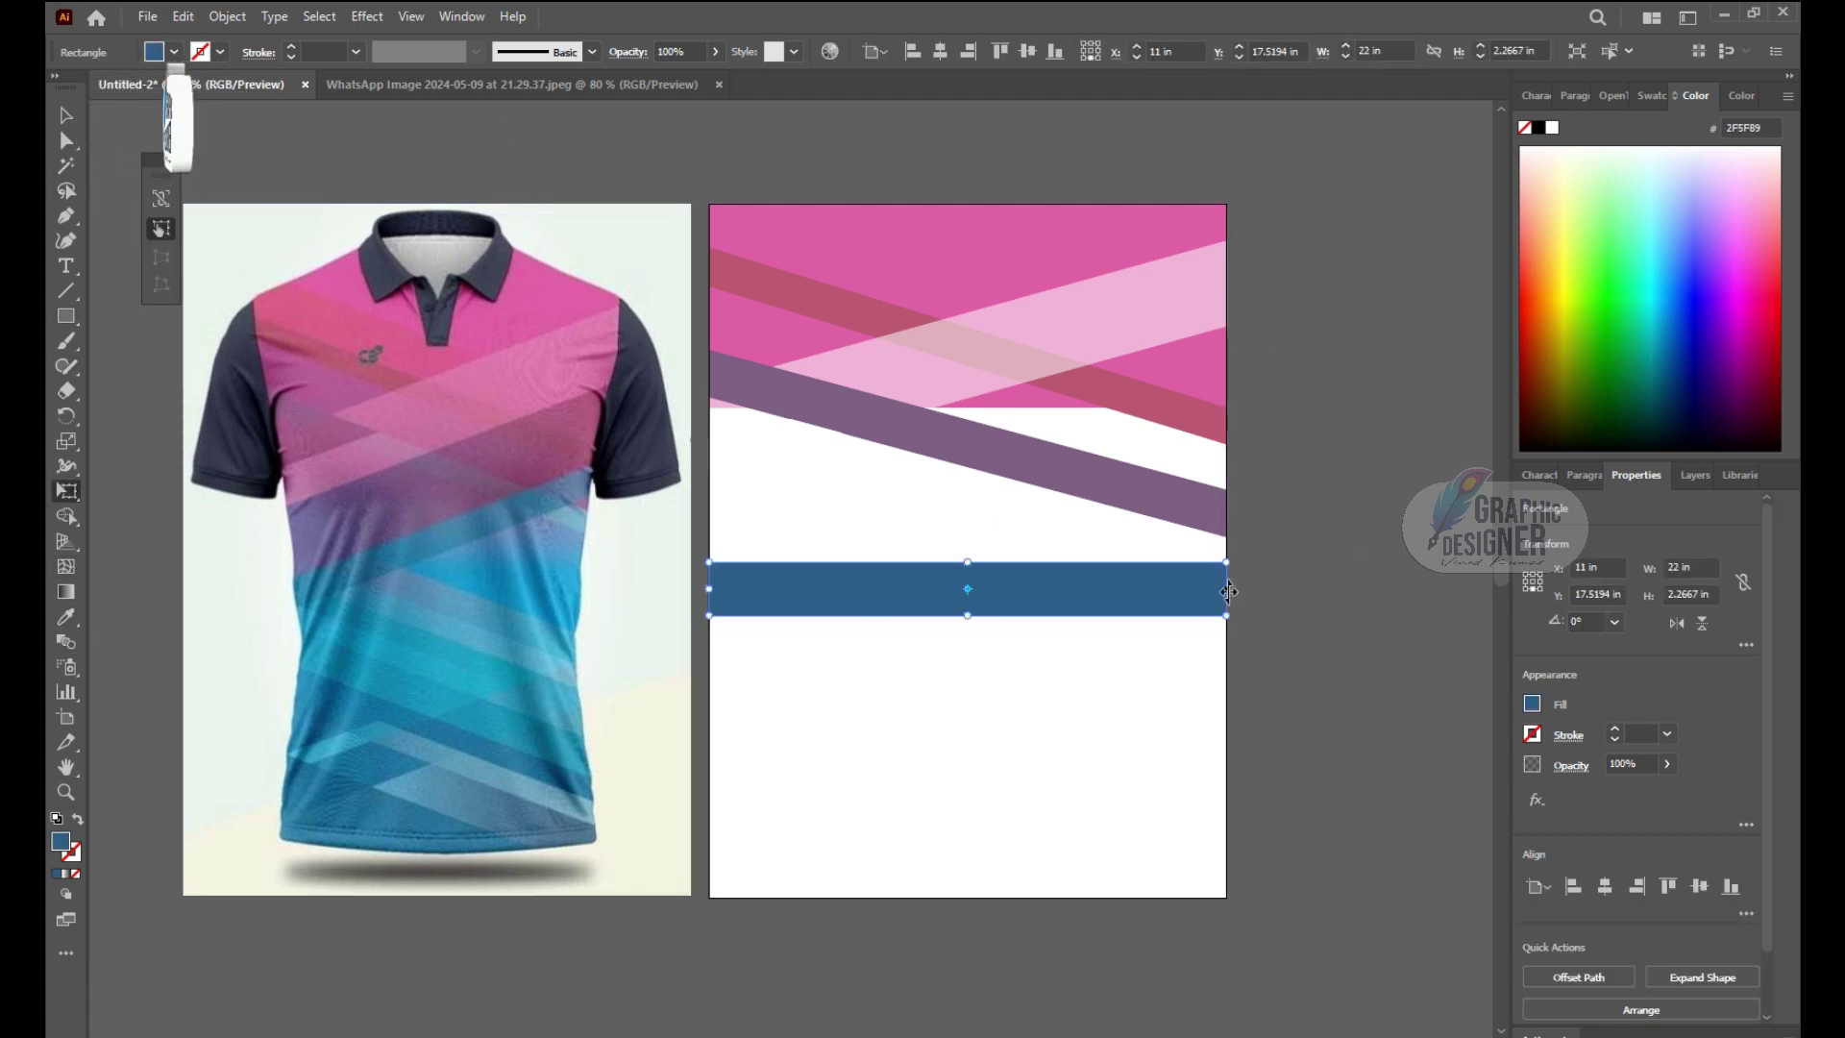
{"action": "left_click_drag", "start_coordinate": [1230, 589], "coordinate": [1230, 477]}
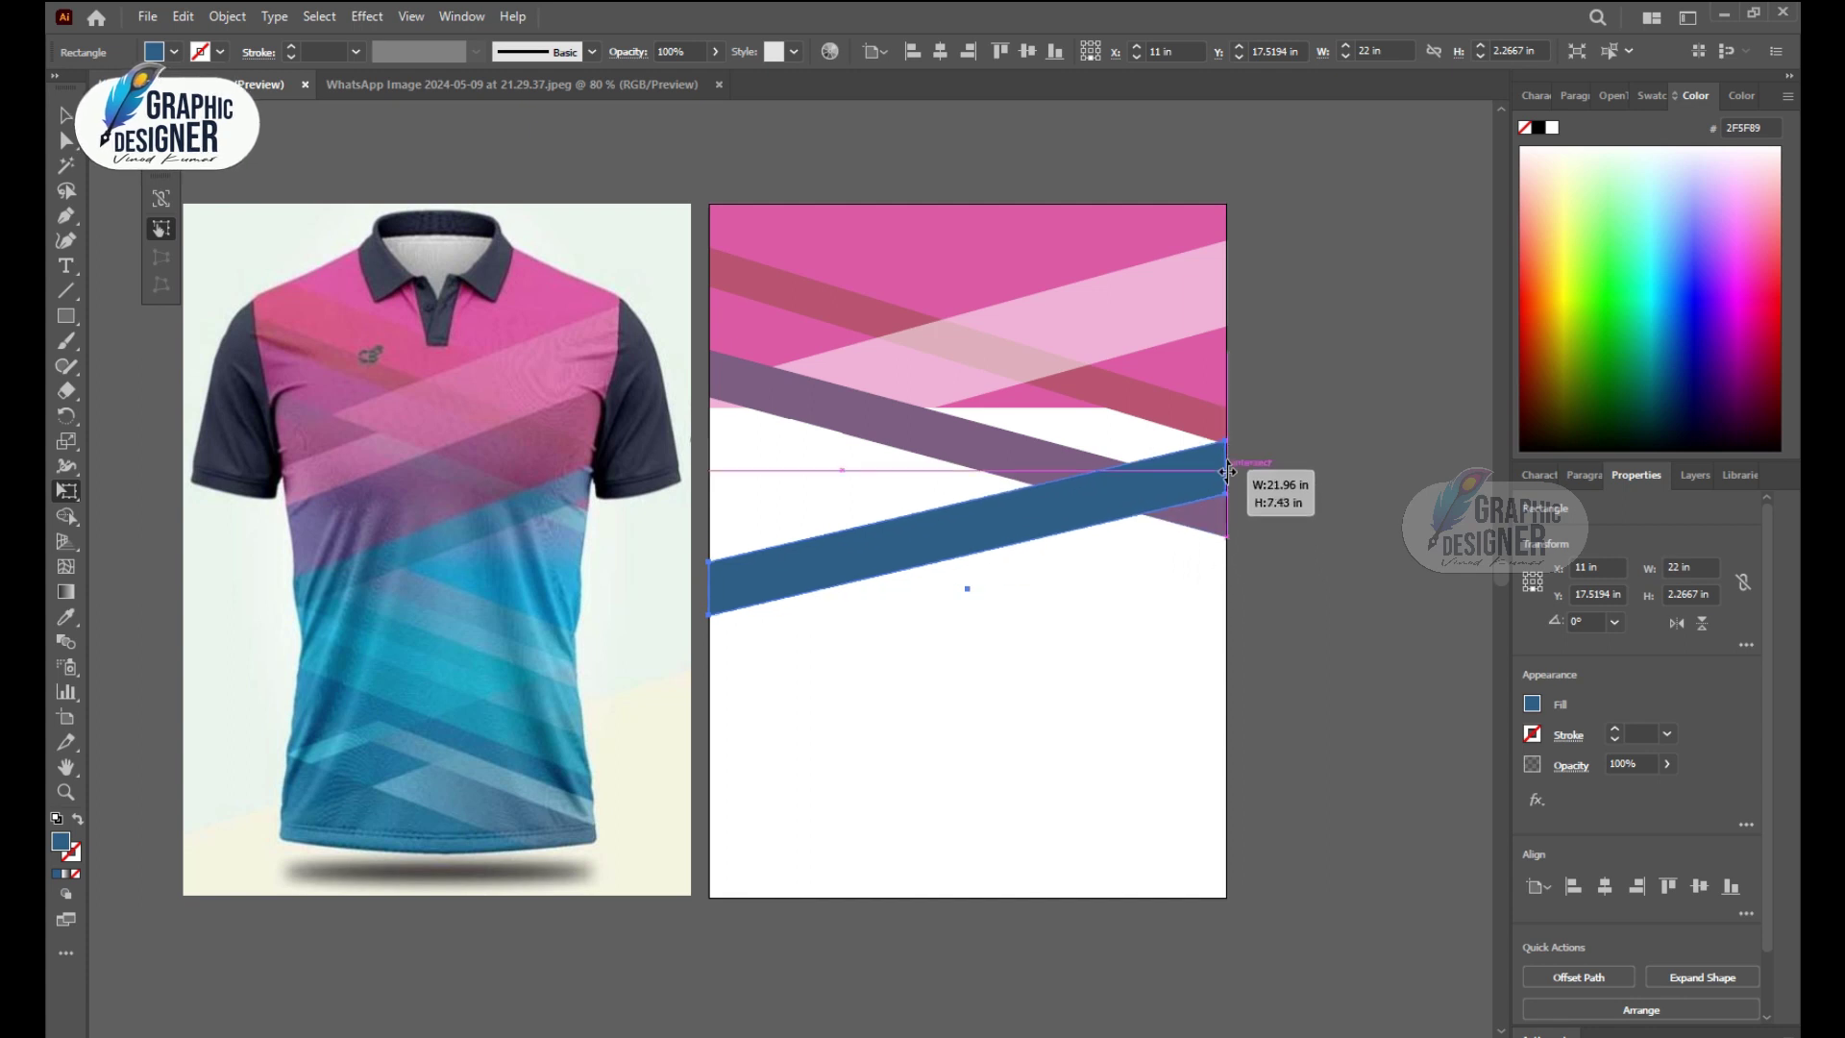
{"action": "key", "text": "v"}
{"action": "left_click", "coordinate": [424, 137]}
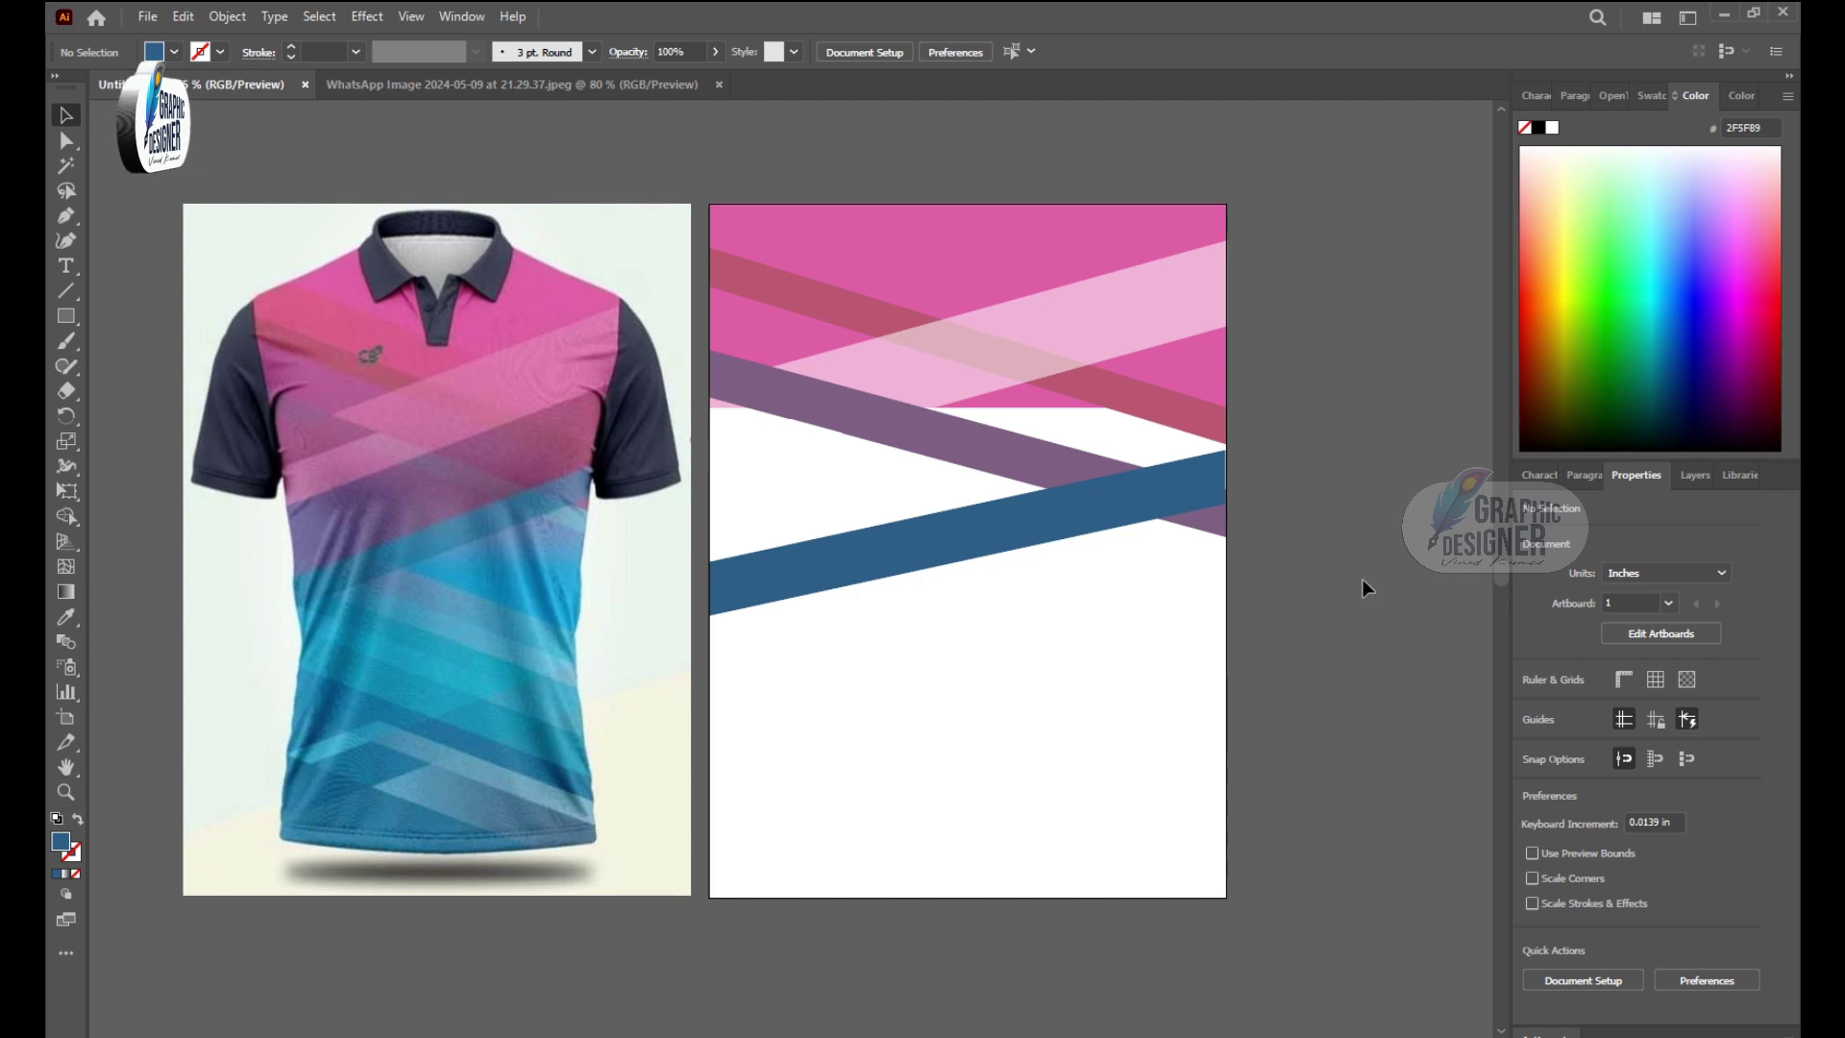
Step: Extend the blue stripe's right end slightly
{"action": "left_click", "coordinate": [1130, 471]}
{"action": "left_click_drag", "start_coordinate": [1225, 532], "coordinate": [1265, 507]}
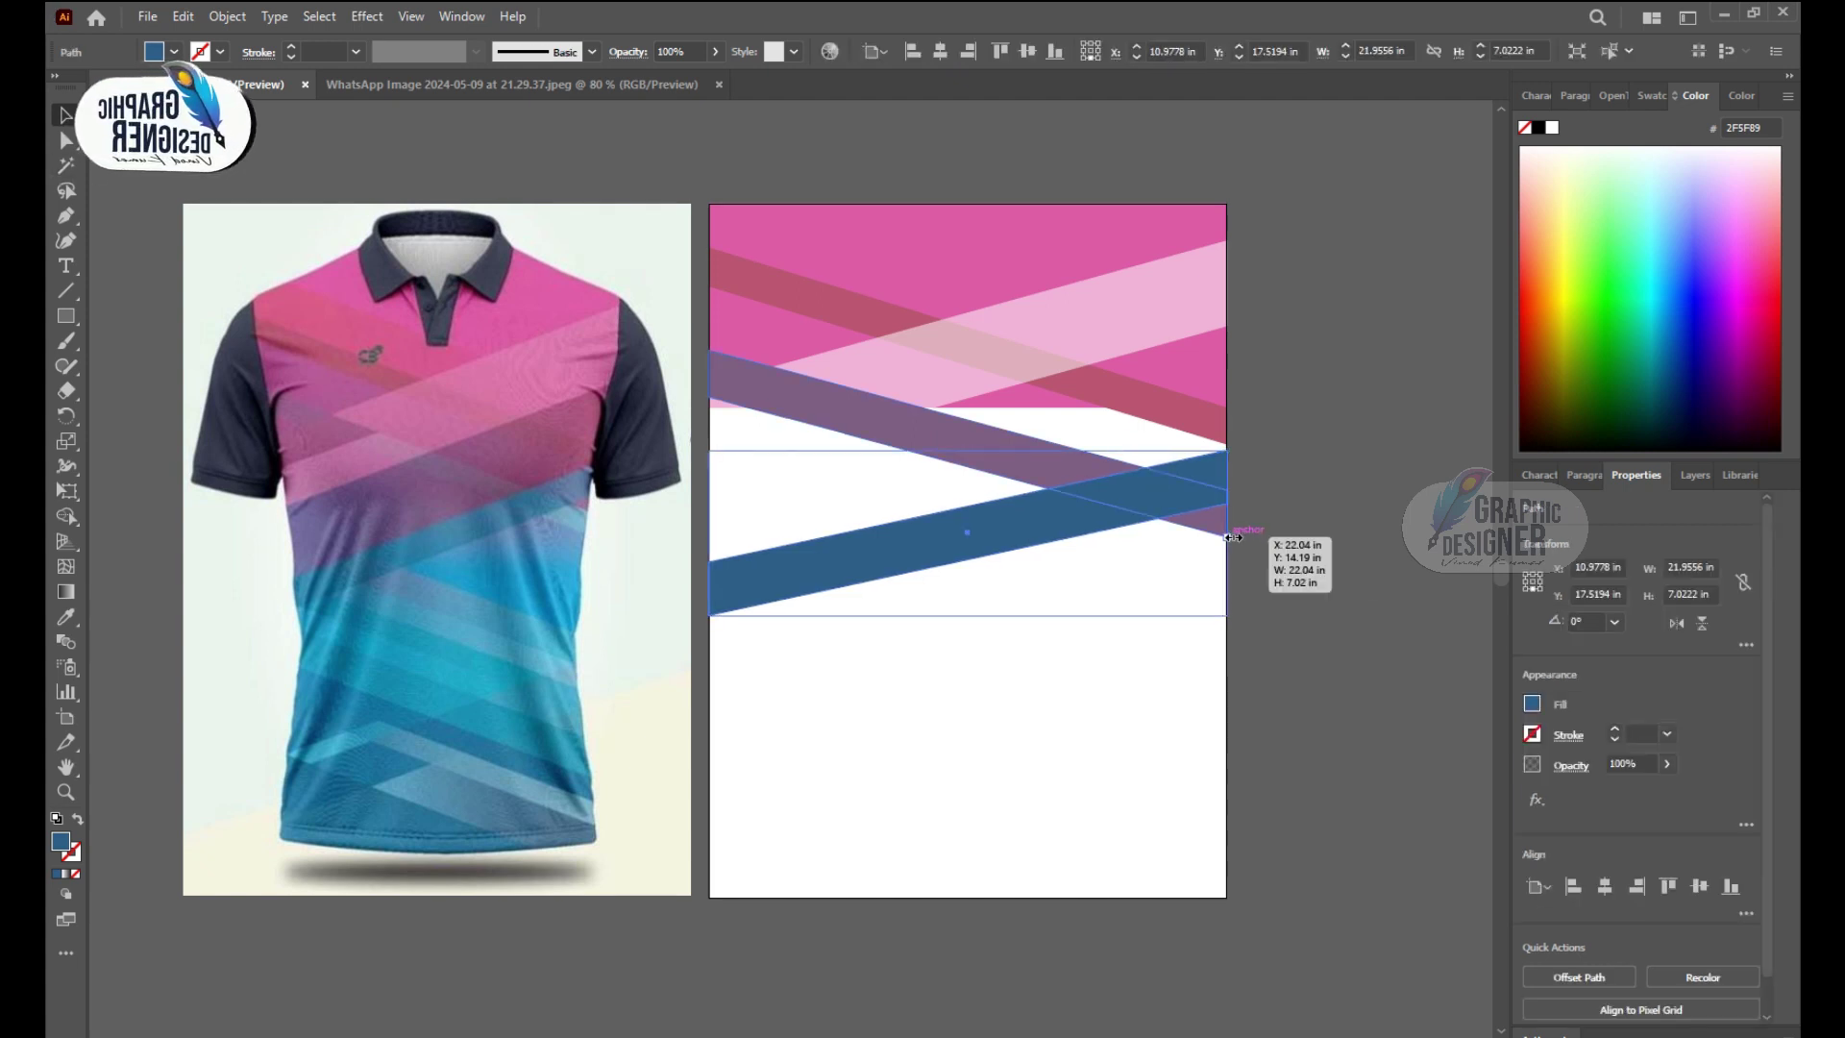
{"action": "left_click", "coordinate": [1266, 507]}
Step: Draw a rectangle over the lower back panel, send it behind the bands and fill it with shirt purple
{"action": "left_click", "coordinate": [65, 316]}
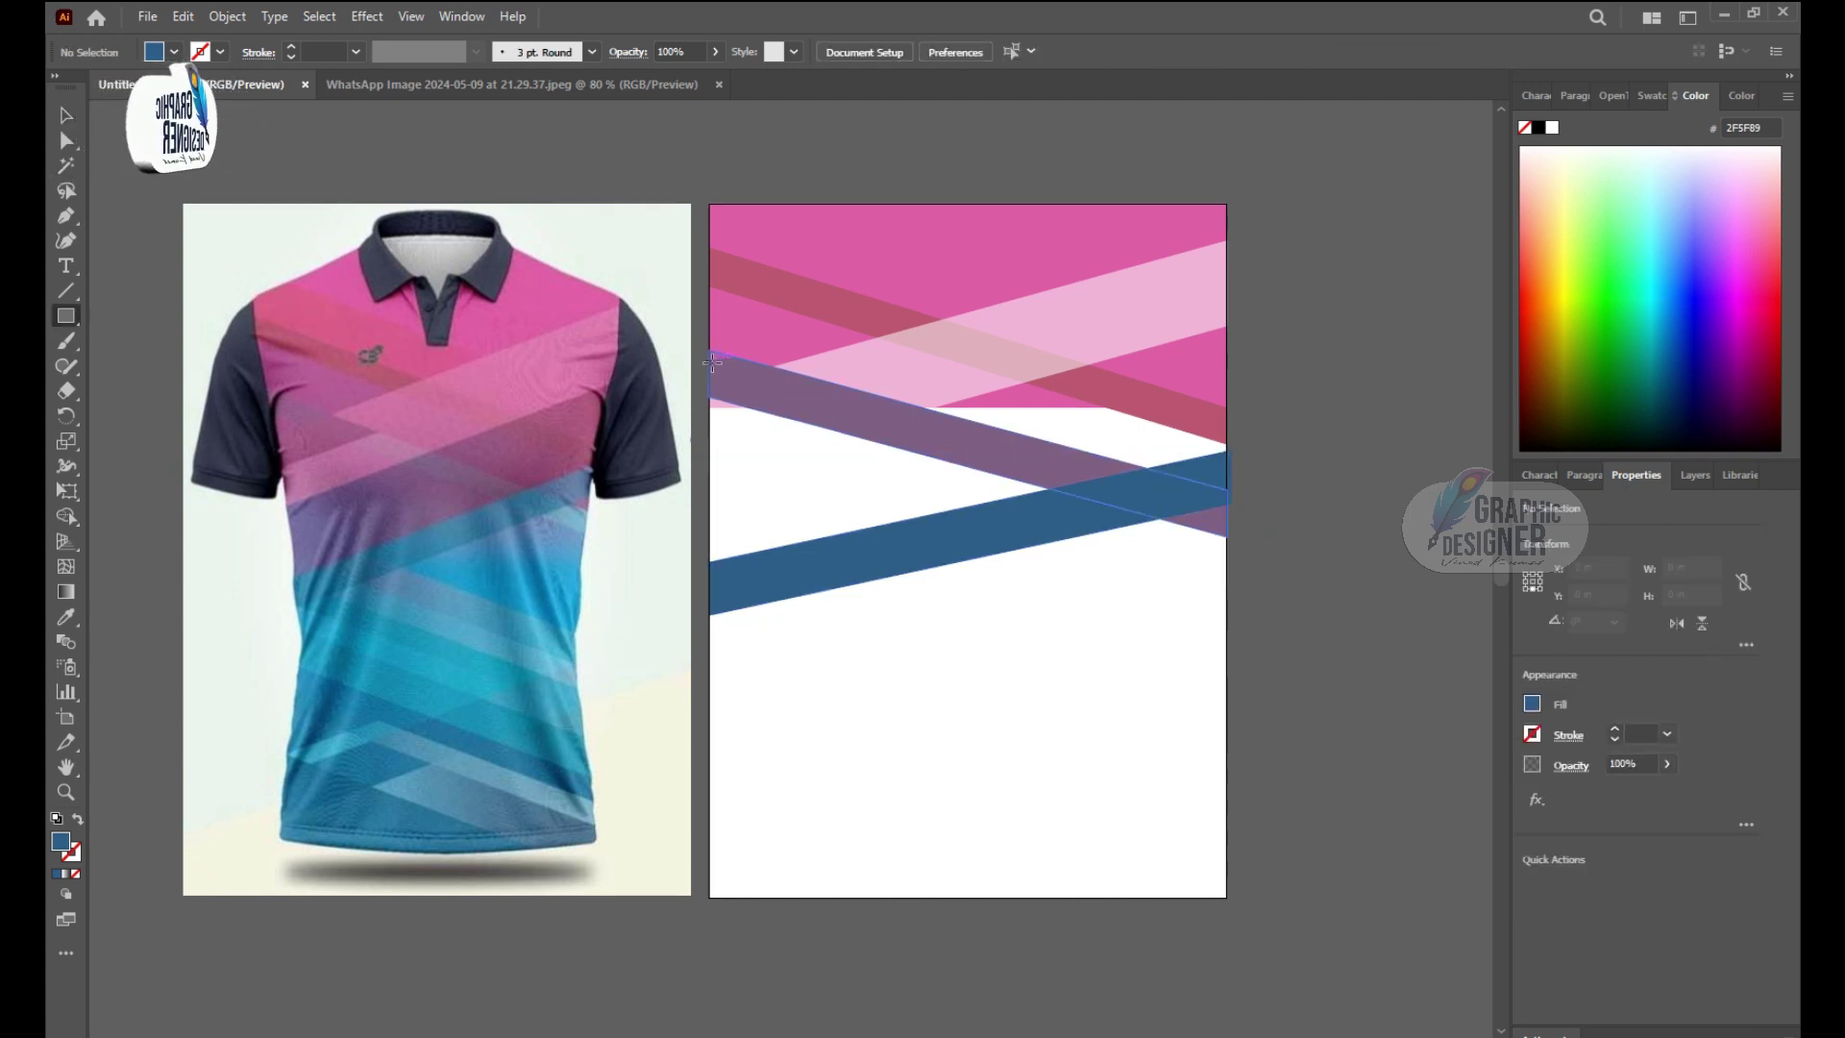
{"action": "left_click_drag", "start_coordinate": [712, 362], "coordinate": [1225, 897]}
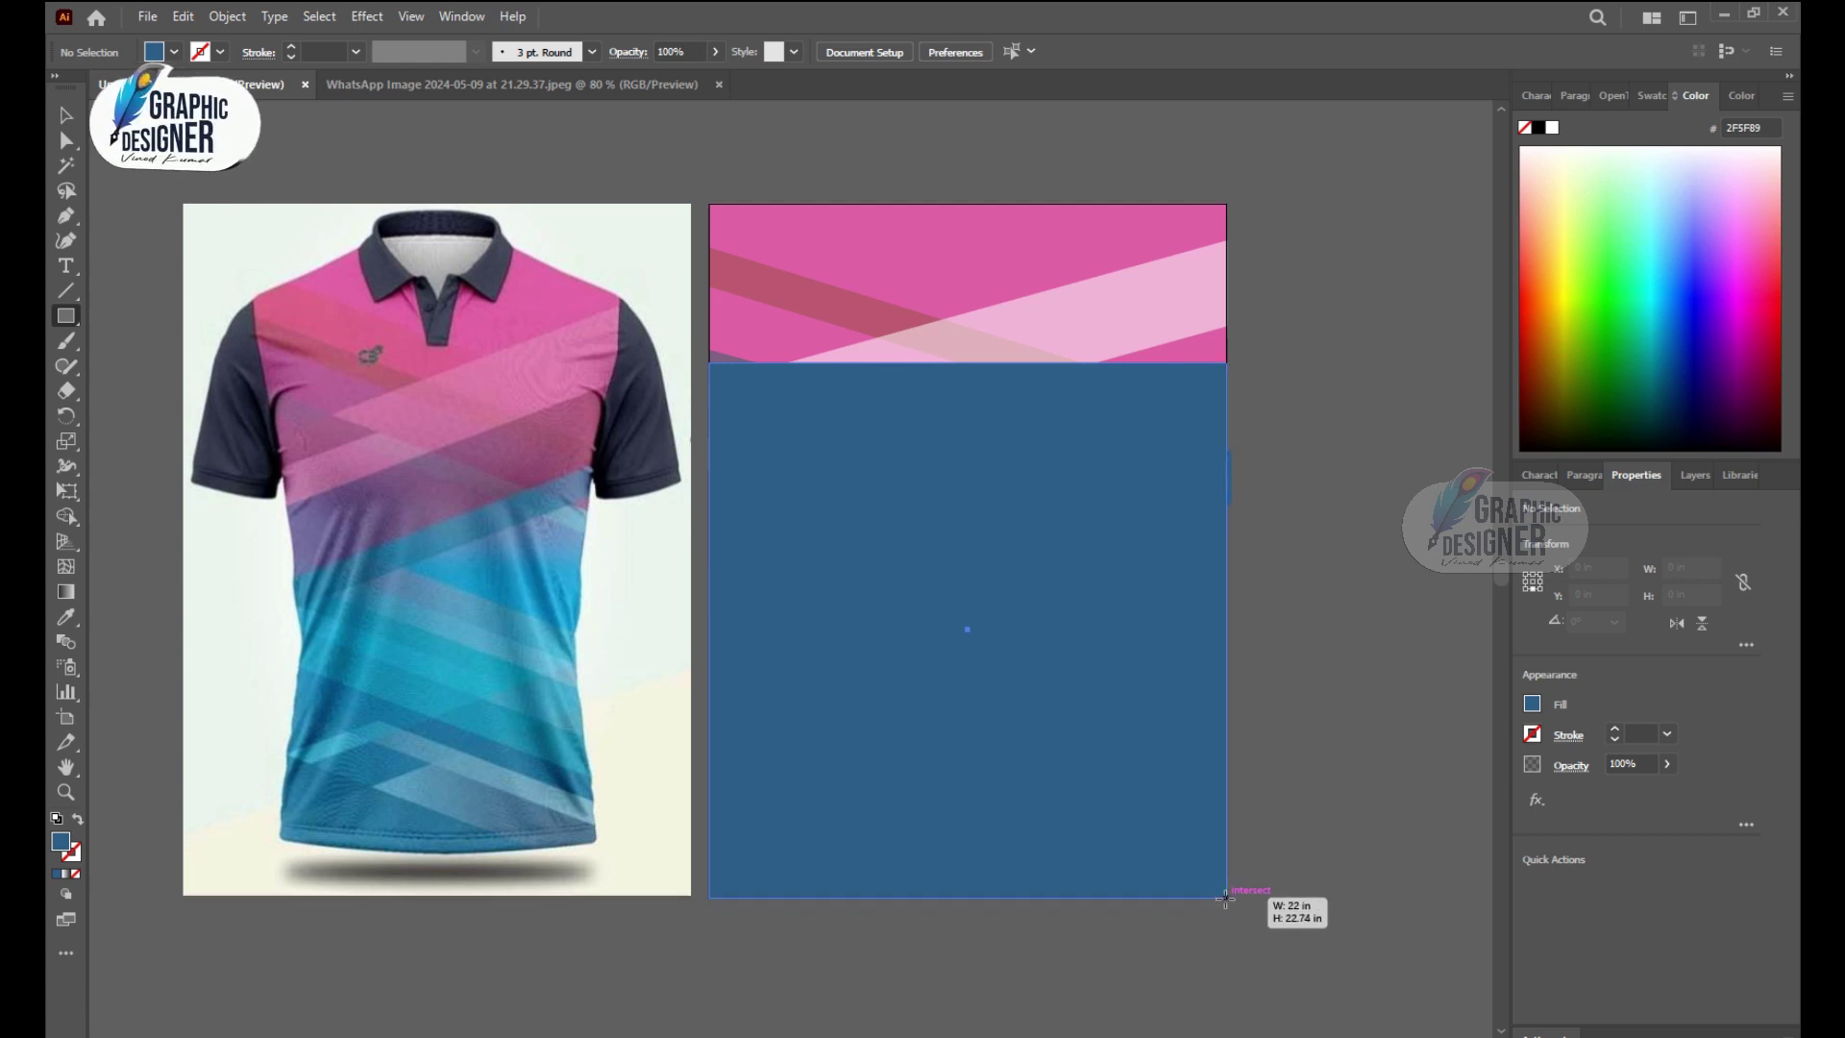
{"action": "key", "text": "v"}
{"action": "right_click", "coordinate": [1024, 565]}
{"action": "left_click", "coordinate": [1316, 1009]}
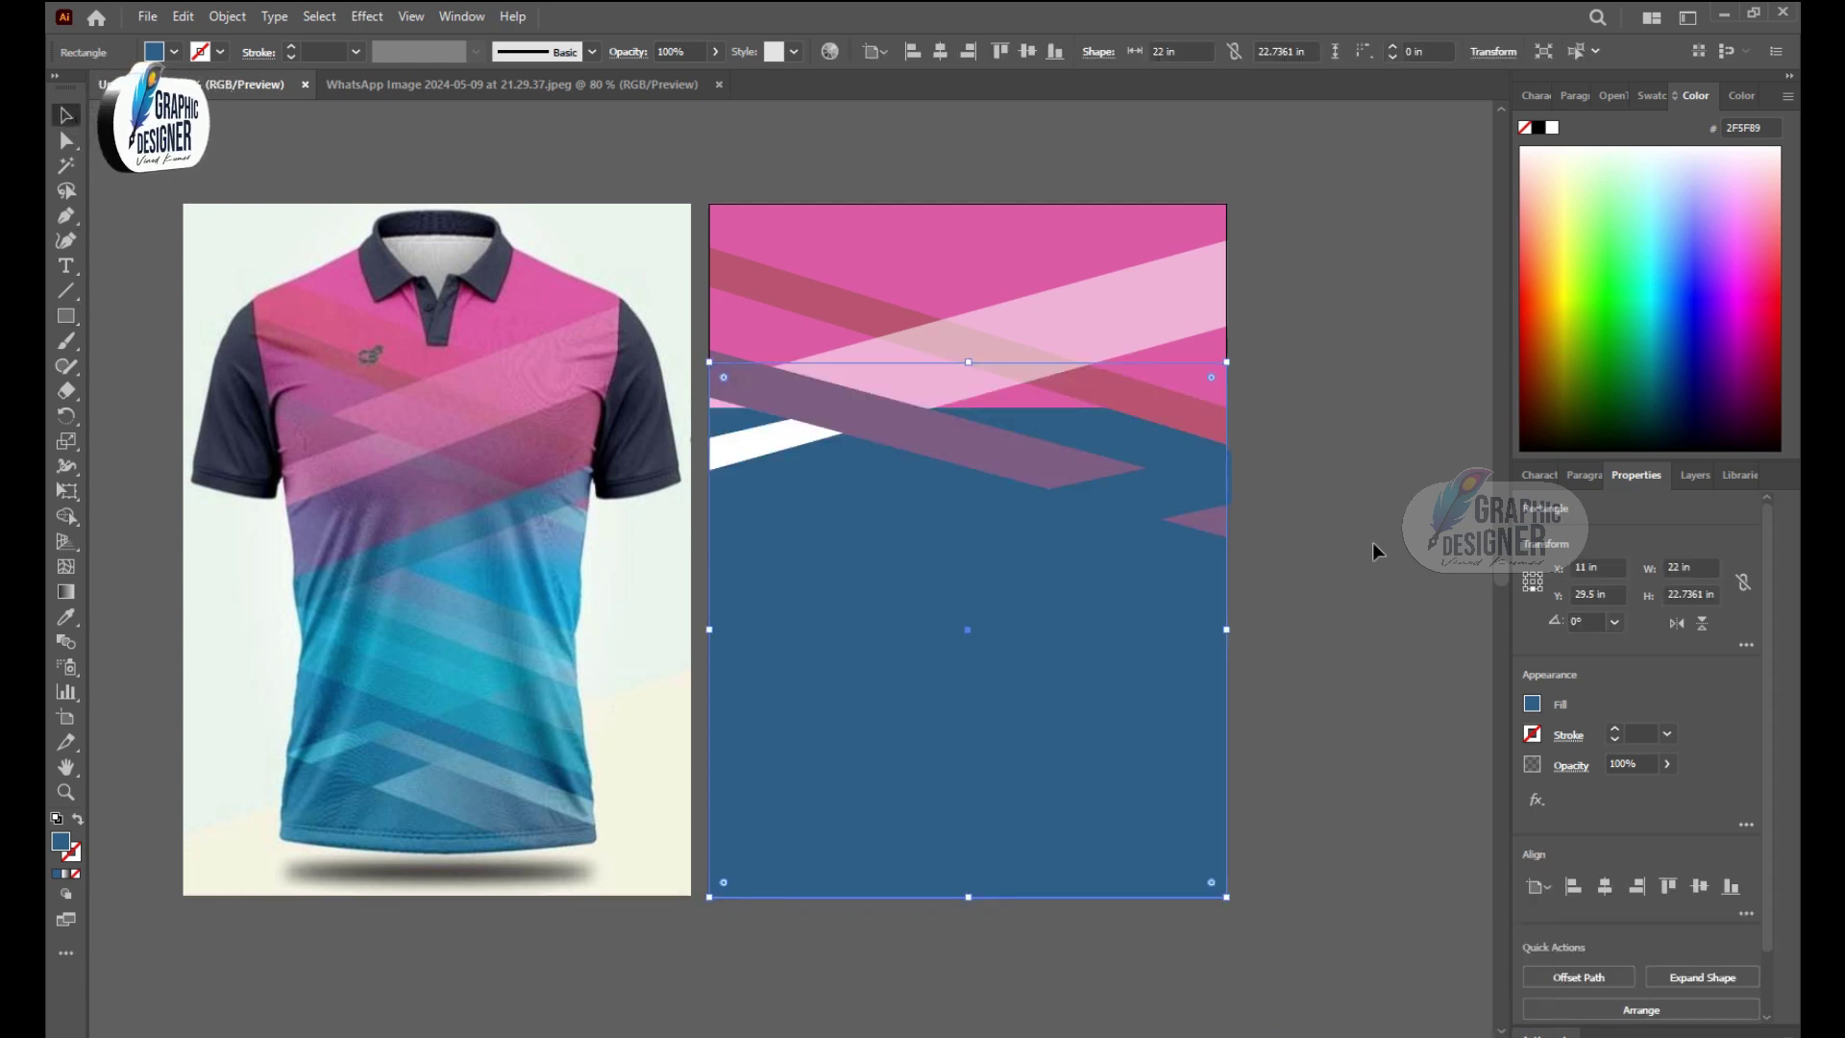
{"action": "left_click", "coordinate": [66, 617]}
{"action": "left_click", "coordinate": [364, 504]}
{"action": "key", "text": "v"}
Step: Raise the purple rectangle's bottom edge and lower its left corners to slant the band
{"action": "mouse_move", "coordinate": [971, 898]}
{"action": "left_mouse_down"}
{"action": "mouse_move", "coordinate": [1033, 576]}
{"action": "mouse_move", "coordinate": [1069, 510]}
{"action": "left_mouse_up"}
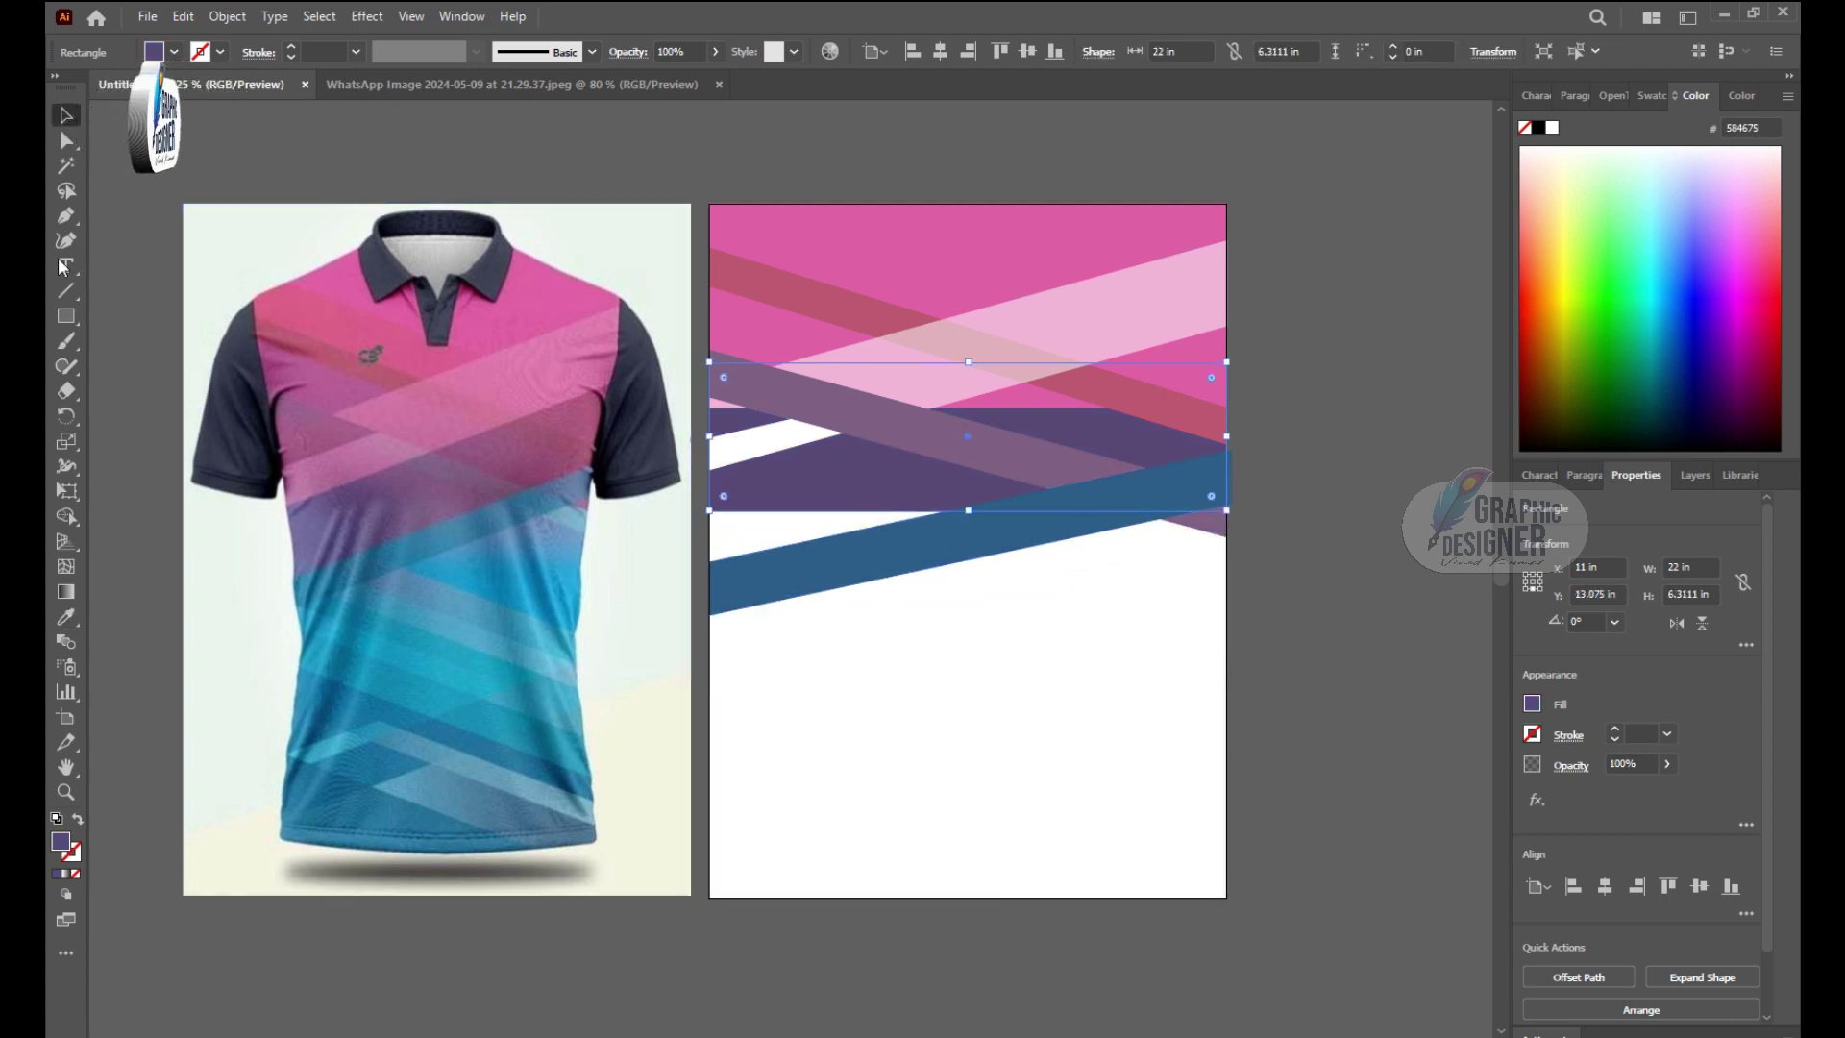
{"action": "key", "text": "a"}
{"action": "left_click_drag", "start_coordinate": [709, 510], "coordinate": [709, 574]}
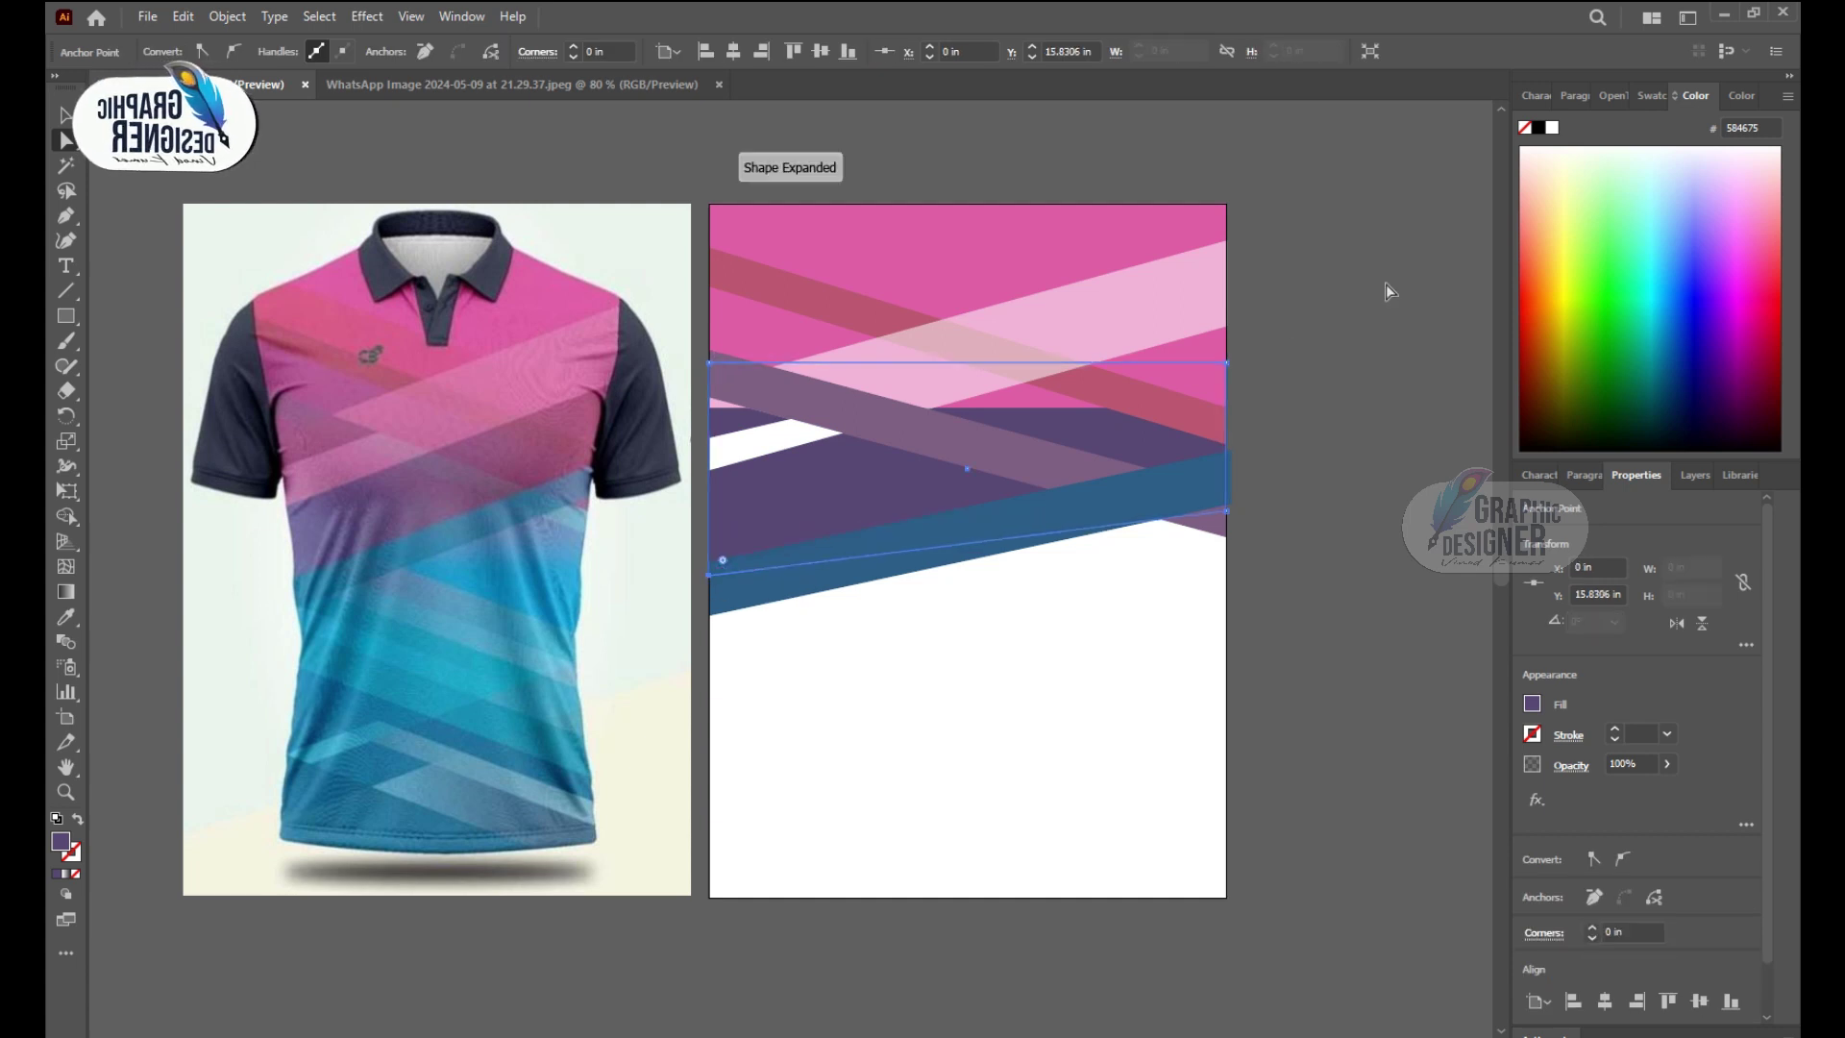
{"action": "key", "text": "a"}
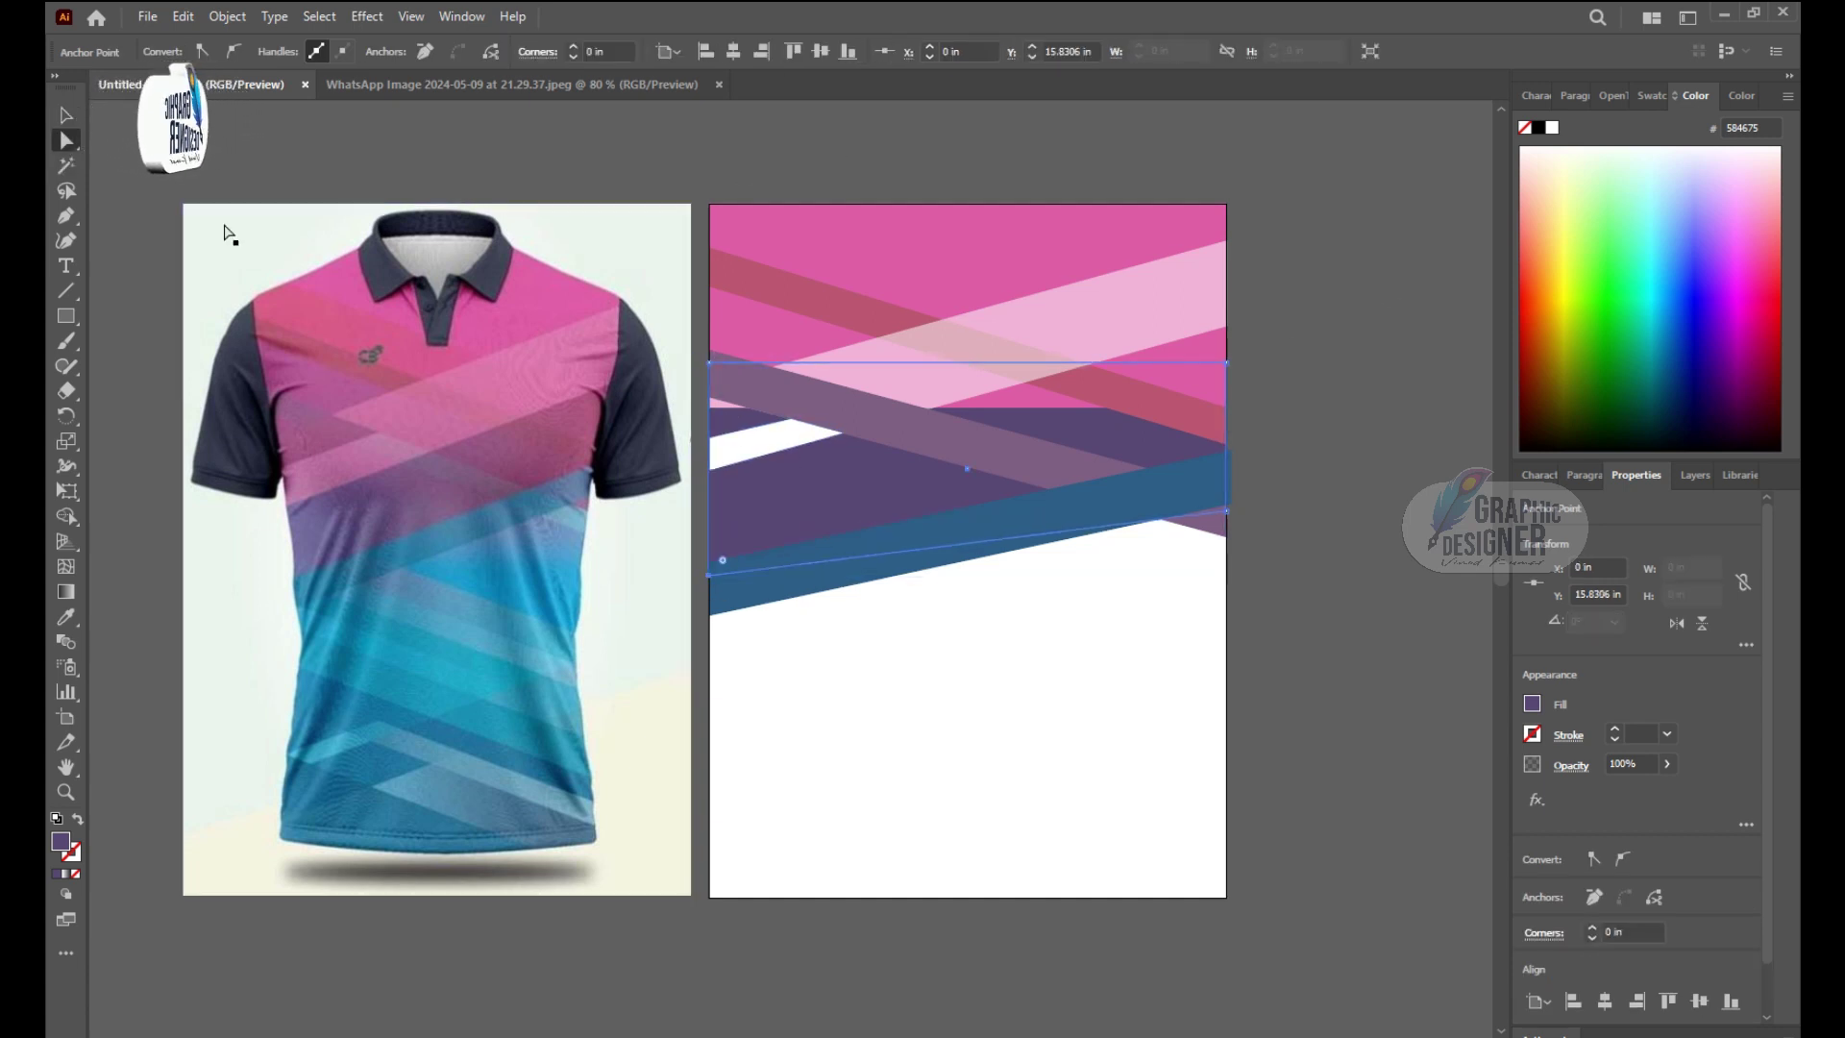
{"action": "left_click_drag", "start_coordinate": [712, 365], "coordinate": [711, 445]}
Step: Apply a gradient to the purple band and sample the shirt's purple into the right stop
{"action": "key", "text": "v"}
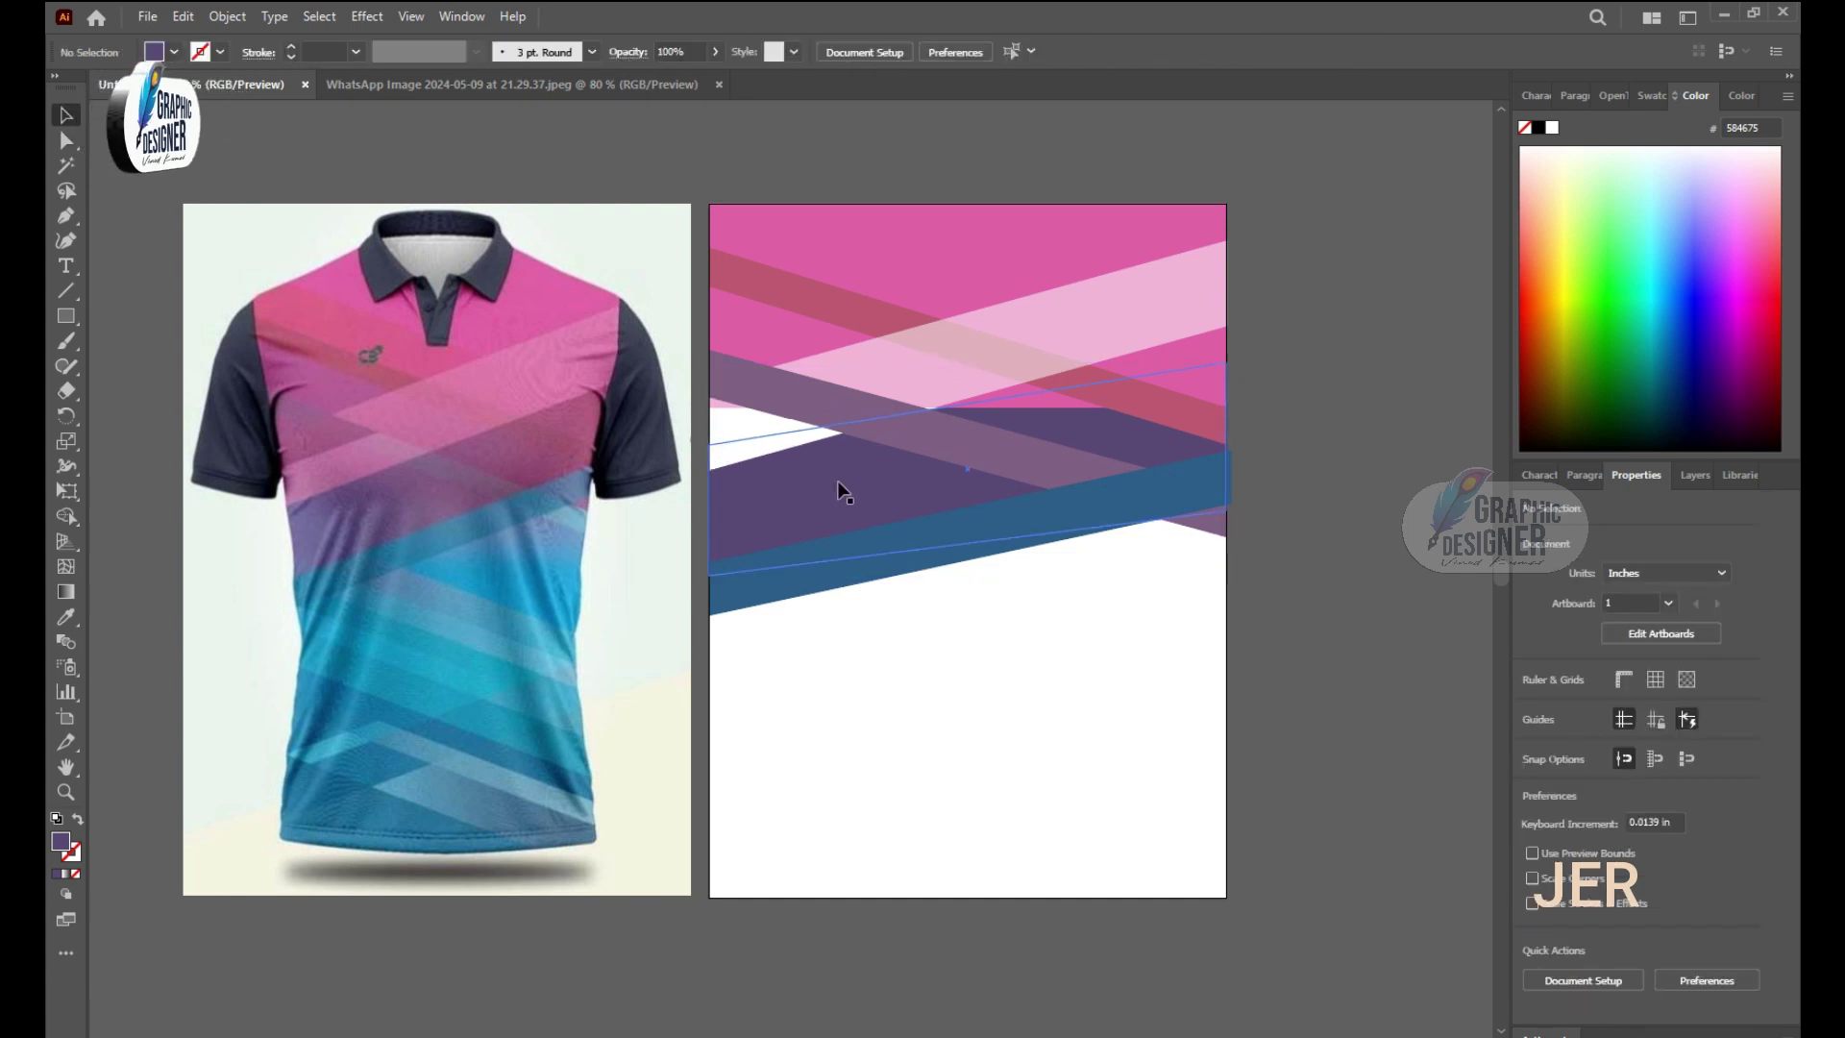
{"action": "left_click", "coordinate": [459, 16]}
{"action": "left_click", "coordinate": [576, 589]}
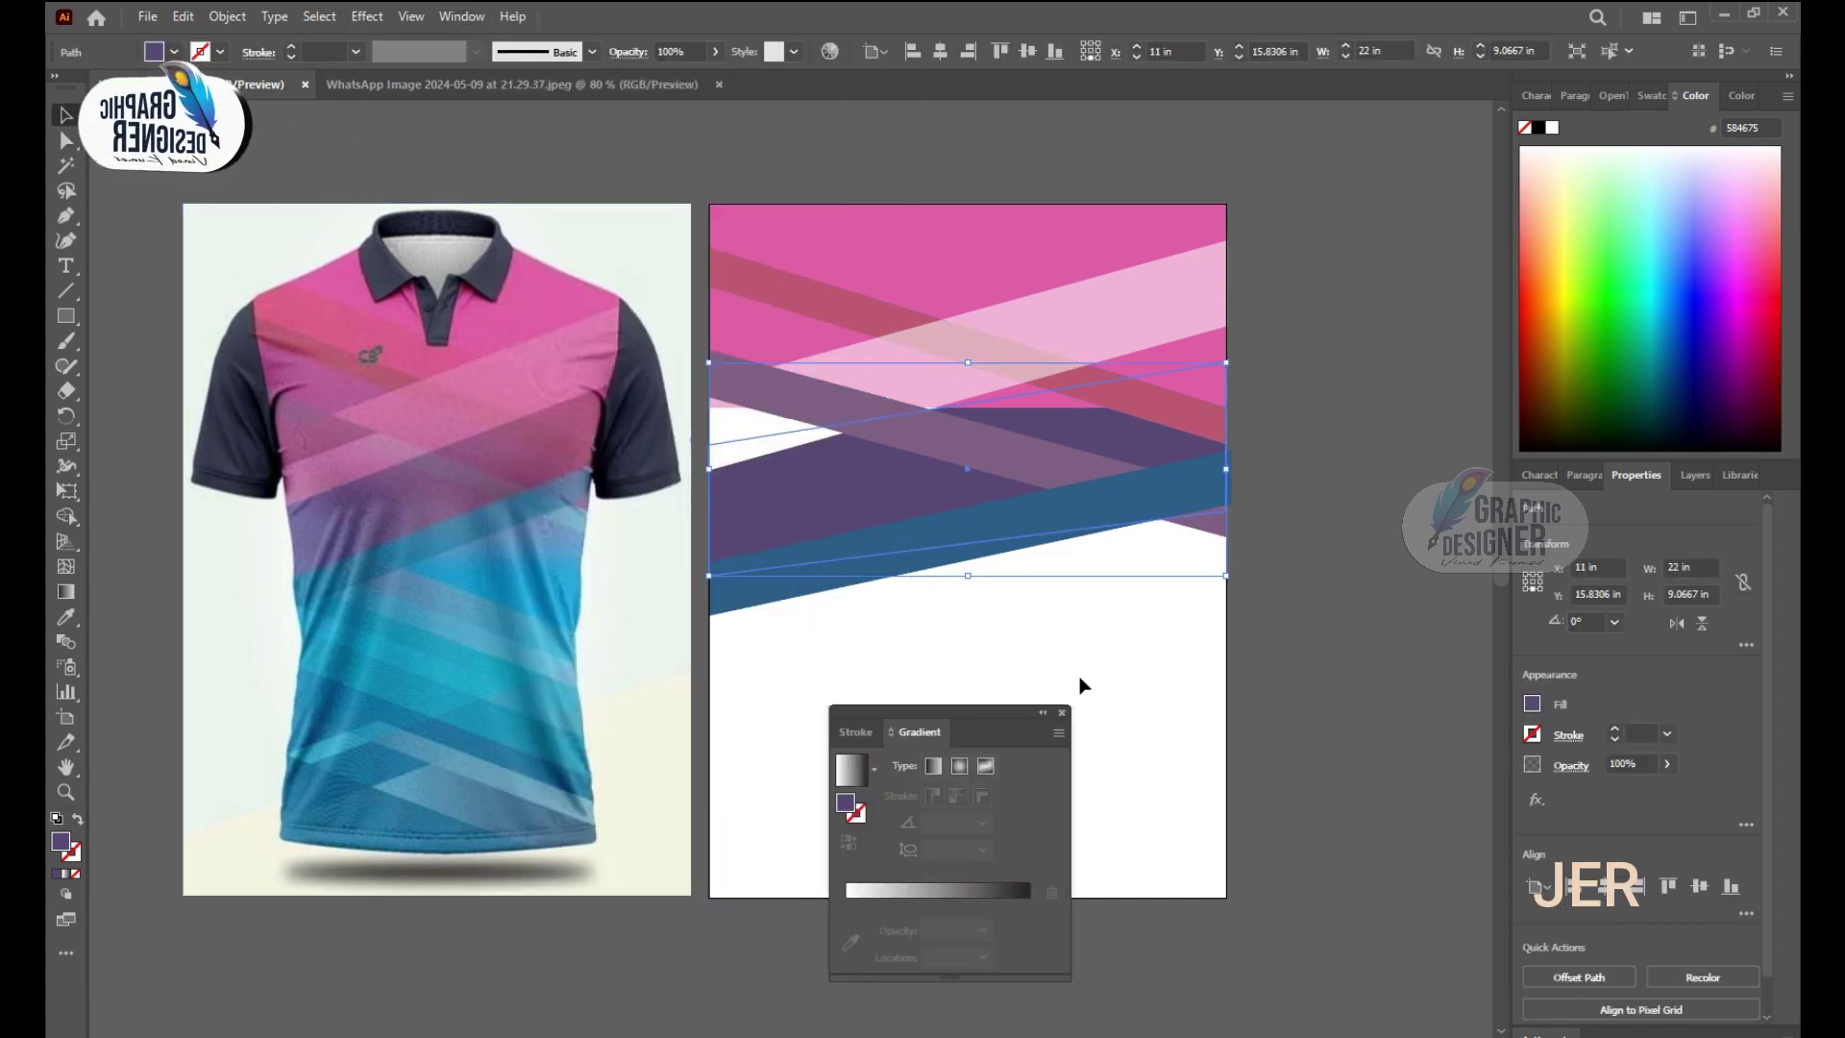
{"action": "left_click", "coordinate": [850, 768]}
{"action": "left_click", "coordinate": [1028, 903]}
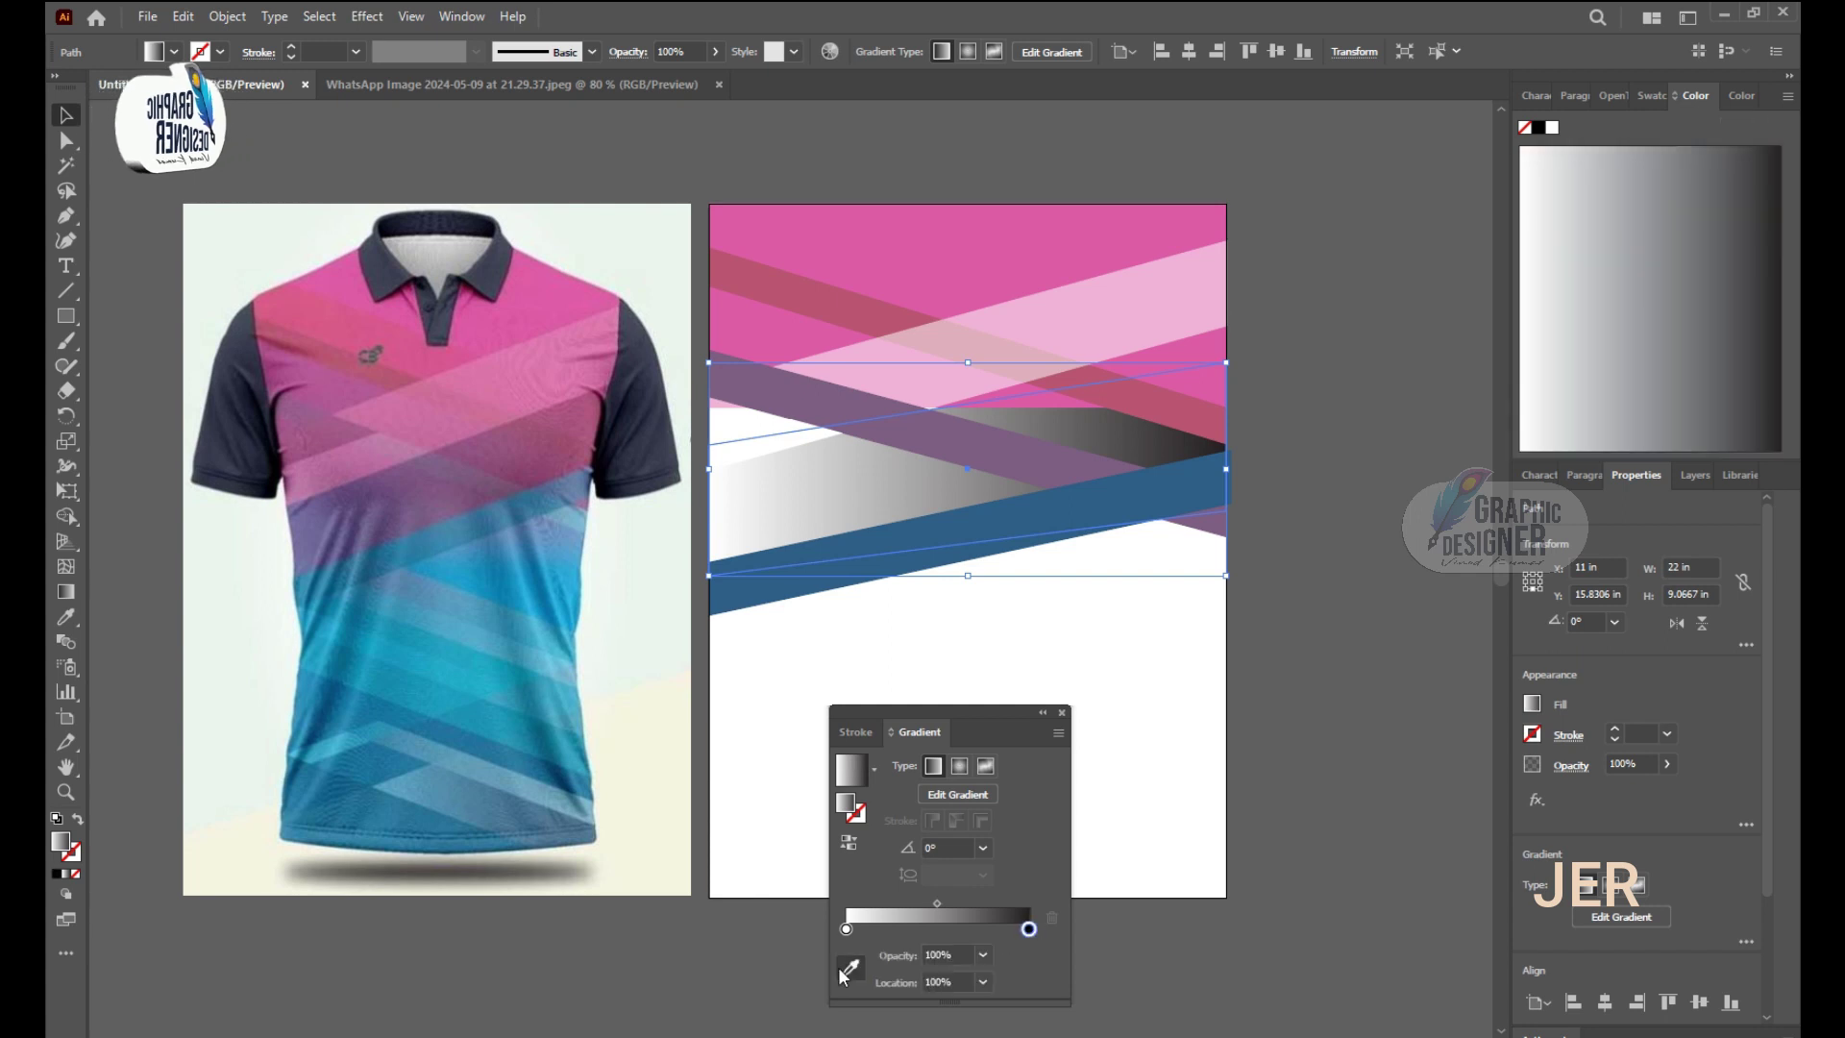
{"action": "left_click", "coordinate": [850, 942]}
{"action": "left_click", "coordinate": [474, 481]}
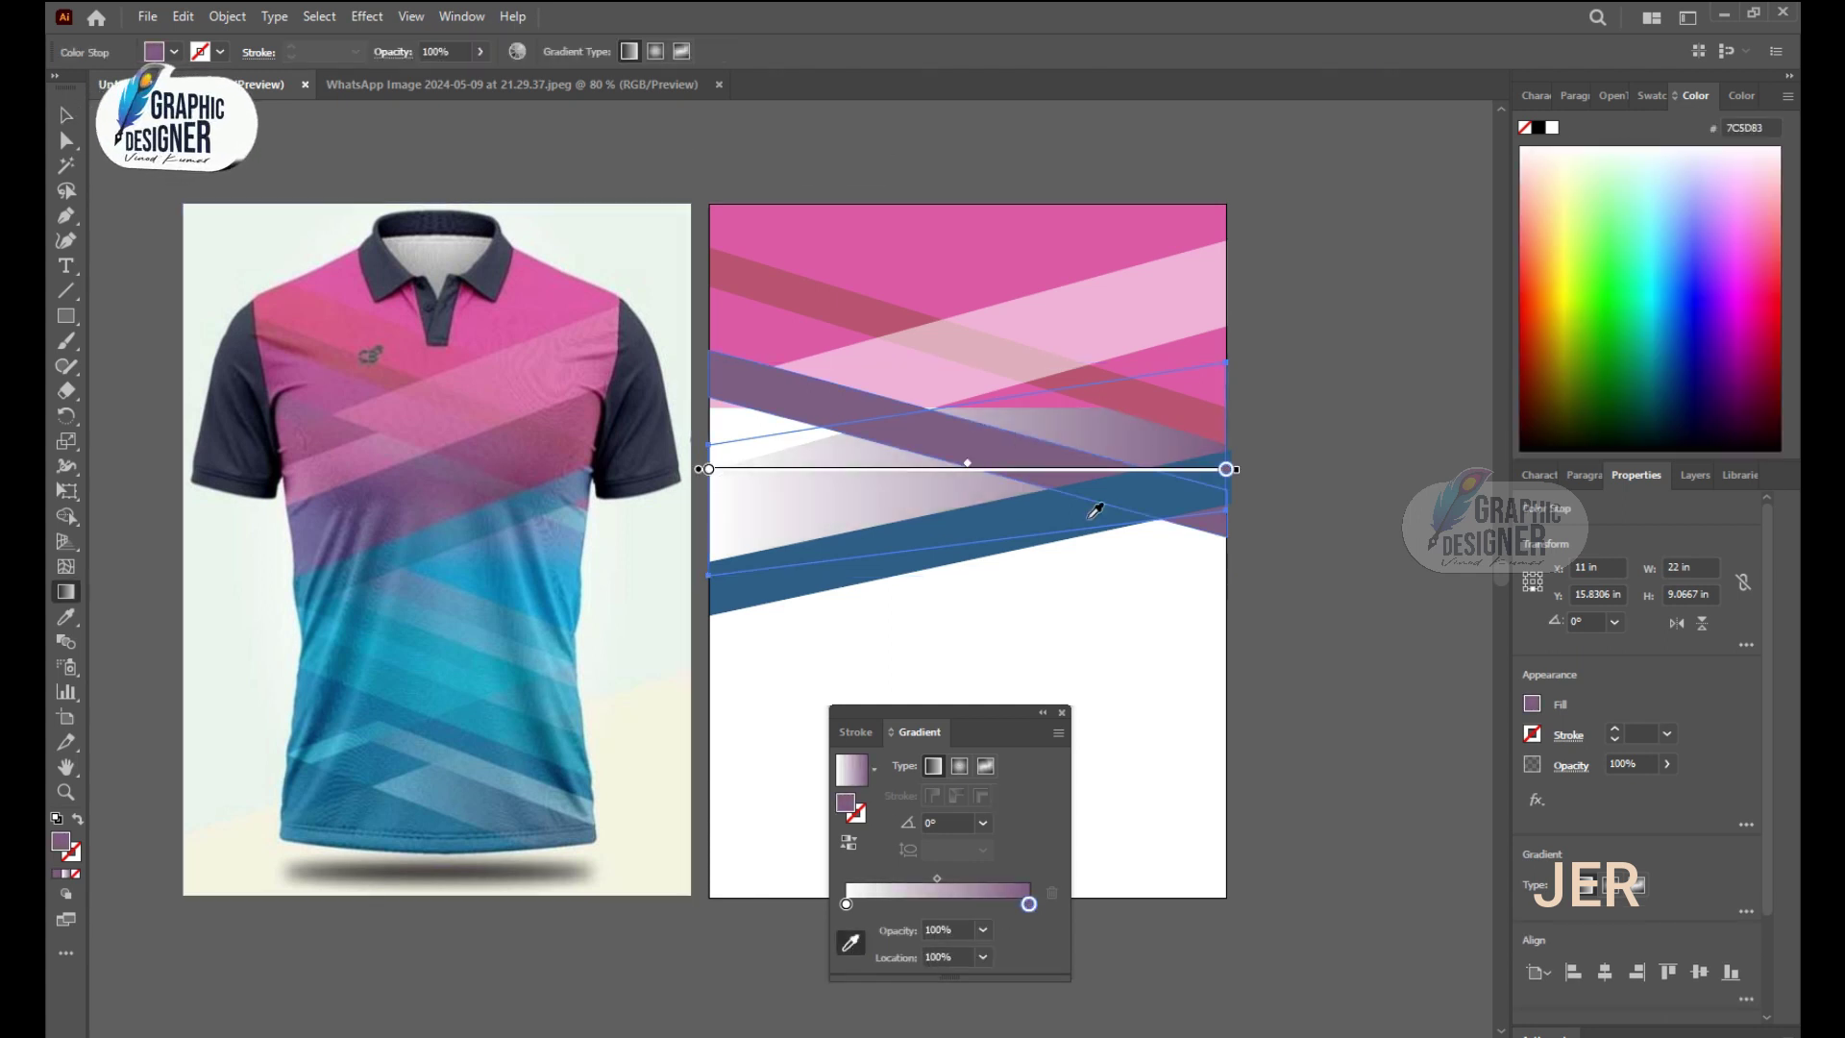
Step: Sample a second shirt purple into the left stop and shift the gradient midpoint left
{"action": "left_click", "coordinate": [846, 903]}
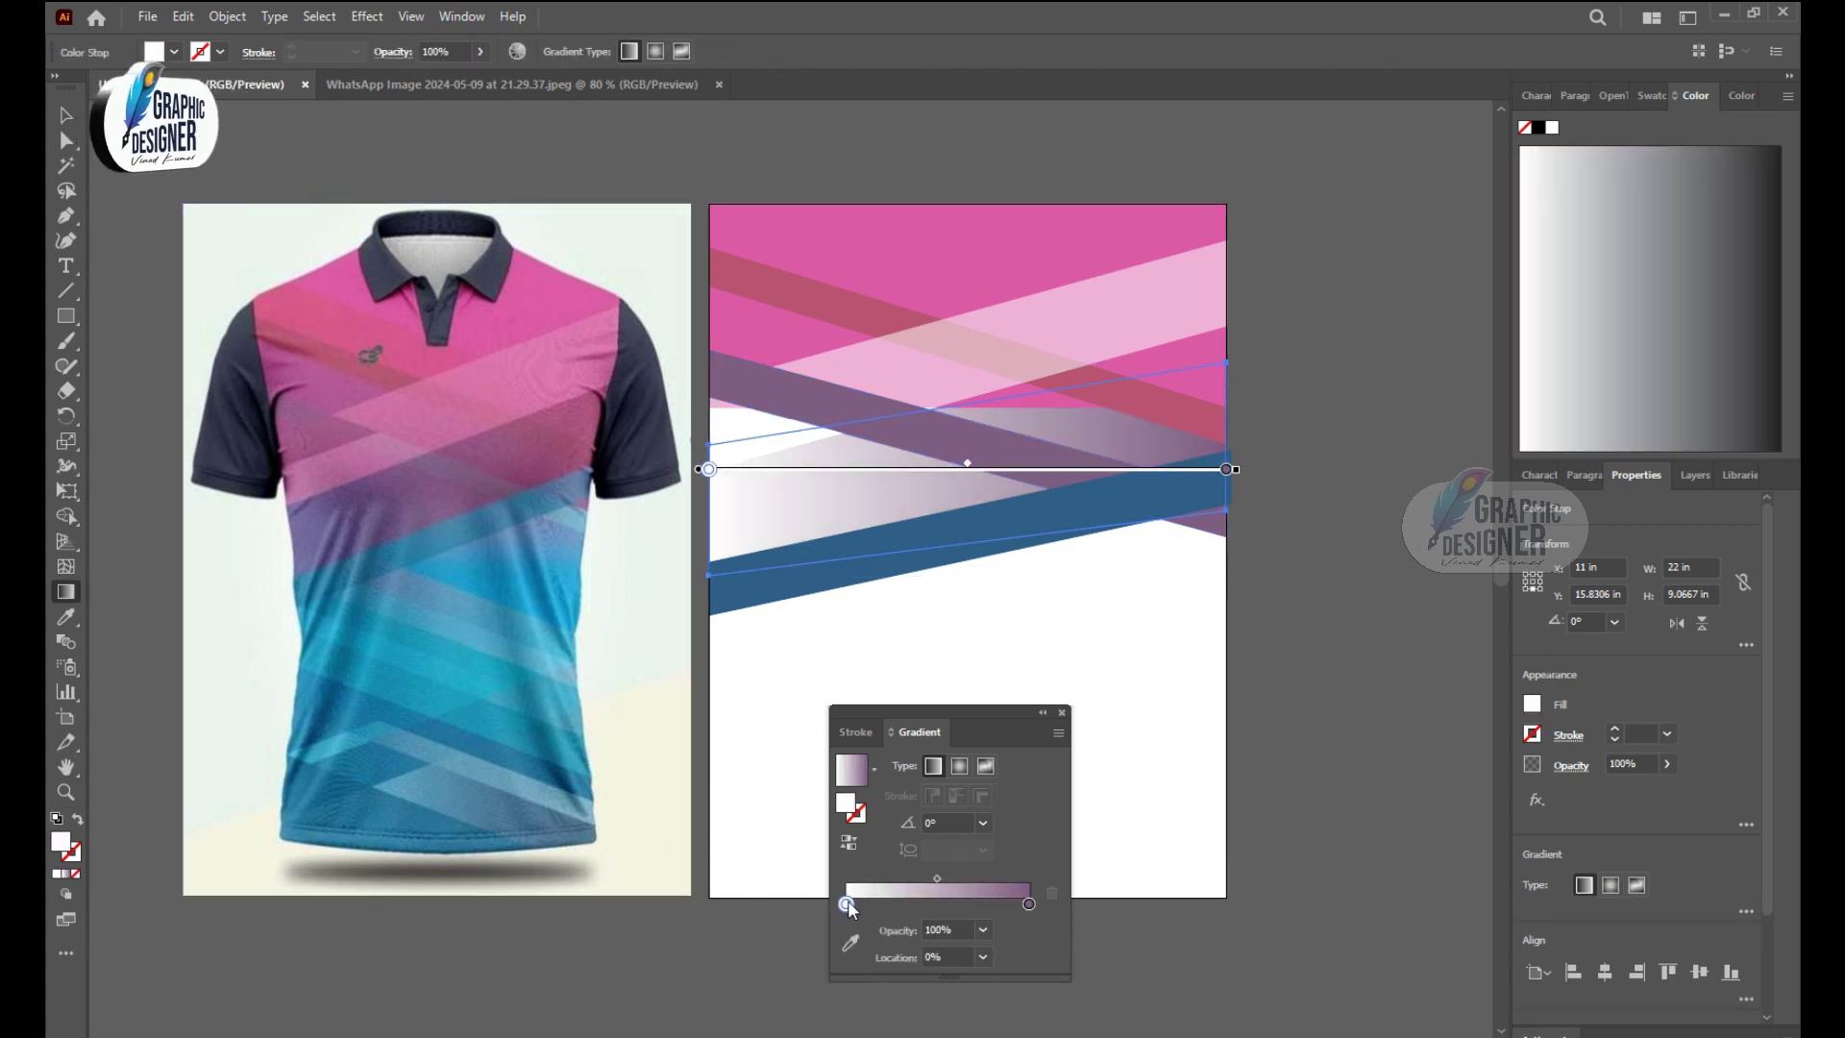
{"action": "left_click", "coordinate": [850, 942]}
{"action": "left_click", "coordinate": [314, 529]}
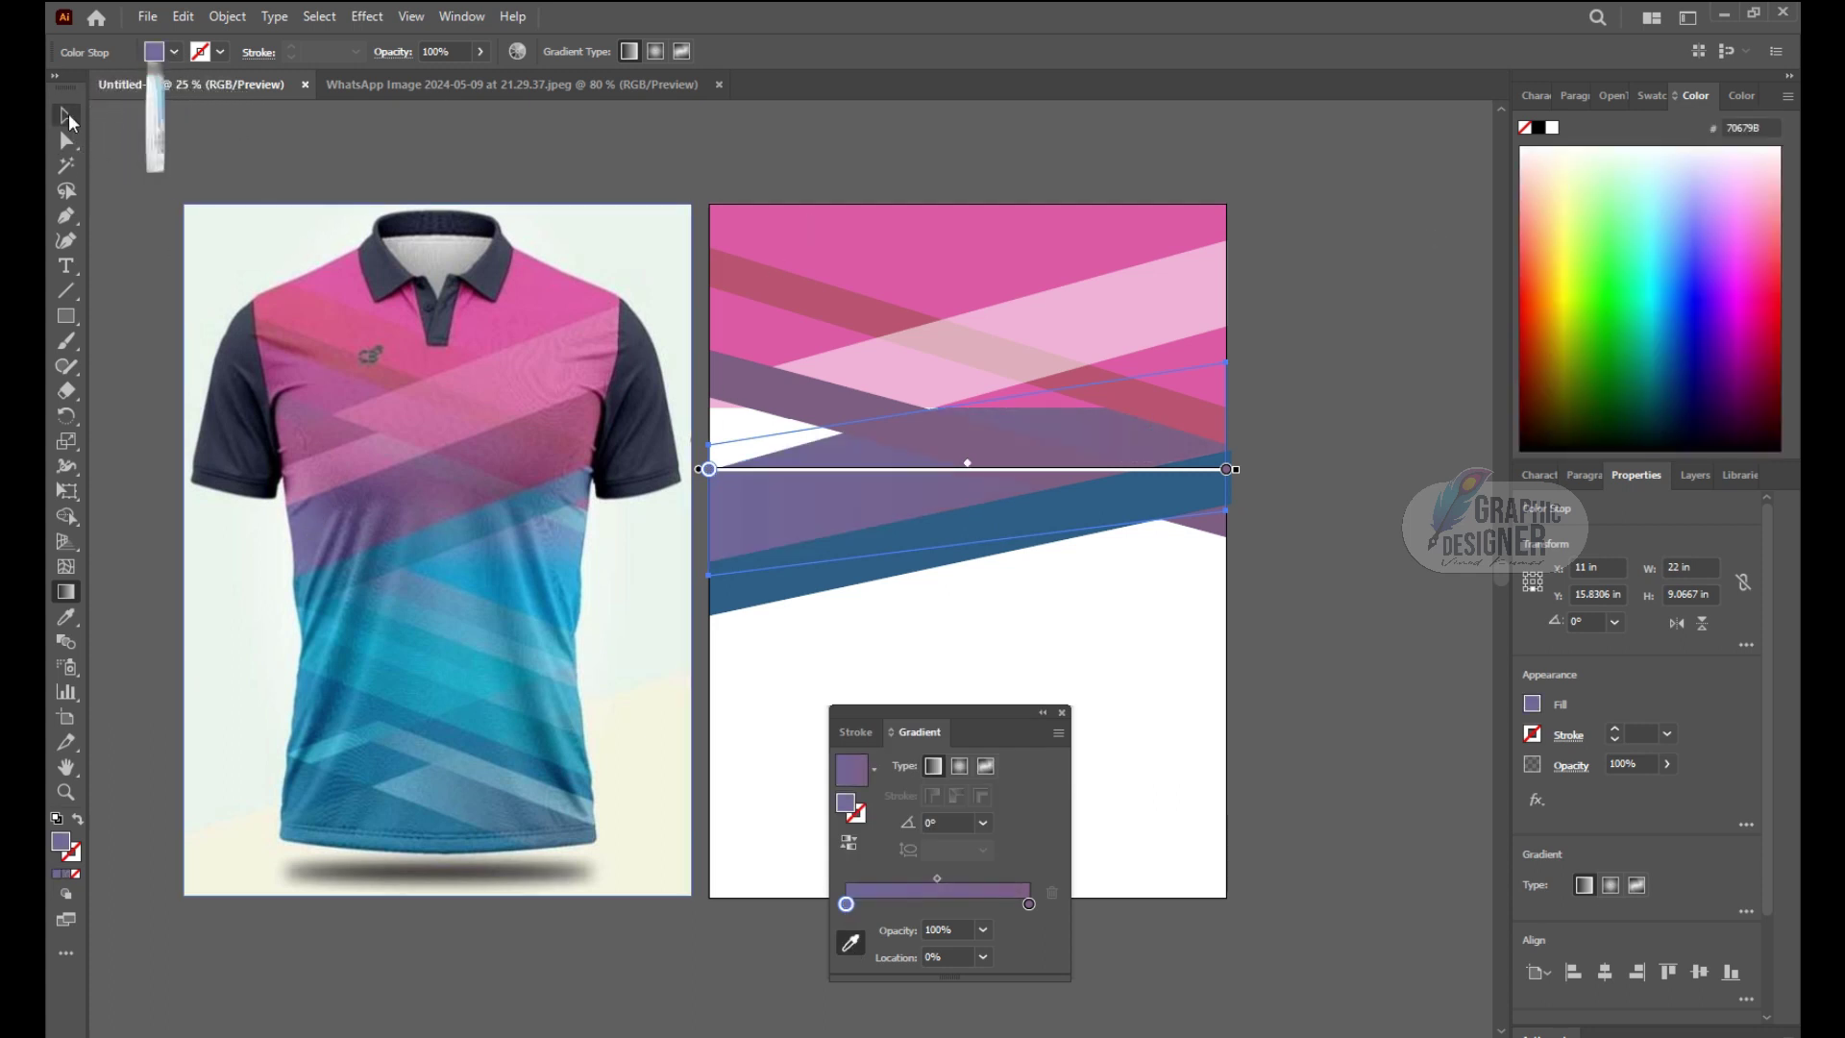
{"action": "left_click", "coordinate": [67, 117]}
{"action": "left_click_drag", "start_coordinate": [938, 904], "coordinate": [922, 903]}
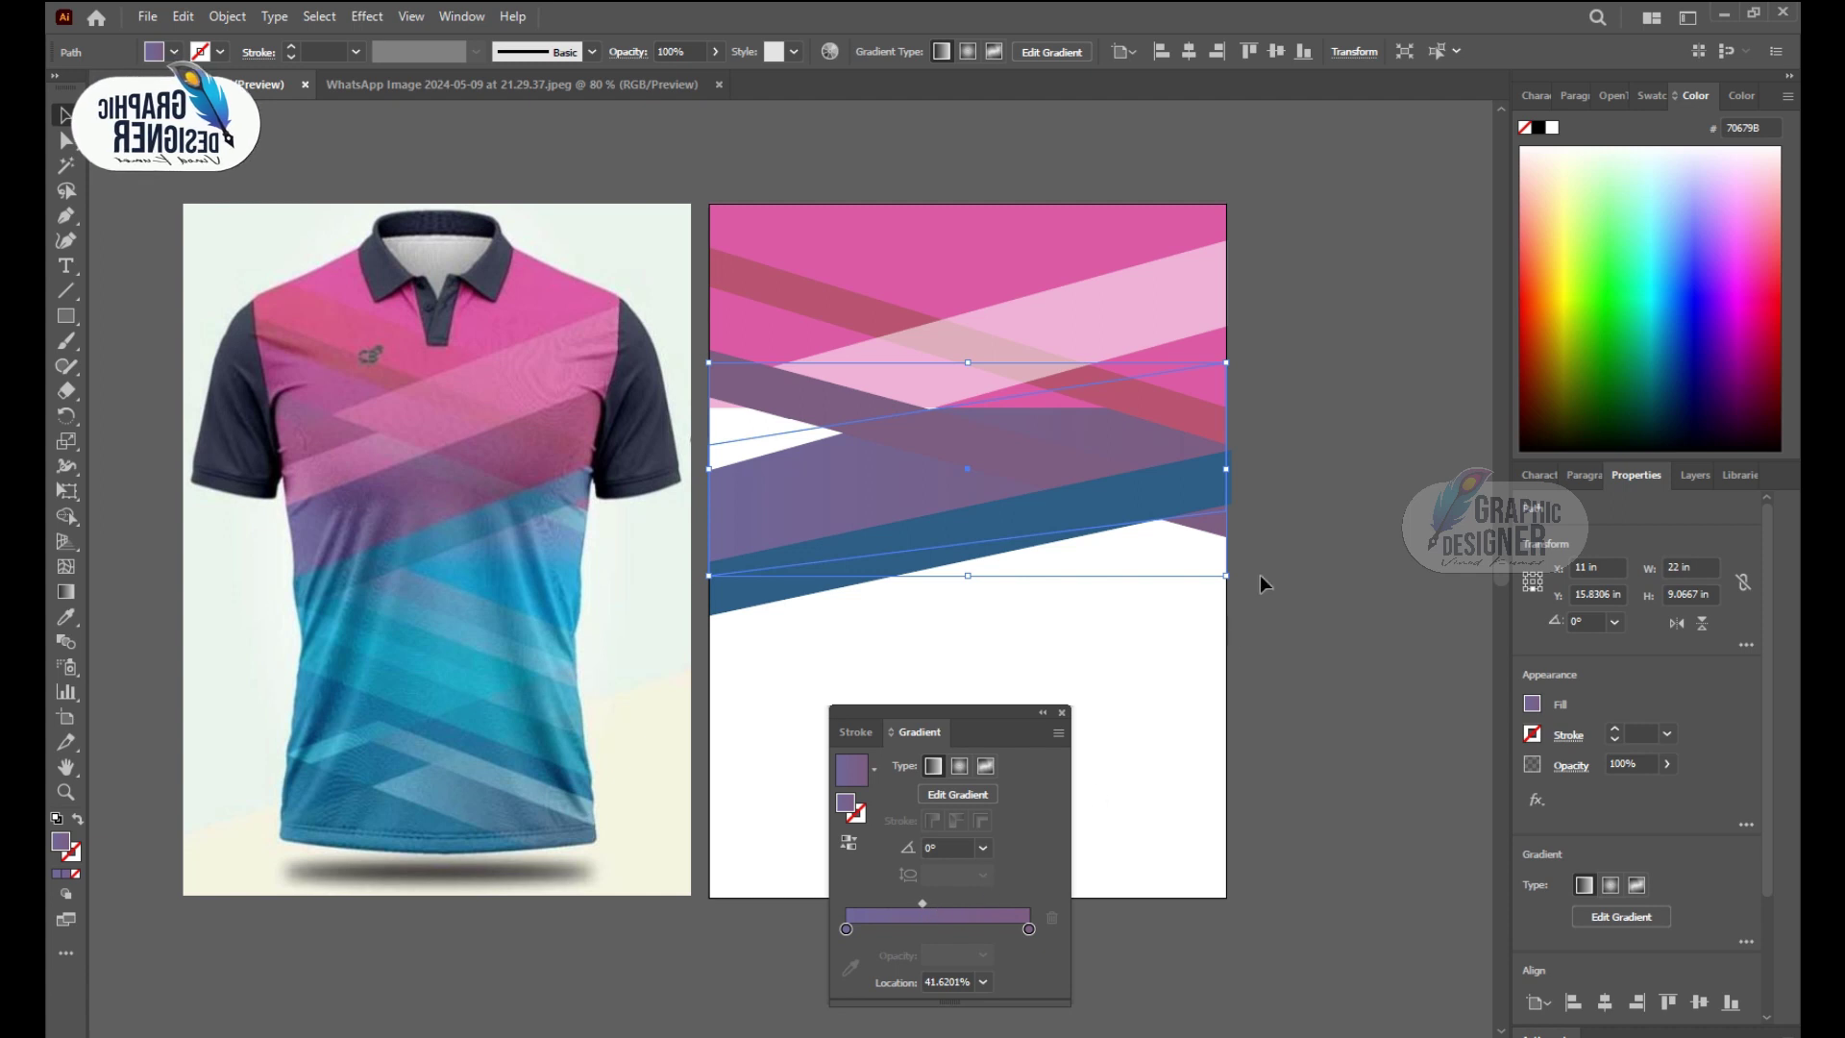
{"action": "left_click", "coordinate": [762, 663]}
{"action": "left_click", "coordinate": [1063, 714]}
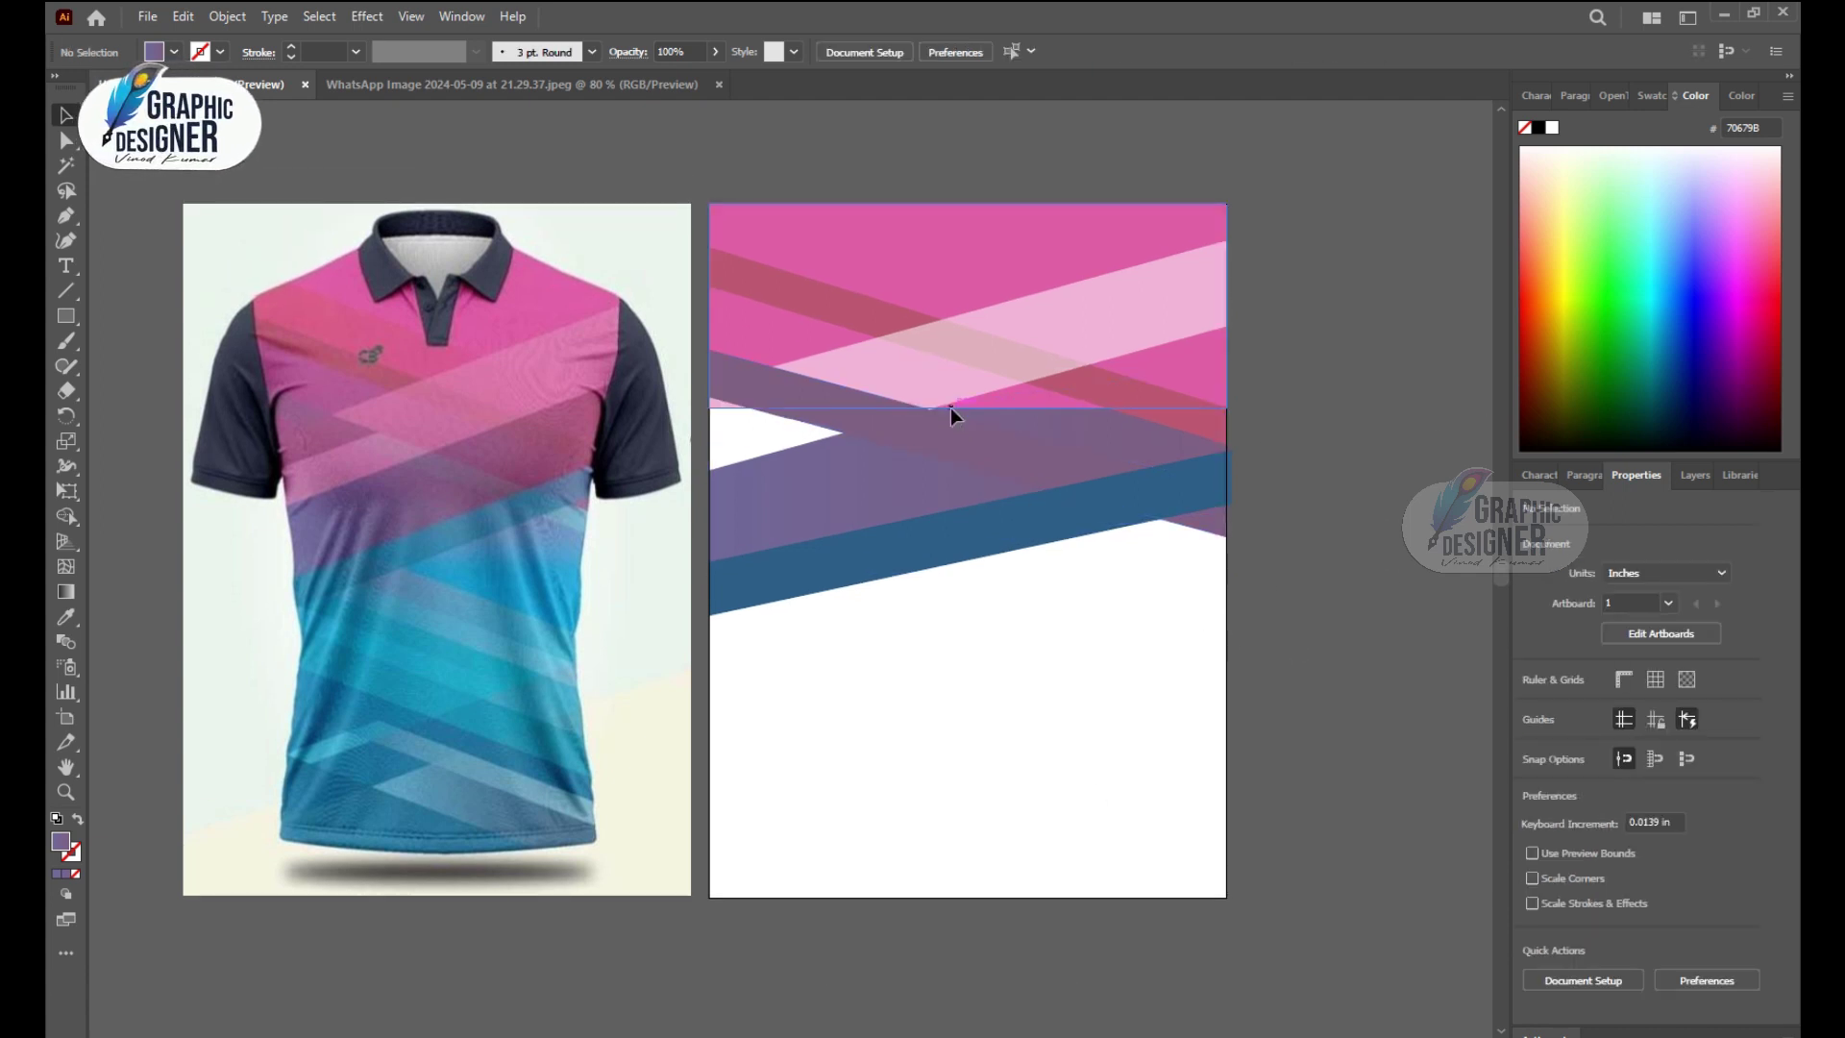
{"action": "left_click", "coordinate": [945, 405]}
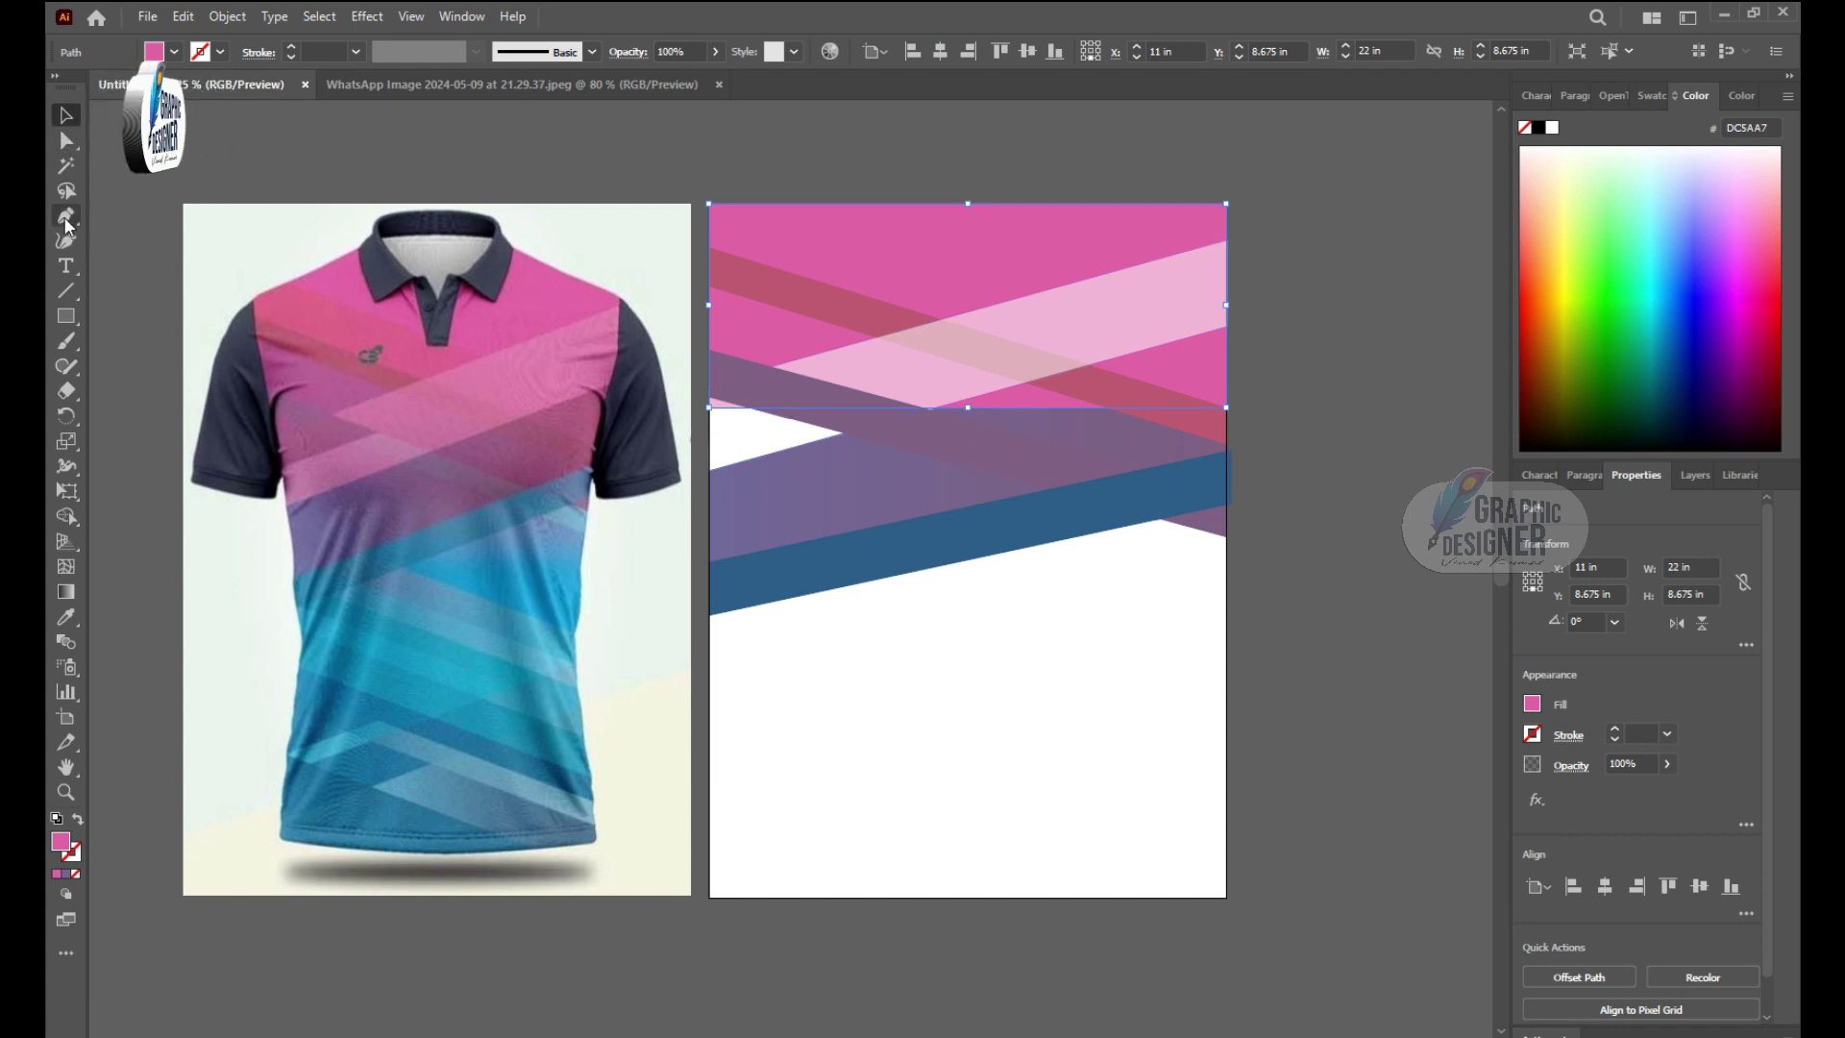
Step: Start a small triangle at the back panel's left edge, undoing one stray point
{"action": "left_click", "coordinate": [708, 396]}
{"action": "left_click", "coordinate": [841, 433]}
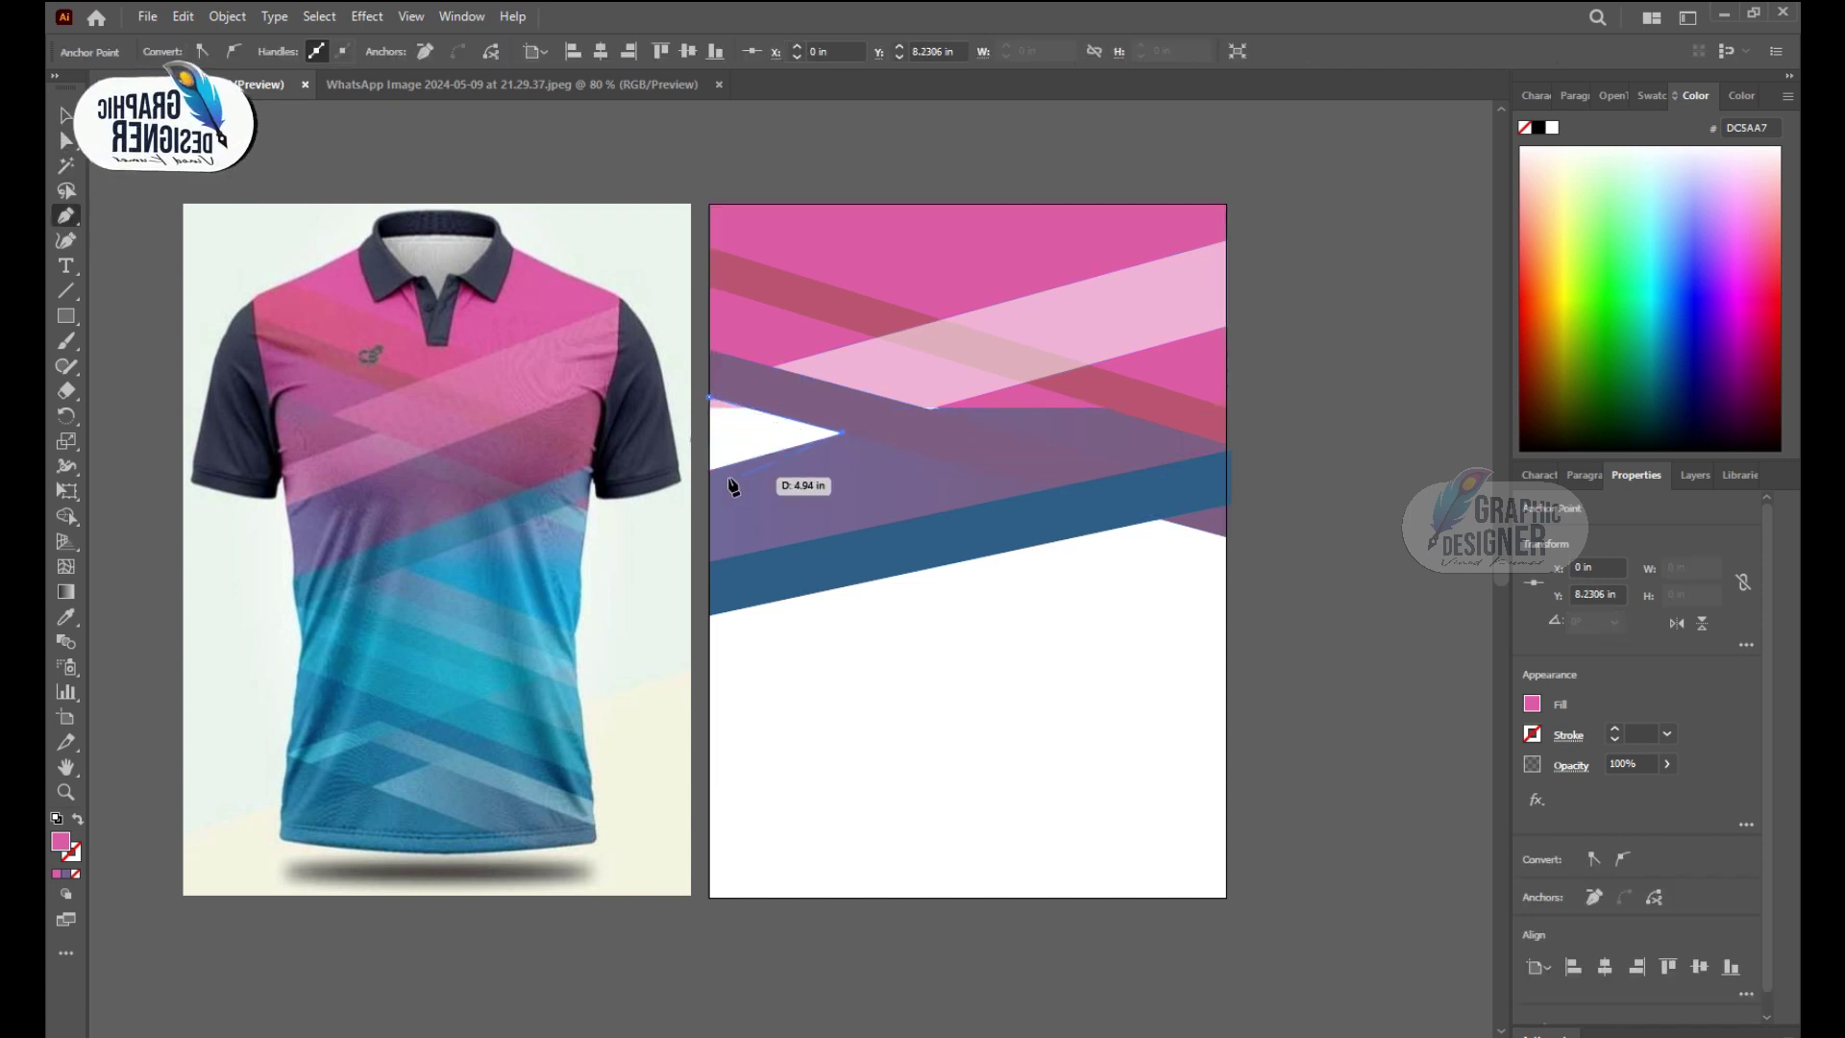
{"action": "key", "text": "ctrl+z"}
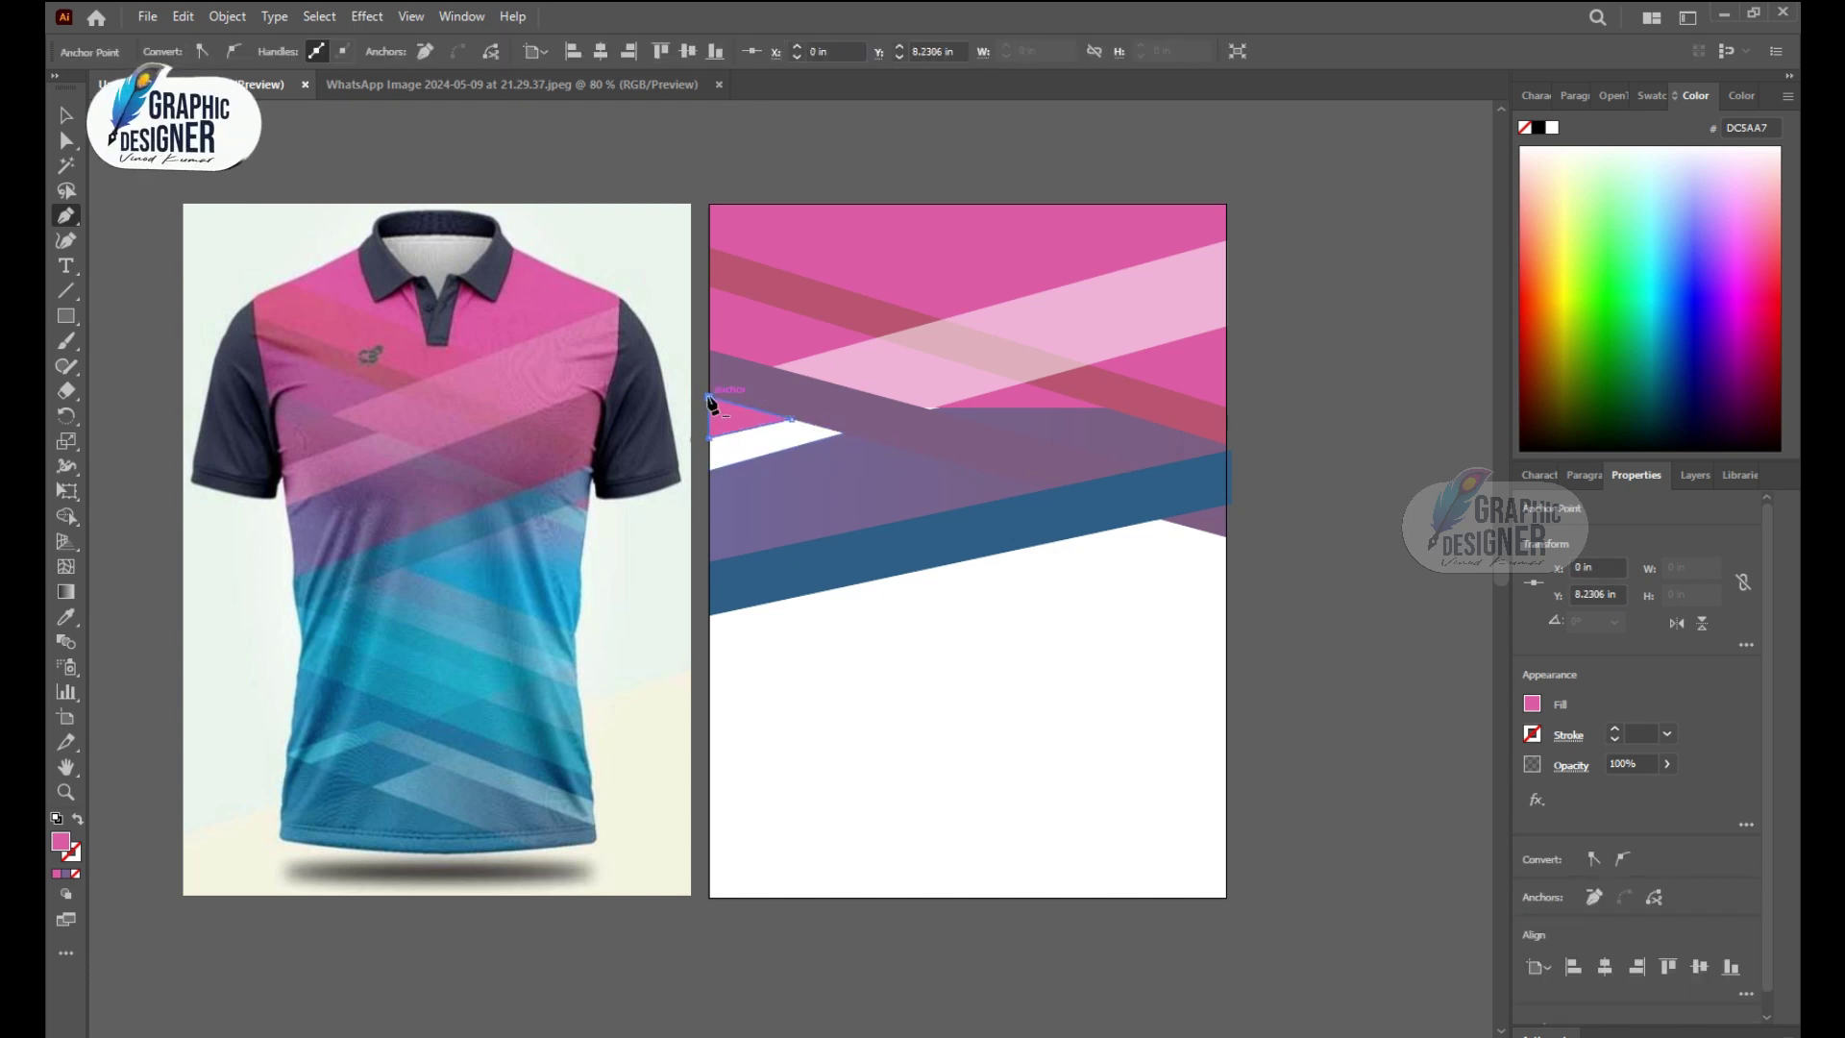
{"action": "left_click", "coordinate": [461, 17]}
Step: Give the small triangle a gradient fill with the shirt's pink in the left stop
{"action": "left_click", "coordinate": [576, 540]}
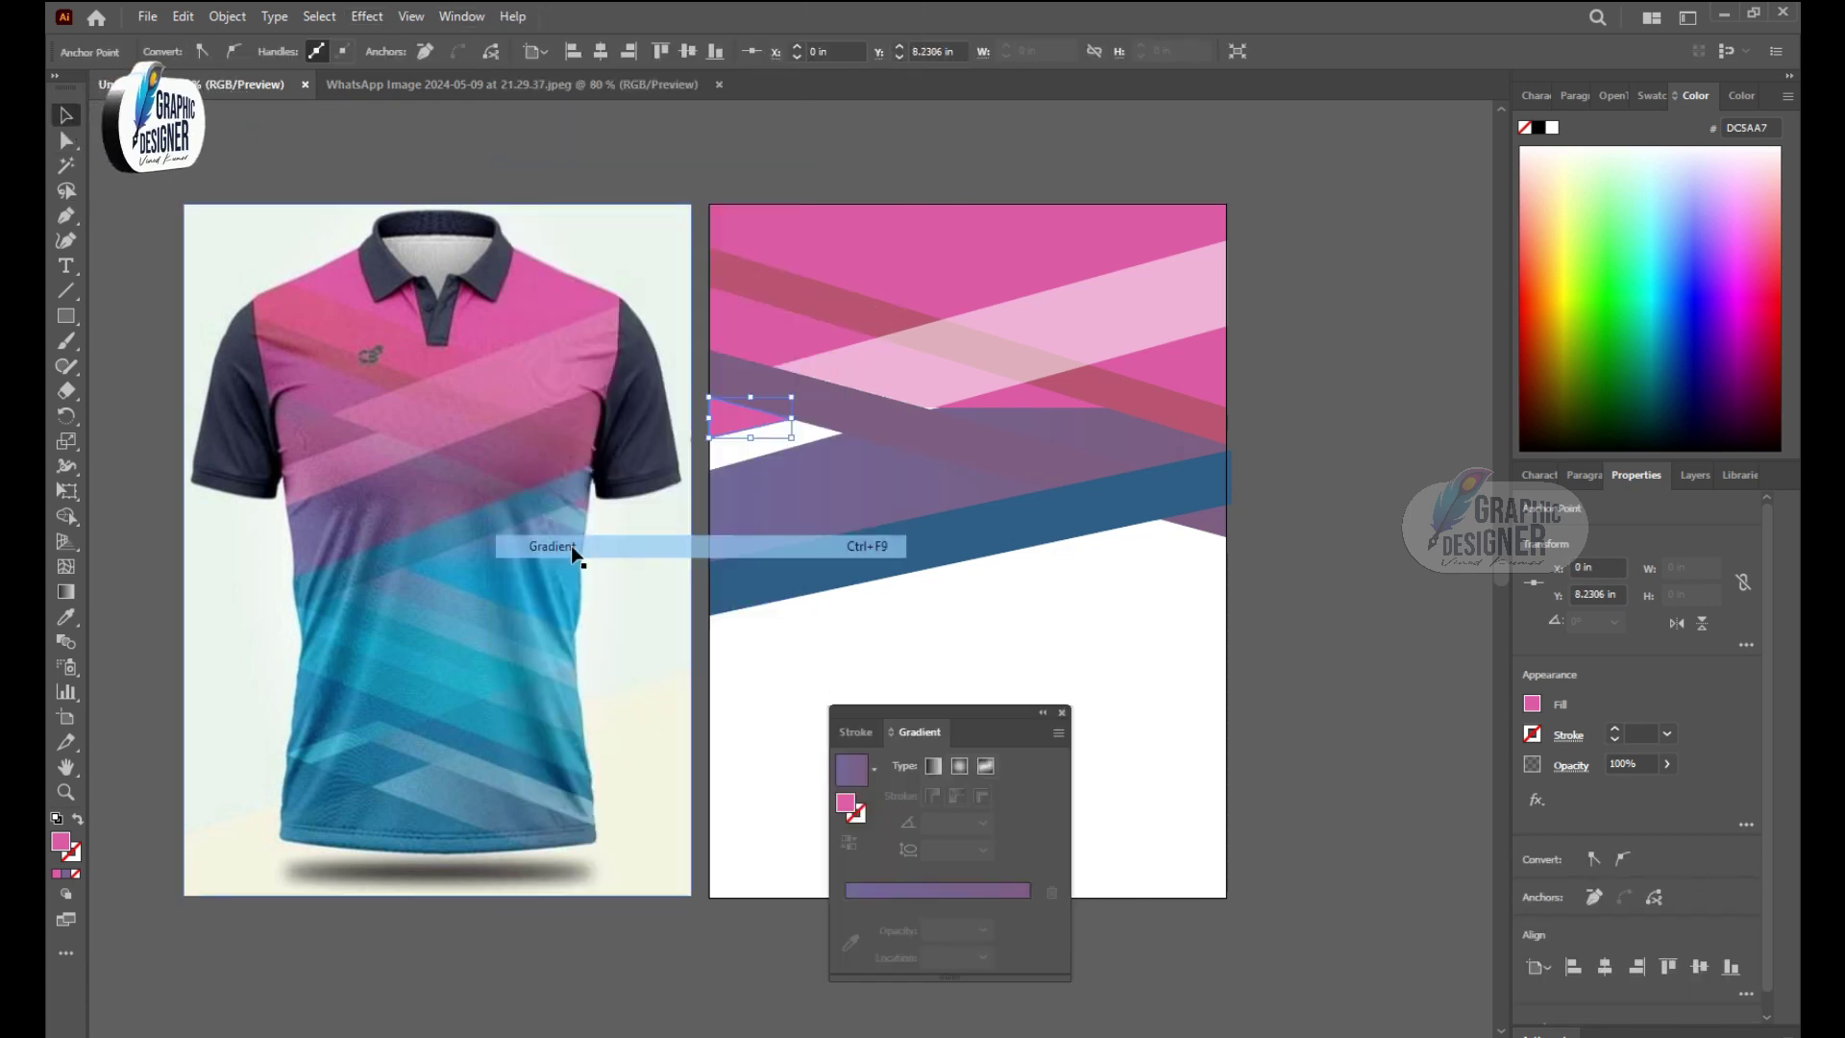
{"action": "left_click", "coordinate": [850, 783]}
{"action": "left_click", "coordinate": [1028, 930]}
{"action": "left_click", "coordinate": [850, 968]}
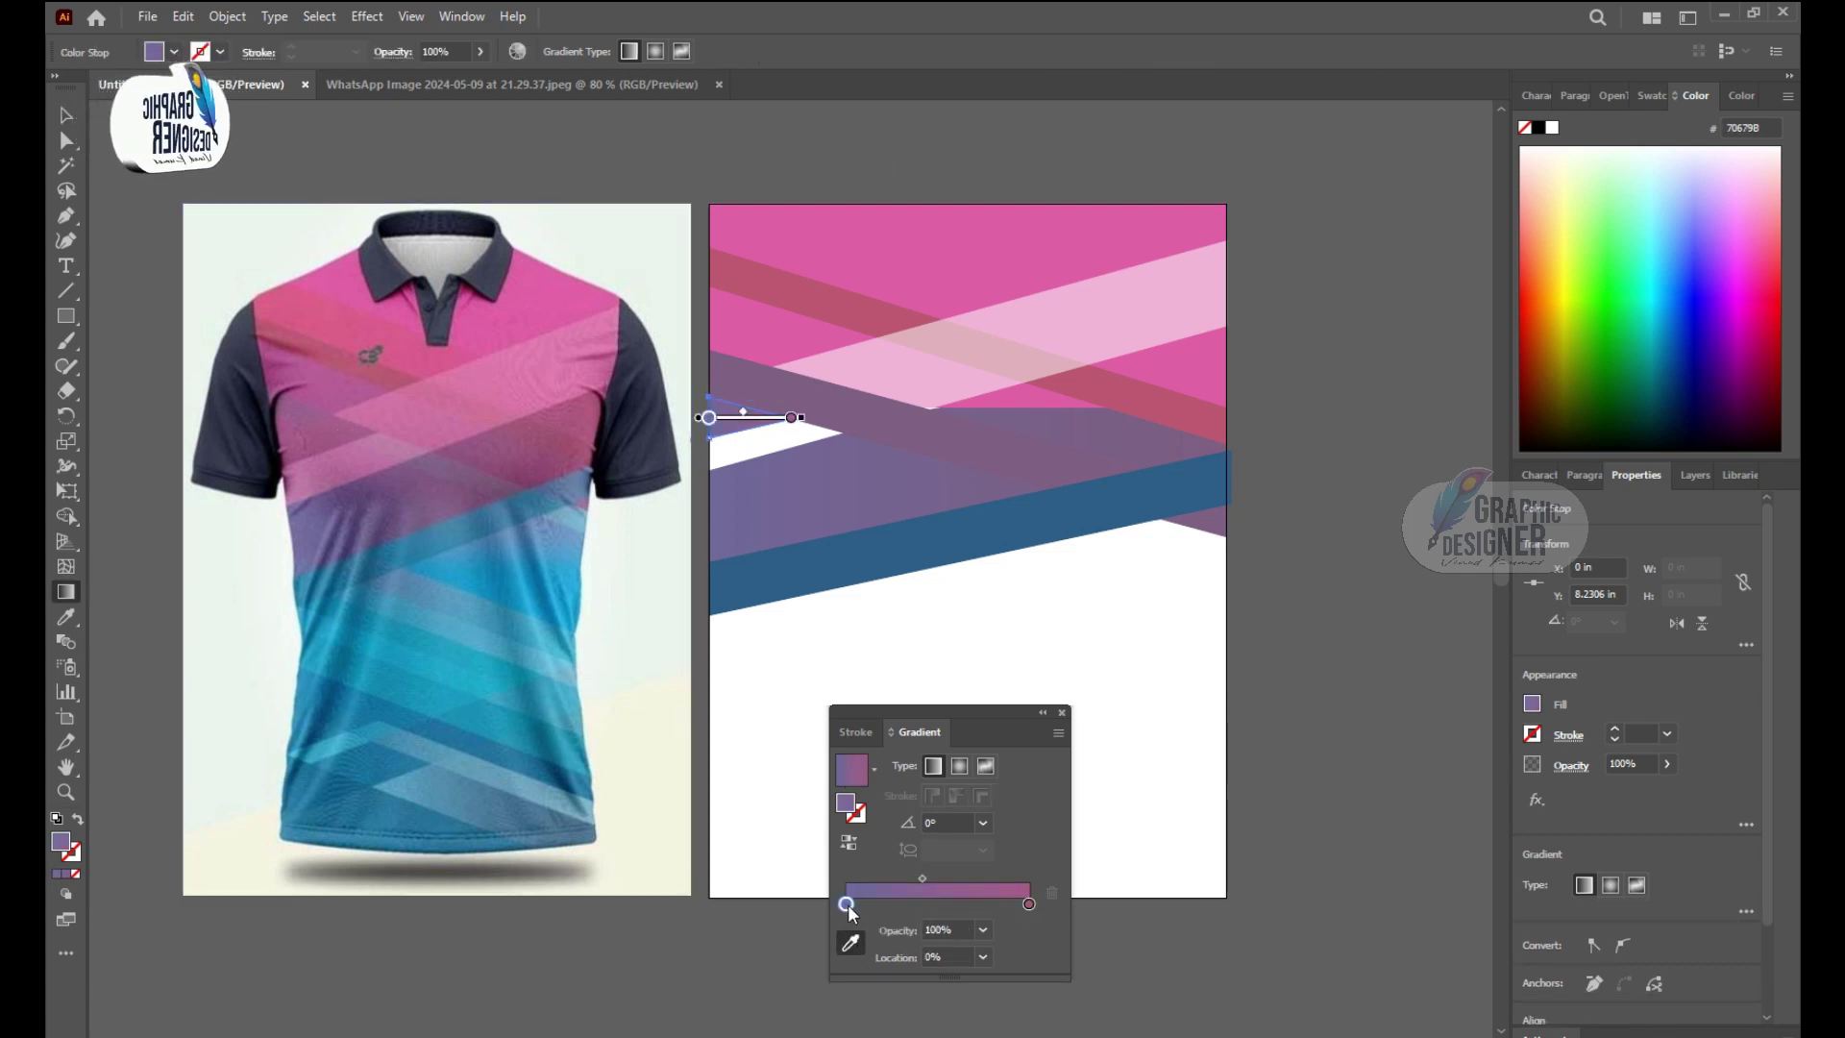
{"action": "left_click", "coordinate": [850, 942]}
{"action": "left_click", "coordinate": [502, 311]}
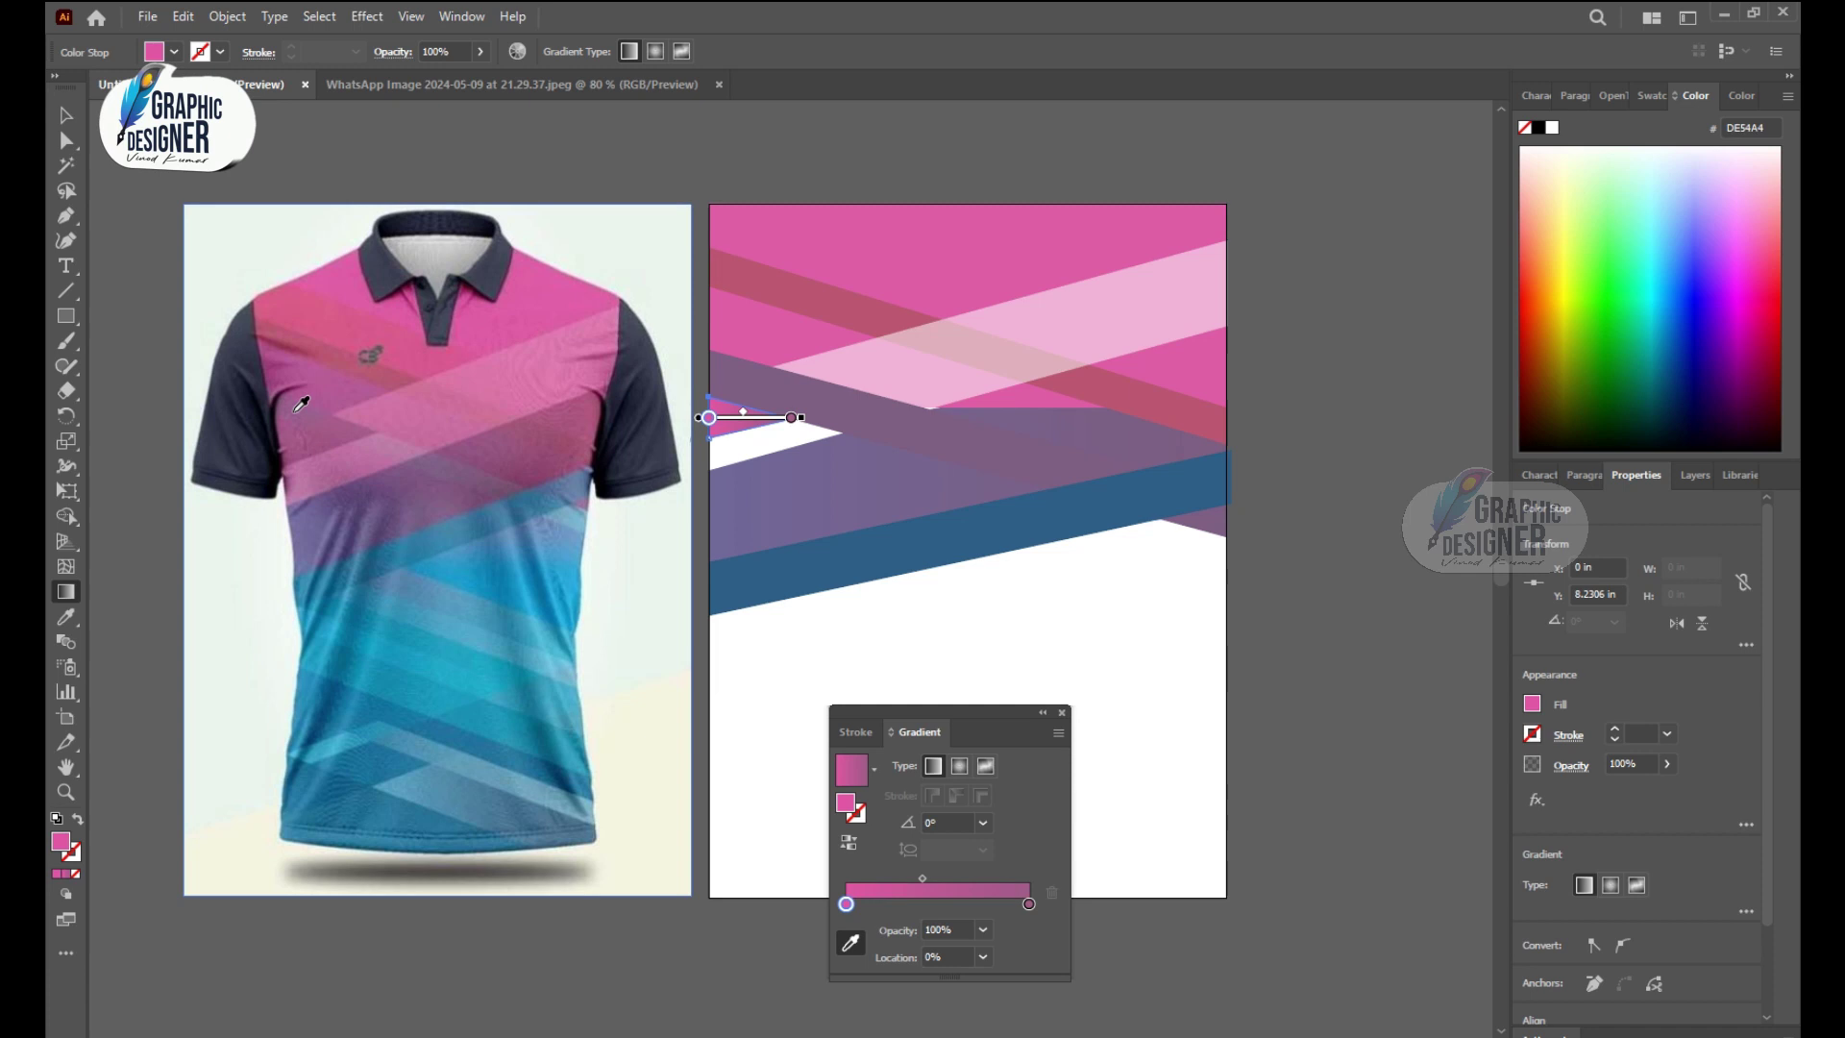
{"action": "left_click", "coordinate": [1062, 712]}
{"action": "key", "text": "v"}
{"action": "left_click", "coordinate": [1334, 608]}
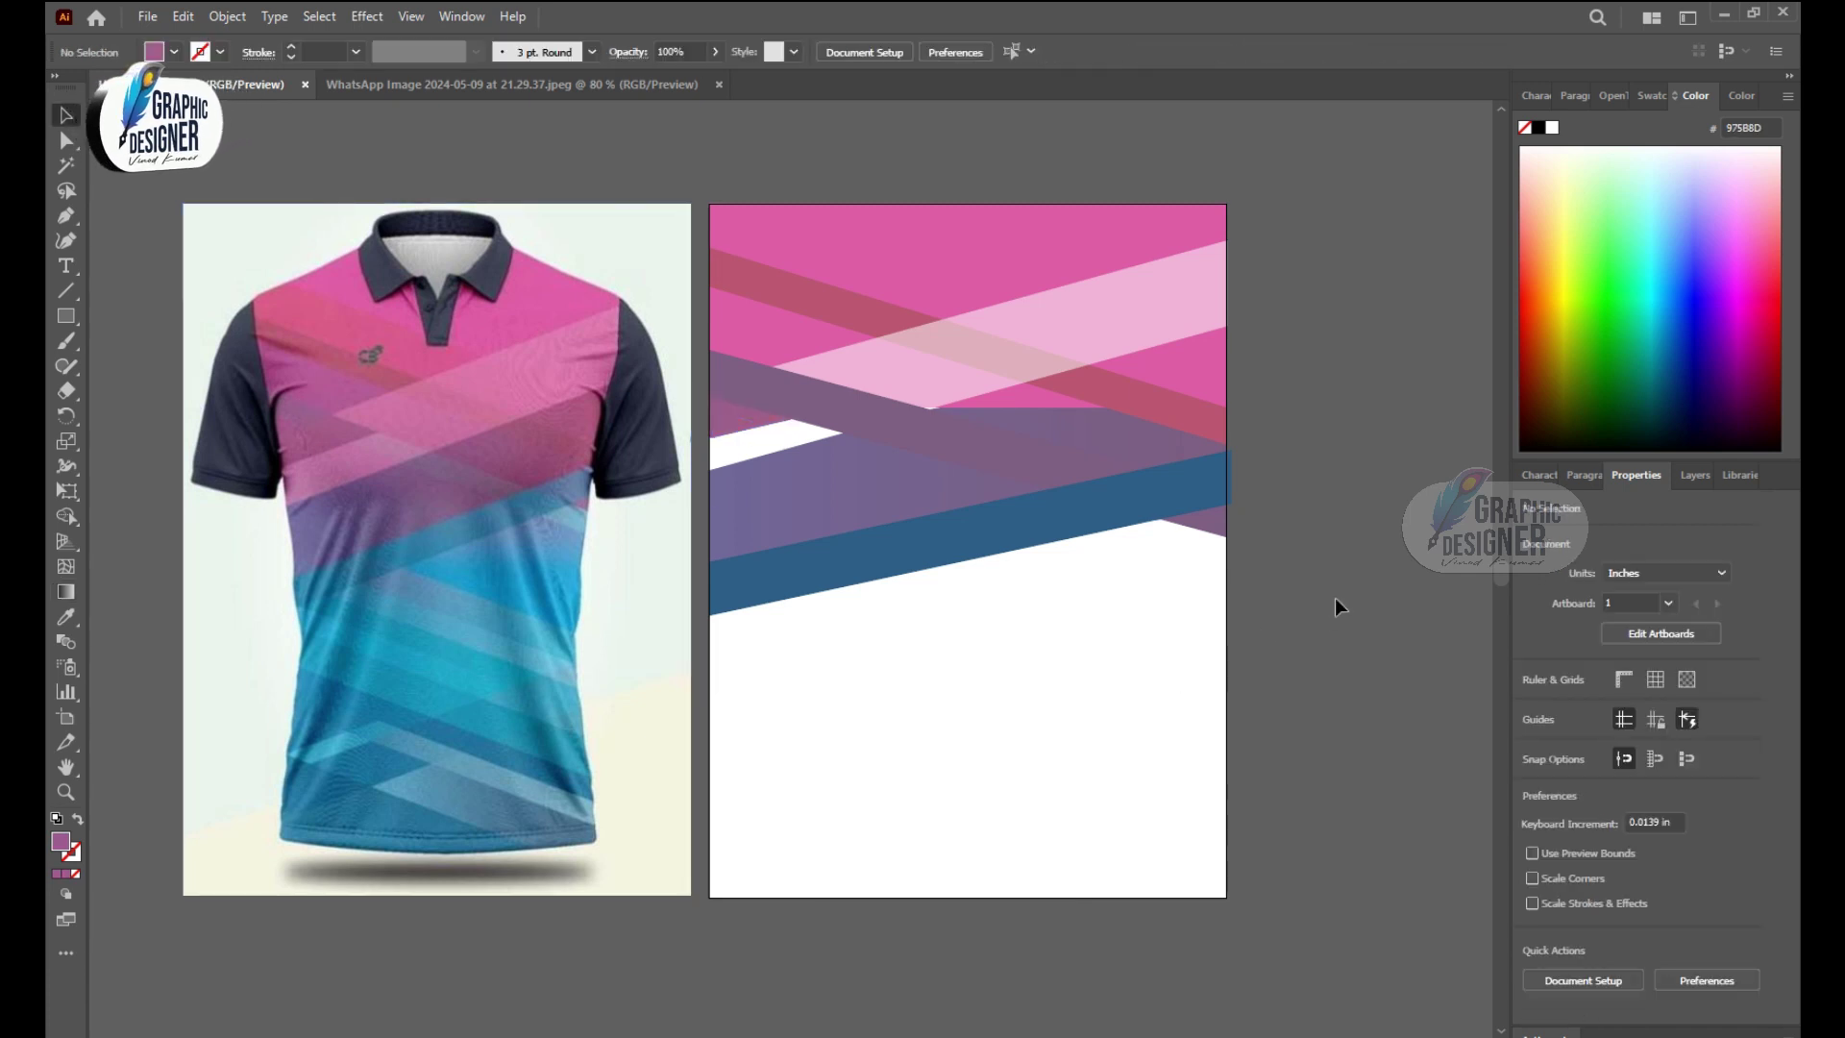
Step: Reshape the triangle, raising its top-left corner and lowering its bottom-left corner
{"action": "left_click", "coordinate": [793, 409]}
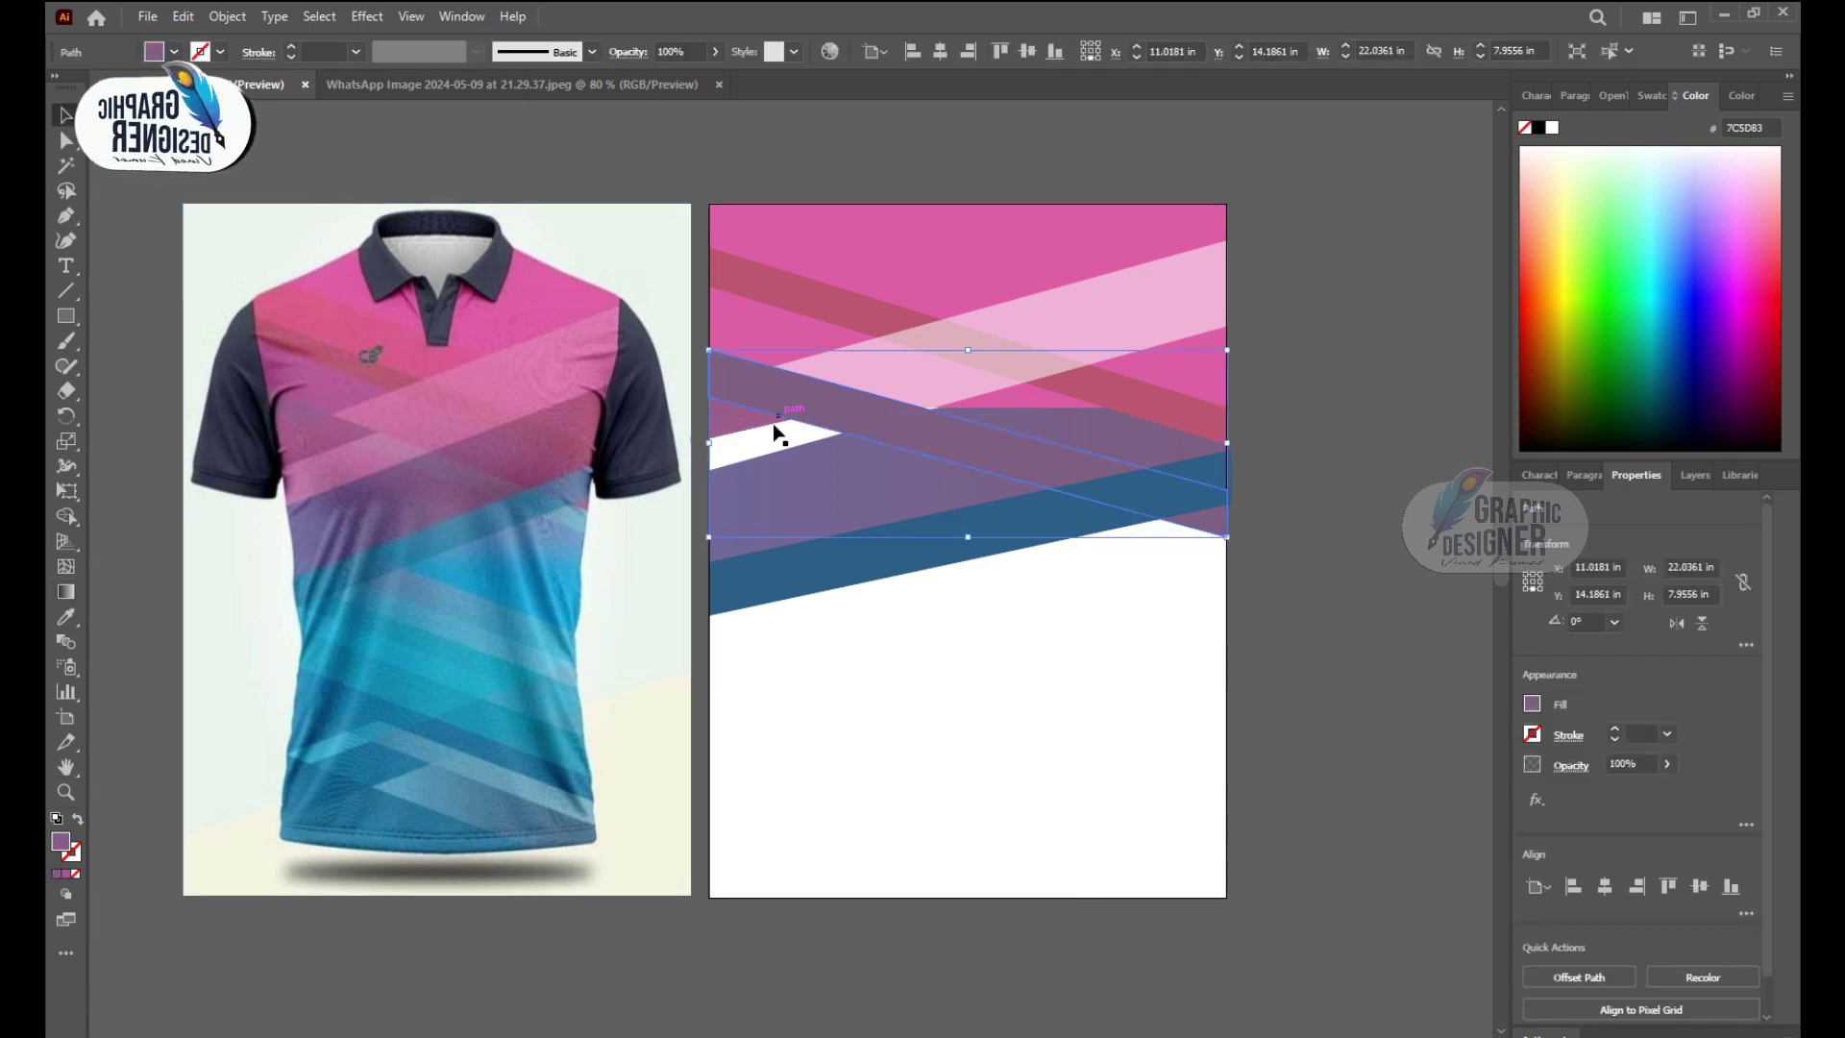
{"action": "left_click", "coordinate": [724, 412]}
{"action": "left_click_drag", "start_coordinate": [844, 419], "coordinate": [842, 442]}
{"action": "key", "text": "ctrl+equal"}
{"action": "key", "text": "ctrl+equal"}
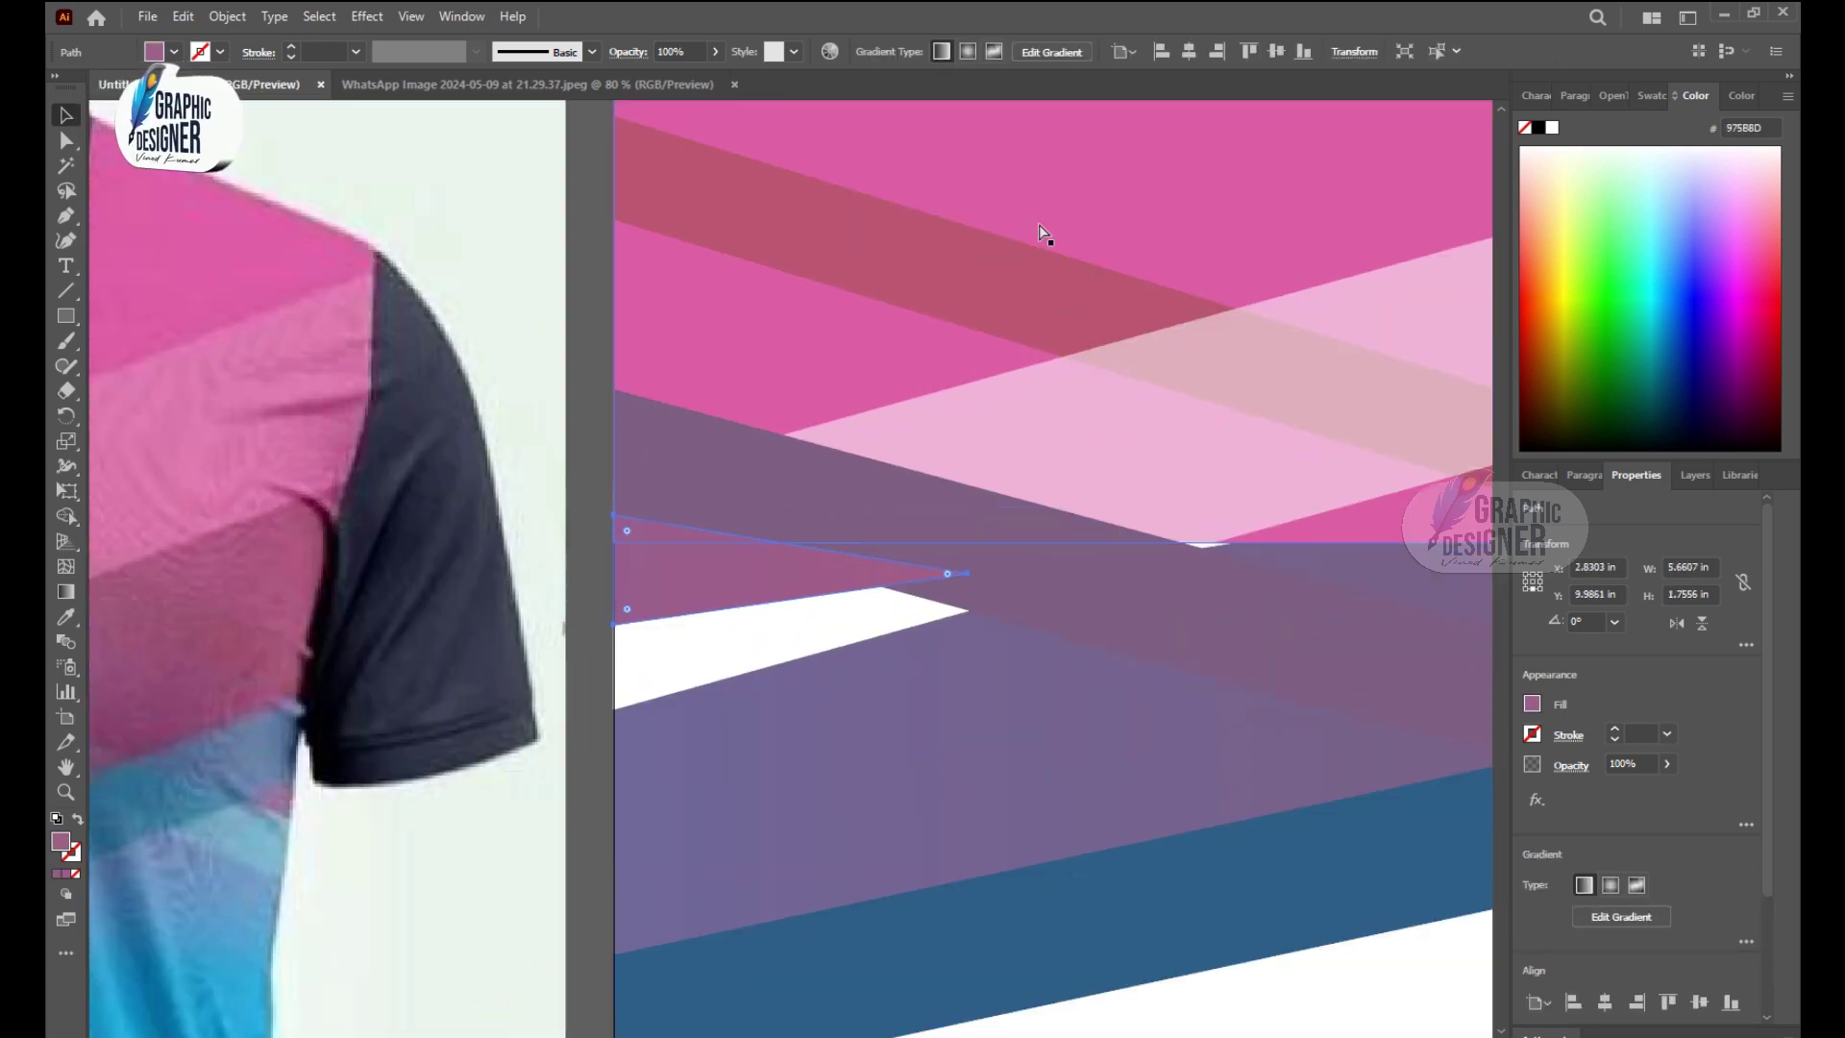
{"action": "key", "text": "a"}
{"action": "left_click_drag", "start_coordinate": [967, 569], "coordinate": [966, 613]}
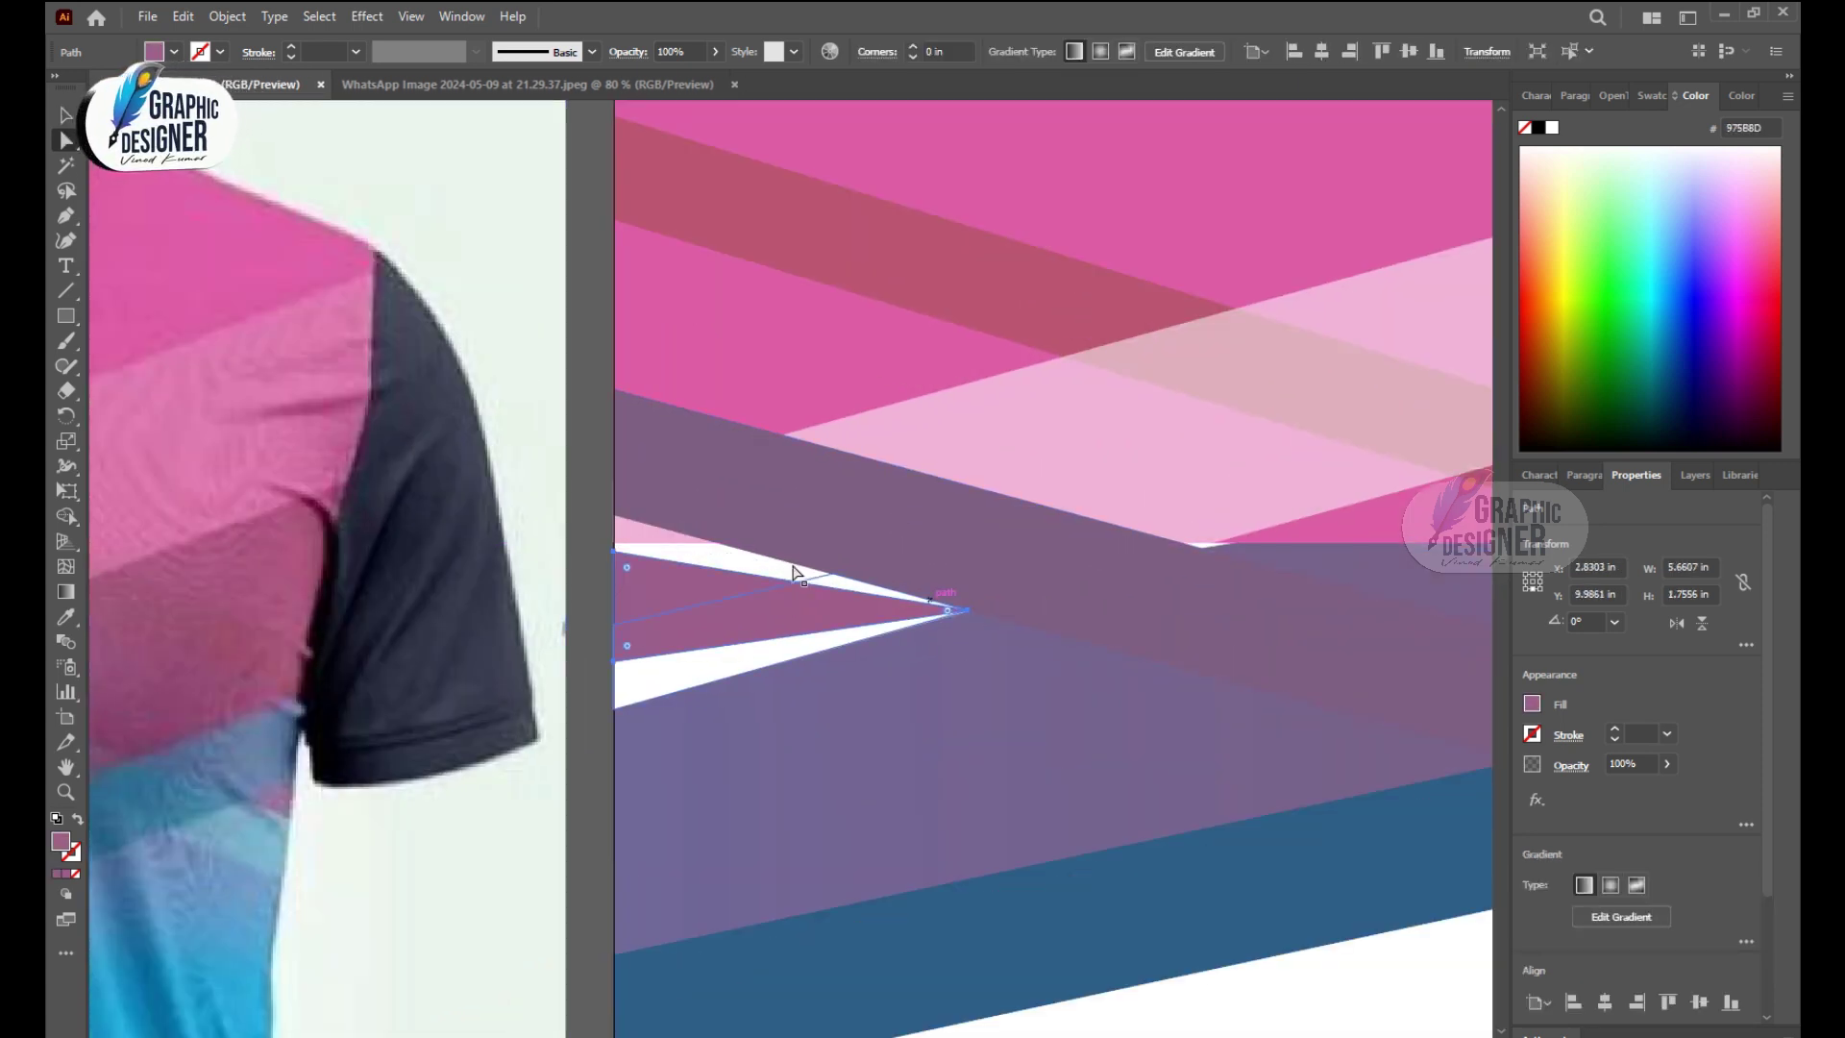
{"action": "left_click_drag", "start_coordinate": [614, 552], "coordinate": [614, 526]}
{"action": "left_click_drag", "start_coordinate": [614, 661], "coordinate": [615, 711]}
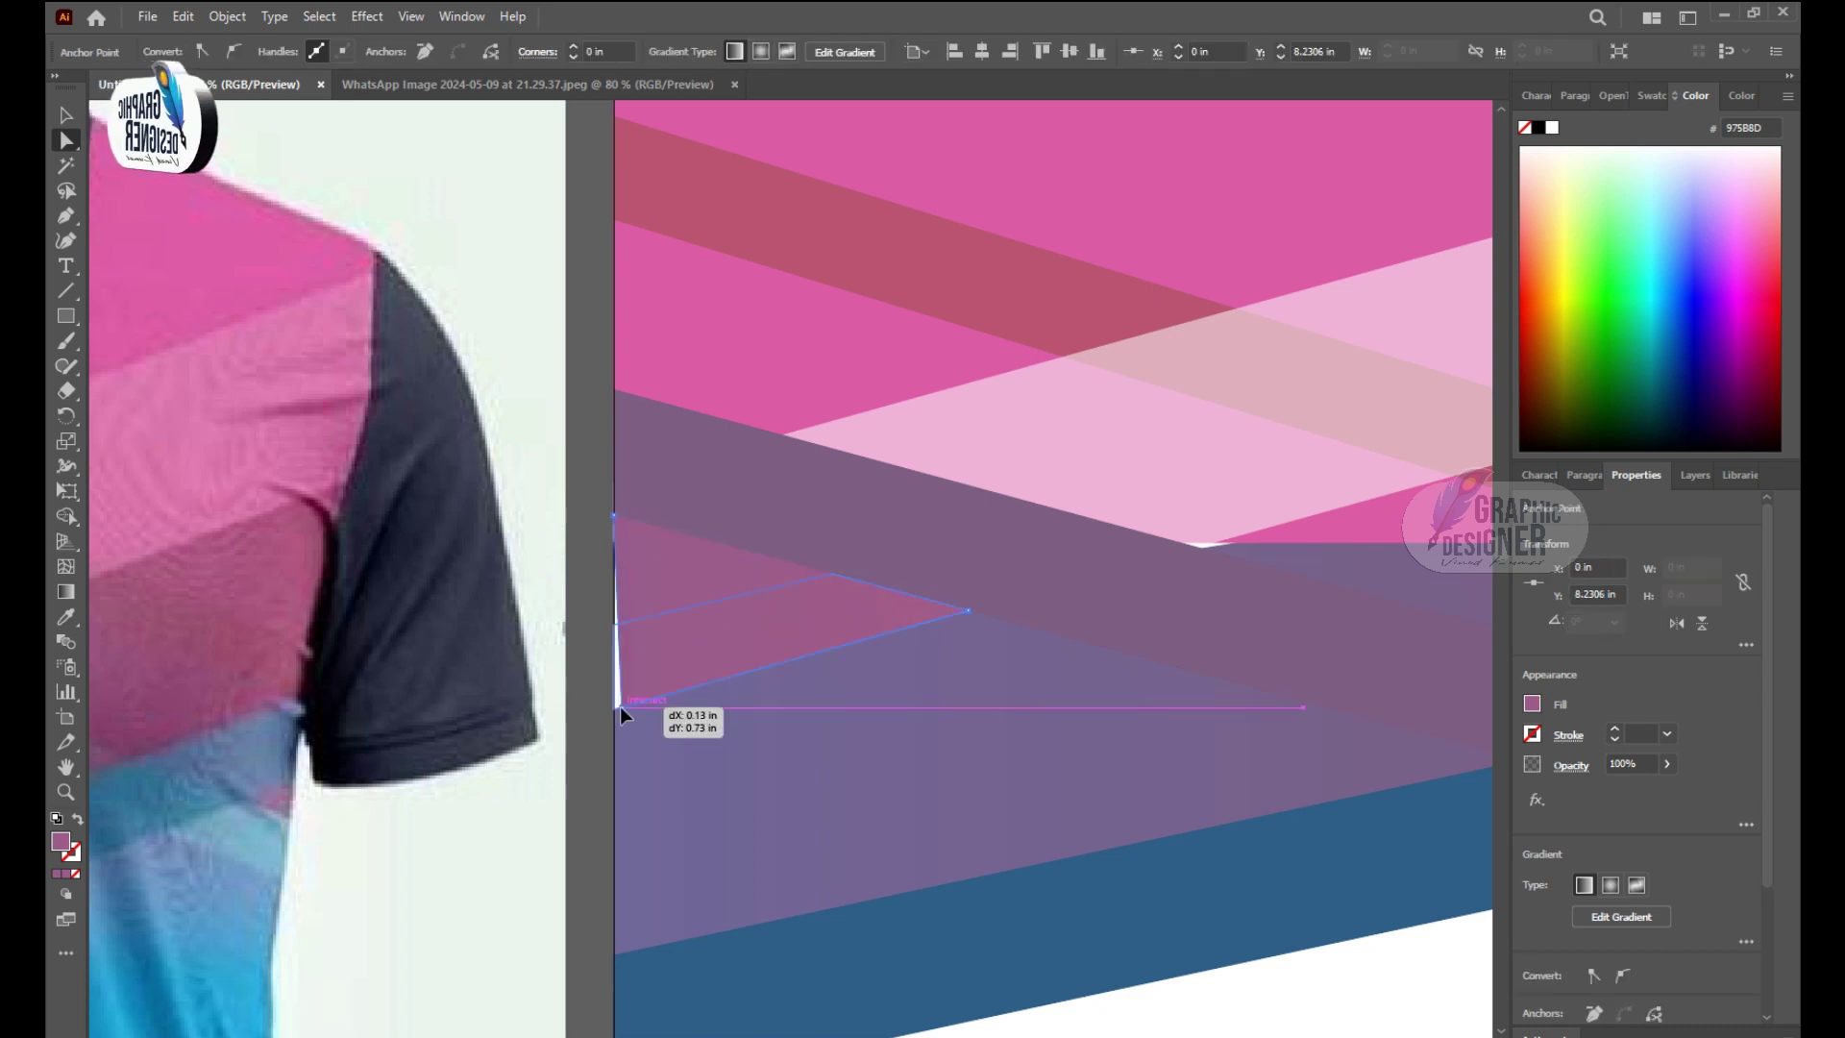
Step: Bring the mauve band to the front
{"action": "key", "text": "v"}
{"action": "left_click", "coordinate": [588, 305]}
{"action": "key", "text": "ctrl+minus"}
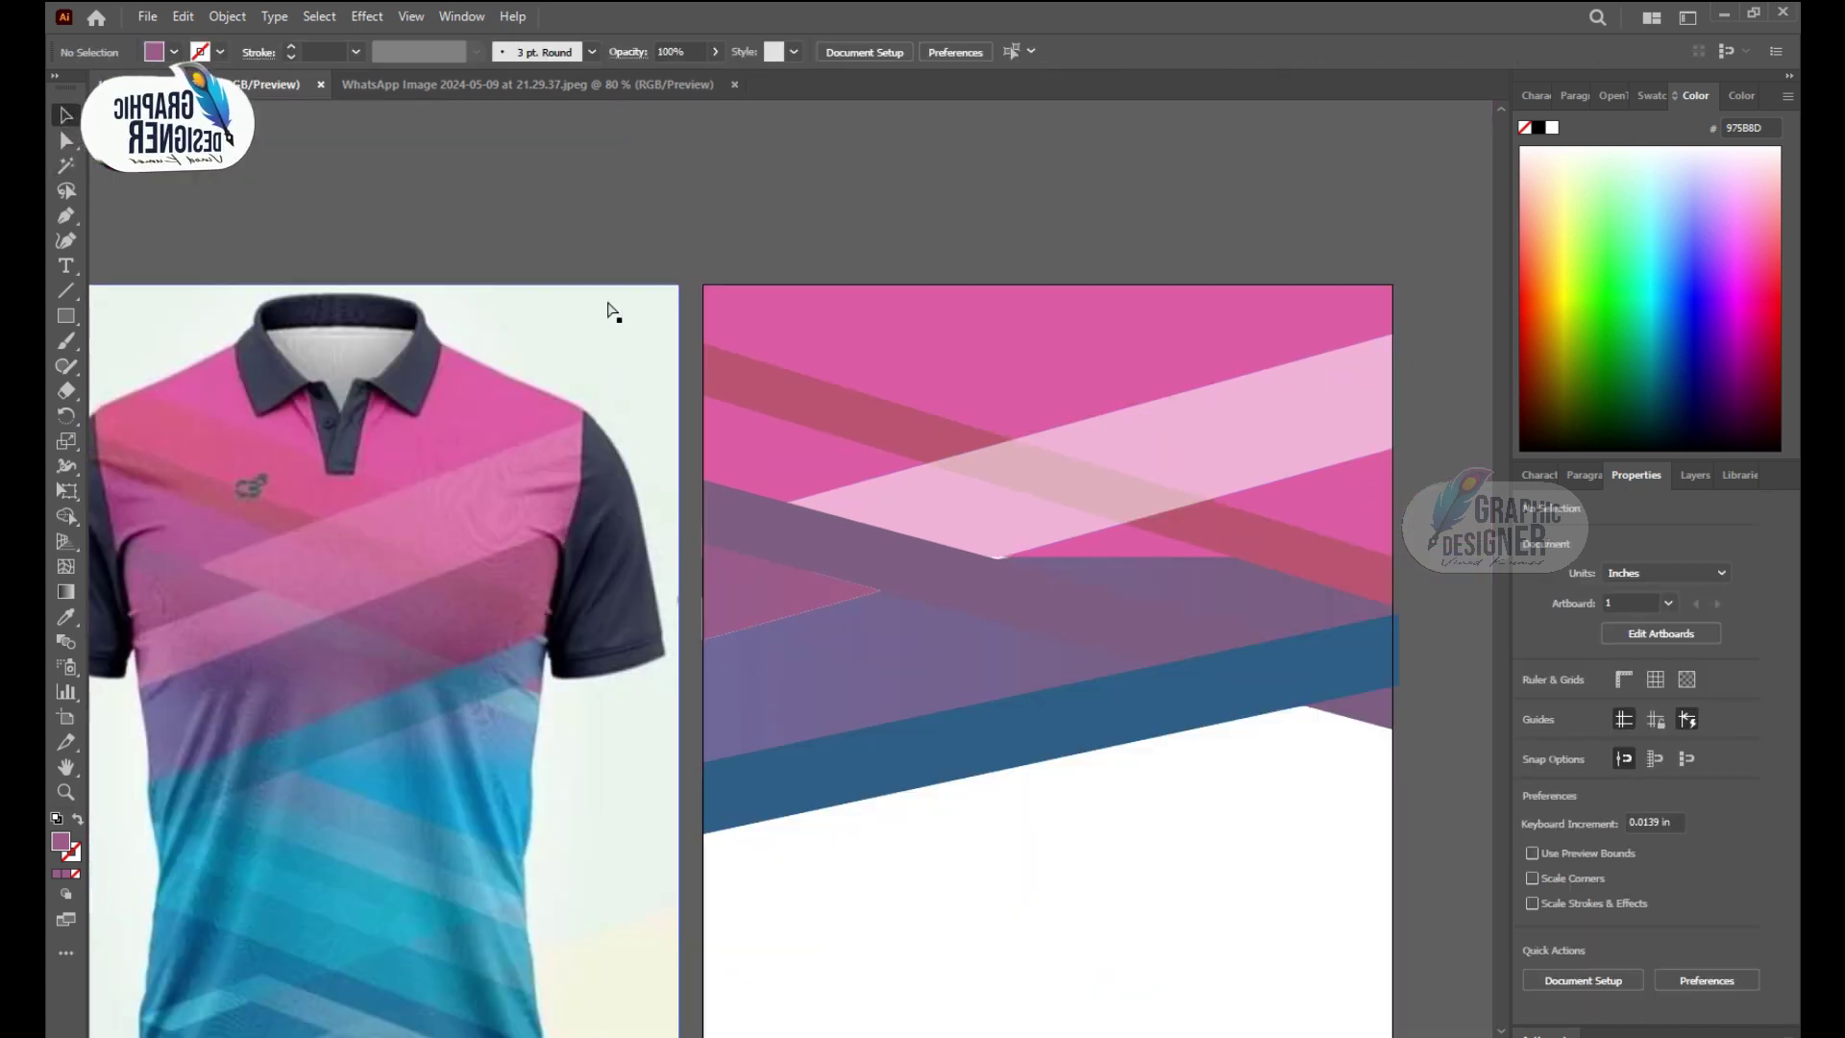
{"action": "left_click", "coordinate": [984, 520]}
{"action": "right_click", "coordinate": [986, 522]}
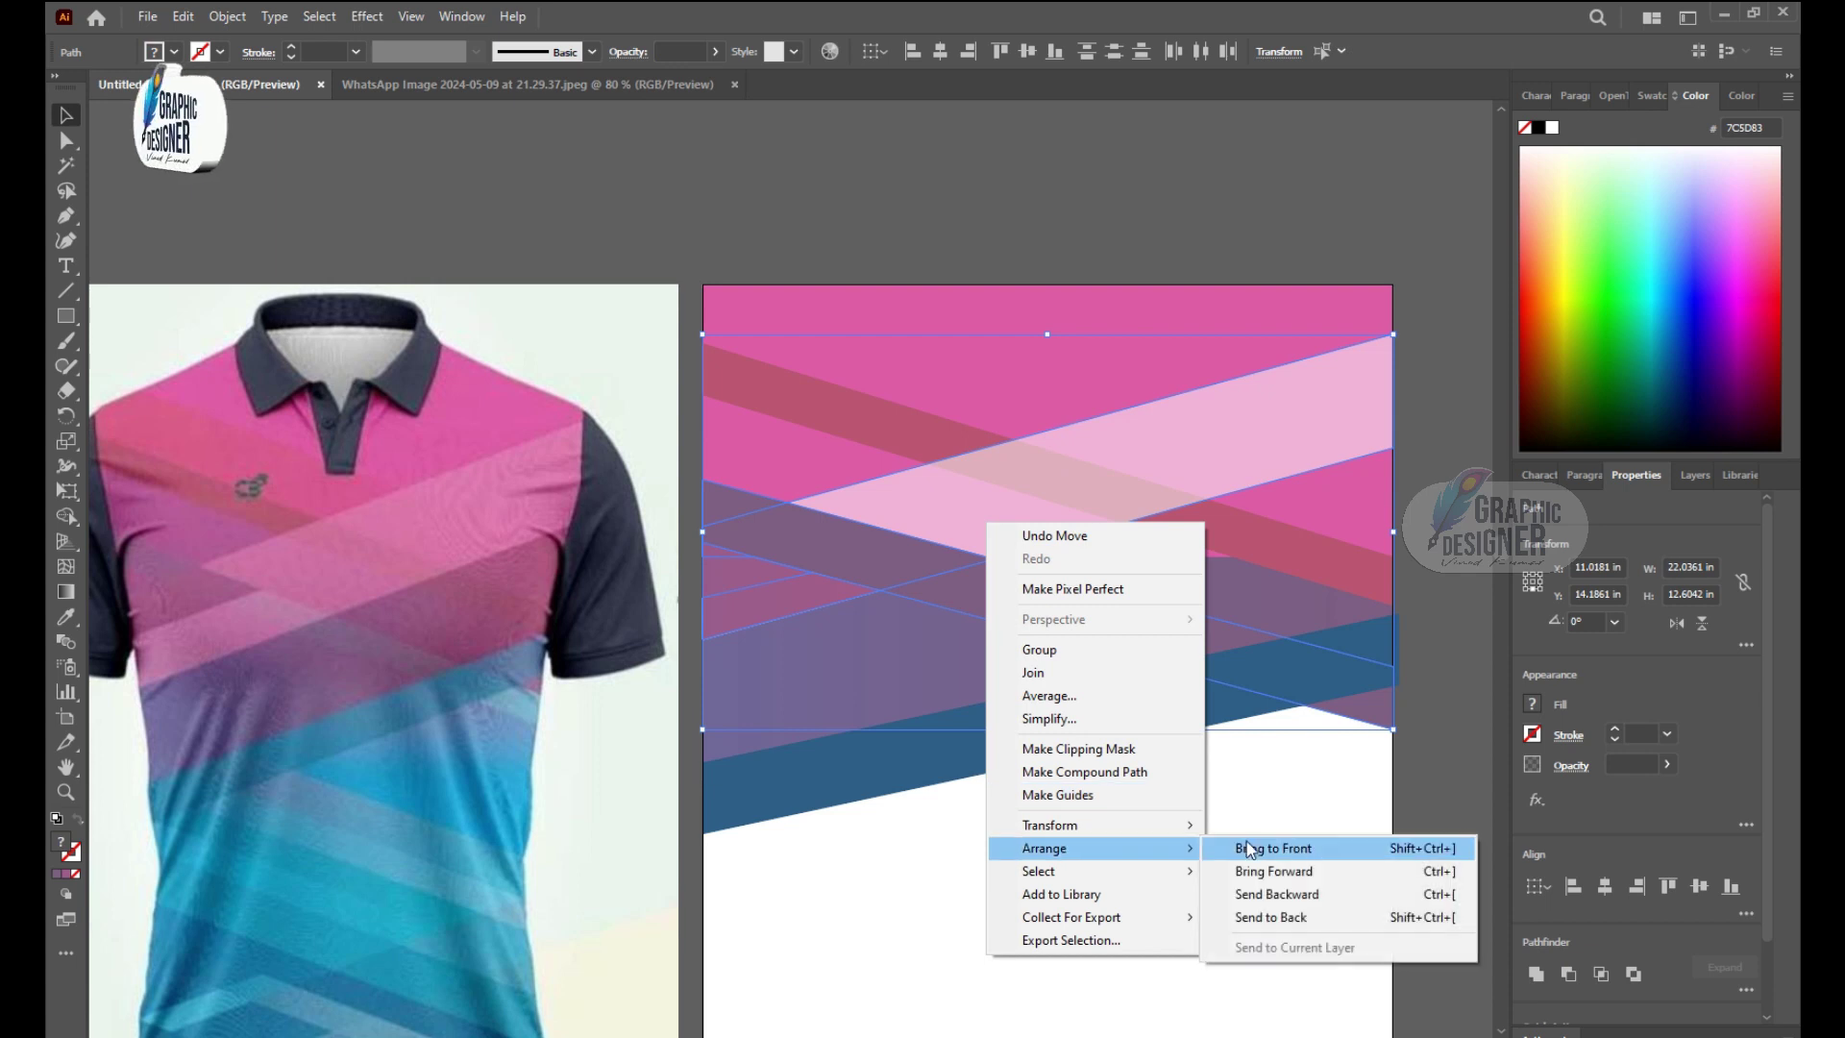
{"action": "left_click", "coordinate": [1249, 846]}
Step: Move a corner of the pale band and raise the mauve band's top-left corner
{"action": "key", "text": "a"}
{"action": "left_click", "coordinate": [716, 552]}
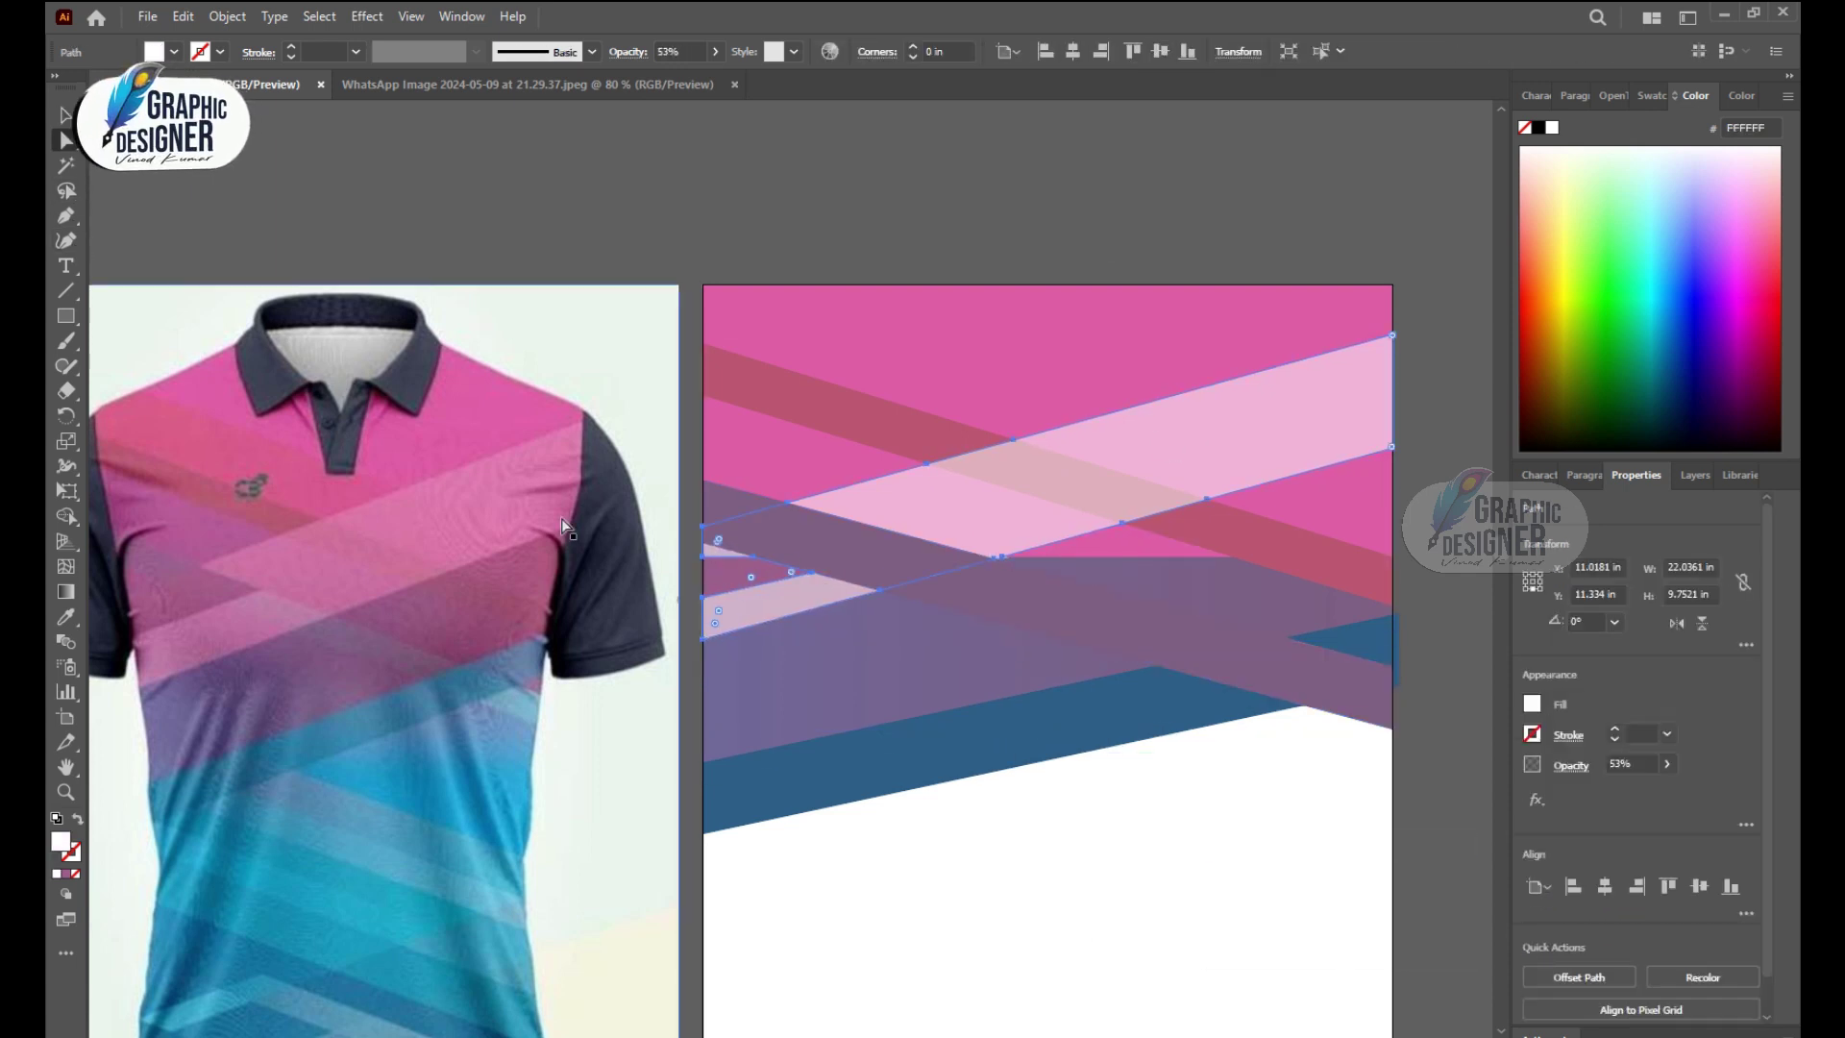
{"action": "left_click_drag", "start_coordinate": [708, 564], "coordinate": [765, 551]}
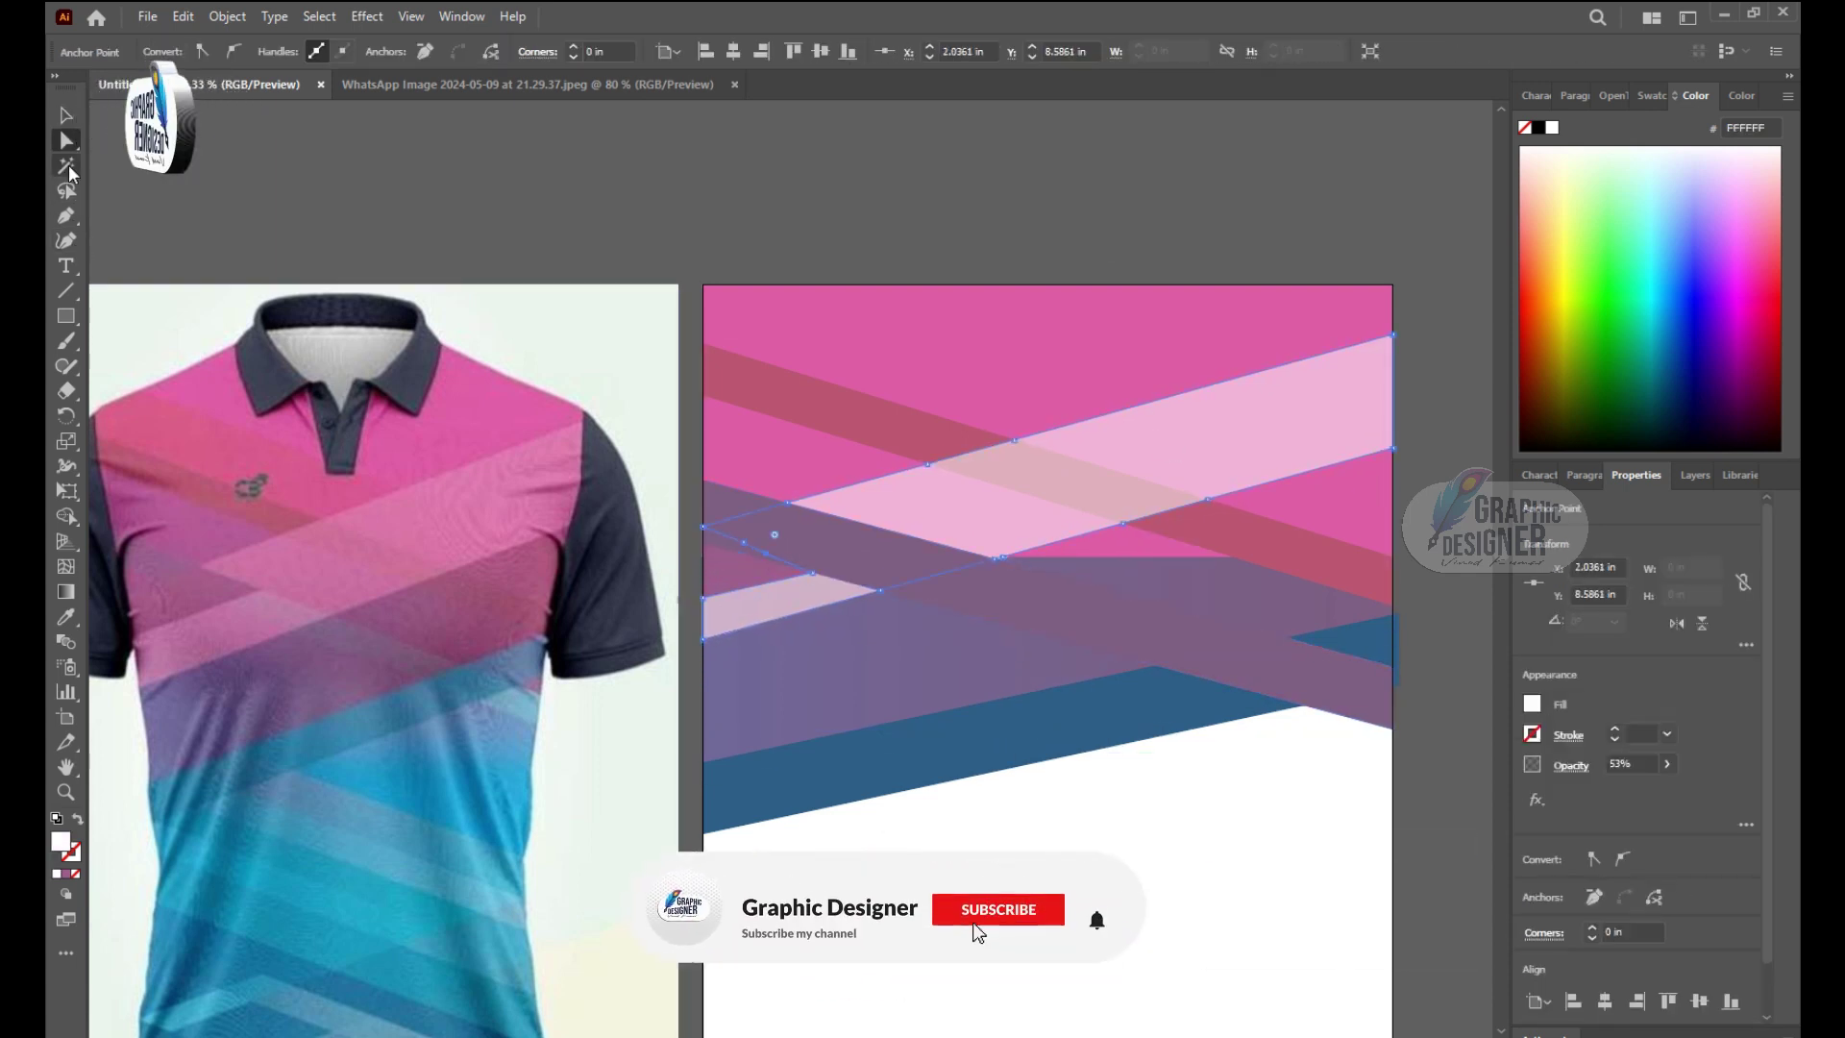
{"action": "key", "text": "ctrl+minus"}
{"action": "left_click", "coordinate": [955, 577]}
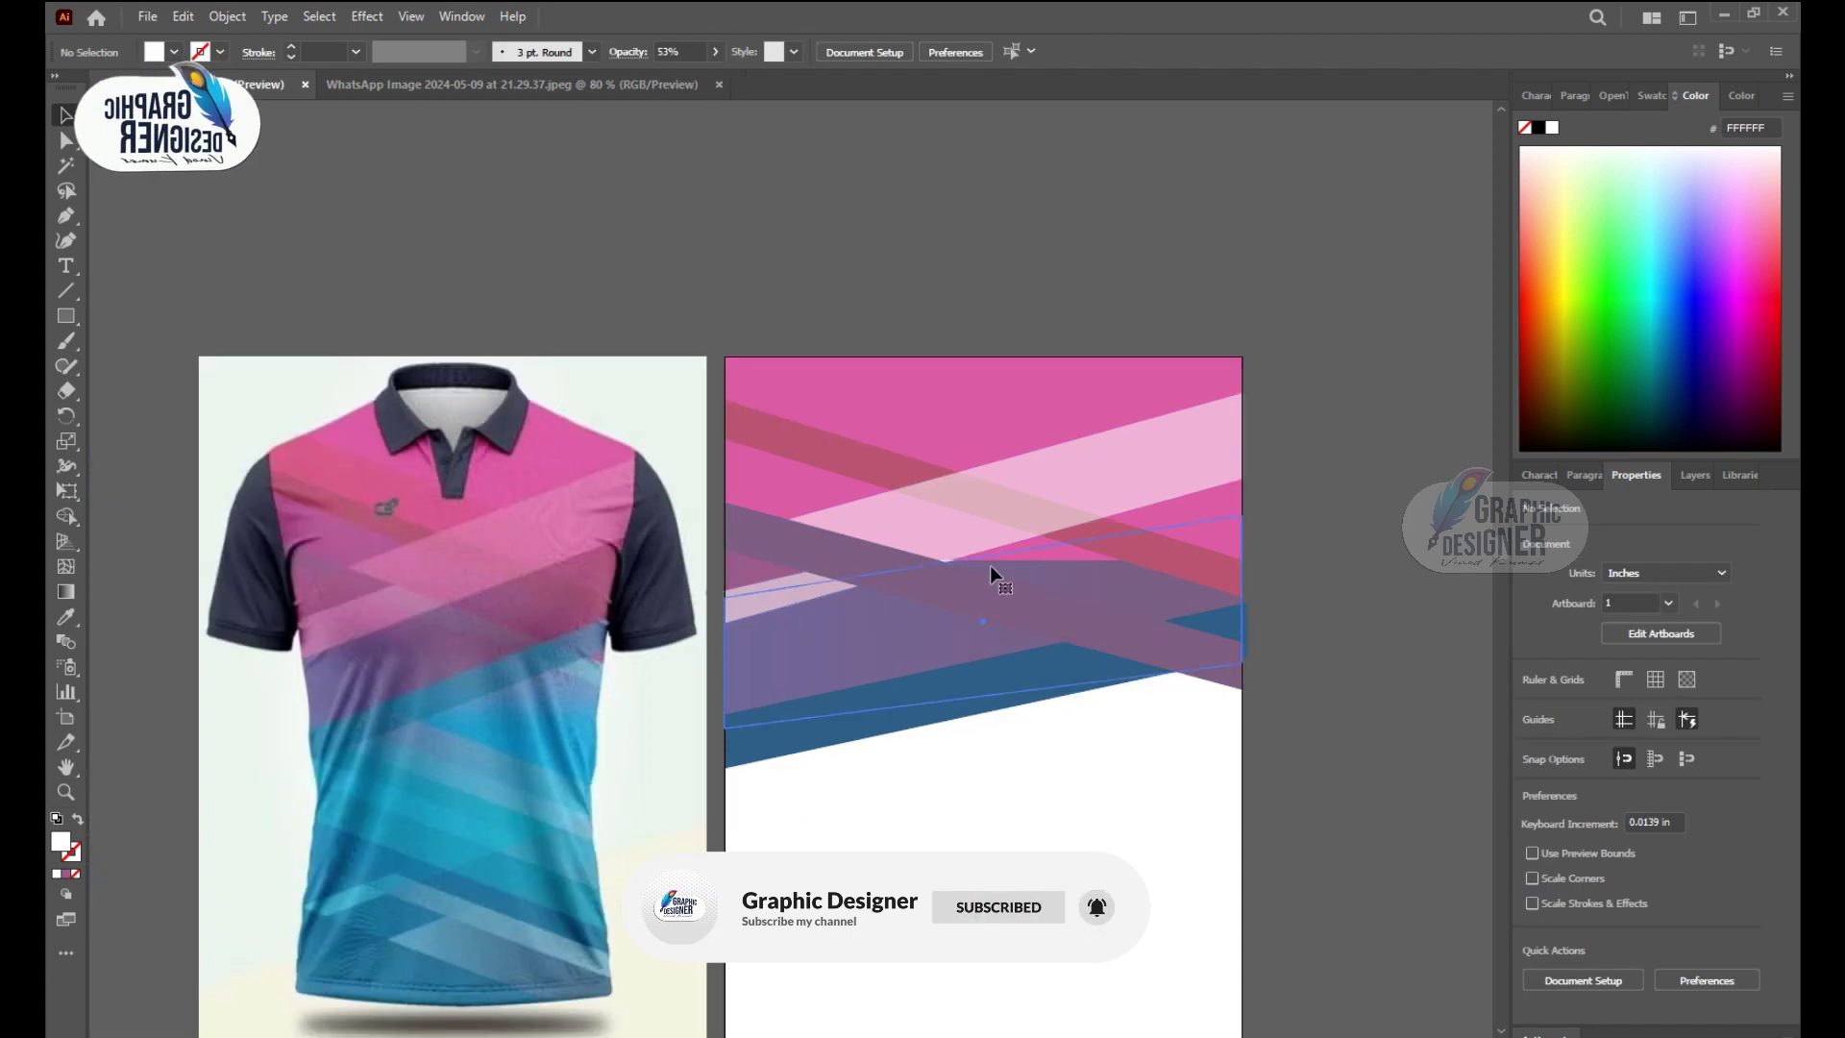
{"action": "key", "text": "a"}
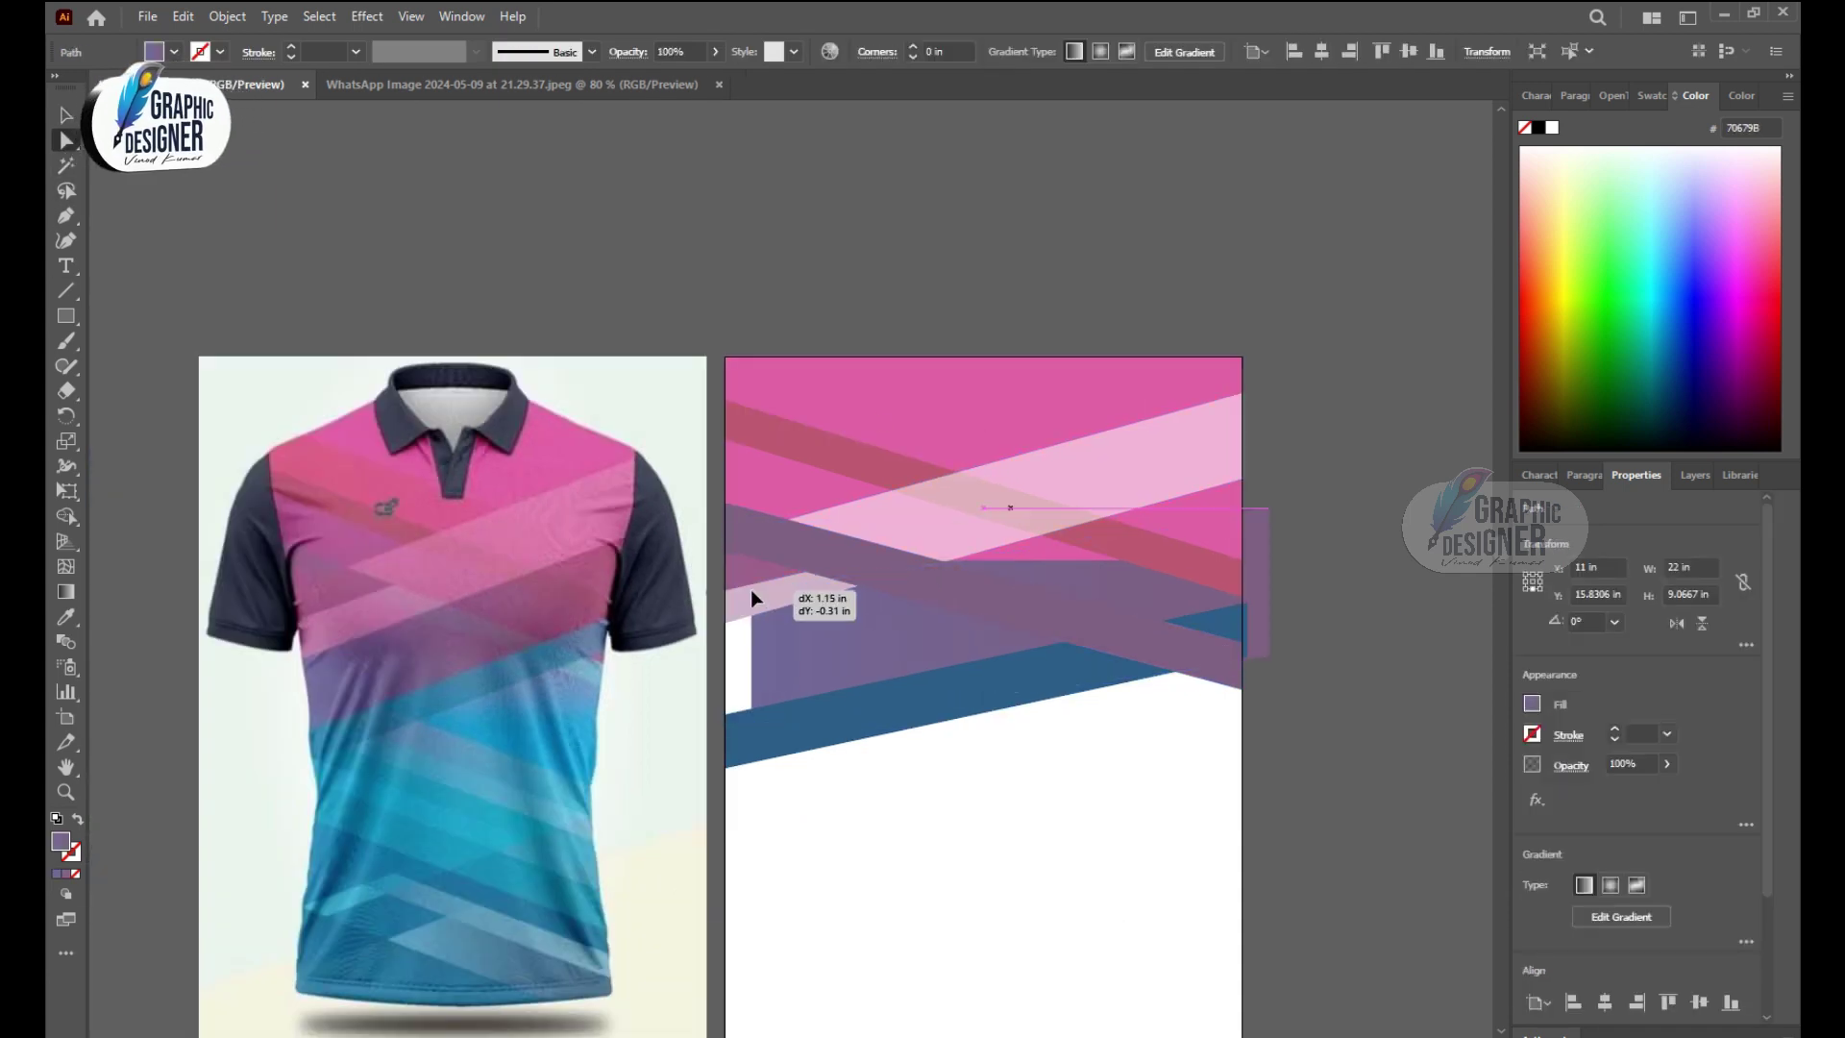
{"action": "left_click_drag", "start_coordinate": [728, 597], "coordinate": [725, 580]}
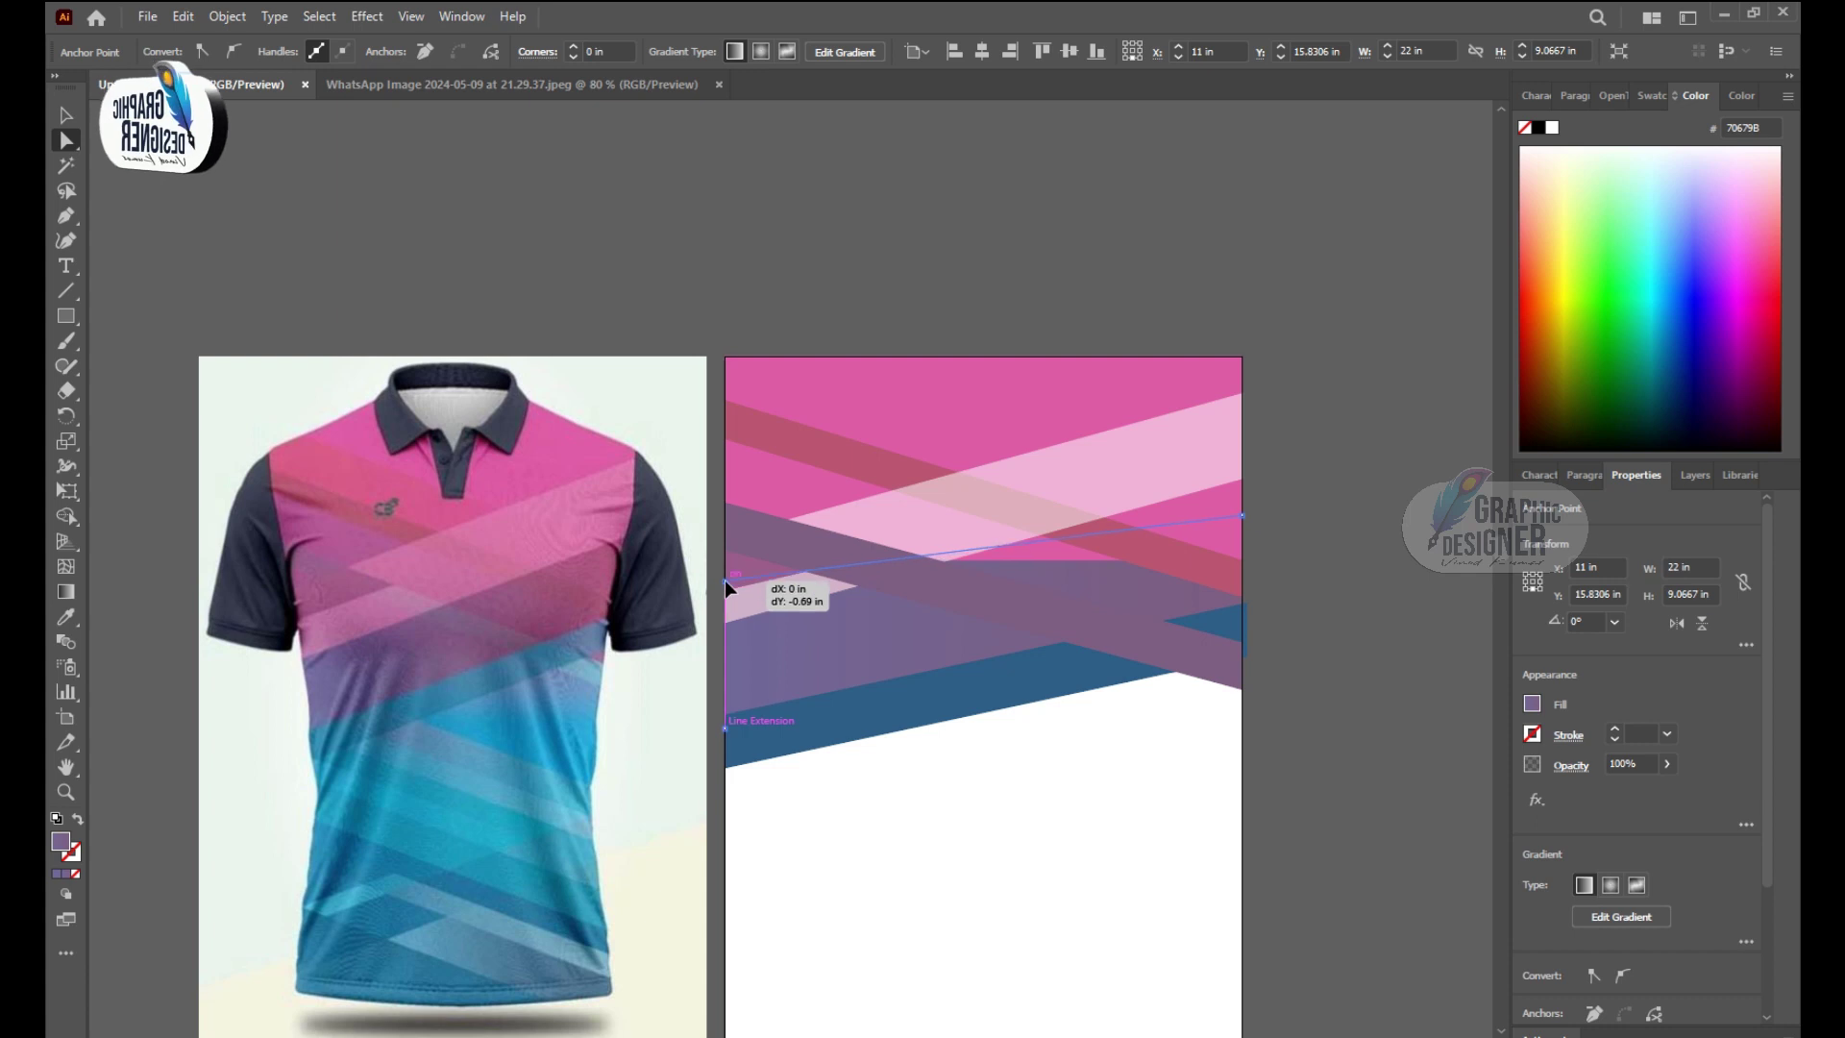
{"action": "key", "text": "v"}
Step: Stretch the pink background shape slightly further down
{"action": "left_click", "coordinate": [1153, 385]}
{"action": "key", "text": "ctrl+plus"}
{"action": "key", "text": "ctrl+plus"}
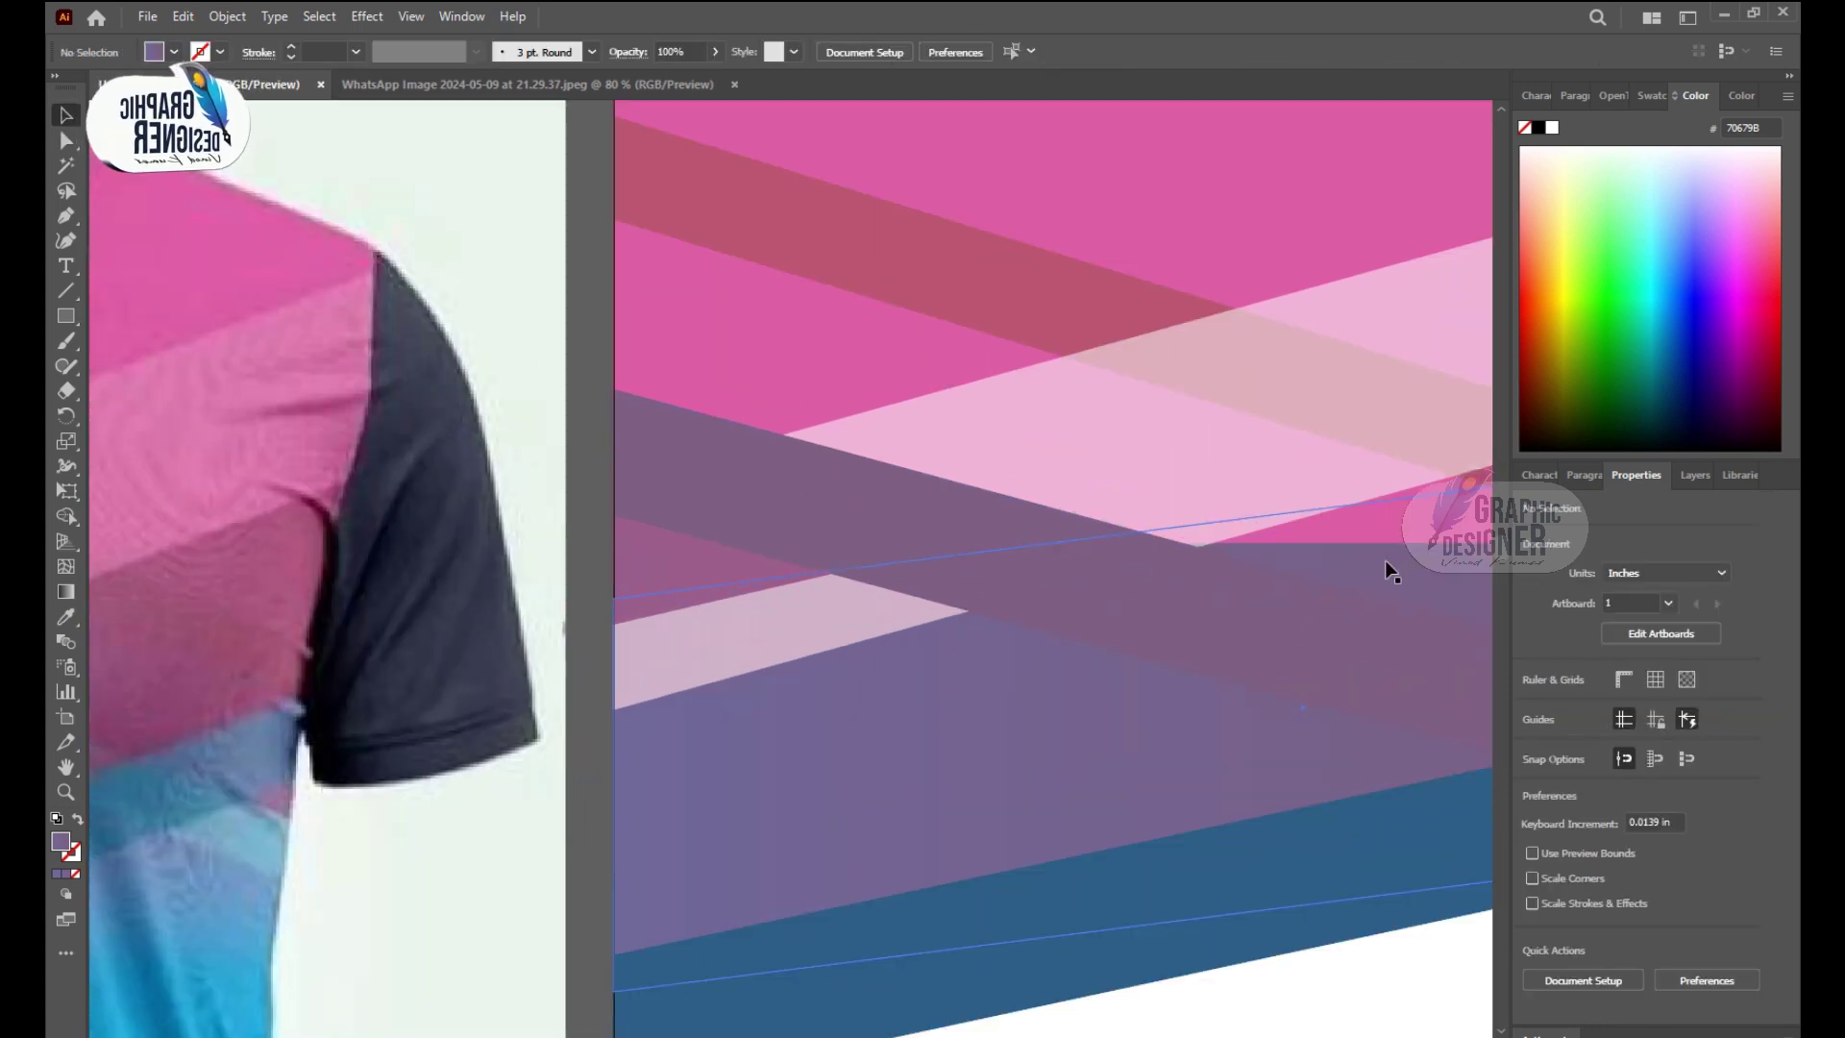
{"action": "left_click_drag", "start_coordinate": [1303, 543], "coordinate": [1303, 555]}
{"action": "key", "text": "ctrl+minus"}
{"action": "key", "text": "ctrl+minus"}
{"action": "left_click", "coordinate": [1329, 575]}
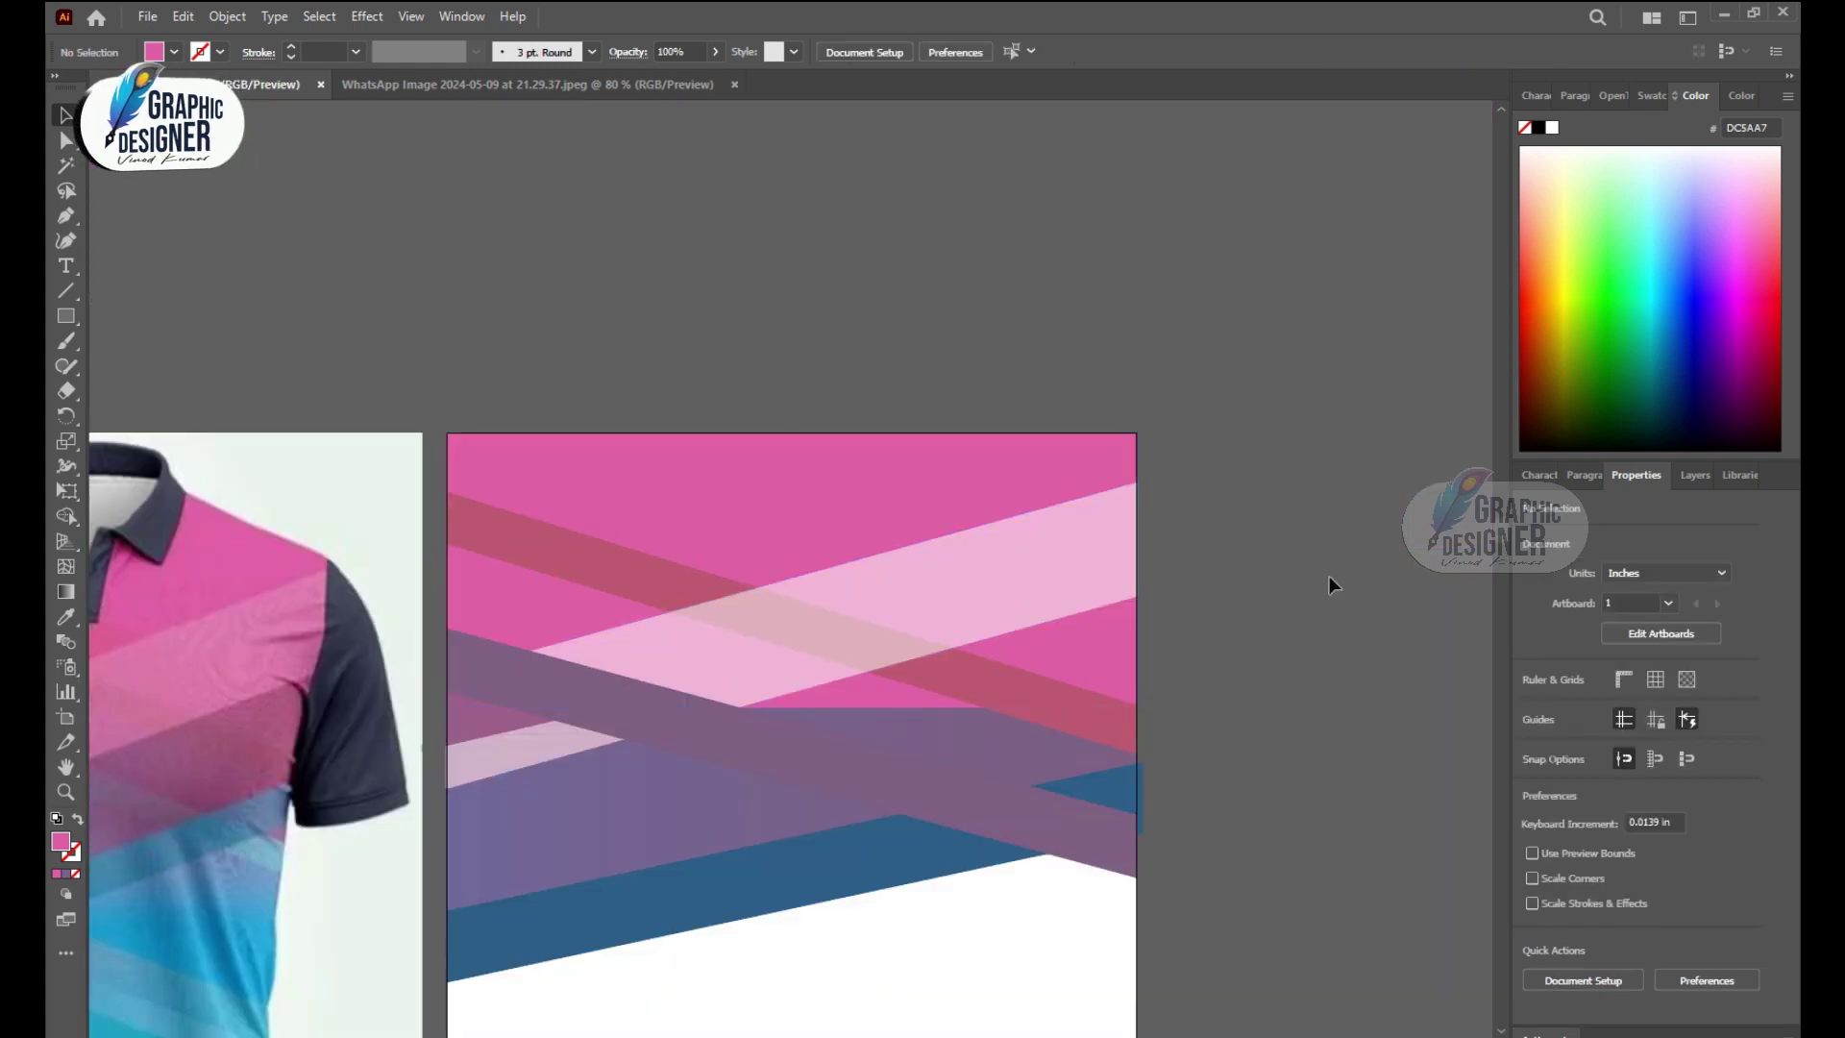
Step: Set the light-pink diagonal band's opacity to 35%
{"action": "scroll", "coordinate": [1034, 1013], "scroll_direction": "left", "scroll_amount": 5}
{"action": "scroll", "coordinate": [1170, 391], "scroll_direction": "down", "scroll_amount": 1}
{"action": "left_click", "coordinate": [1170, 391]}
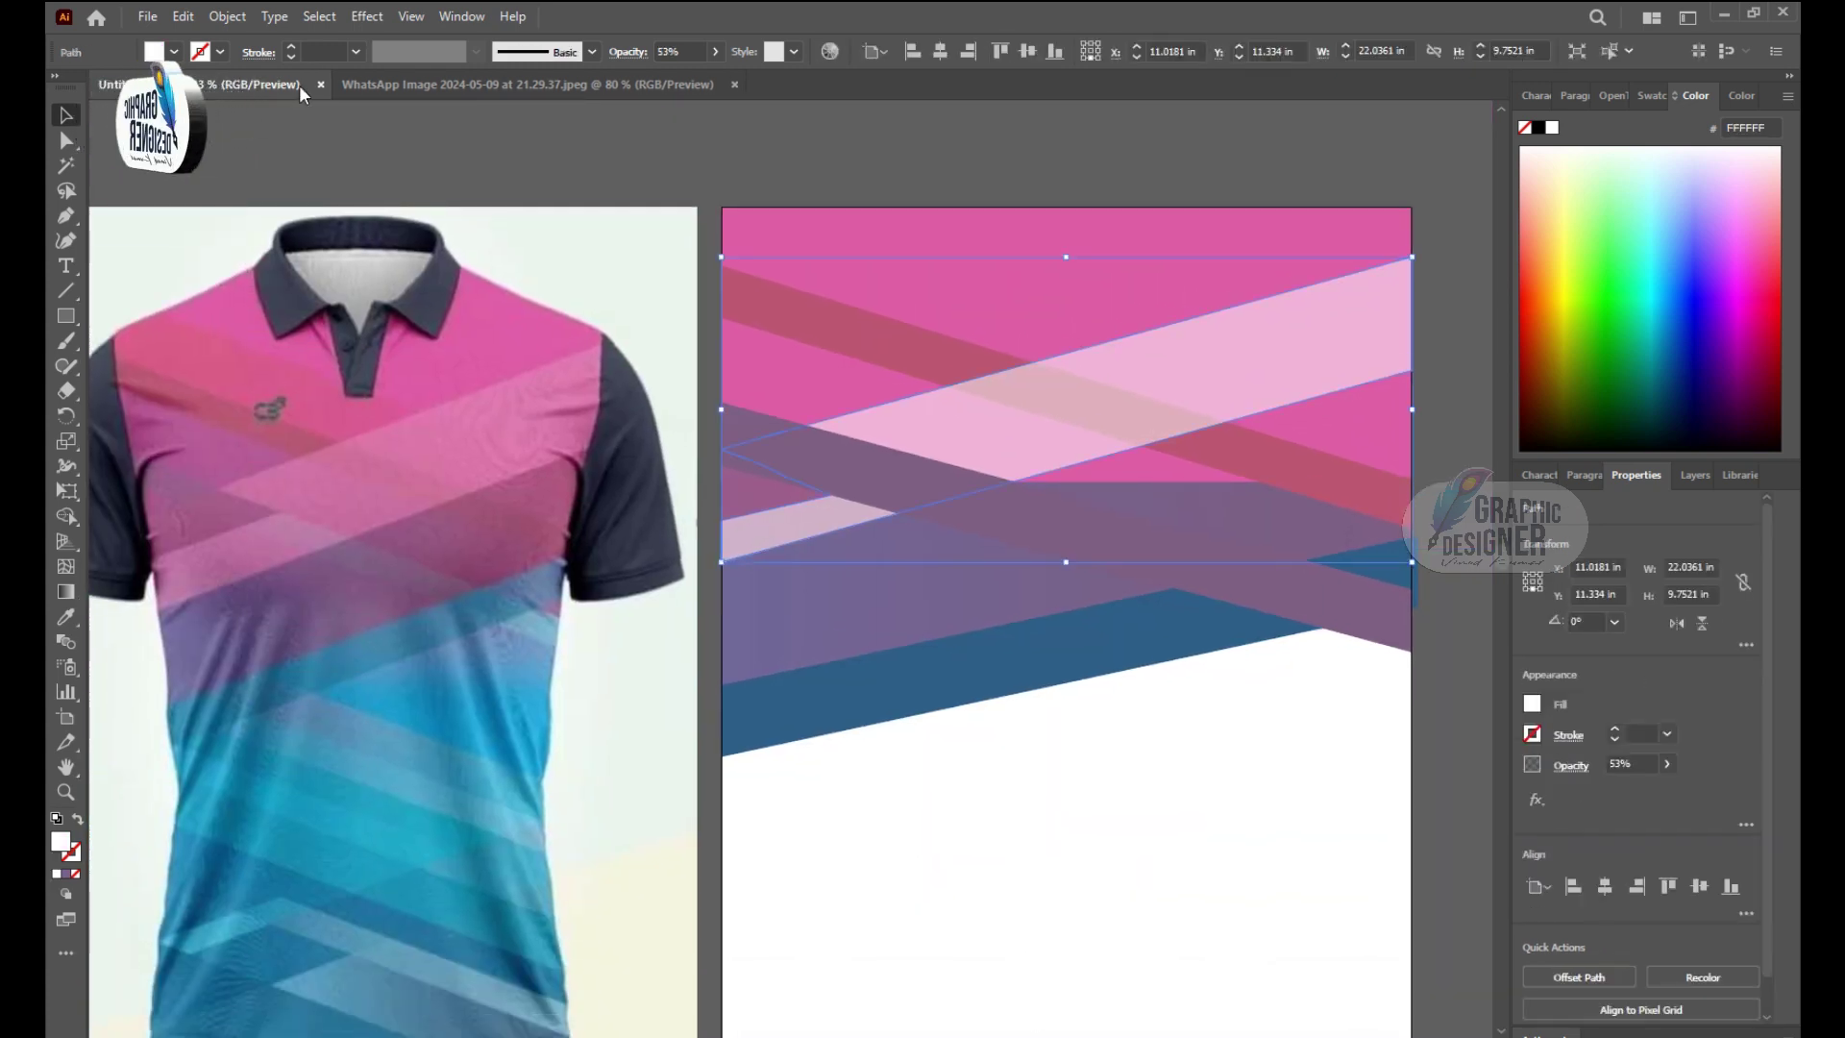
{"action": "type", "text": "35"}
{"action": "key", "text": "Return"}
{"action": "left_click", "coordinate": [926, 128]}
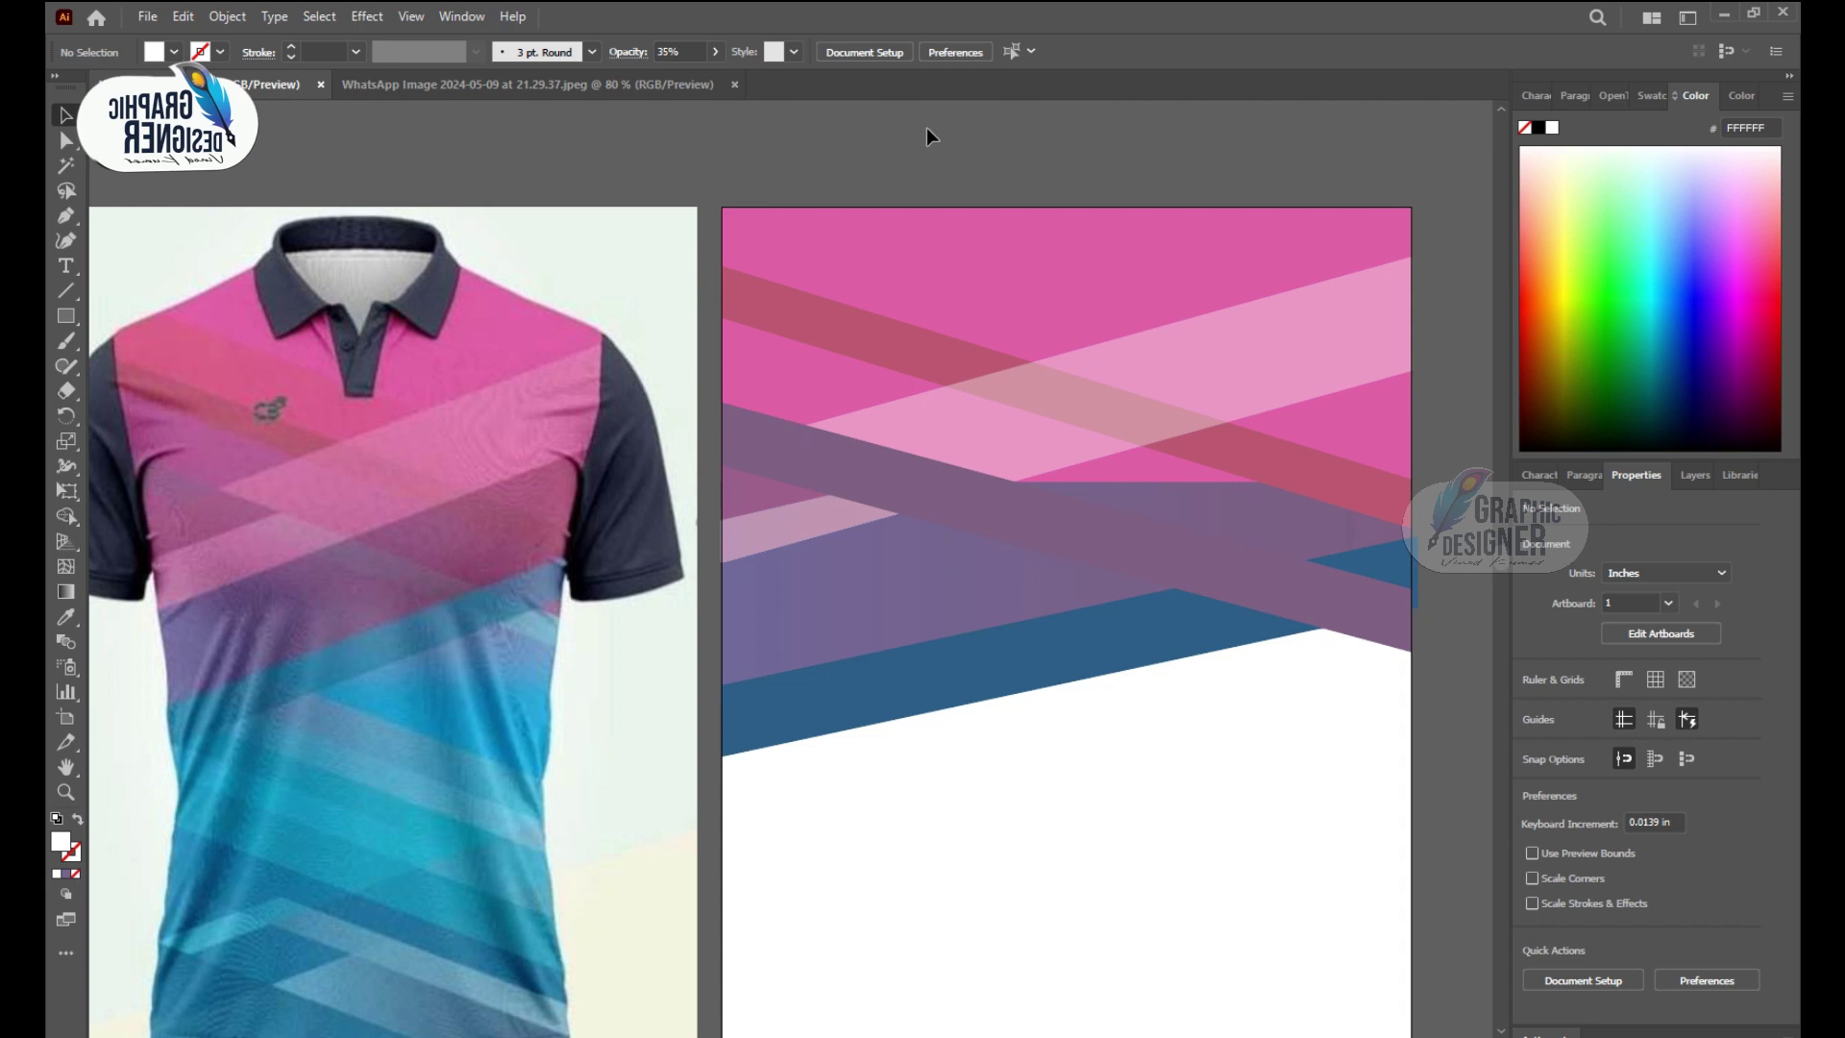
Step: Draw a wide gradient-filled rectangle and skew it into a slanted band at the panel's top
{"action": "key", "text": "ctrl+minus"}
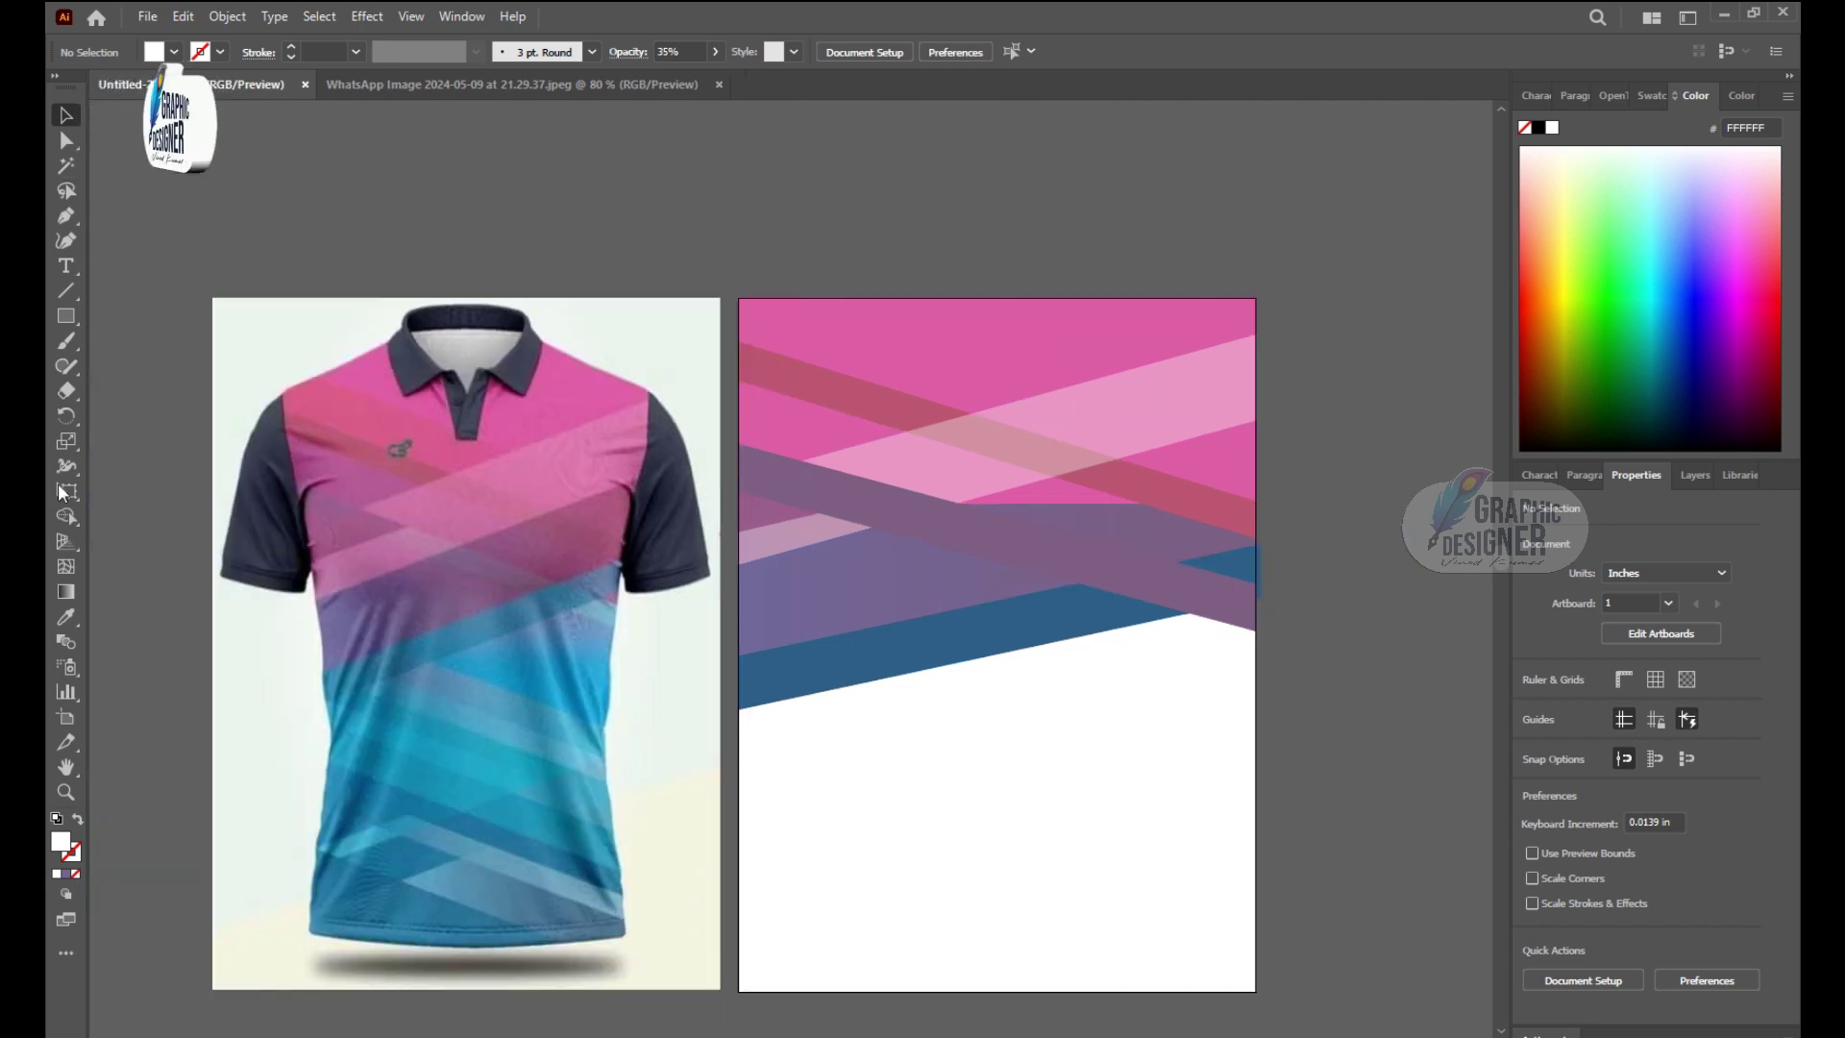
{"action": "key", "text": "m"}
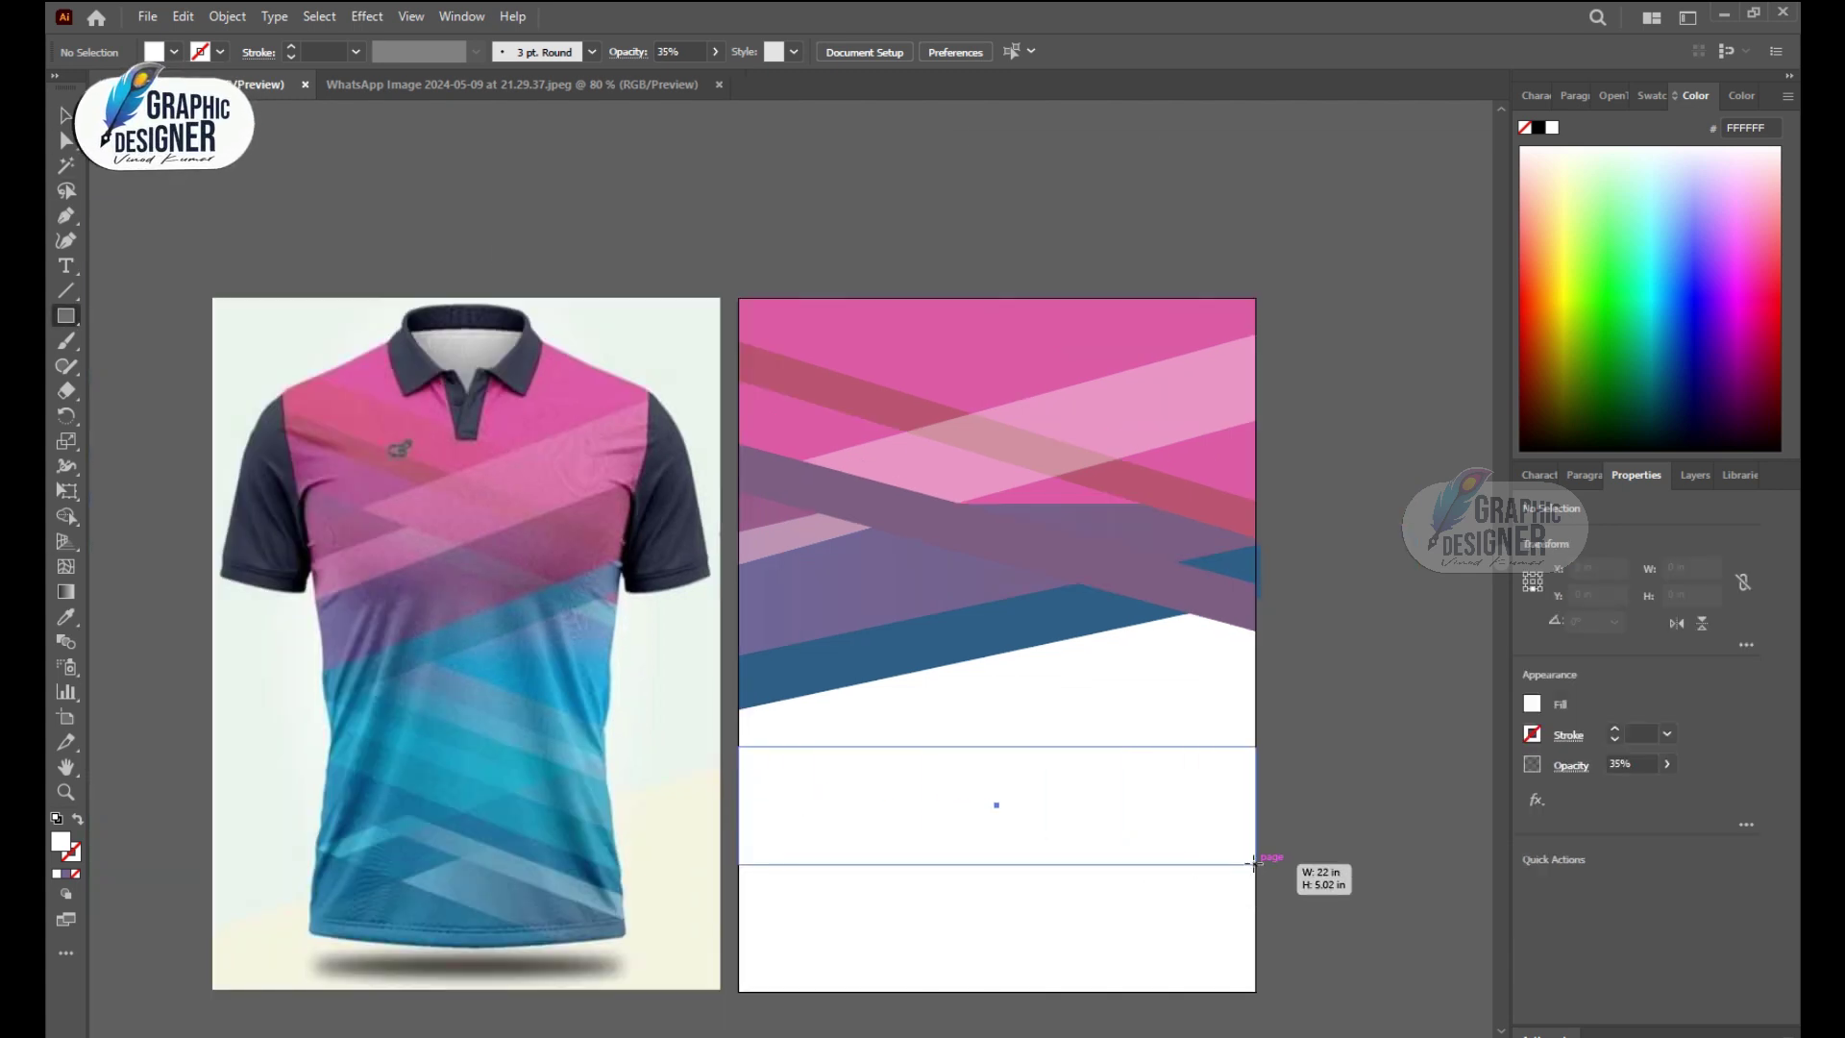
{"action": "left_click_drag", "start_coordinate": [738, 745], "coordinate": [1256, 863]}
{"action": "key", "text": "period"}
{"action": "left_click", "coordinate": [1061, 712]}
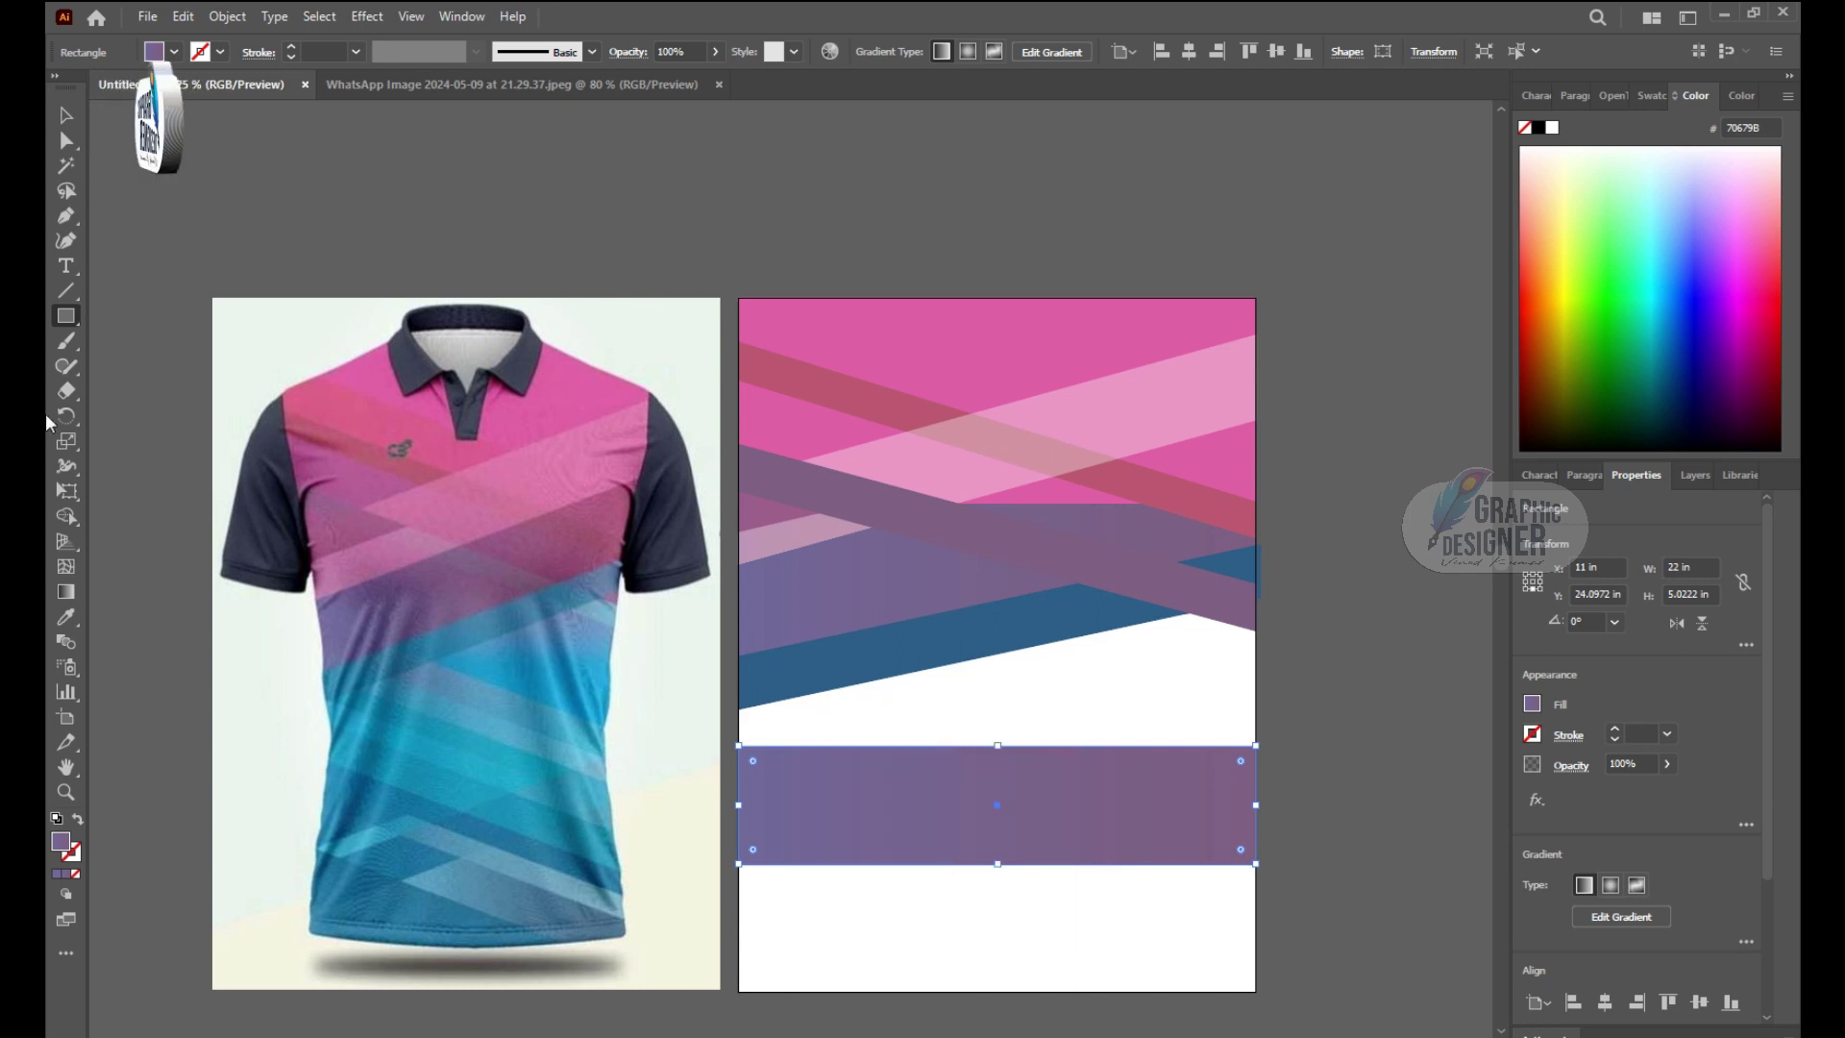
{"action": "key", "text": "e"}
{"action": "left_click_drag", "start_coordinate": [737, 808], "coordinate": [737, 705]}
{"action": "left_click_drag", "start_coordinate": [935, 768], "coordinate": [944, 348]}
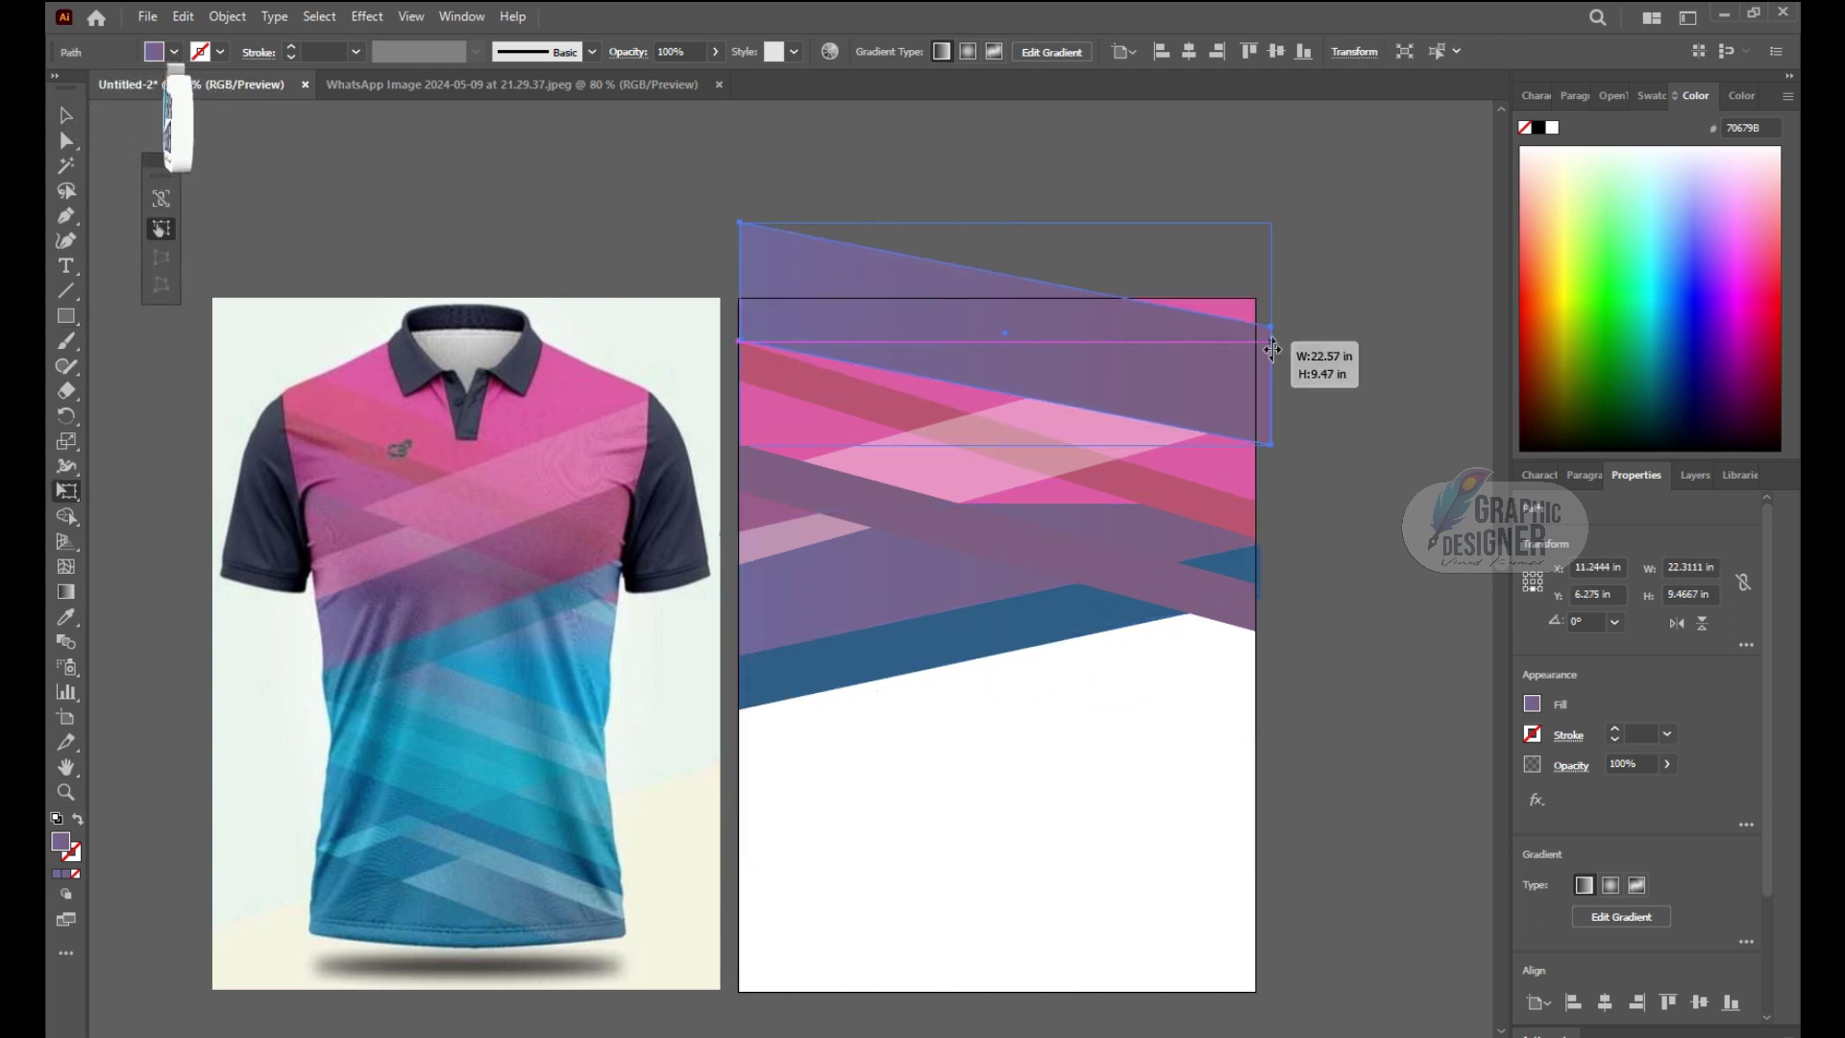
{"action": "left_click_drag", "start_coordinate": [1264, 334], "coordinate": [1263, 391]}
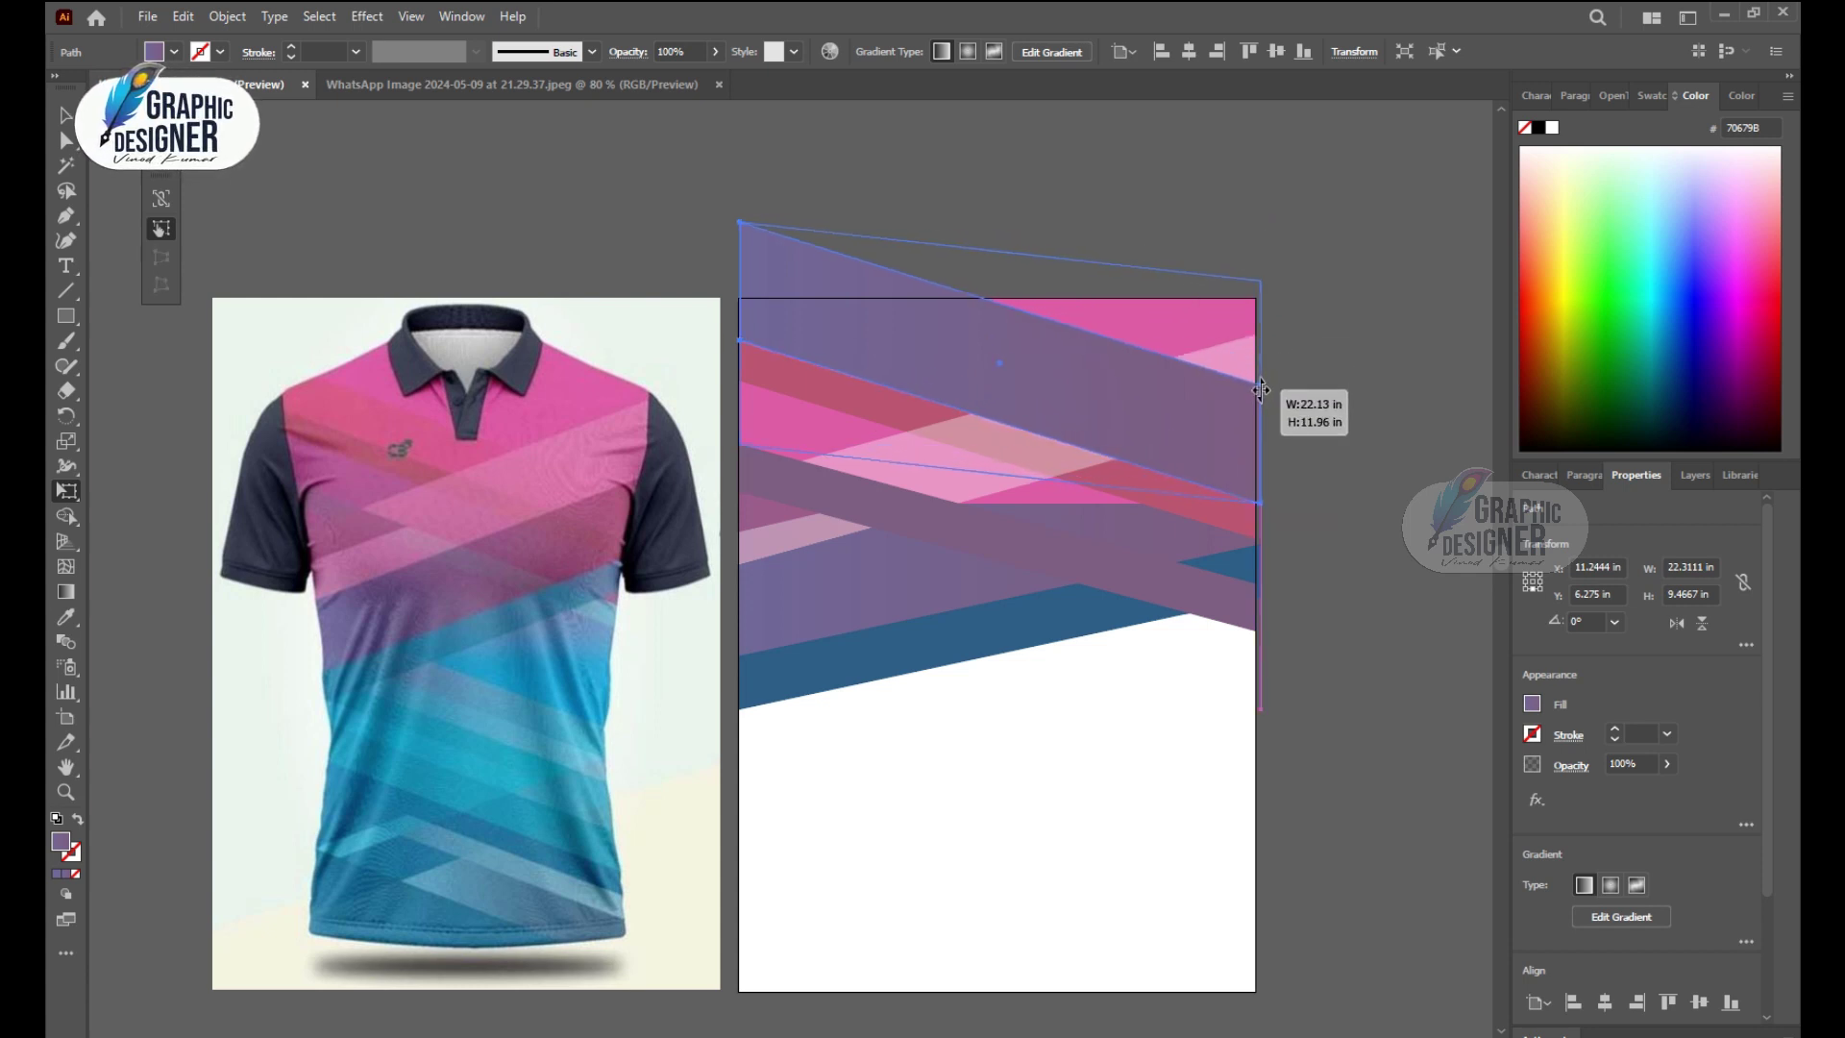
Step: Select the new slanted band and bring it to the front
{"action": "left_click", "coordinate": [67, 118]}
{"action": "left_click", "coordinate": [1001, 436]}
{"action": "left_click", "coordinate": [869, 511], "text": "shift"}
{"action": "right_click", "coordinate": [869, 512]}
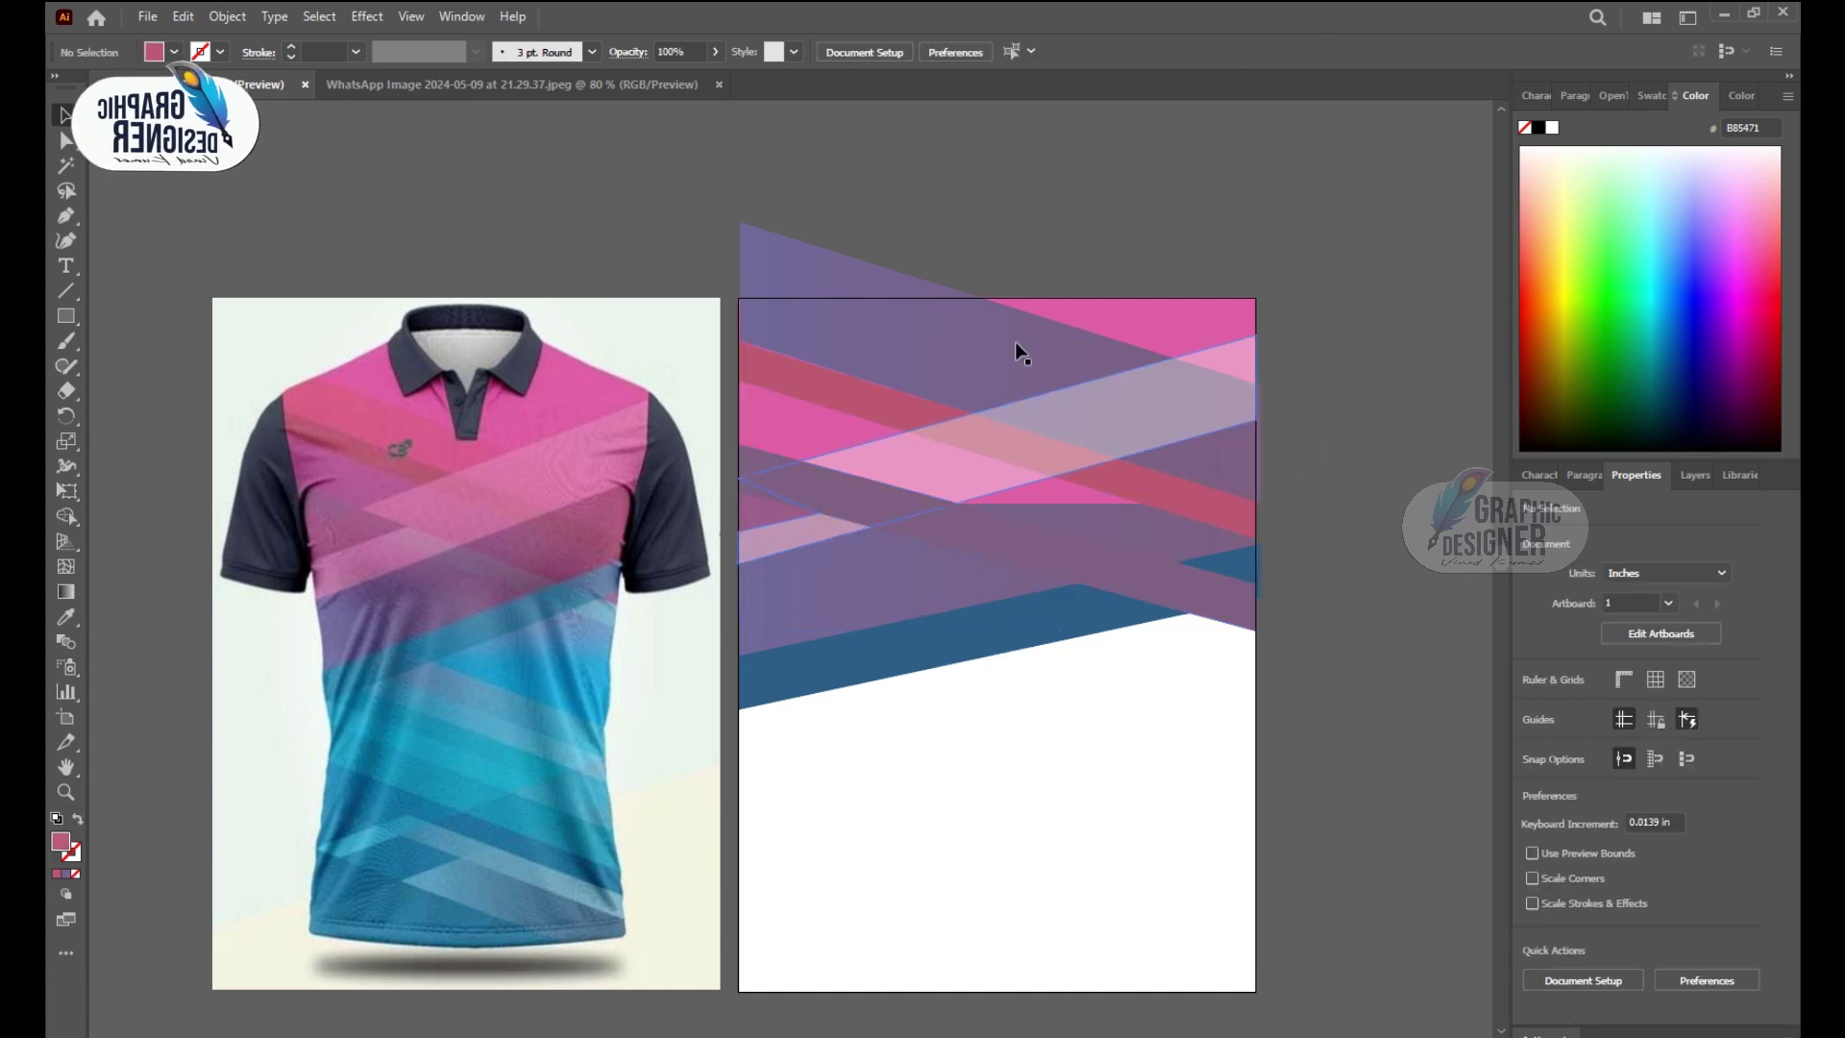
{"action": "left_click", "coordinate": [757, 330]}
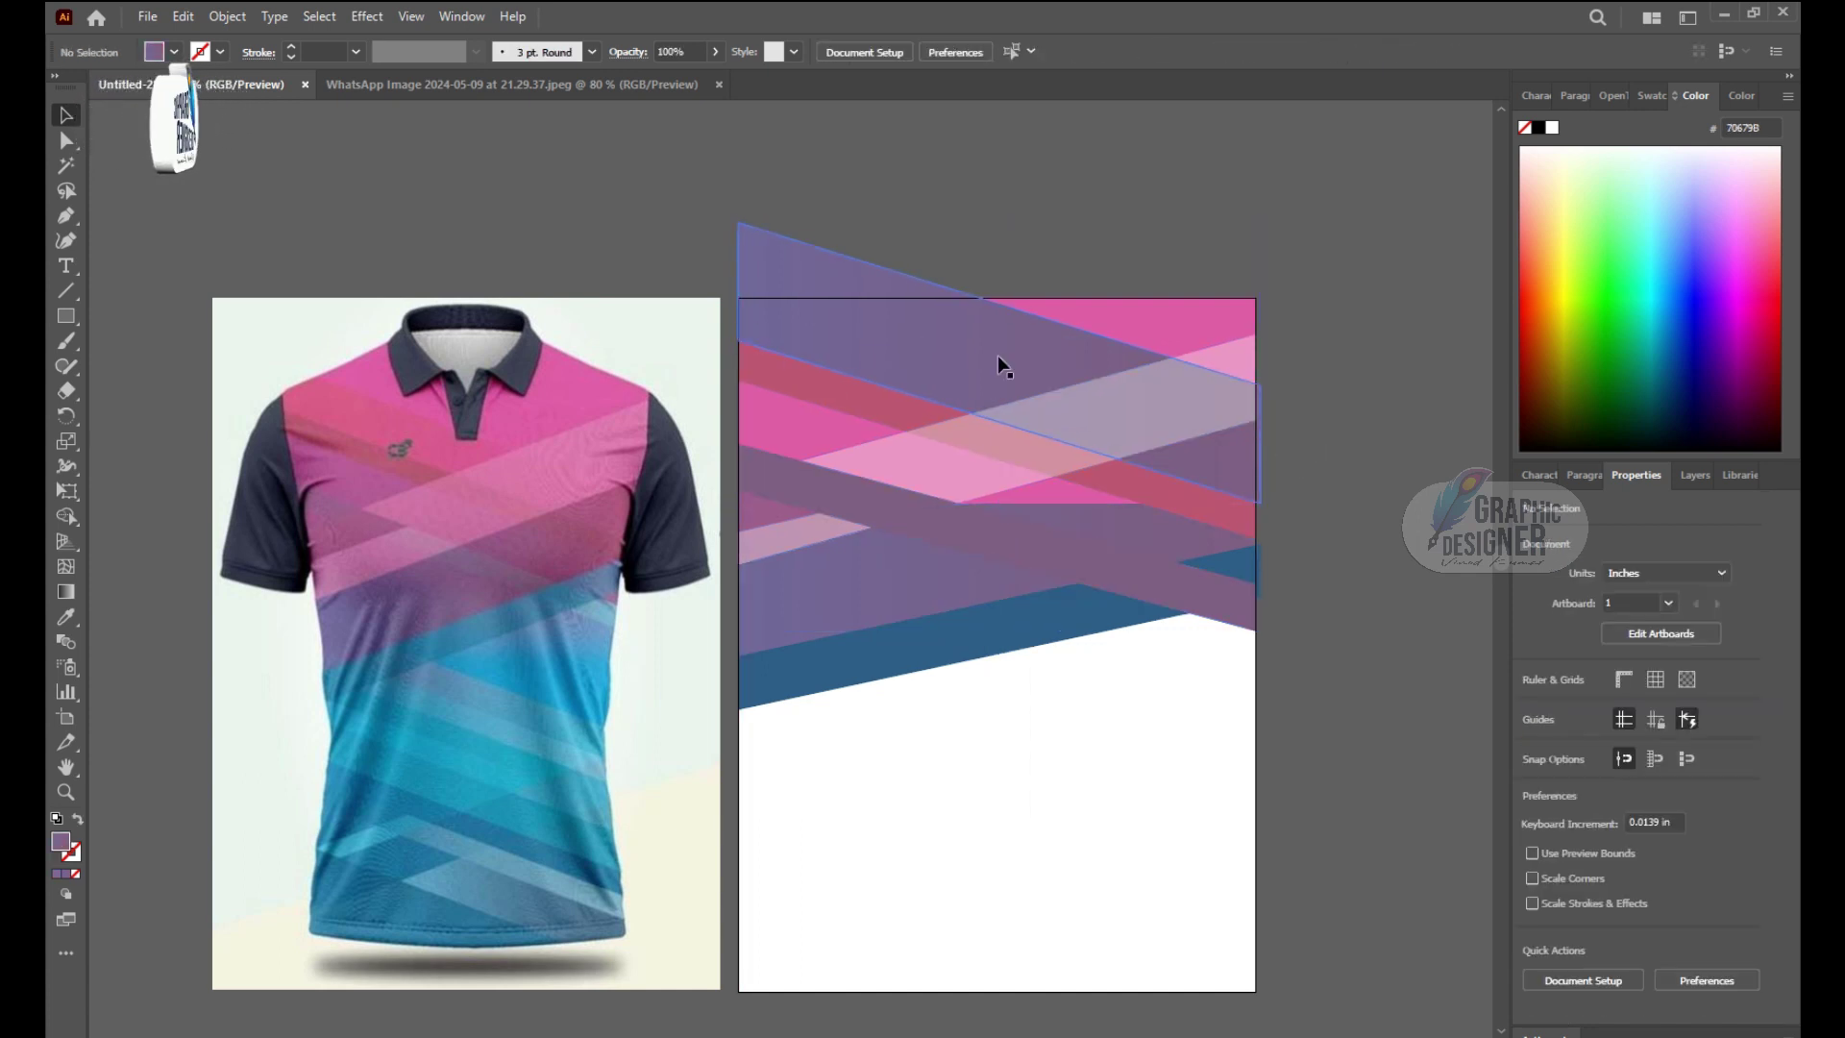
Step: Fill both gradient stops with pink sampled from the shirt, right stop at 0% opacity
{"action": "left_click", "coordinate": [461, 17]}
{"action": "left_click", "coordinate": [538, 548]}
{"action": "double_click", "coordinate": [845, 929]}
{"action": "left_click", "coordinate": [849, 943]}
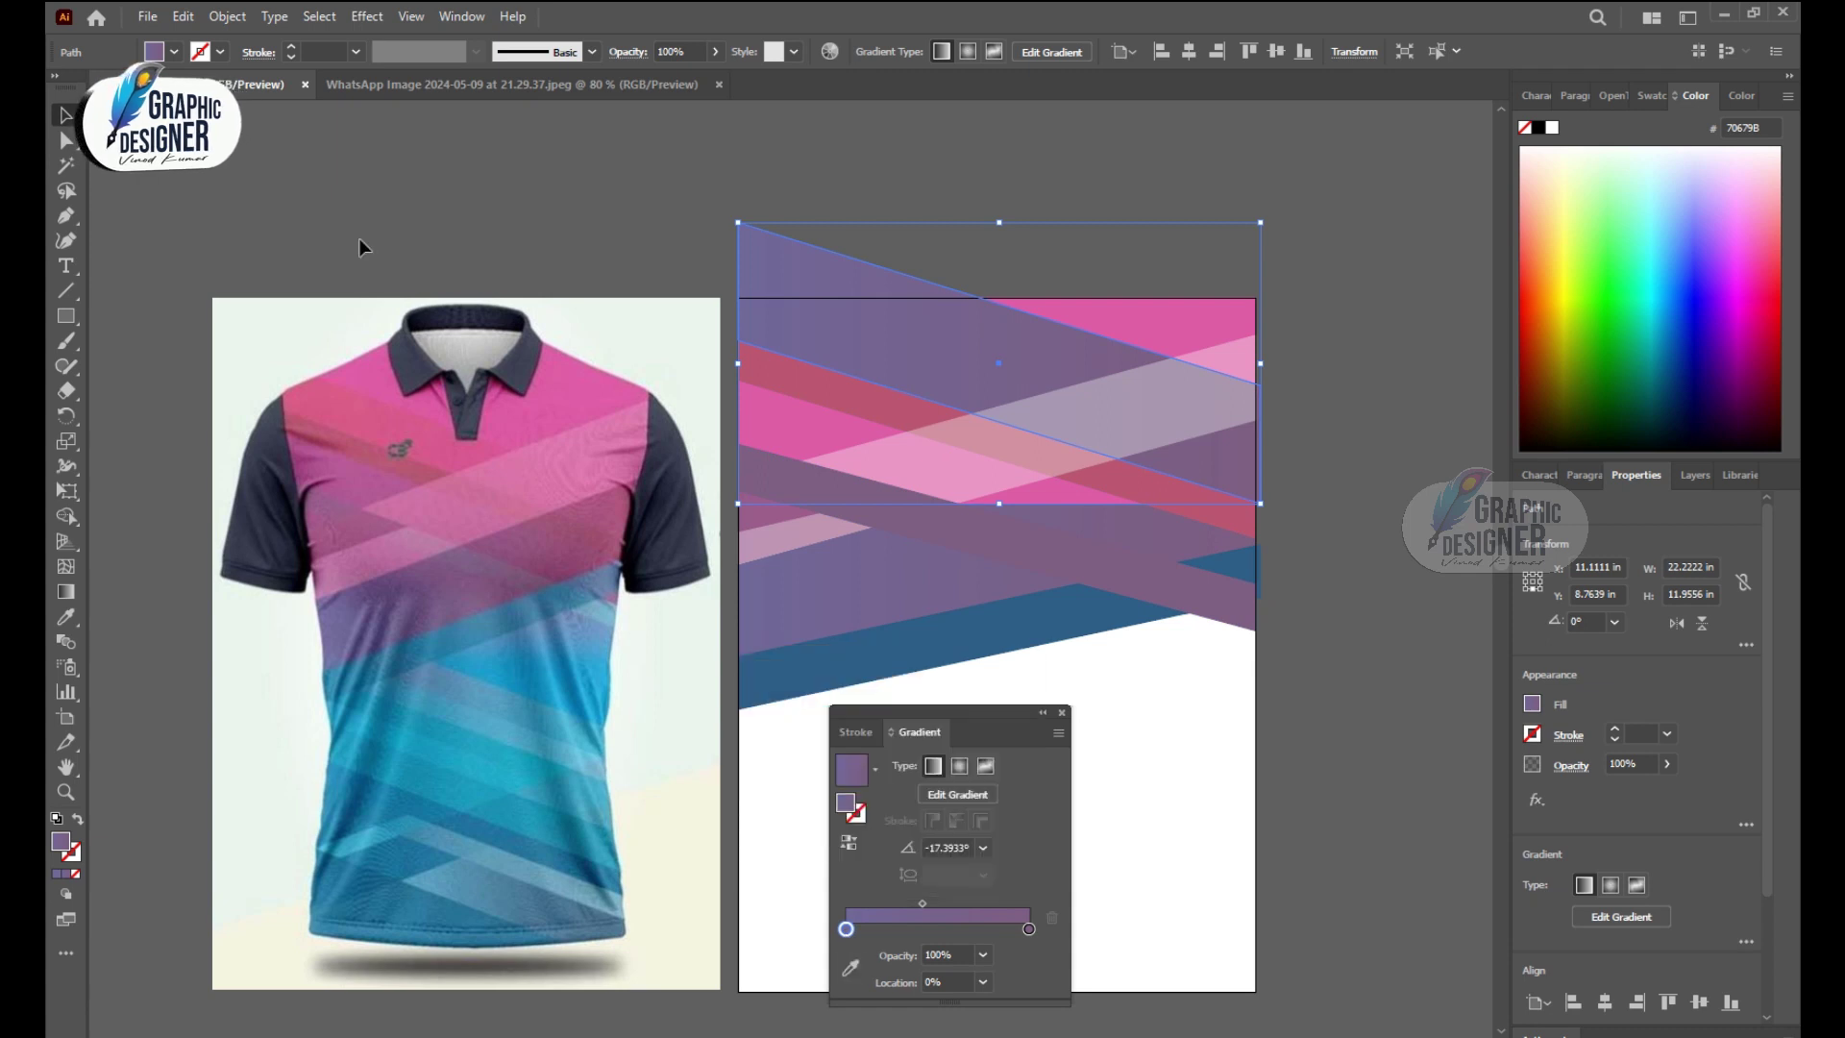
{"action": "left_click", "coordinate": [332, 391]}
{"action": "left_click", "coordinate": [1029, 903]}
{"action": "left_click", "coordinate": [850, 944]}
{"action": "left_click", "coordinate": [594, 506]}
{"action": "left_click", "coordinate": [983, 929]}
{"action": "left_click", "coordinate": [1019, 674]}
Step: Lower the band's top edge slightly and clear the selection
{"action": "key", "text": "v"}
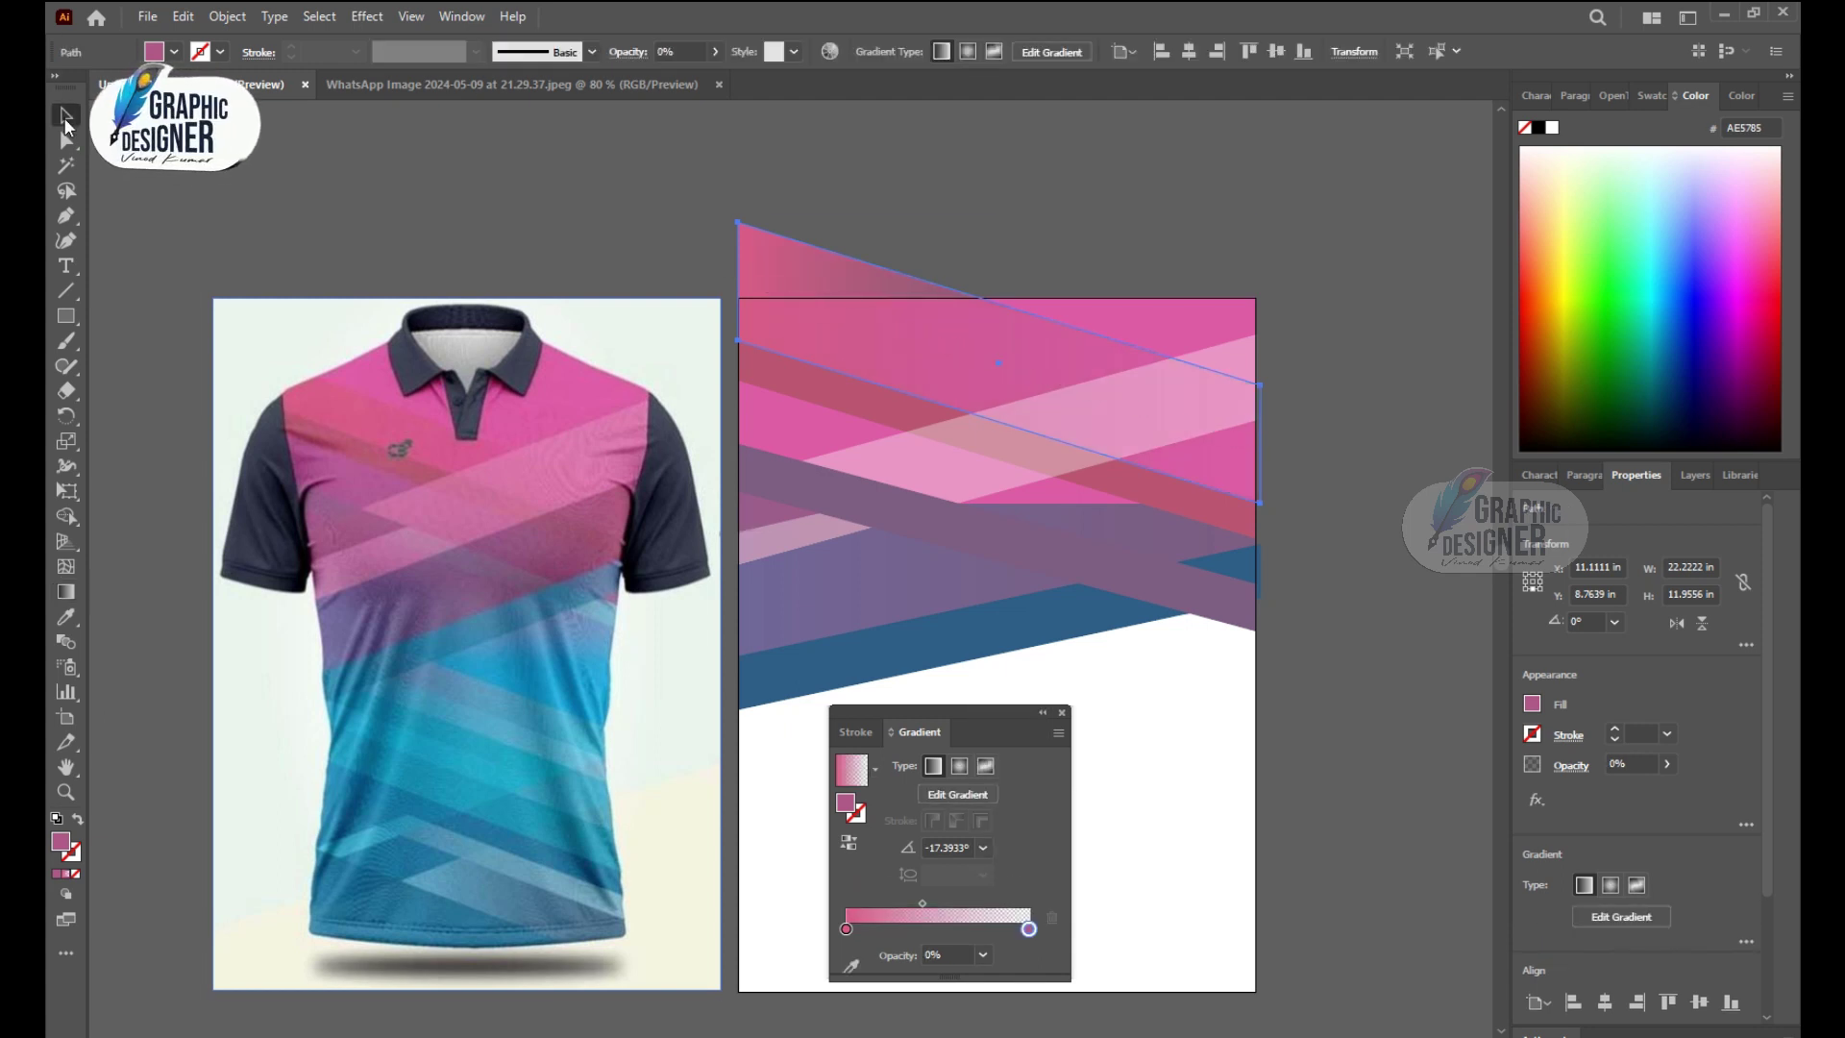
{"action": "left_click_drag", "start_coordinate": [986, 224], "coordinate": [995, 255]}
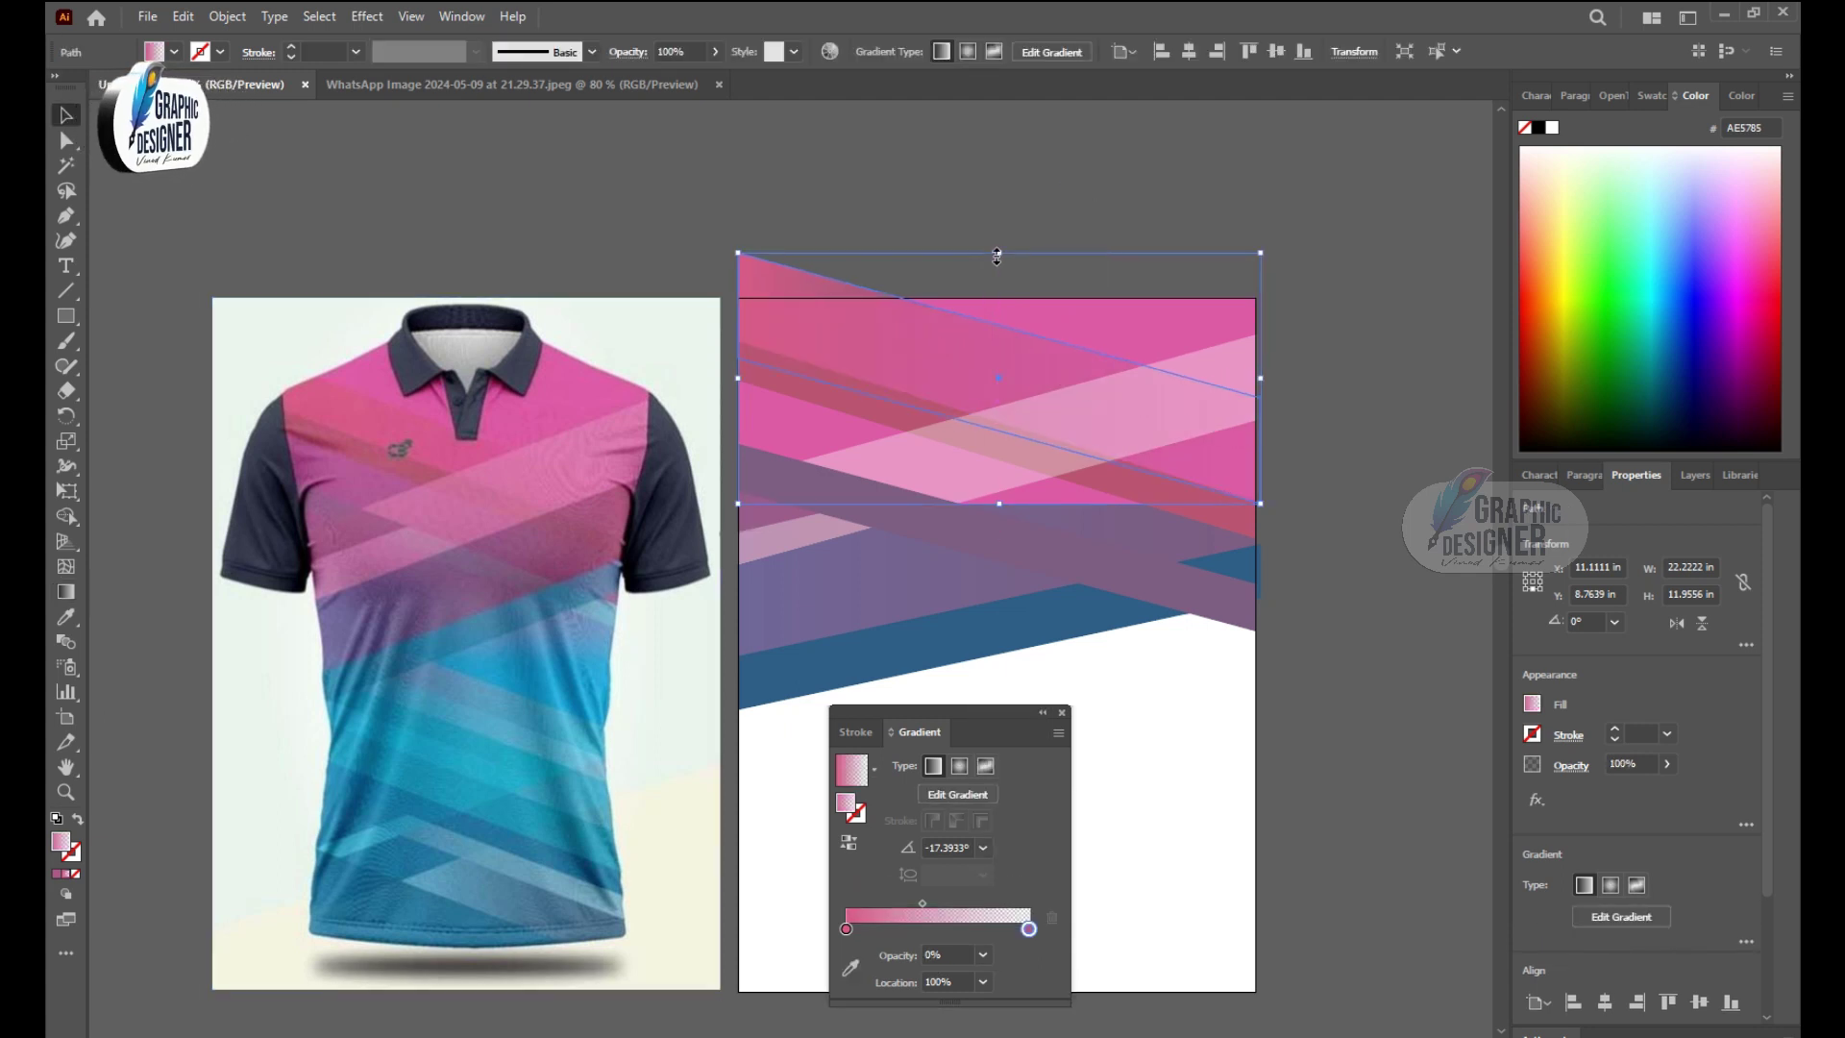
{"action": "left_click", "coordinate": [1383, 477]}
{"action": "scroll", "coordinate": [1383, 477], "scroll_direction": "down", "scroll_amount": 2}
Step: Close the Gradient panel and bring the slanted purple band to the front
{"action": "left_click", "coordinate": [1061, 712]}
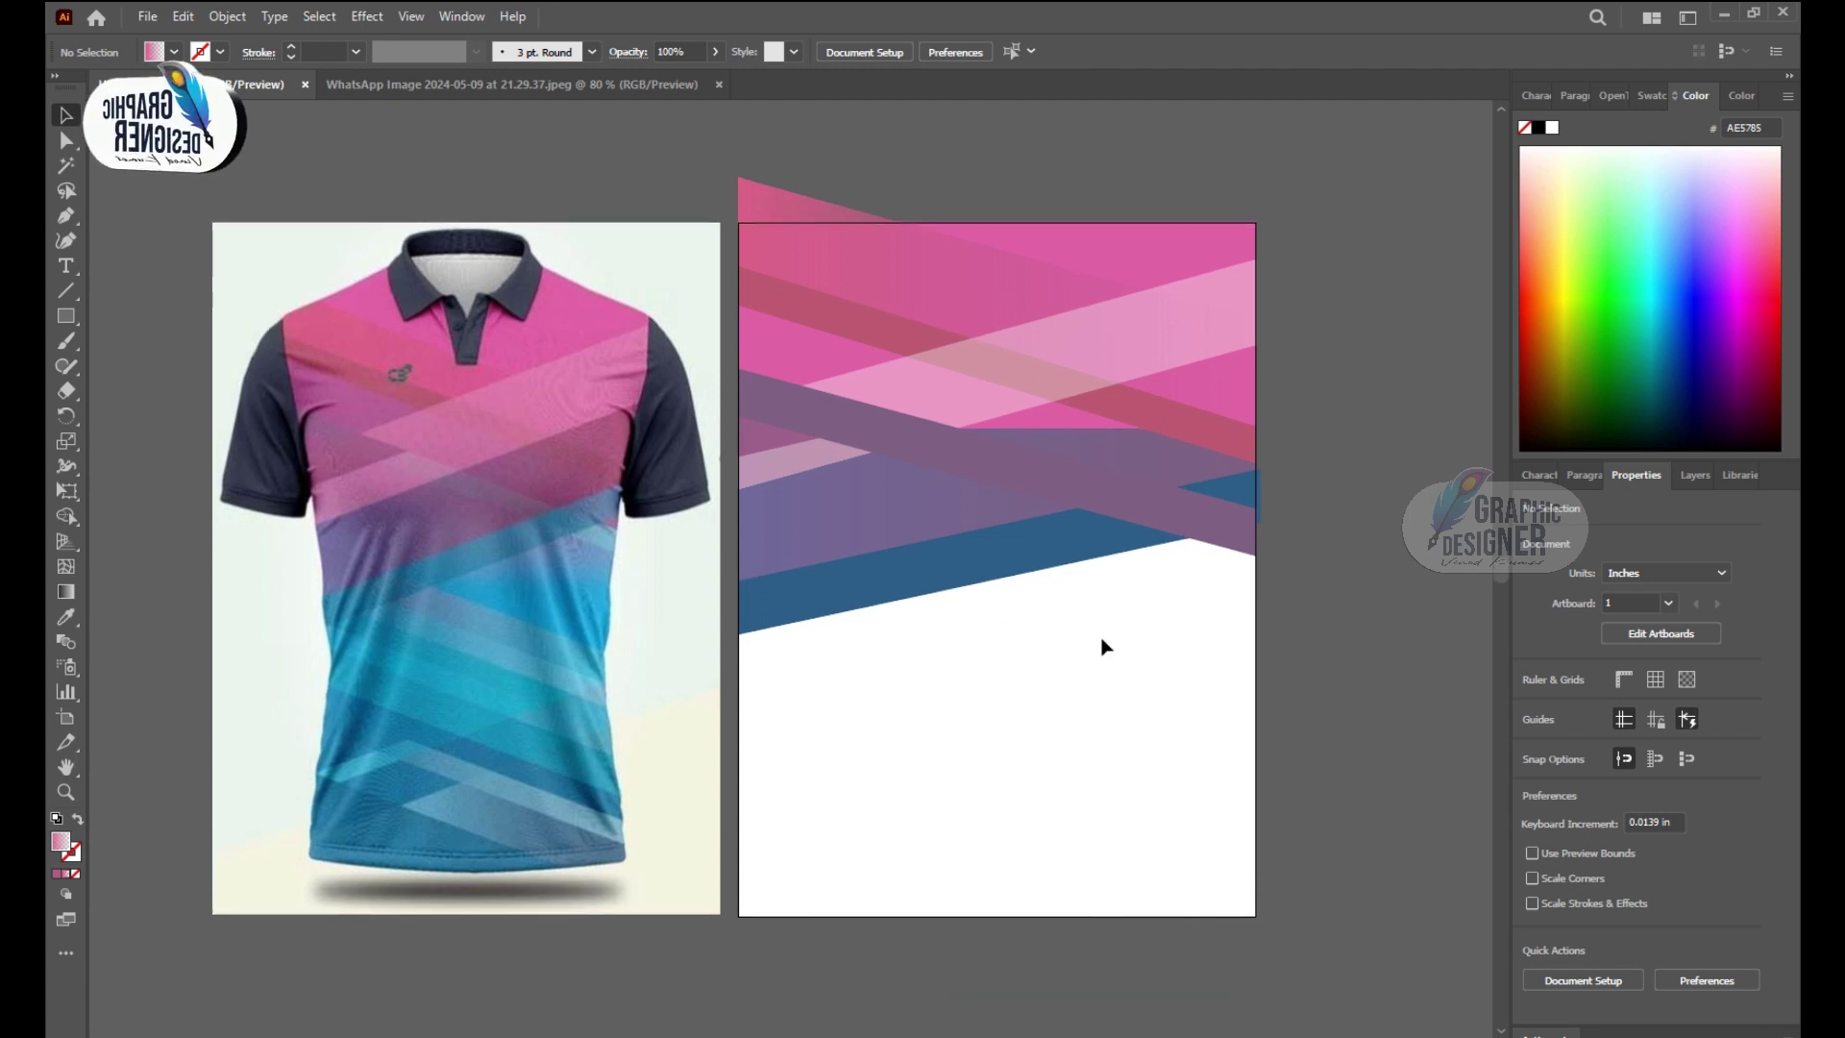
{"action": "scroll", "coordinate": [1330, 440], "scroll_direction": "down", "scroll_amount": 1}
{"action": "left_click", "coordinate": [895, 493]}
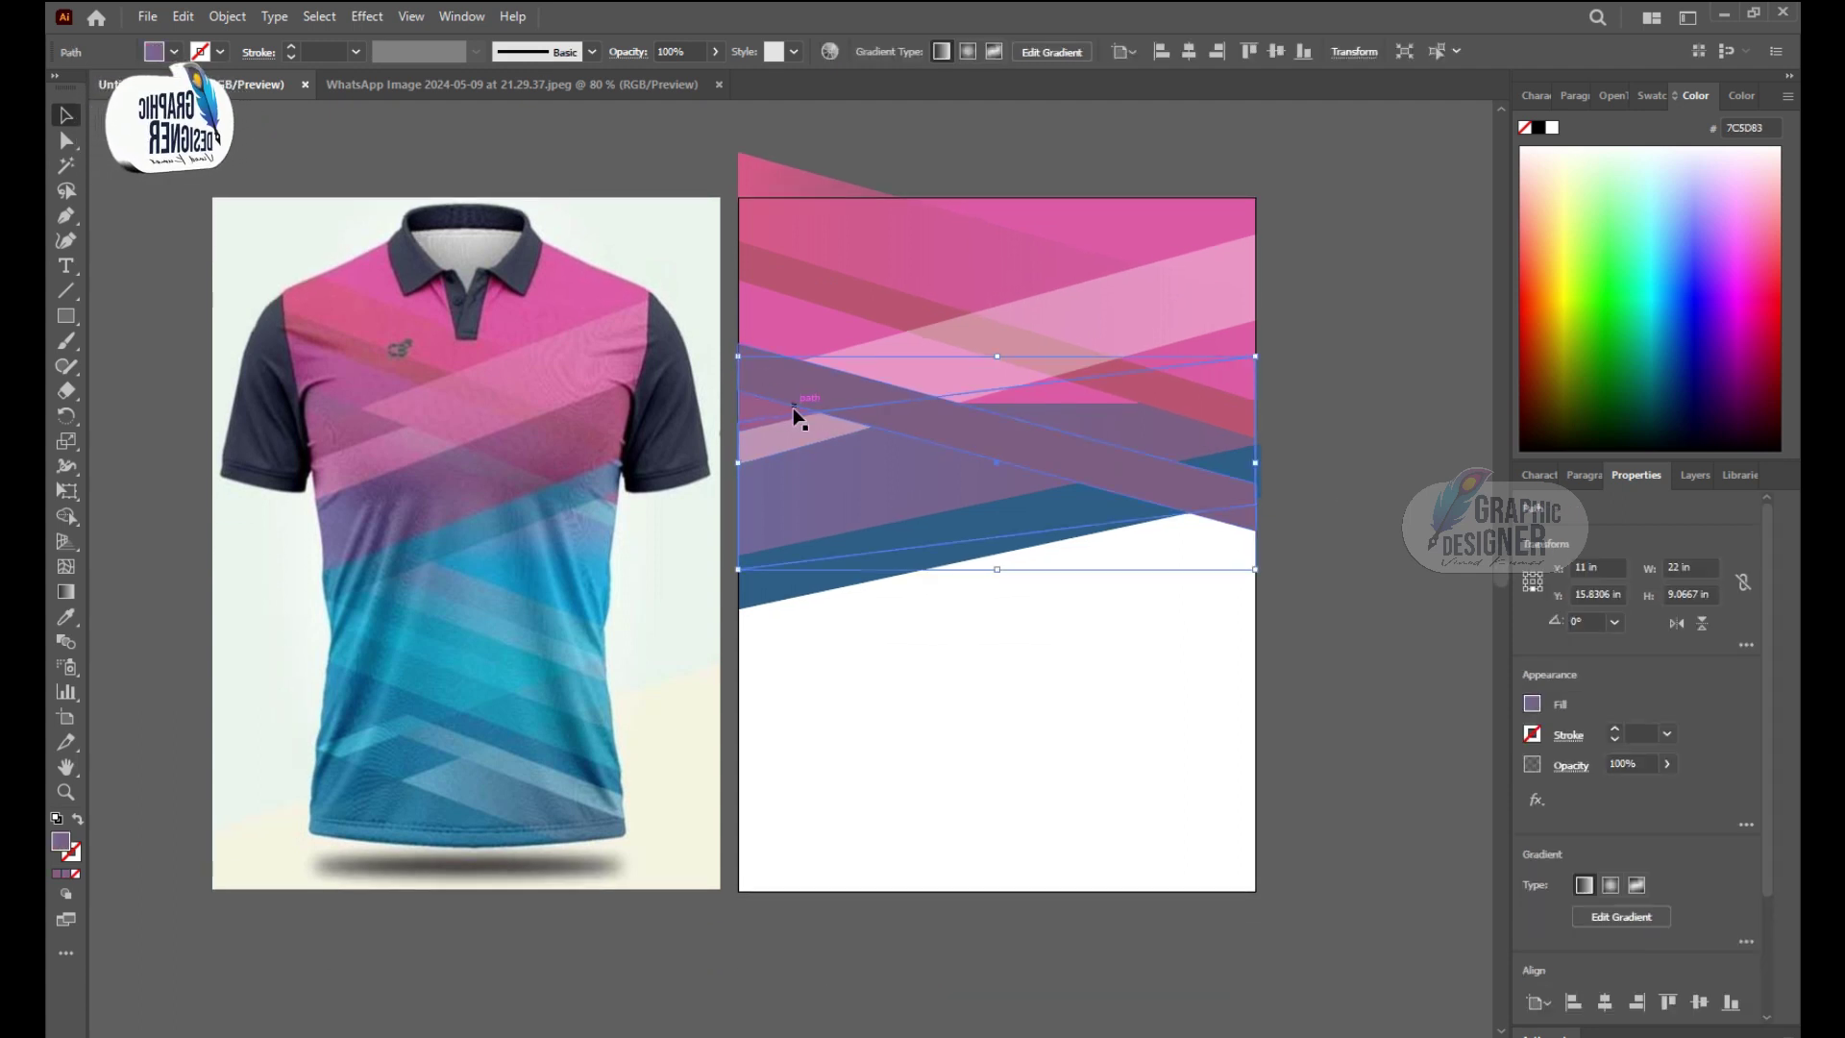
{"action": "left_click", "coordinate": [1078, 466]}
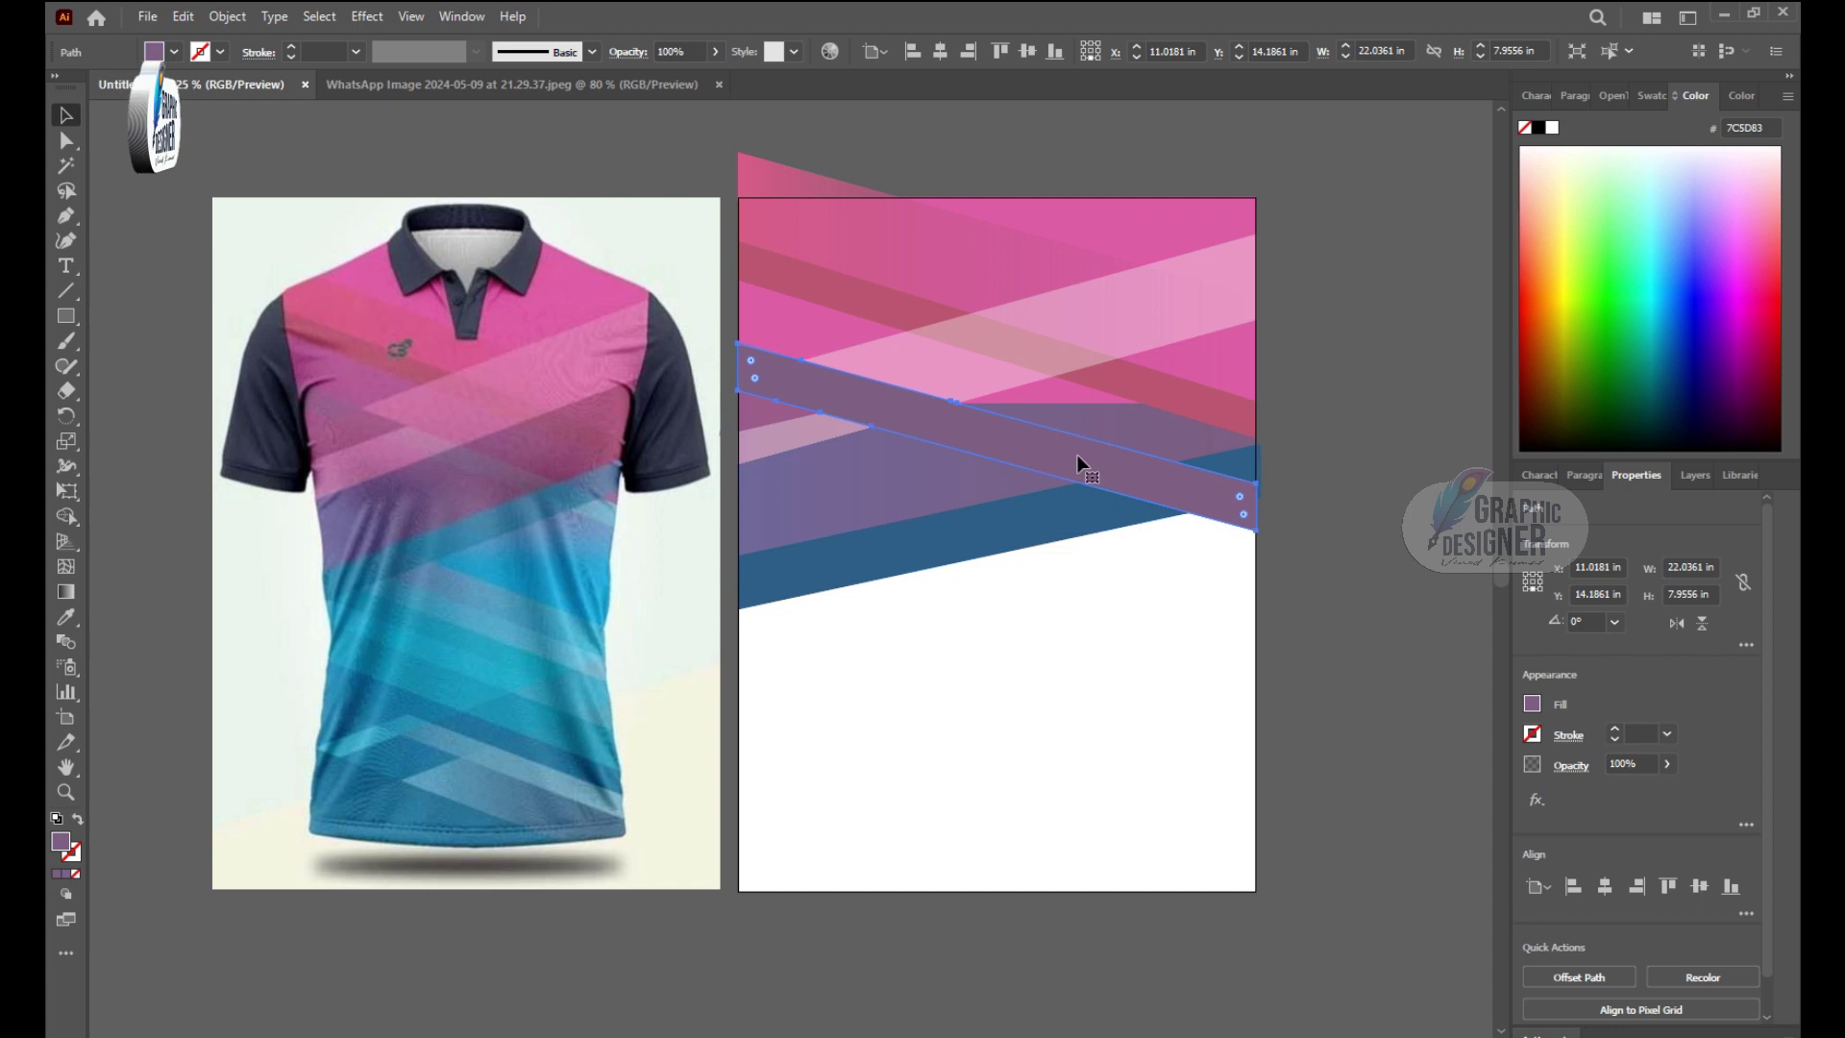
{"action": "right_click", "coordinate": [924, 375]}
{"action": "left_click", "coordinate": [1206, 747]}
{"action": "left_click", "coordinate": [1318, 586]}
Step: Drag the light band's lower-left anchor to the panel's left edge and adjust its upper anchor
{"action": "key", "text": "ctrl+plus"}
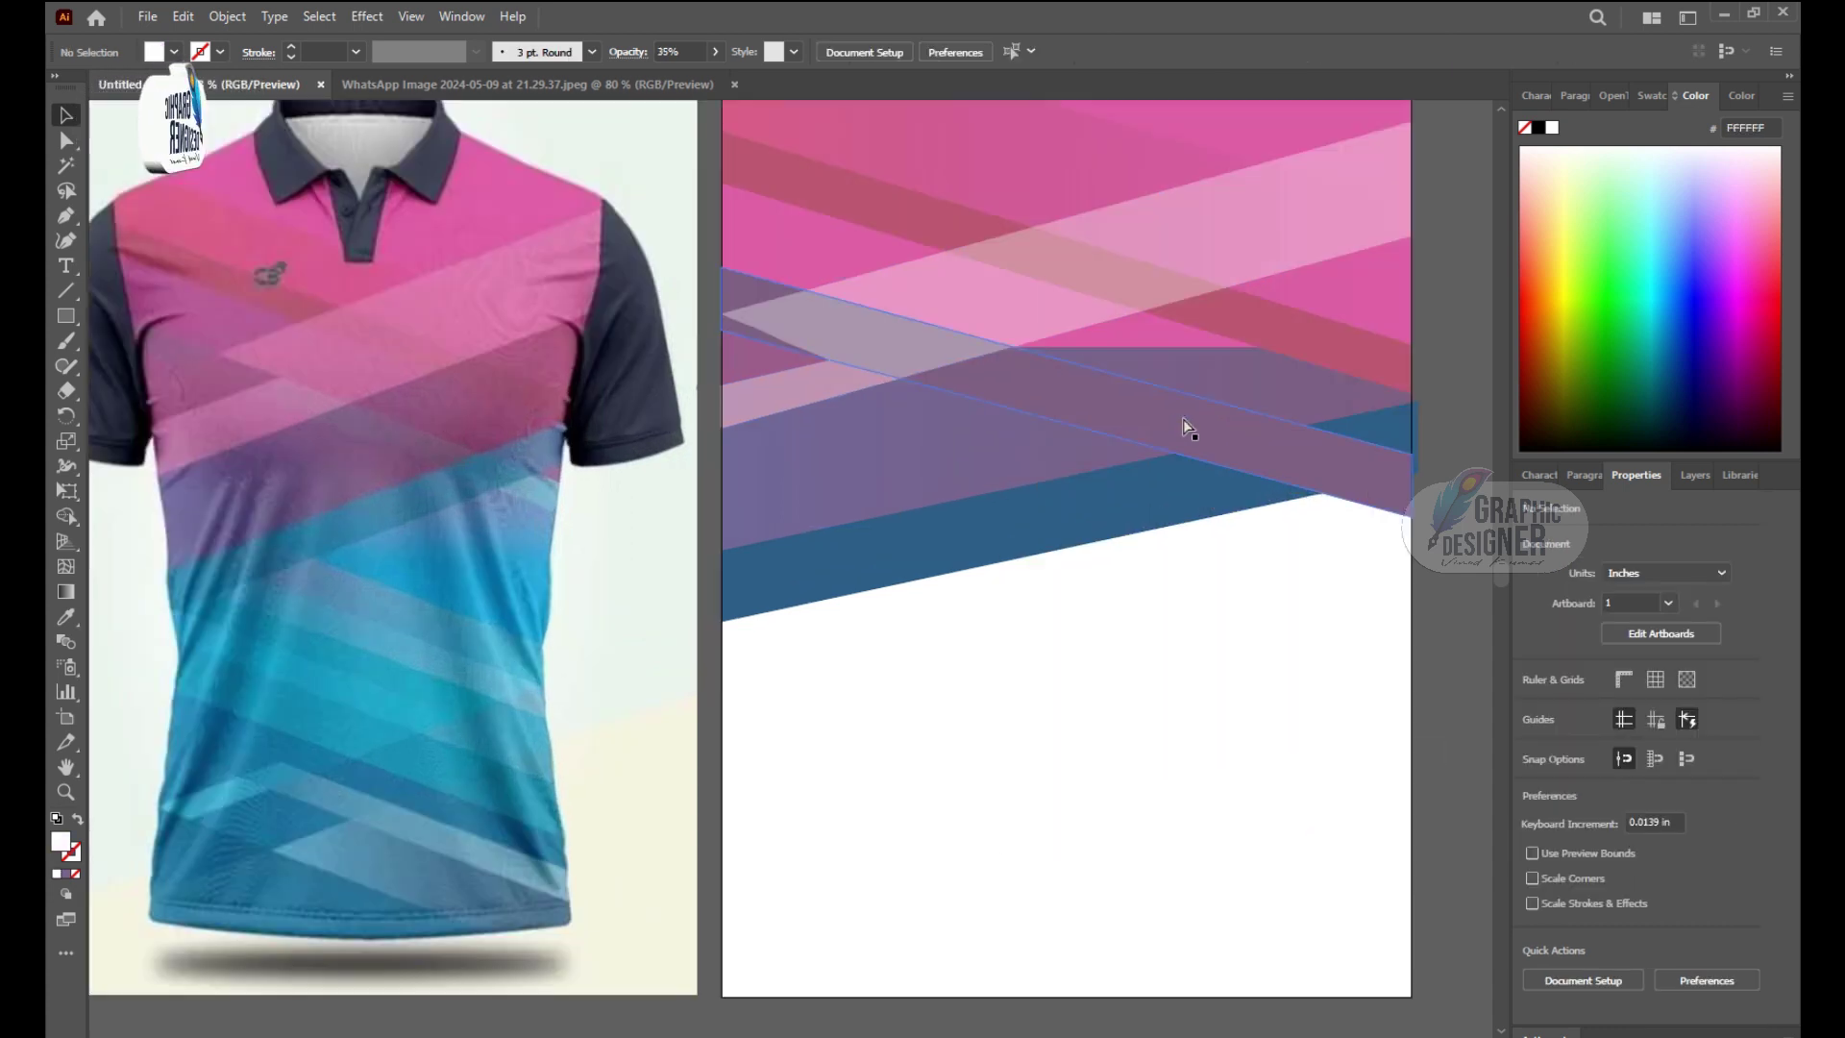
{"action": "key", "text": "ctrl+plus"}
{"action": "key", "text": "ctrl+plus"}
{"action": "key", "text": "a"}
{"action": "left_click", "coordinate": [746, 391]}
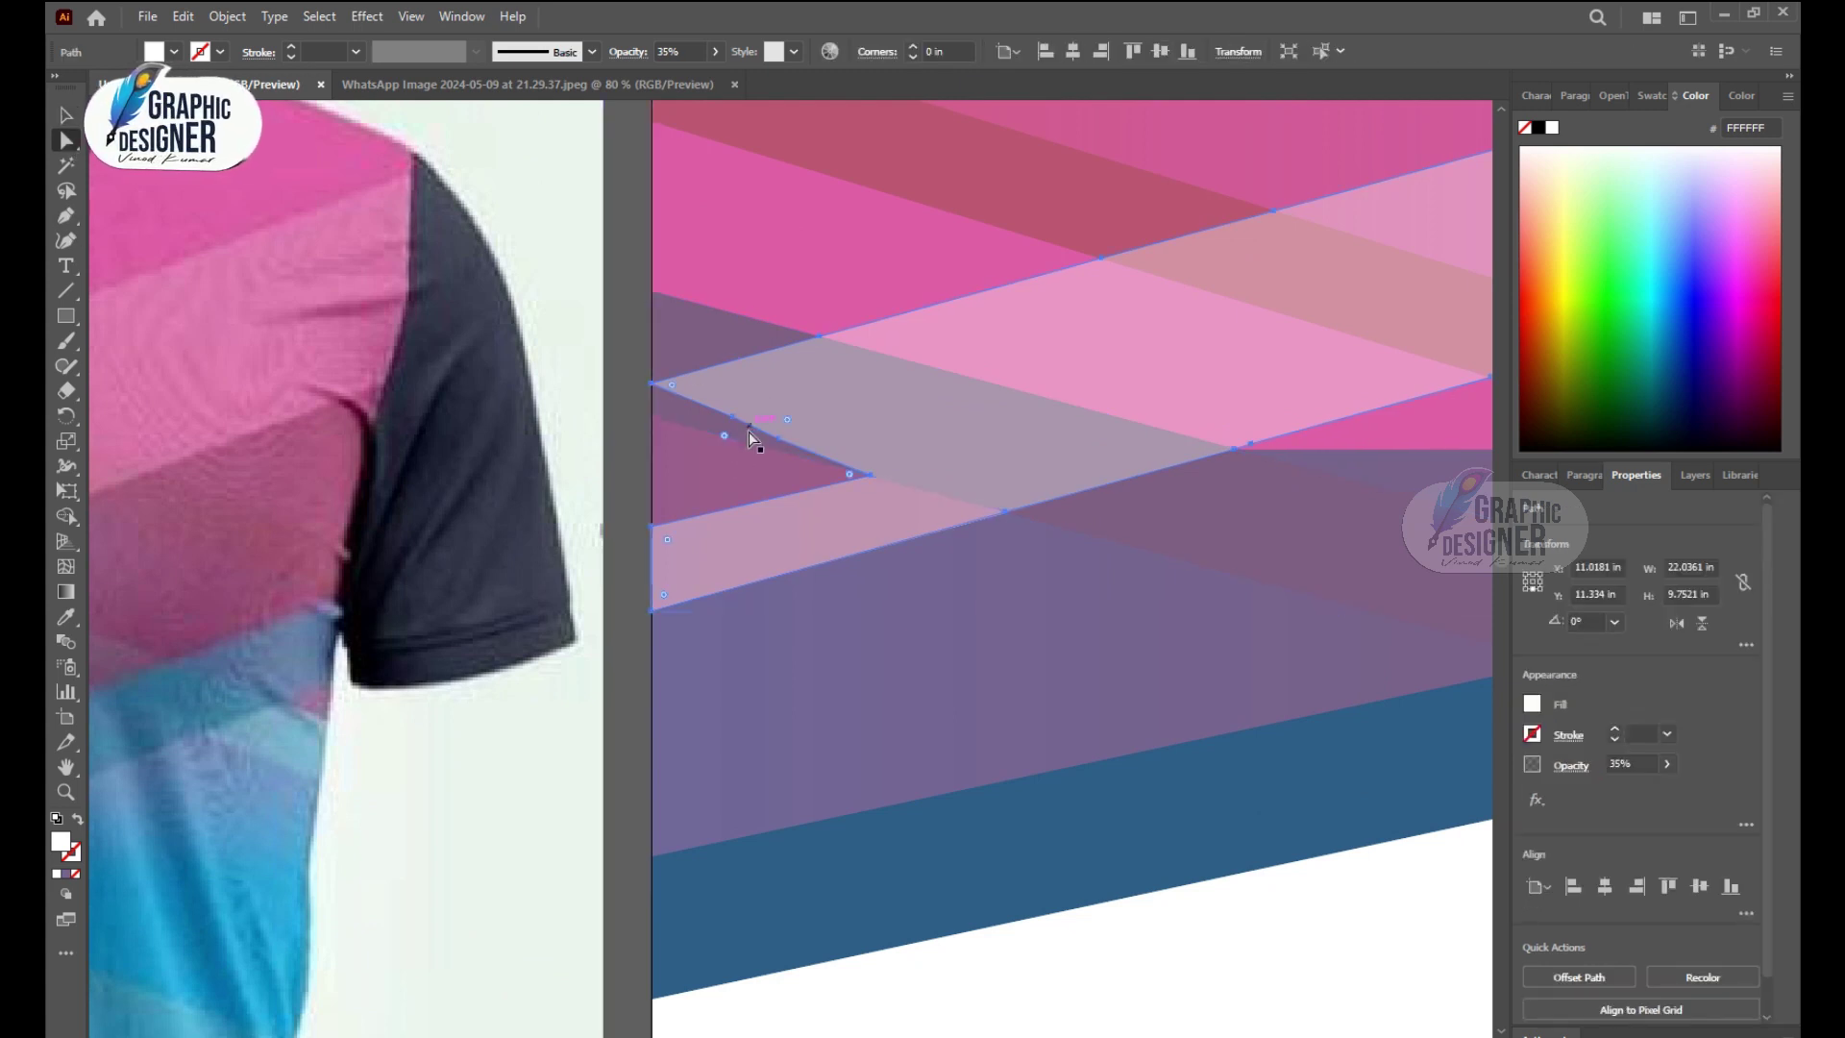
{"action": "left_click_drag", "start_coordinate": [748, 431], "coordinate": [732, 420]}
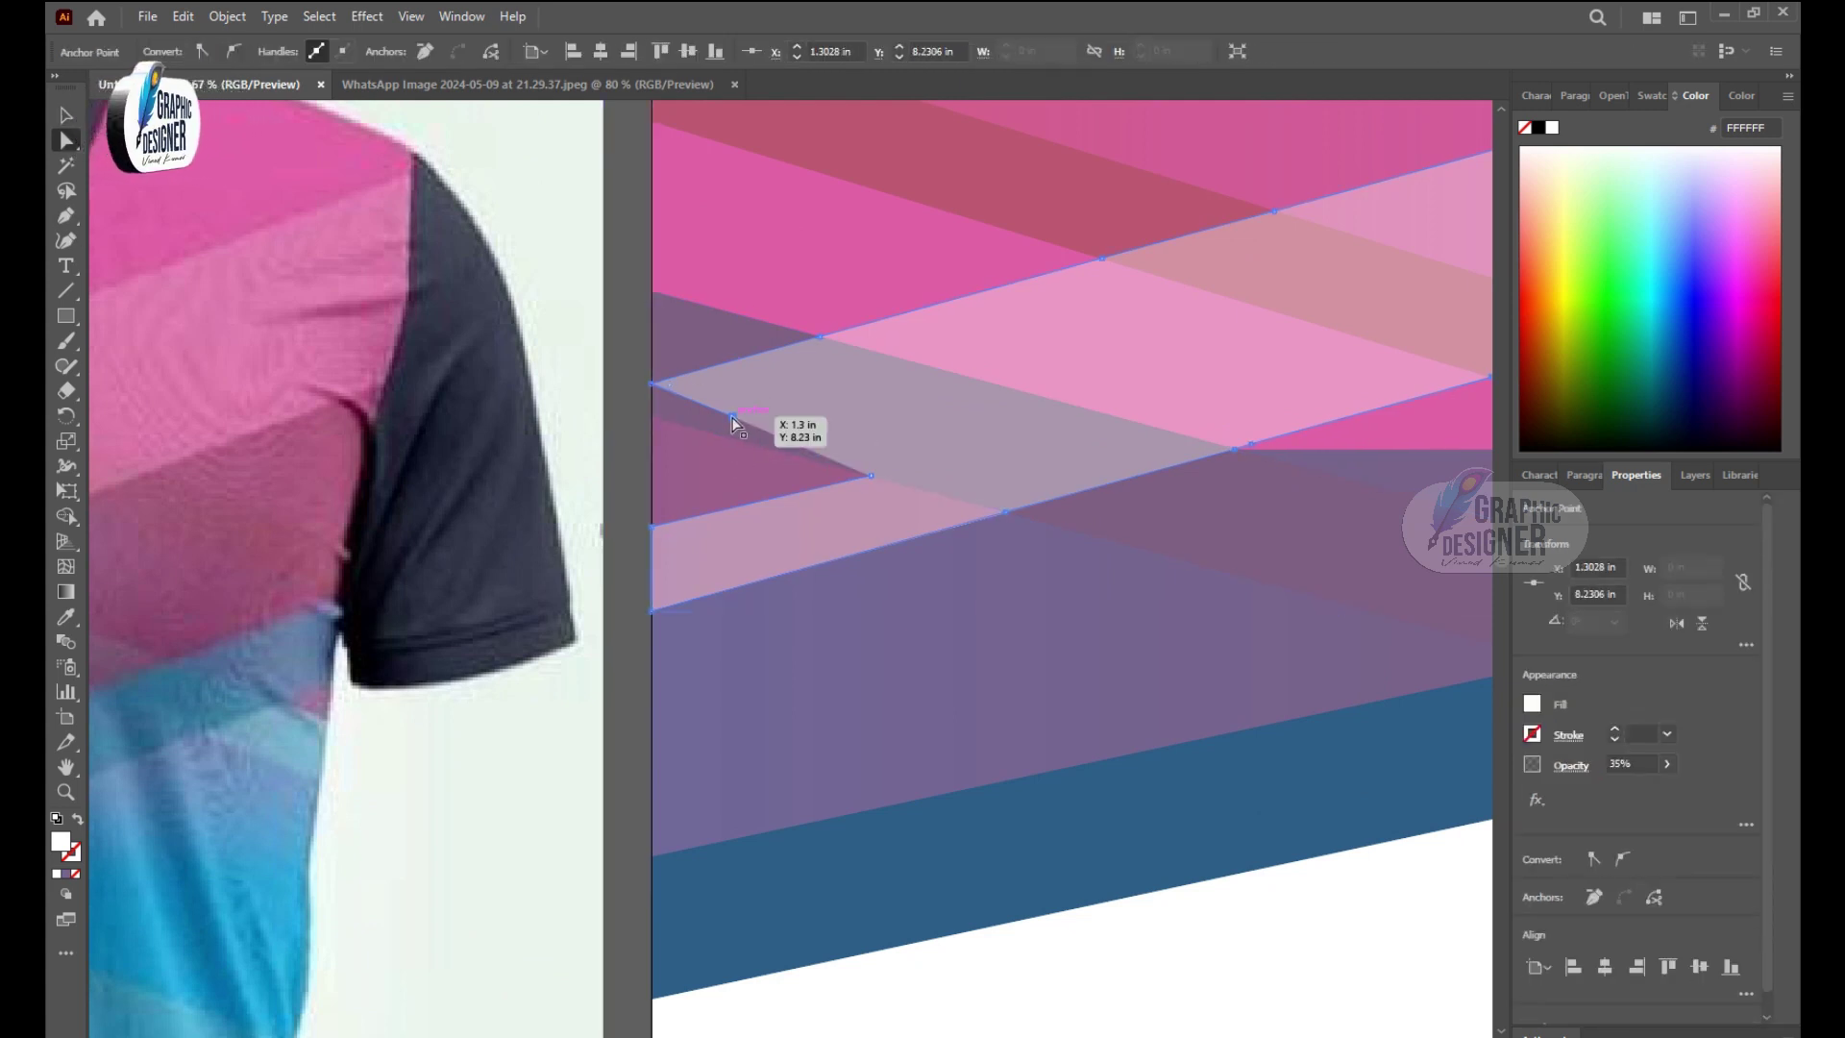
{"action": "left_click_drag", "start_coordinate": [732, 420], "coordinate": [654, 419]}
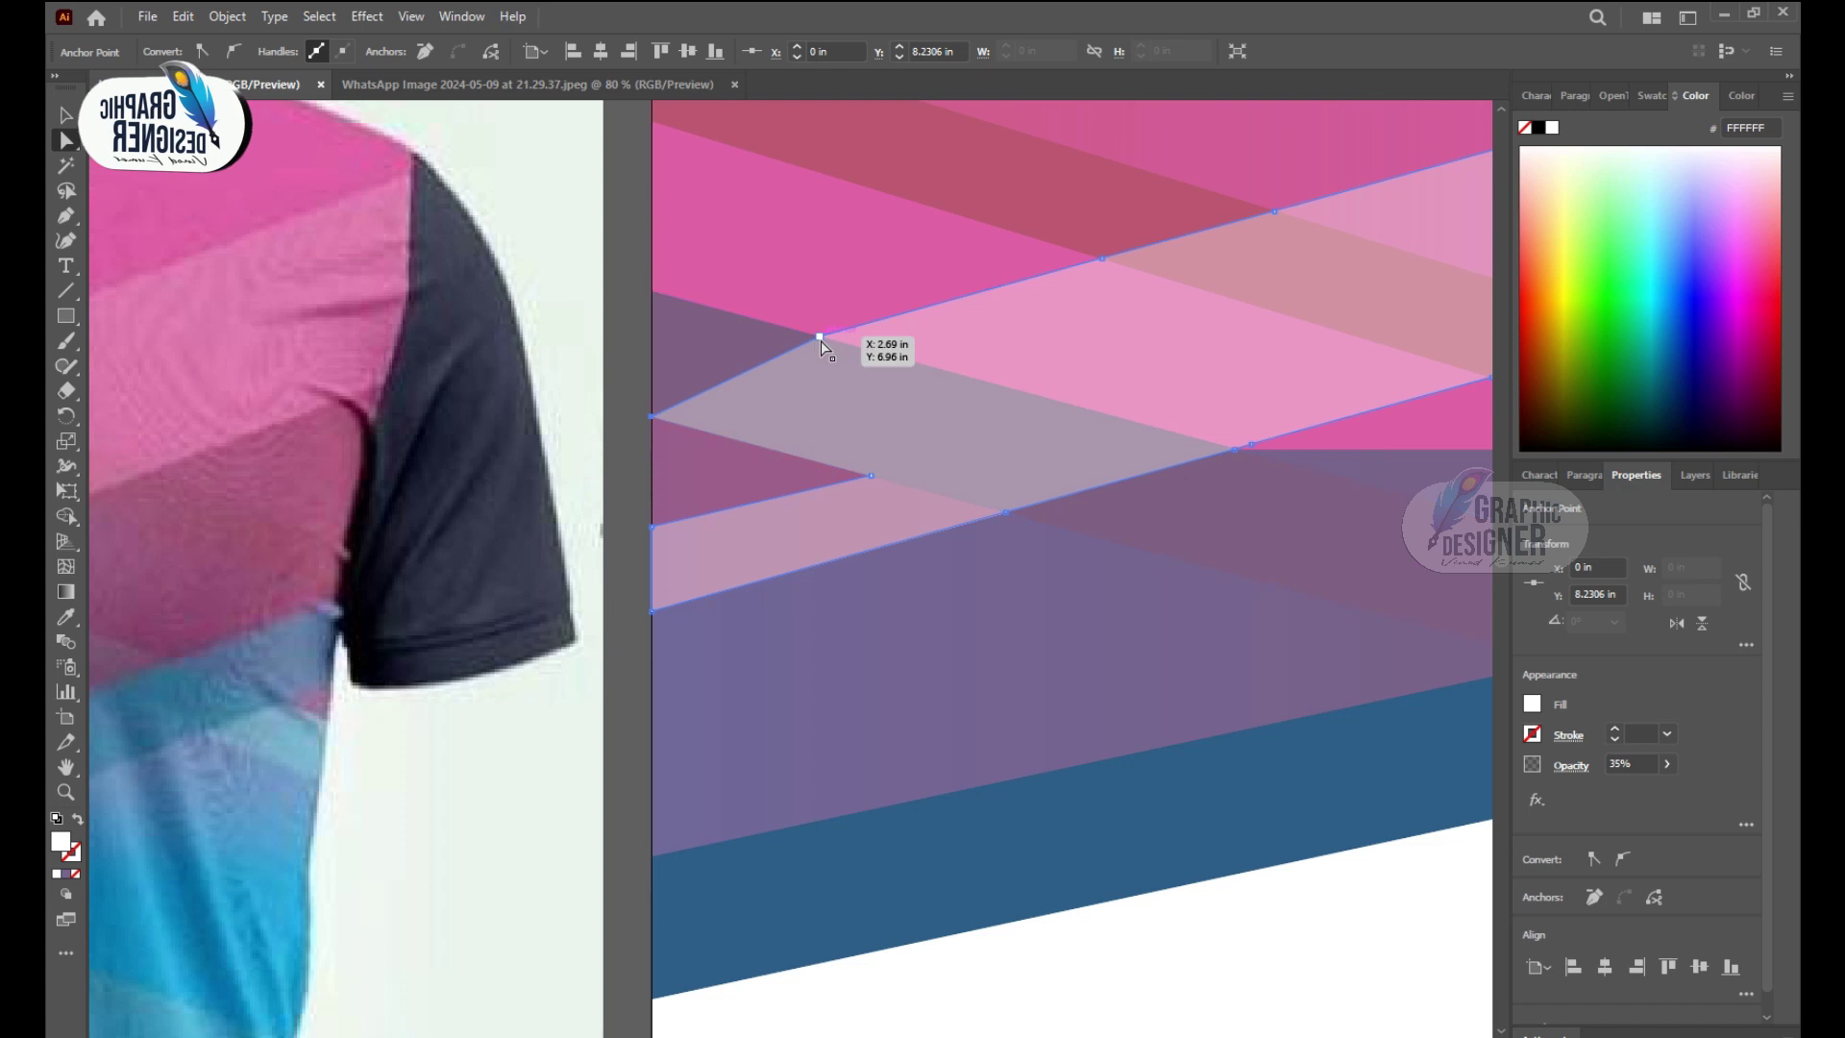
{"action": "left_click_drag", "start_coordinate": [842, 340], "coordinate": [834, 338]}
{"action": "key", "text": "ctrl+minus"}
{"action": "key", "text": "ctrl+minus"}
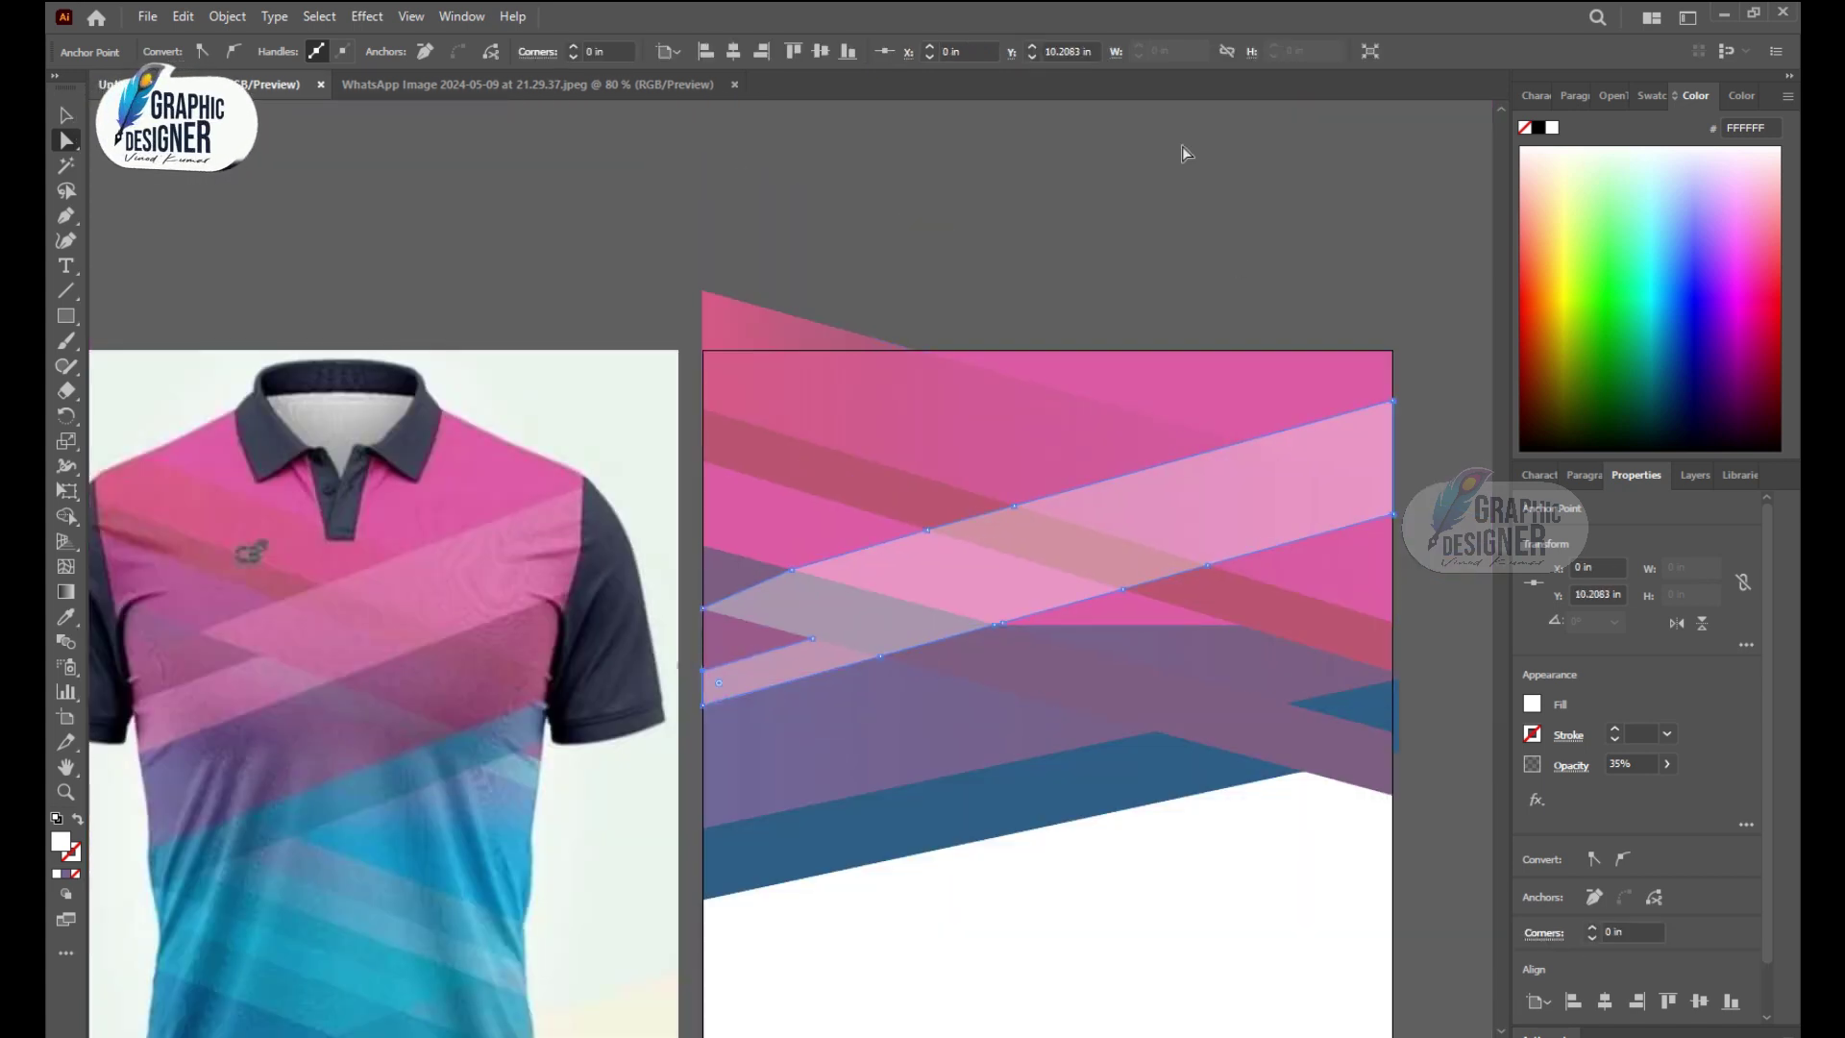
Step: Move the light band's left tip rightward and nudge its left-edge point up
{"action": "key", "text": "v"}
{"action": "left_click", "coordinate": [878, 318]}
{"action": "scroll", "coordinate": [878, 317], "scroll_direction": "down", "scroll_amount": 2}
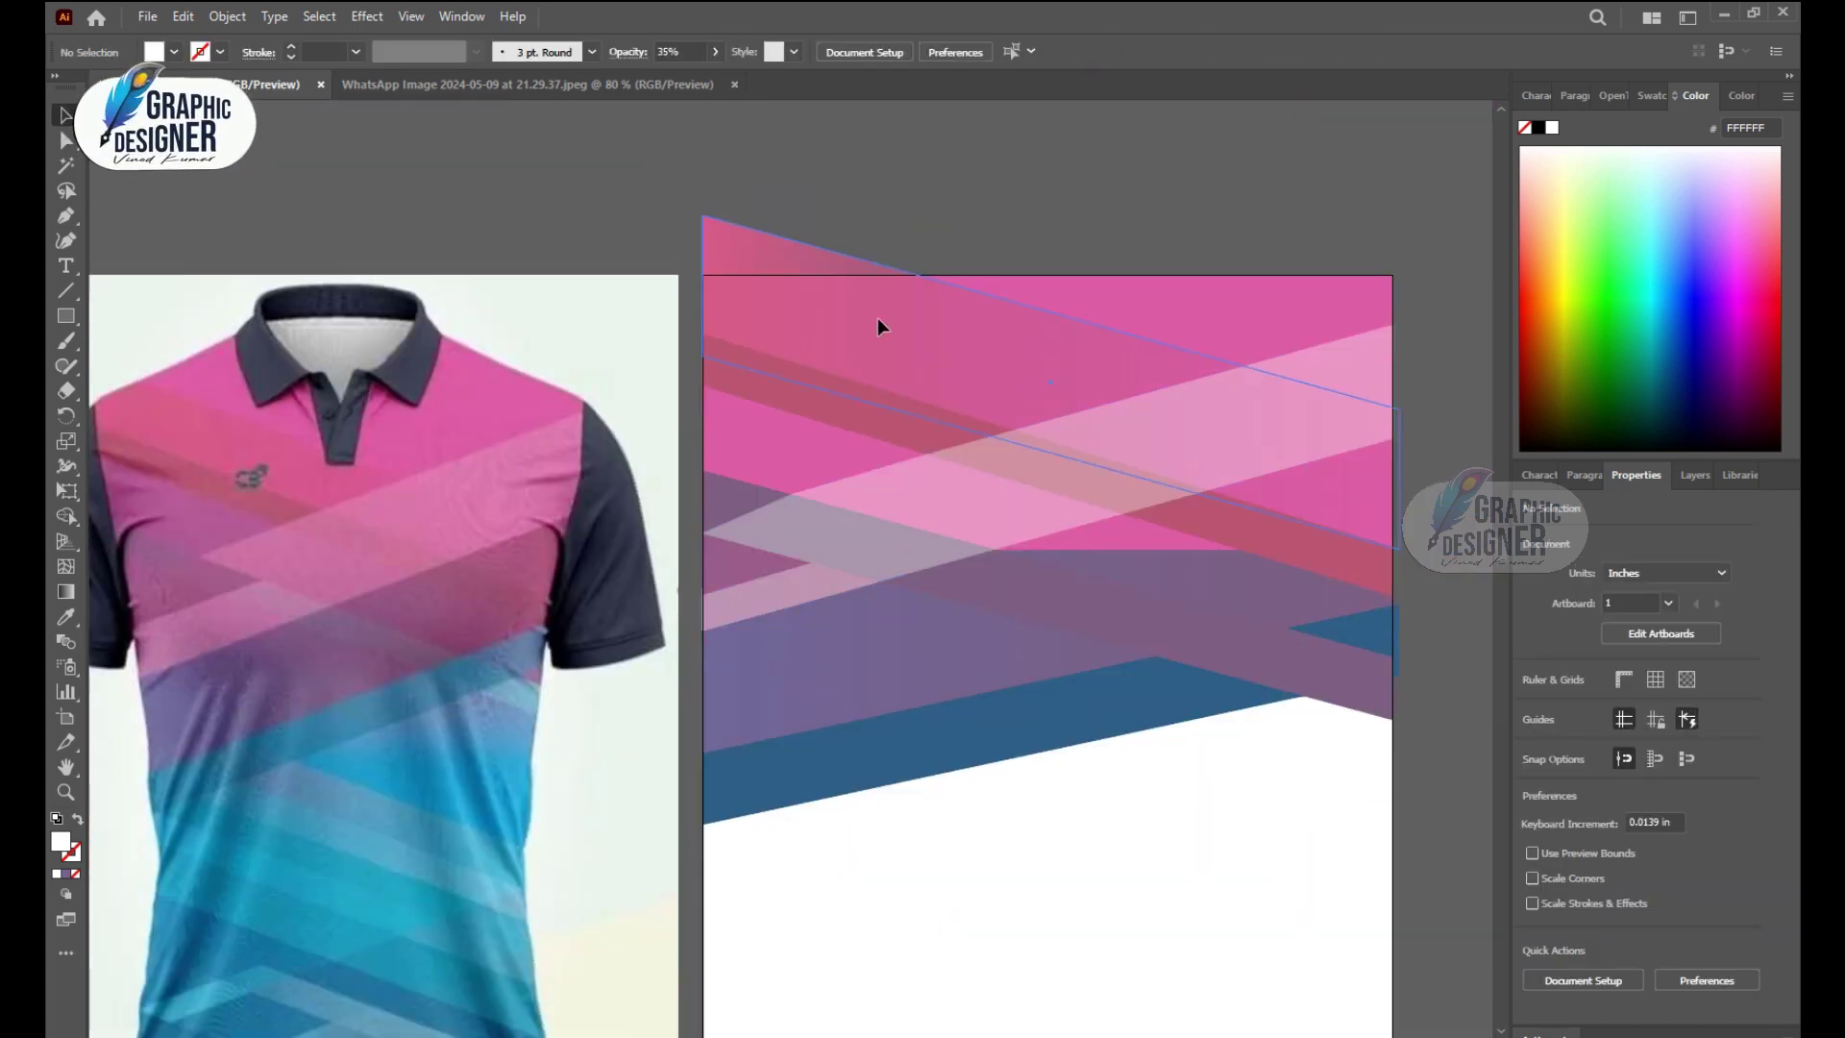
{"action": "left_click", "coordinate": [807, 538]}
{"action": "scroll", "coordinate": [807, 538], "scroll_direction": "up", "scroll_amount": 2}
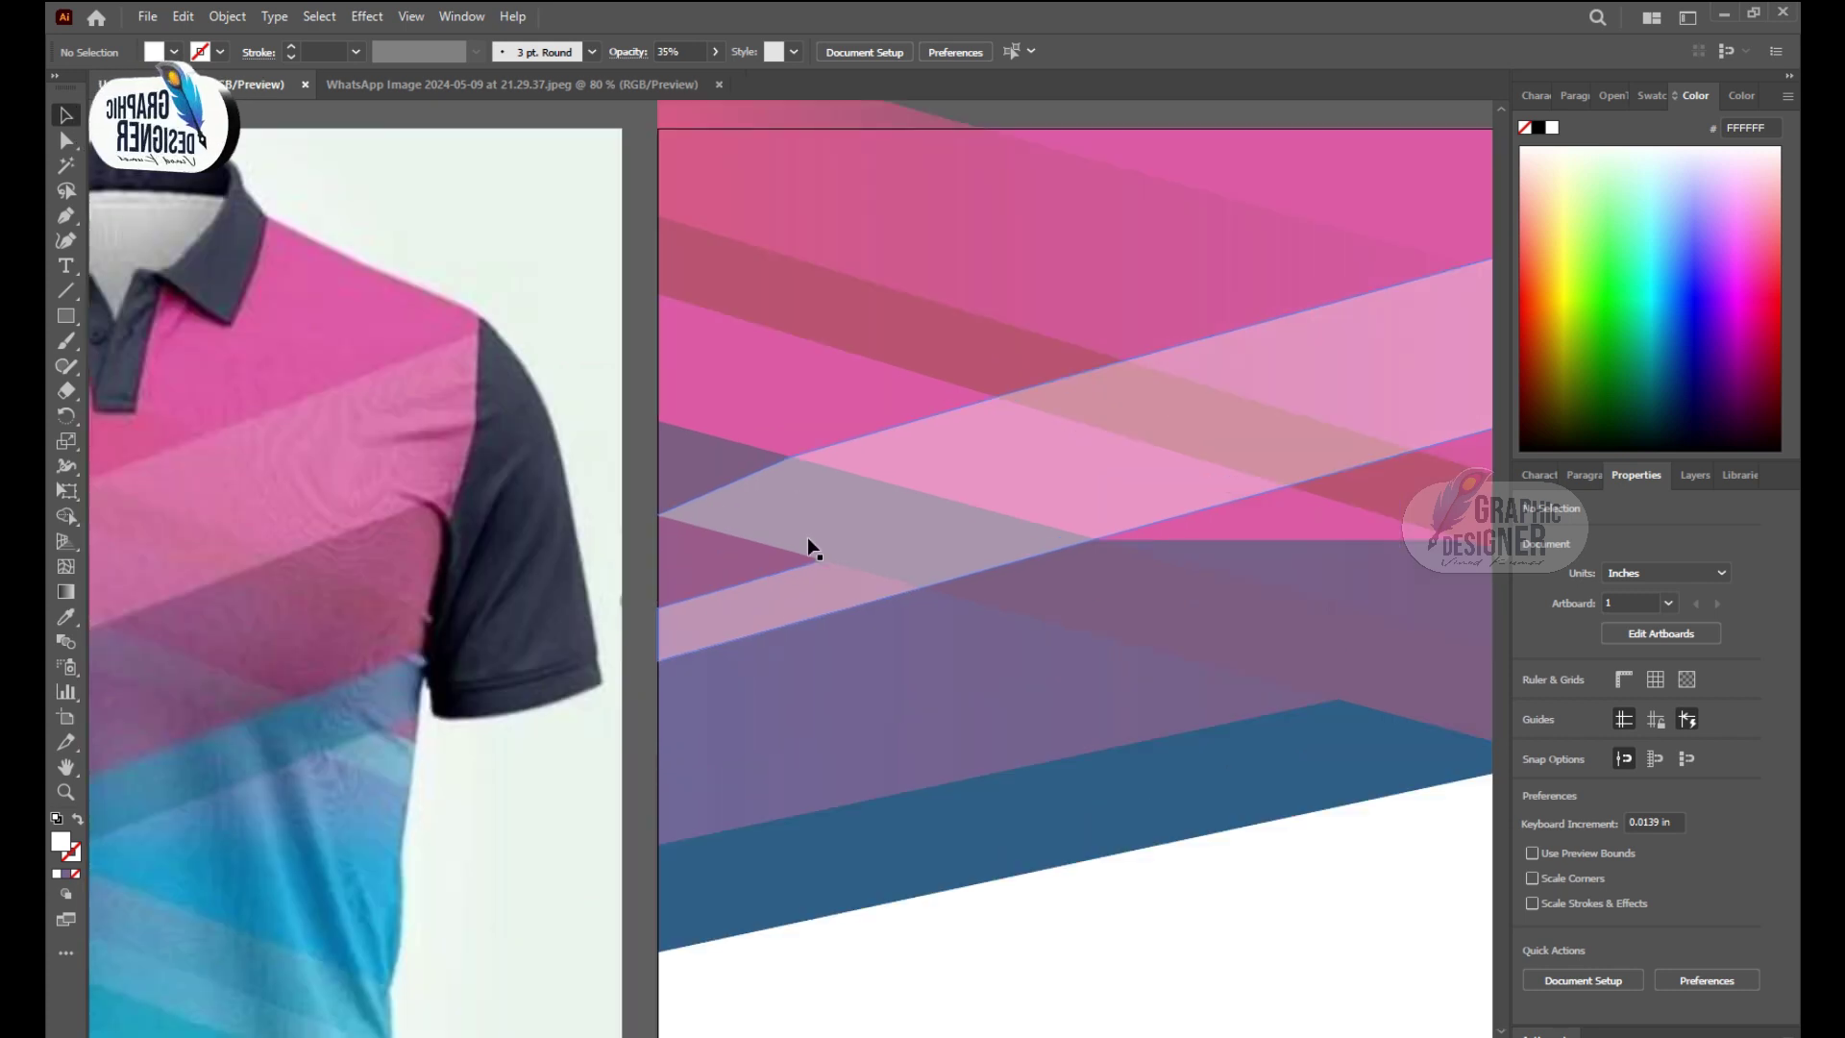
{"action": "left_click", "coordinate": [65, 140]}
{"action": "mouse_move", "coordinate": [663, 519]}
{"action": "left_mouse_down"}
{"action": "mouse_move", "coordinate": [845, 549]}
{"action": "mouse_move", "coordinate": [932, 490]}
{"action": "mouse_move", "coordinate": [958, 500]}
{"action": "left_mouse_up"}
{"action": "left_click_drag", "start_coordinate": [660, 607], "coordinate": [659, 591]}
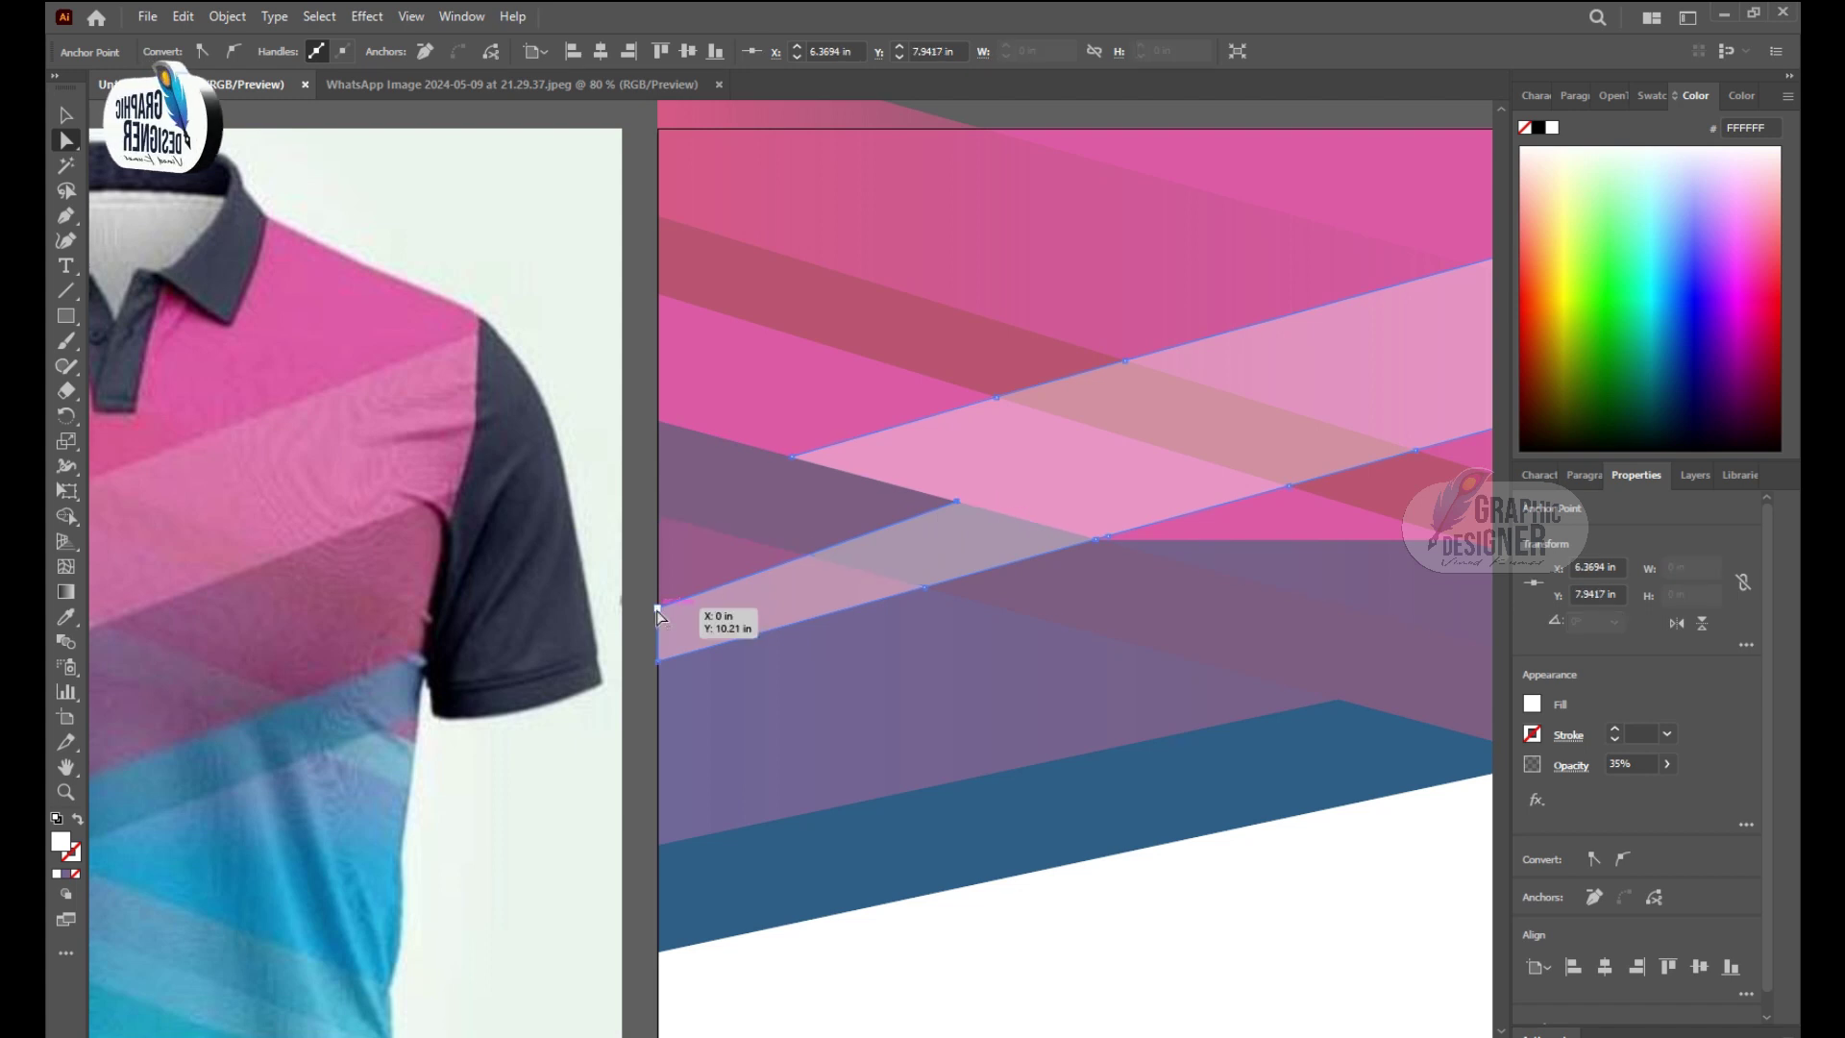
{"action": "key", "text": "v"}
{"action": "left_click", "coordinate": [631, 275]}
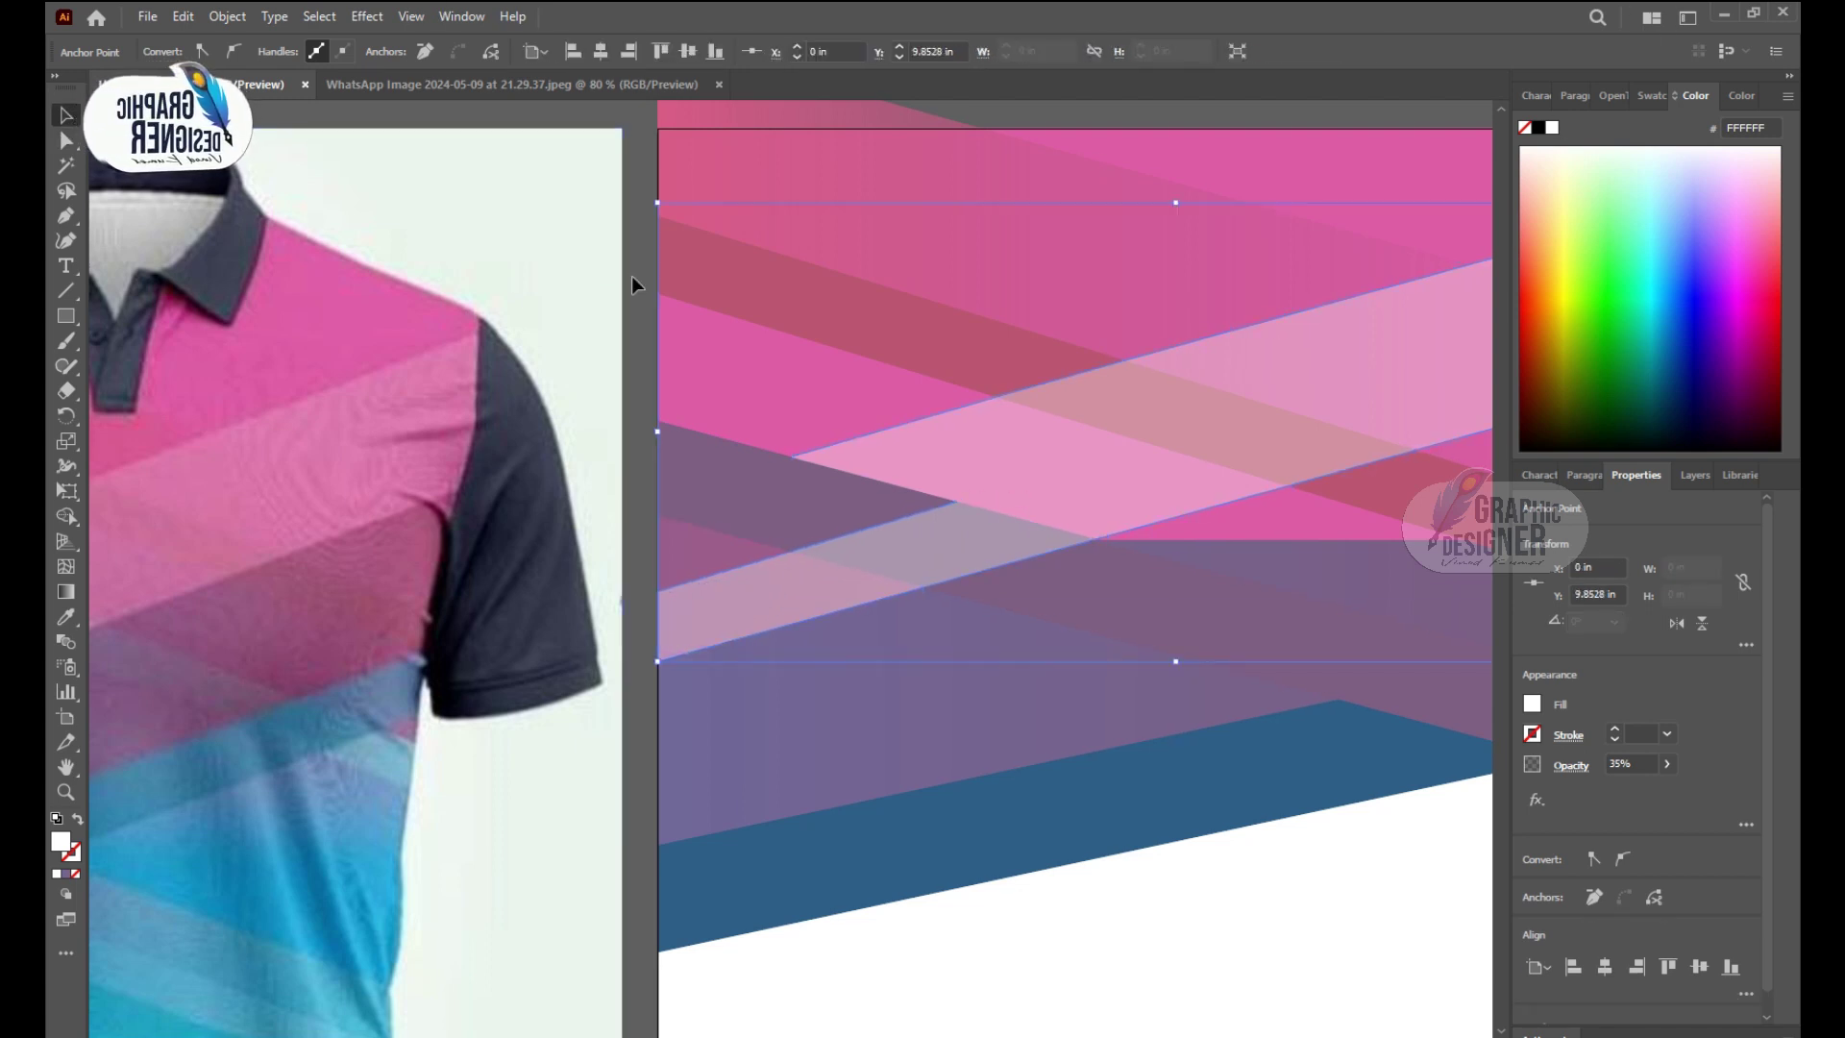
{"action": "key", "text": "ctrl+0"}
Step: Apply a gradient fill to the purple band
{"action": "key", "text": "ctrl+plus"}
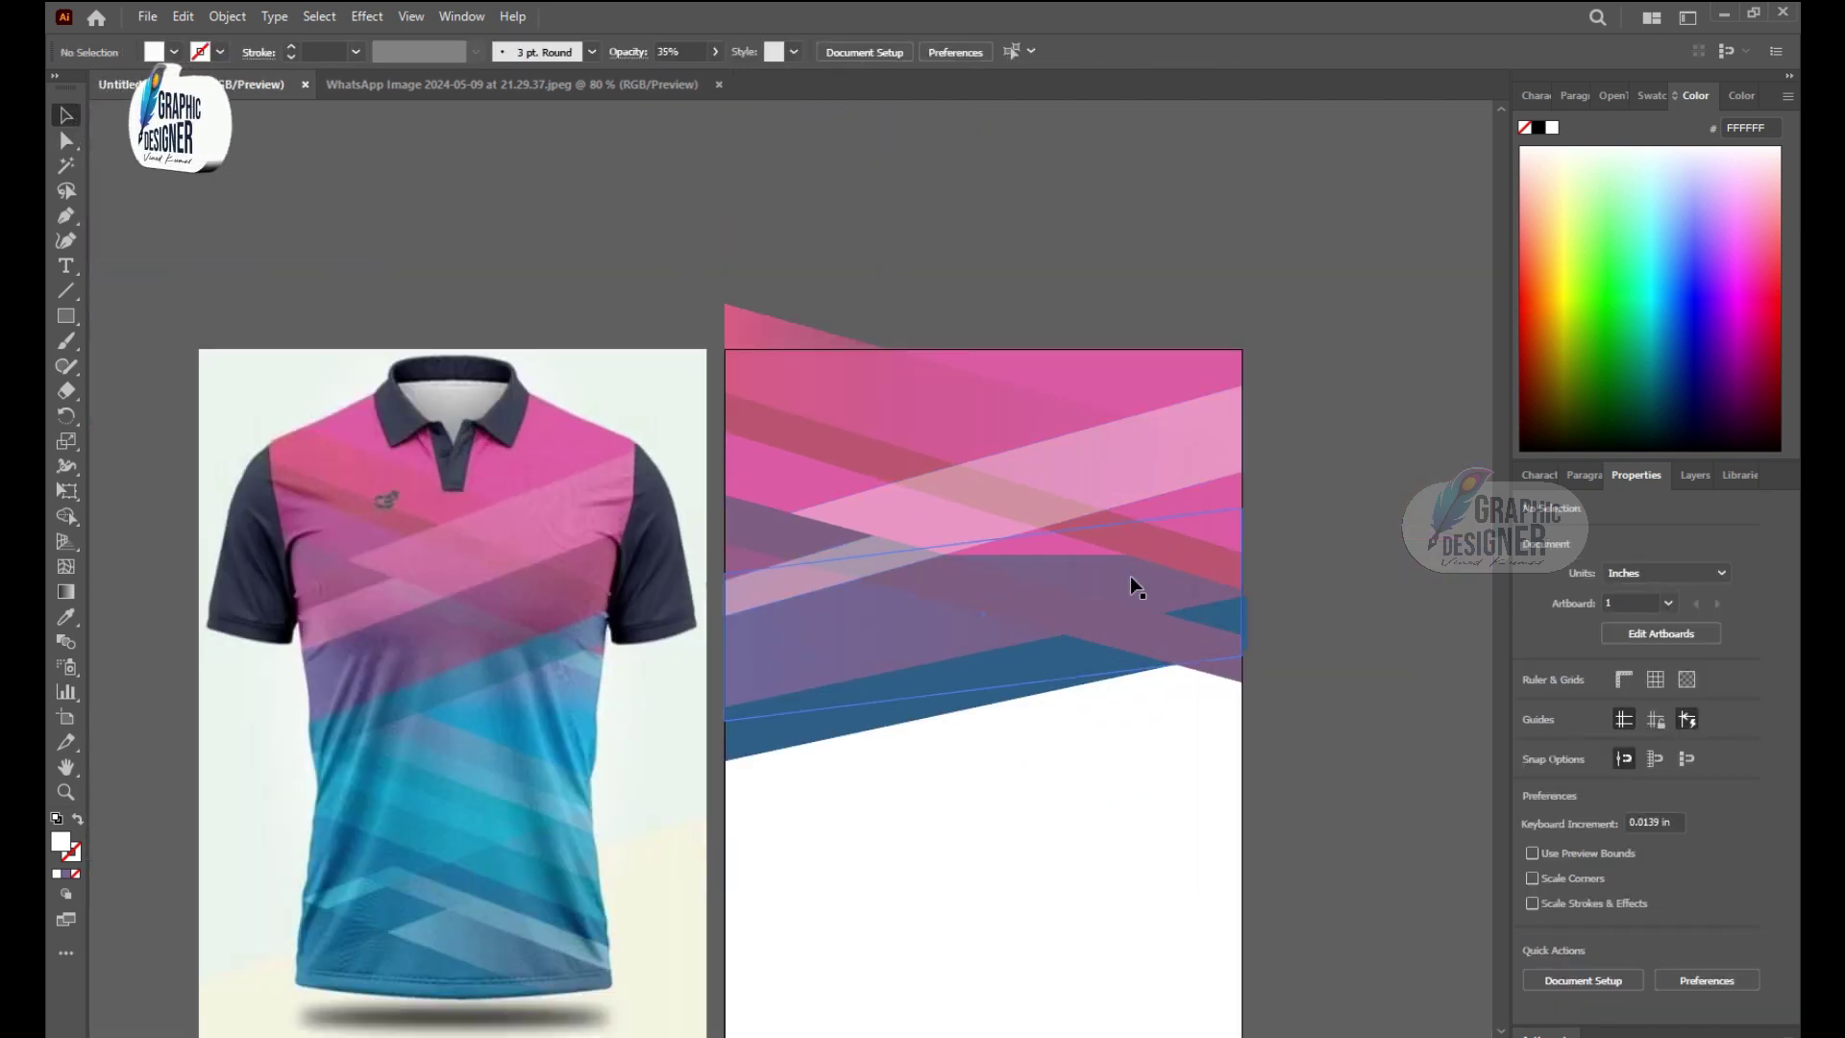
{"action": "left_click", "coordinate": [1138, 577]}
{"action": "left_click", "coordinate": [461, 17]}
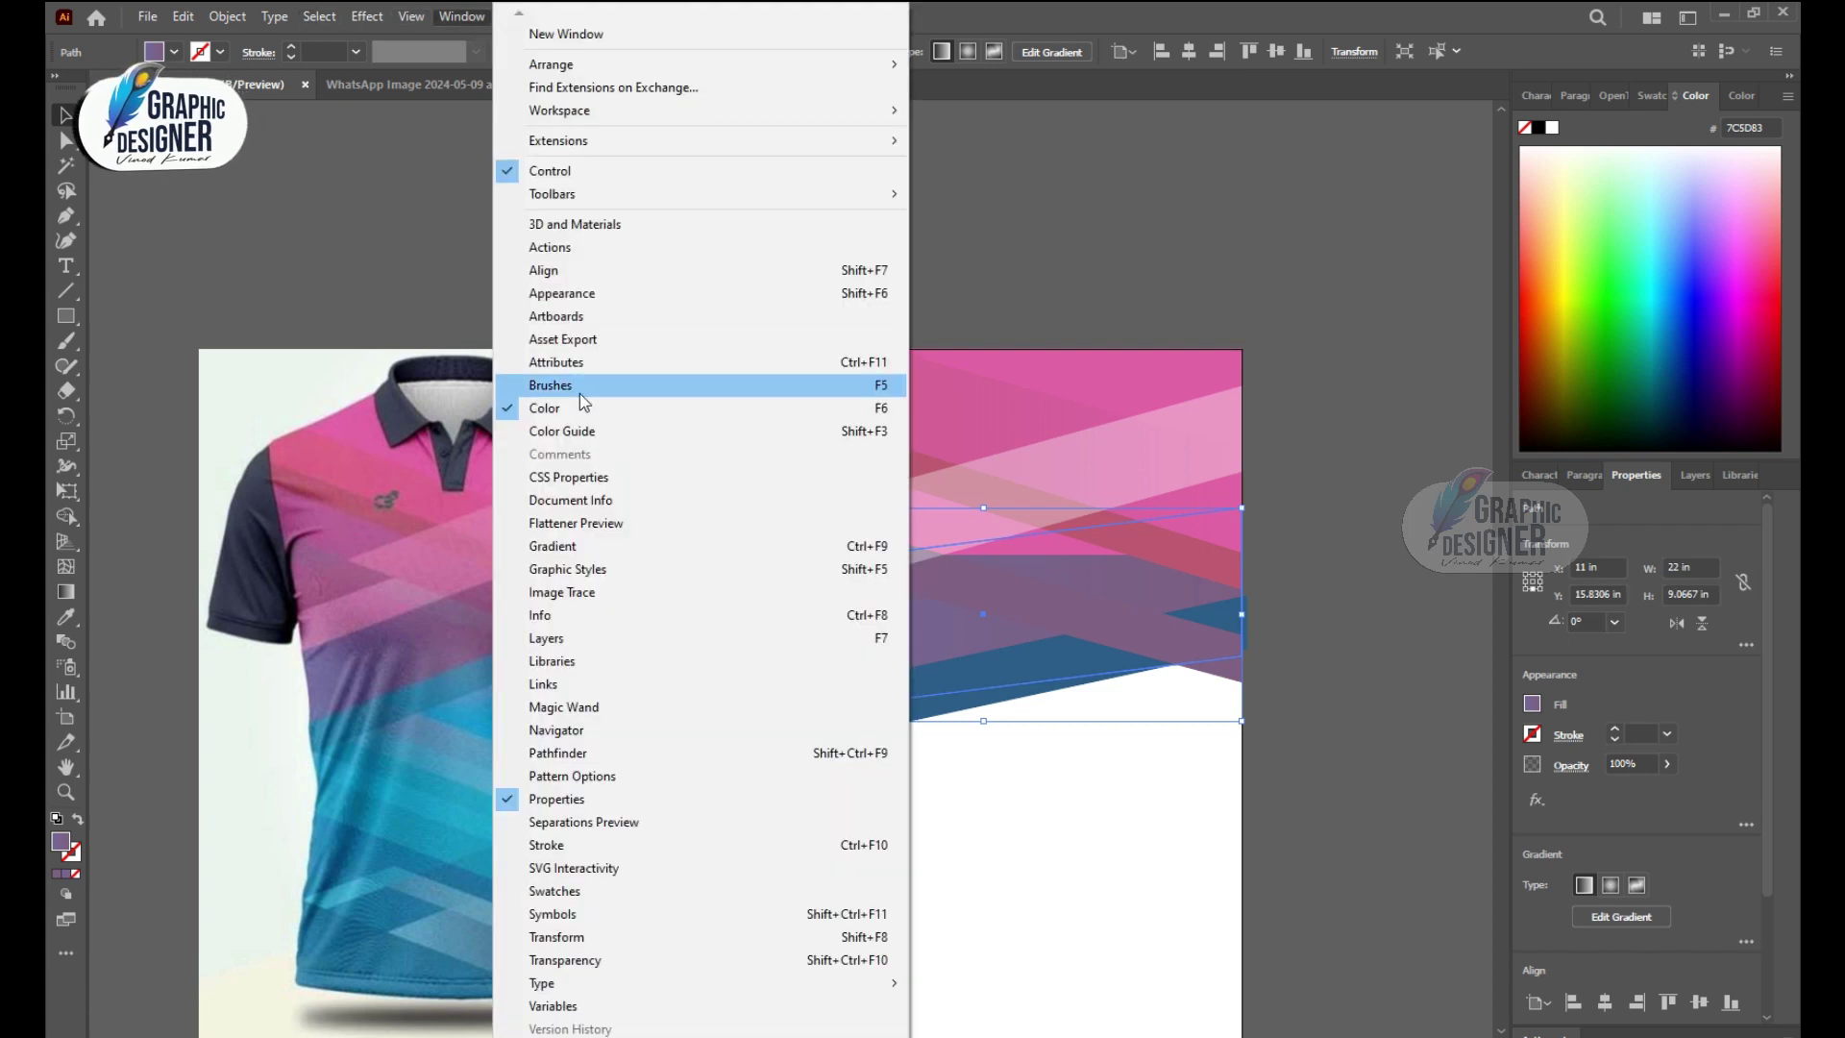
{"action": "left_click", "coordinate": [577, 536]}
{"action": "left_click", "coordinate": [851, 968]}
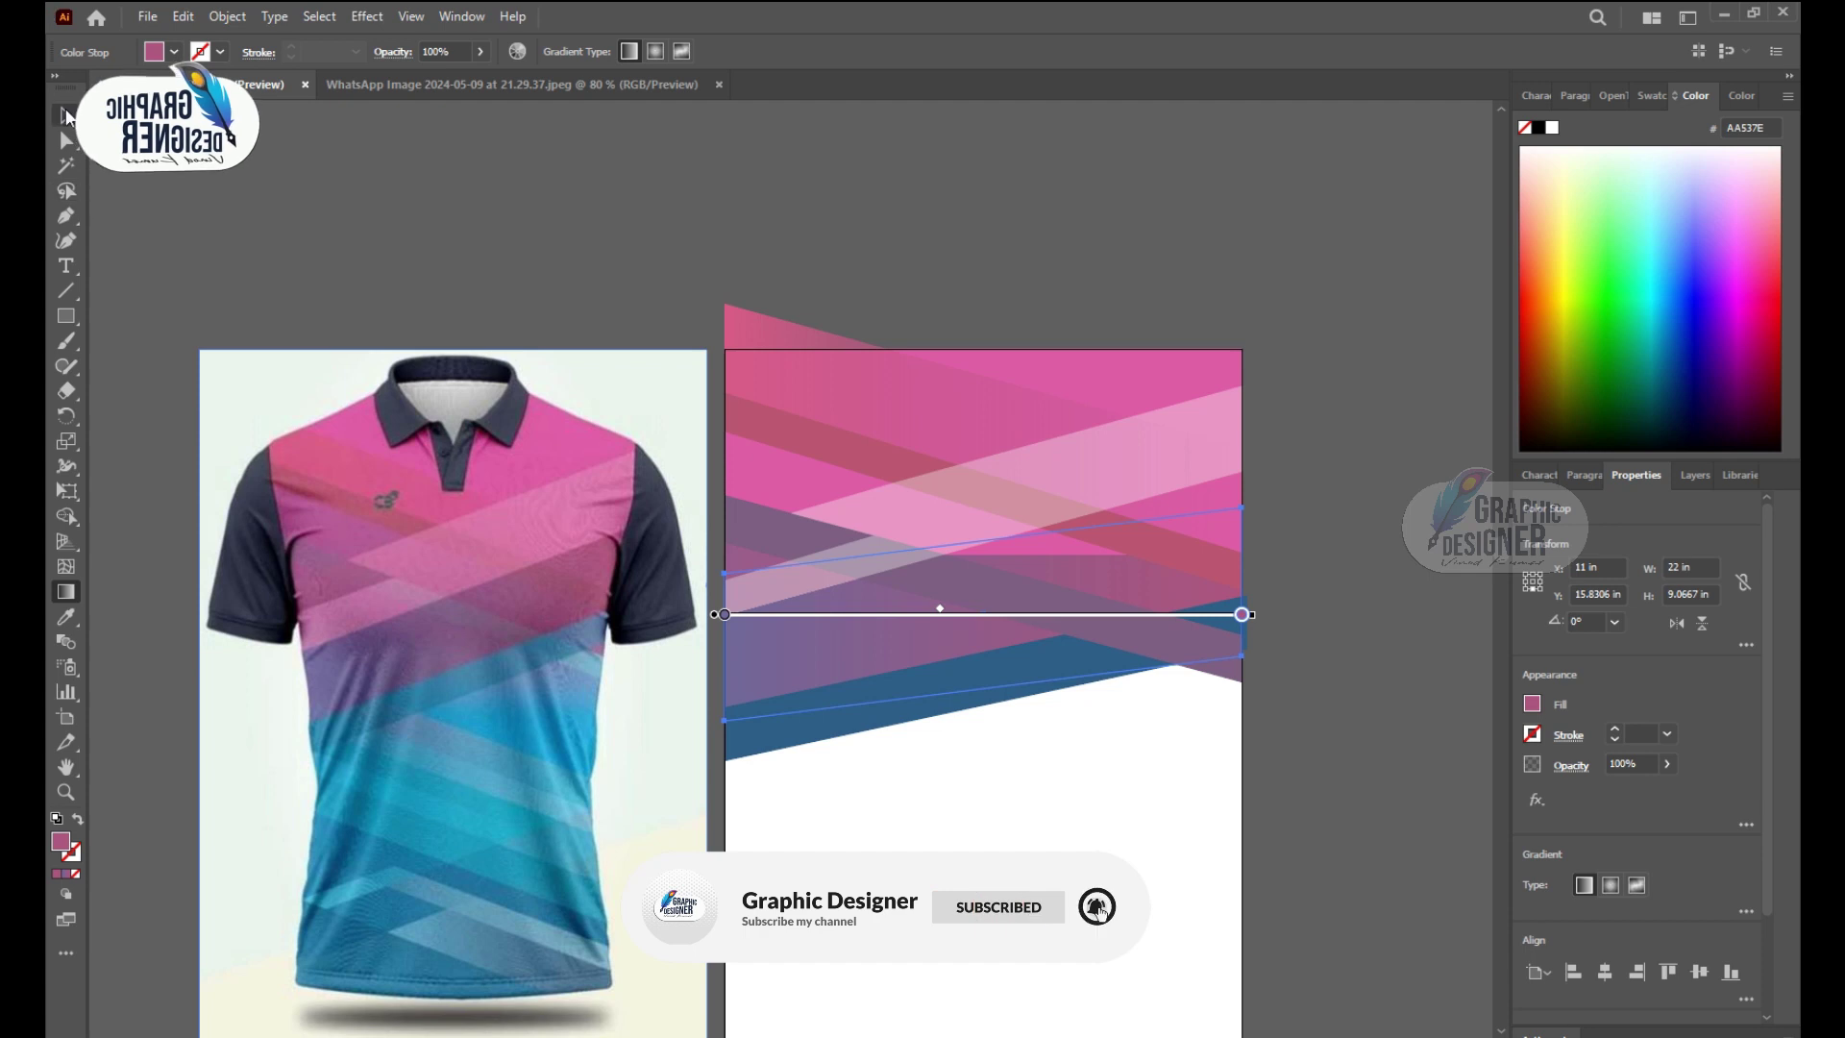
{"action": "left_click", "coordinate": [66, 116]}
Step: Give the upper band a shirt-sampled pink gradient stop at 50% opacity
{"action": "left_click", "coordinate": [815, 449]}
{"action": "left_click", "coordinate": [462, 17]}
{"action": "left_click", "coordinate": [577, 546]}
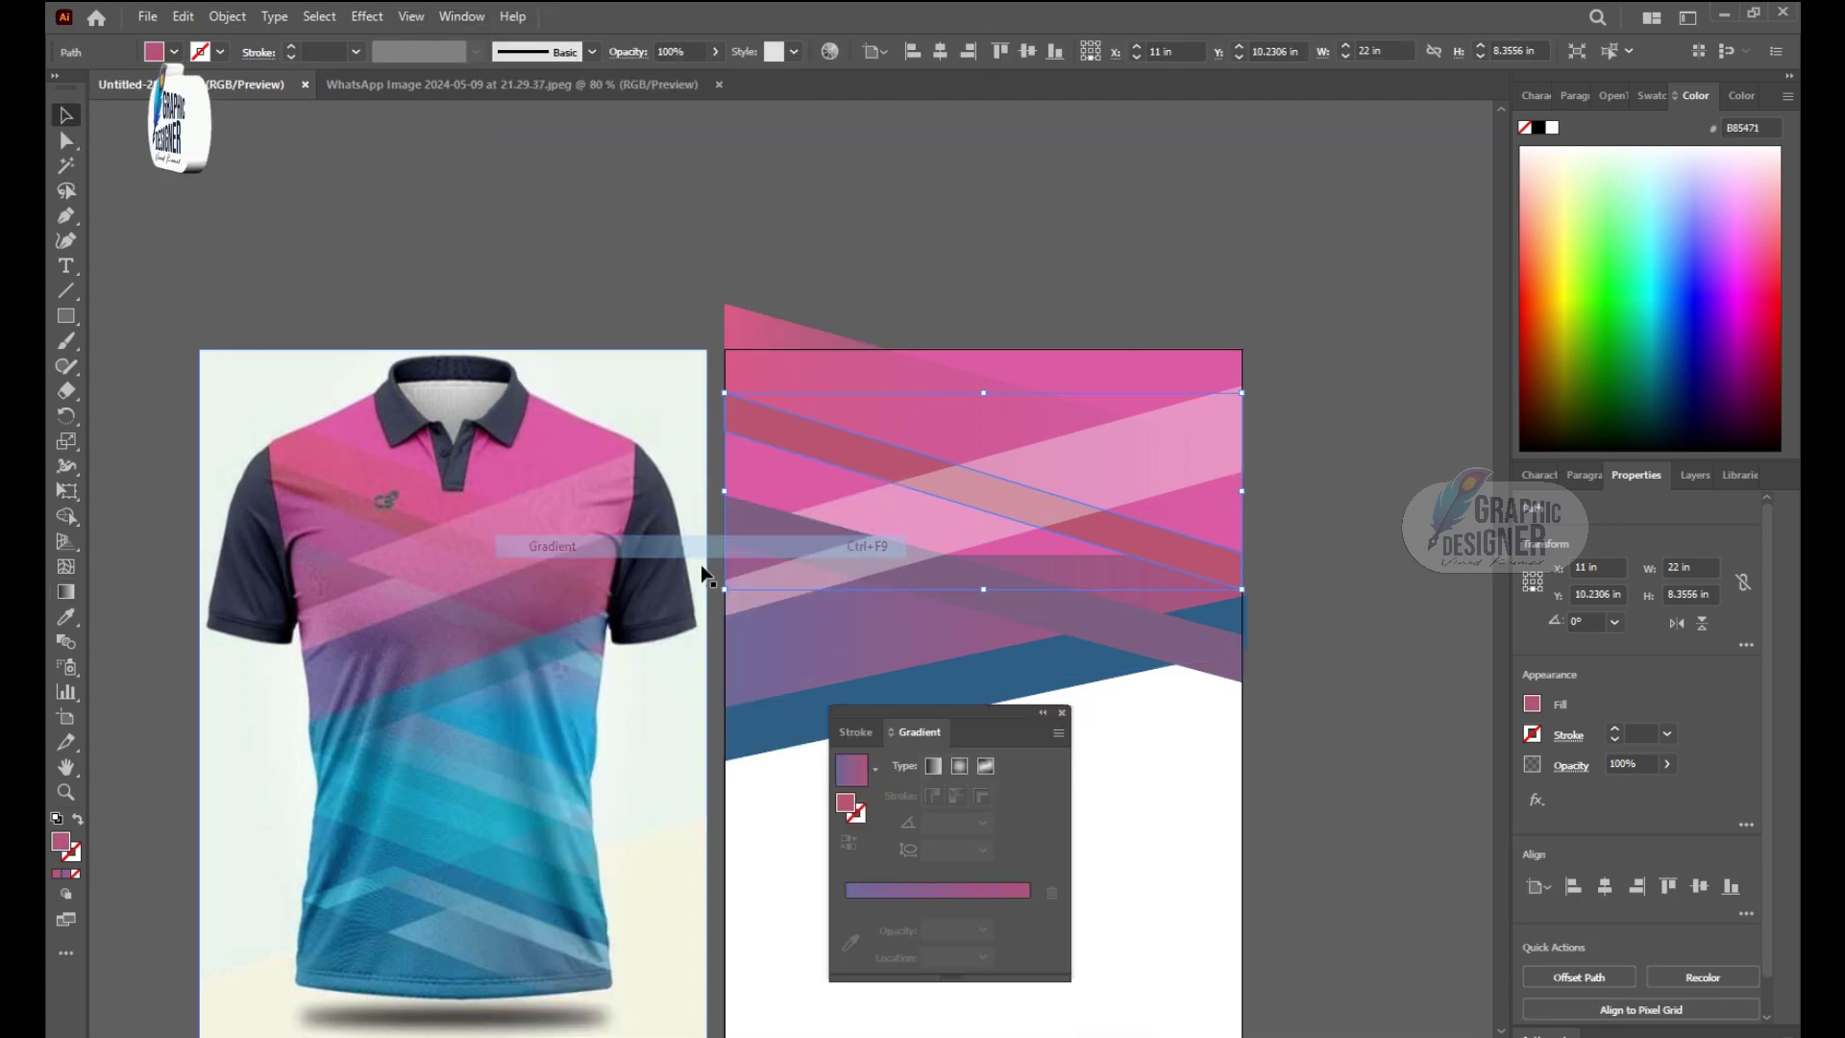
{"action": "left_click", "coordinate": [850, 771]}
{"action": "left_click", "coordinate": [850, 968]}
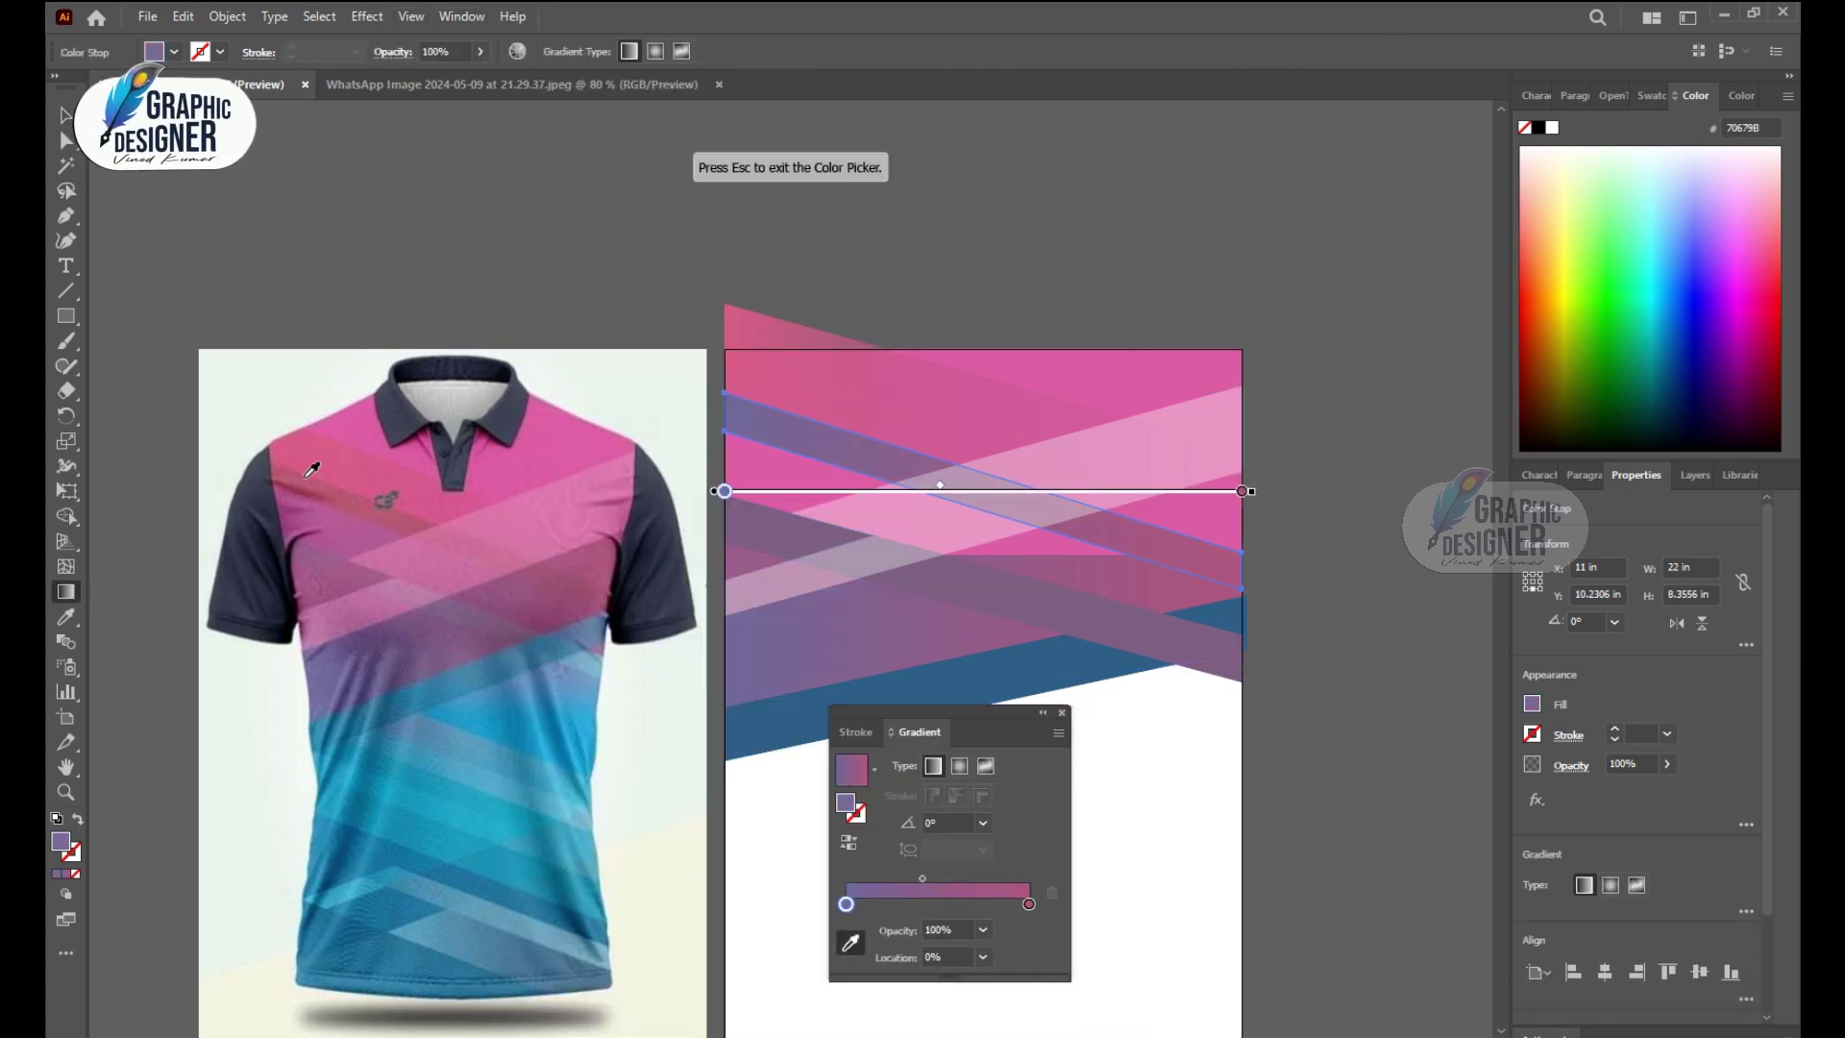
{"action": "left_click", "coordinate": [838, 944]}
{"action": "left_click", "coordinate": [565, 581]}
{"action": "left_click", "coordinate": [982, 929]}
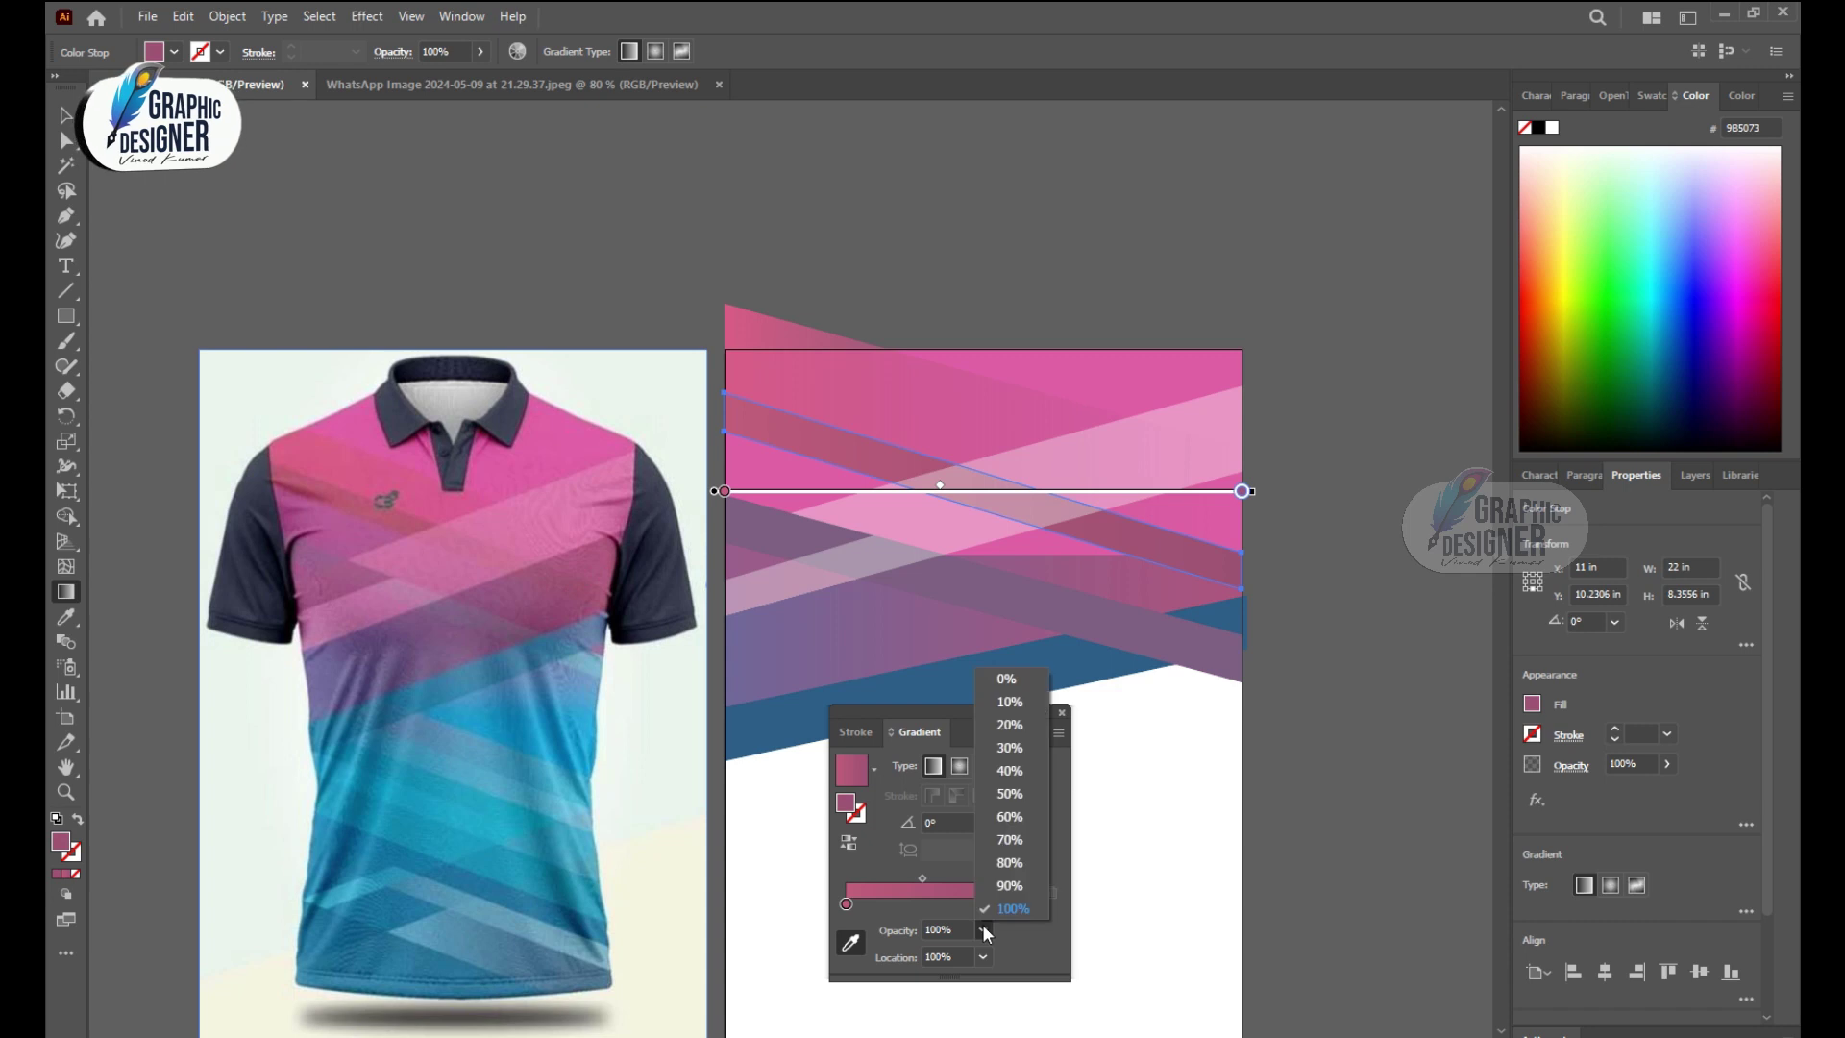
{"action": "left_click", "coordinate": [1005, 793]}
{"action": "left_click", "coordinate": [982, 929]}
{"action": "left_click", "coordinate": [1061, 713]}
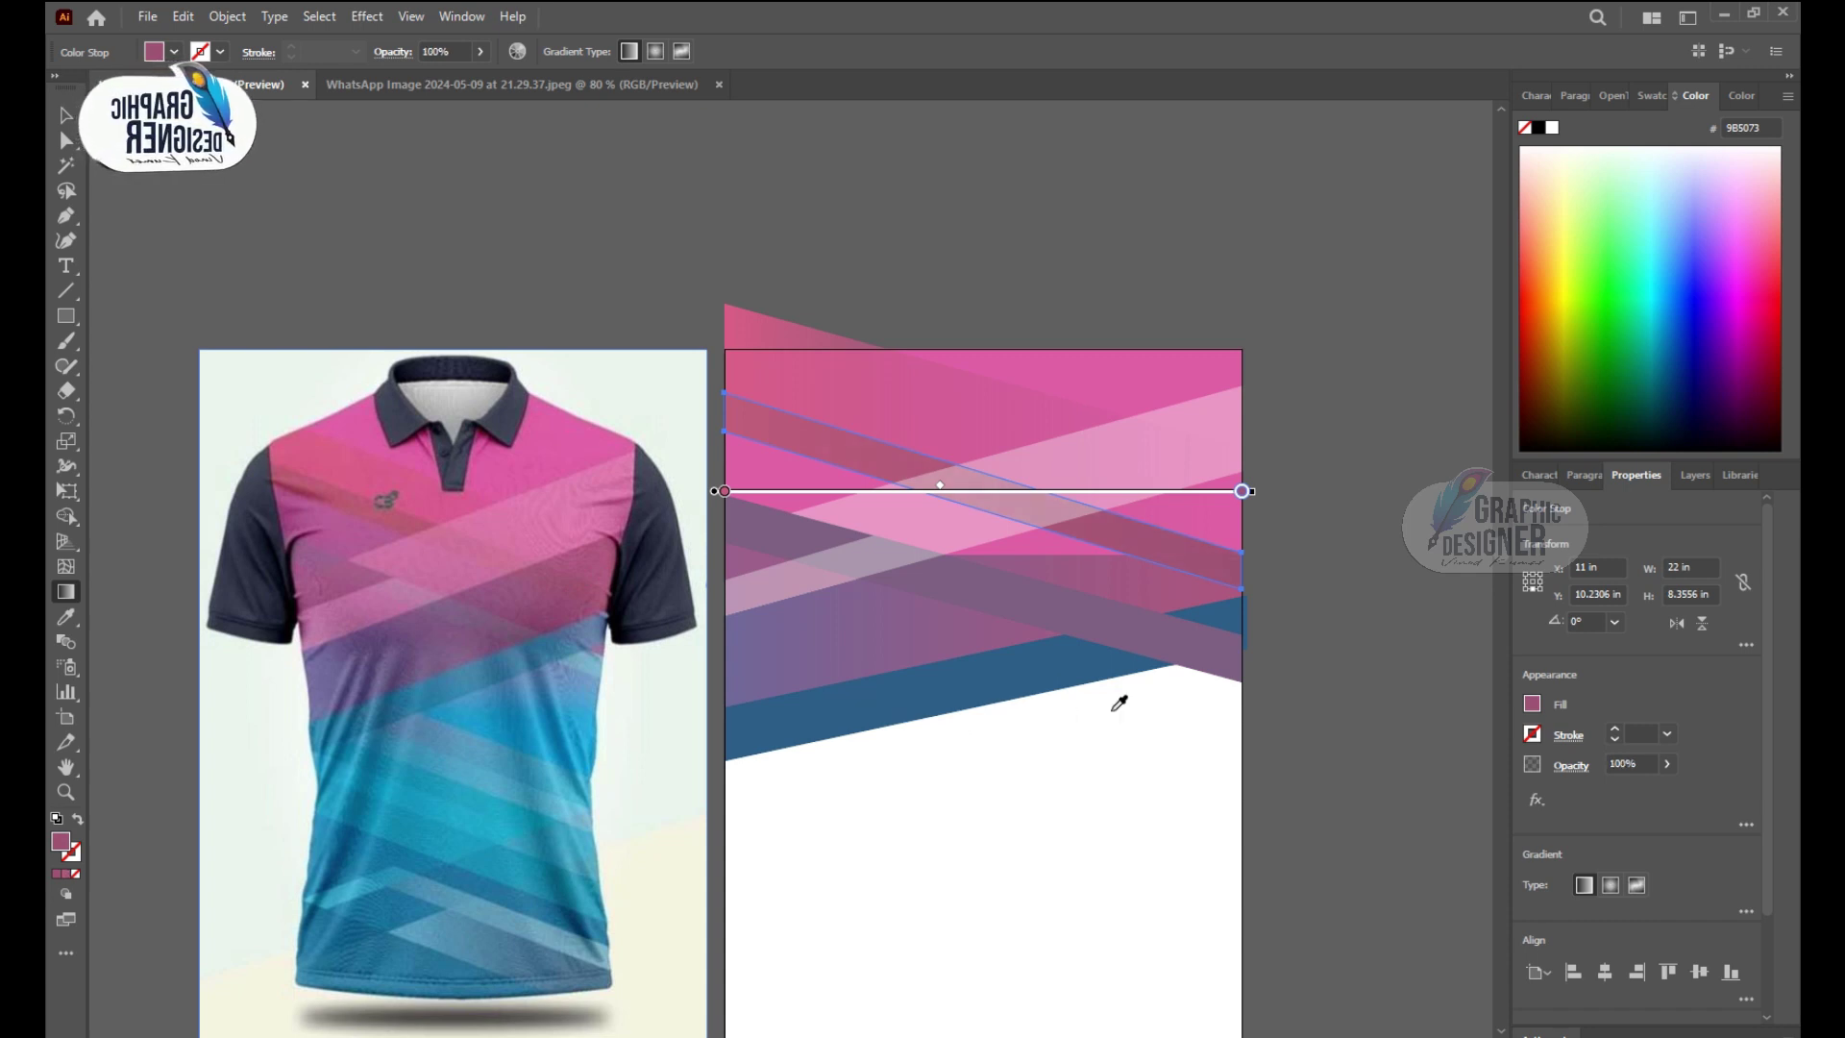
Step: Clear the selection, briefly selecting and deselecting a pink stripe
{"action": "left_click", "coordinate": [66, 115]}
{"action": "left_click", "coordinate": [964, 255]}
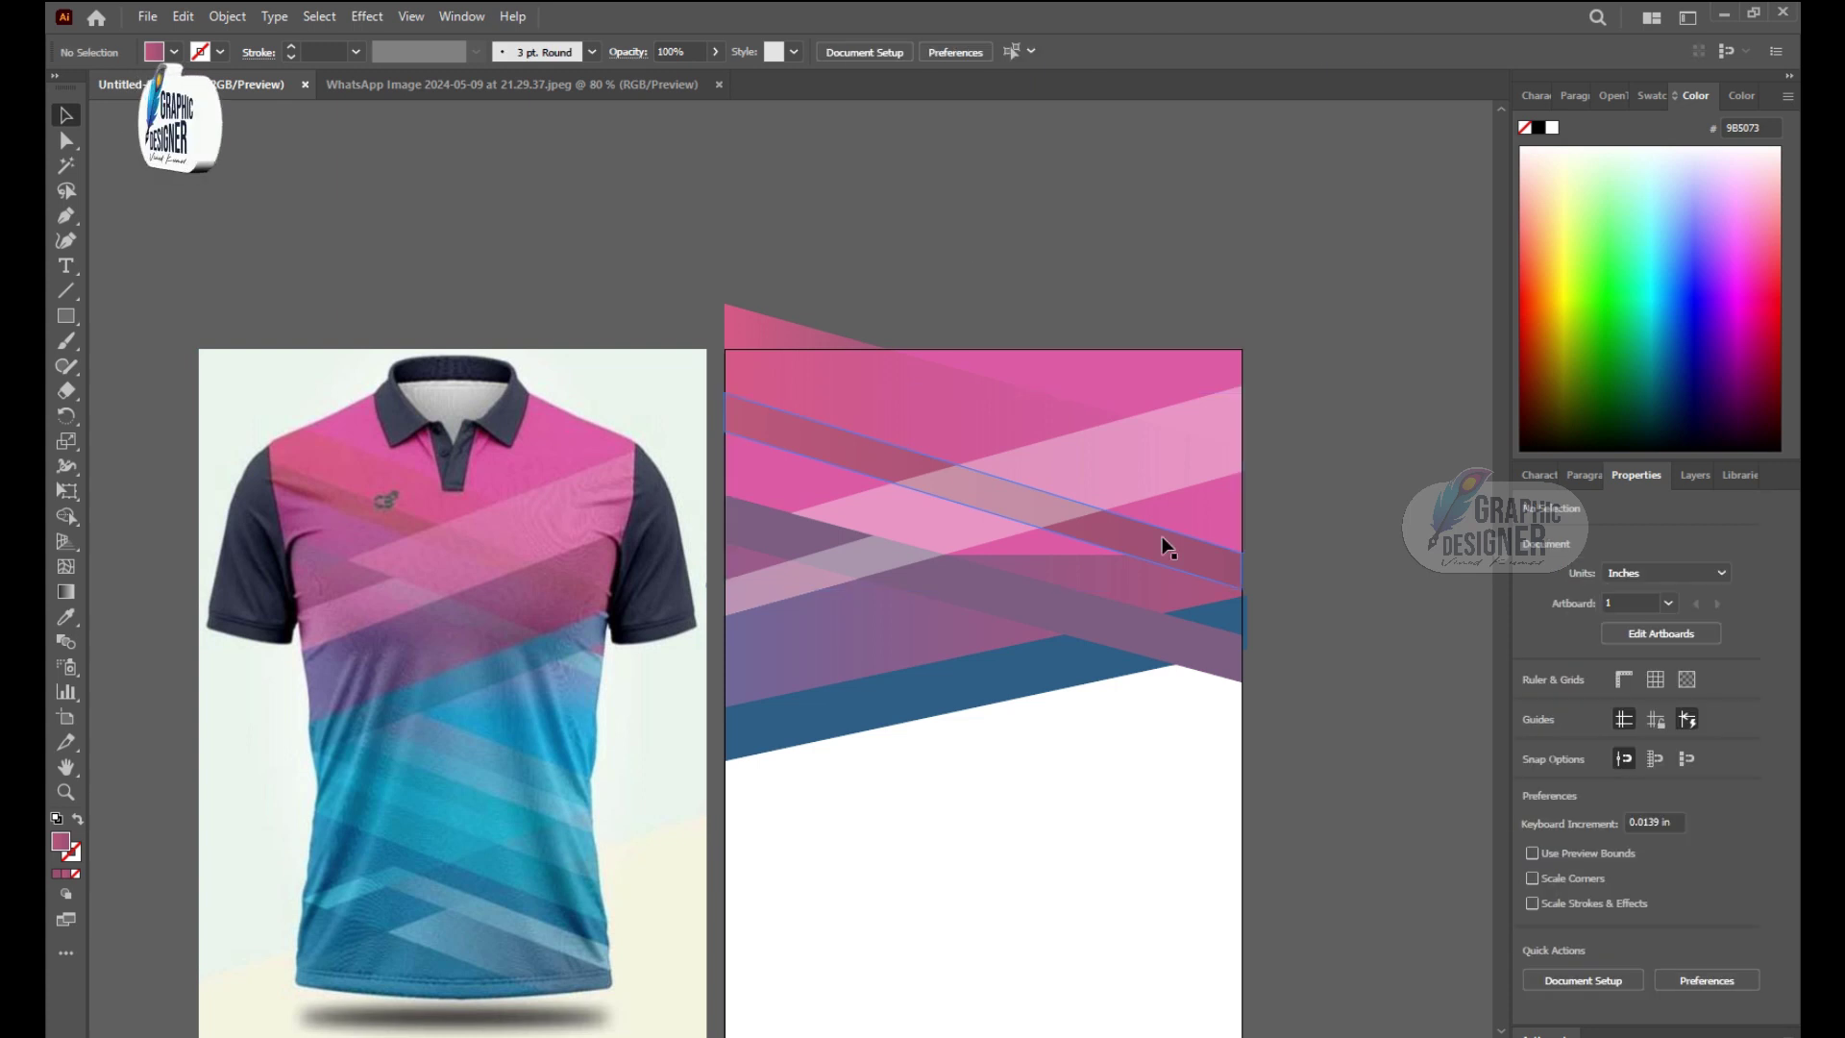
{"action": "left_click", "coordinate": [1165, 547]}
{"action": "left_click", "coordinate": [993, 269]}
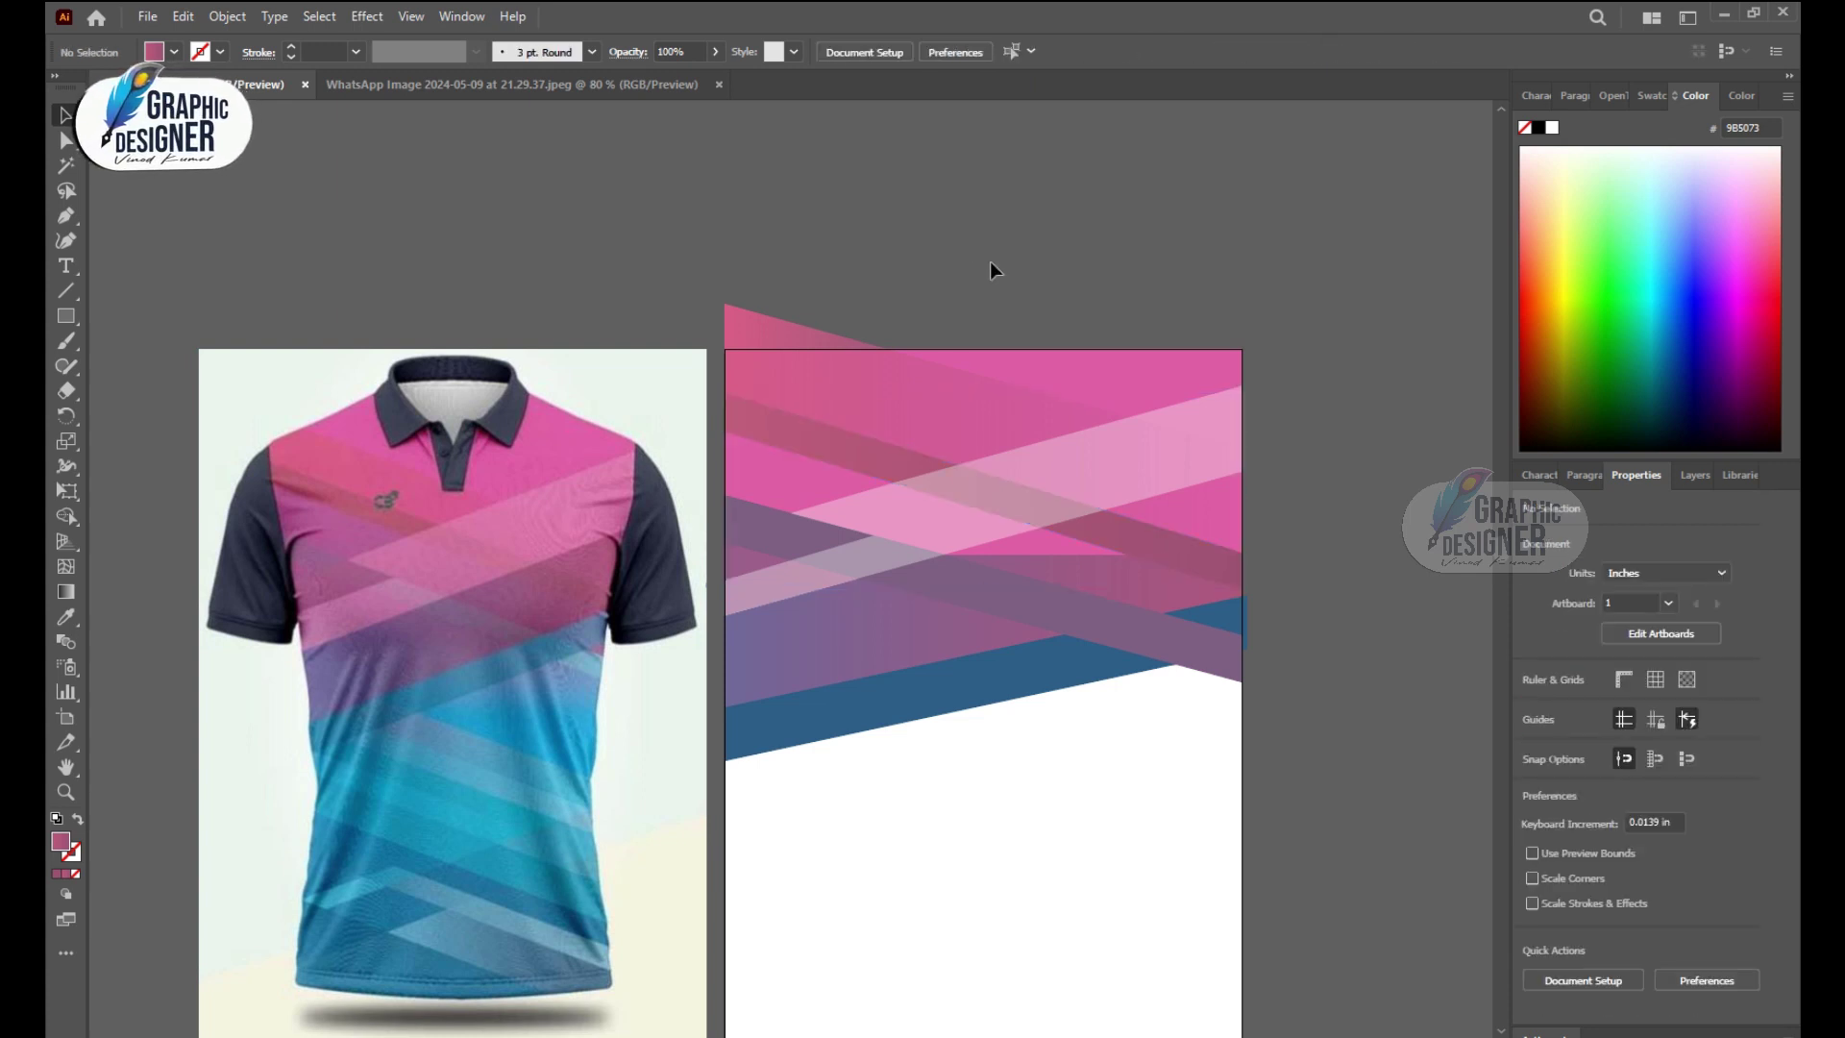
Step: Duplicate the top pink stripe lower down on the panel
{"action": "left_click", "coordinate": [806, 365]}
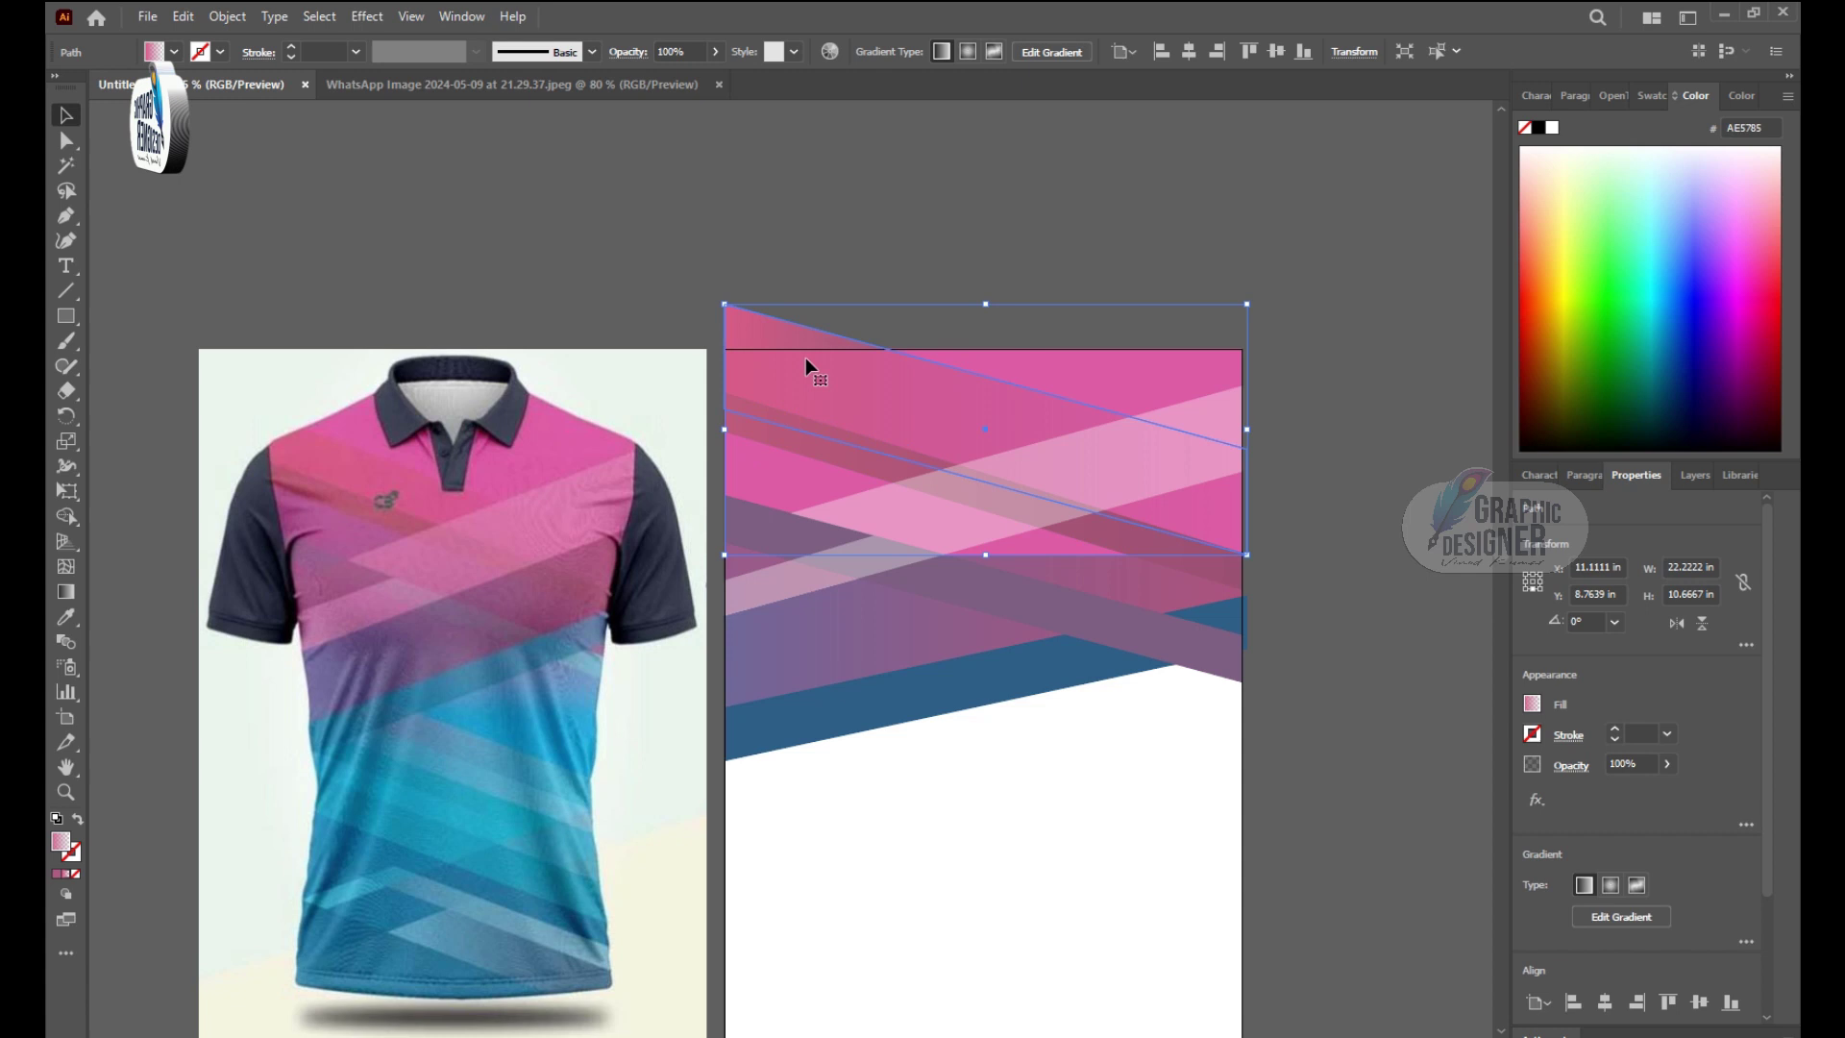
{"action": "left_click_drag", "start_coordinate": [830, 386], "coordinate": [822, 529]}
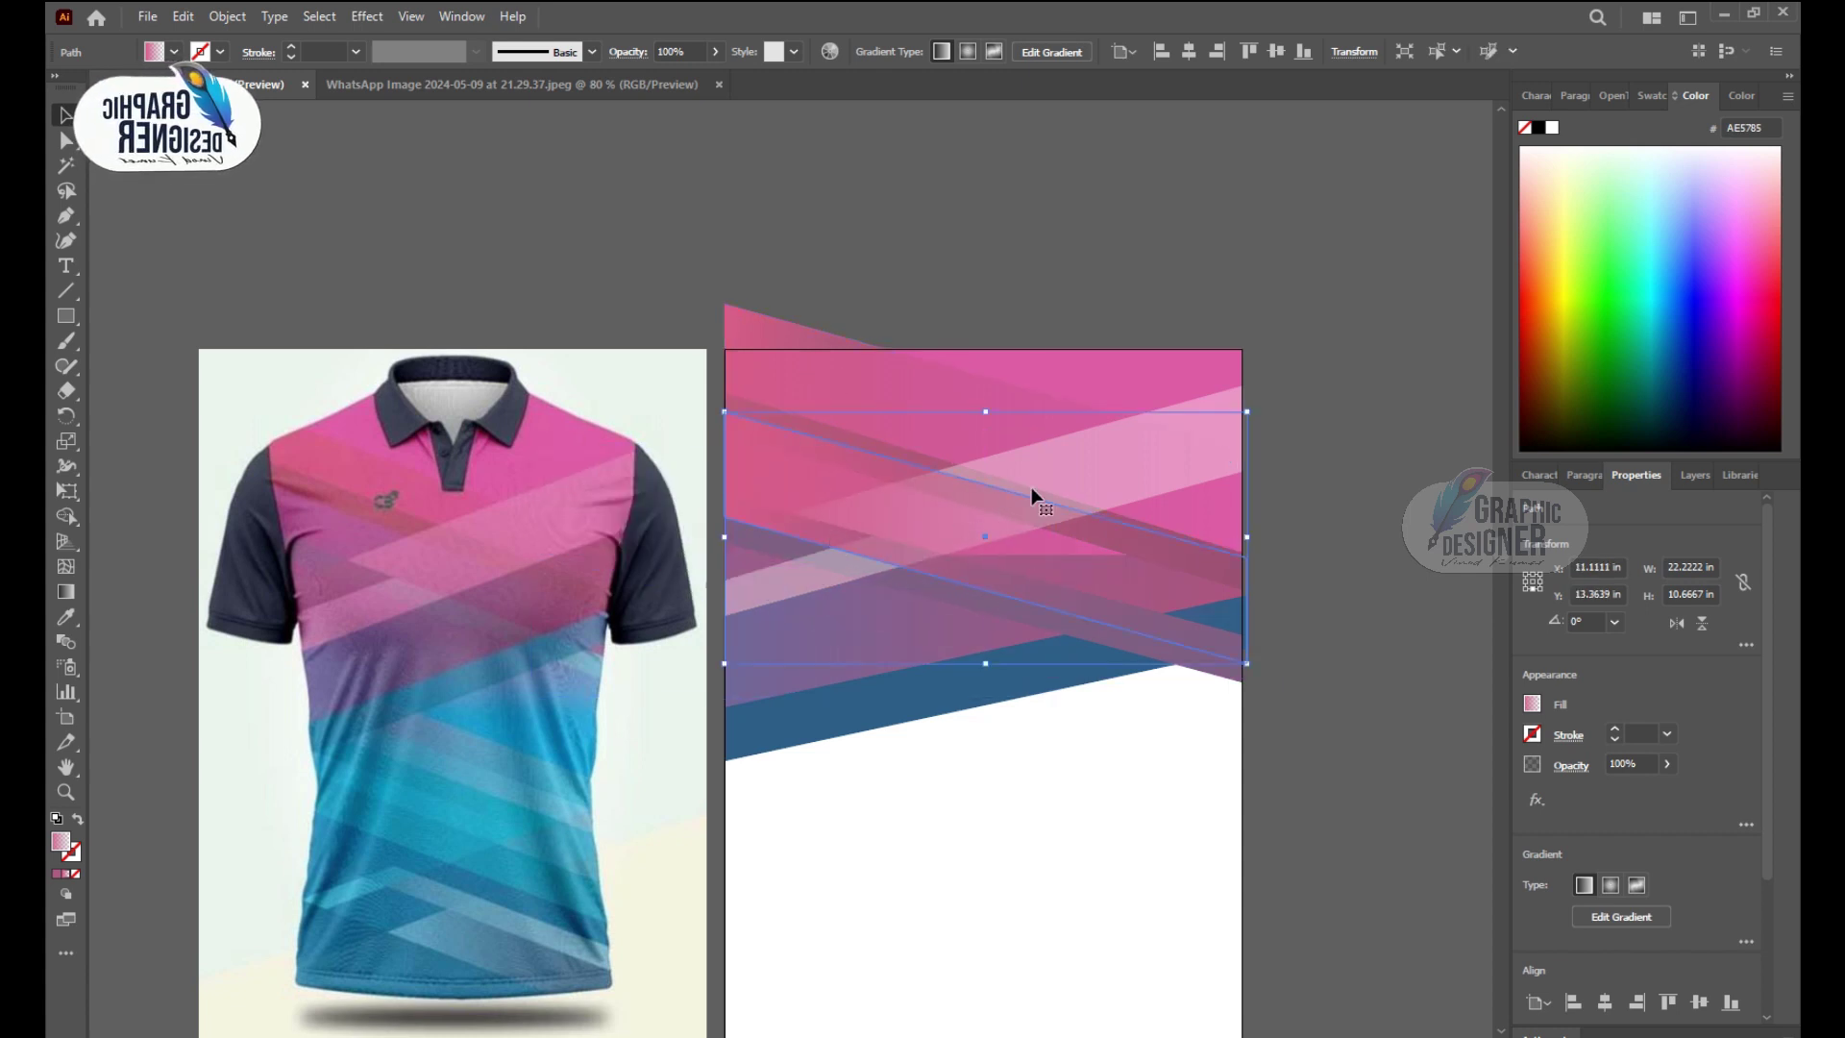
{"action": "left_click", "coordinate": [954, 597], "text": "shift"}
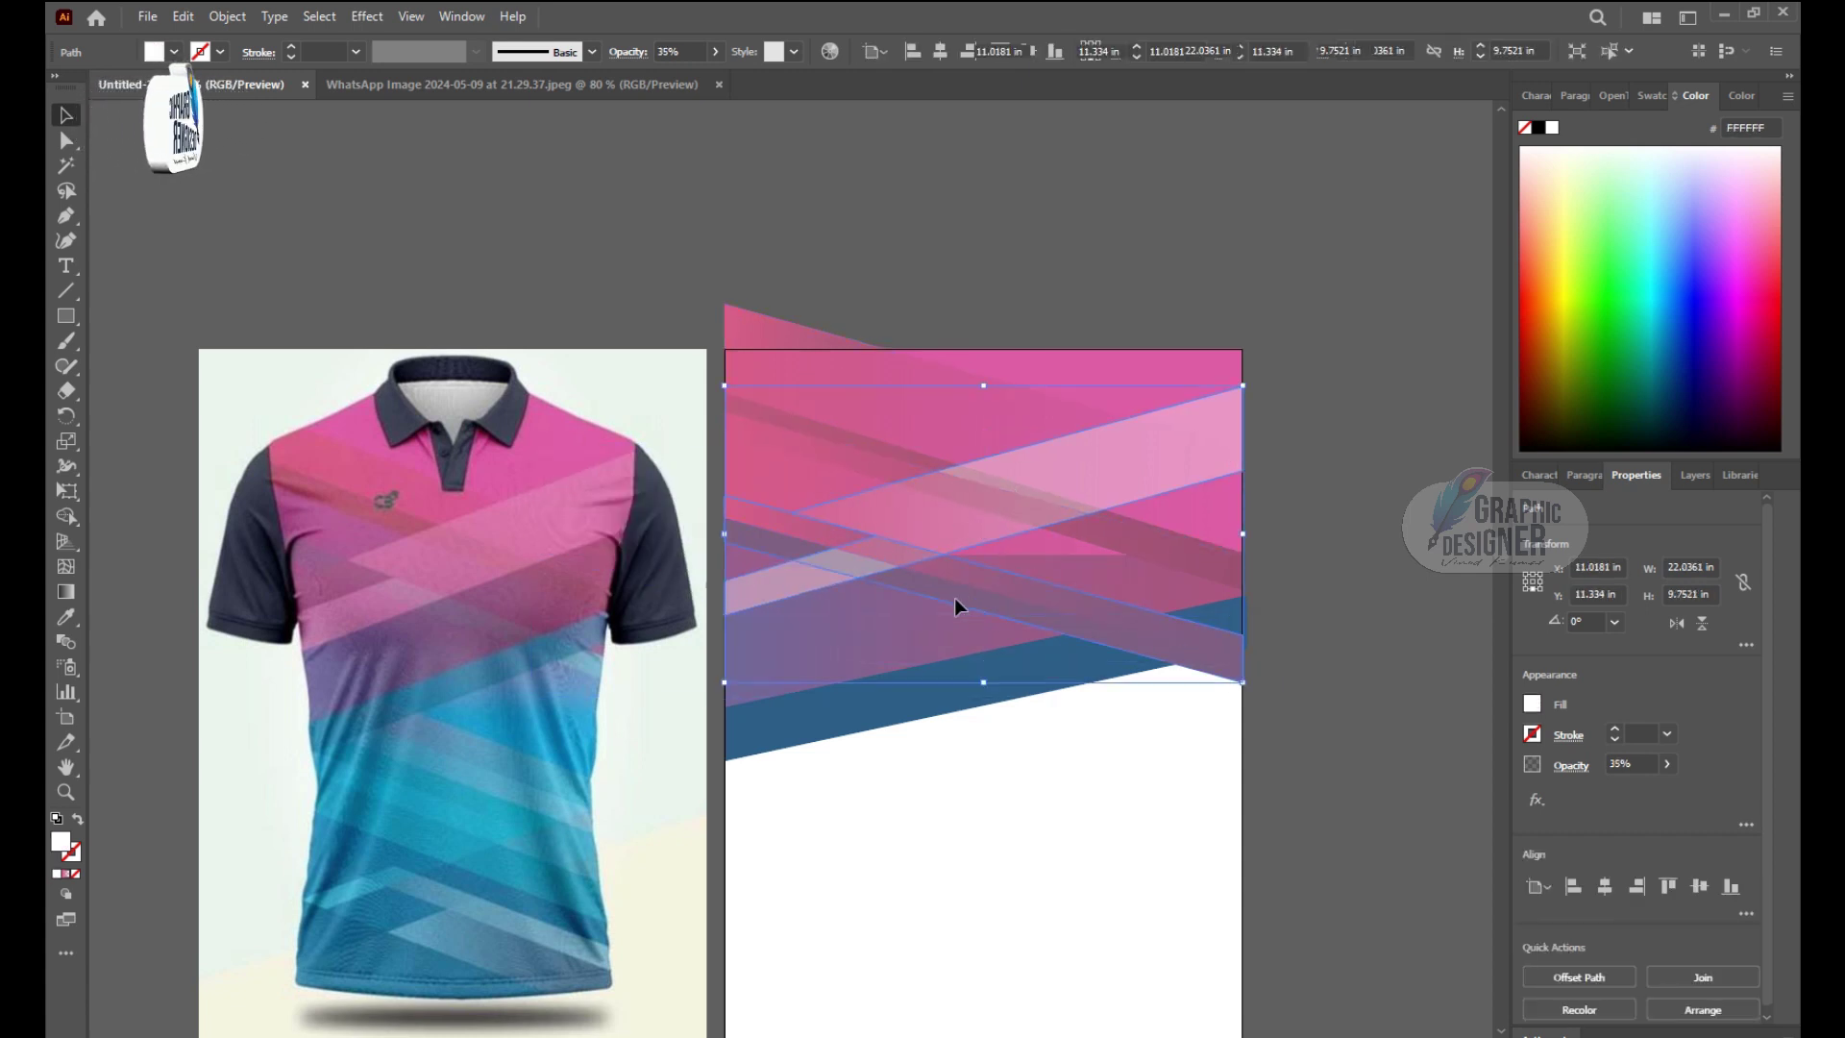
{"action": "right_click", "coordinate": [1140, 527]}
{"action": "left_click", "coordinate": [1385, 661]}
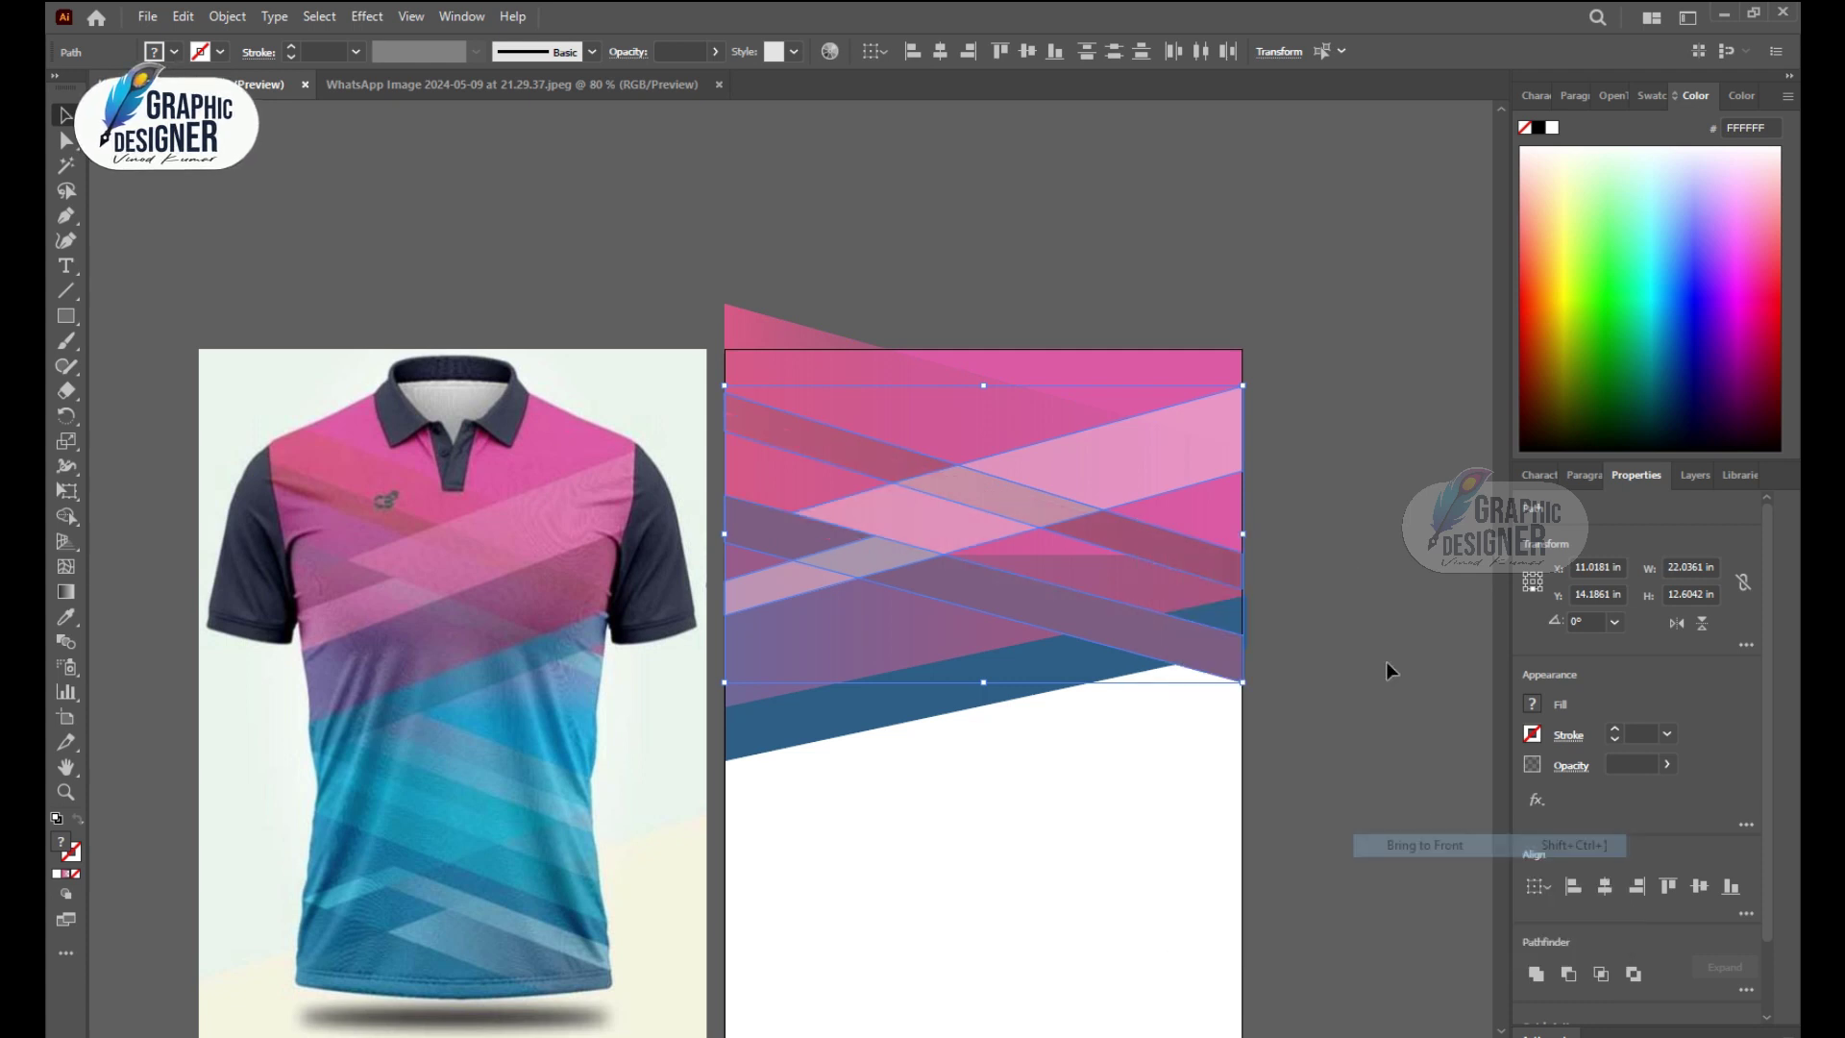
Step: Replace the lower stripe copy's gradient with a solid pink fill
{"action": "left_click", "coordinate": [761, 469]}
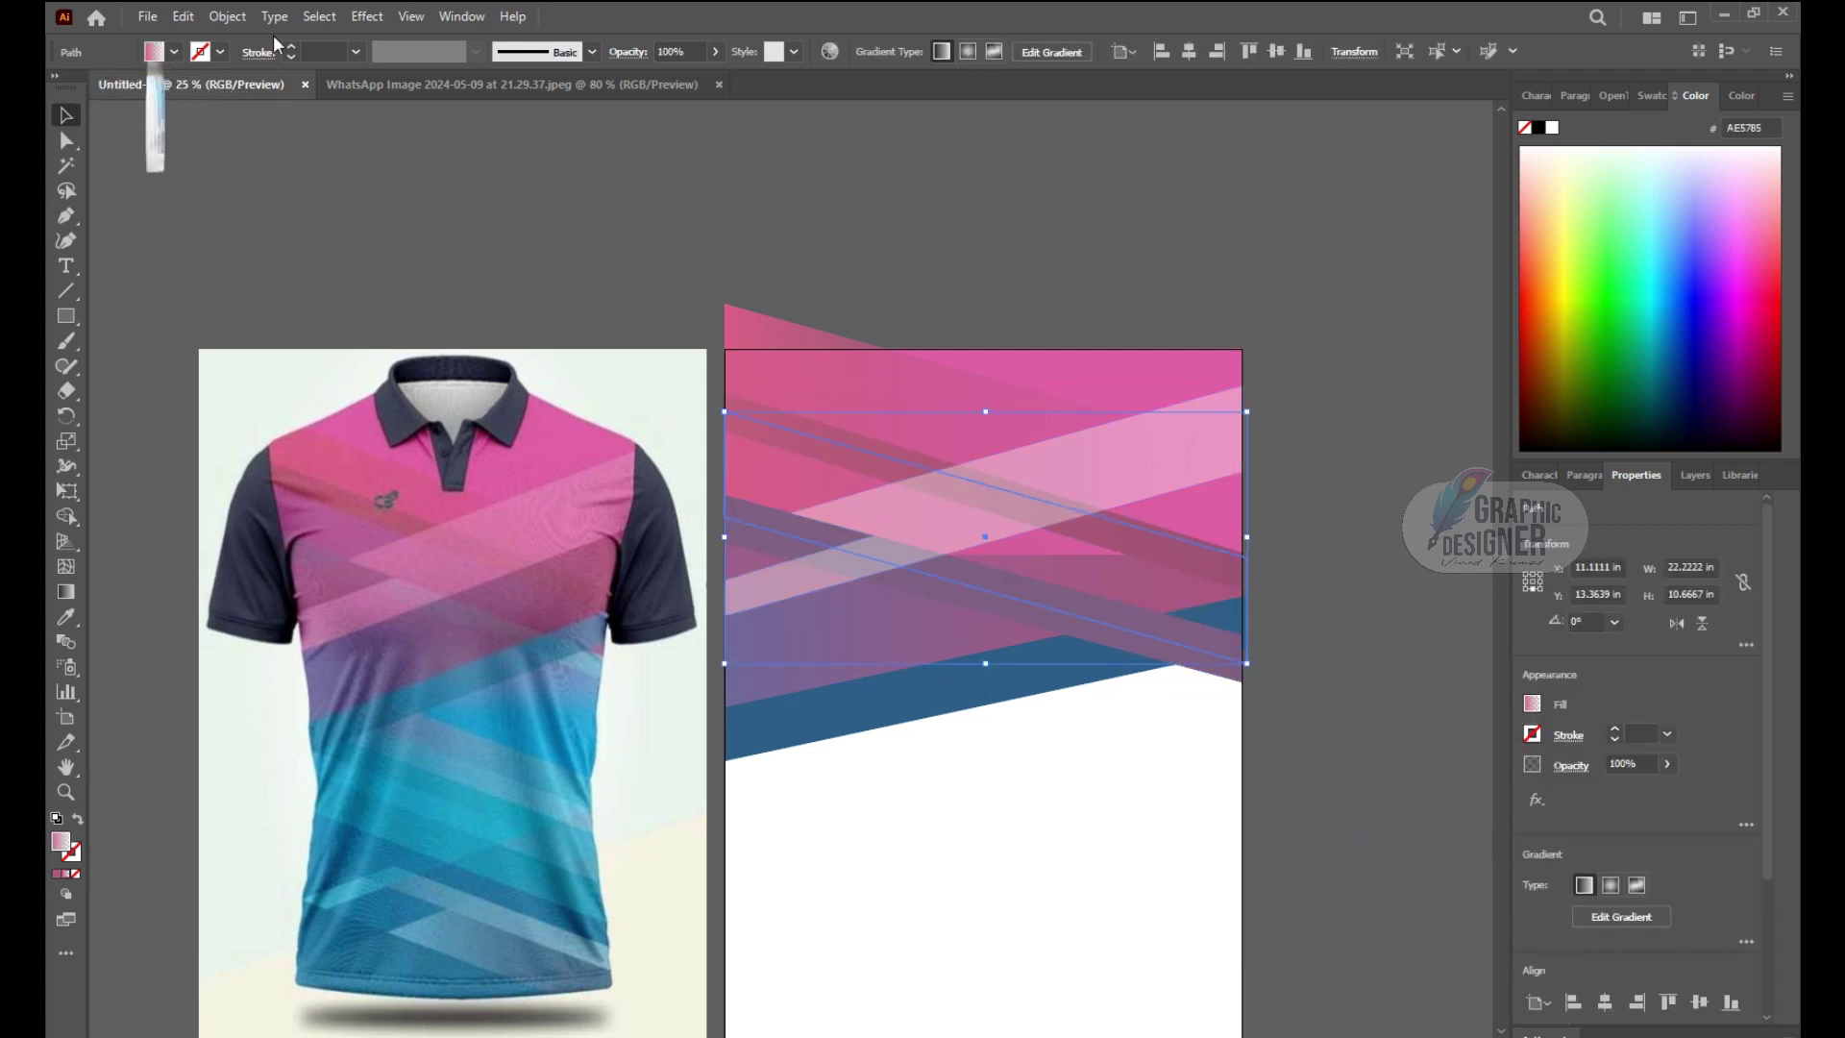
{"action": "left_click", "coordinate": [58, 875]}
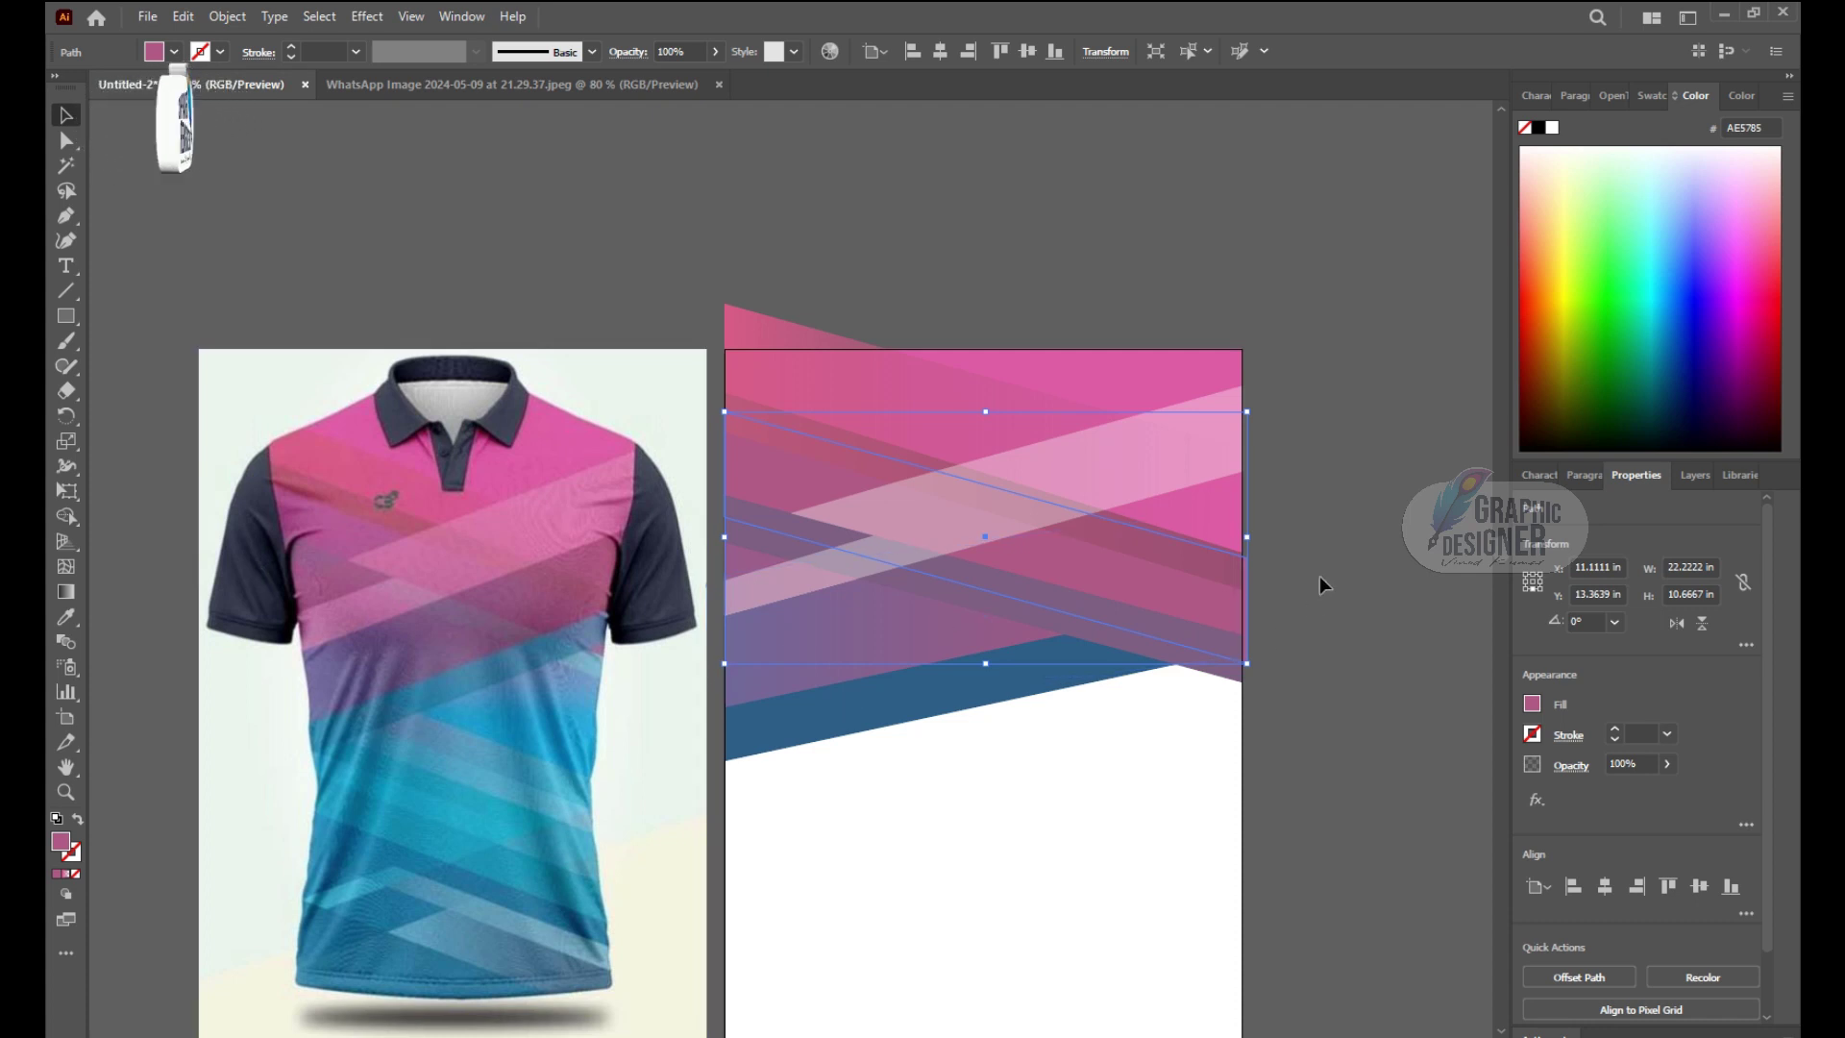
{"action": "left_click", "coordinate": [1168, 636]}
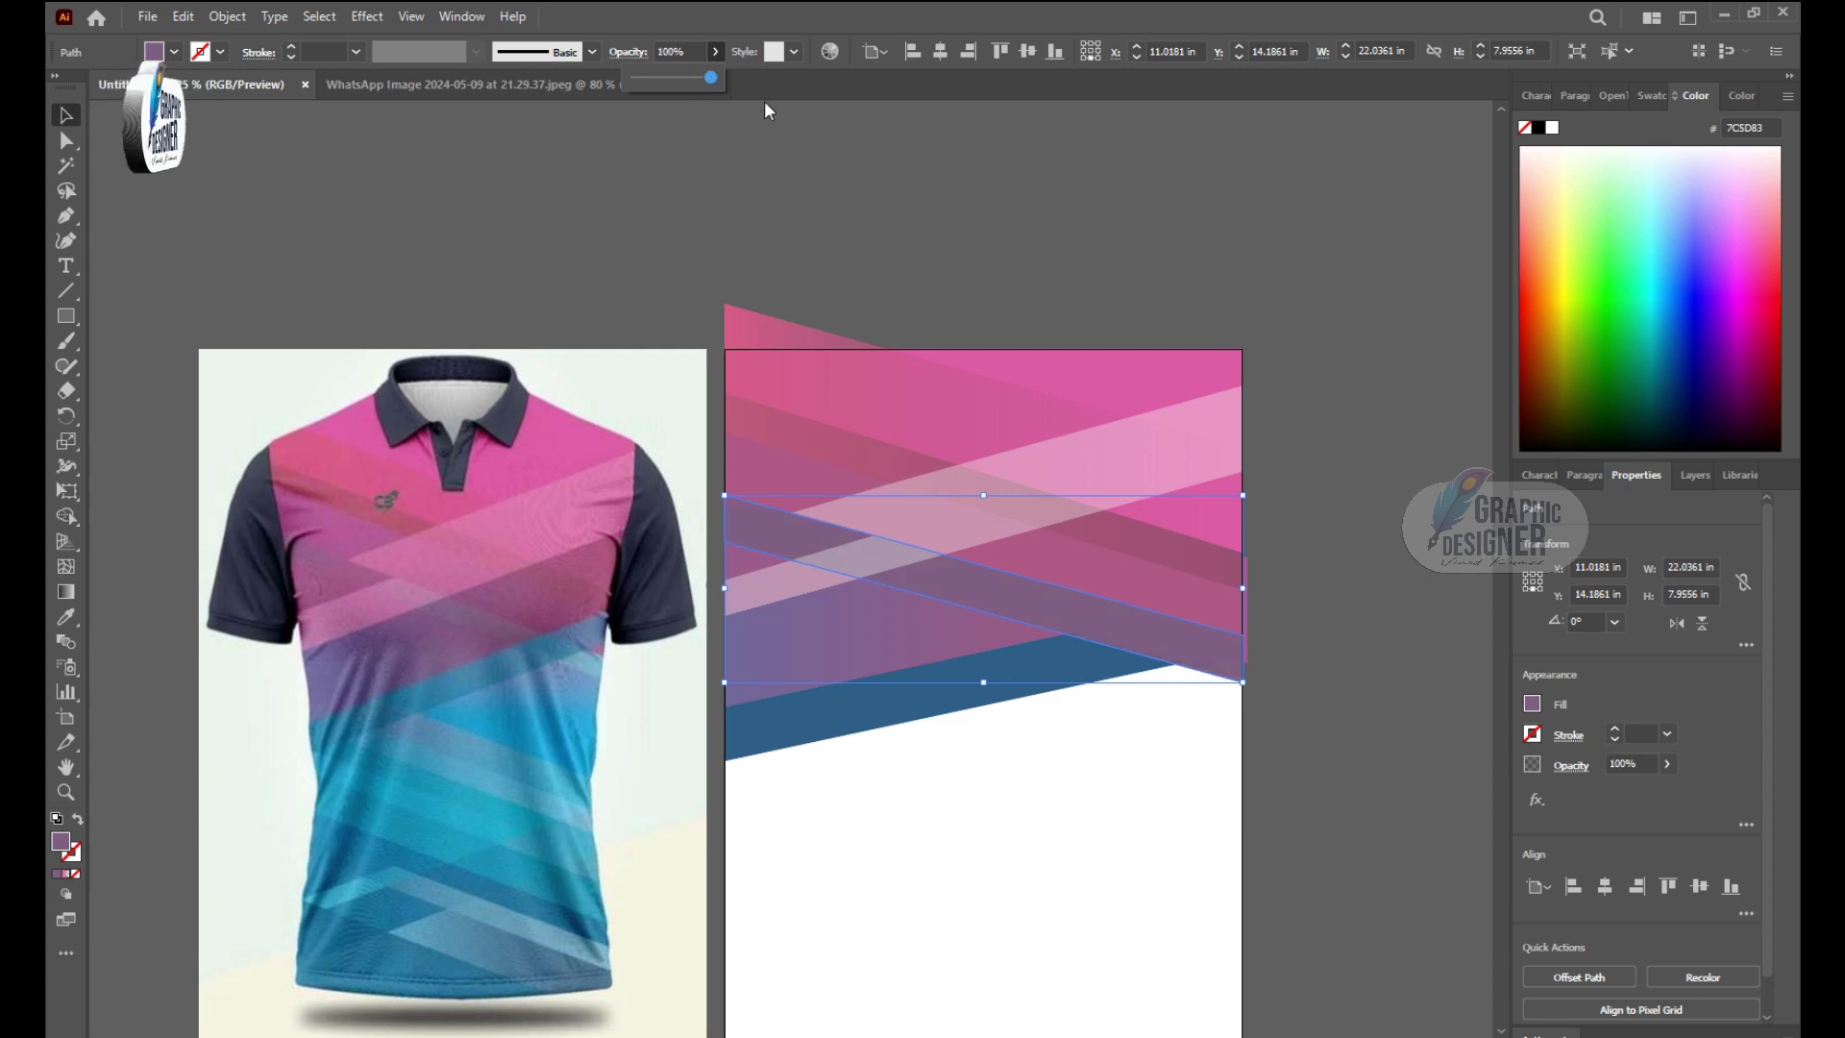
{"action": "left_click", "coordinate": [924, 246]}
{"action": "scroll", "coordinate": [925, 246], "scroll_direction": "down", "scroll_amount": 1}
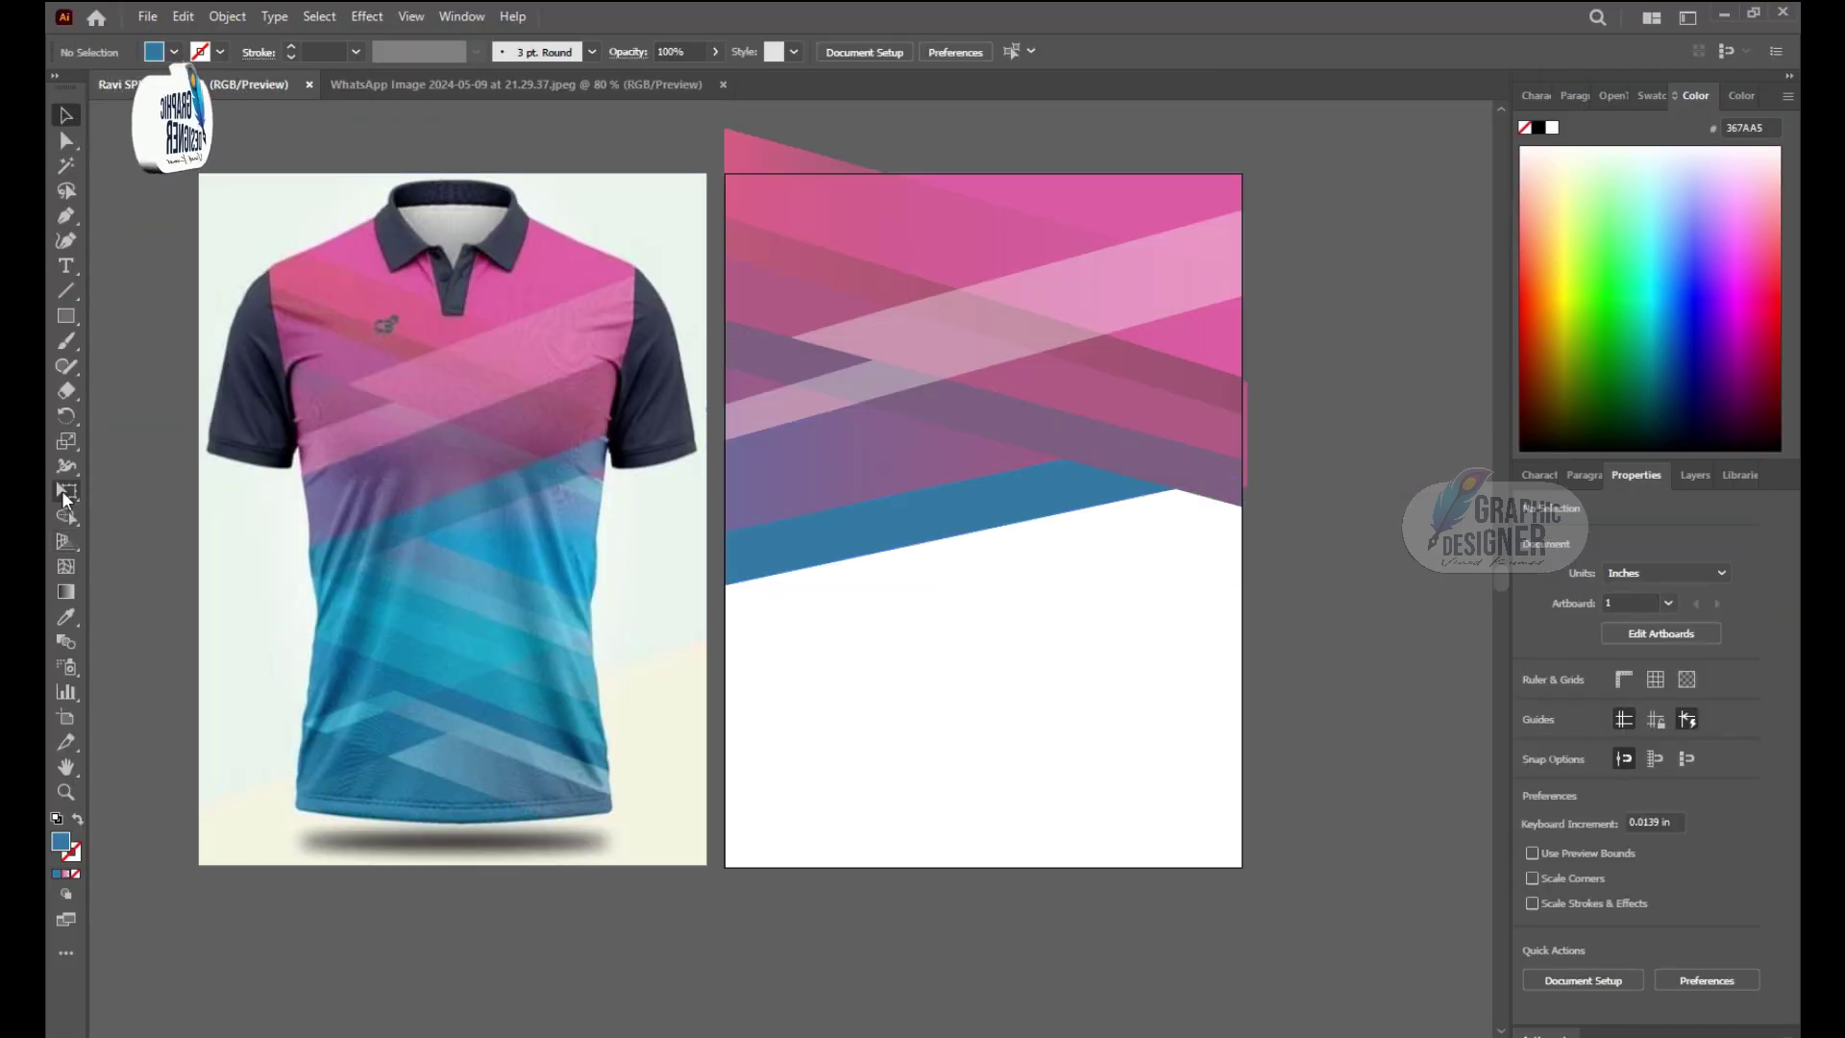
Step: Draw a band rectangle across the panel and fill it with a blue sampled from the shirt
{"action": "key", "text": "backslash"}
{"action": "mouse_move", "coordinate": [725, 620]}
{"action": "left_mouse_down"}
{"action": "mouse_move", "coordinate": [870, 659]}
{"action": "mouse_move", "coordinate": [1234, 681]}
{"action": "left_mouse_up"}
{"action": "key", "text": "Delete"}
{"action": "key", "text": "m"}
{"action": "mouse_move", "coordinate": [726, 618]}
{"action": "left_mouse_down"}
{"action": "mouse_move", "coordinate": [973, 652]}
{"action": "mouse_move", "coordinate": [1243, 658]}
{"action": "left_mouse_up"}
{"action": "key", "text": "i"}
{"action": "left_click", "coordinate": [465, 548]}
Step: Duplicate the band directly below and recolour the copy with a brighter shirt blue
{"action": "key", "text": "v"}
{"action": "mouse_move", "coordinate": [884, 642]}
{"action": "left_mouse_down"}
{"action": "mouse_move", "coordinate": [884, 683]}
{"action": "mouse_move", "coordinate": [943, 724]}
{"action": "left_mouse_up"}
{"action": "left_click", "coordinate": [65, 616]}
{"action": "left_click", "coordinate": [457, 577]}
{"action": "left_click", "coordinate": [65, 115]}
{"action": "left_click", "coordinate": [65, 616]}
{"action": "left_click", "coordinate": [442, 602]}
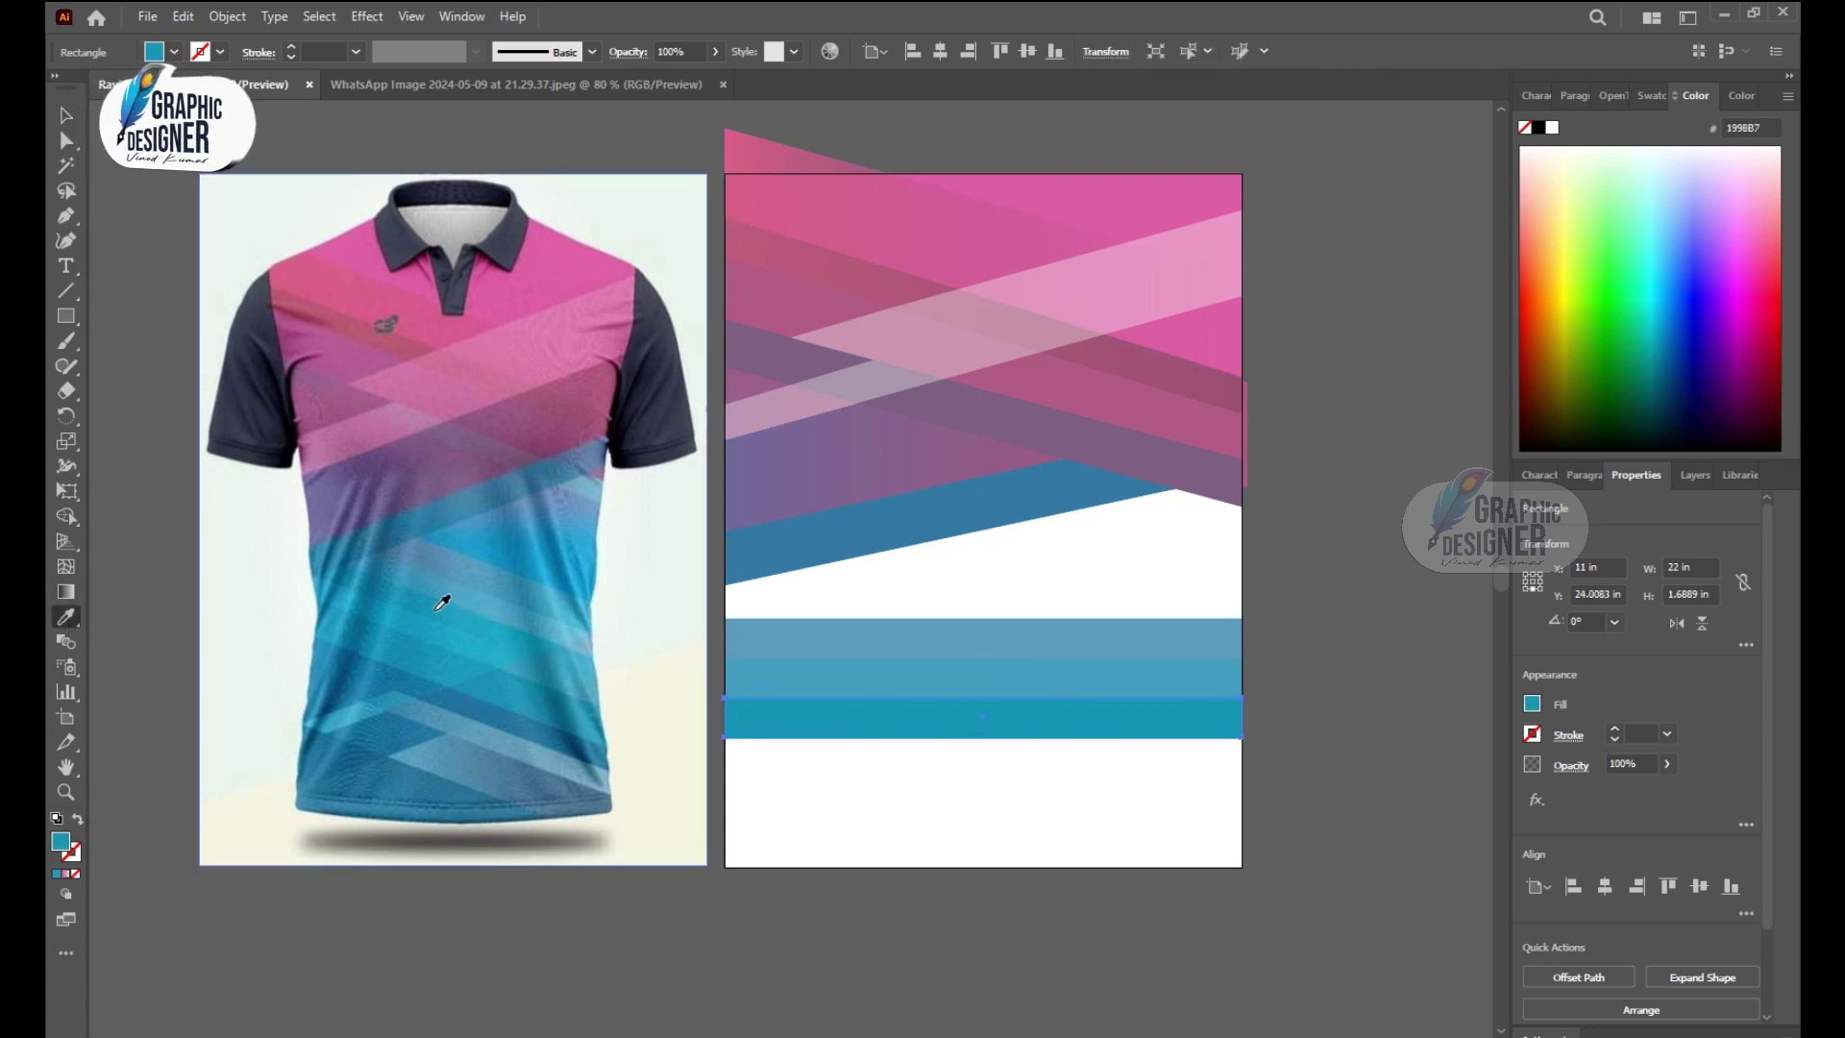
{"action": "left_click", "coordinate": [65, 115]}
Step: Add two more band copies below, recoloured with other shirt blues including a darker one
{"action": "left_click_drag", "start_coordinate": [809, 727], "coordinate": [809, 766]}
{"action": "left_click", "coordinate": [65, 616]}
{"action": "left_click", "coordinate": [646, 594]}
{"action": "left_click", "coordinate": [66, 115]}
{"action": "mouse_move", "coordinate": [894, 767]}
{"action": "left_mouse_down"}
{"action": "mouse_move", "coordinate": [903, 803]}
{"action": "mouse_move", "coordinate": [984, 832]}
{"action": "left_mouse_up"}
{"action": "left_click", "coordinate": [65, 616]}
{"action": "left_click", "coordinate": [432, 731]}
{"action": "left_click", "coordinate": [65, 116]}
Step: Shear all five blue bands into diagonal stripes and move them up under the pink
{"action": "key", "text": "ctrl+a"}
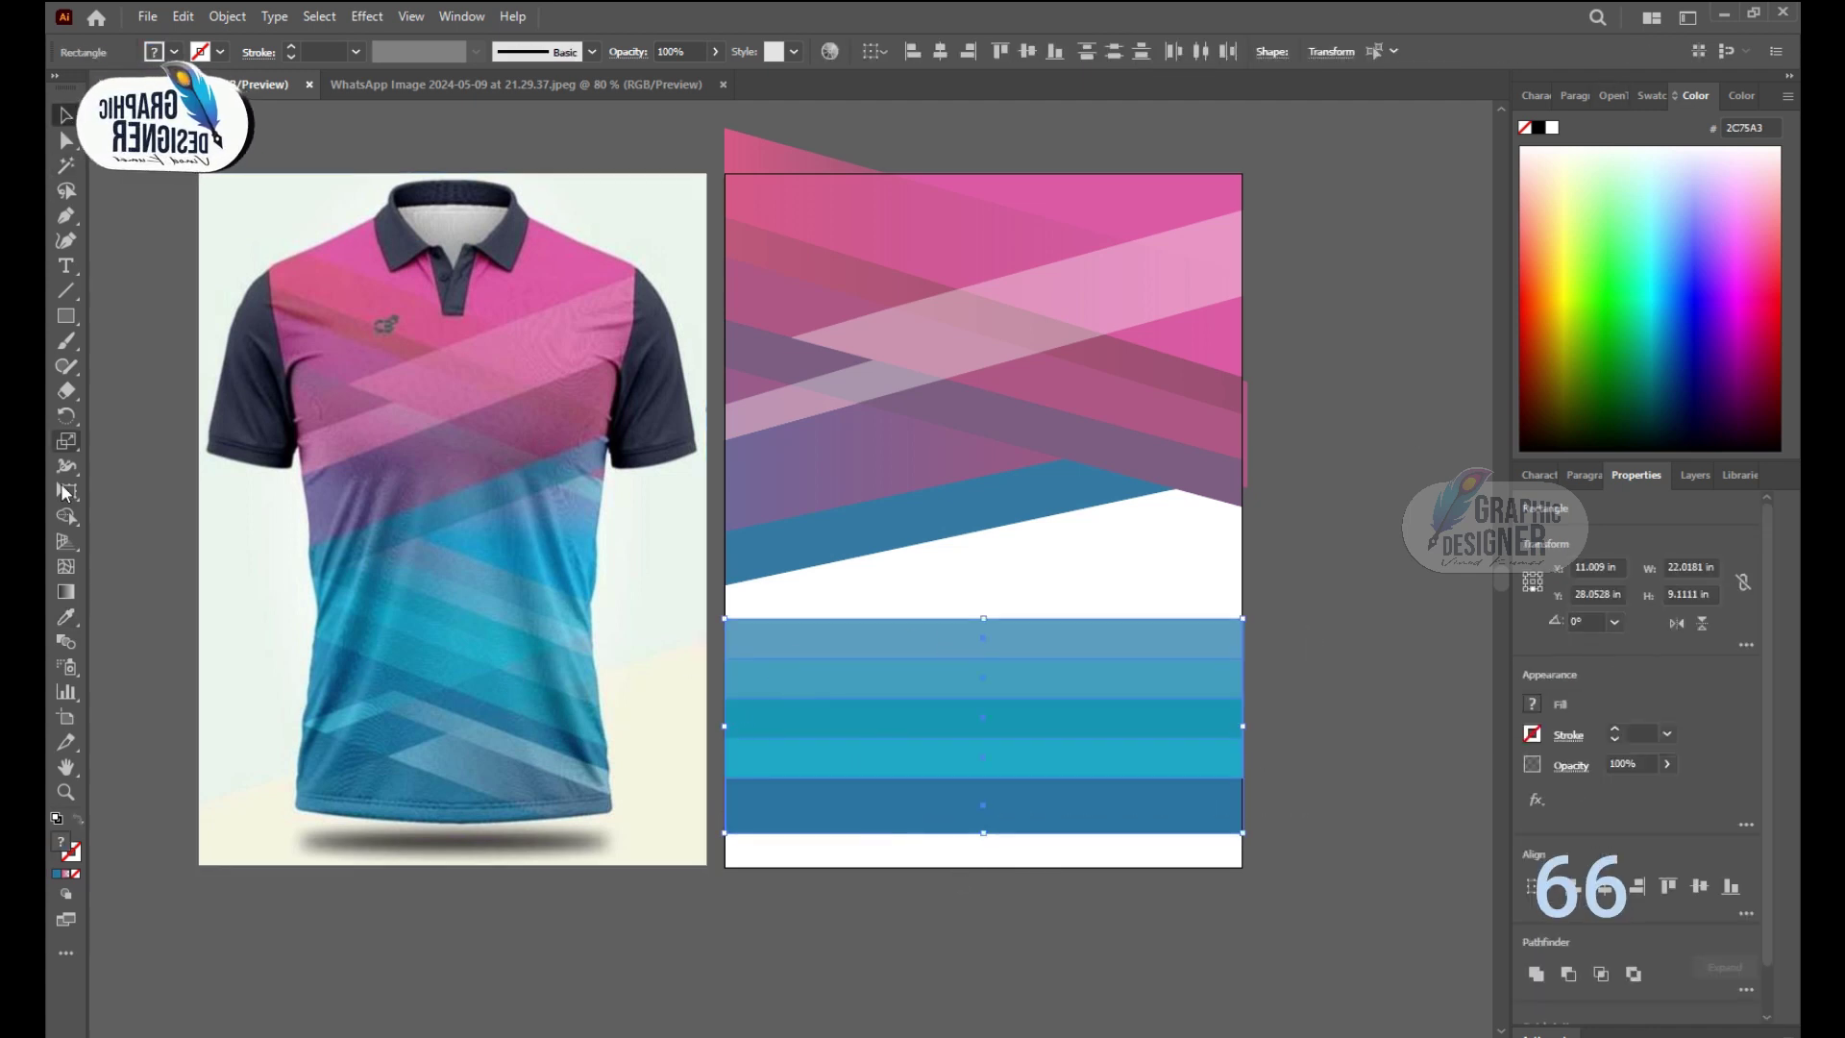
{"action": "key", "text": "e"}
{"action": "left_click_drag", "start_coordinate": [723, 725], "coordinate": [723, 546]}
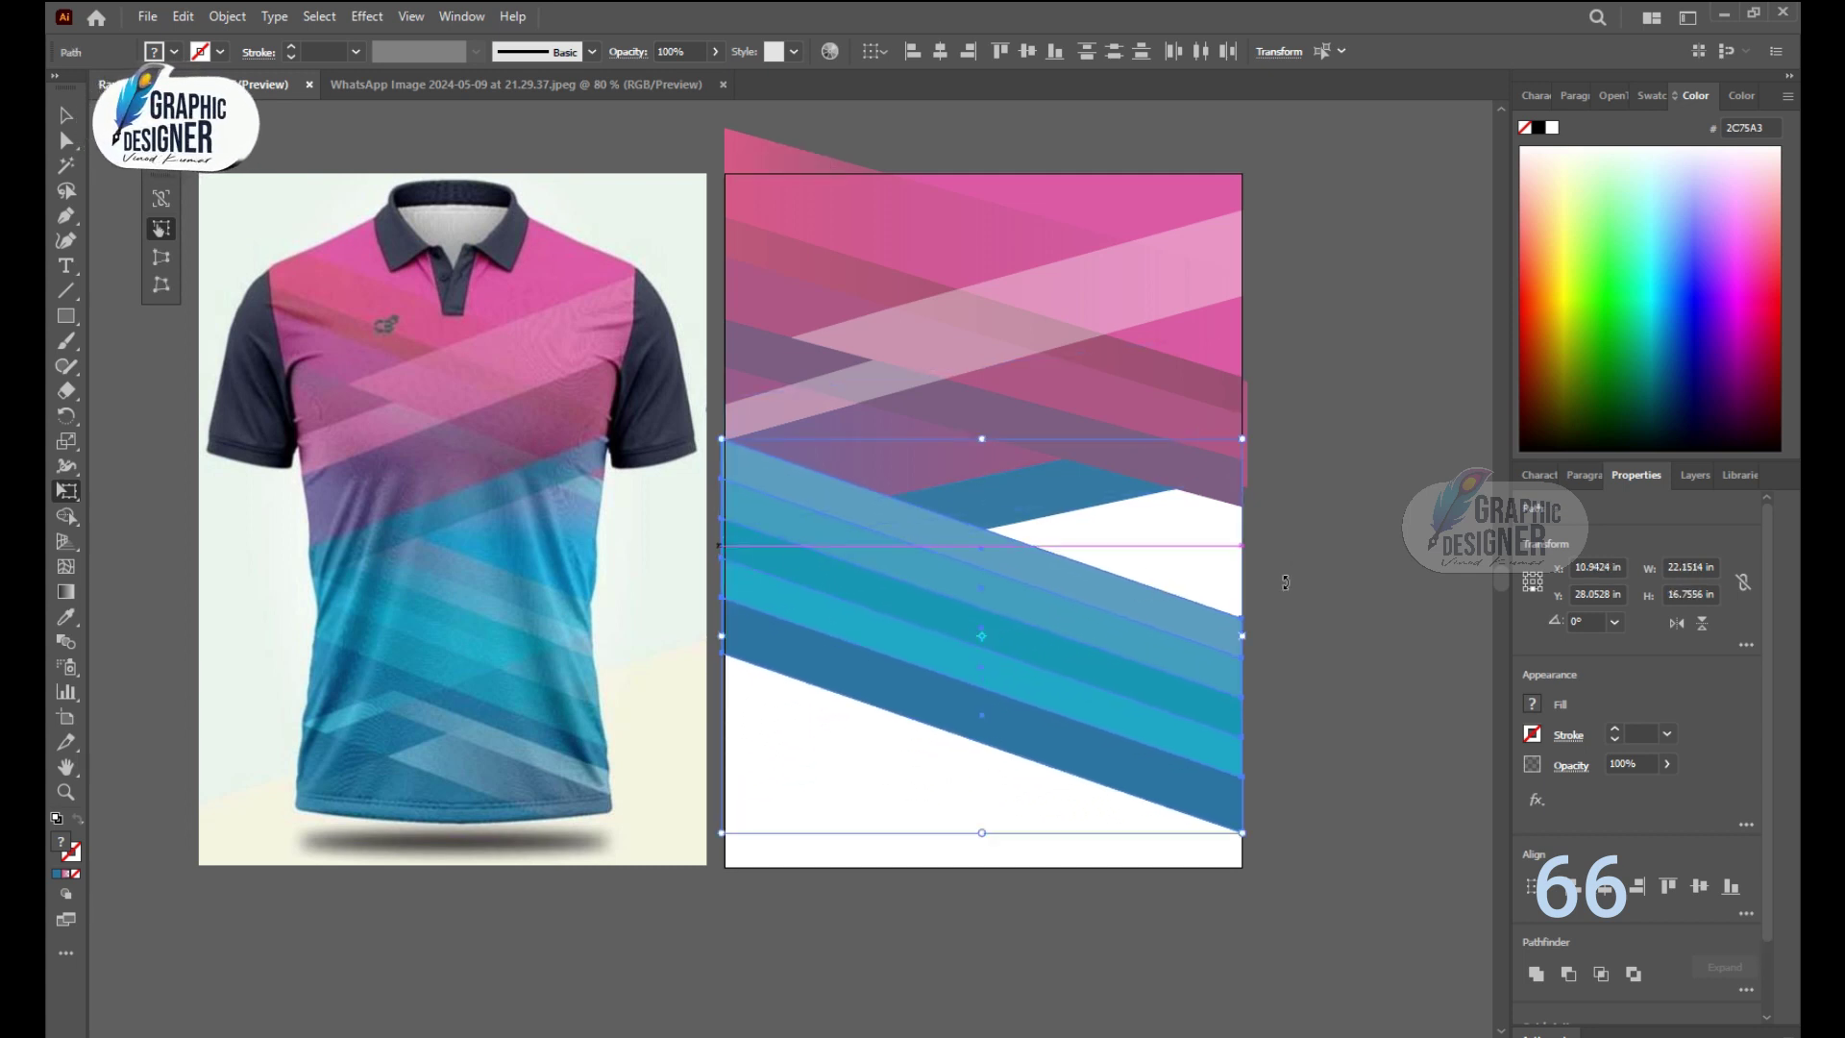
{"action": "key", "text": "v"}
{"action": "left_click_drag", "start_coordinate": [930, 580], "coordinate": [930, 555]}
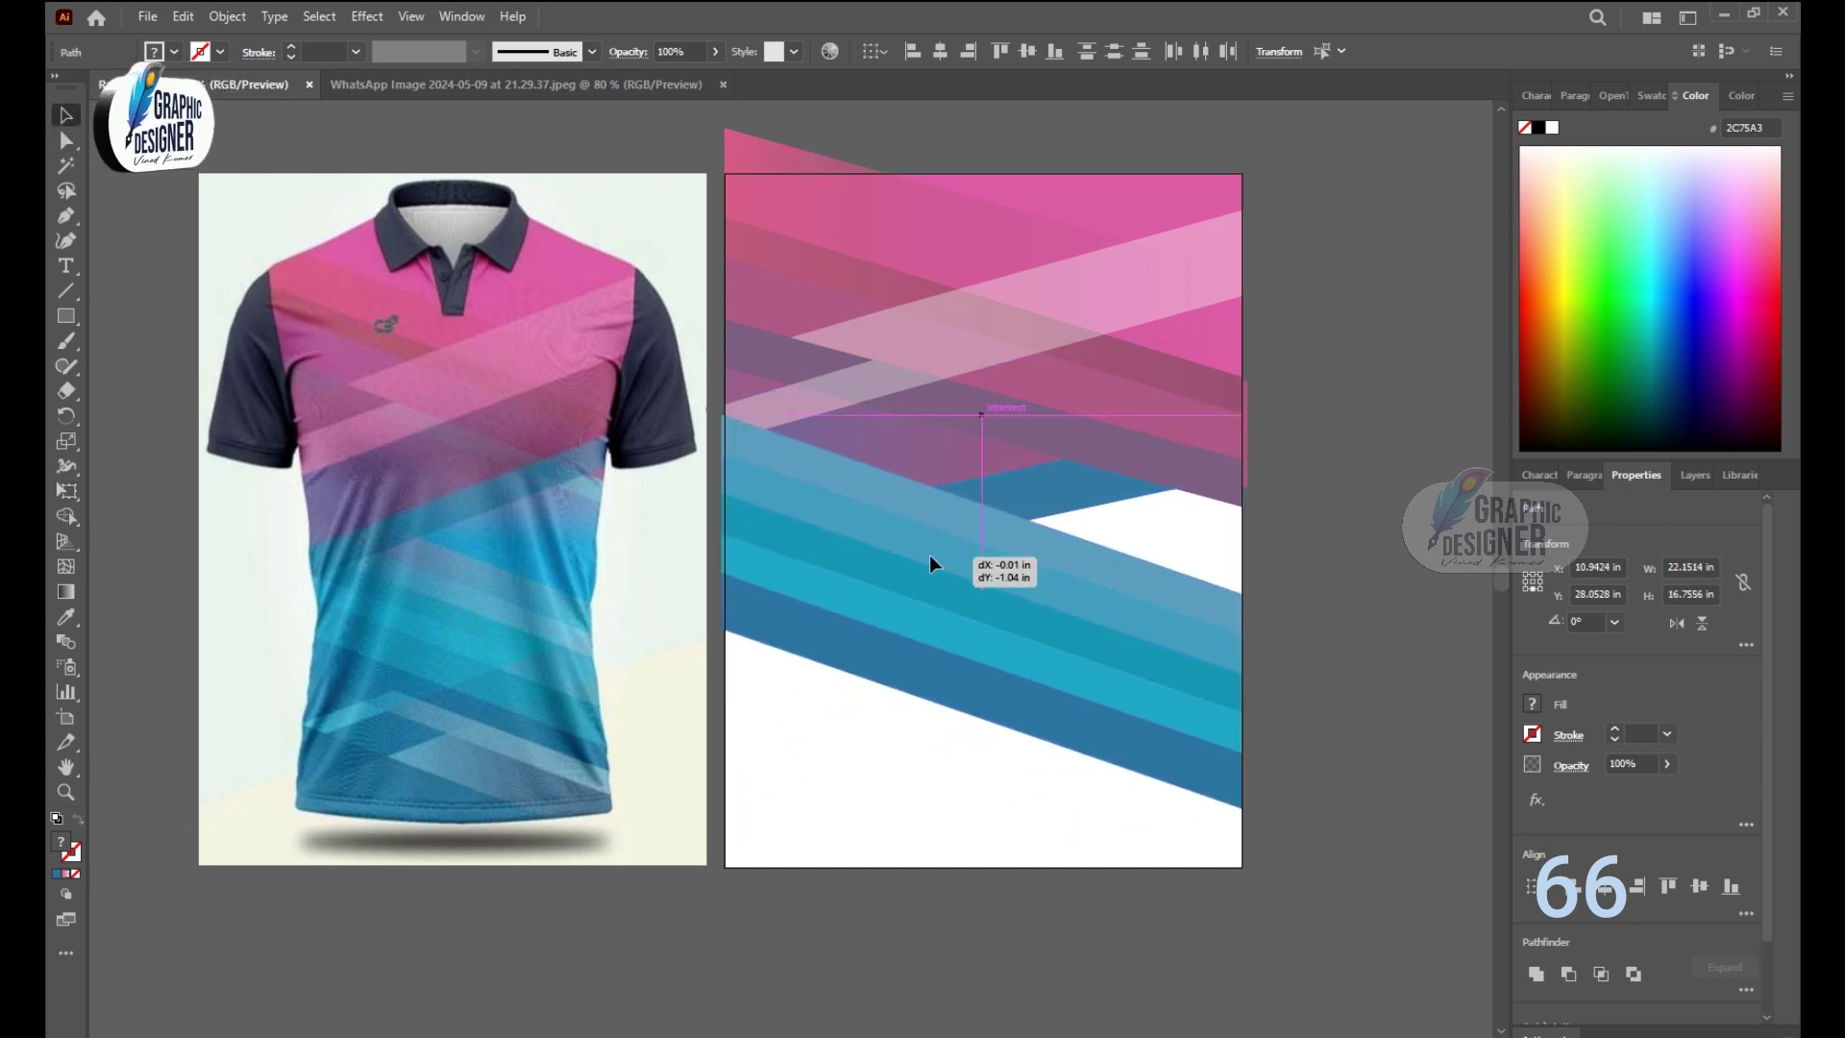
Step: Send the blue bands to the back behind the pink stripes
{"action": "right_click", "coordinate": [1063, 637]}
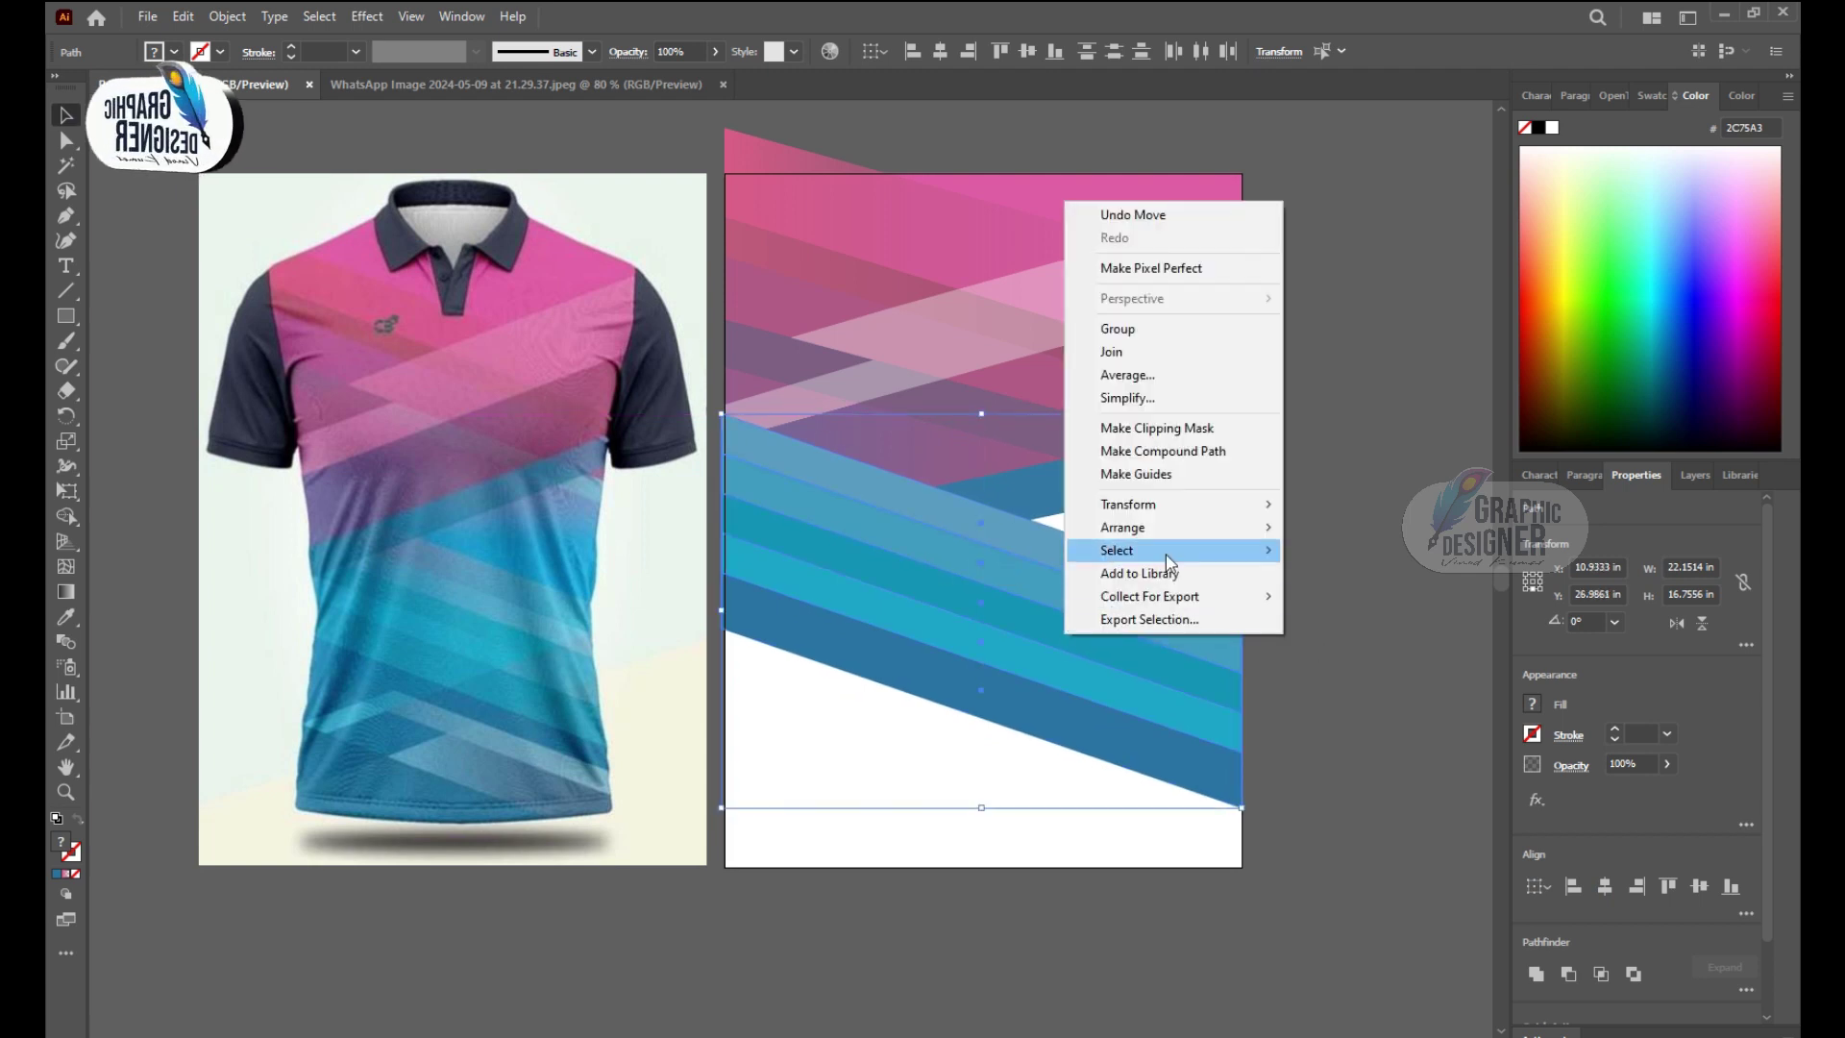
{"action": "left_click", "coordinate": [1345, 598]}
{"action": "left_click", "coordinate": [1309, 540]}
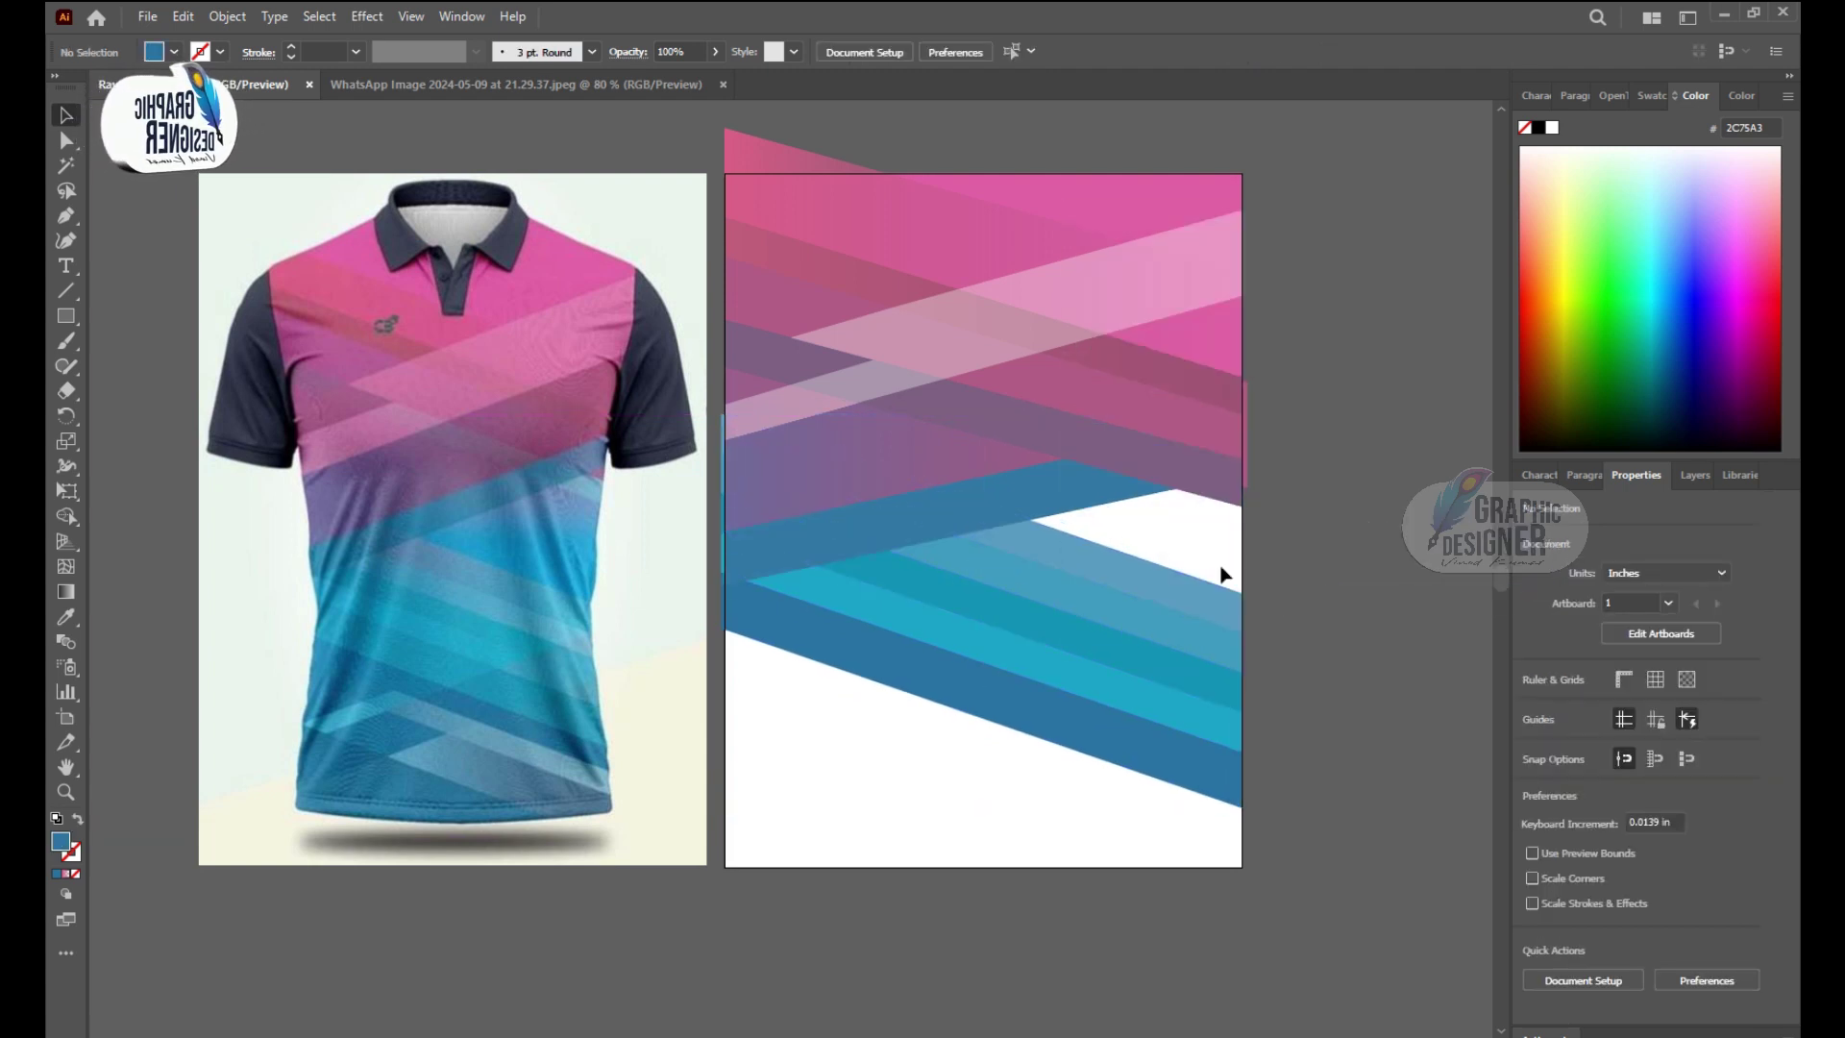
Step: Draw a triangle reaching the panel's right edge and send it behind the stripes
{"action": "left_click", "coordinate": [65, 215]}
{"action": "left_click", "coordinate": [941, 512]}
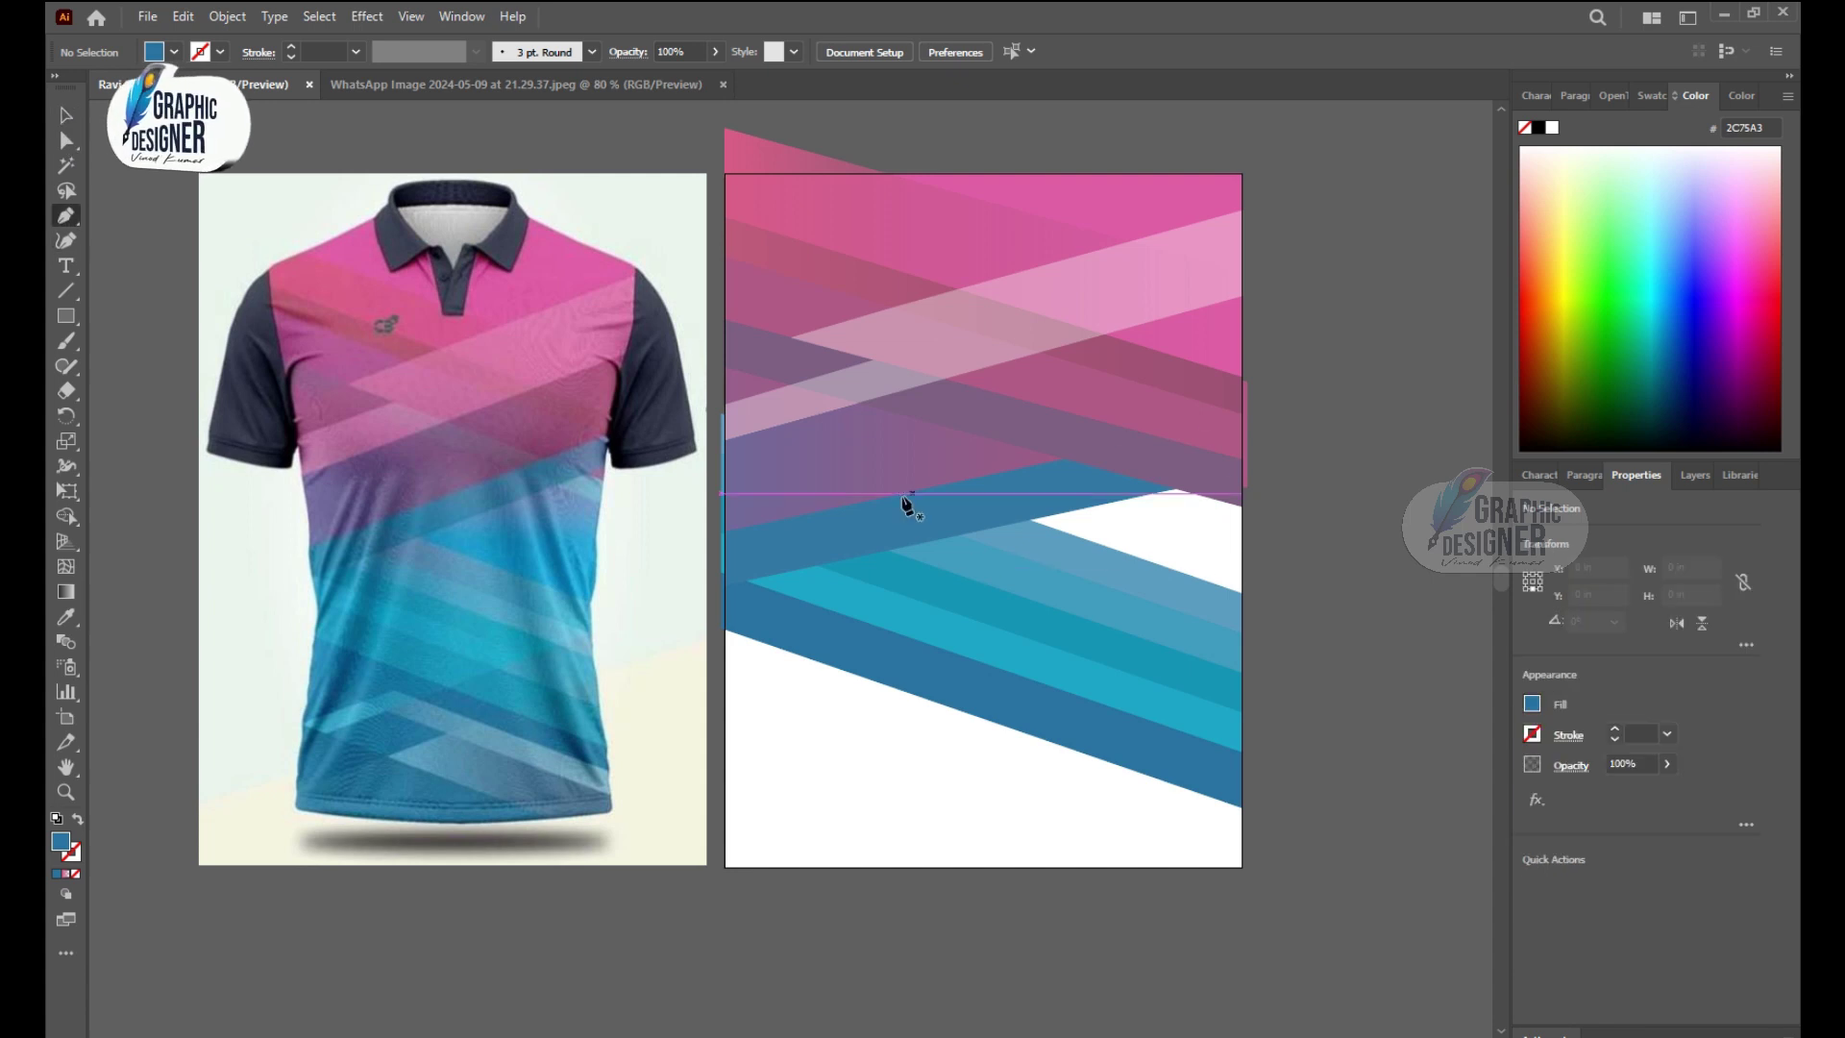
{"action": "left_click", "coordinate": [1243, 468]}
{"action": "left_click", "coordinate": [1243, 657]}
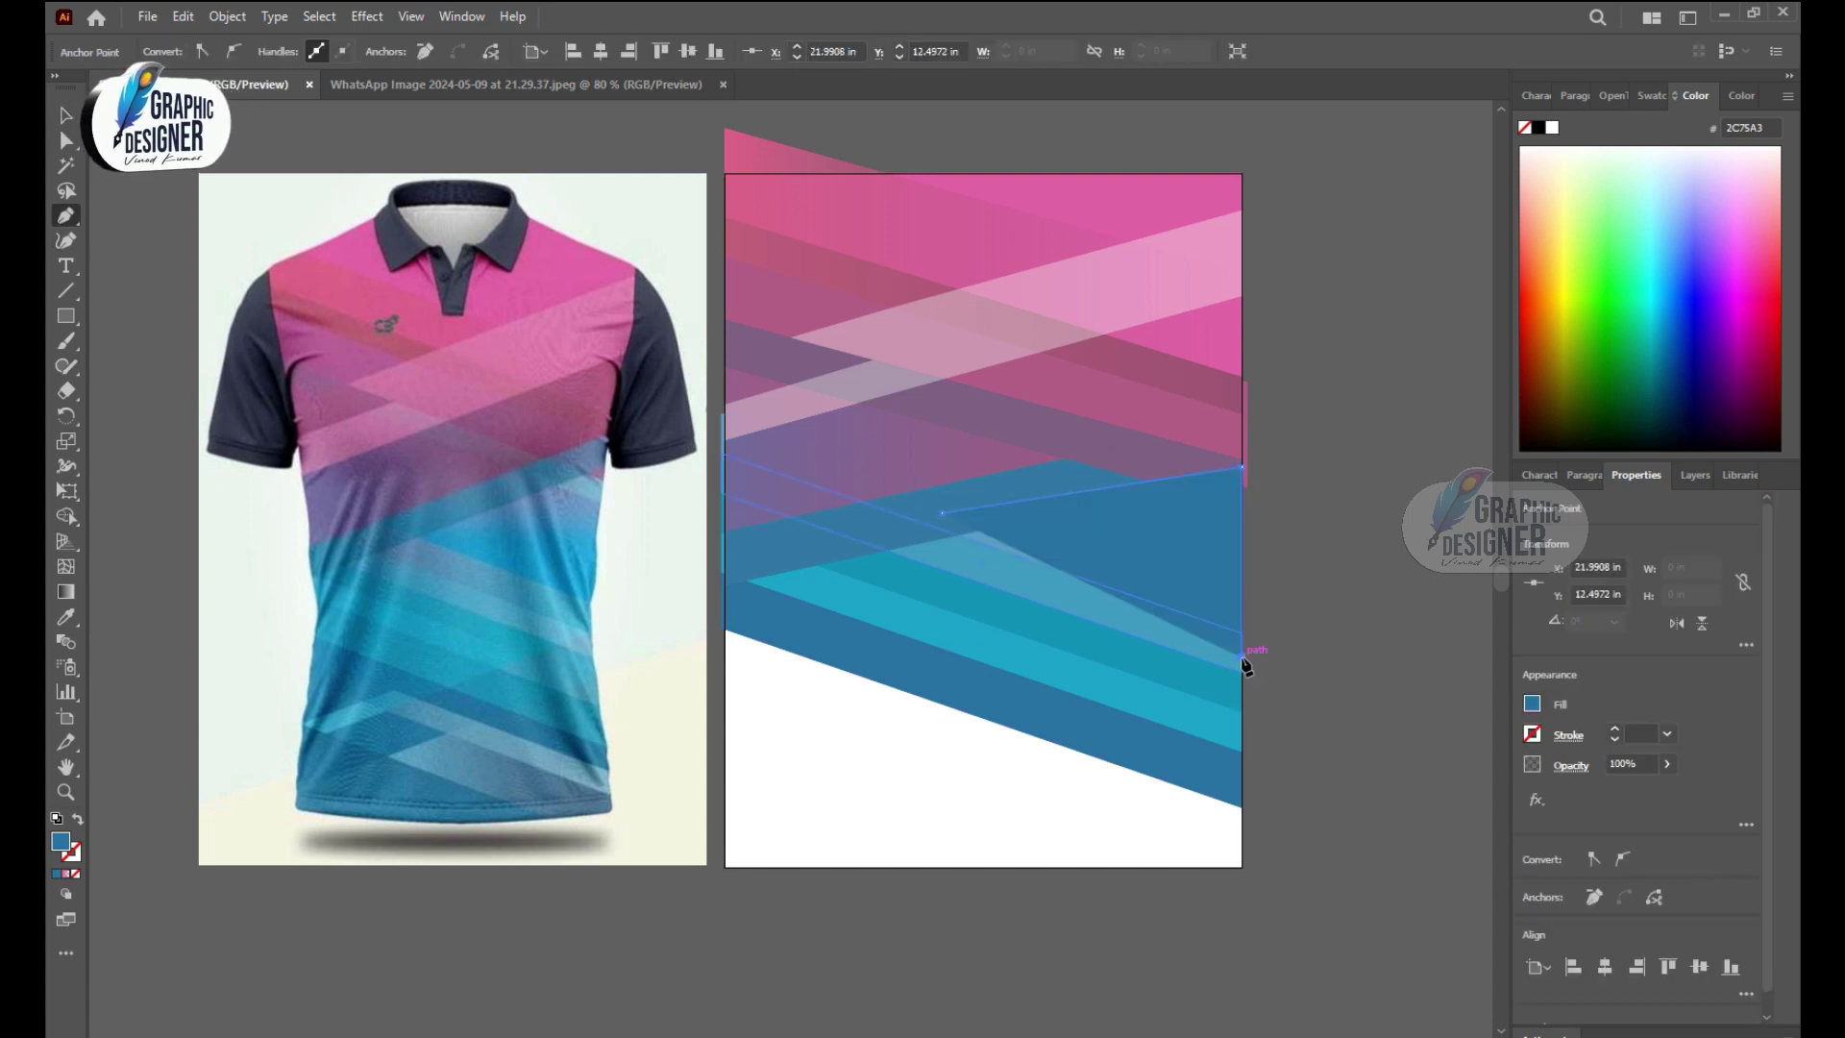
{"action": "left_click", "coordinate": [941, 512]}
{"action": "left_click", "coordinate": [63, 114]}
{"action": "right_click", "coordinate": [1154, 530]}
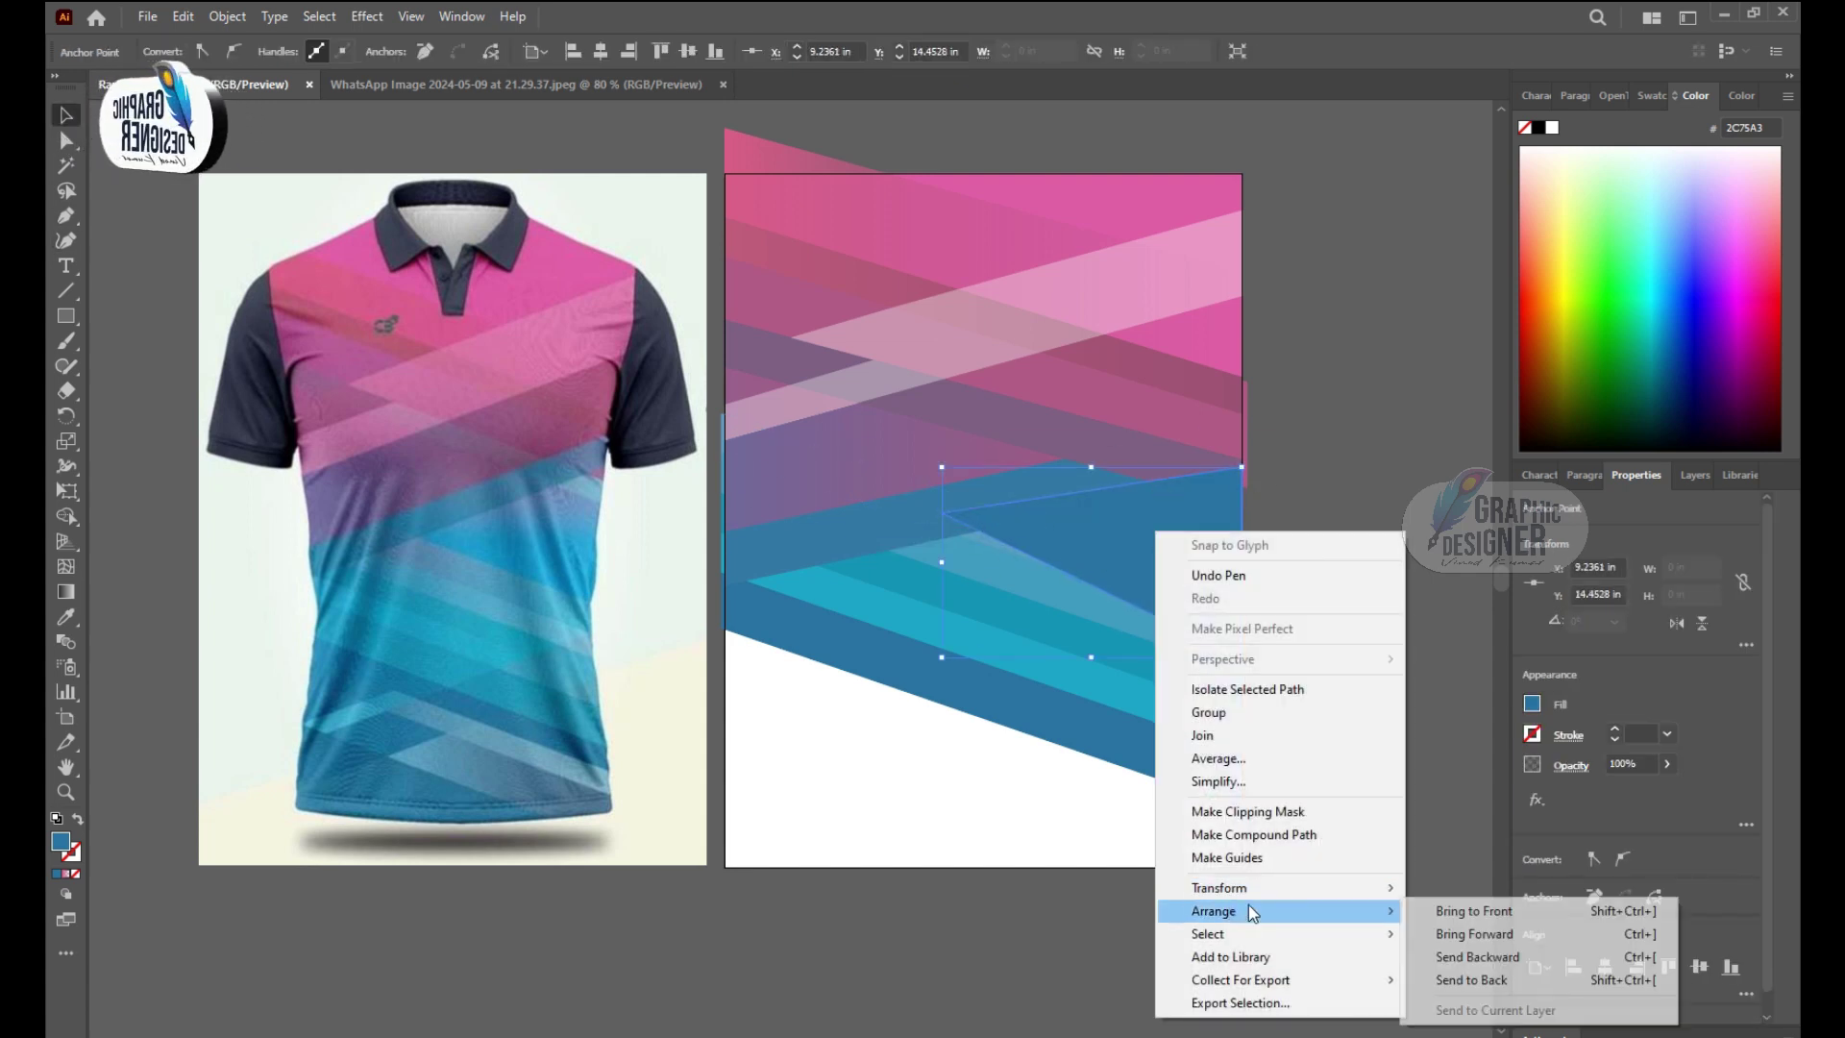
{"action": "left_click", "coordinate": [1442, 997]}
{"action": "left_click", "coordinate": [317, 17]}
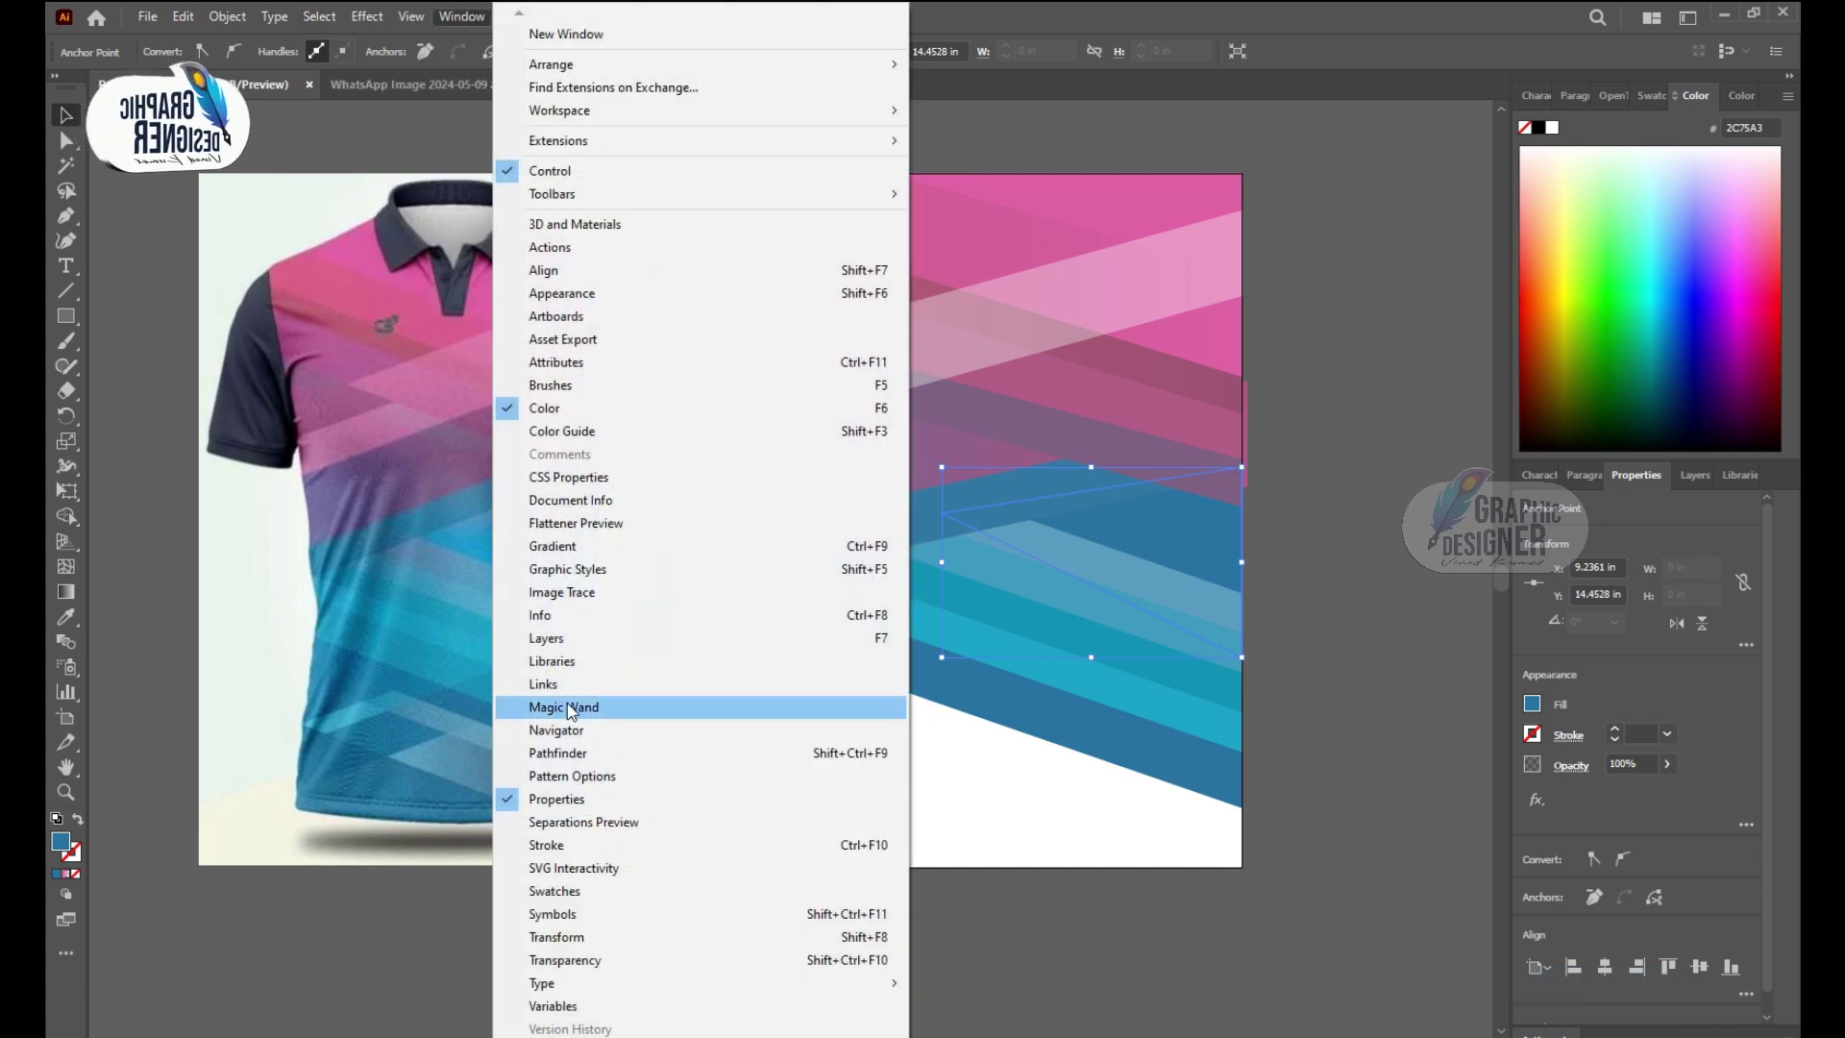
Step: Give the triangle a gradient with cyan and purple stops sampled from the shirt
{"action": "left_click", "coordinate": [845, 565]}
{"action": "left_click", "coordinate": [846, 784]}
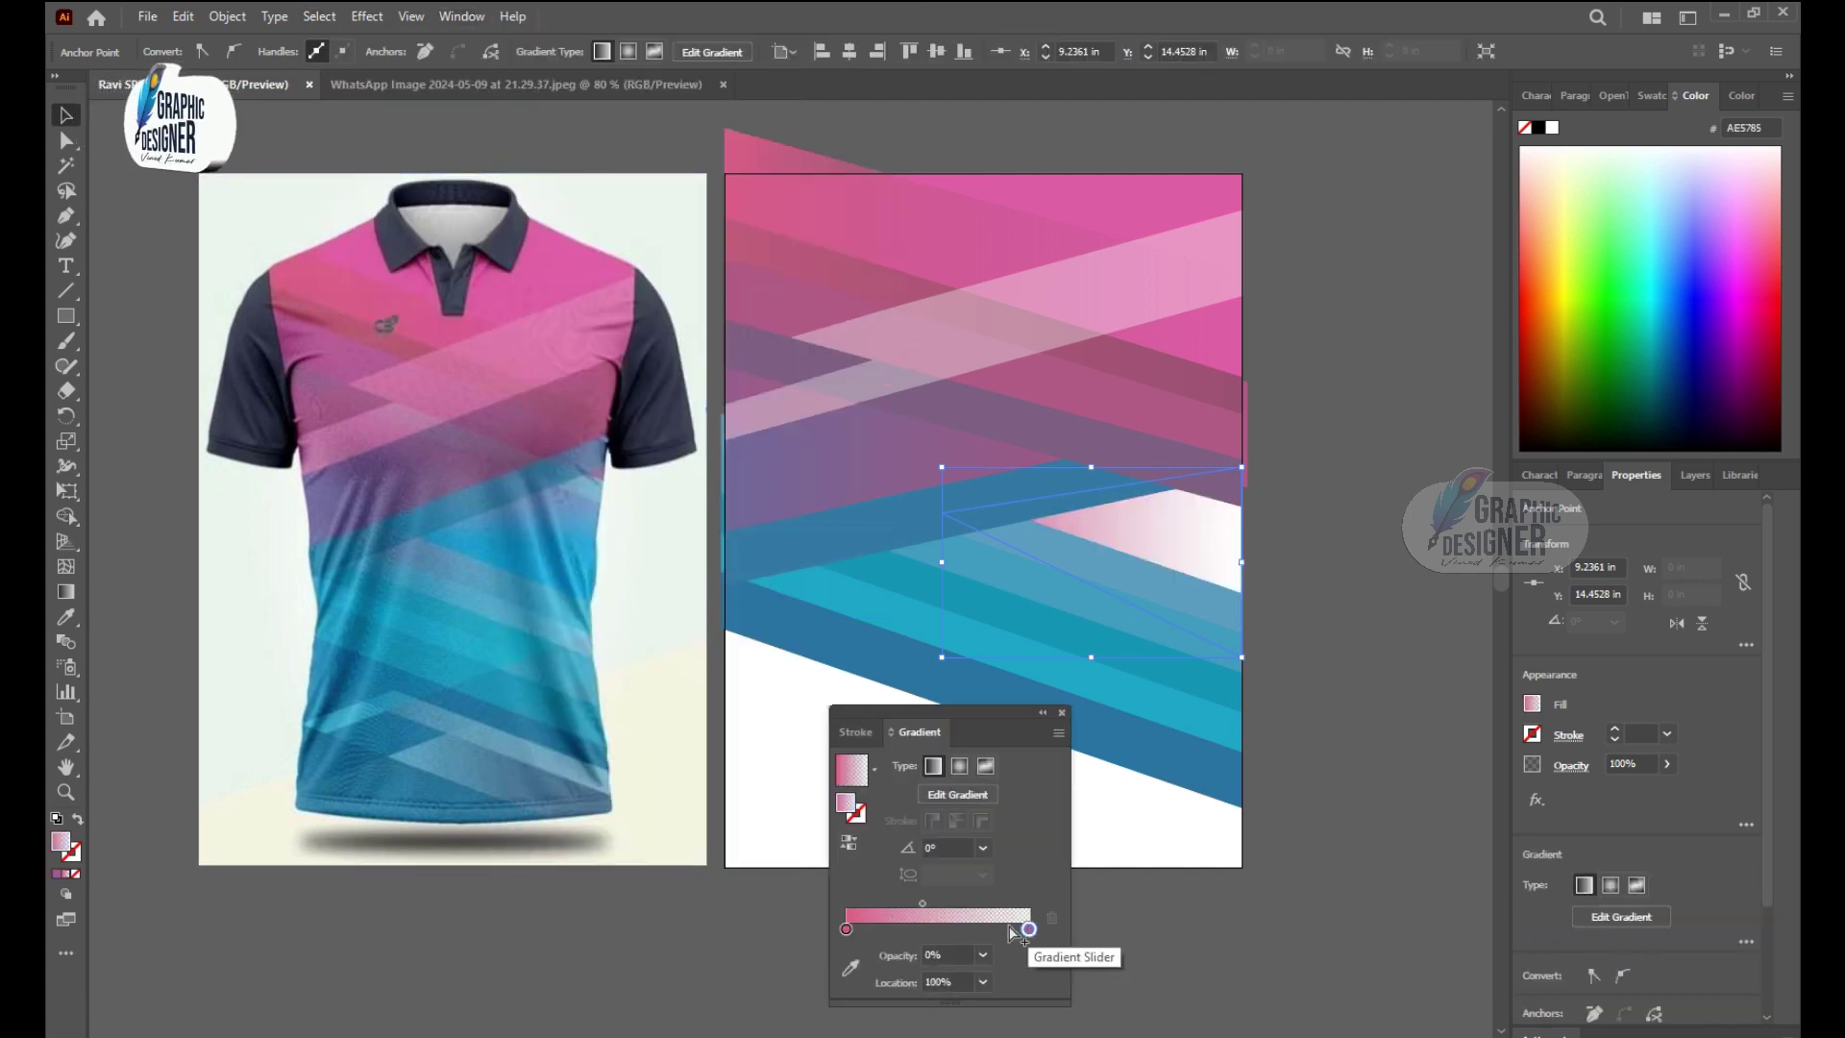
{"action": "left_click", "coordinate": [1029, 904]}
{"action": "left_click", "coordinate": [850, 943]}
{"action": "left_click", "coordinate": [578, 502]}
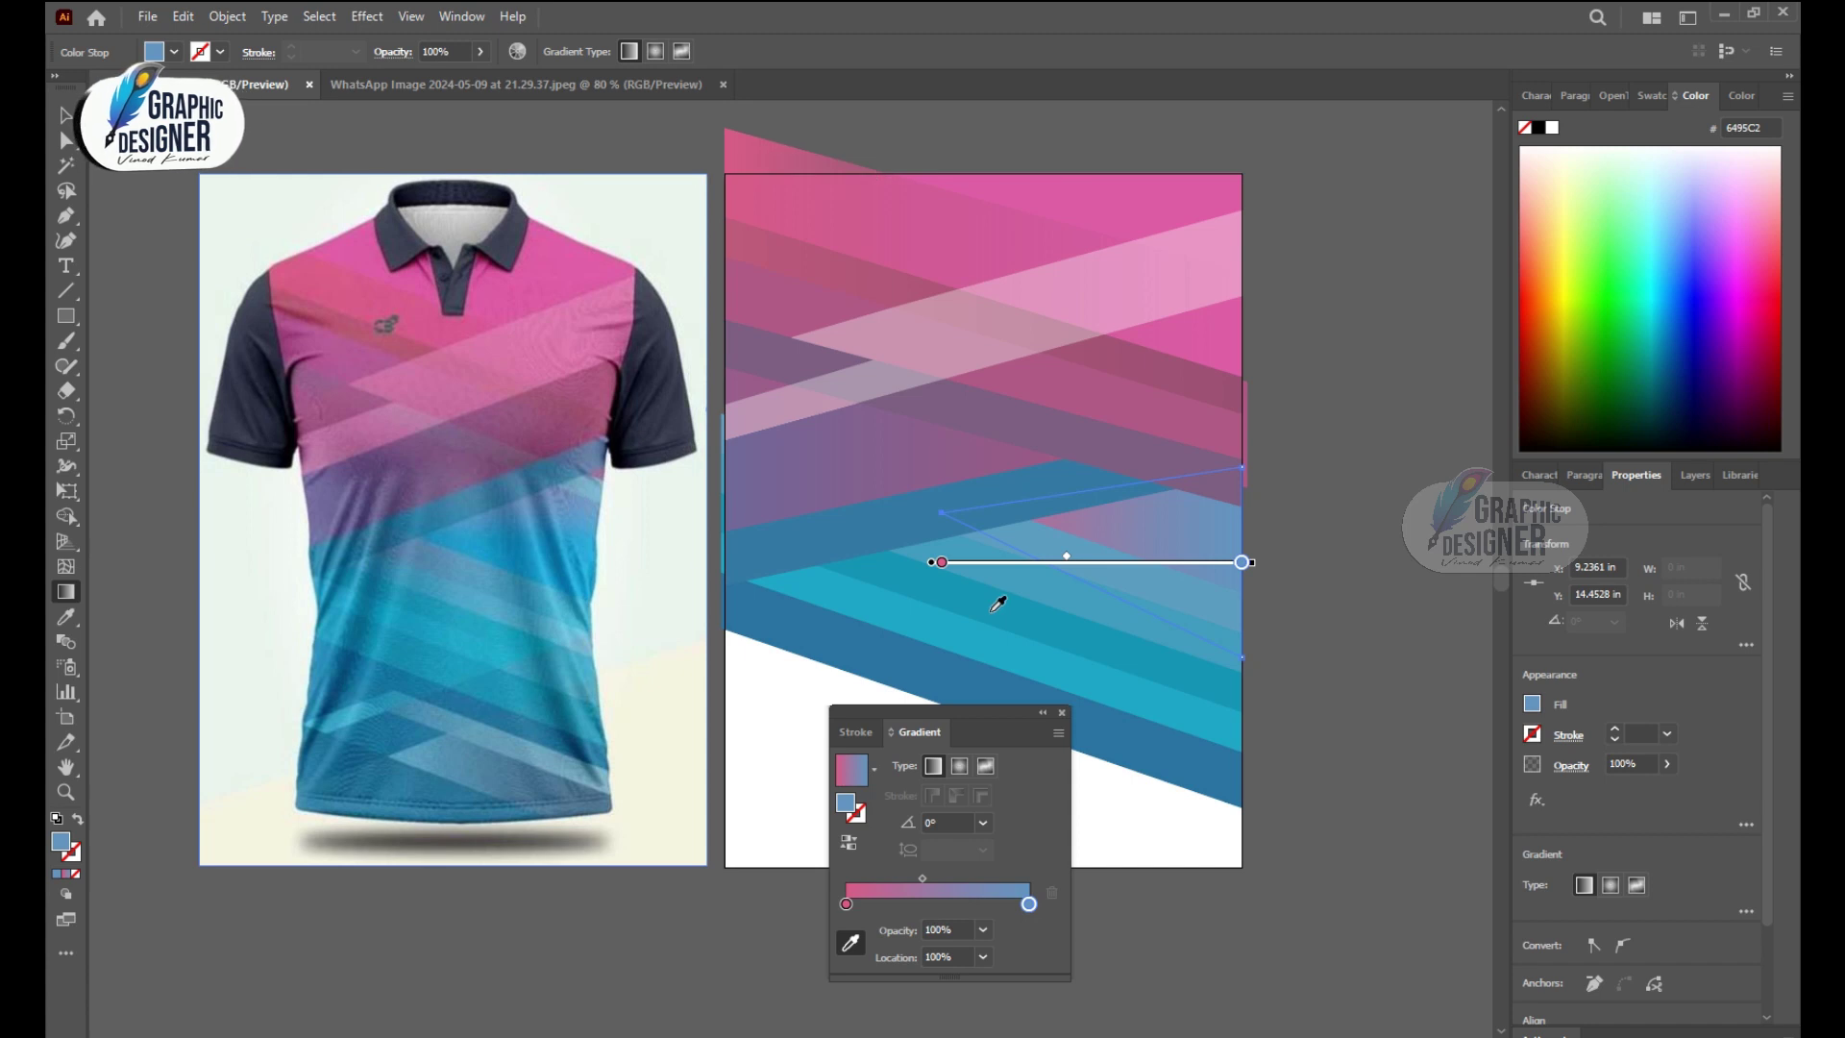
{"action": "left_click", "coordinate": [845, 903]}
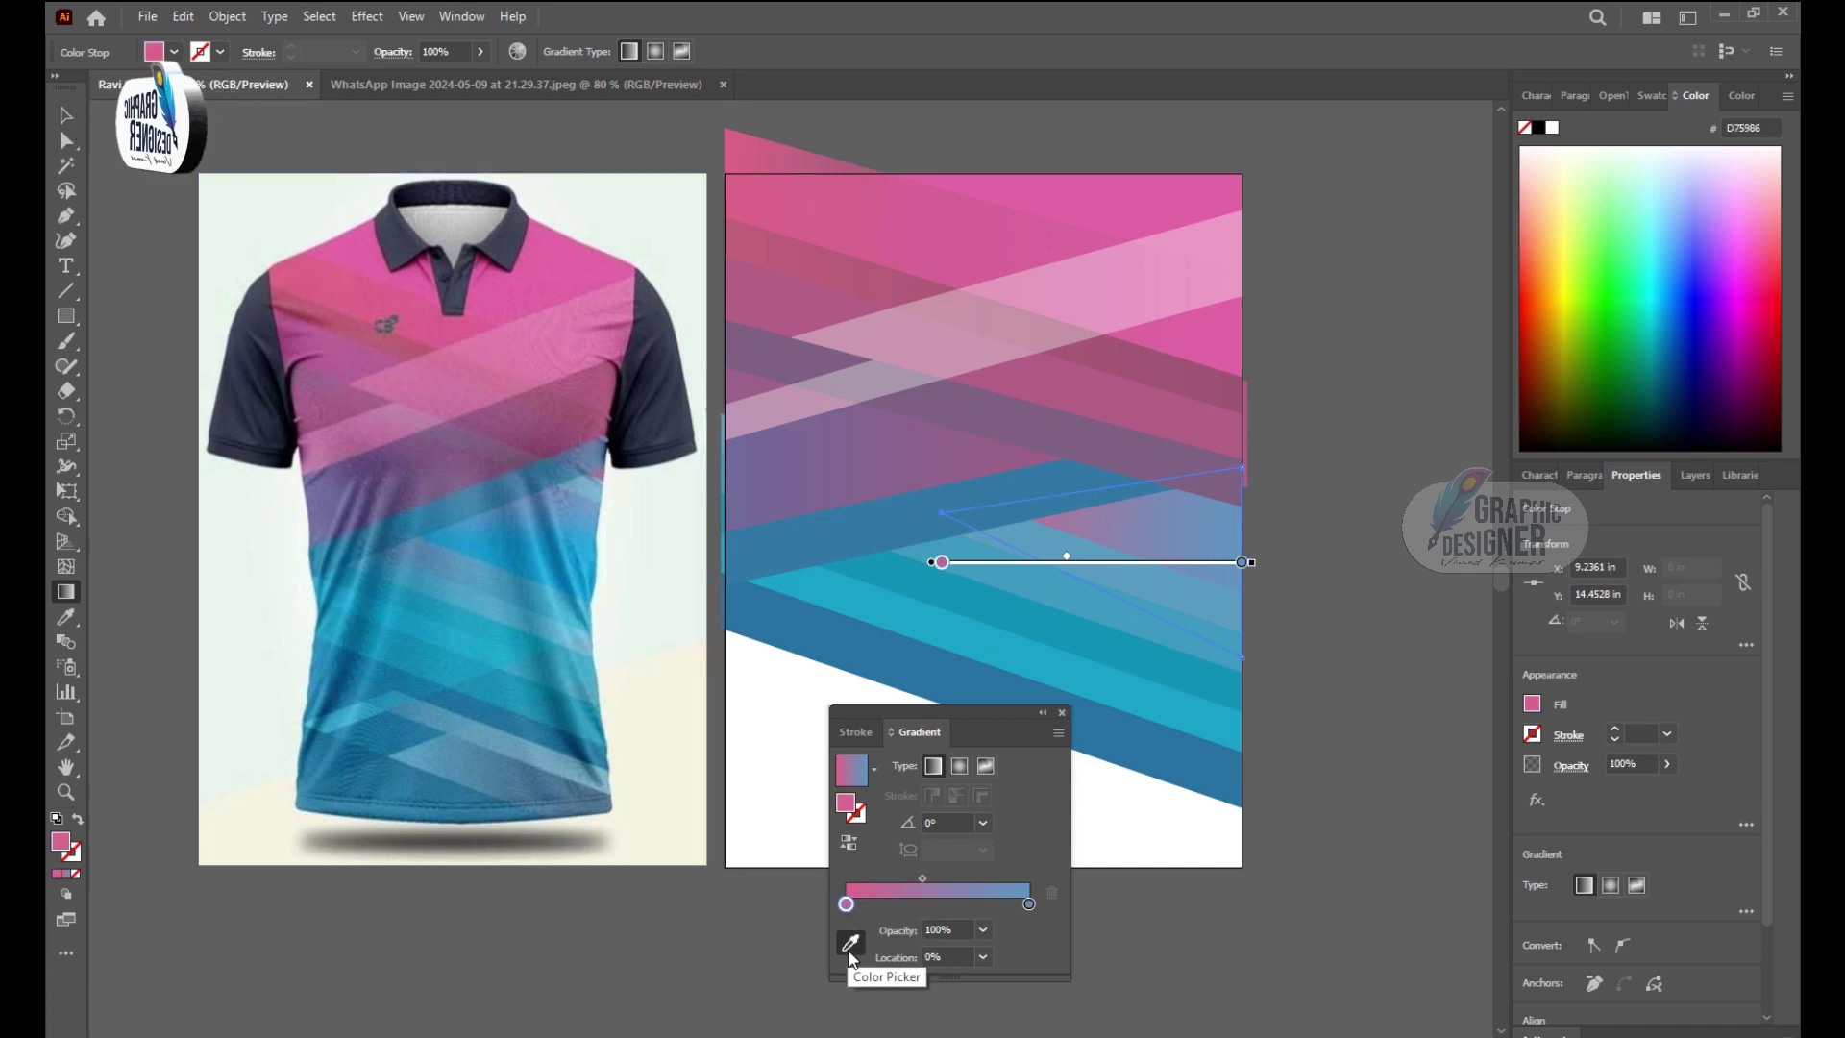
{"action": "left_click", "coordinate": [850, 943]}
{"action": "left_click", "coordinate": [972, 577]}
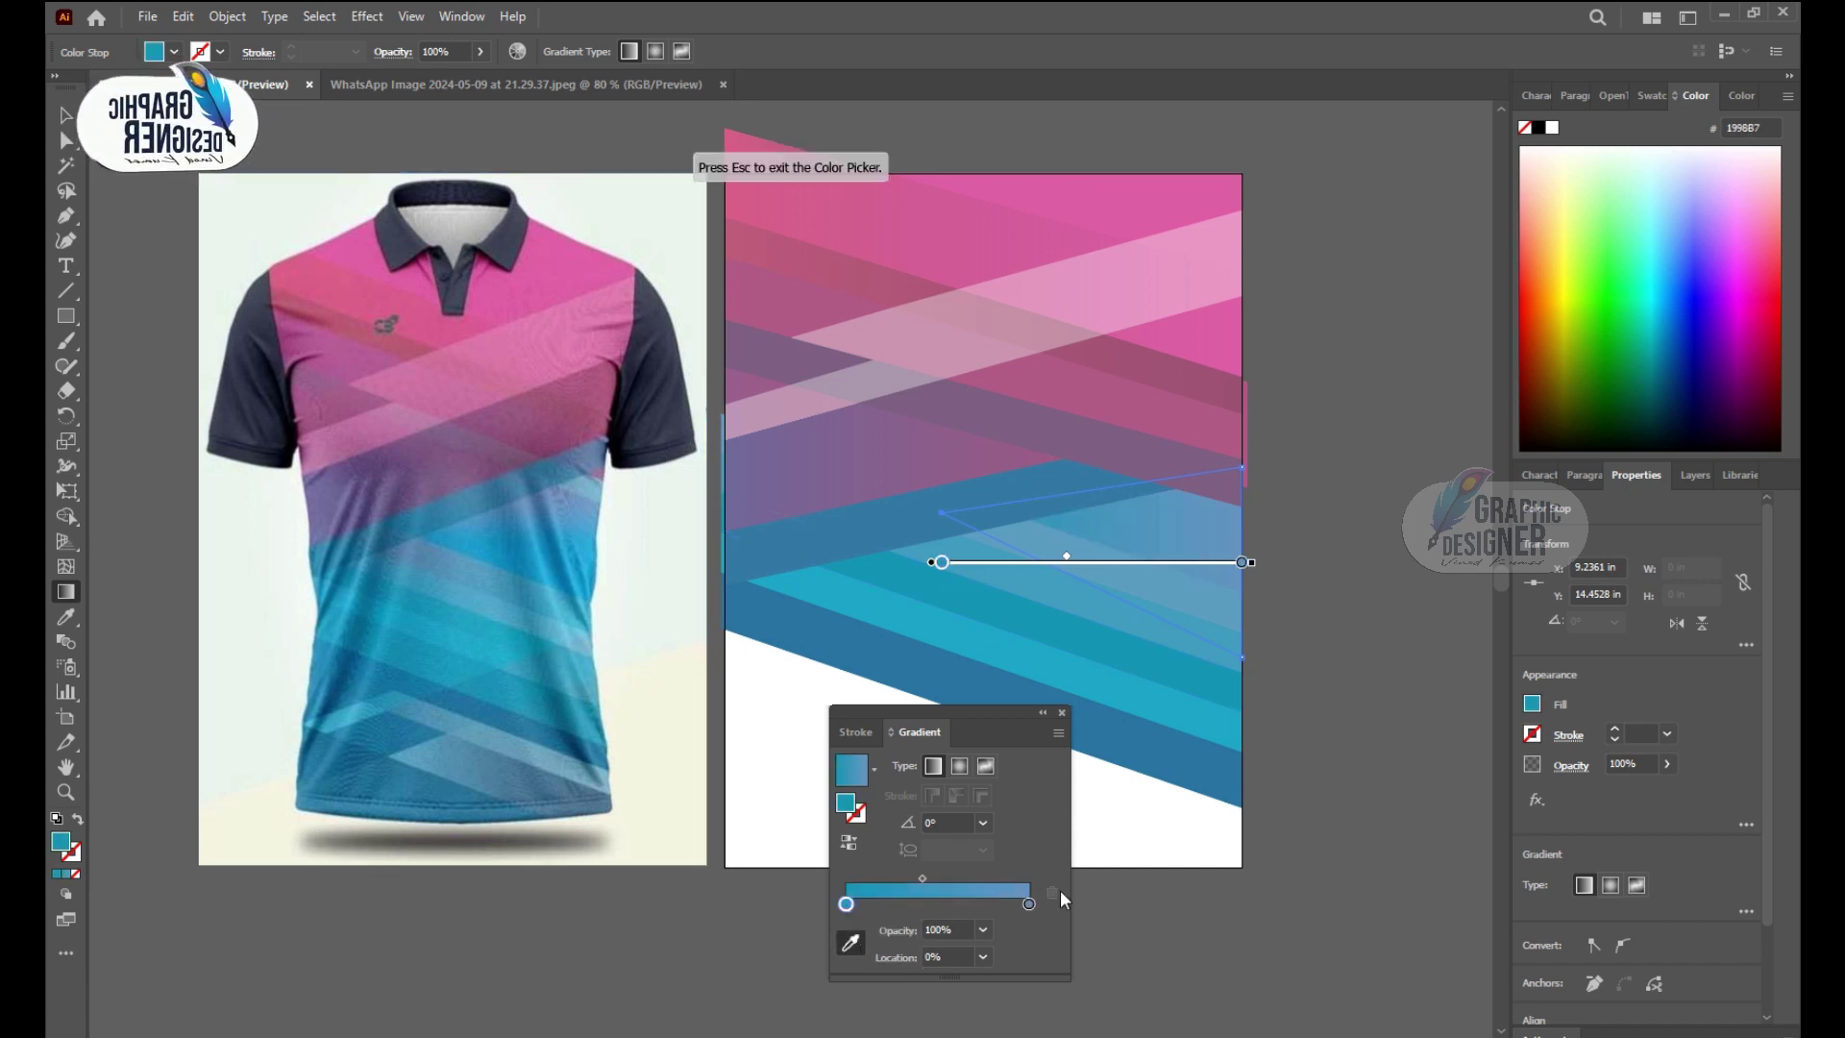
{"action": "left_click", "coordinate": [1029, 903]}
{"action": "left_click", "coordinate": [543, 426]}
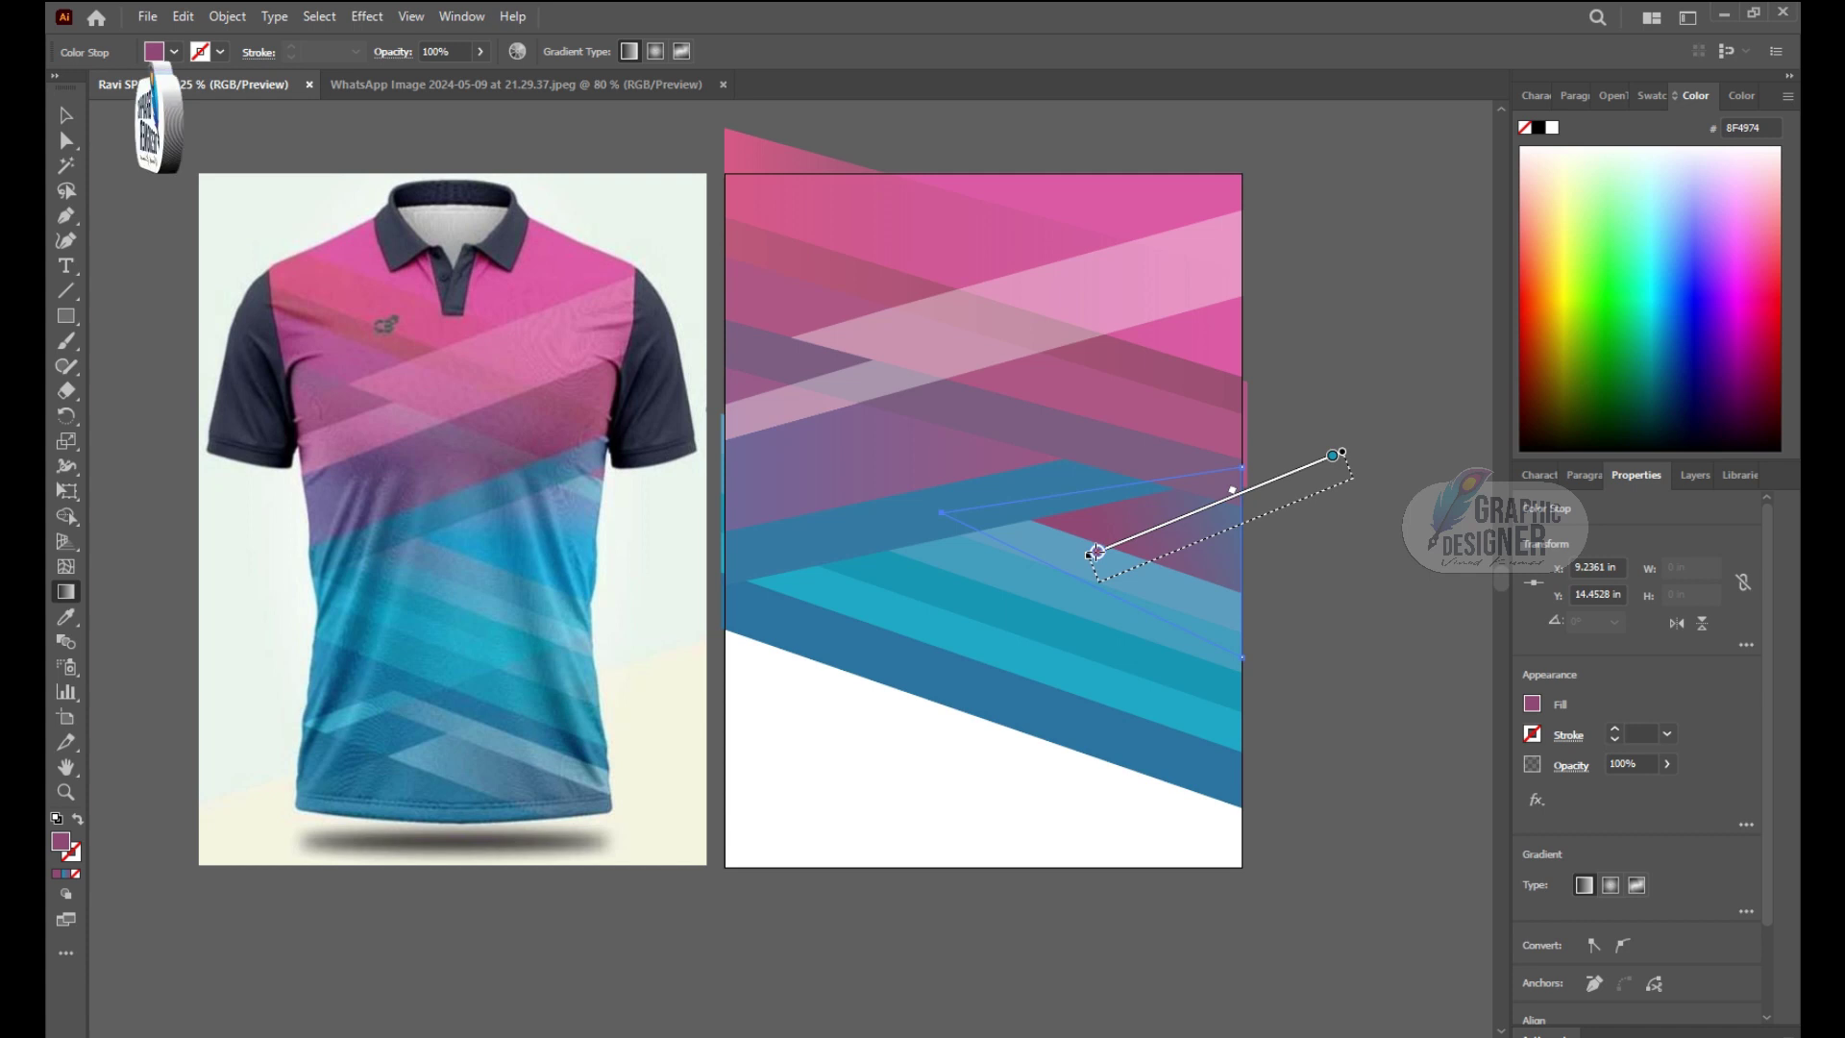
Step: Redirect the triangle's gradient along a steeper diagonal up and to the right, then deselect
{"action": "left_click_drag", "start_coordinate": [1336, 455], "coordinate": [1441, 406]}
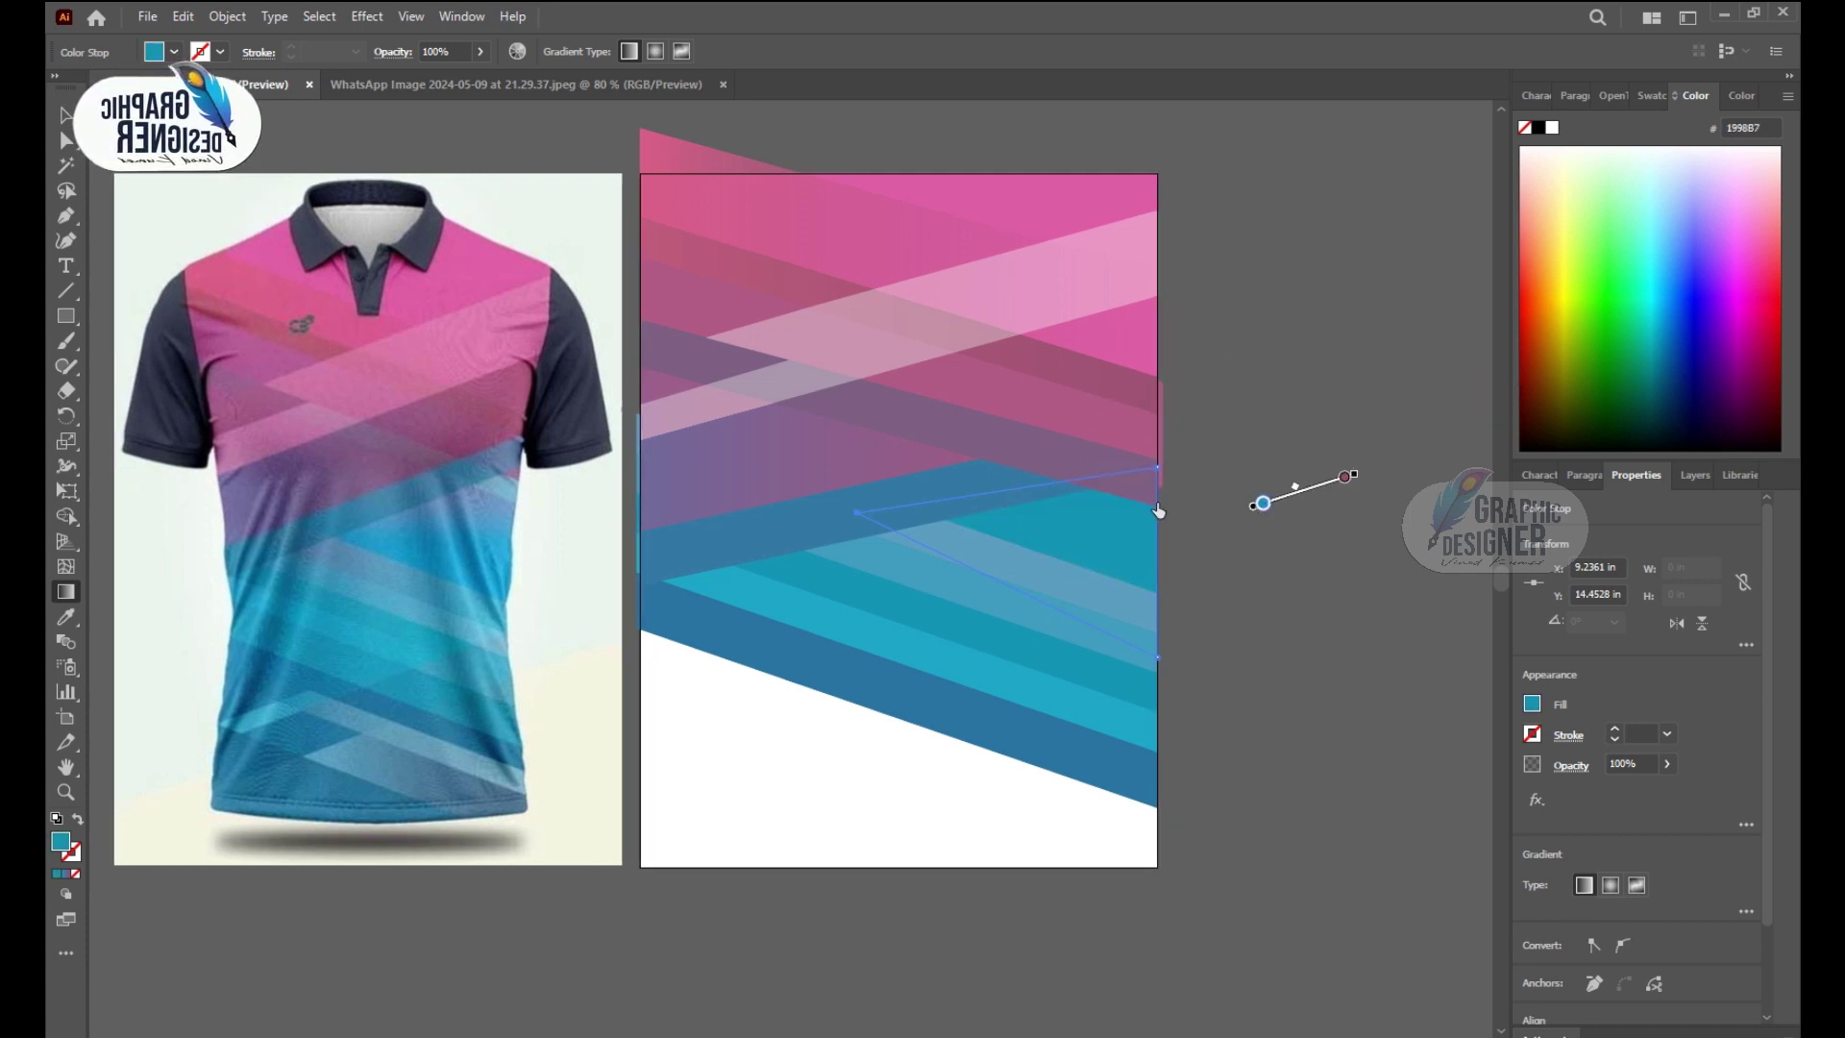
{"action": "left_click_drag", "start_coordinate": [1057, 544], "coordinate": [1011, 568]}
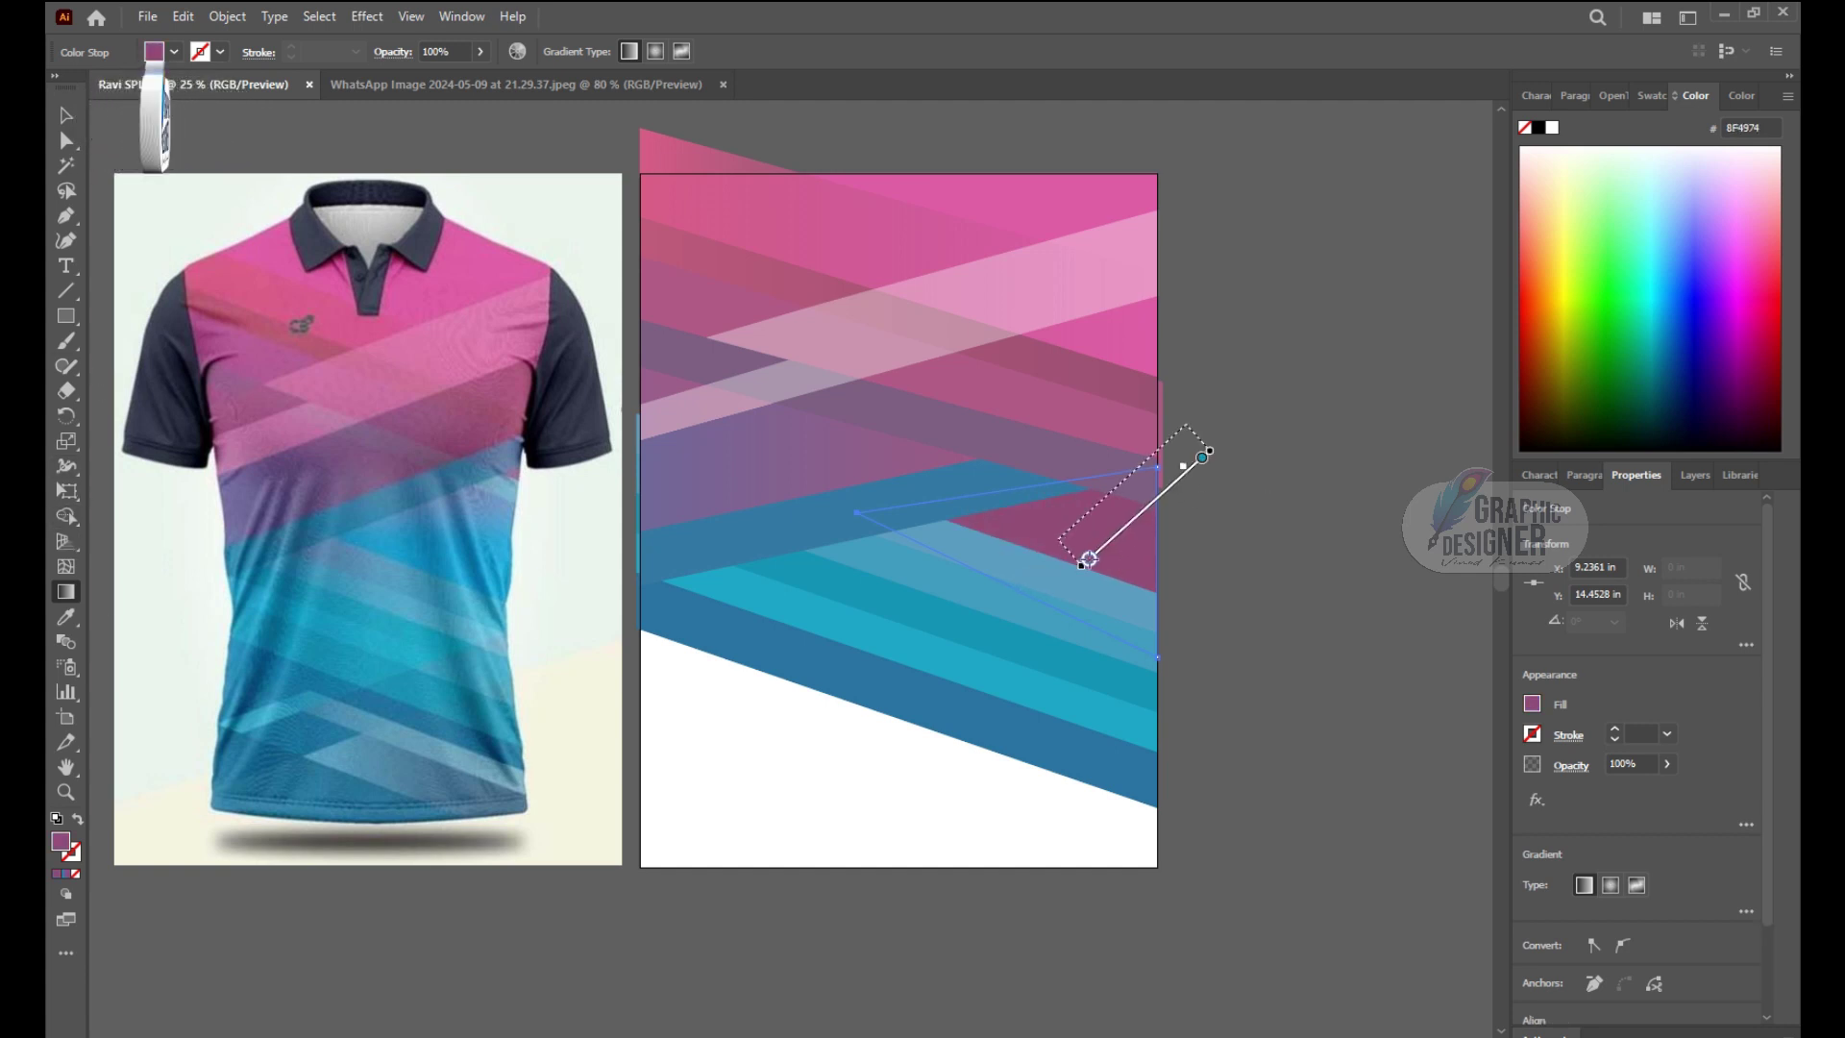
{"action": "key", "text": "ctrl+z"}
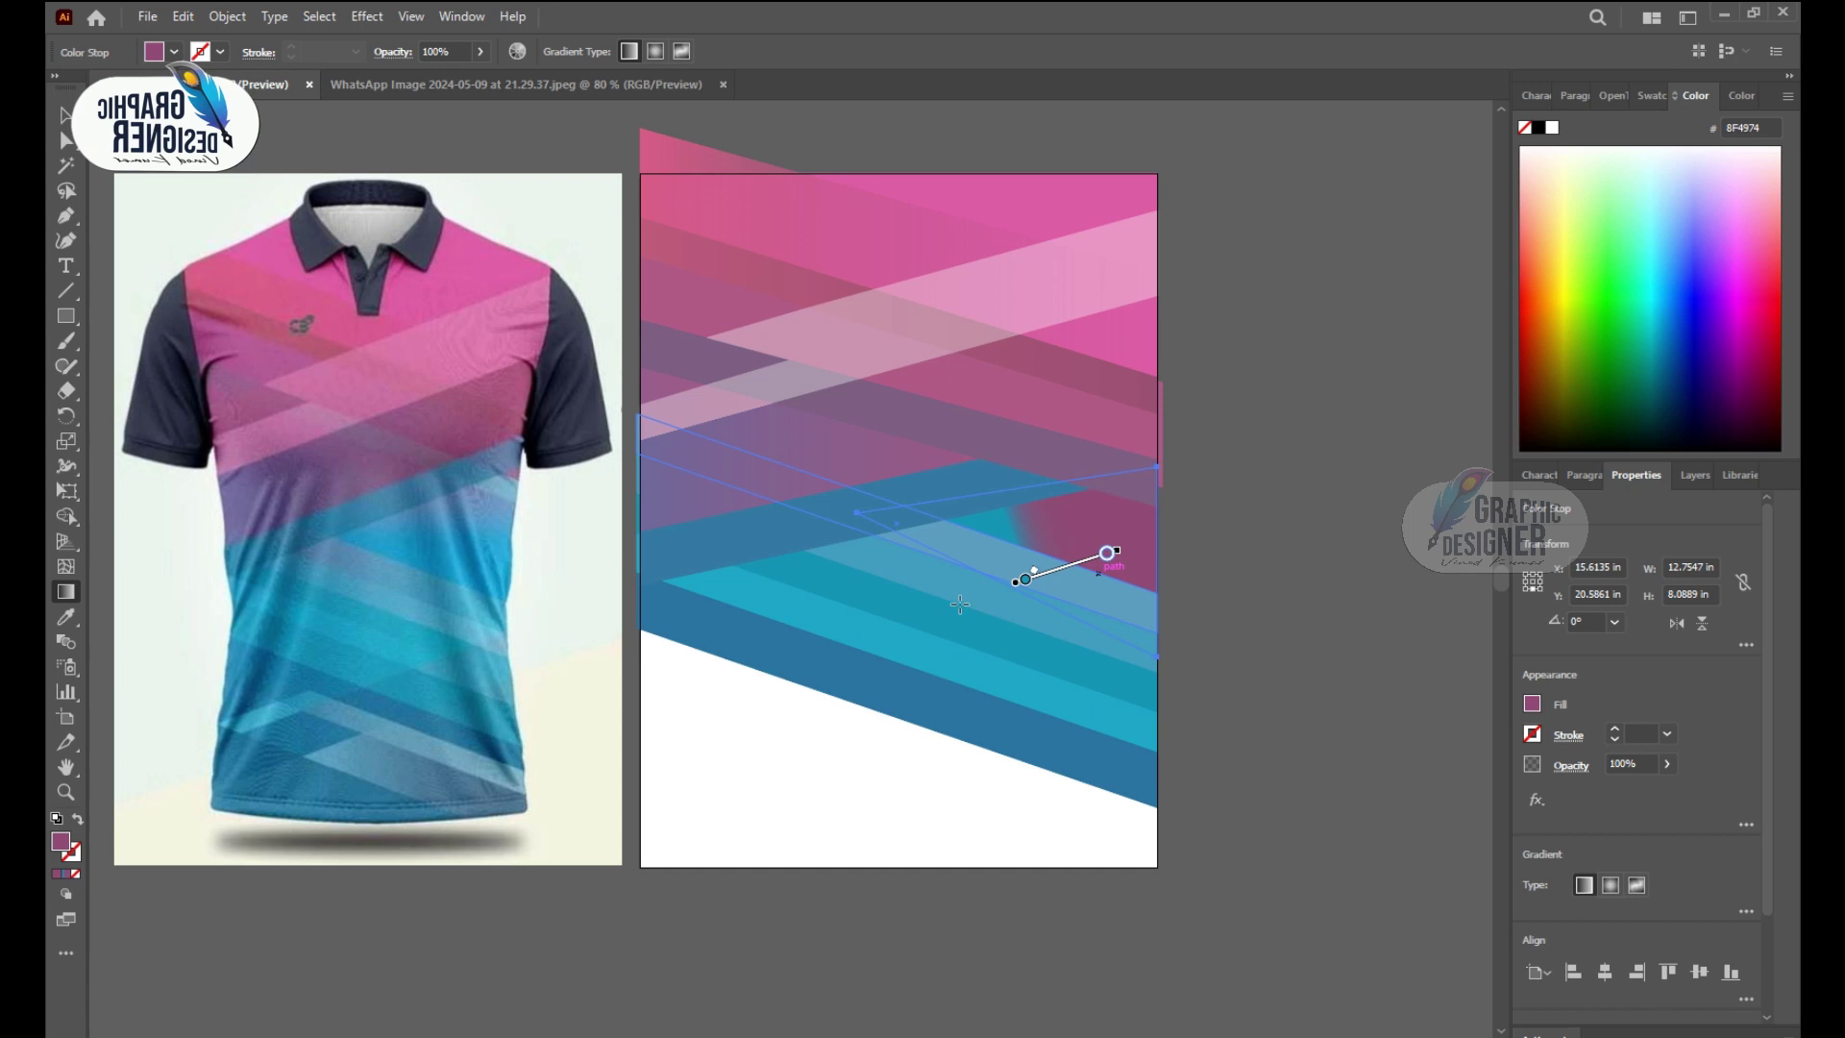
{"action": "left_click_drag", "start_coordinate": [1192, 448], "coordinate": [1355, 267]}
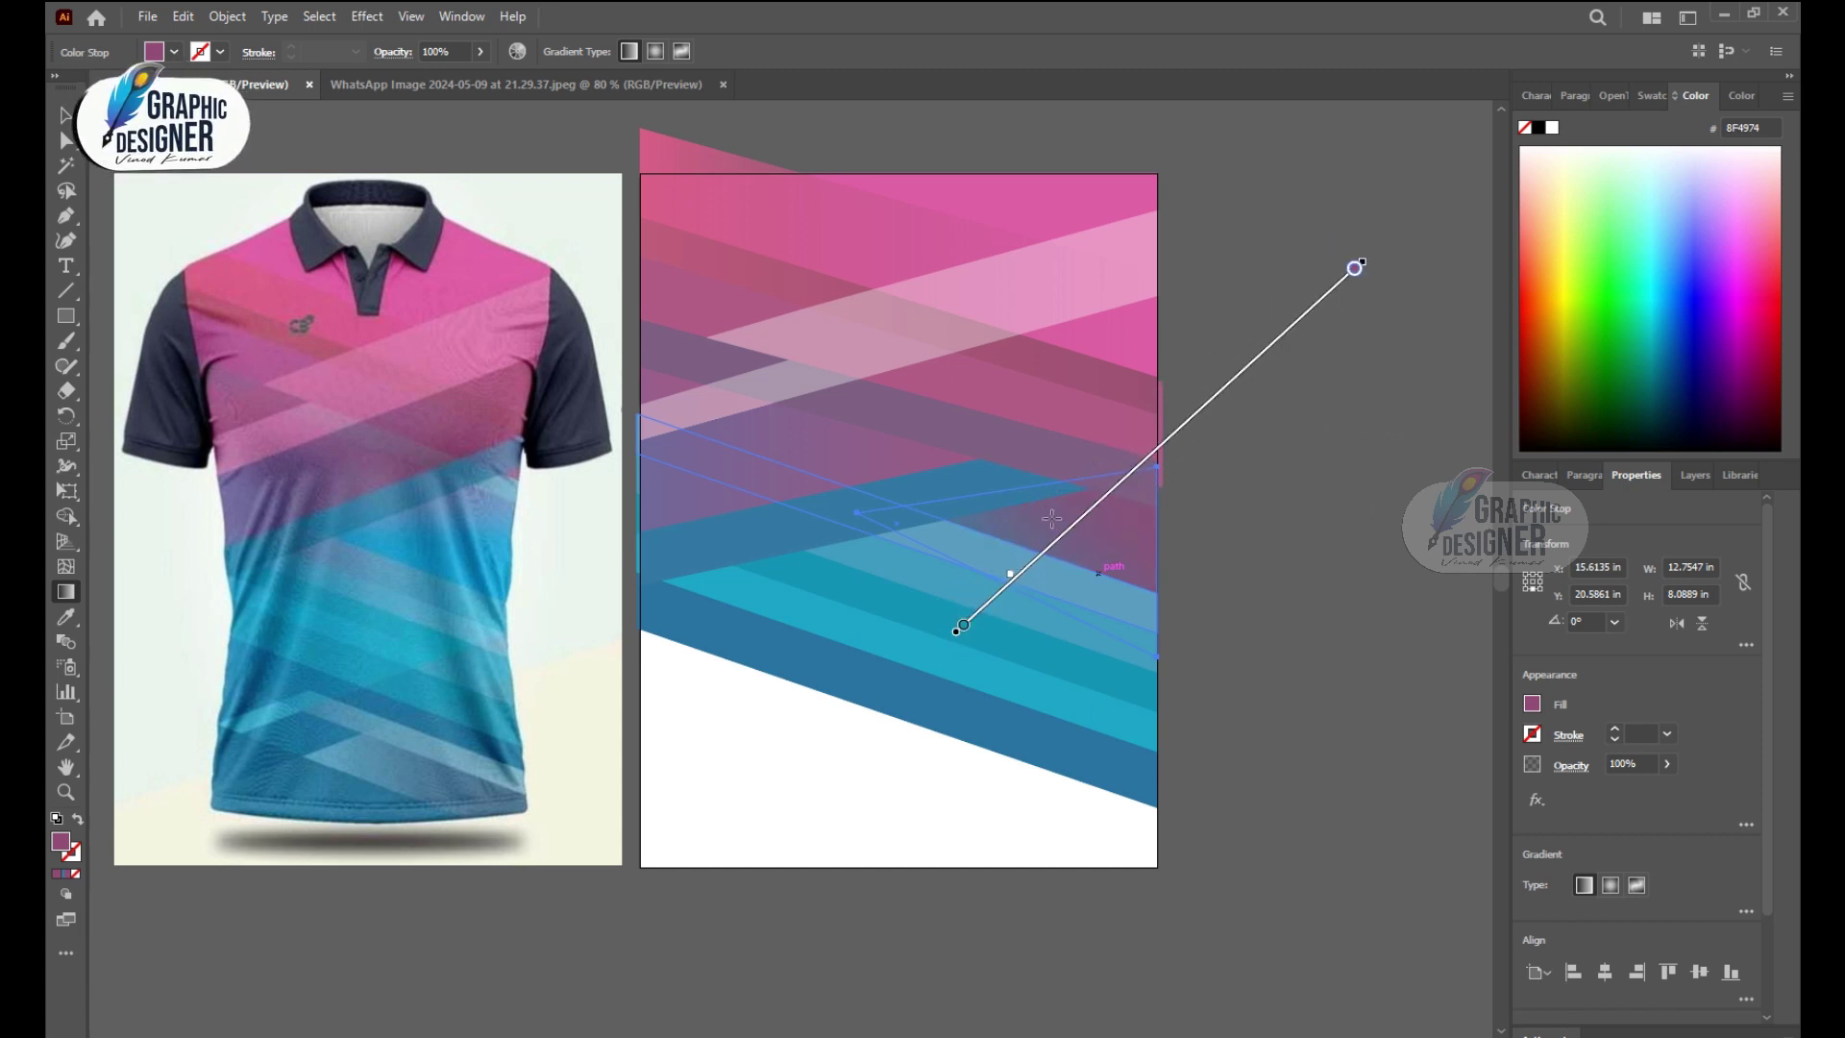
{"action": "key", "text": "v"}
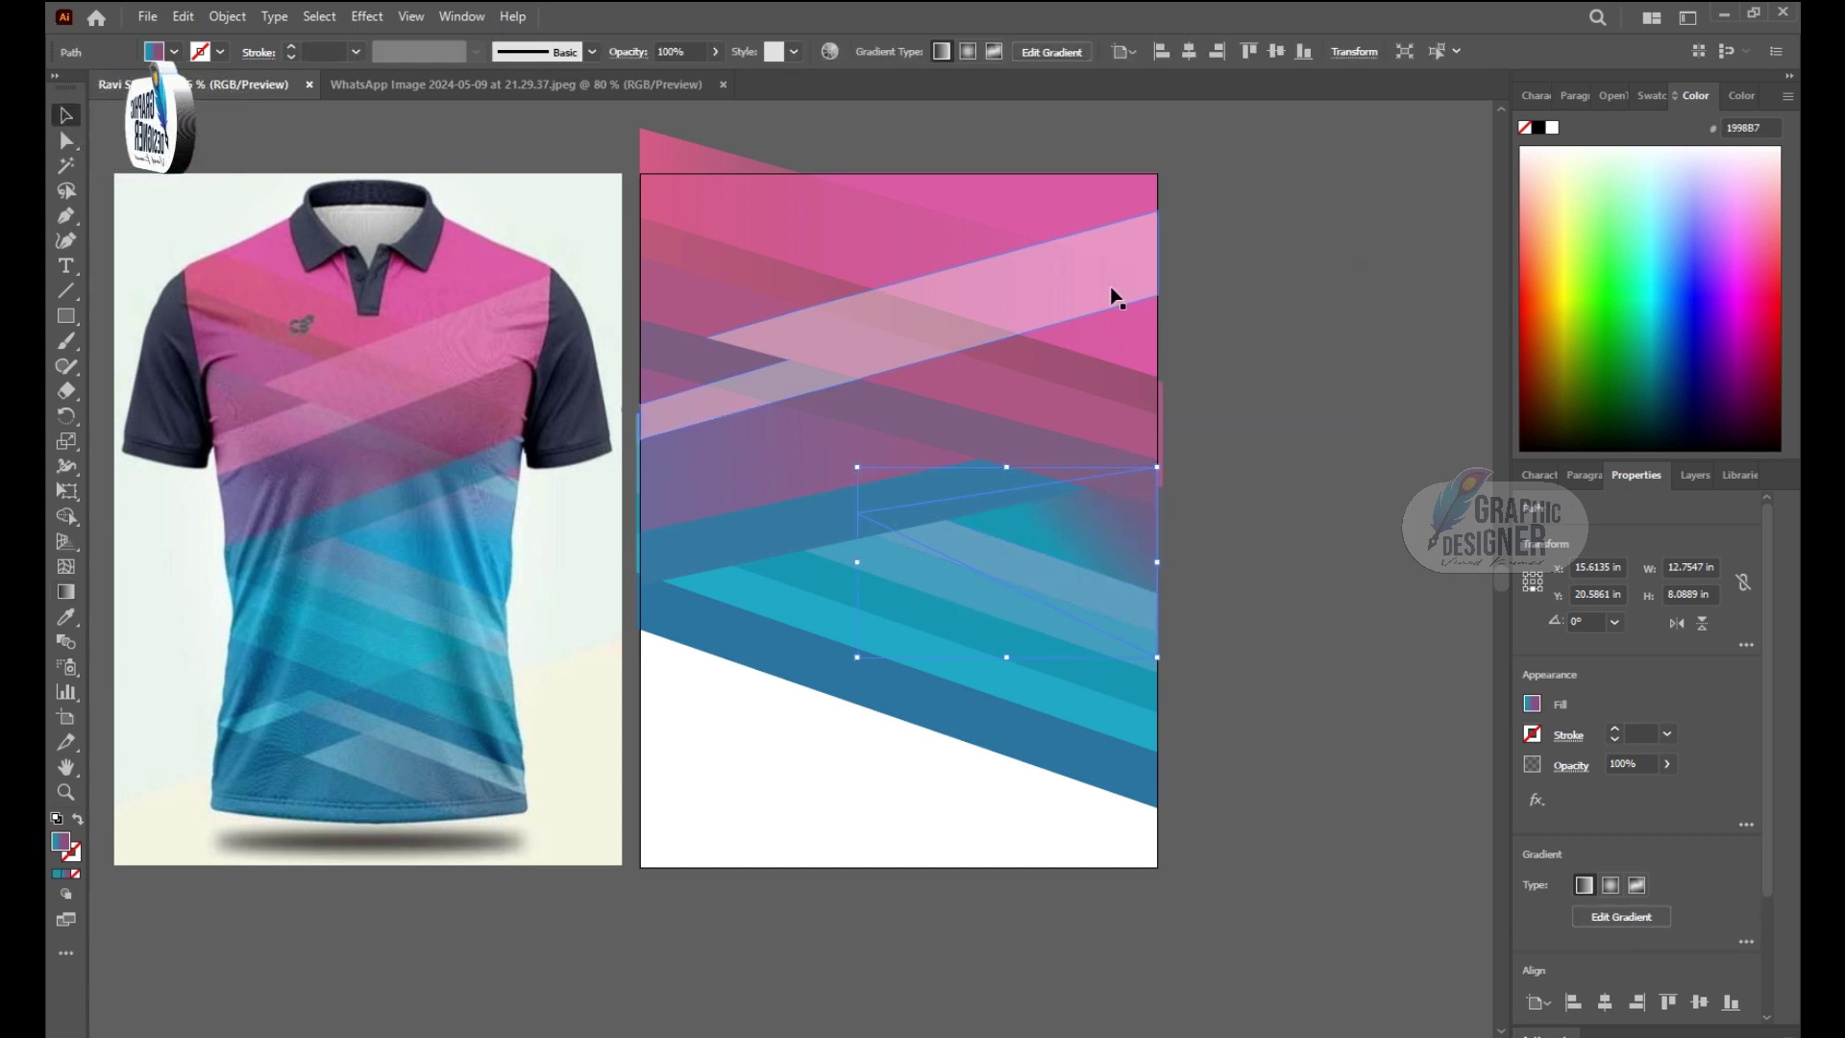
{"action": "left_click", "coordinate": [1322, 388]}
{"action": "scroll", "coordinate": [1322, 387], "scroll_direction": "down", "scroll_amount": 1}
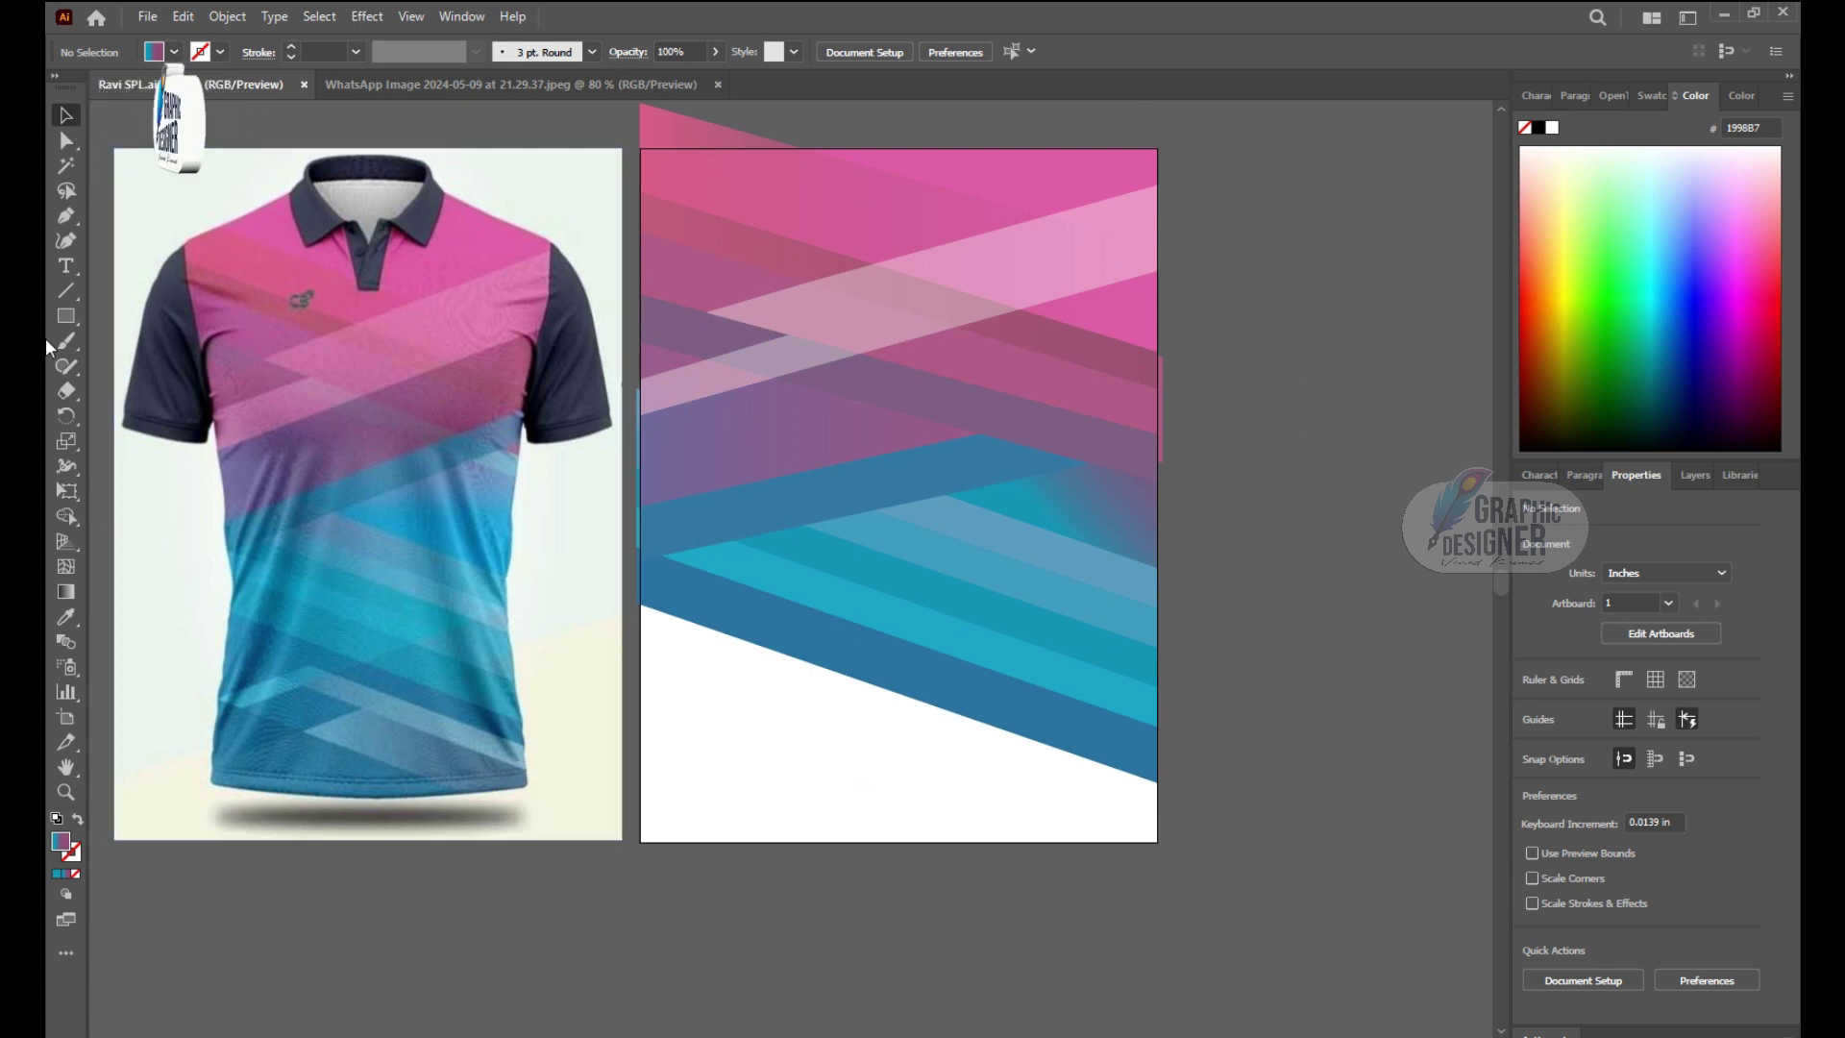
Step: Pen-draw a notched zigzag band from the left edge to the lower-right corner and back
{"action": "left_click", "coordinate": [64, 221]}
{"action": "left_click", "coordinate": [640, 716]}
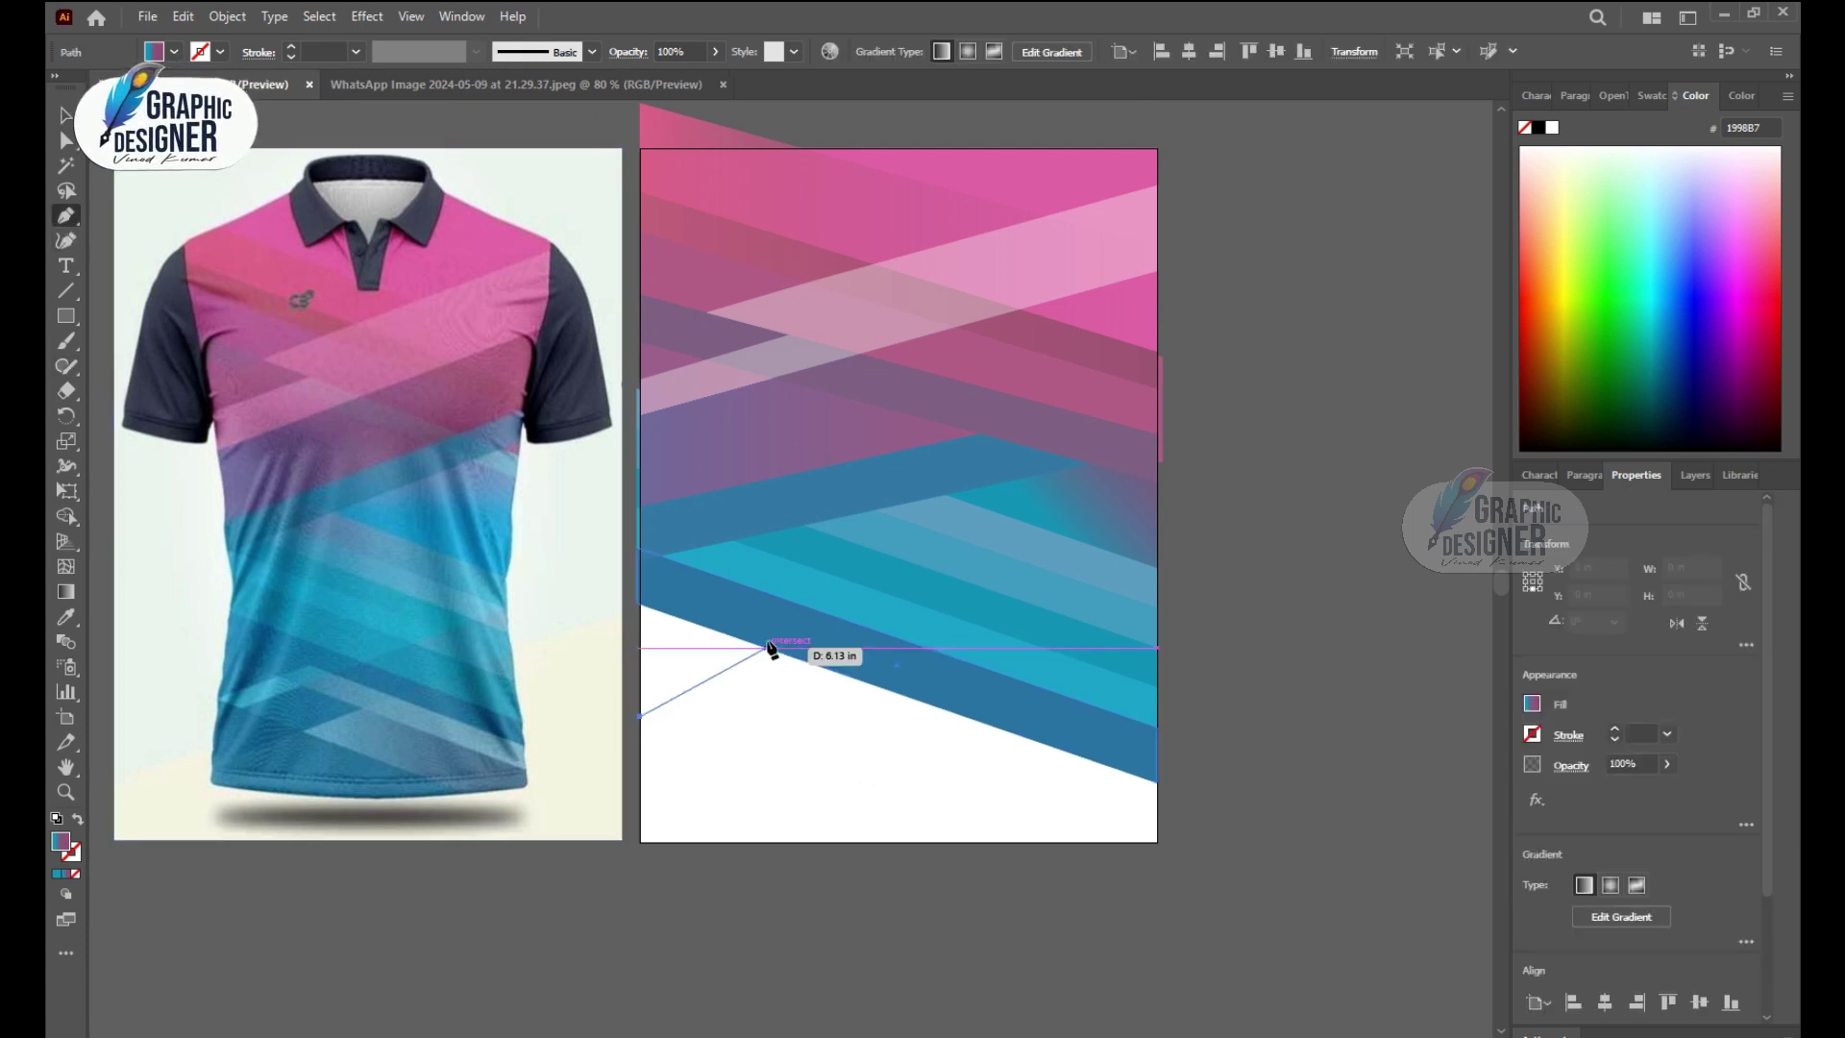
{"action": "left_click", "coordinate": [774, 627]}
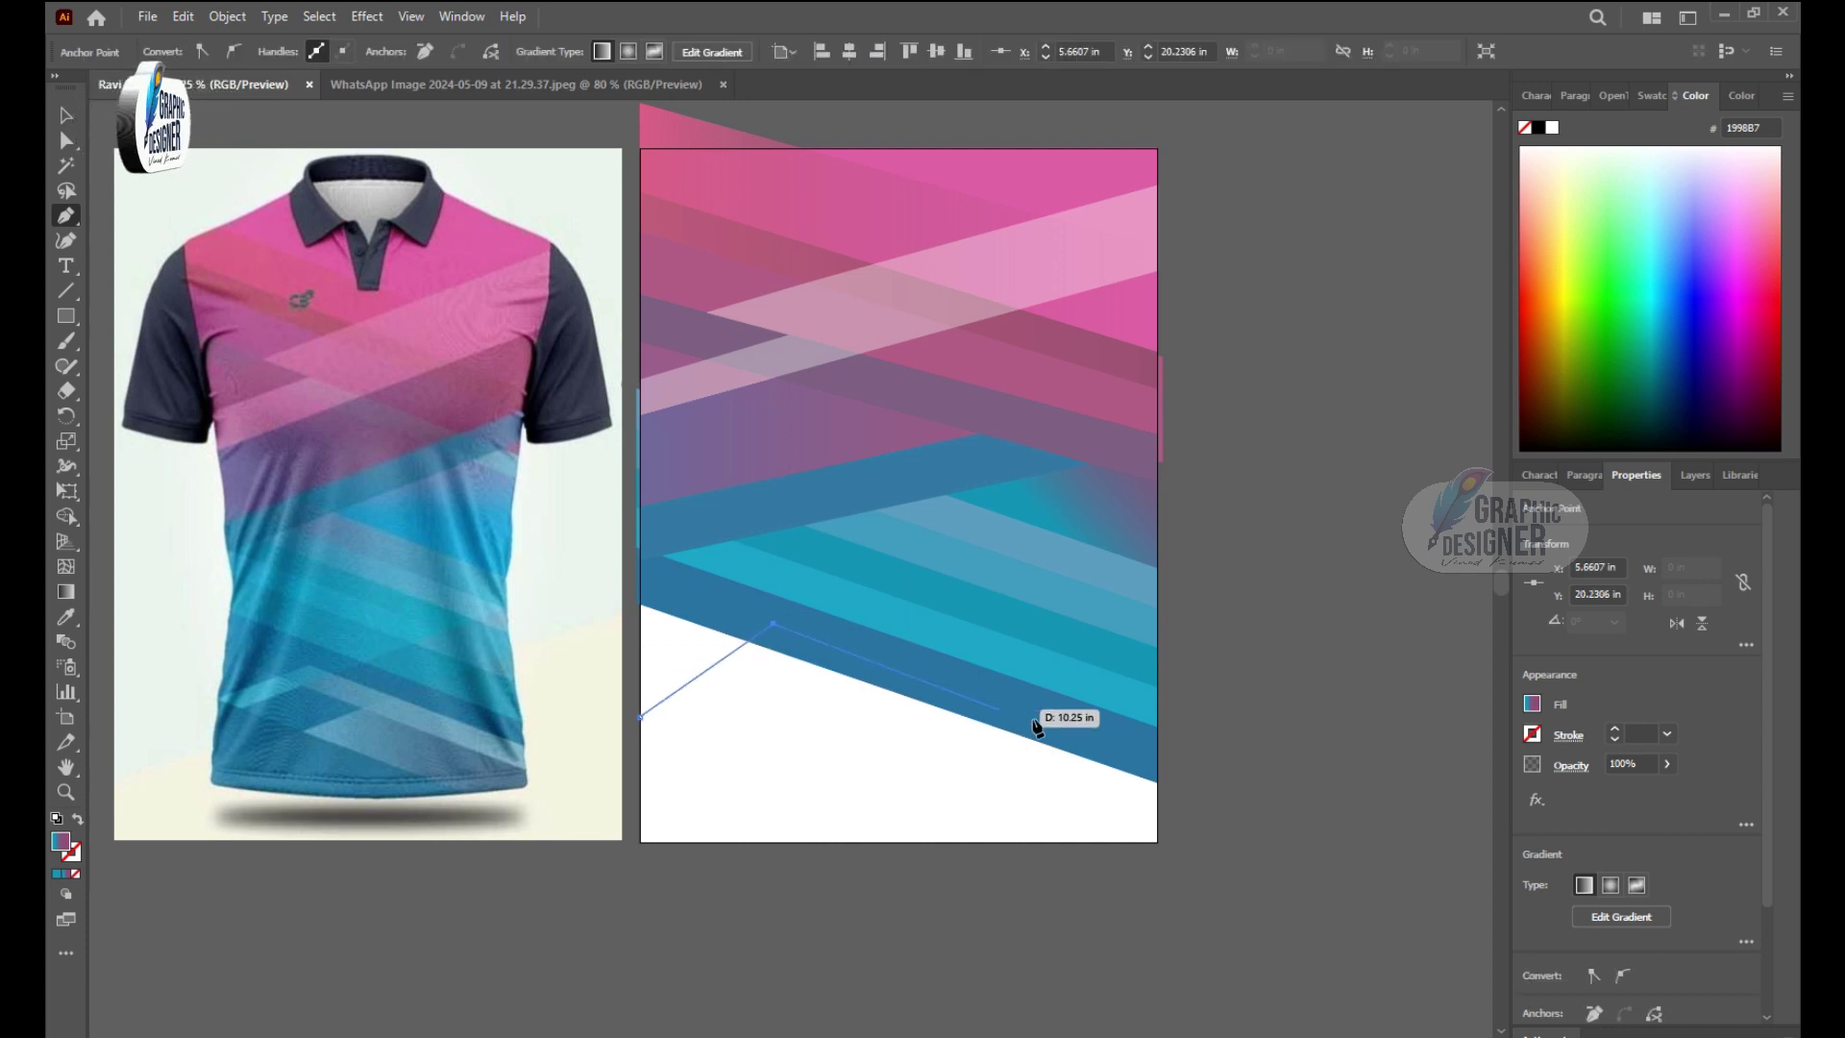
{"action": "left_click", "coordinate": [1157, 782]}
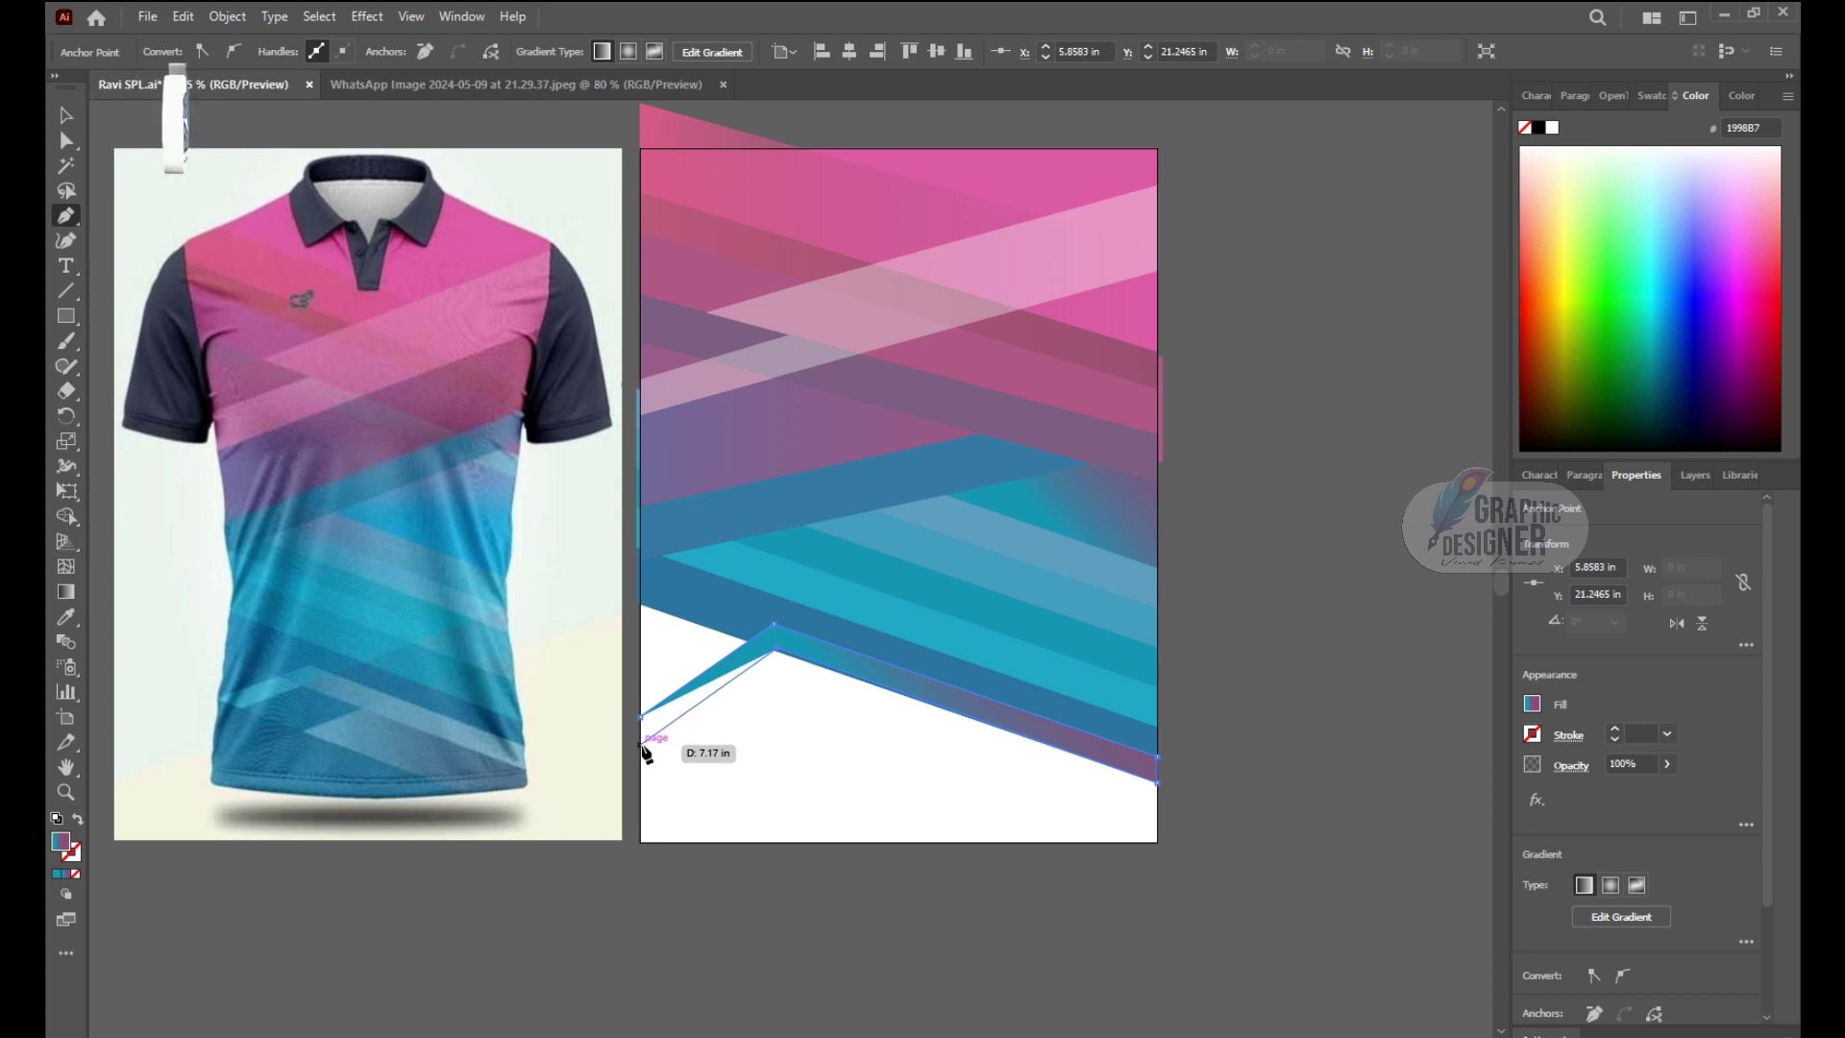
{"action": "scroll", "coordinate": [762, 680], "scroll_direction": "up", "scroll_amount": 3}
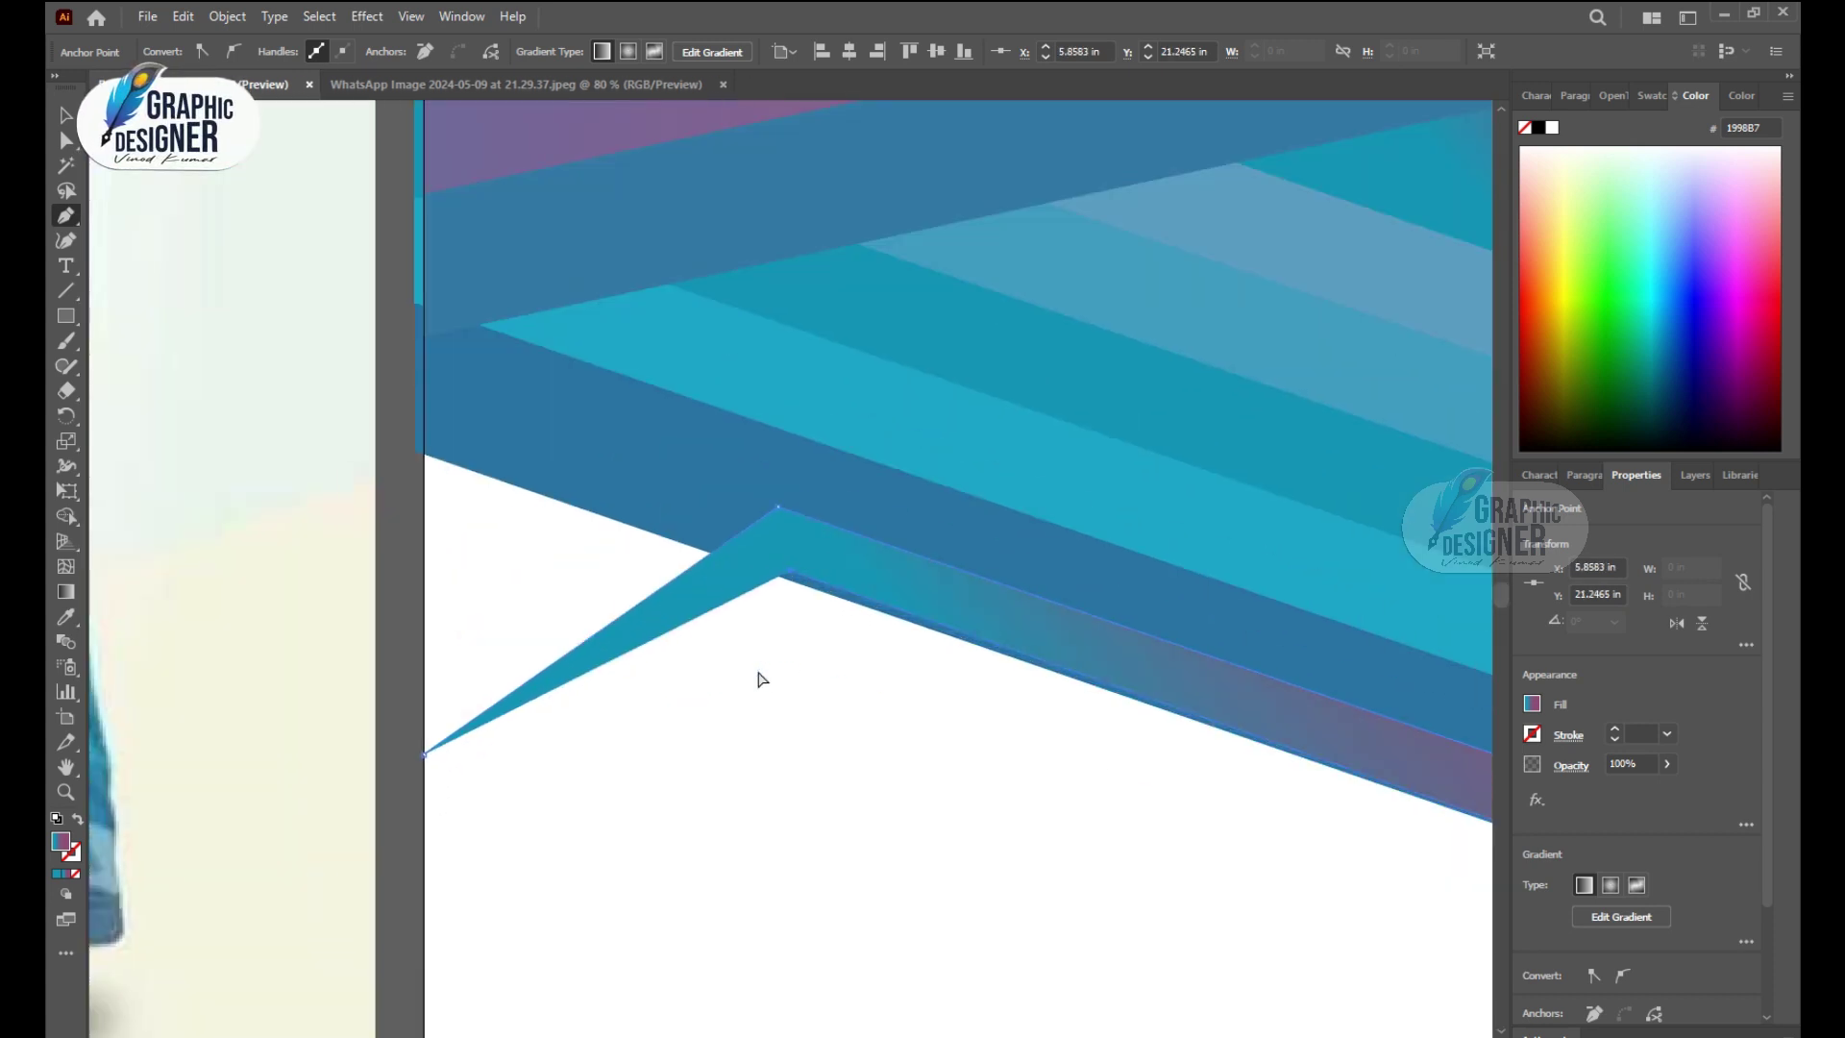
{"action": "left_click", "coordinate": [796, 583]}
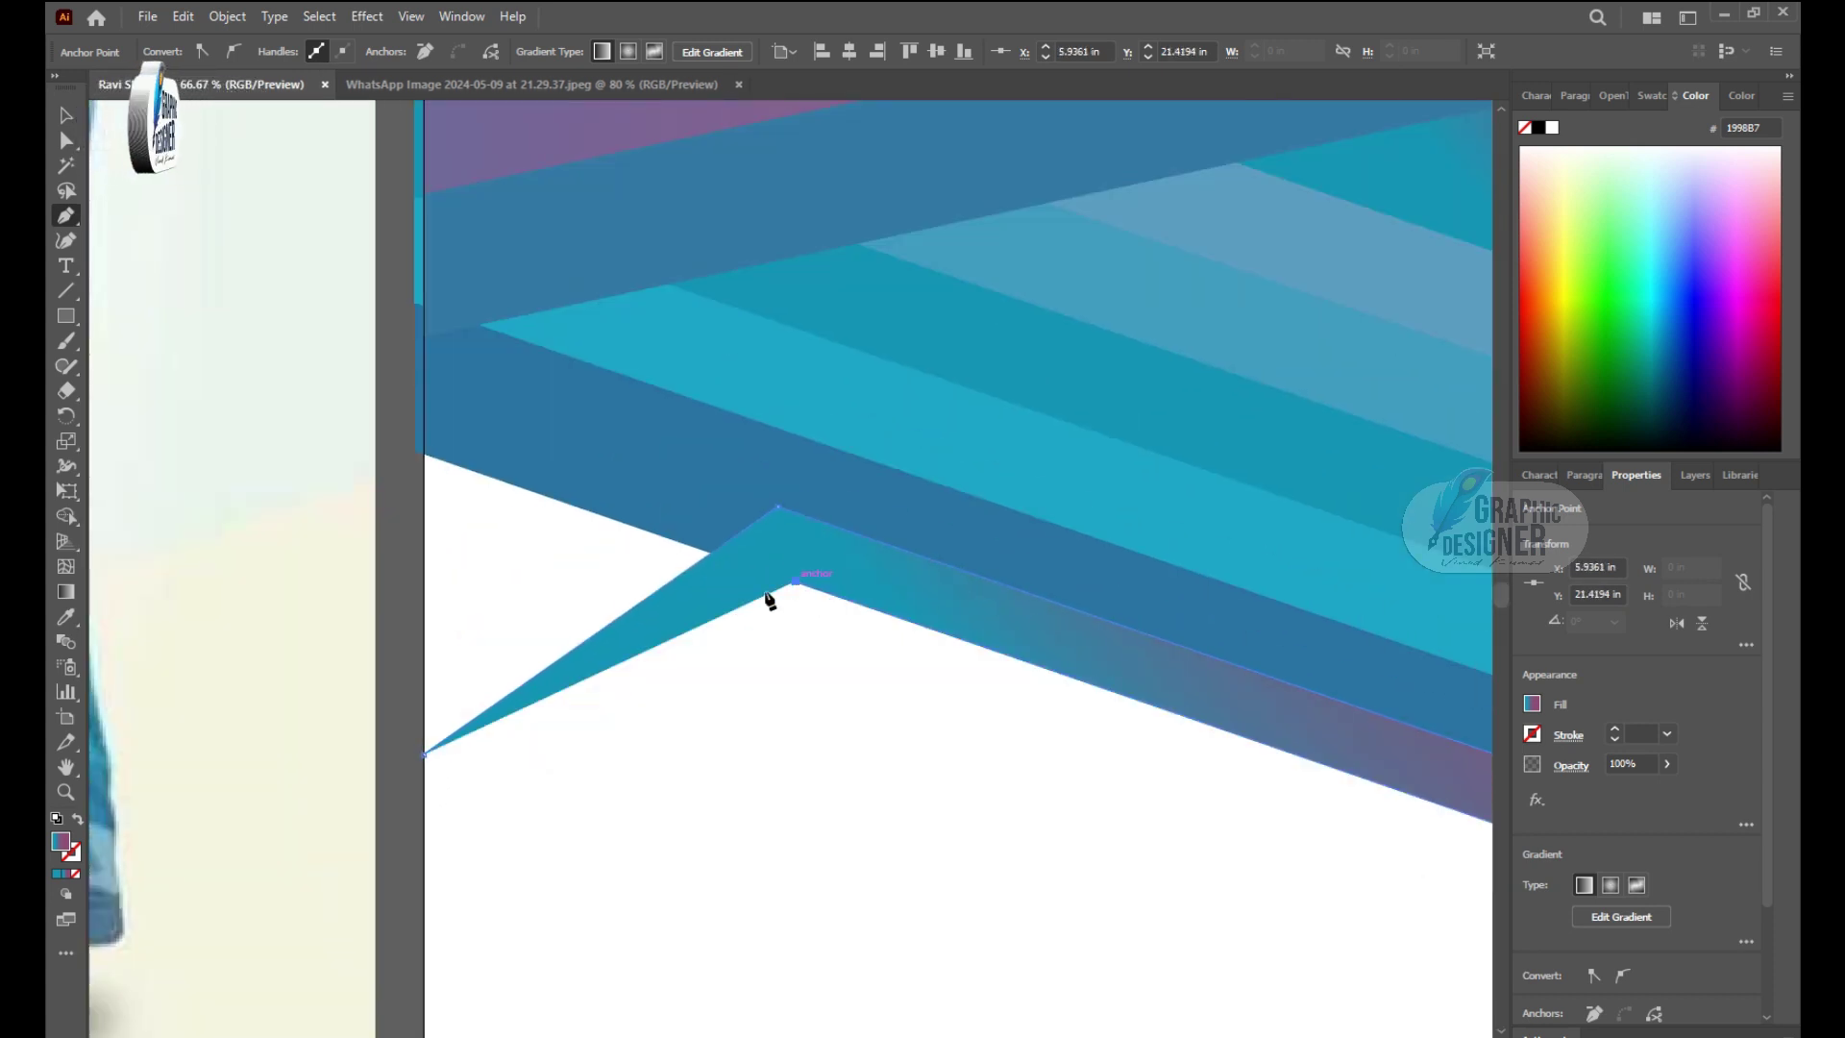
{"action": "left_click", "coordinate": [424, 831]}
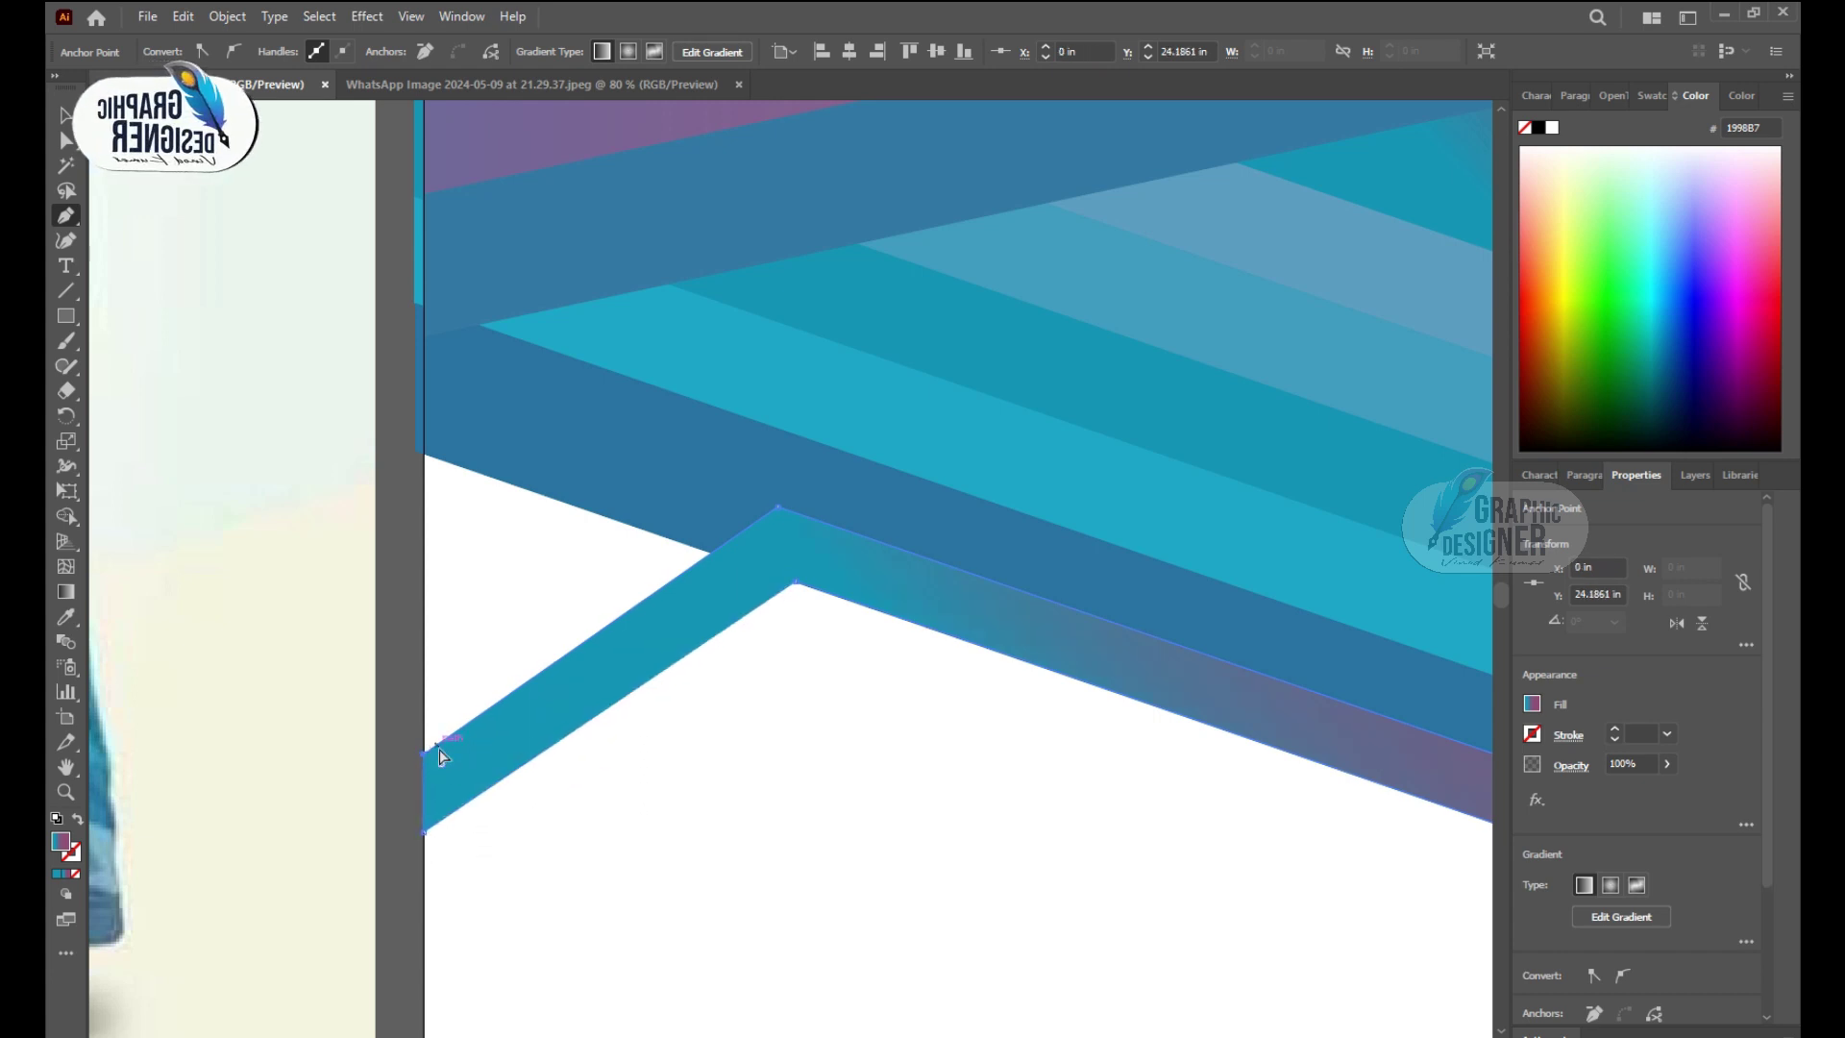
{"action": "scroll", "coordinate": [440, 757], "scroll_direction": "down", "scroll_amount": 3}
Step: Show the Gradient panel from the Window menu
{"action": "left_click", "coordinate": [63, 119]}
{"action": "left_click", "coordinate": [462, 16]}
{"action": "left_click", "coordinate": [576, 540]}
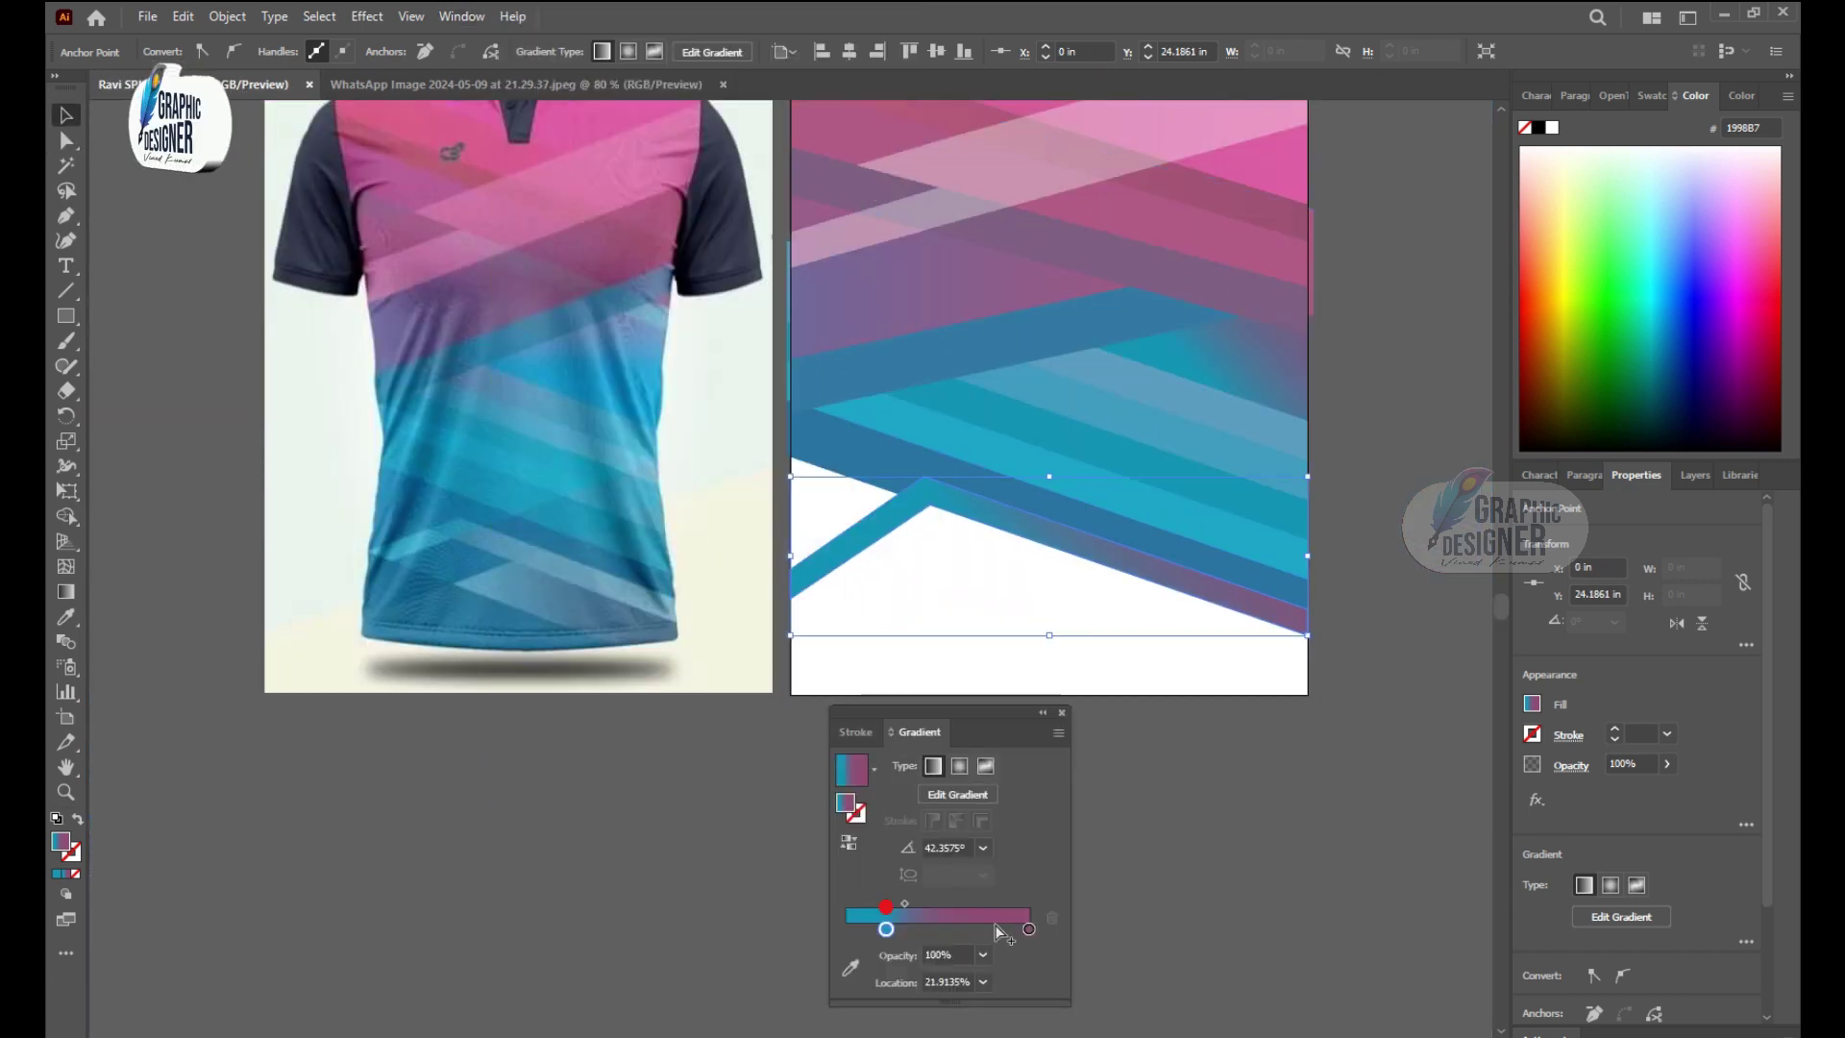
Step: Set one gradient stop to white and move the teal stop farther left
{"action": "double_click", "coordinate": [856, 966]}
{"action": "left_click", "coordinate": [760, 742]}
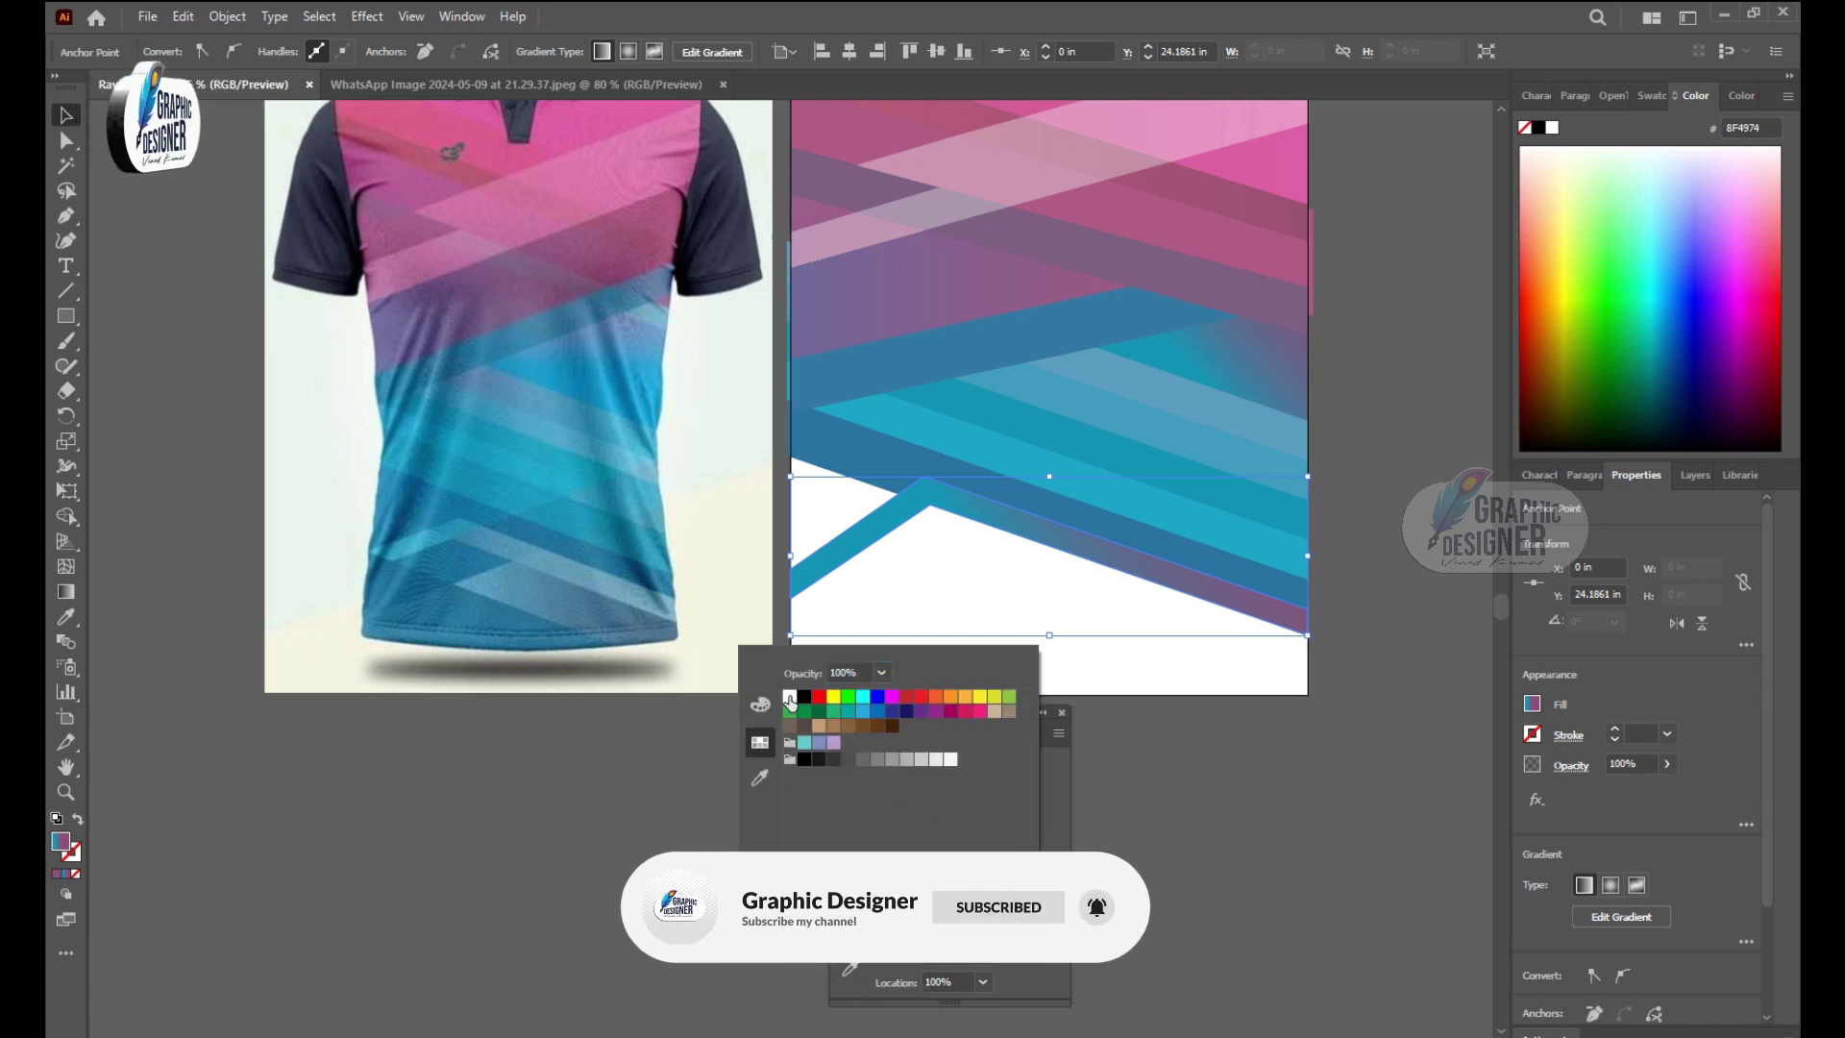
{"action": "left_click", "coordinate": [789, 698]}
{"action": "left_click", "coordinate": [1272, 774]}
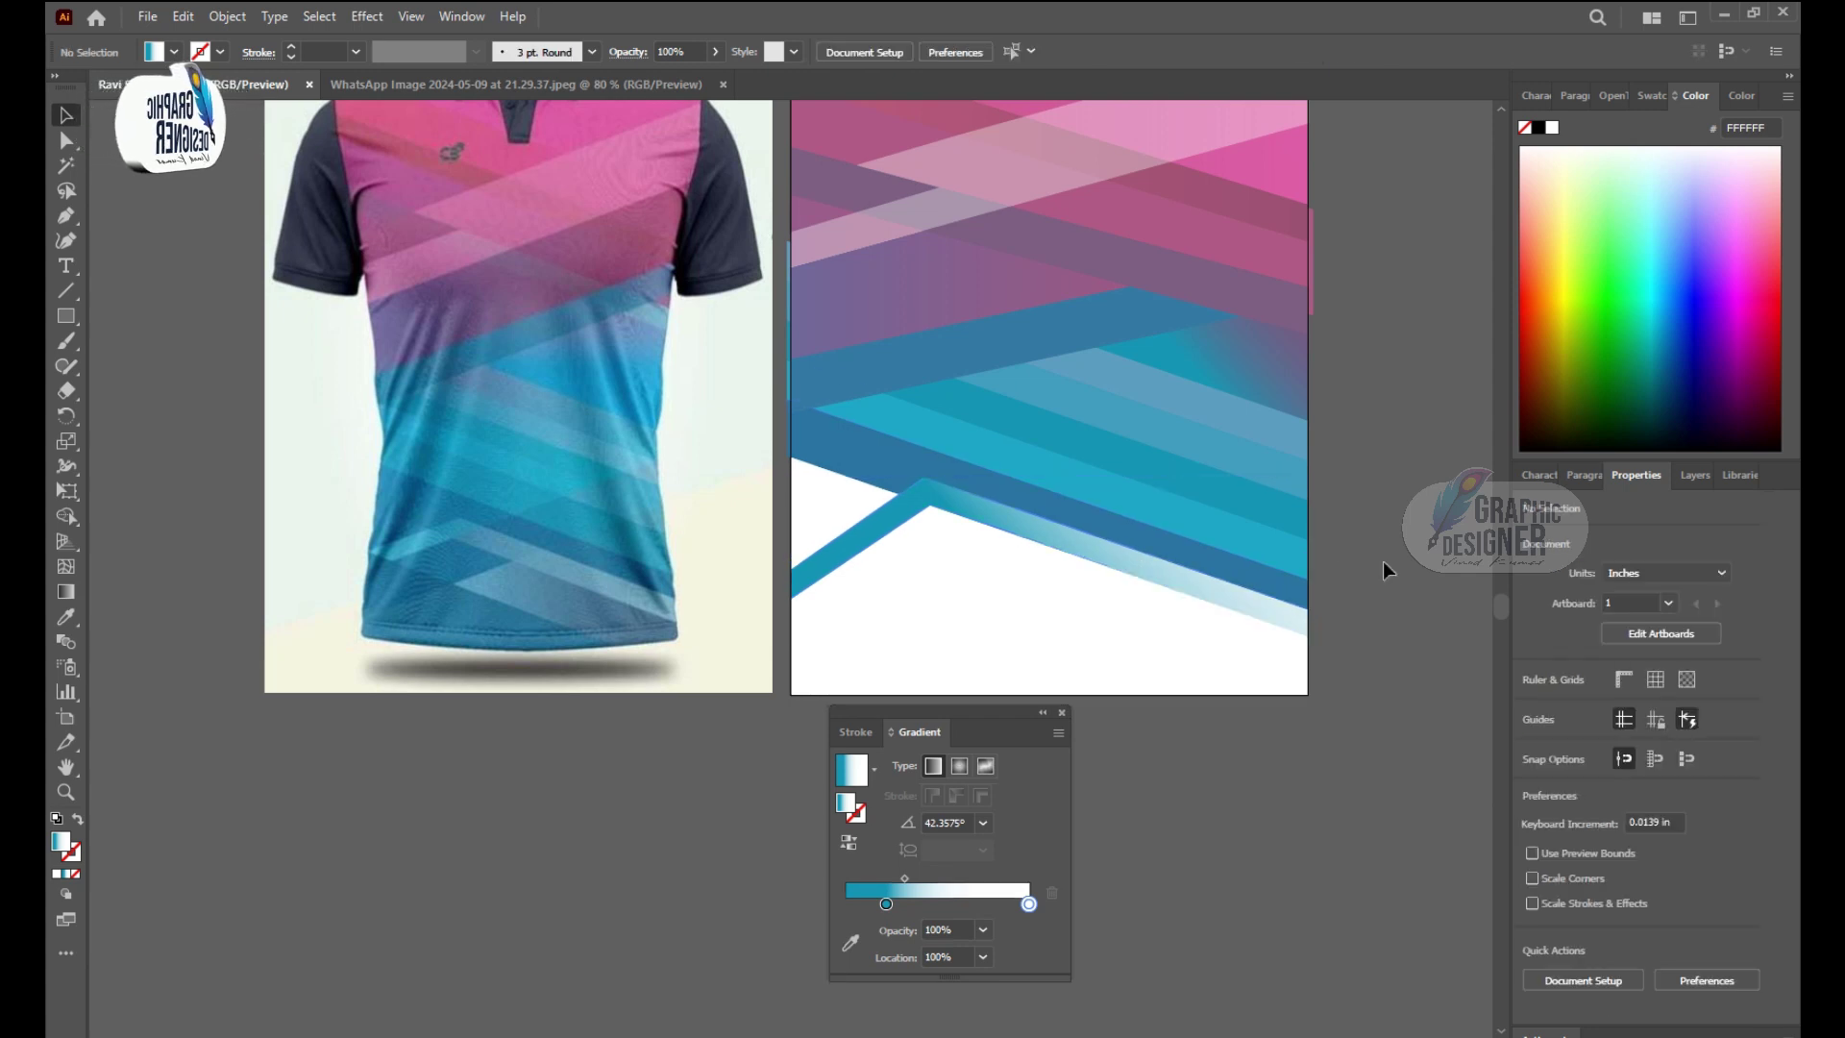
{"action": "mouse_move", "coordinate": [886, 903]}
{"action": "left_mouse_down"}
{"action": "mouse_move", "coordinate": [845, 903]}
{"action": "mouse_move", "coordinate": [912, 878]}
{"action": "left_mouse_up"}
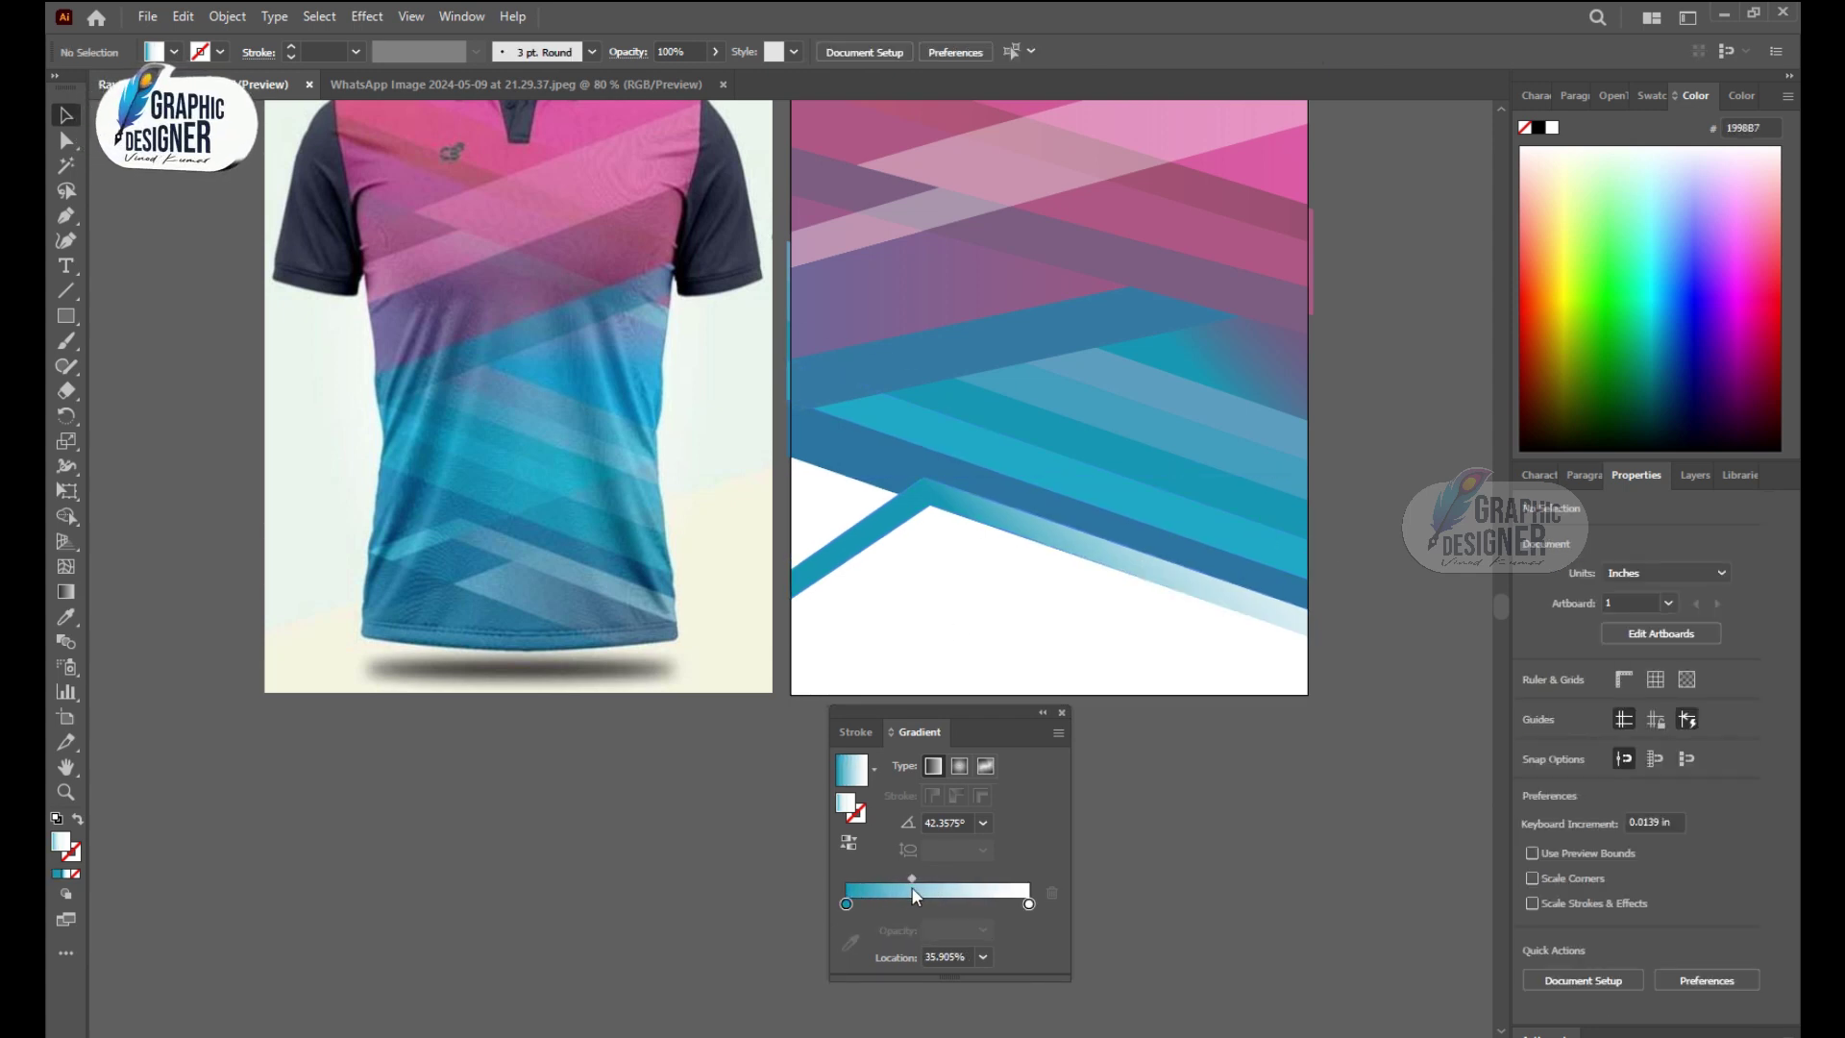
Step: Shift the zigzag band's gradient midpoint to lengthen the teal, then deselect
{"action": "key", "text": "g"}
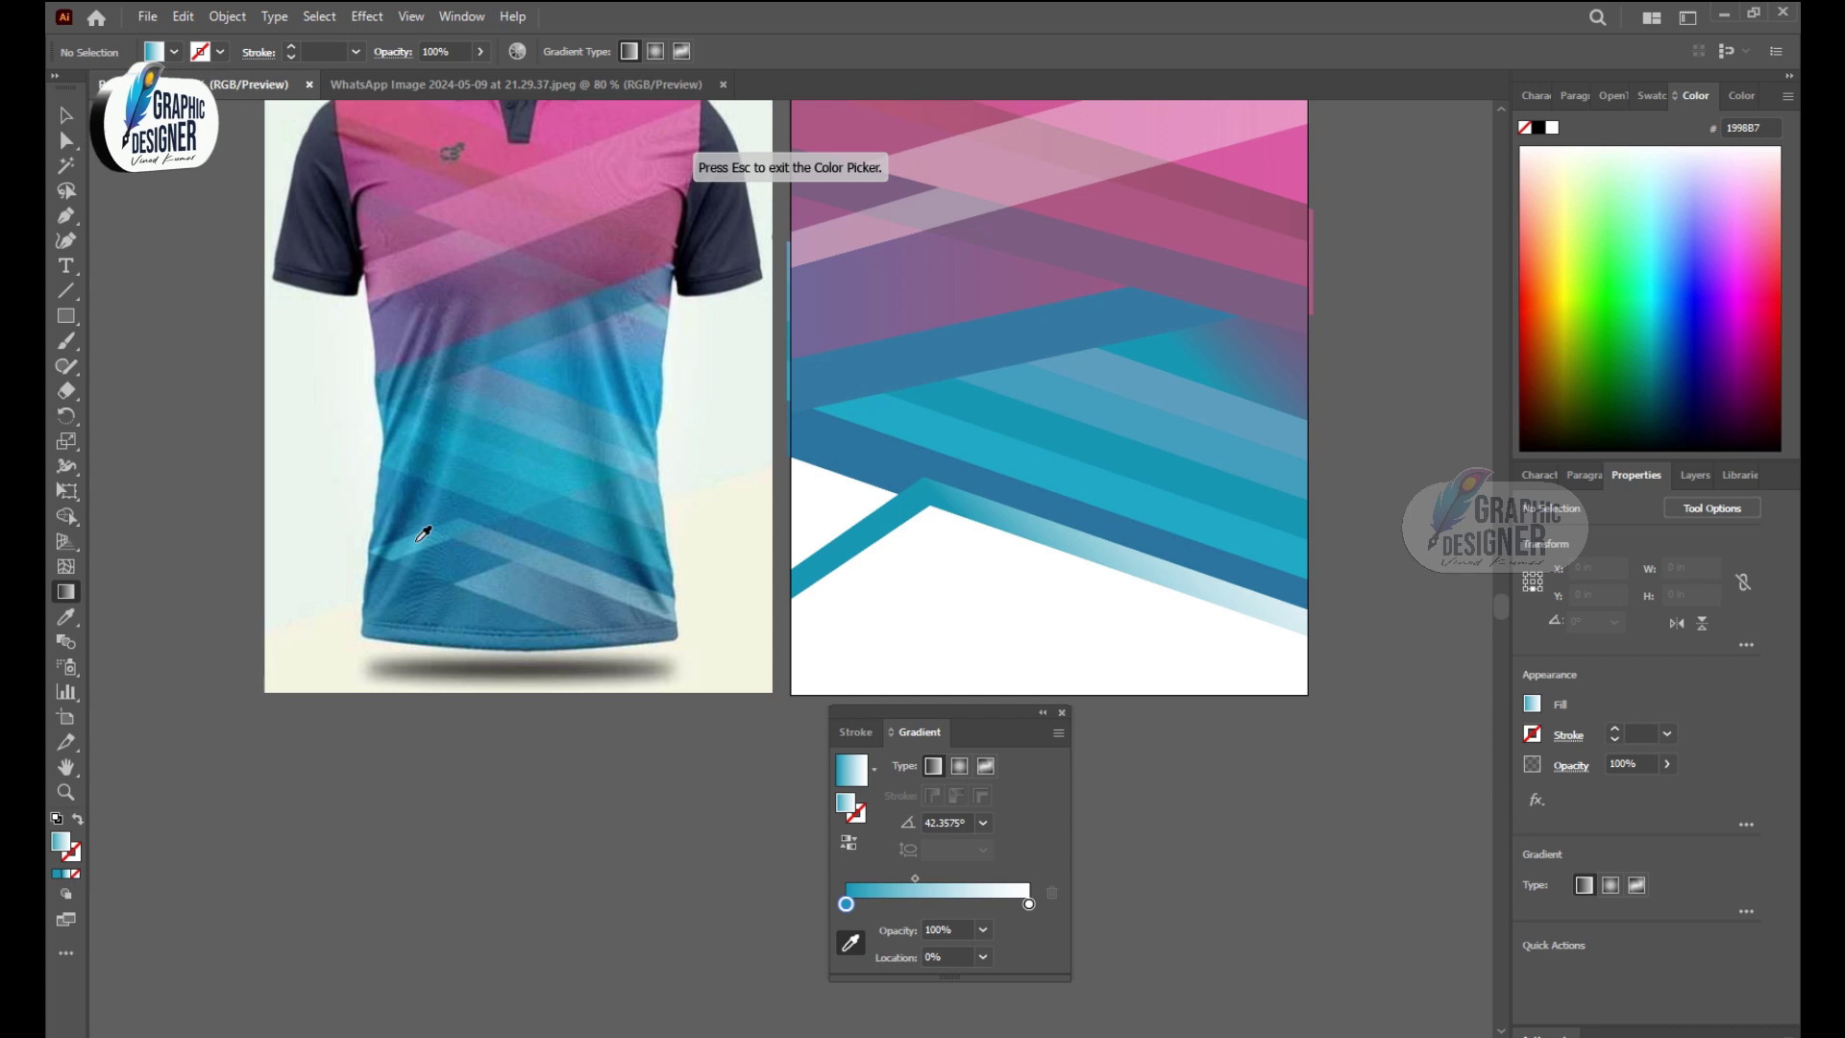
{"action": "key", "text": "v"}
{"action": "left_click", "coordinate": [1042, 572]}
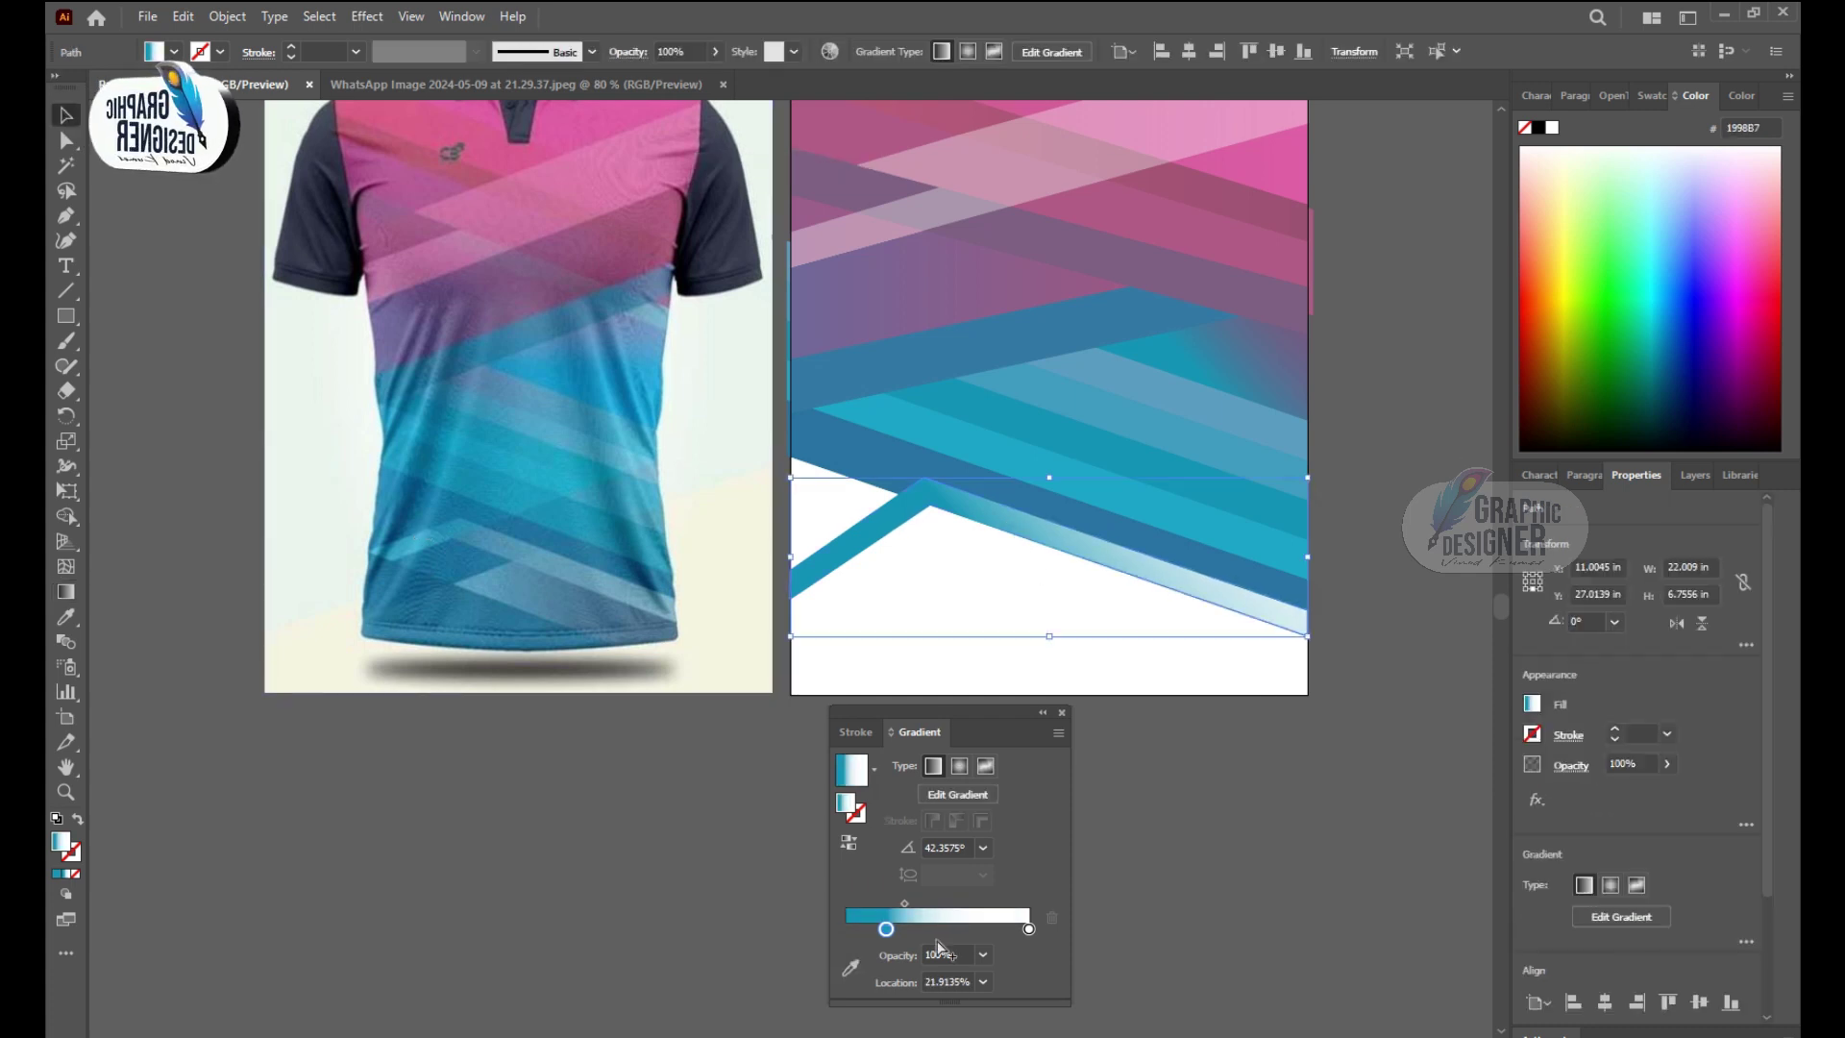
{"action": "left_click_drag", "start_coordinate": [870, 903], "coordinate": [905, 903]}
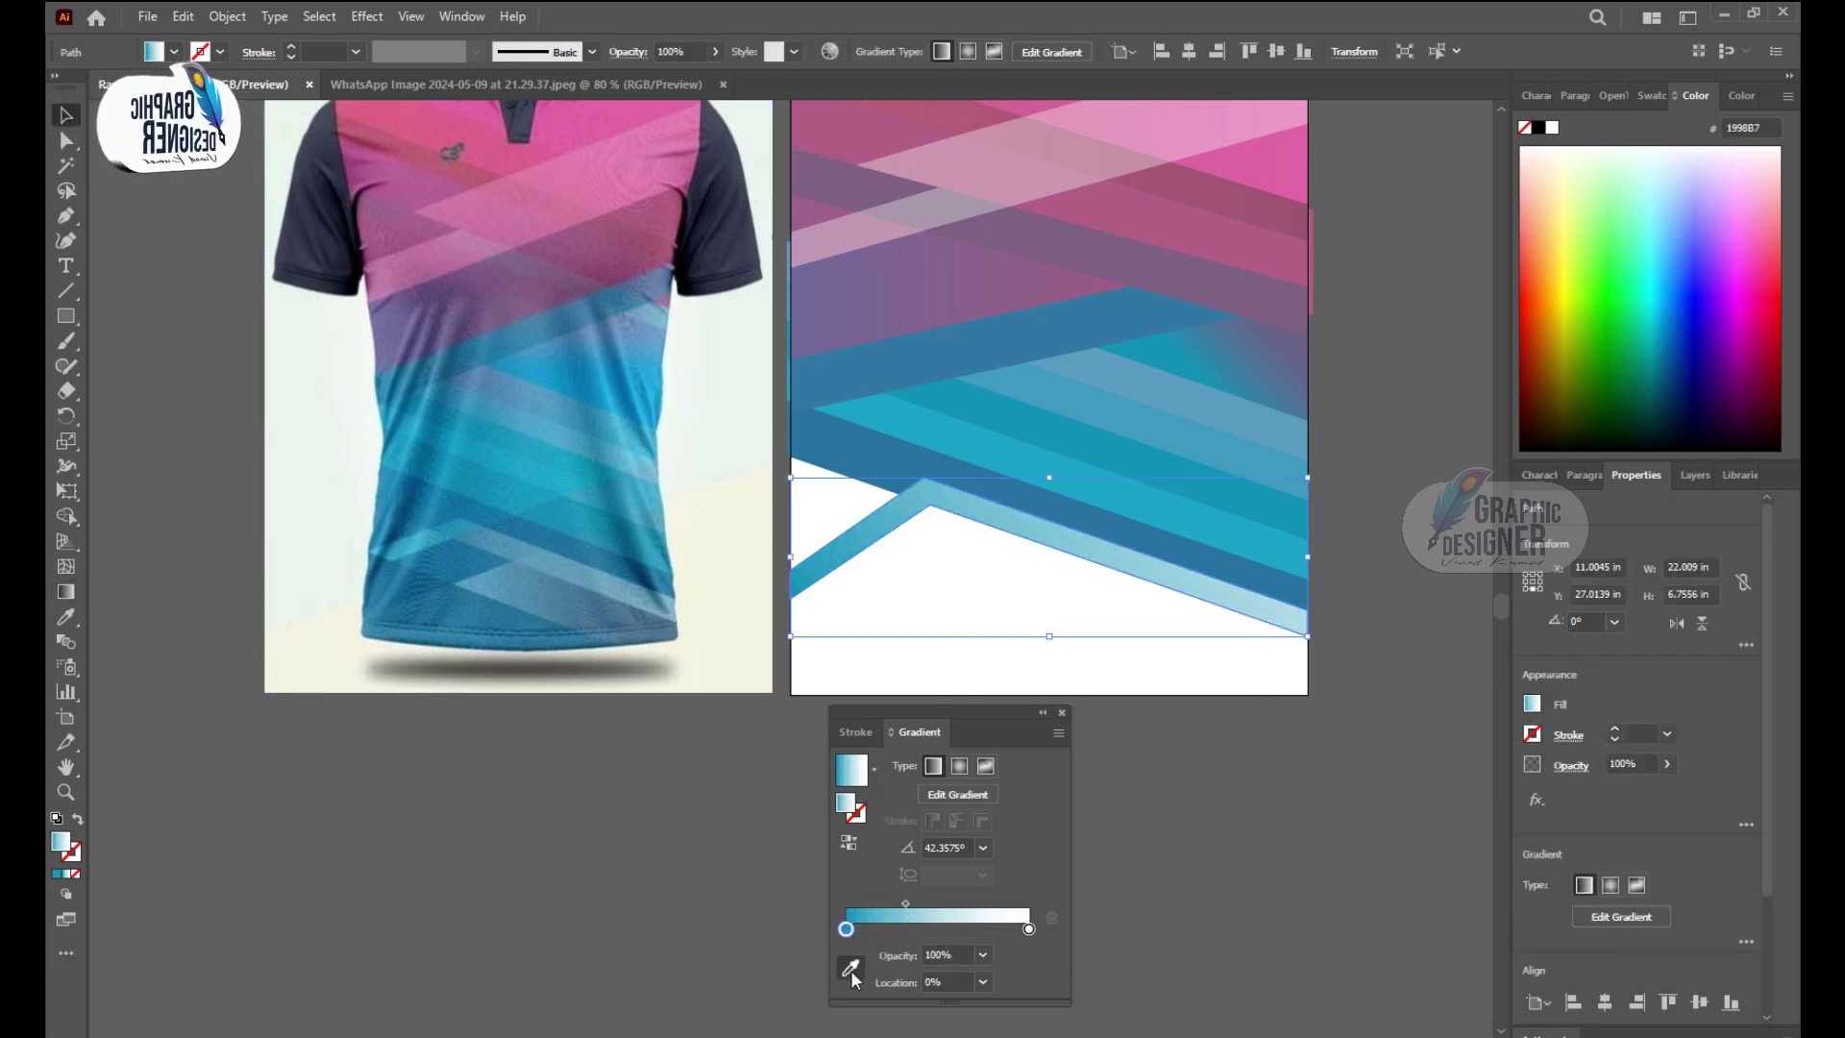
{"action": "left_click", "coordinate": [850, 969]}
{"action": "left_click", "coordinate": [1207, 700]}
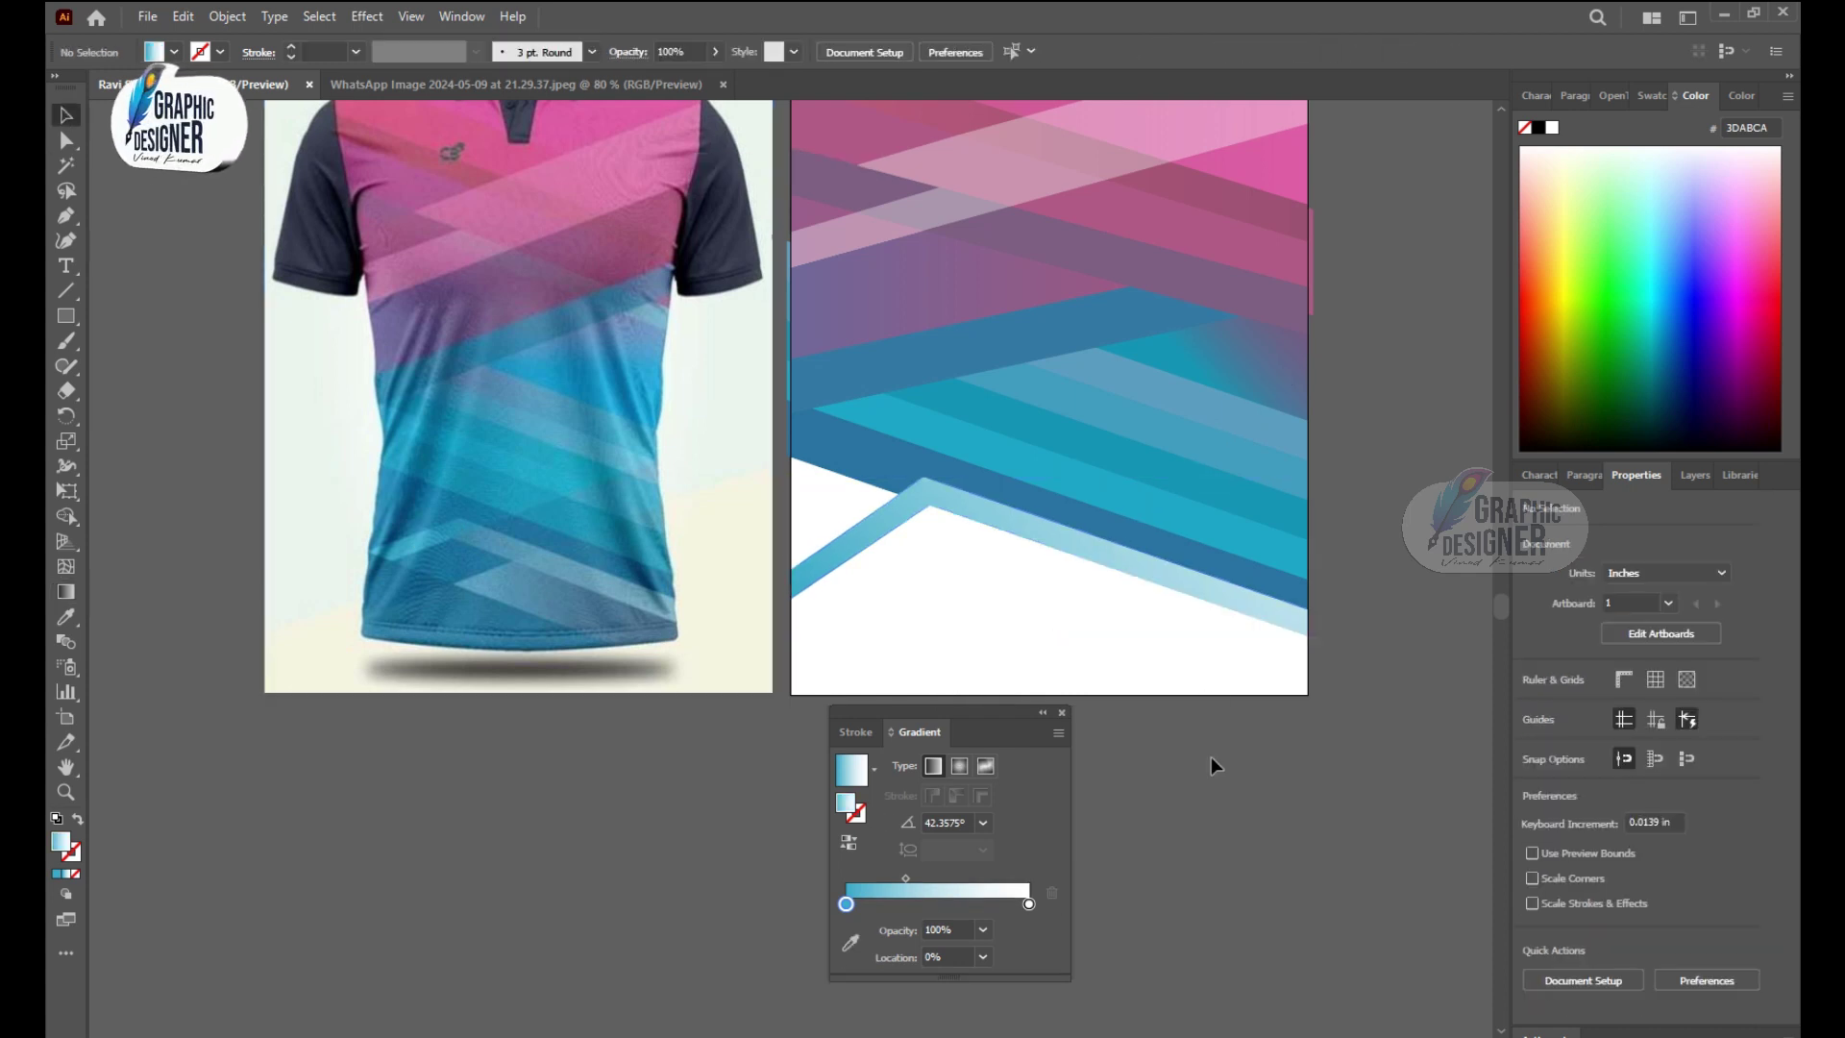
{"action": "left_click", "coordinate": [66, 219]}
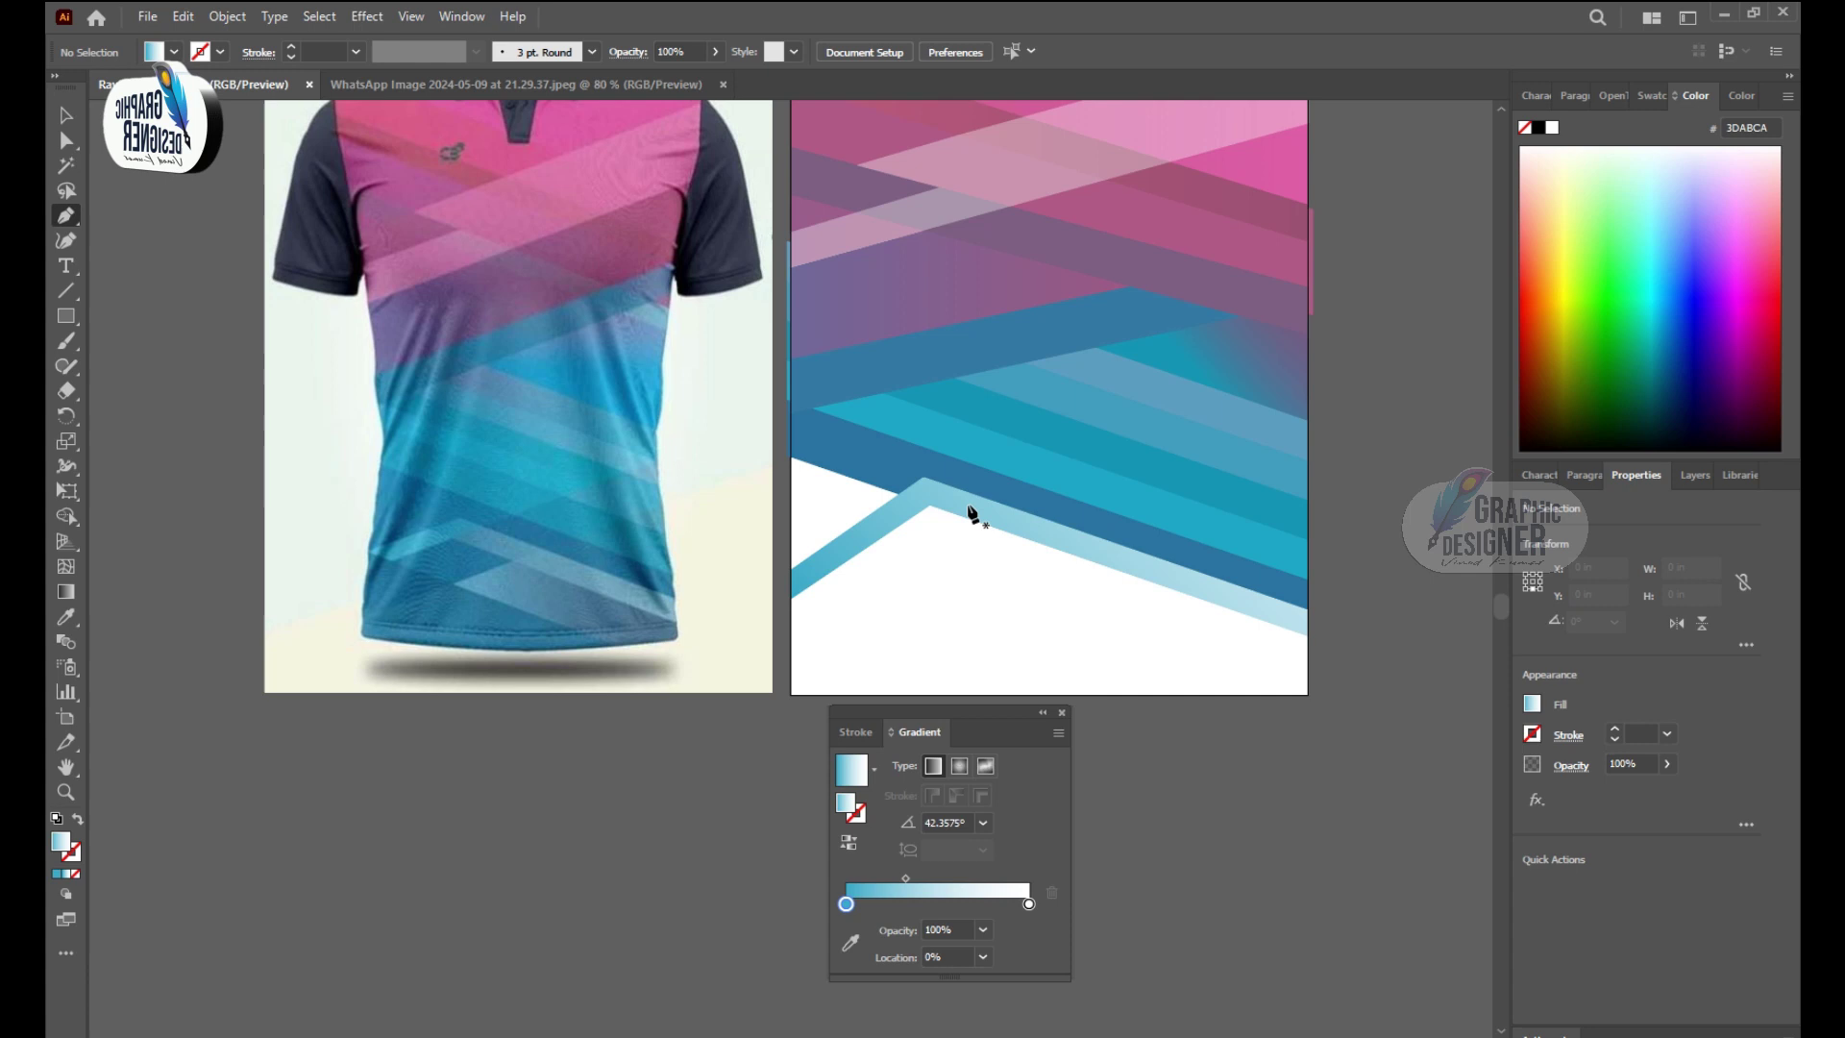
Step: Draw a wide rectangle at the artboard bottom, slant it diagonally and move it up
{"action": "key", "text": "m"}
{"action": "left_click_drag", "start_coordinate": [791, 613], "coordinate": [1309, 706]}
{"action": "key", "text": "e"}
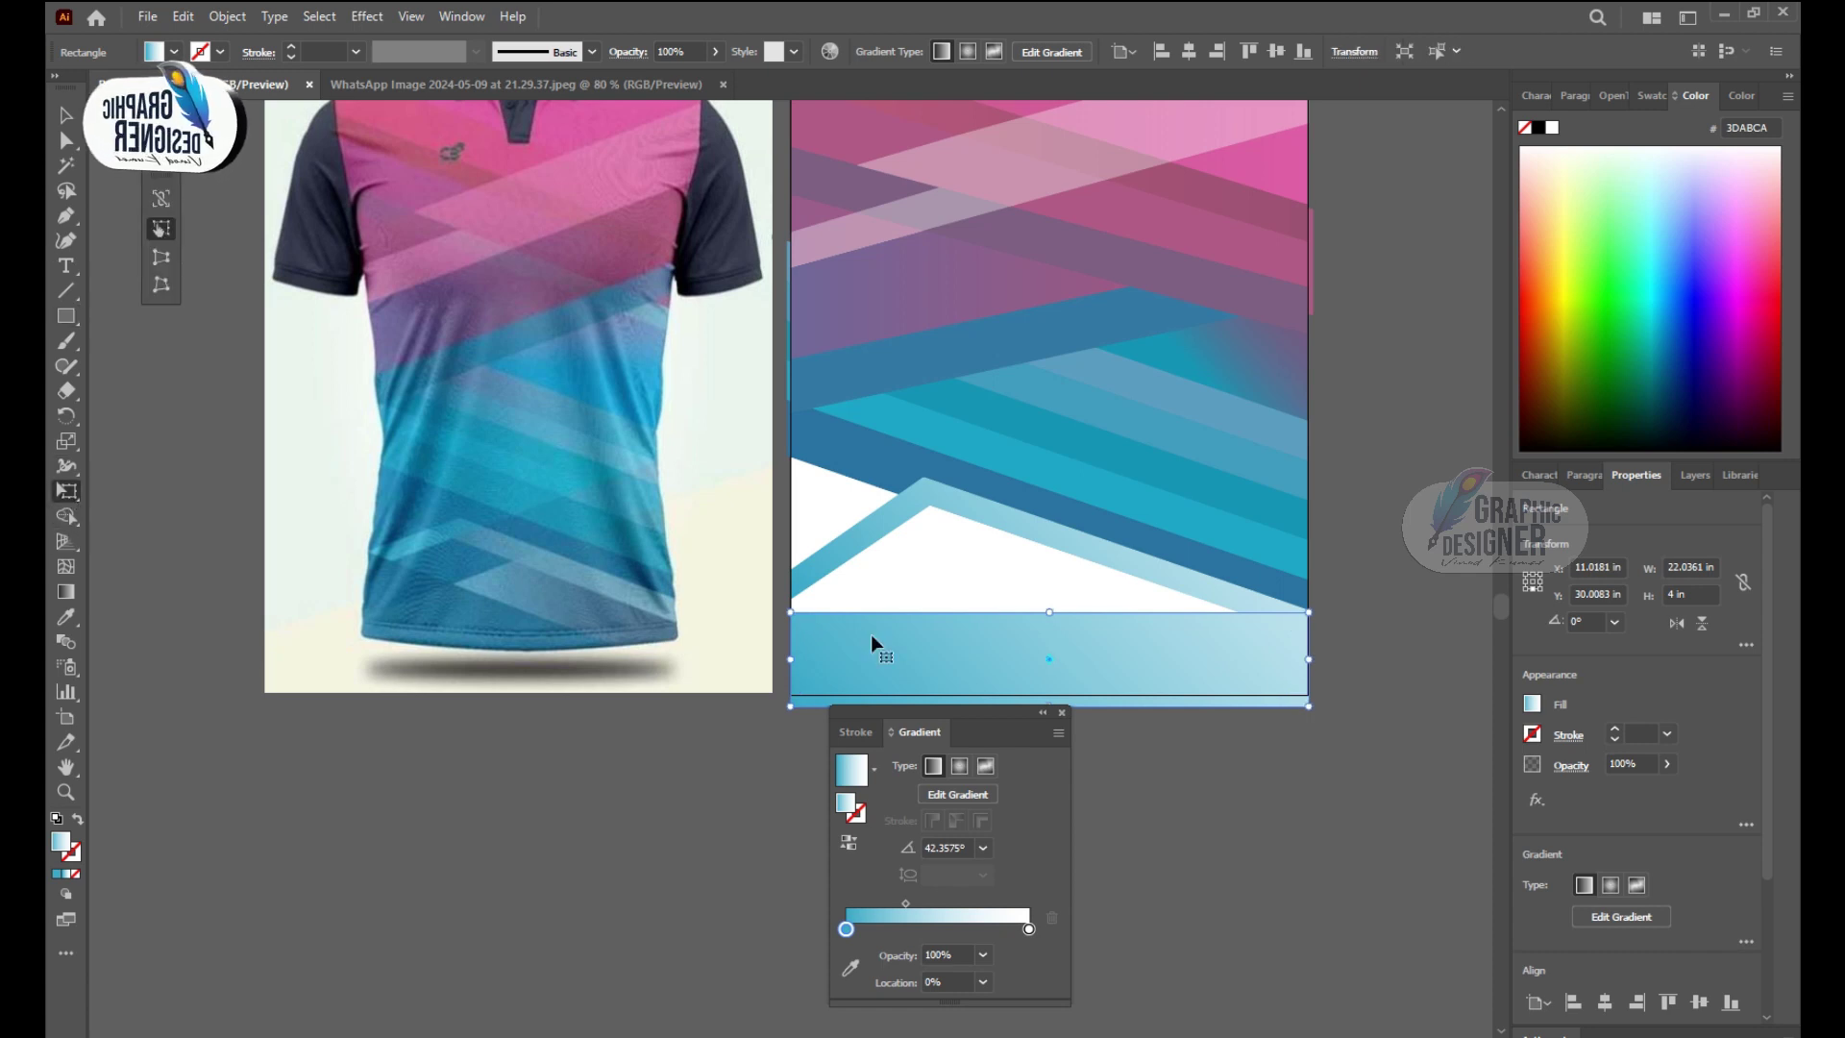
{"action": "left_click_drag", "start_coordinate": [791, 659], "coordinate": [784, 711]}
{"action": "key", "text": "v"}
{"action": "left_click_drag", "start_coordinate": [1238, 683], "coordinate": [1240, 470]}
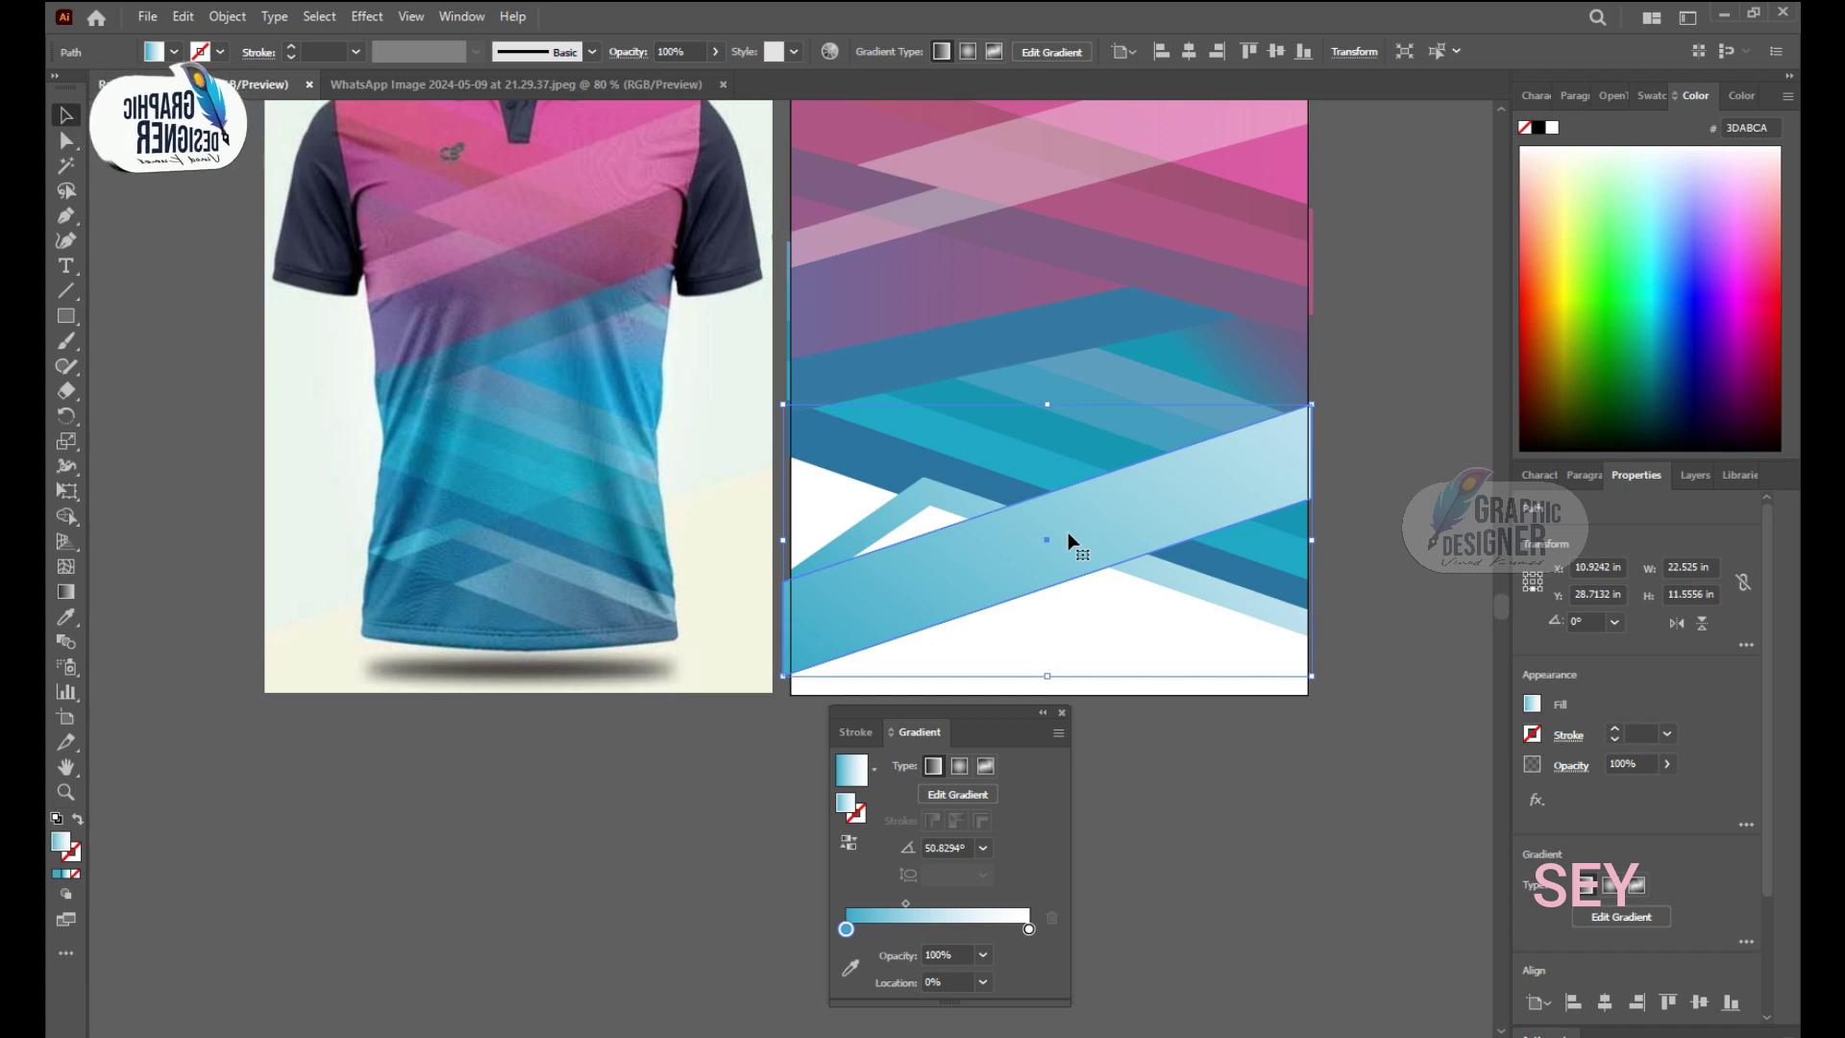
{"action": "key", "text": "ctrl+a"}
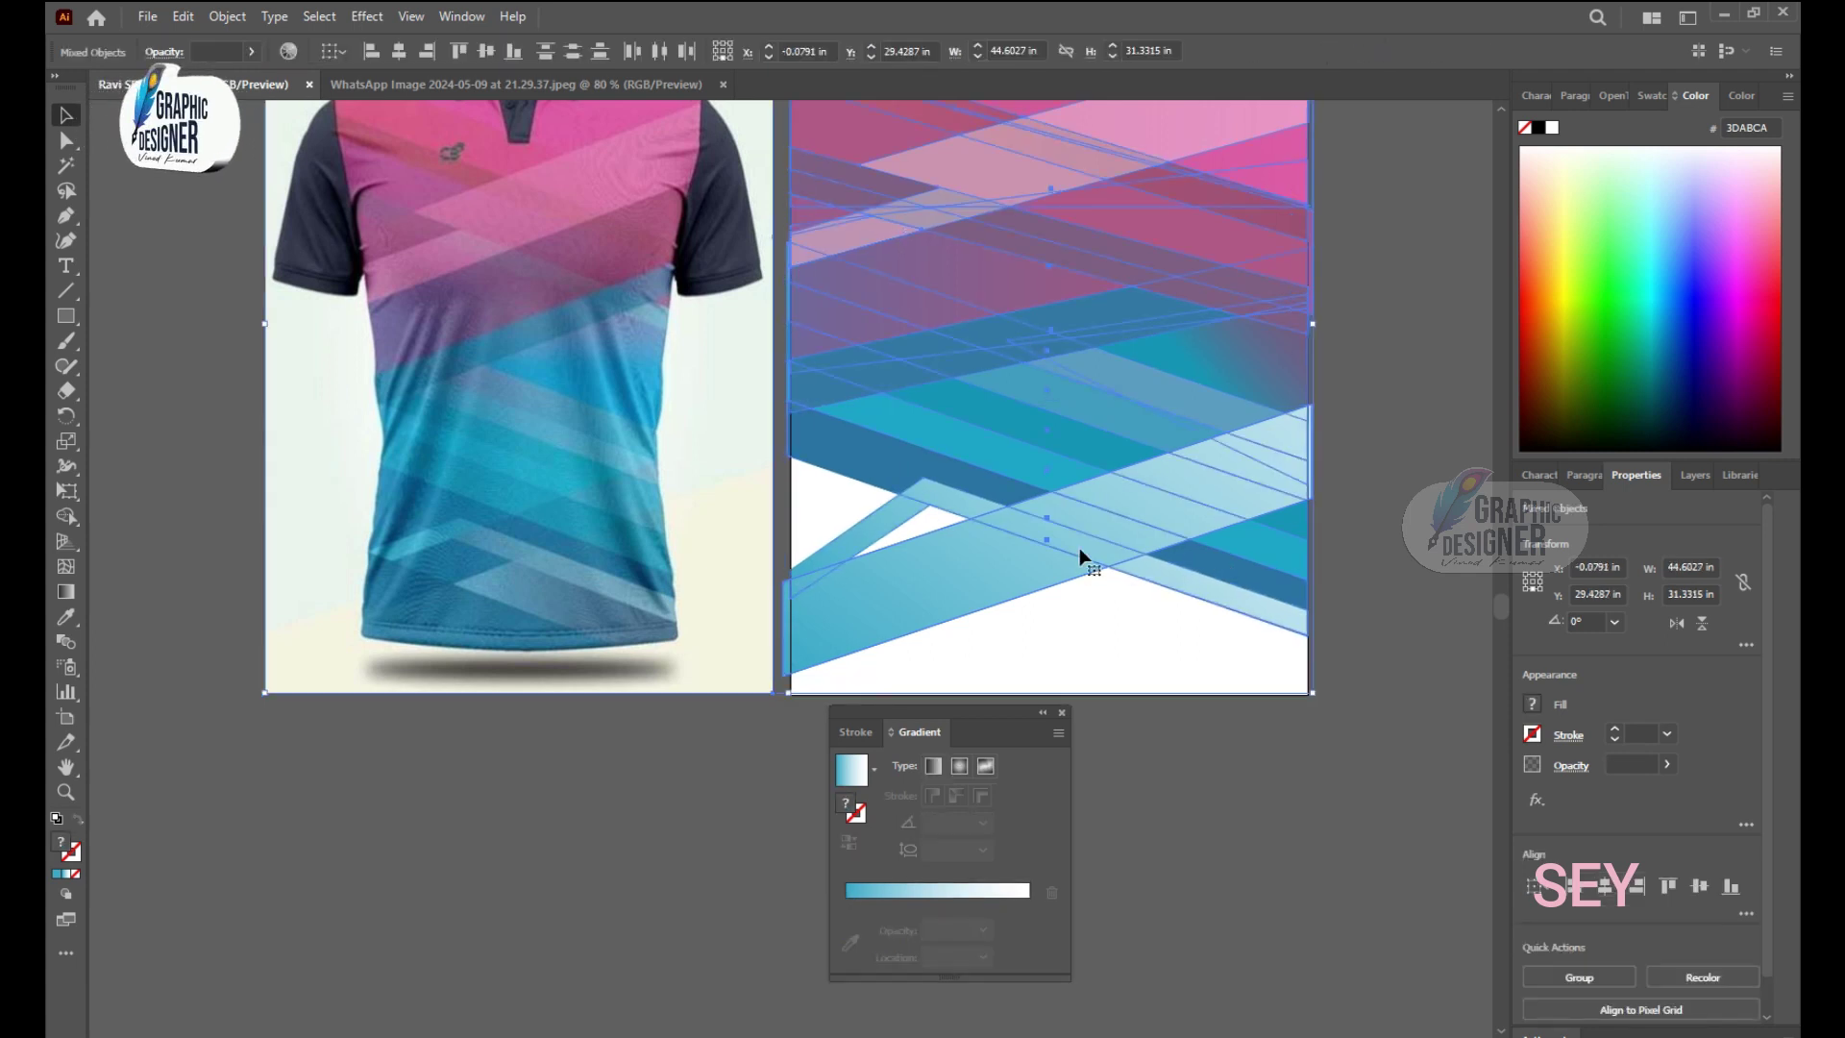
Step: Select the slanted band and reopen the Gradient panel
{"action": "left_click", "coordinate": [1336, 516]}
{"action": "left_click", "coordinate": [1288, 481]}
{"action": "left_click", "coordinate": [461, 16]}
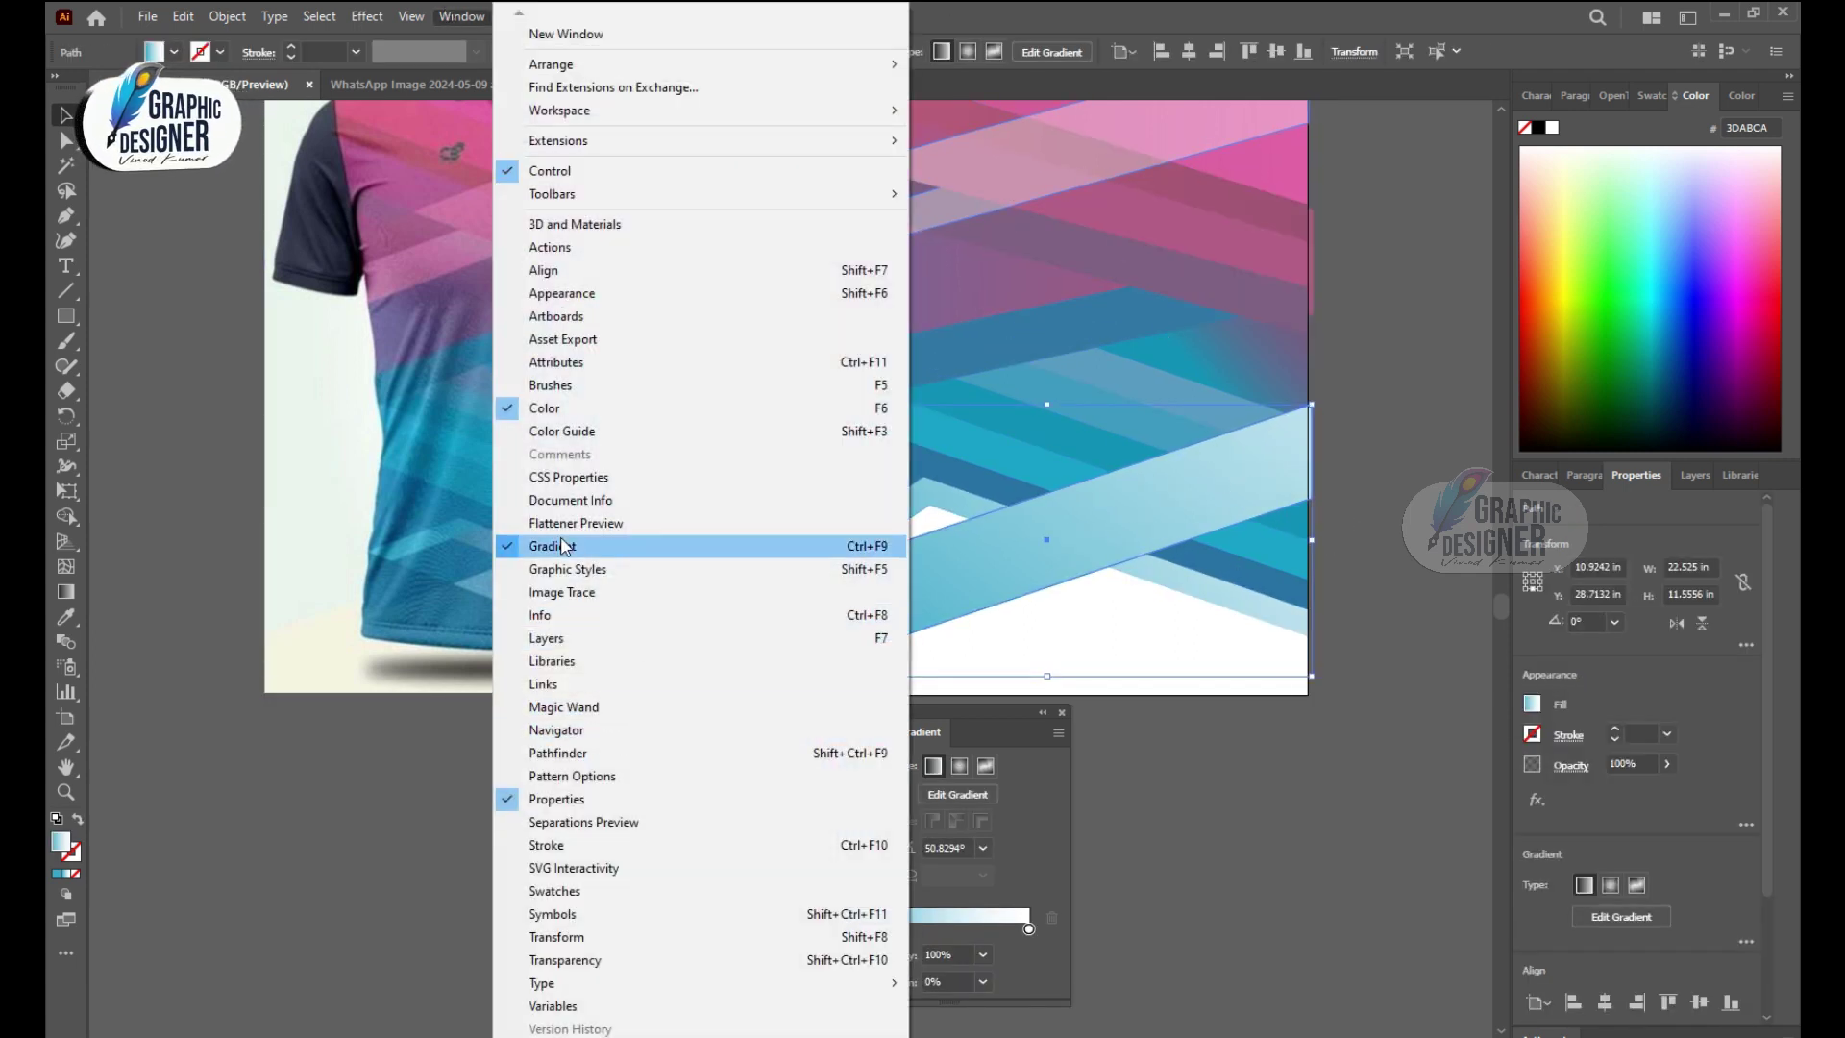
{"action": "left_click", "coordinate": [562, 545]}
{"action": "left_click", "coordinate": [461, 17]}
{"action": "left_click", "coordinate": [553, 544]}
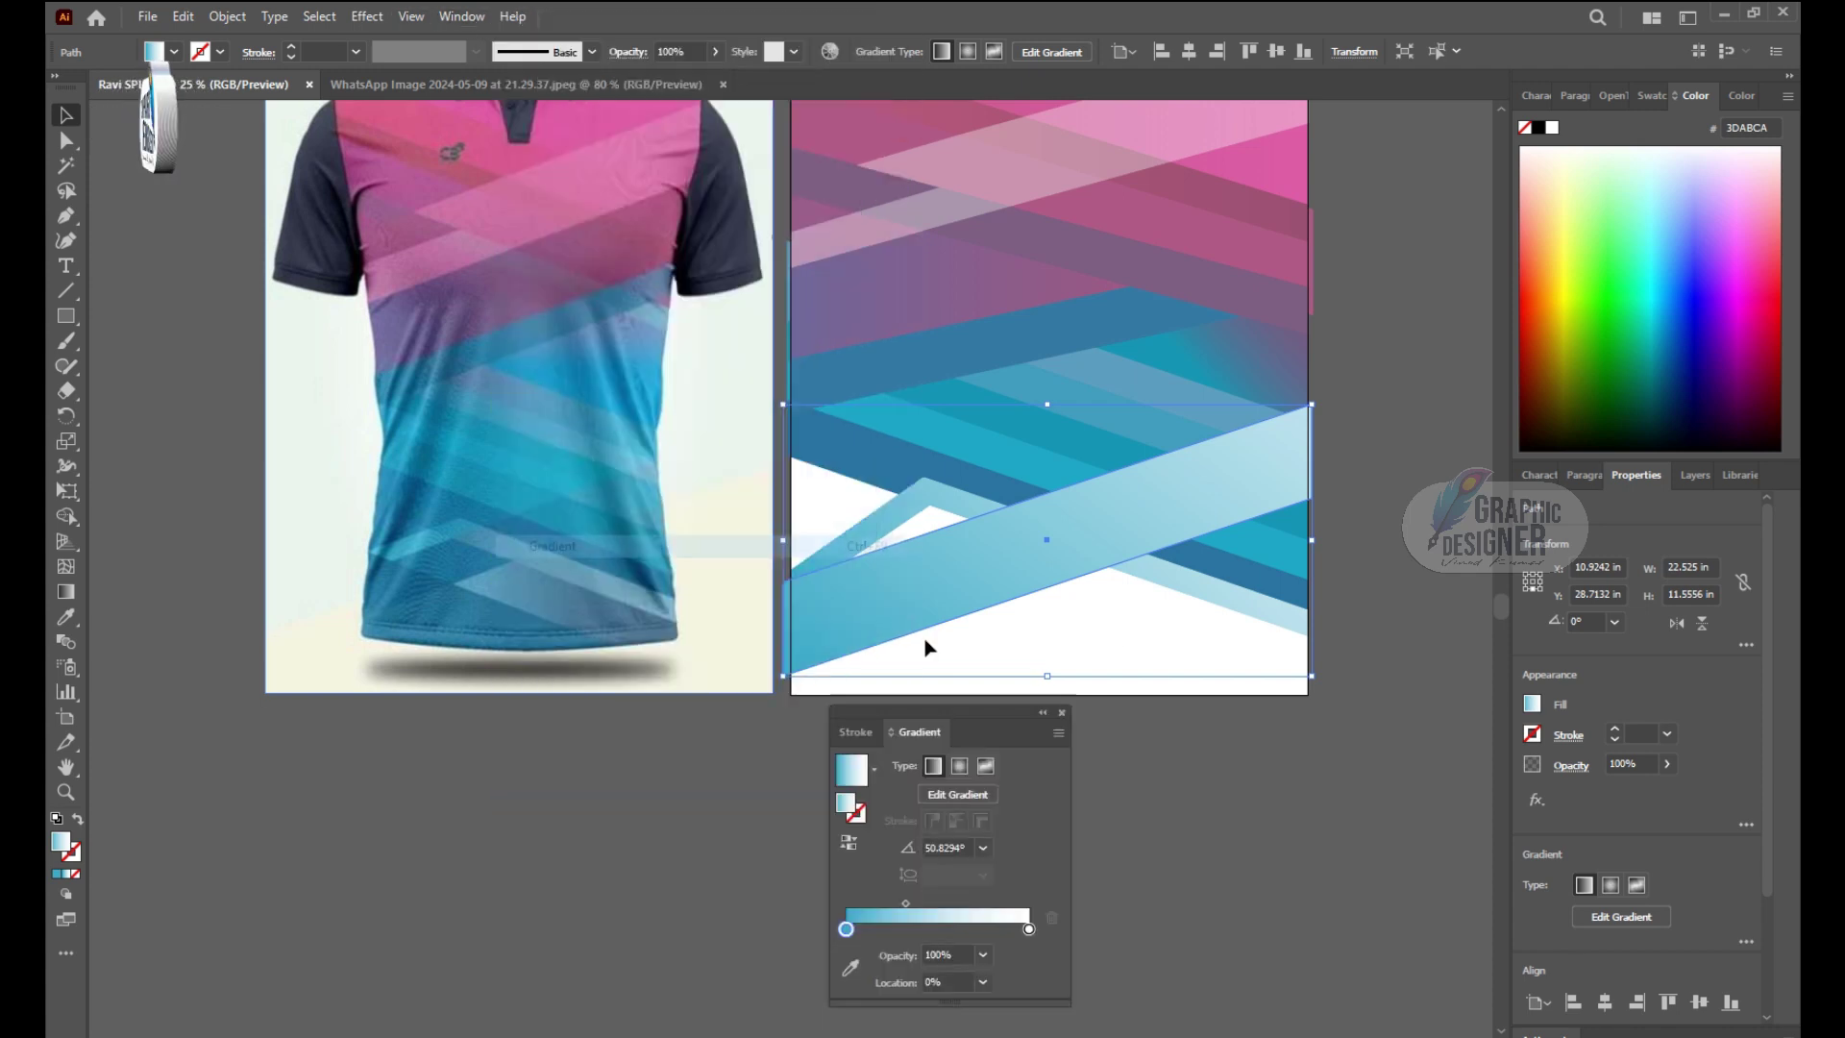
Step: Sample dark blue from the shirt into both stops and set the right stop's opacity to 0%
{"action": "left_click", "coordinate": [845, 930]}
{"action": "left_click", "coordinate": [441, 548]}
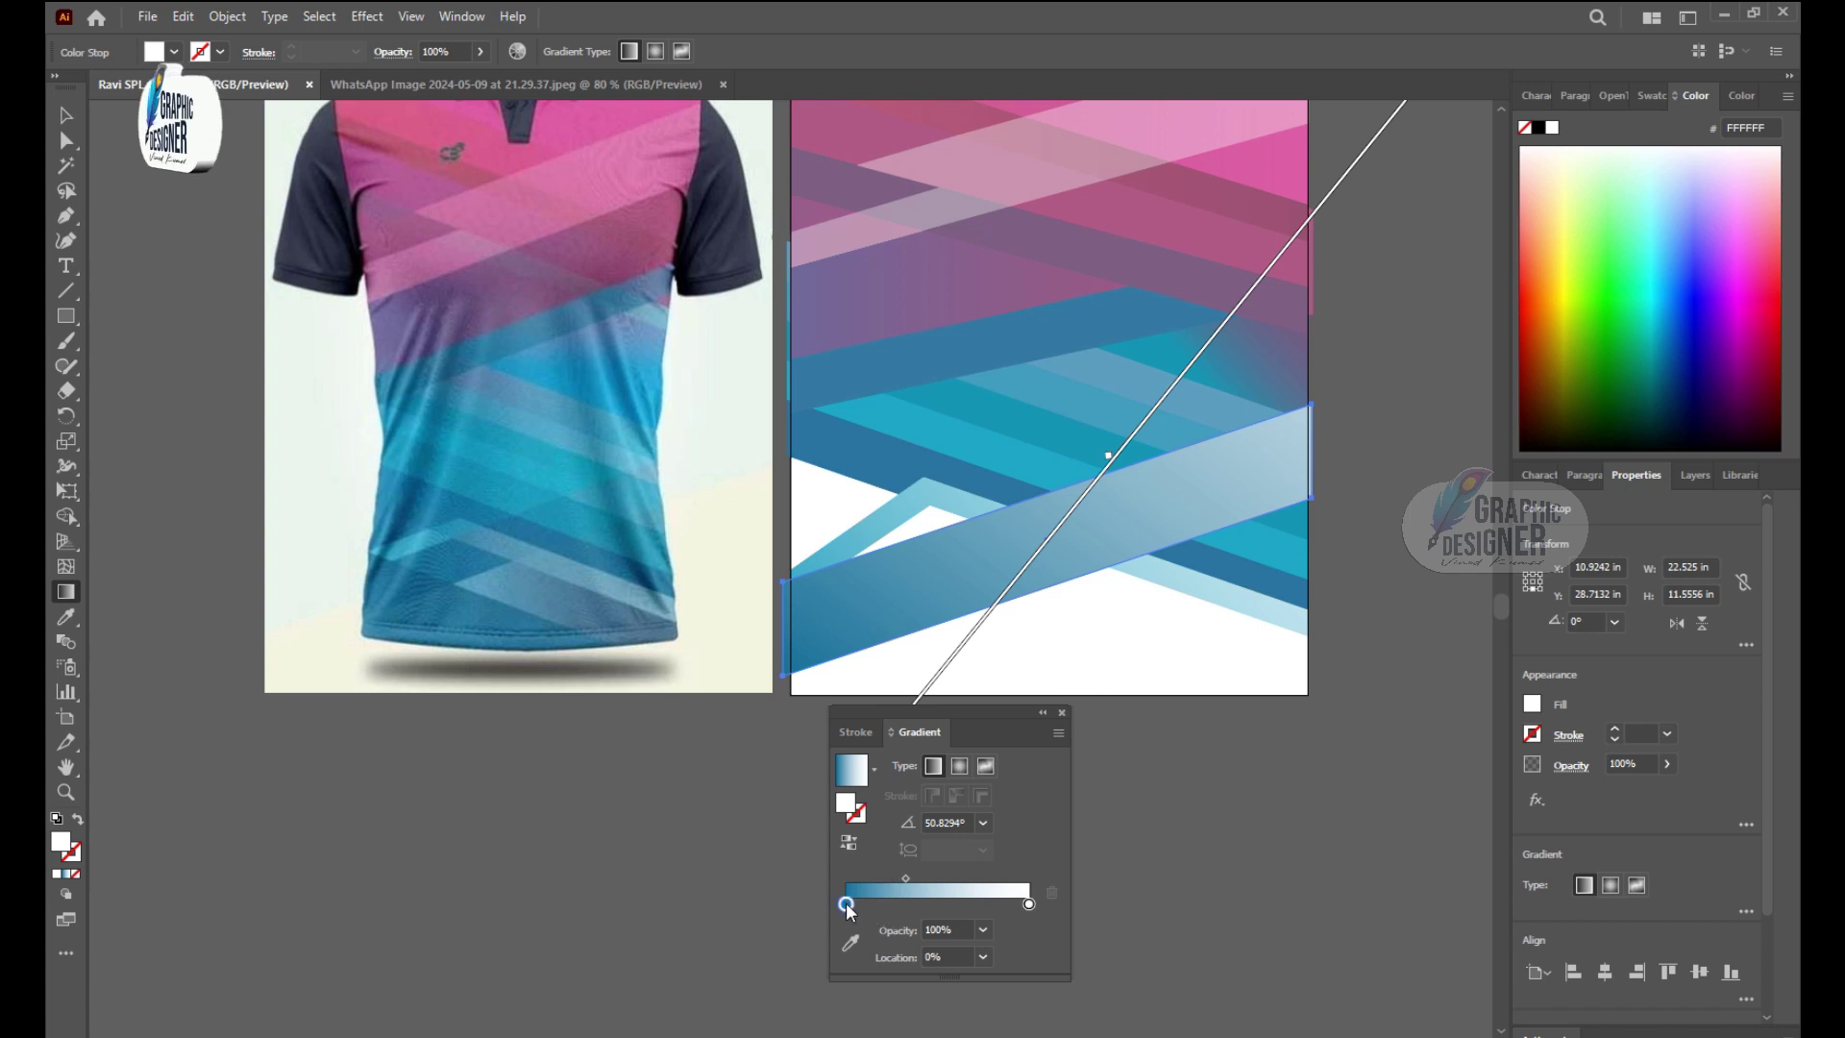
{"action": "left_click", "coordinate": [850, 943]}
{"action": "left_click", "coordinate": [543, 620]}
{"action": "left_click", "coordinate": [983, 930]}
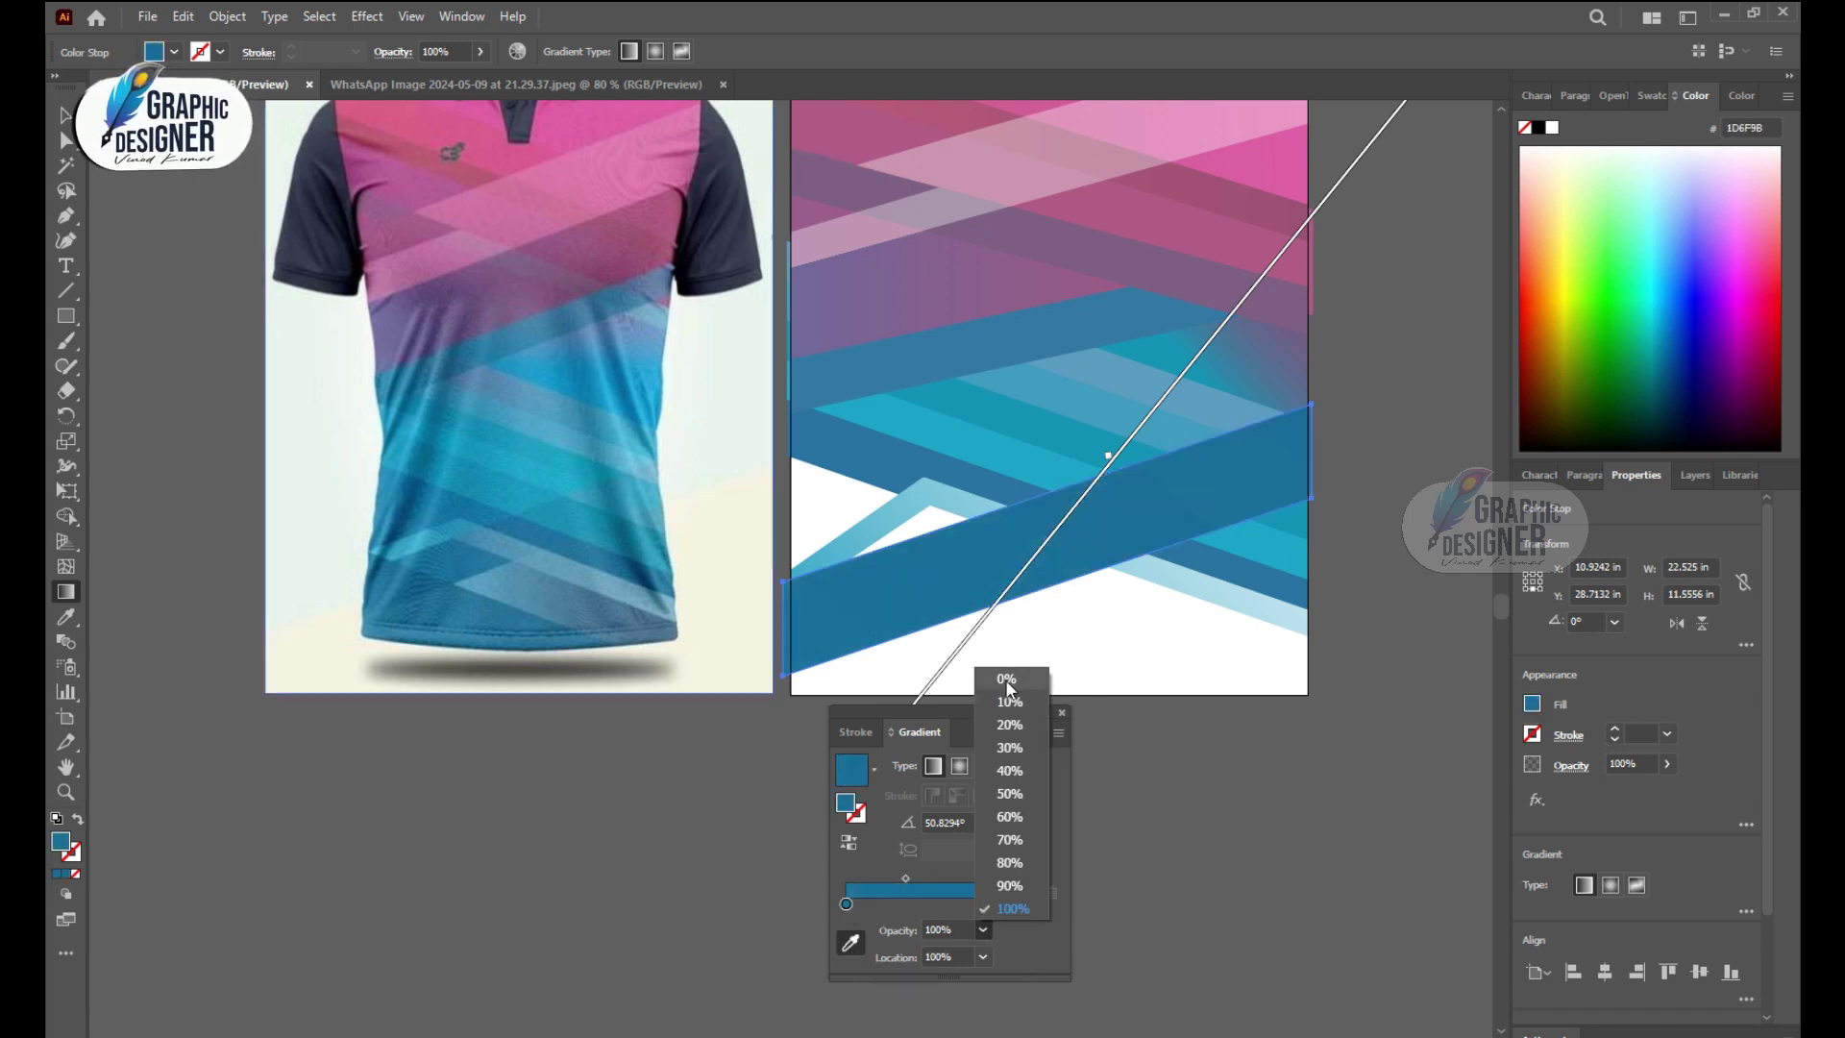
{"action": "left_click", "coordinate": [1014, 670]}
{"action": "left_click", "coordinate": [66, 114]}
{"action": "left_click", "coordinate": [1380, 504]}
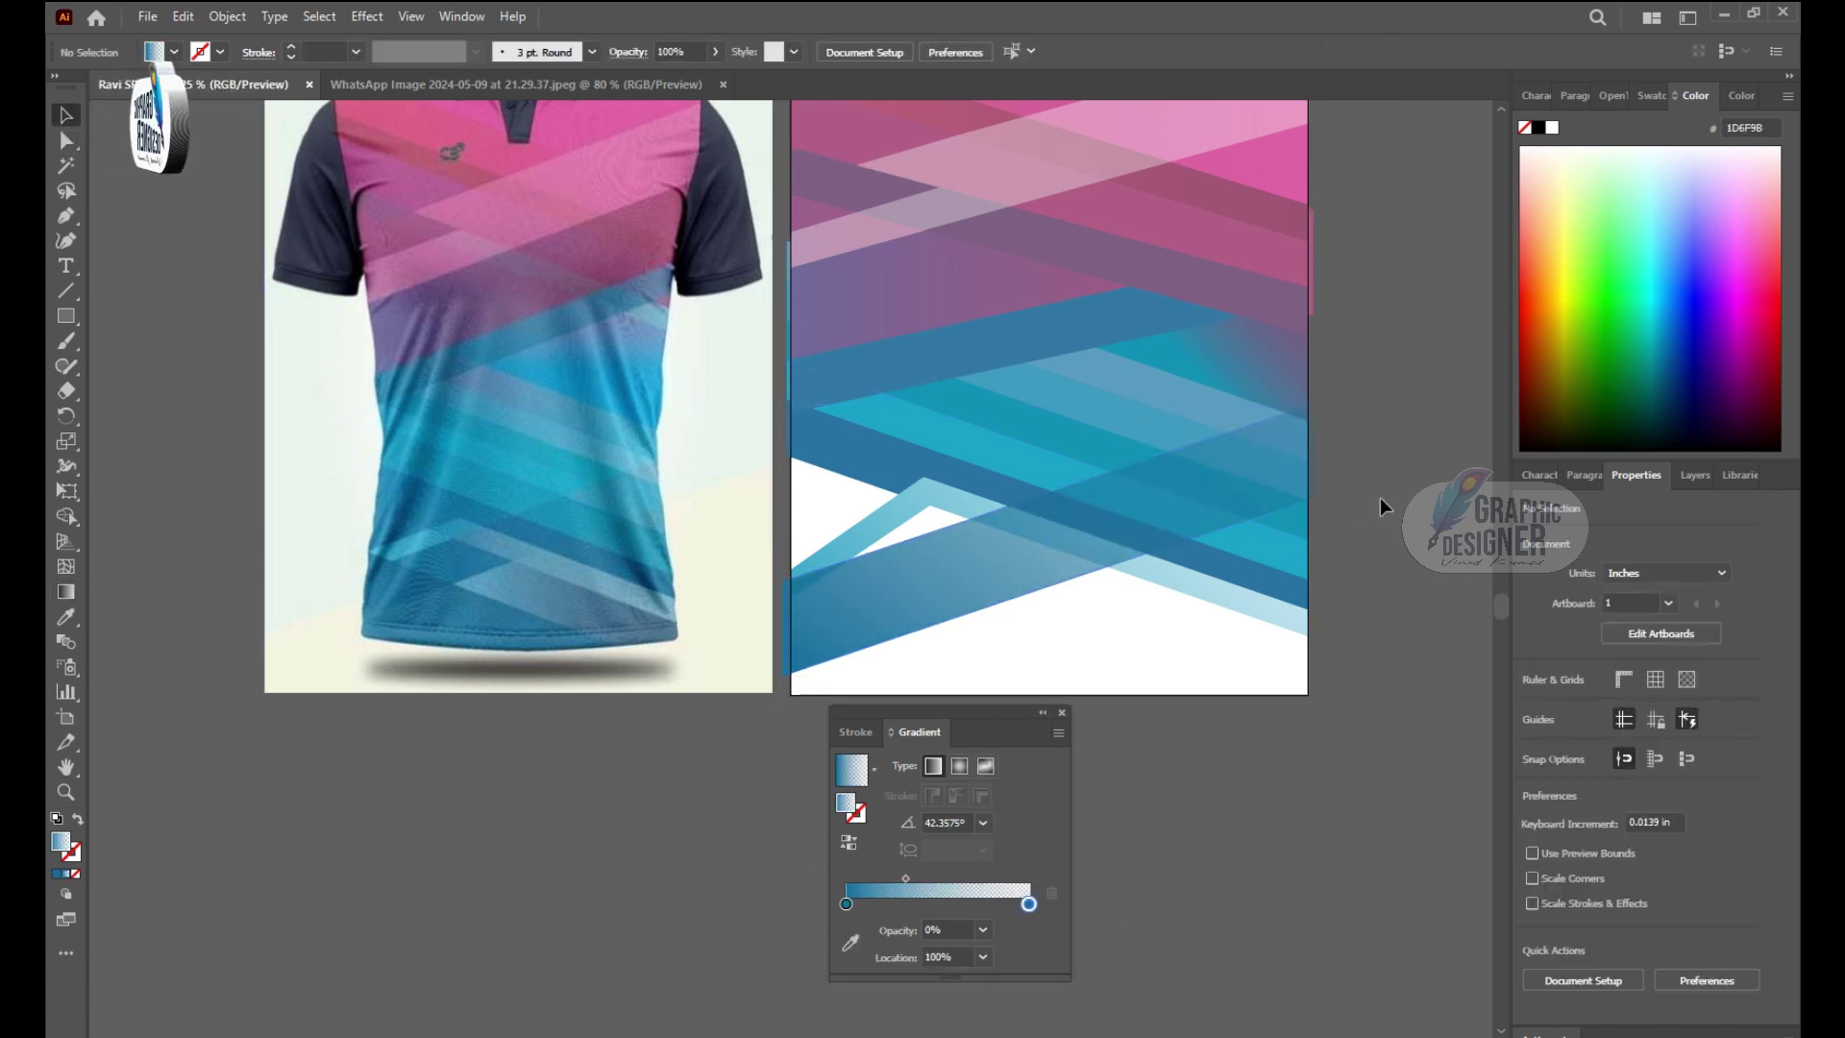
{"action": "left_click", "coordinate": [1062, 712]}
Step: Move the band's anchor points so its left end meets the panel edge
{"action": "key", "text": "ctrl+="}
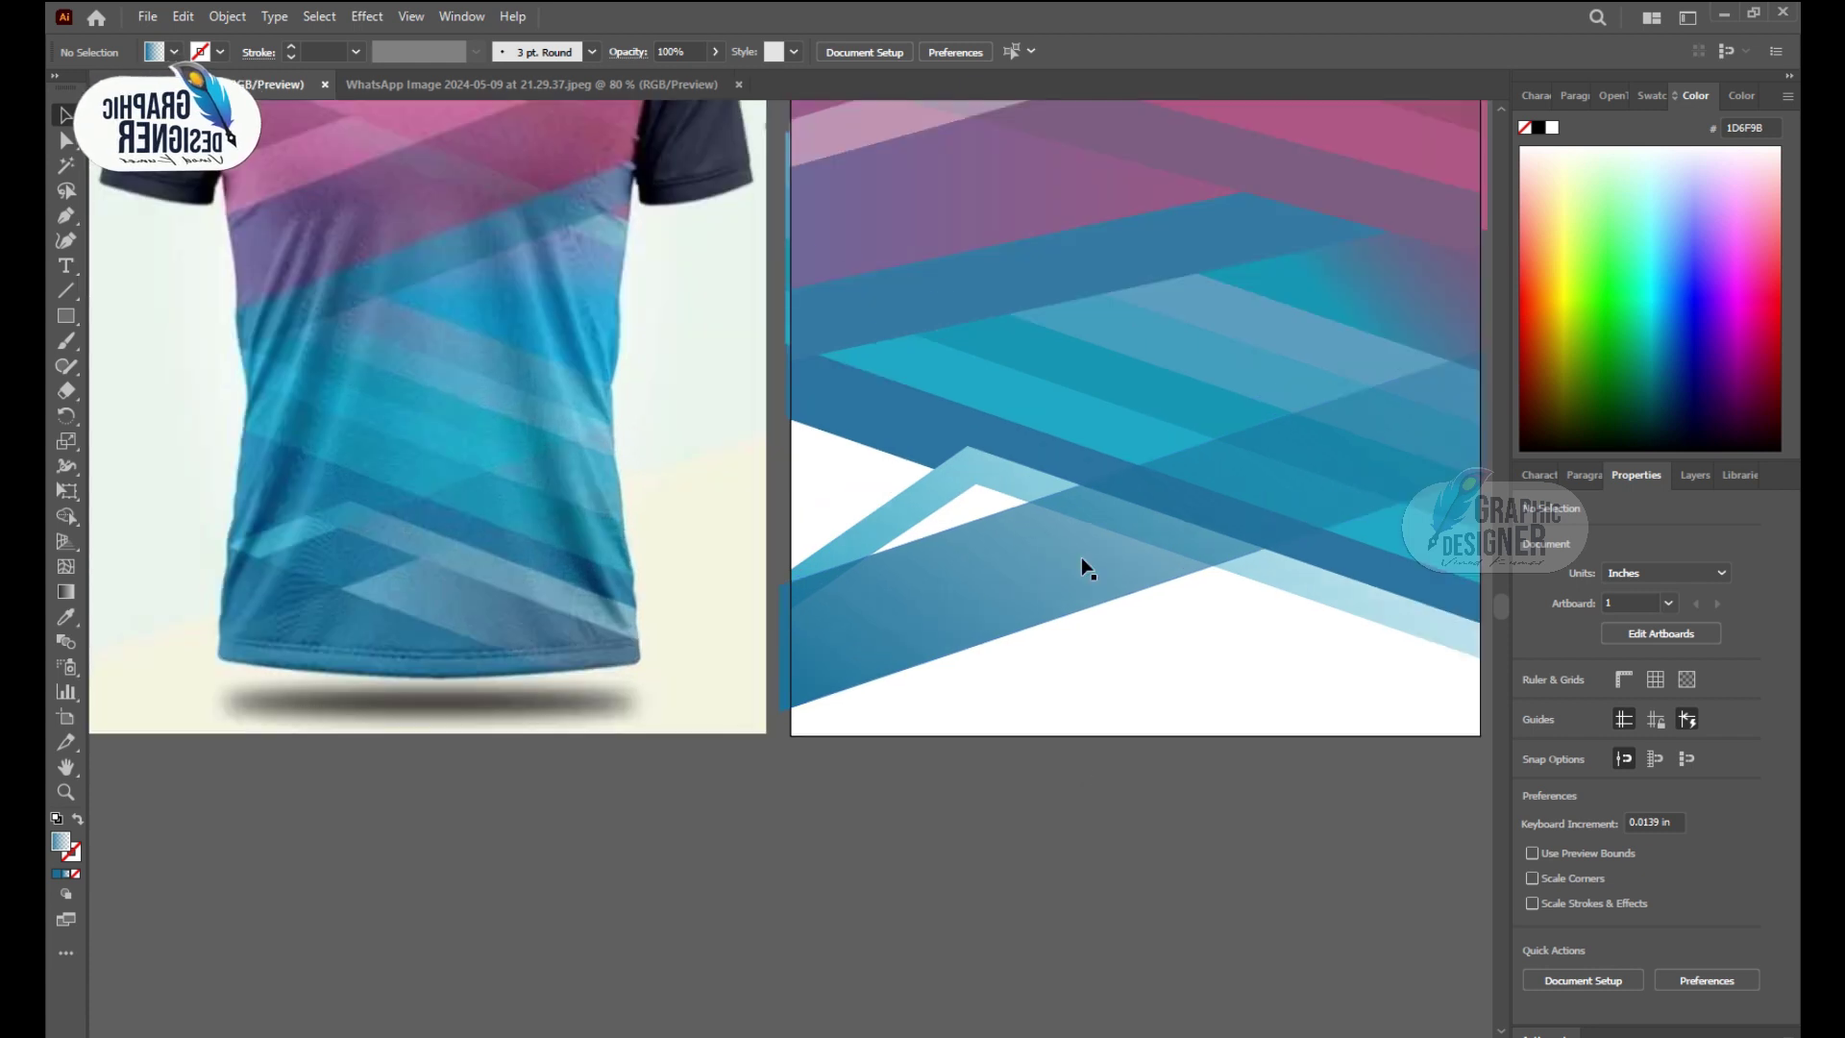
{"action": "left_click", "coordinate": [1010, 475]}
{"action": "left_click", "coordinate": [65, 140]}
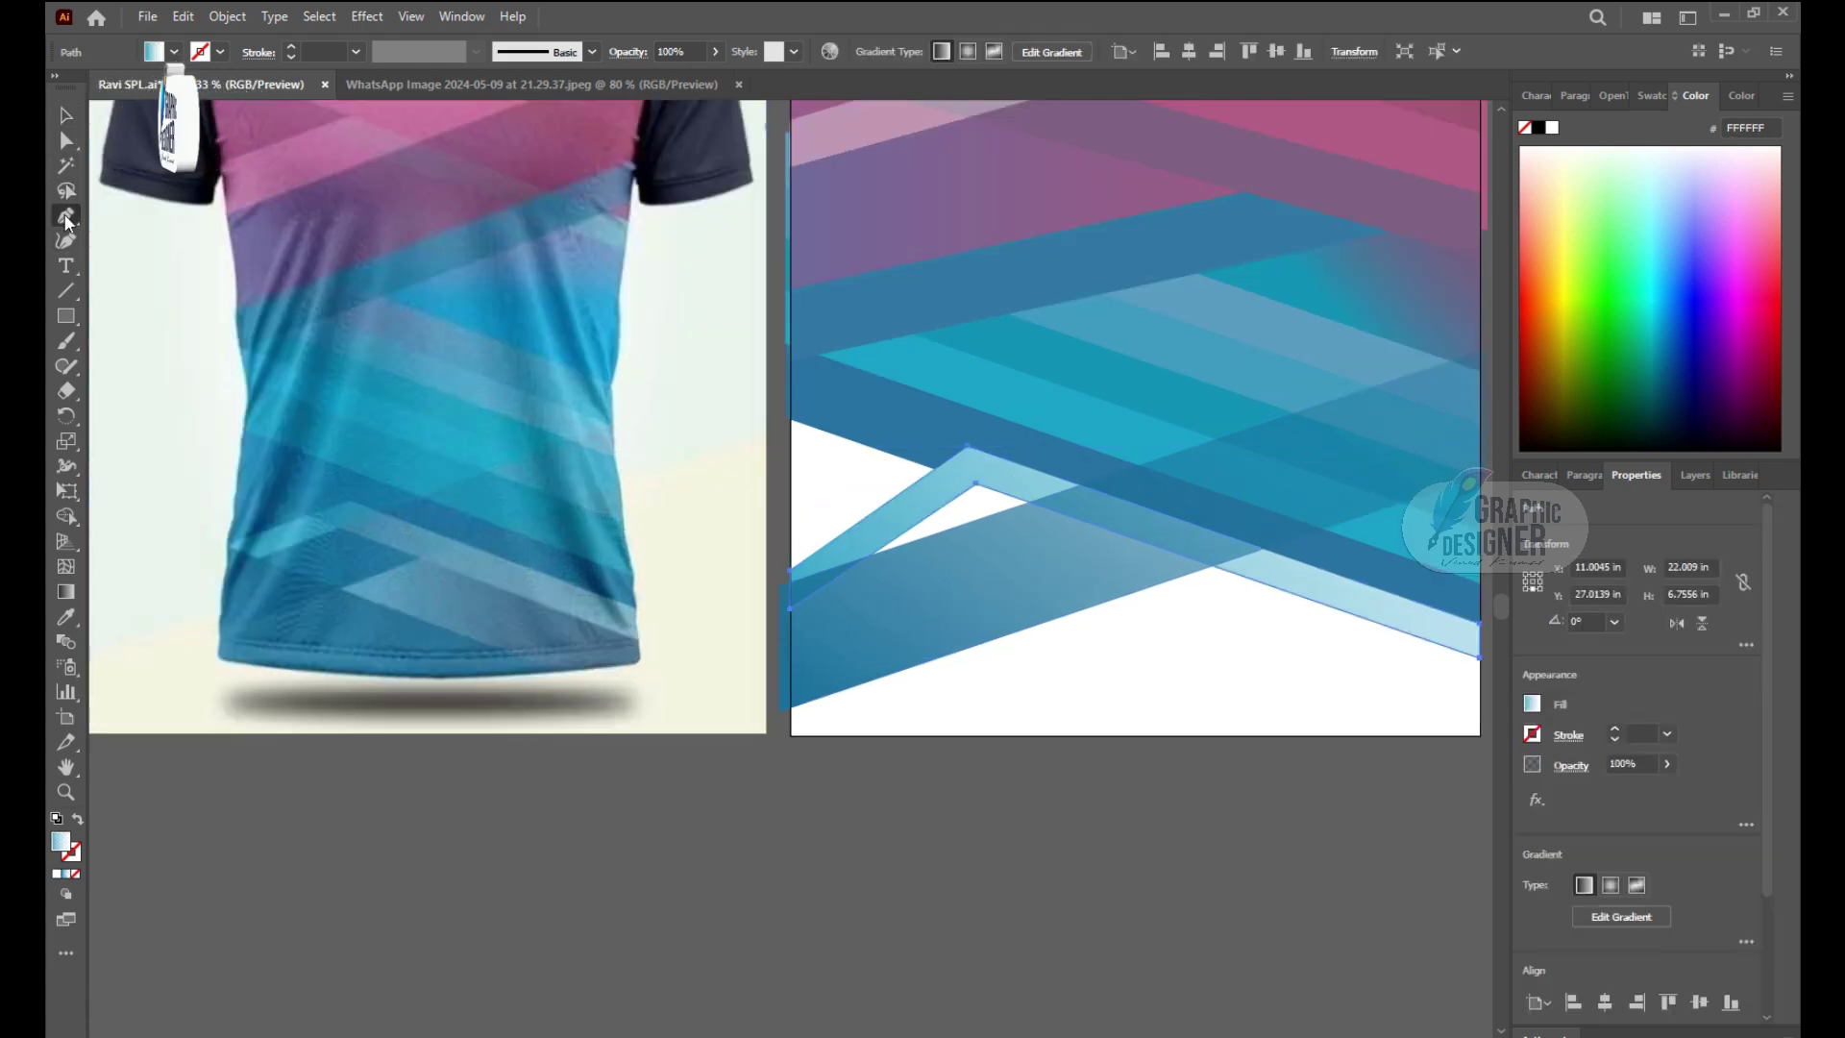
{"action": "left_click_drag", "start_coordinate": [976, 486], "coordinate": [1082, 482]}
{"action": "left_click_drag", "start_coordinate": [790, 571], "coordinate": [793, 510]}
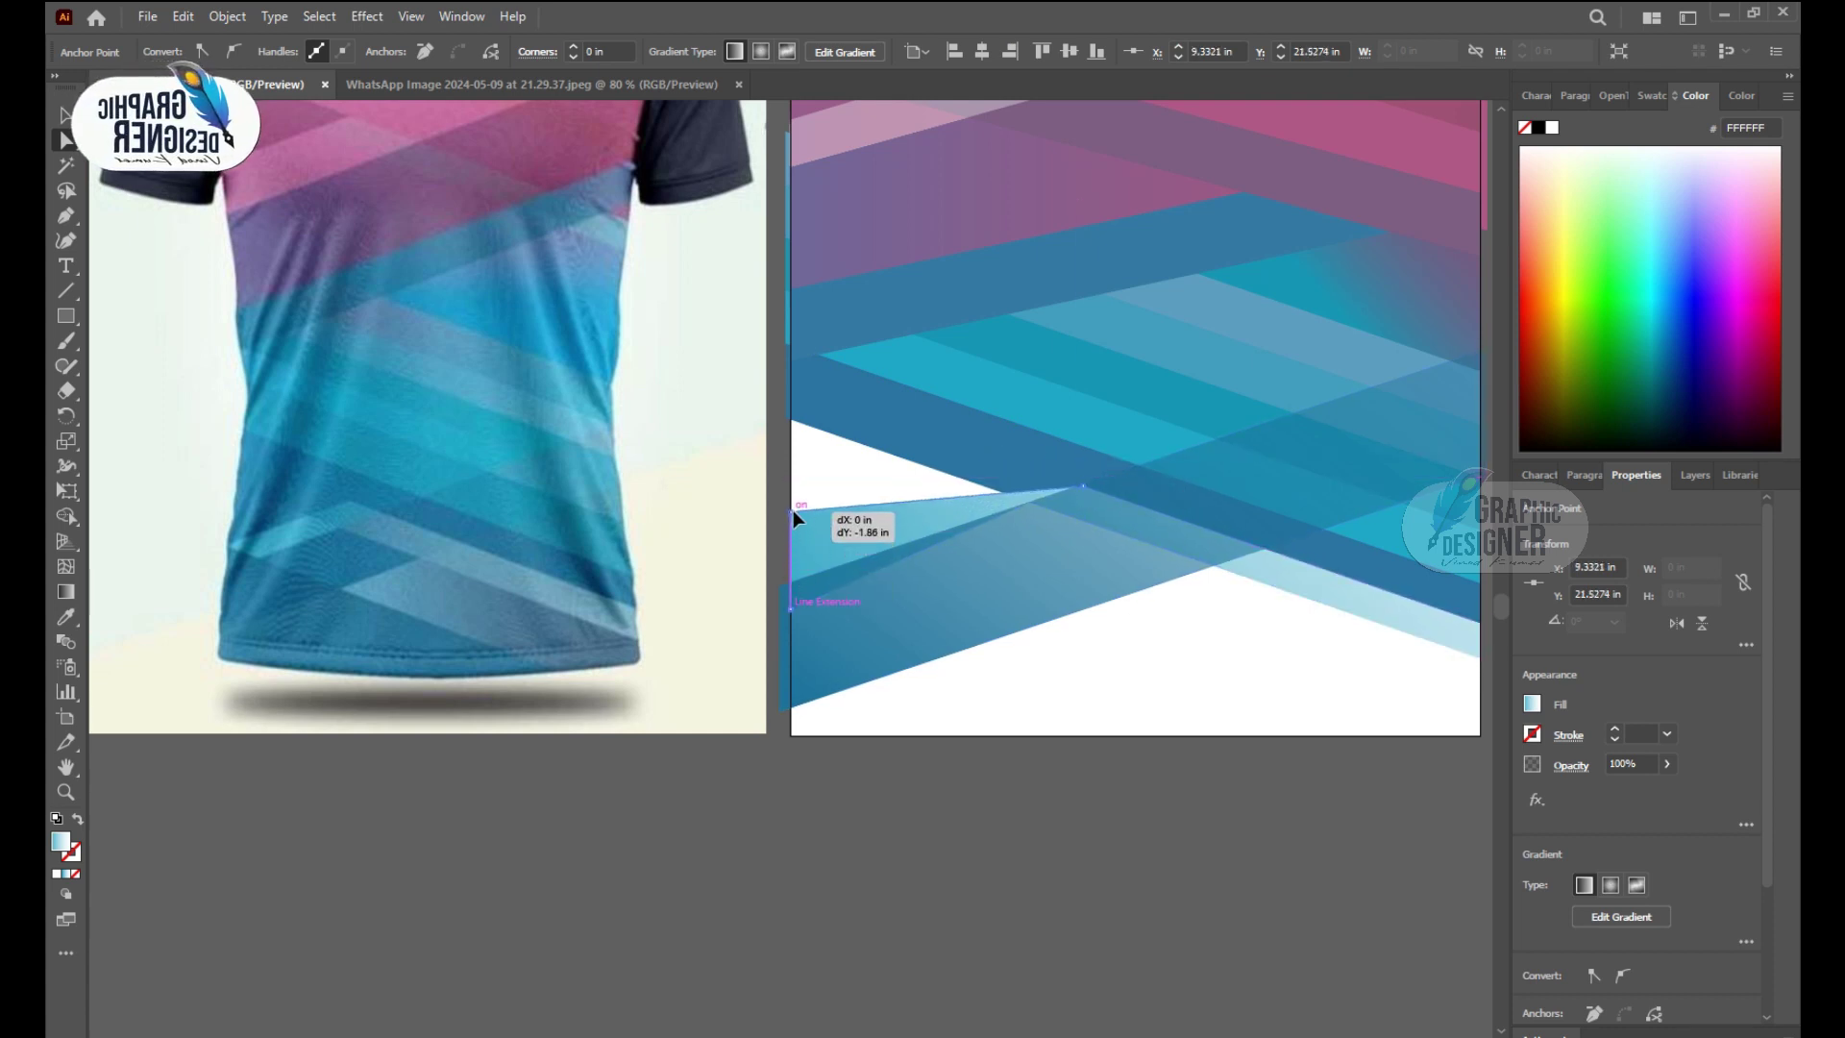
{"action": "left_click_drag", "start_coordinate": [1082, 487], "coordinate": [989, 459]}
{"action": "left_click", "coordinate": [792, 605]}
{"action": "left_click_drag", "start_coordinate": [790, 517], "coordinate": [794, 526]}
{"action": "left_click", "coordinate": [65, 116]}
{"action": "key", "text": "ctrl+shift+a"}
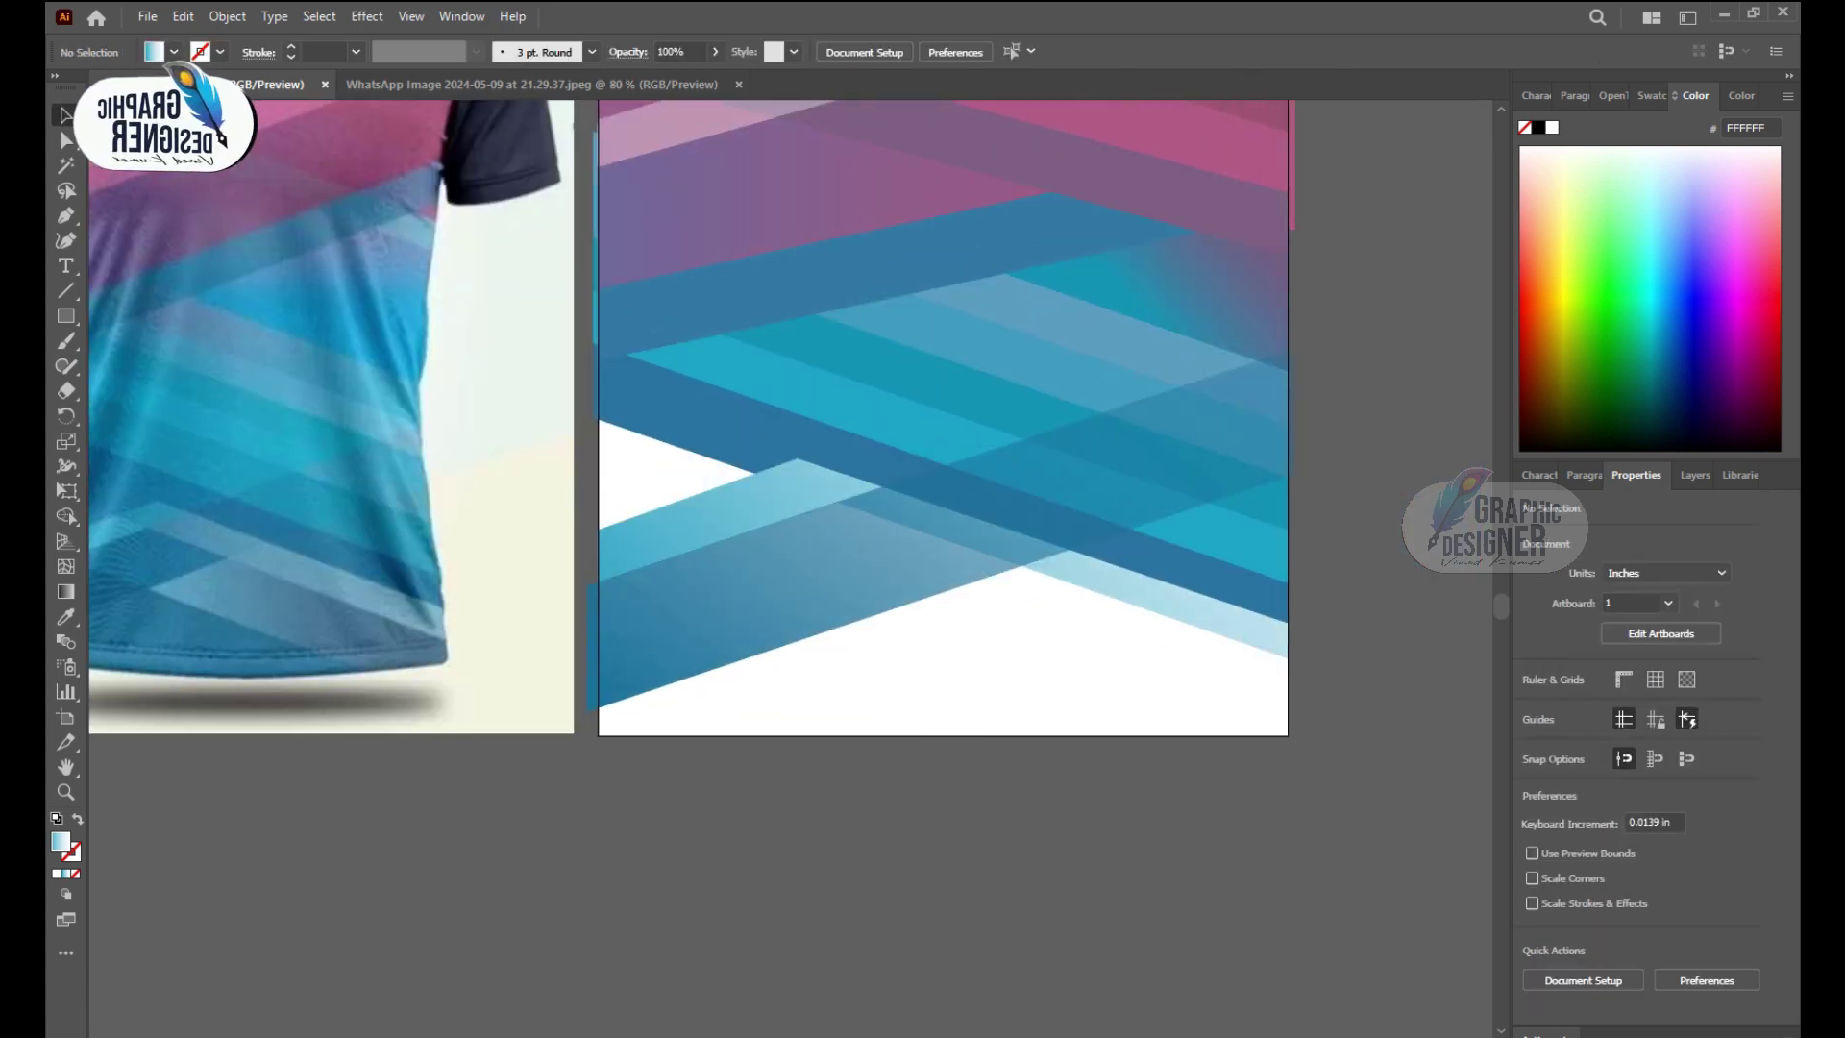
Step: Draw a triangle at the lower-left edge, send it to back and fill it with the shirt's blue
{"action": "key", "text": "ctrl+minus"}
{"action": "scroll", "coordinate": [1033, 625], "scroll_direction": "up", "scroll_amount": 1}
{"action": "left_click", "coordinate": [65, 216]}
{"action": "left_click_drag", "start_coordinate": [793, 525], "coordinate": [640, 466]}
{"action": "key", "text": "v"}
{"action": "right_click", "coordinate": [730, 510]}
{"action": "left_click", "coordinate": [1061, 959]}
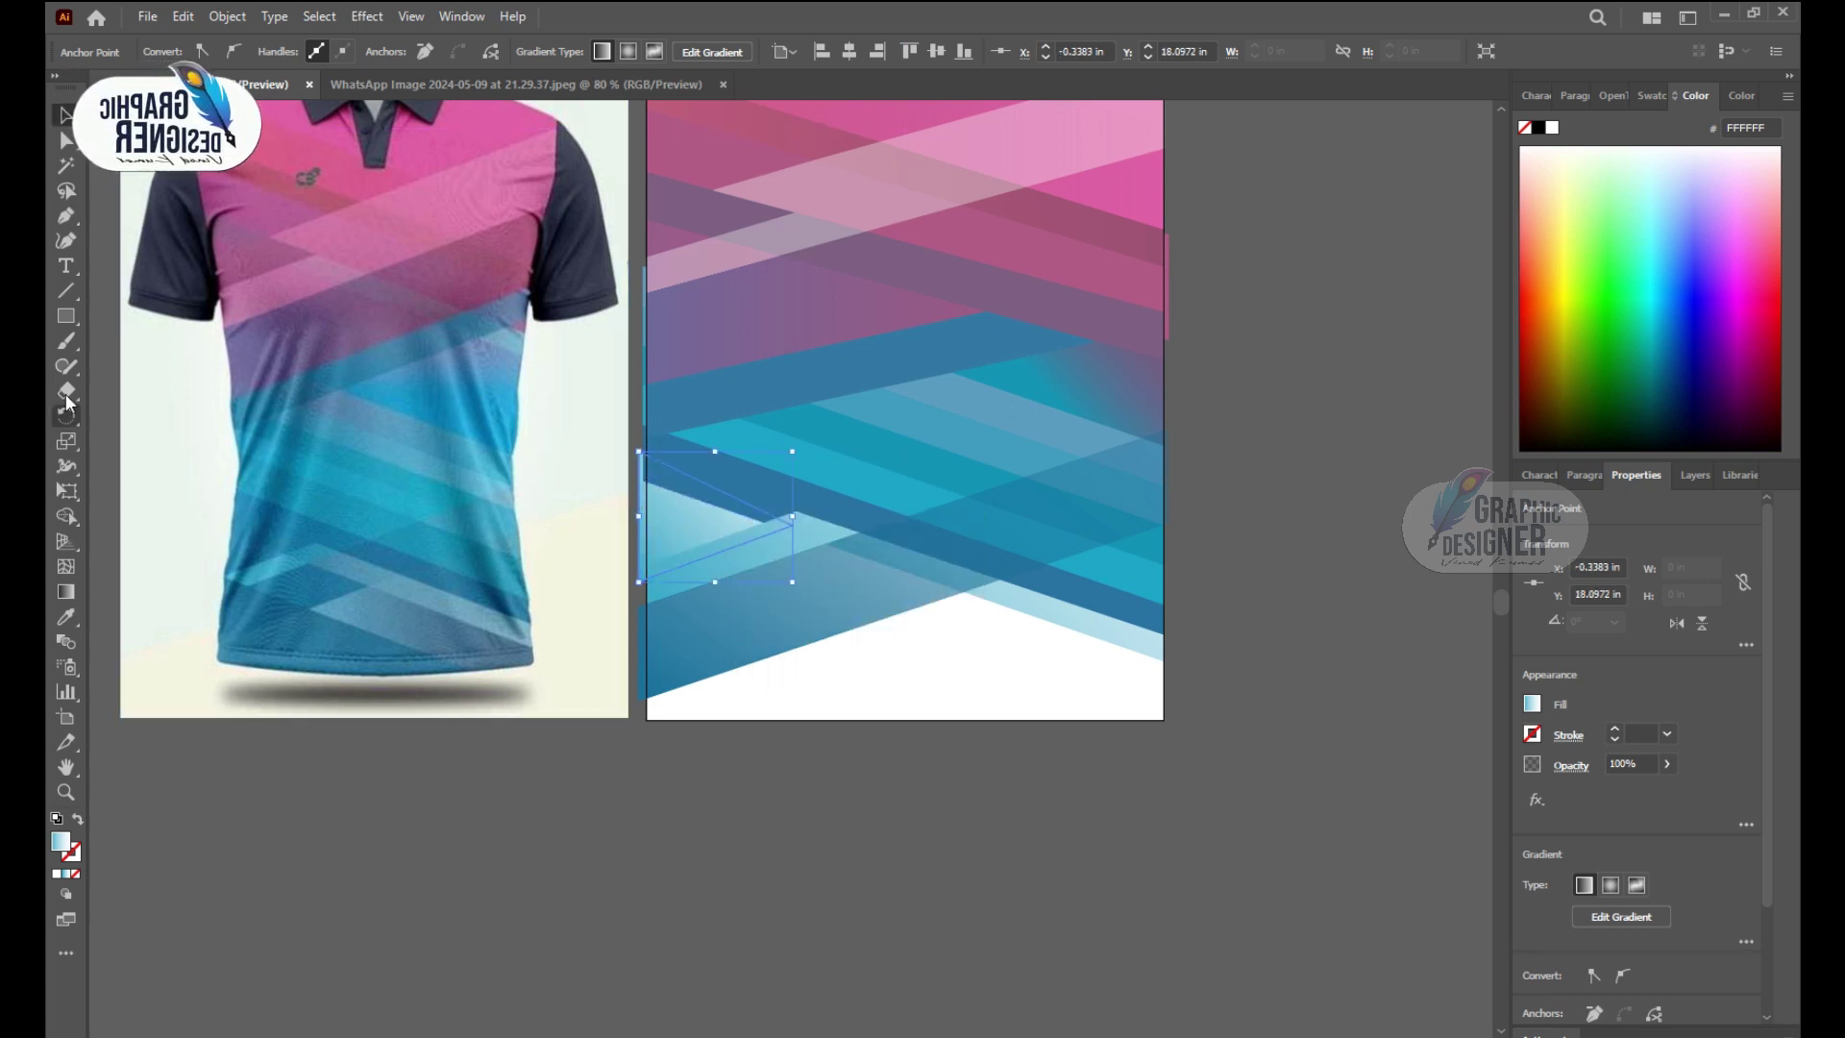
{"action": "left_click", "coordinate": [65, 616]}
{"action": "left_click", "coordinate": [289, 403]}
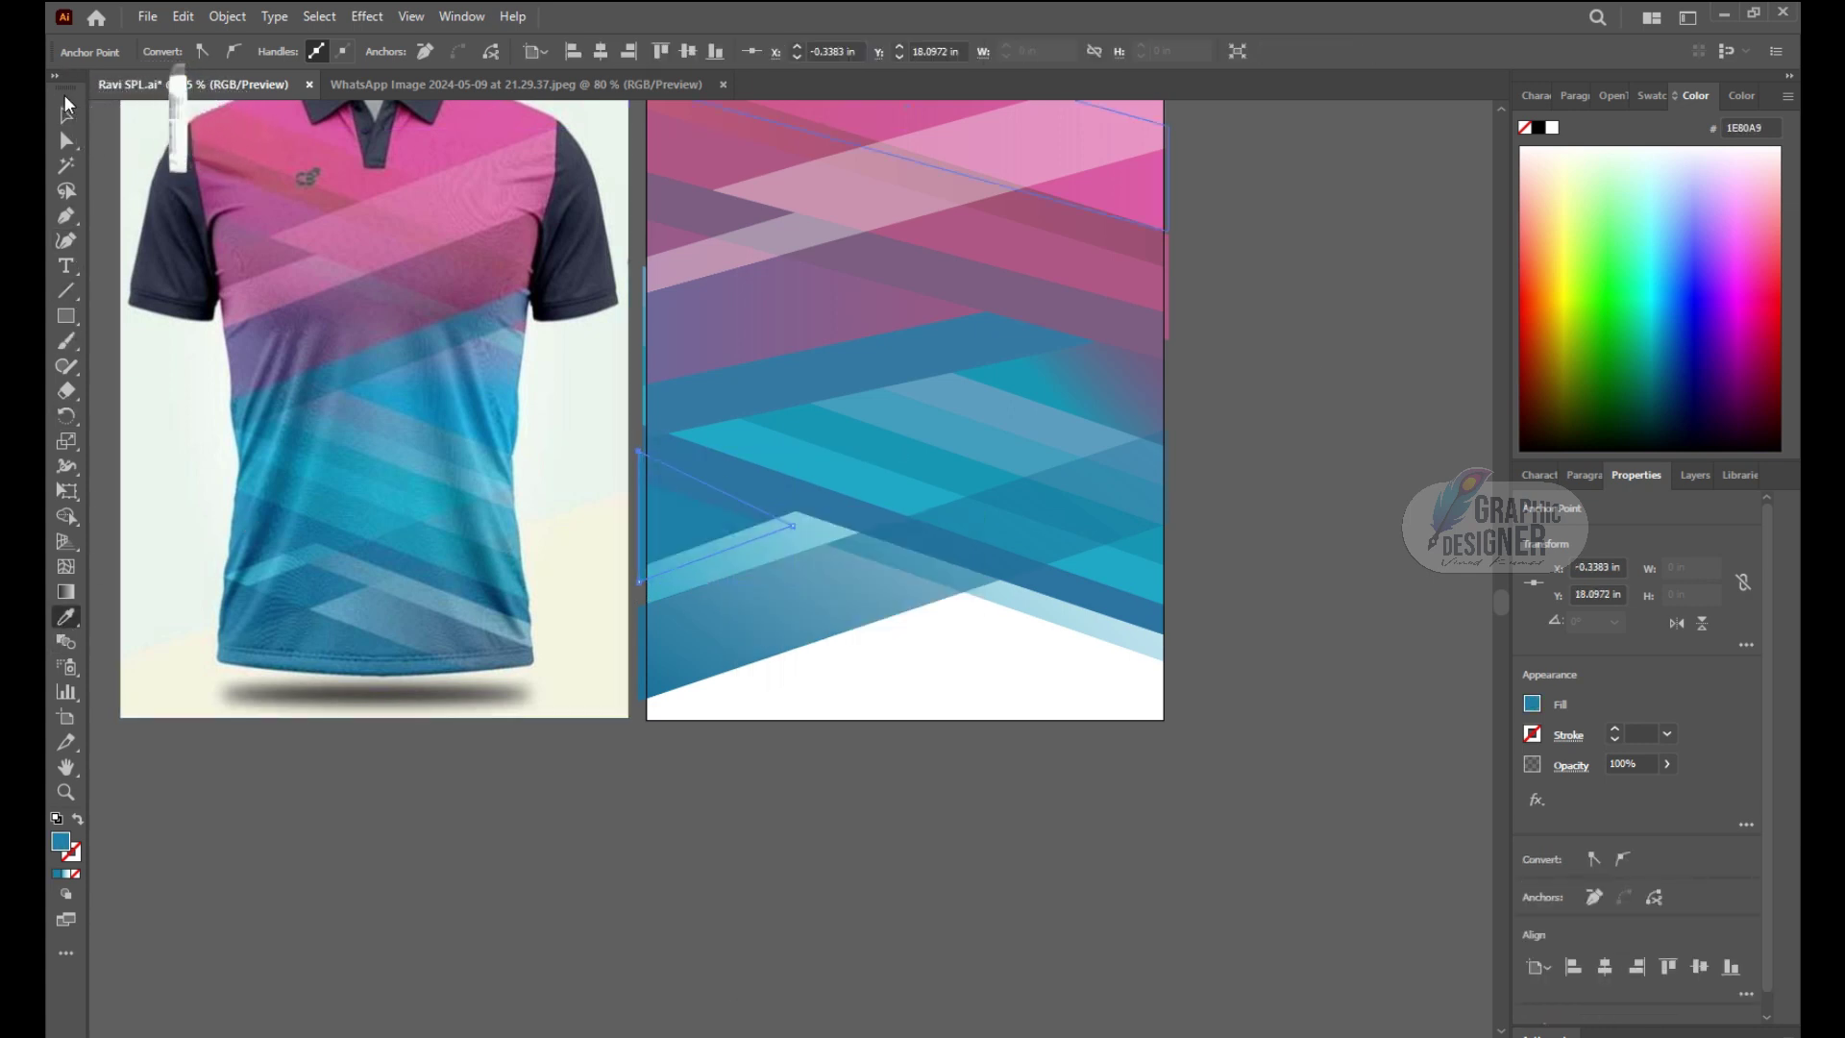
Step: Draw a rectangle below the artboard and skew it into a parallelogram
{"action": "key", "text": "v"}
{"action": "left_click", "coordinate": [792, 863]}
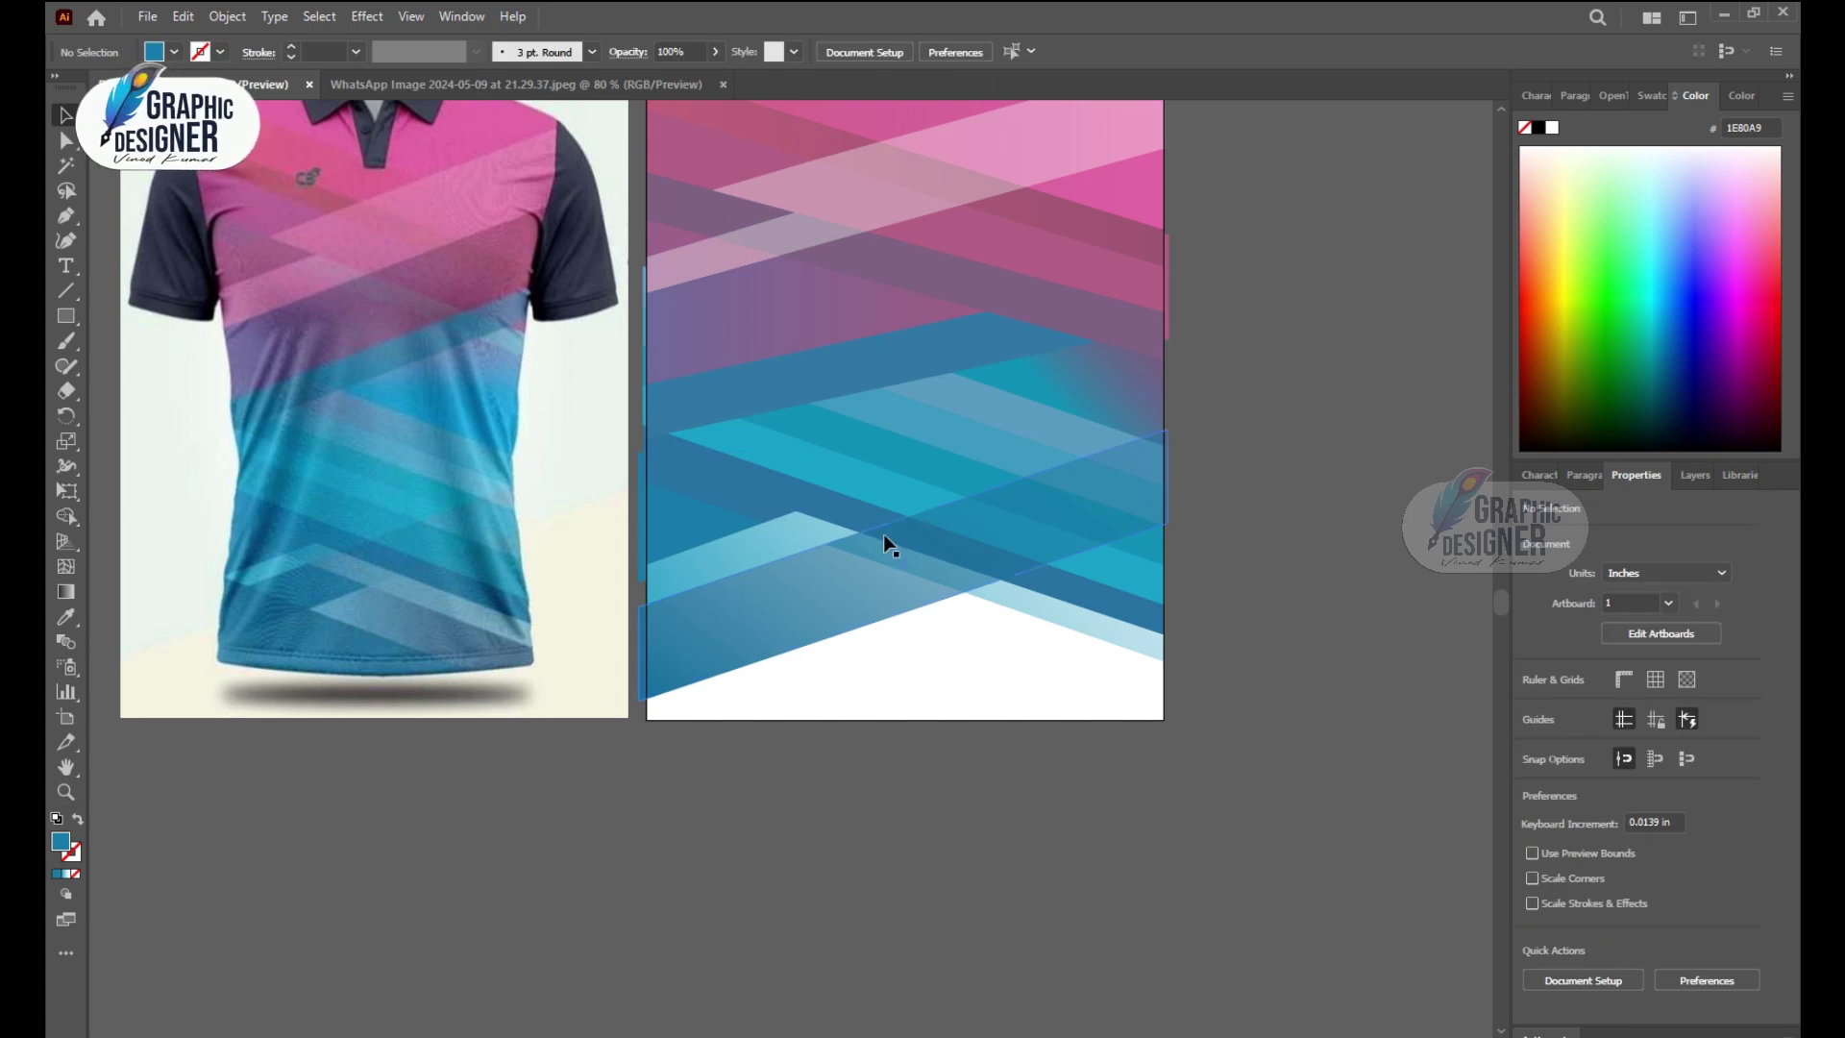
{"action": "scroll", "coordinate": [1153, 471], "scroll_direction": "down", "scroll_amount": 1}
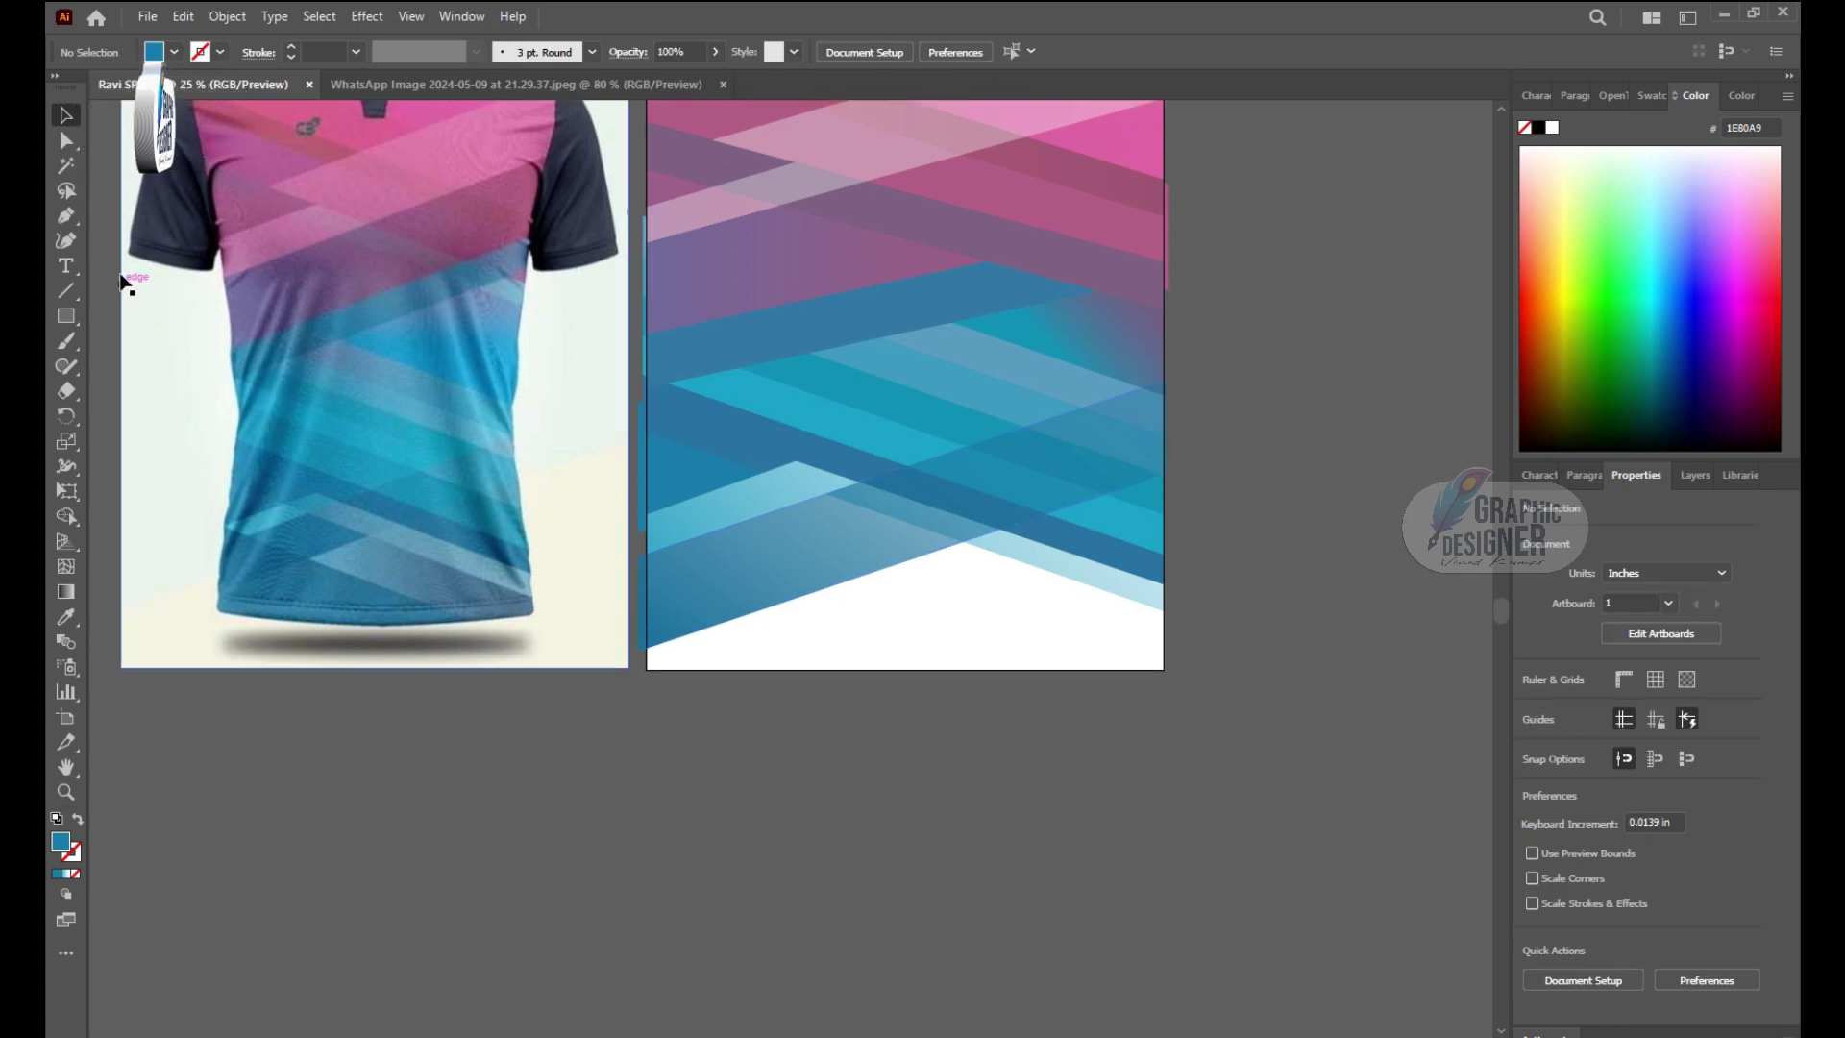
{"action": "key", "text": "m"}
{"action": "left_click_drag", "start_coordinate": [646, 670], "coordinate": [1164, 779]}
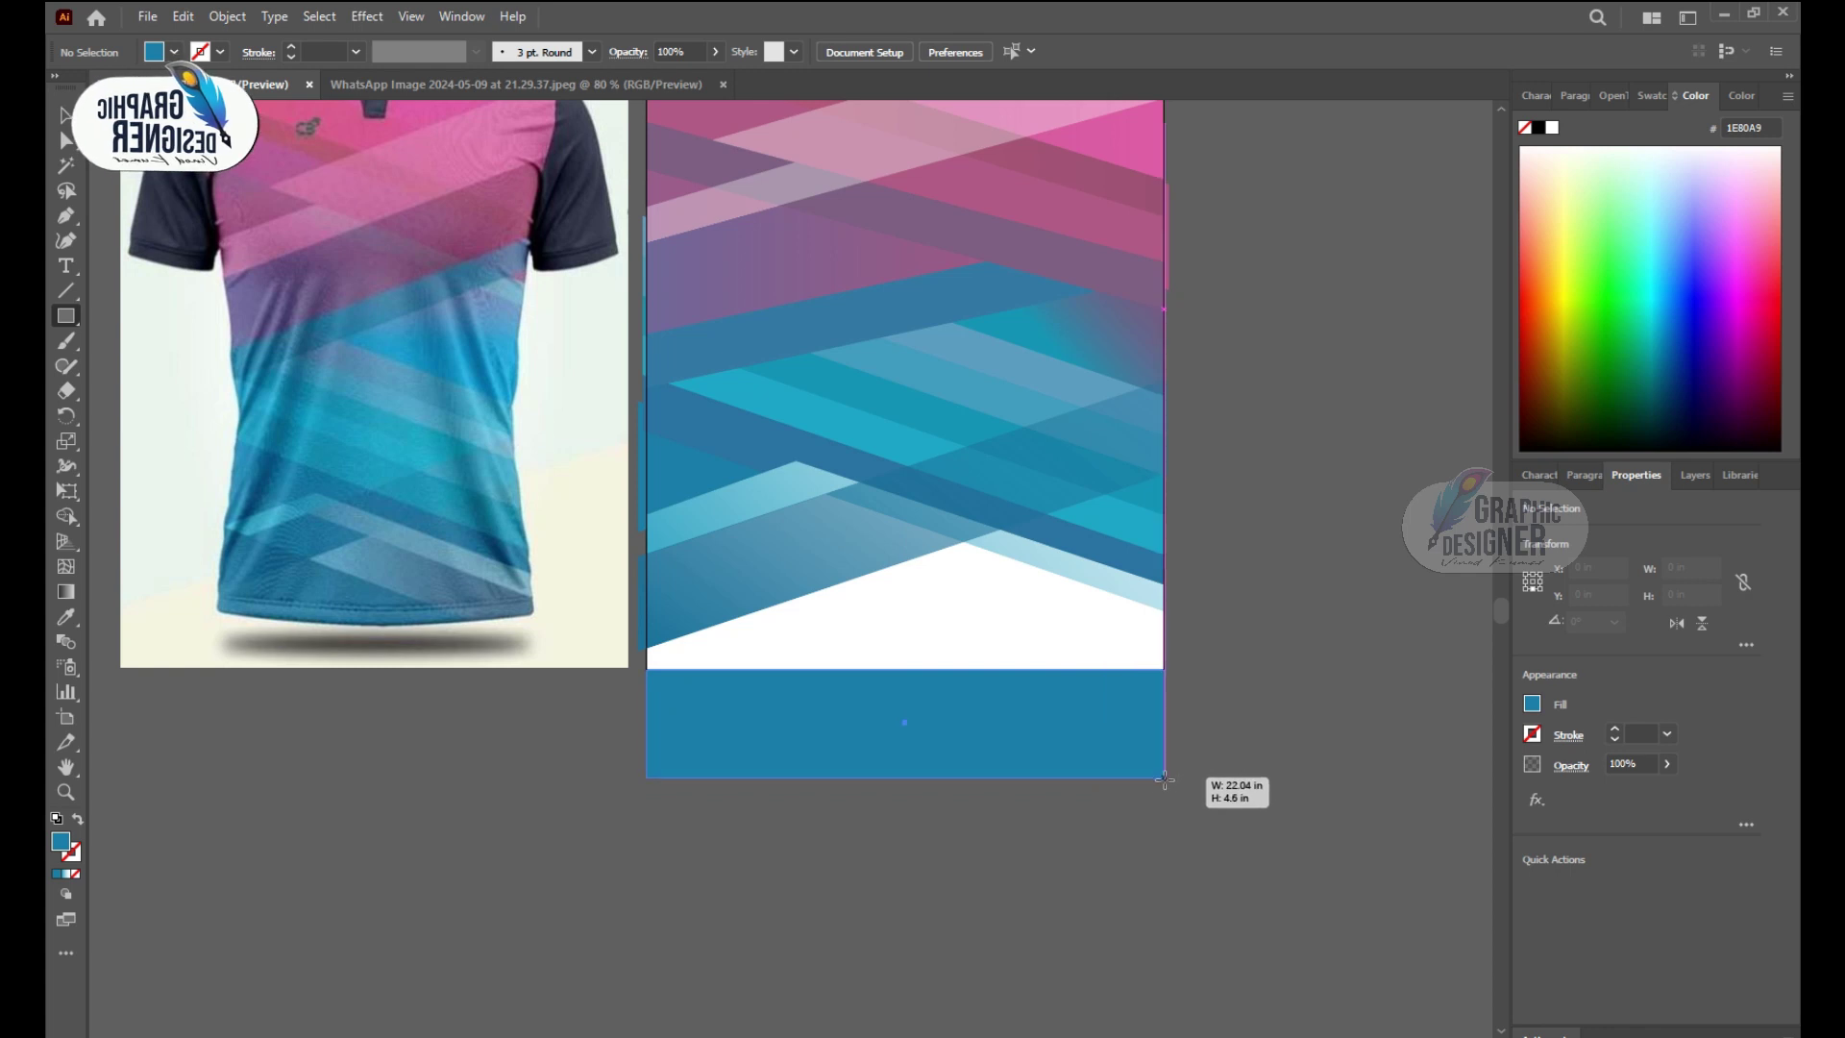
{"action": "key", "text": "e"}
{"action": "left_click_drag", "start_coordinate": [672, 646], "coordinate": [672, 470]}
Step: Move the band up over the artboard bottom, tweak its edges and send it to back
{"action": "left_click_drag", "start_coordinate": [809, 634], "coordinate": [807, 574]}
{"action": "left_click_drag", "start_coordinate": [1161, 581], "coordinate": [1163, 588]}
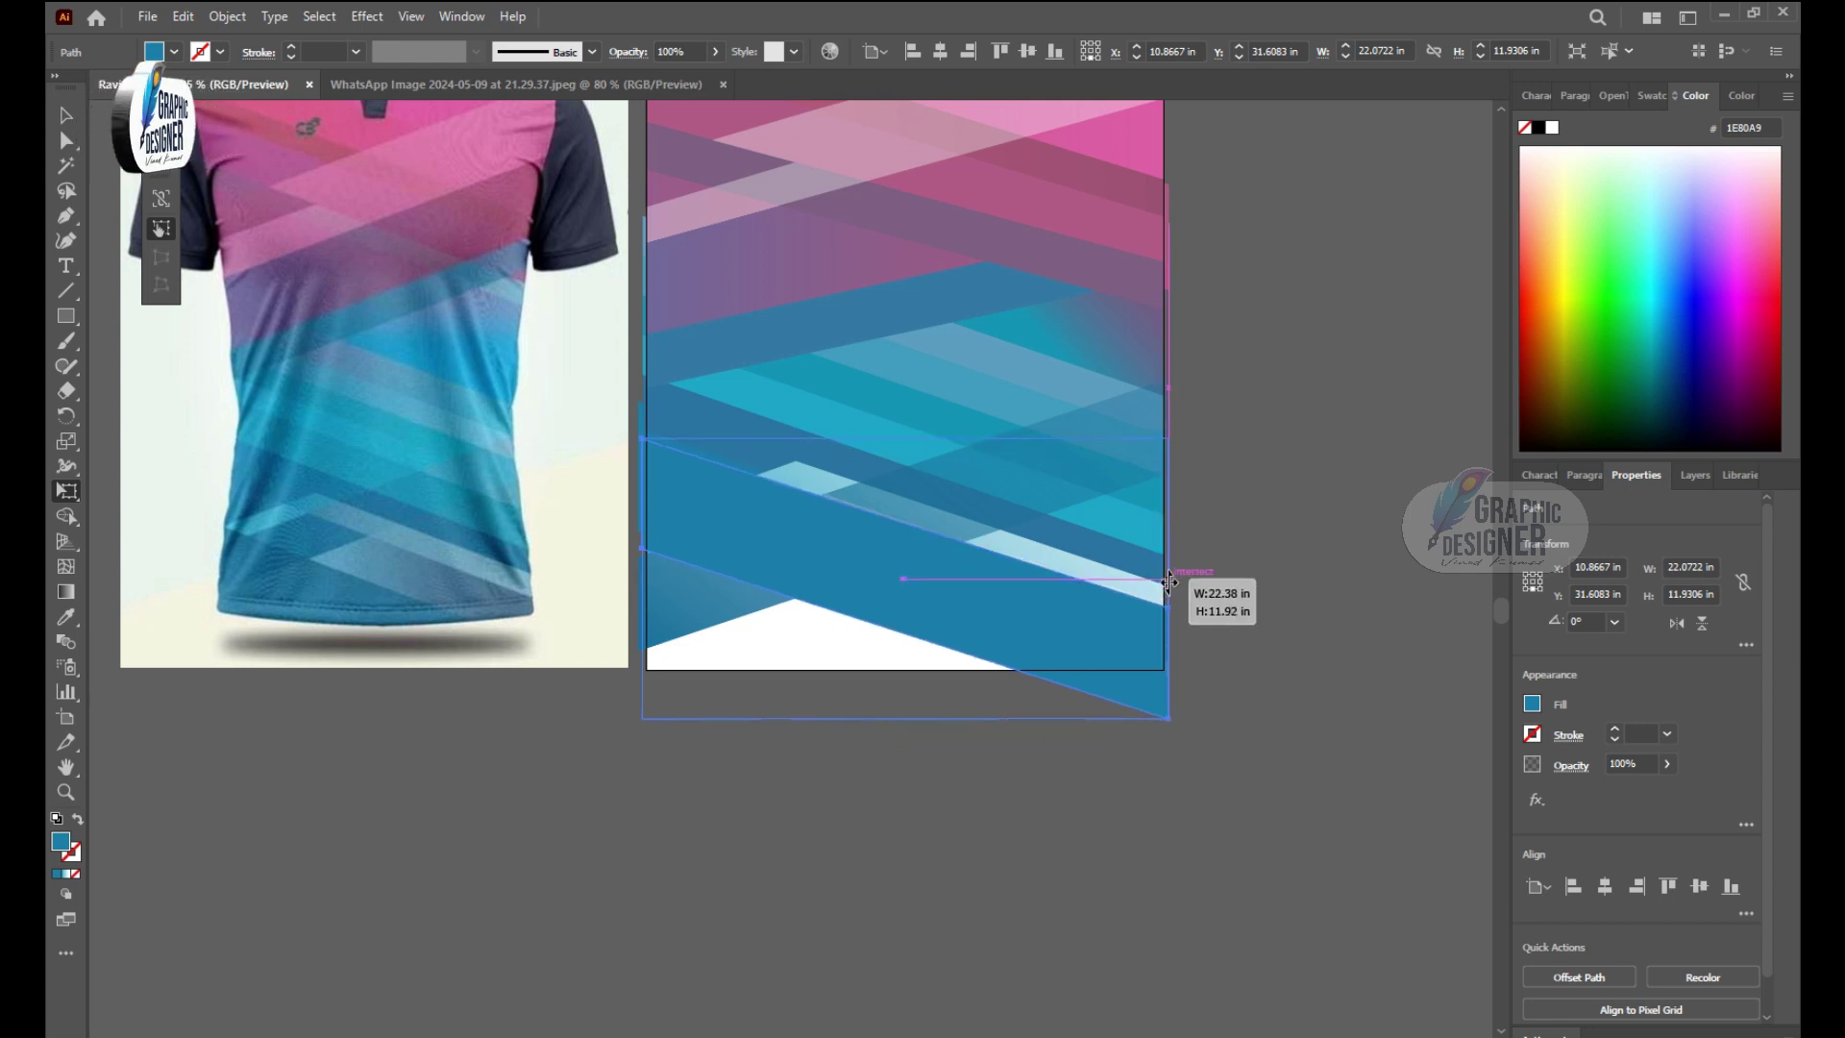
{"action": "left_click_drag", "start_coordinate": [647, 579], "coordinate": [643, 570]}
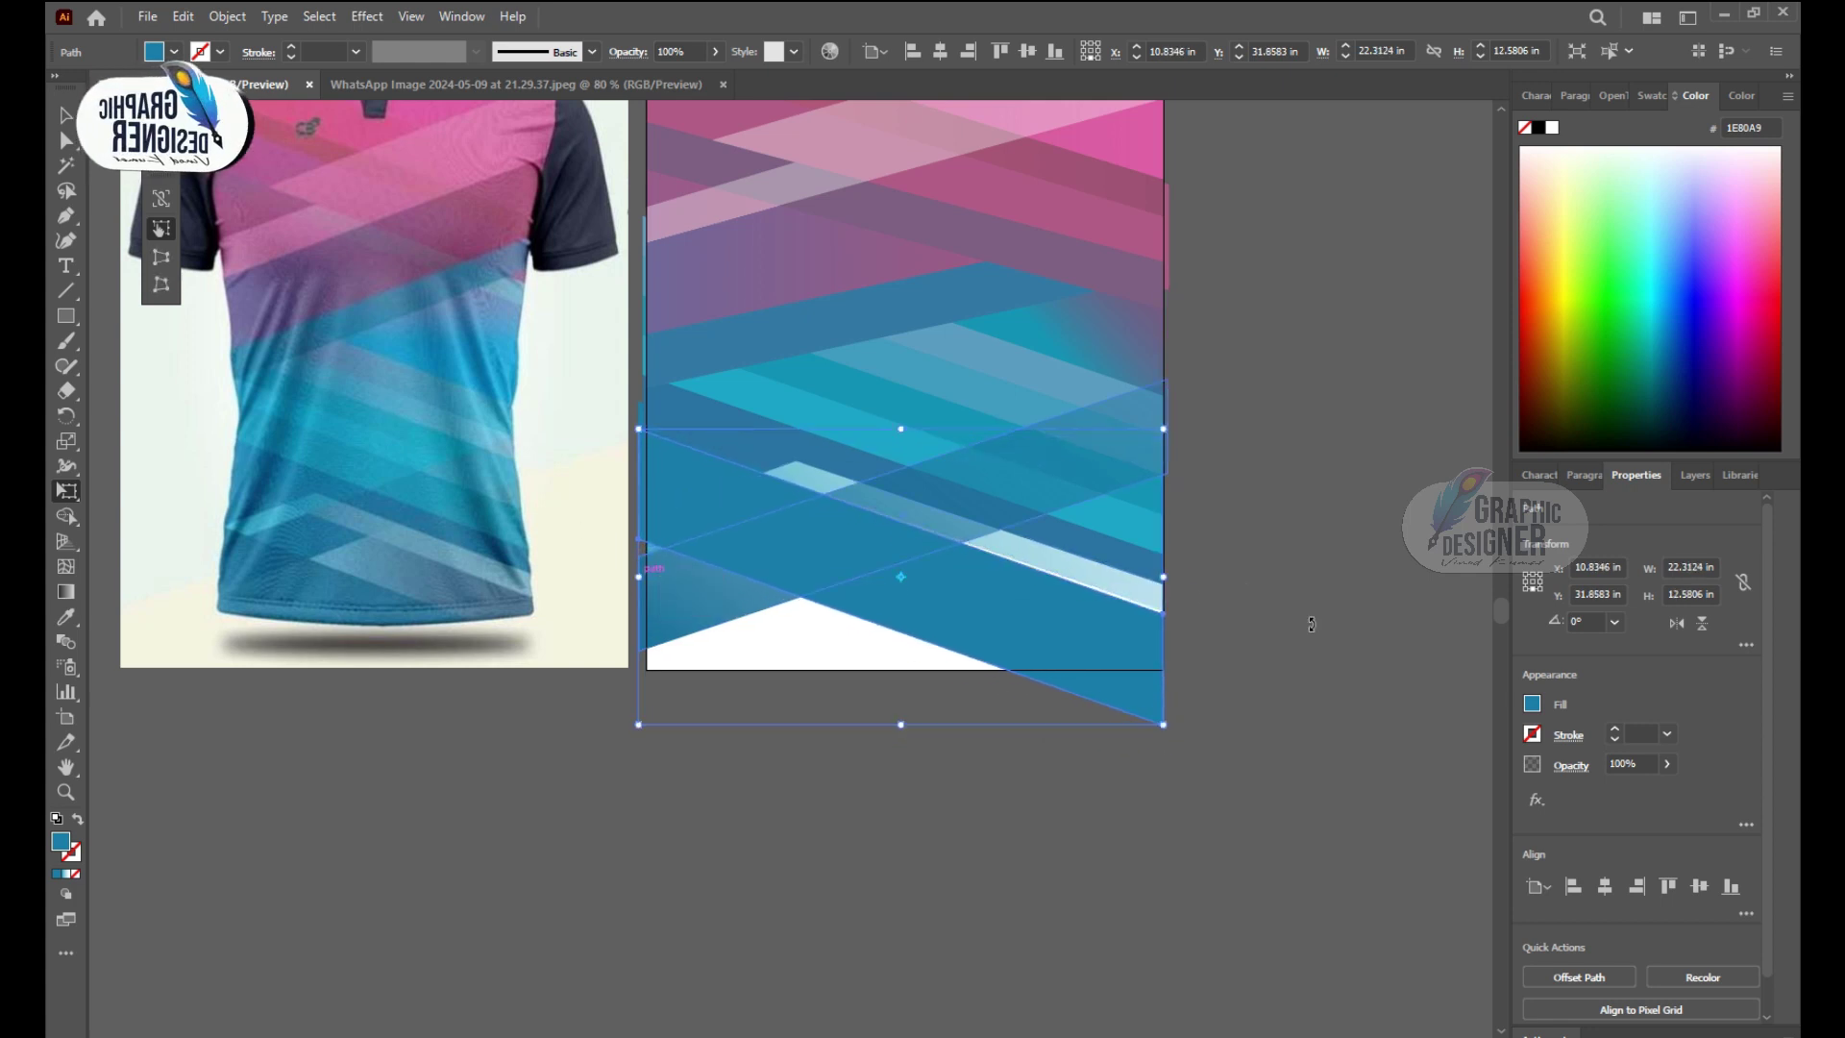
{"action": "left_click_drag", "start_coordinate": [1163, 583], "coordinate": [1163, 578]}
{"action": "right_click", "coordinate": [988, 611]}
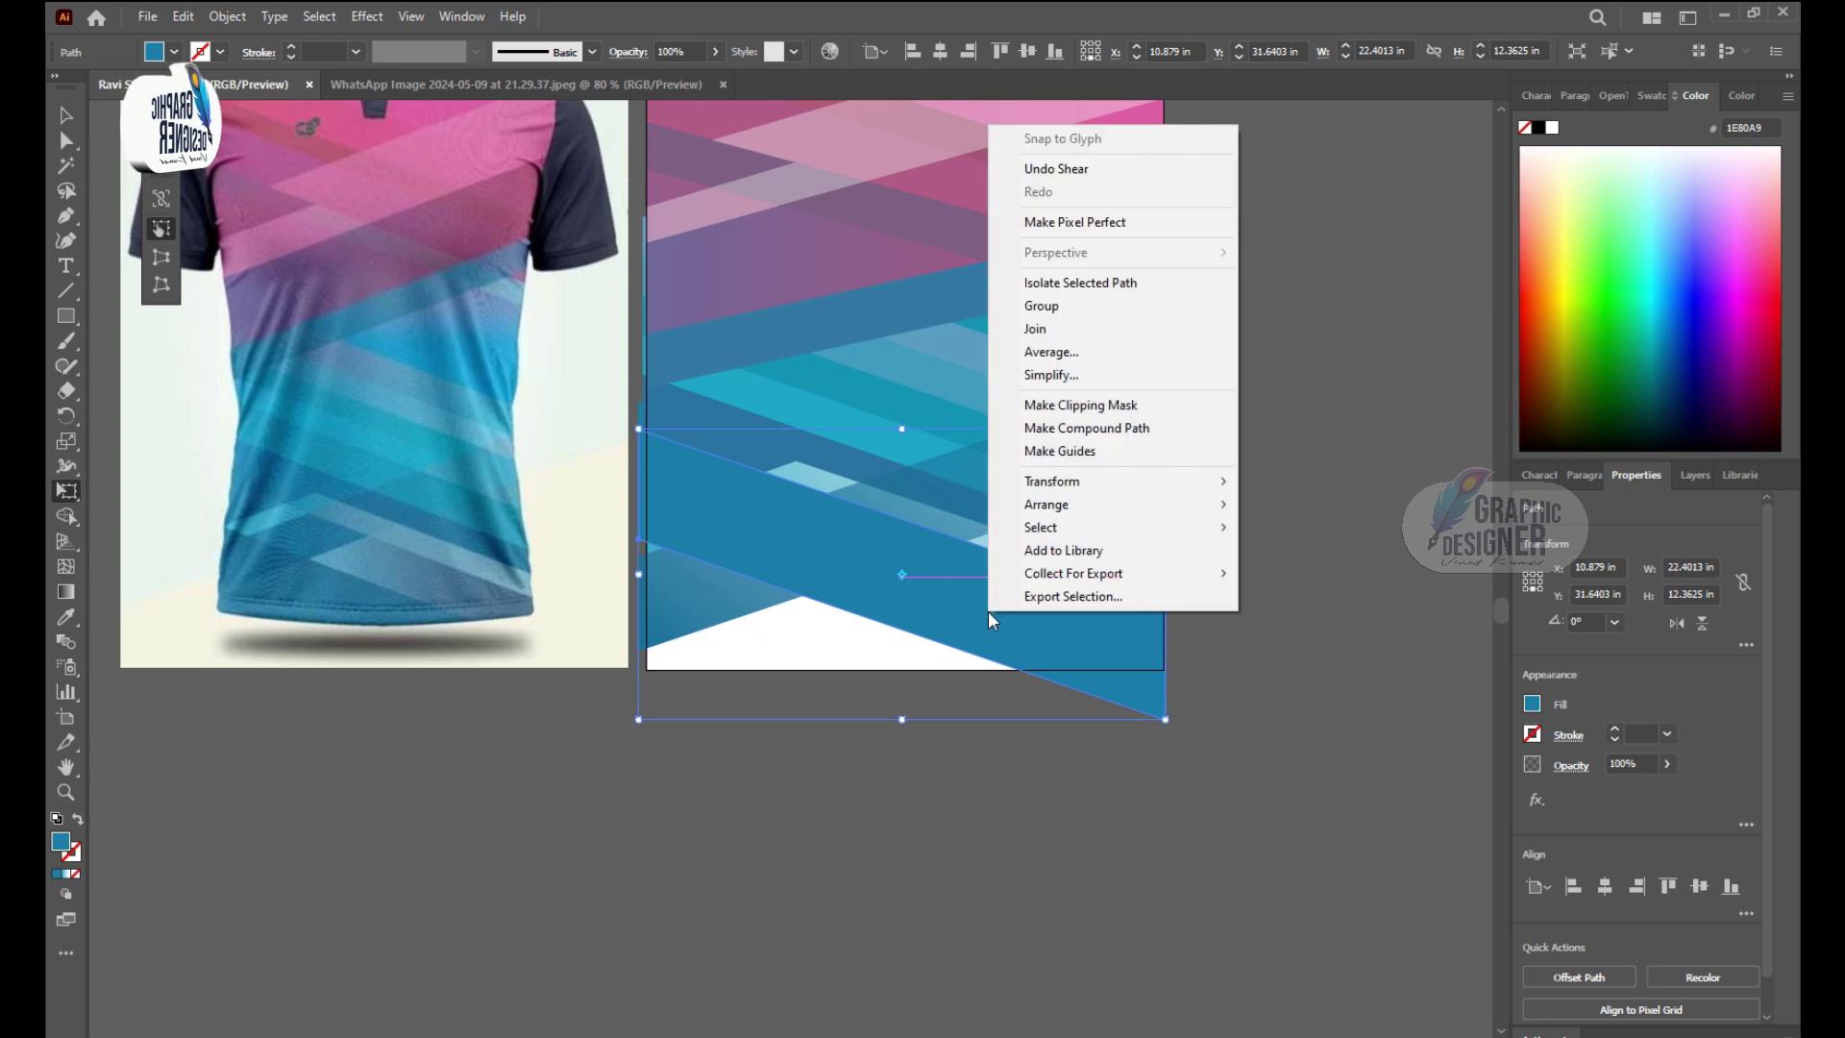
{"action": "left_click", "coordinate": [1324, 578]}
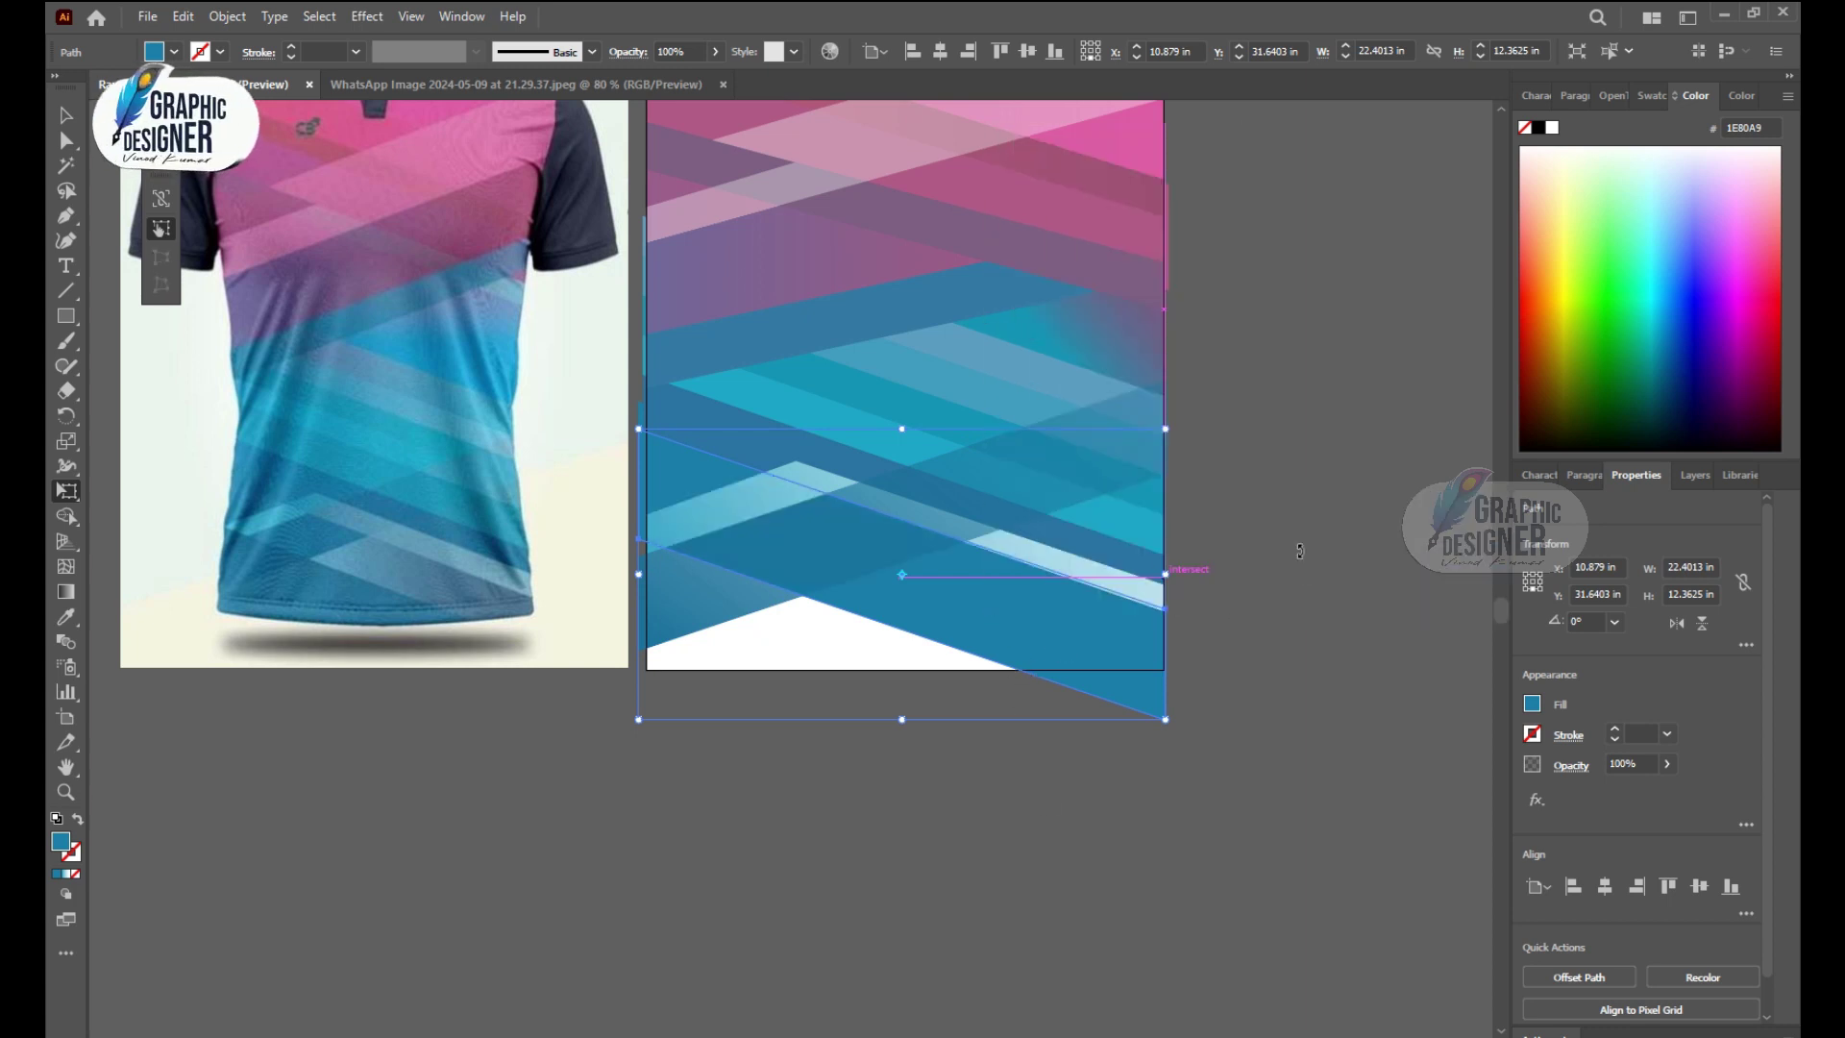
{"action": "left_click", "coordinate": [56, 115]}
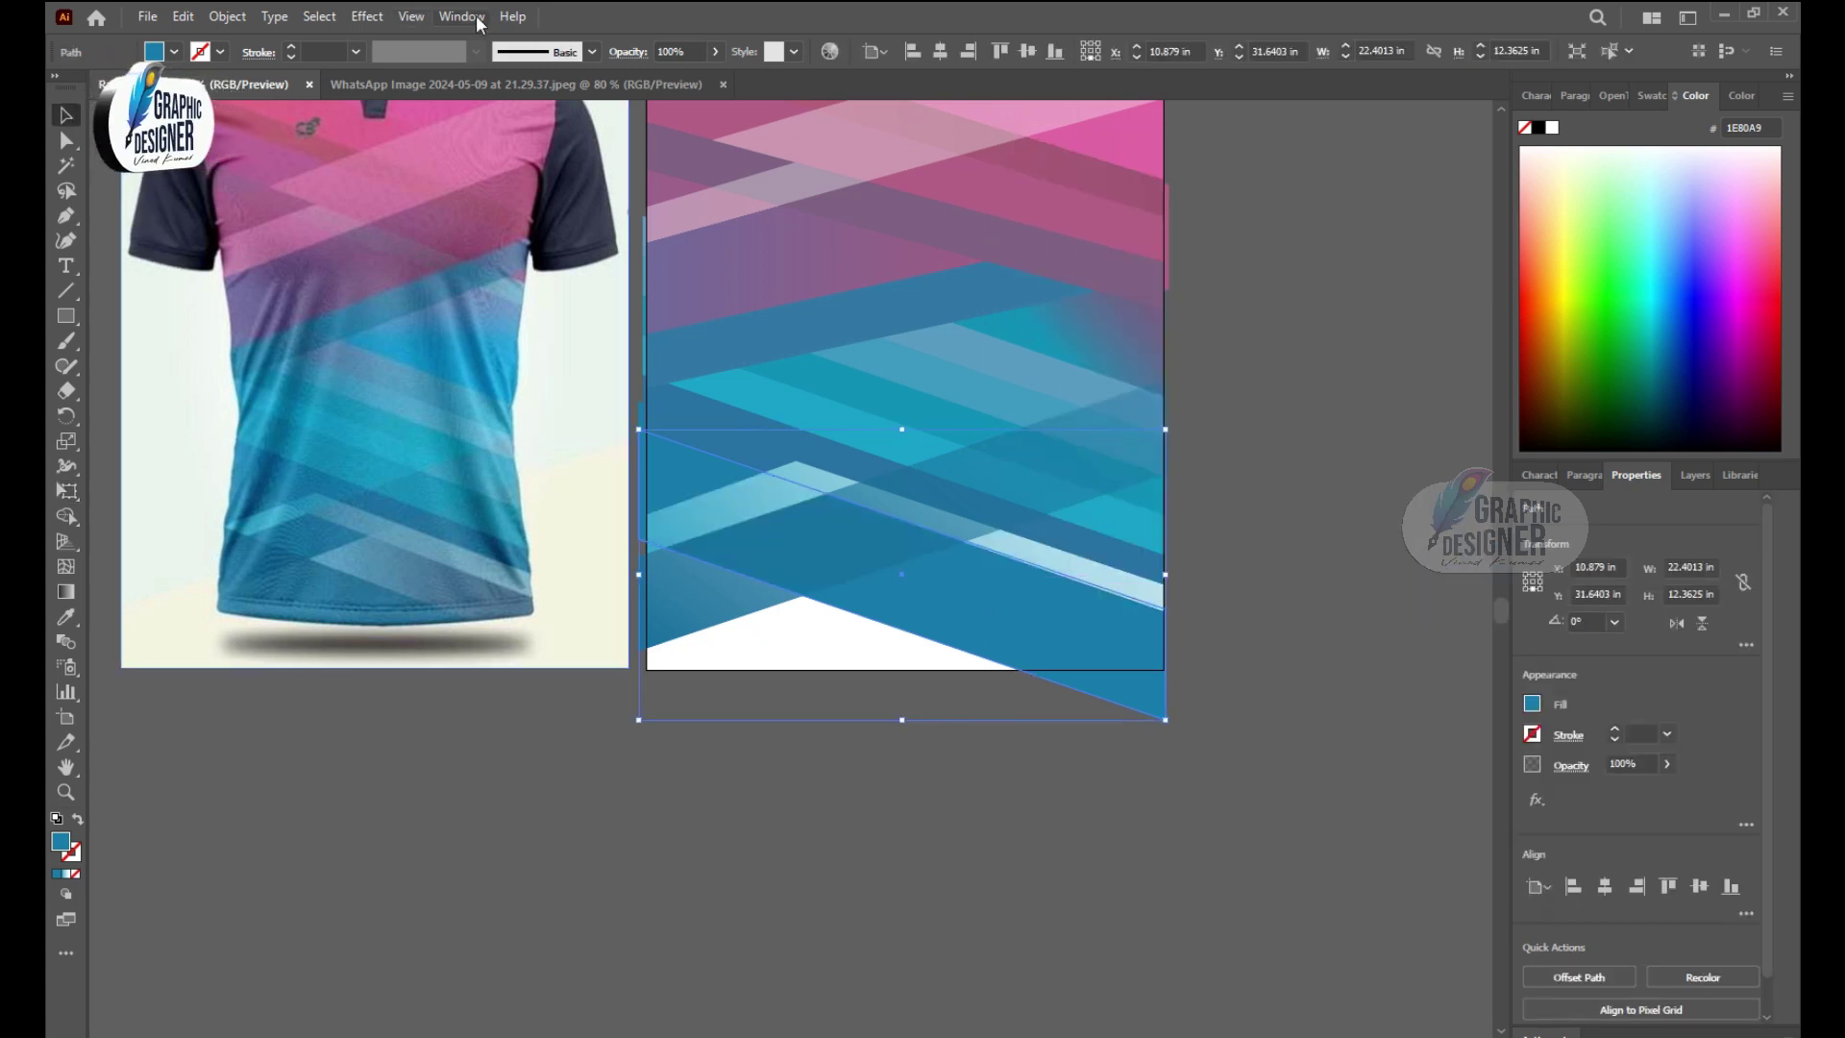
{"action": "left_click", "coordinate": [461, 16]}
Step: Give the bottom band a gradient with a cyan left stop and the midpoint shifted right
{"action": "left_click", "coordinate": [538, 539]}
{"action": "left_click", "coordinate": [851, 770]}
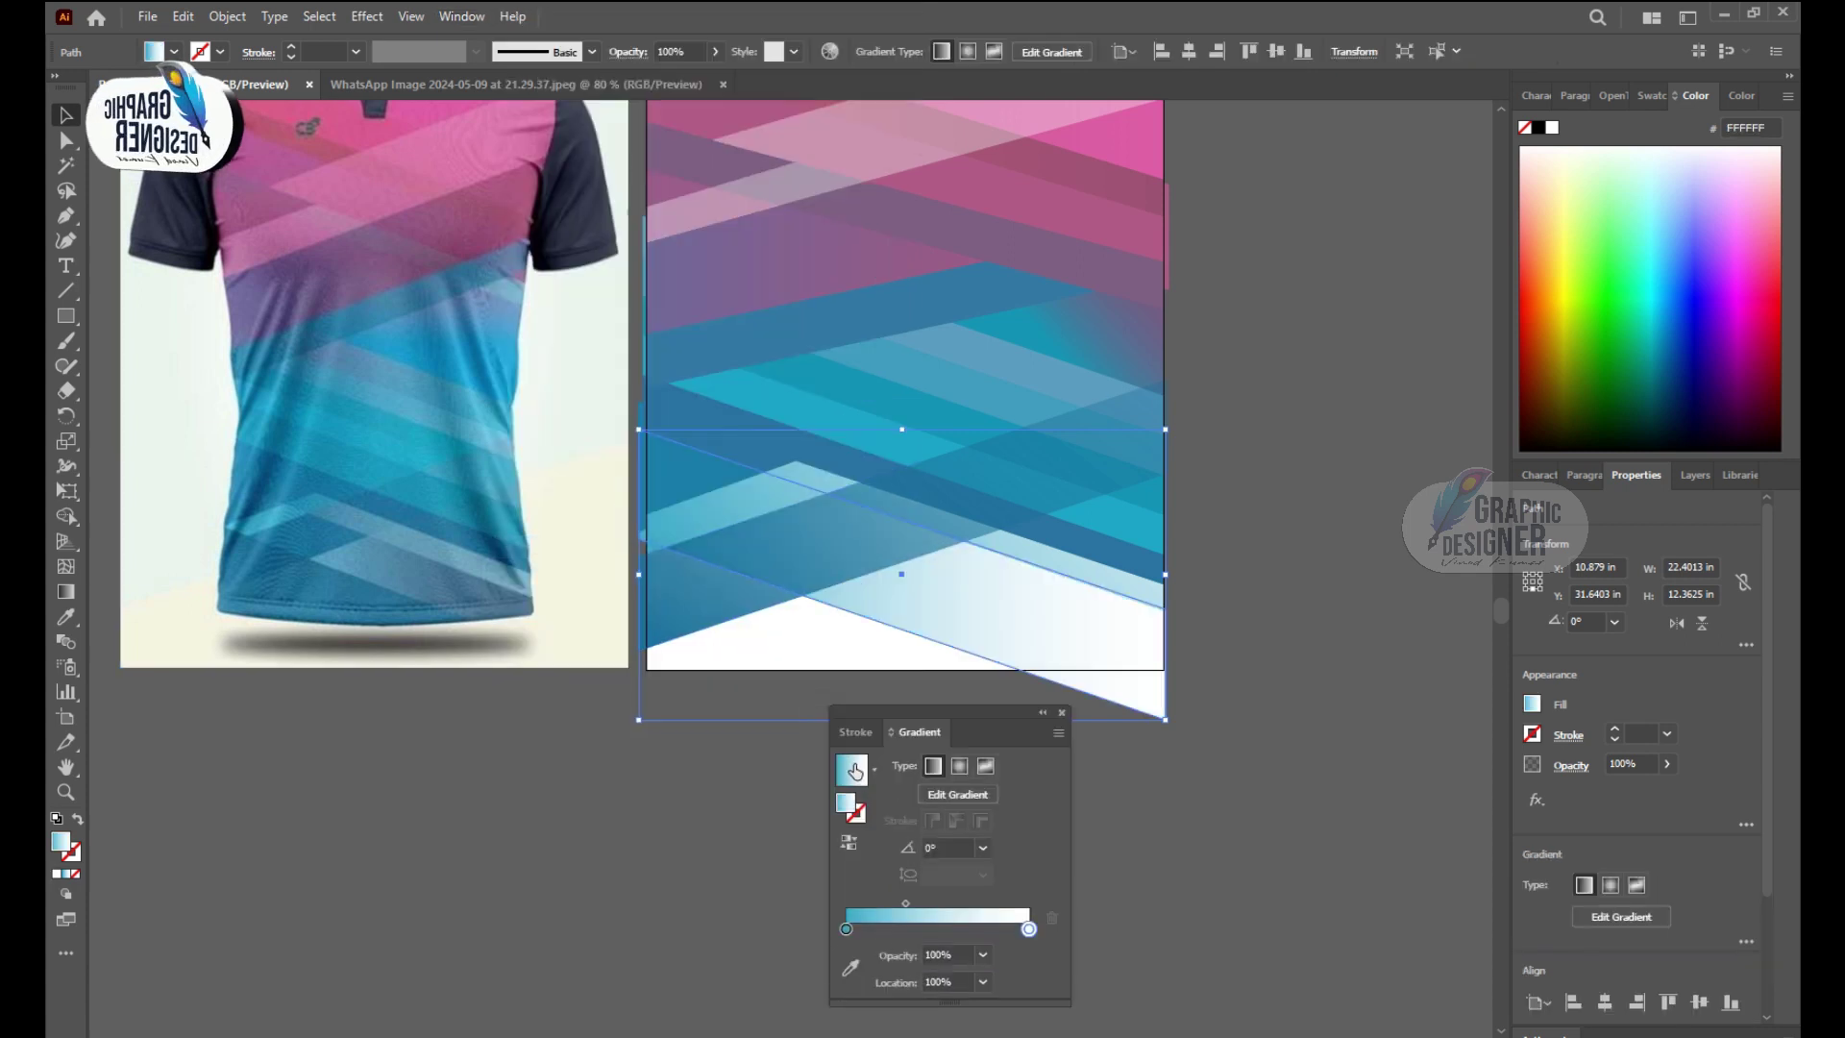
{"action": "key", "text": "g"}
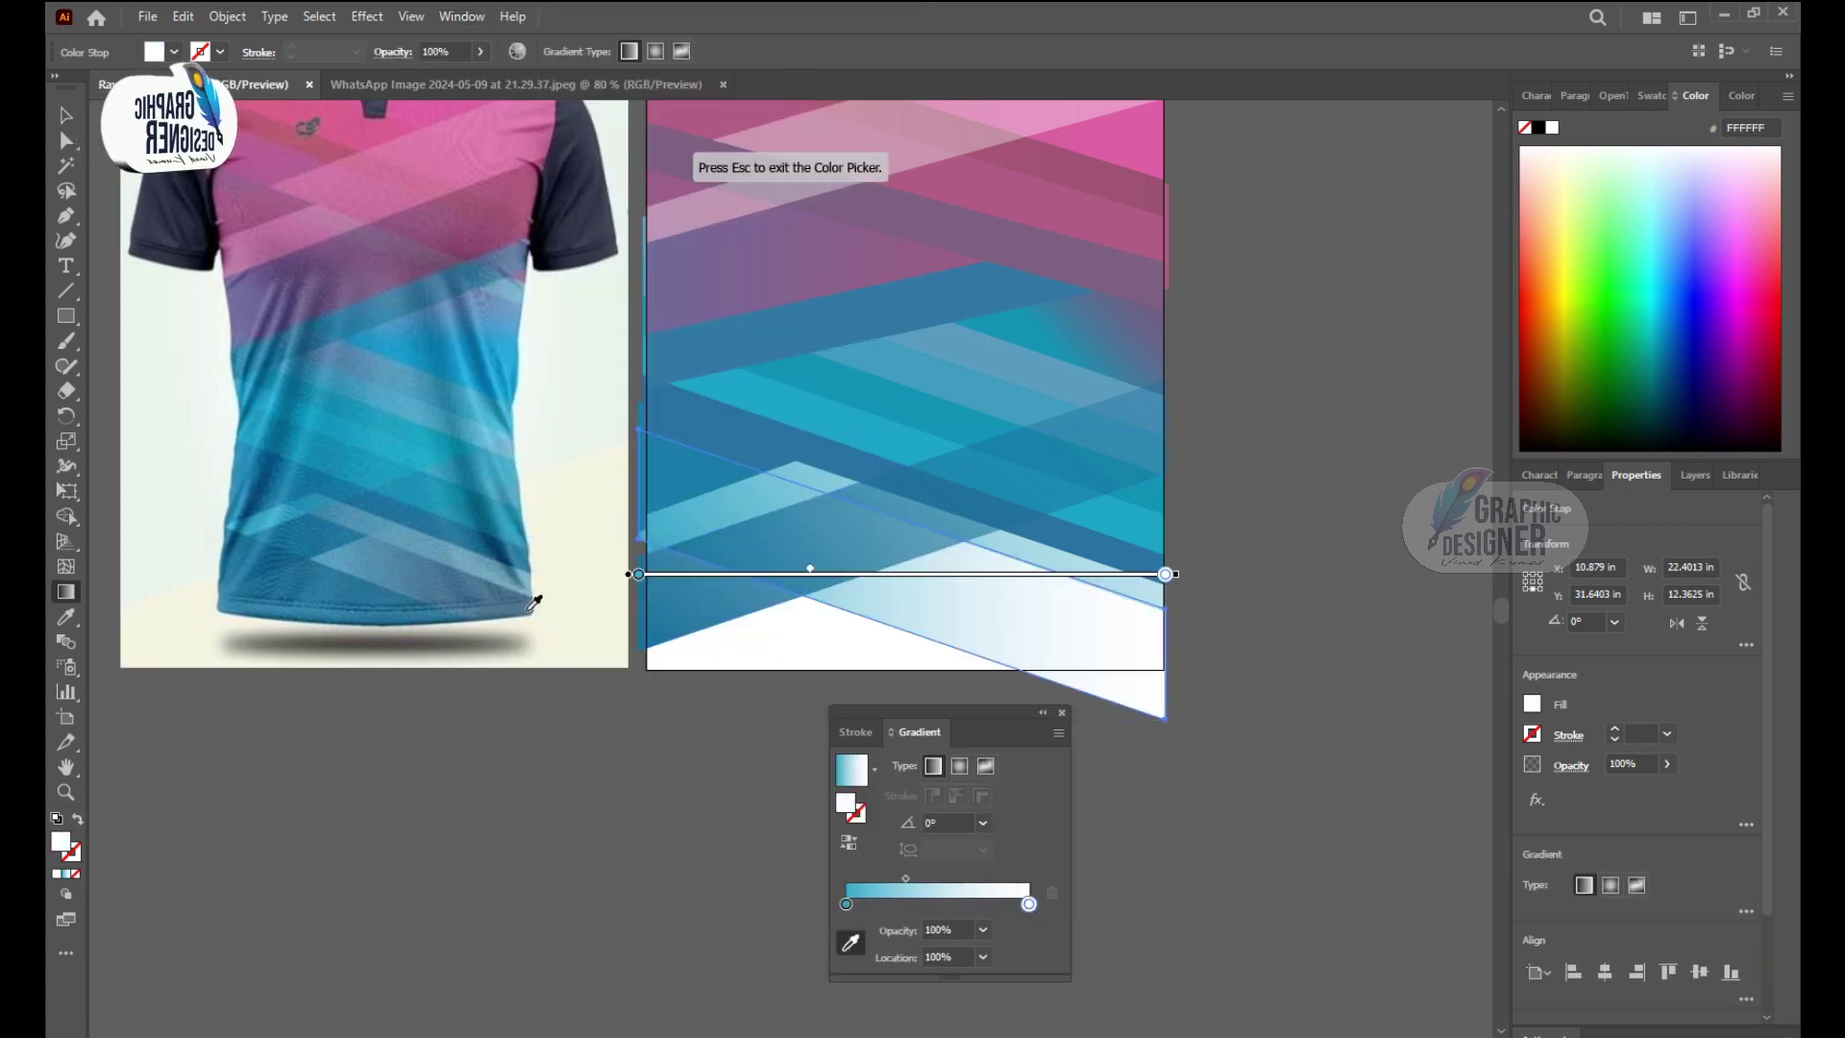
{"action": "left_click", "coordinate": [847, 903]}
{"action": "double_click", "coordinate": [847, 904]}
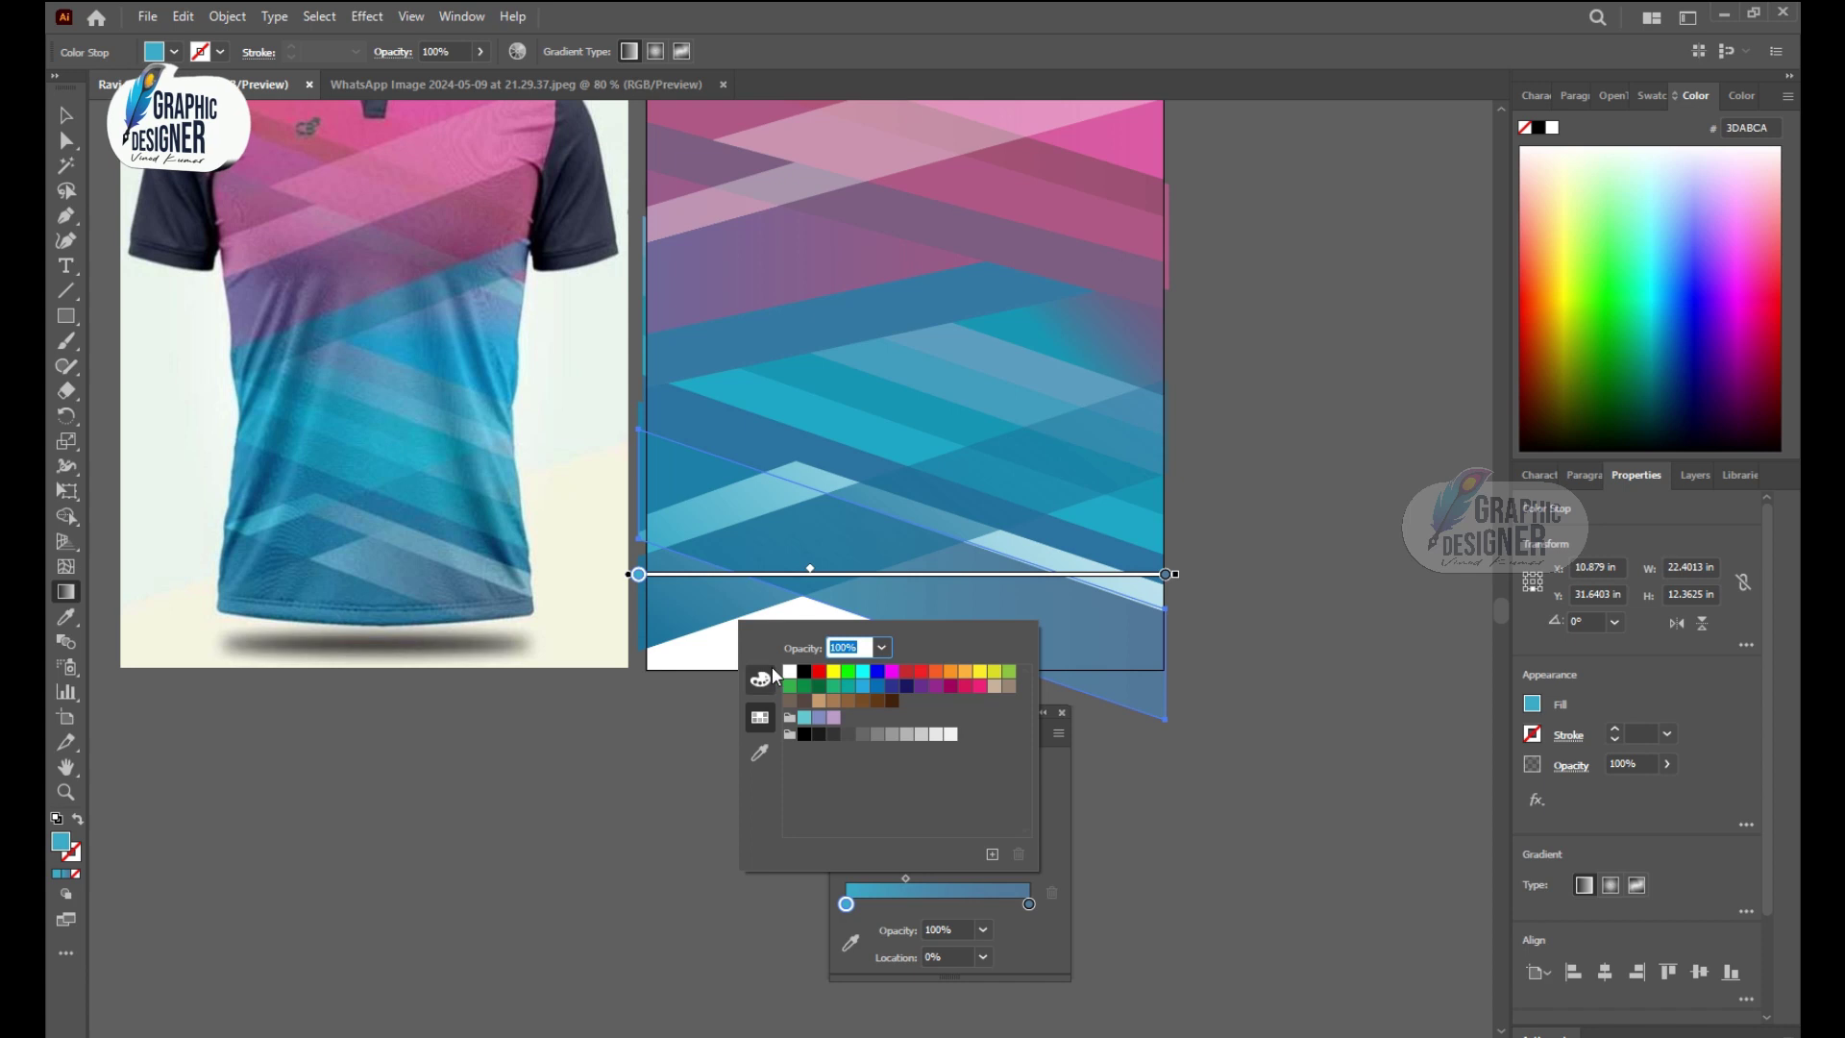
{"action": "left_click", "coordinate": [790, 672]}
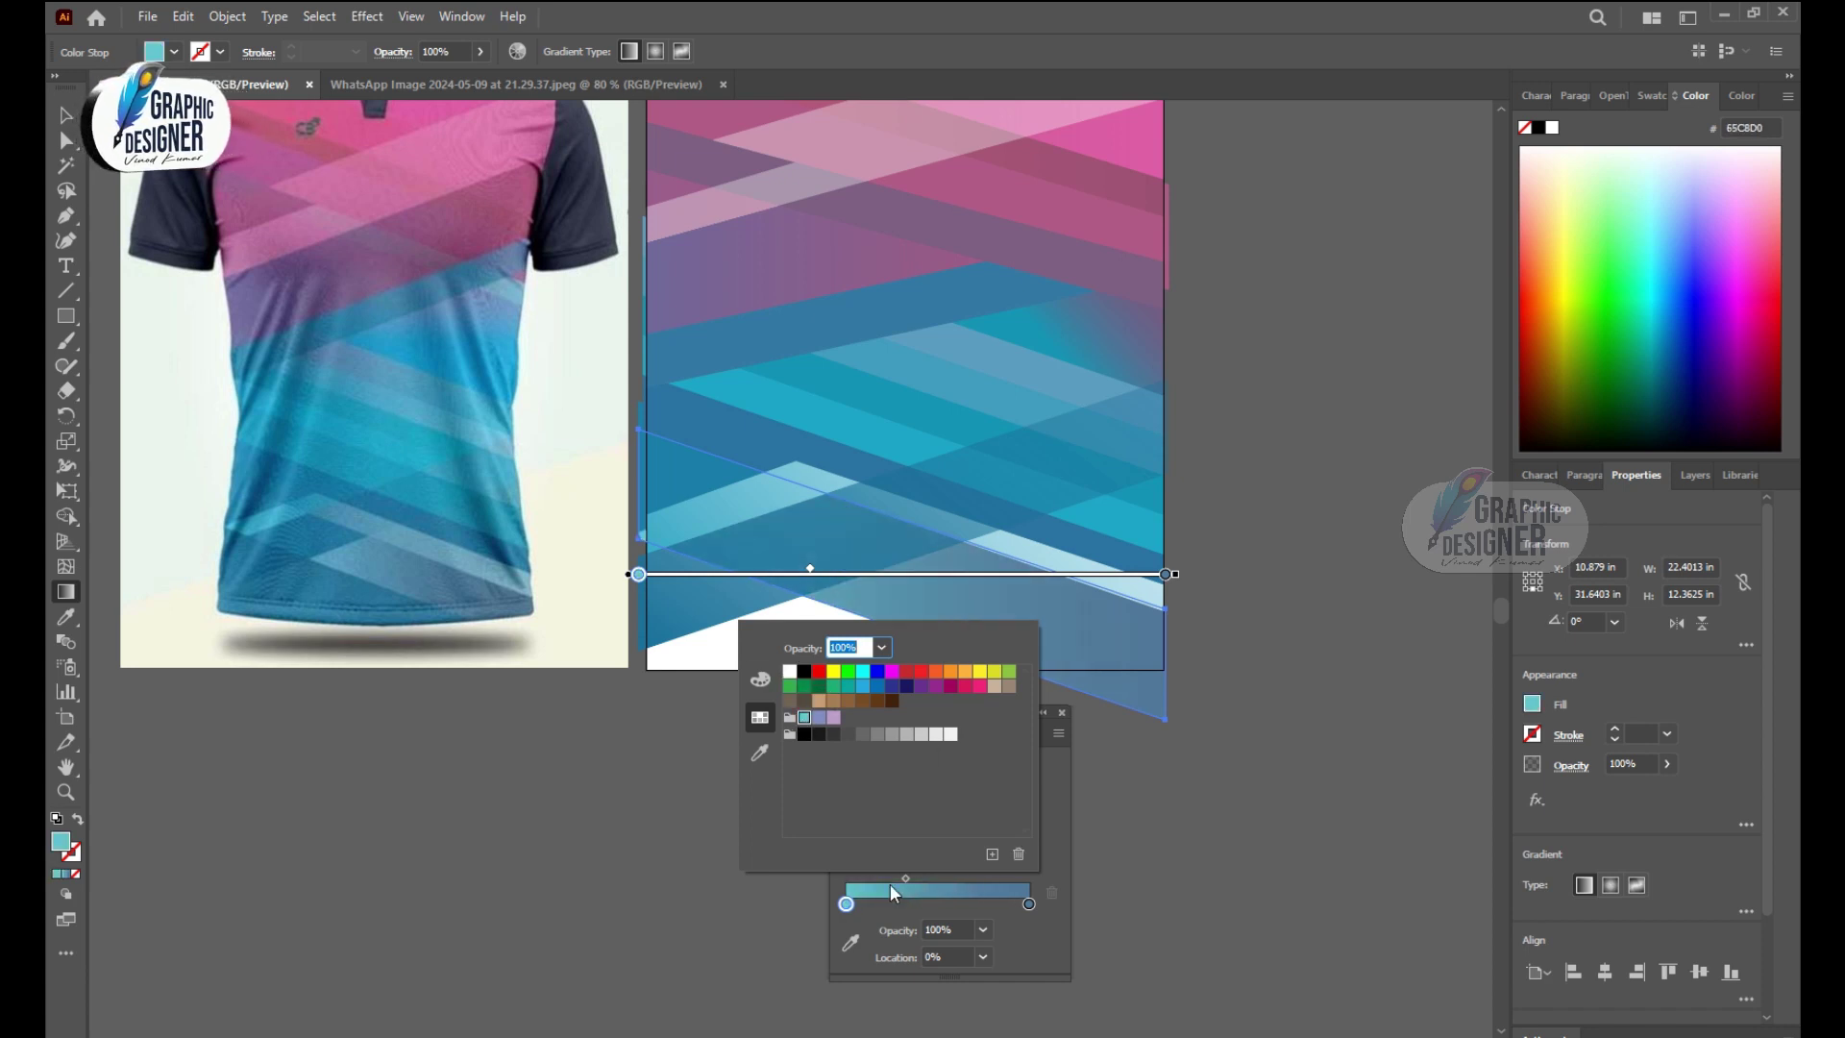
{"action": "left_click", "coordinate": [863, 701]}
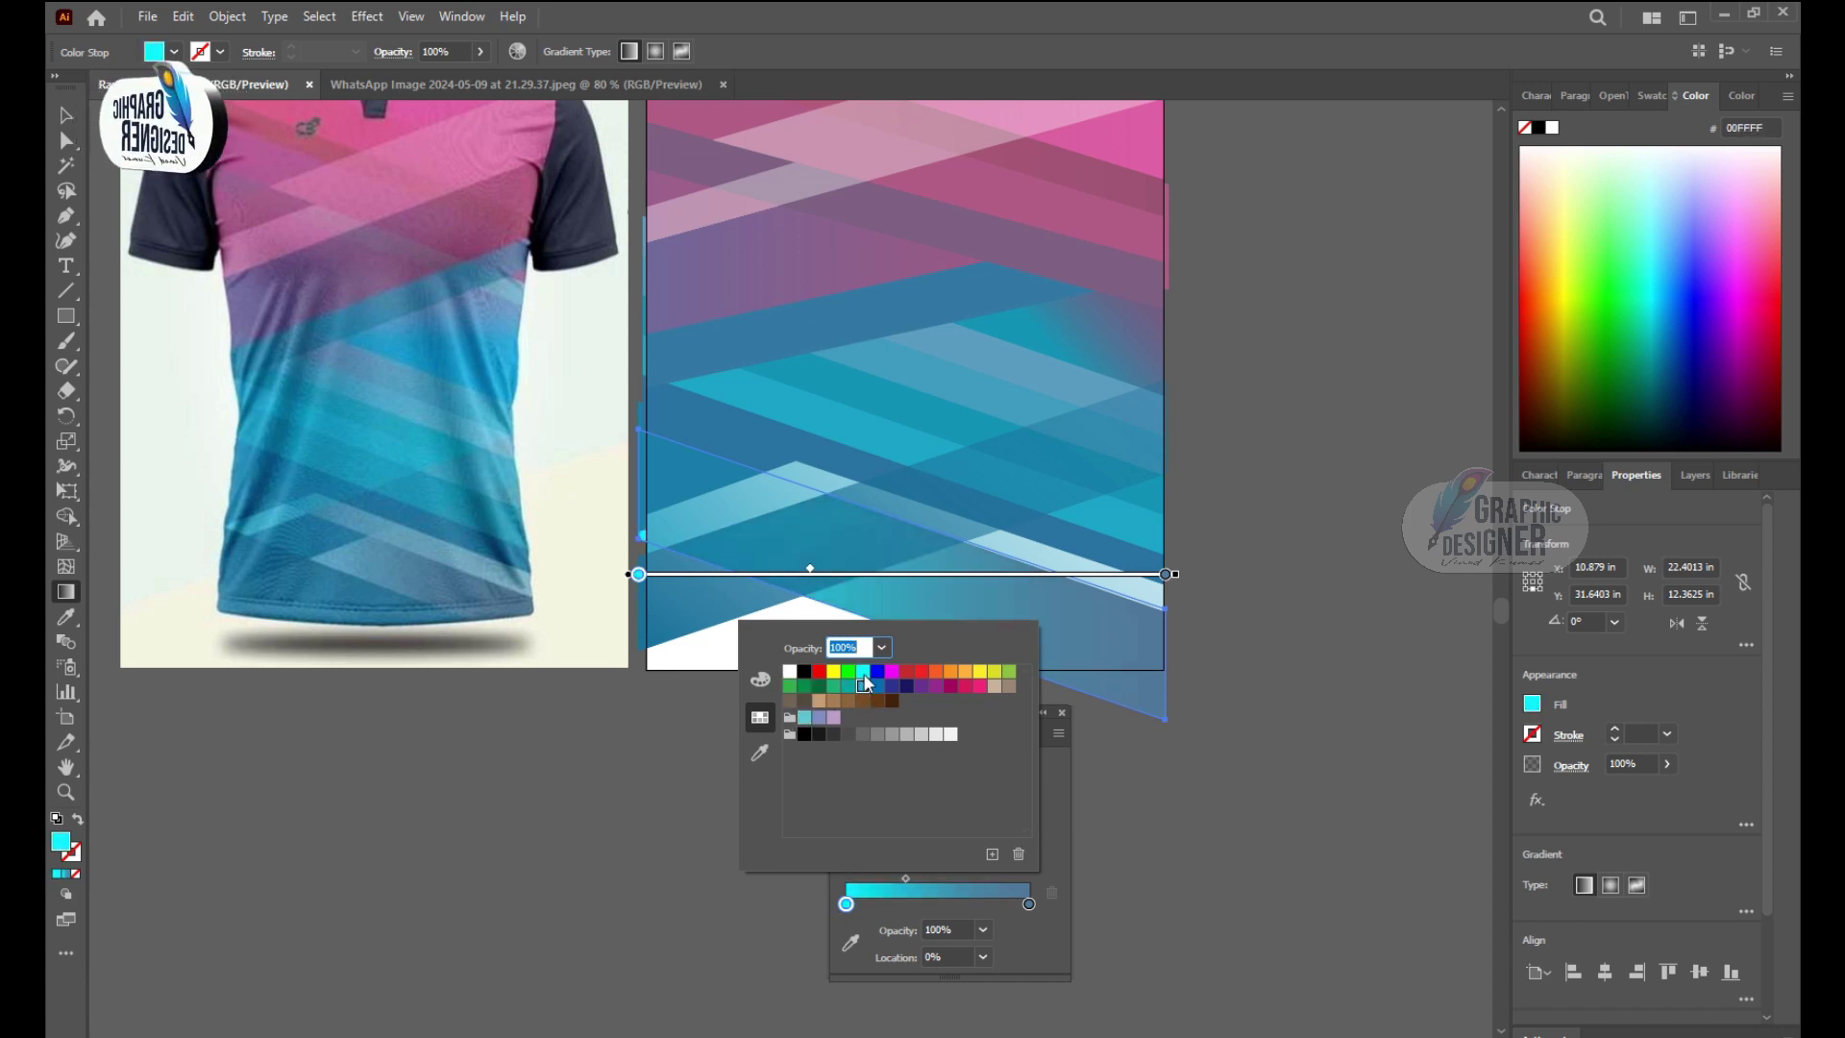
{"action": "left_click", "coordinate": [826, 569]}
{"action": "left_click_drag", "start_coordinate": [825, 573], "coordinate": [868, 573]}
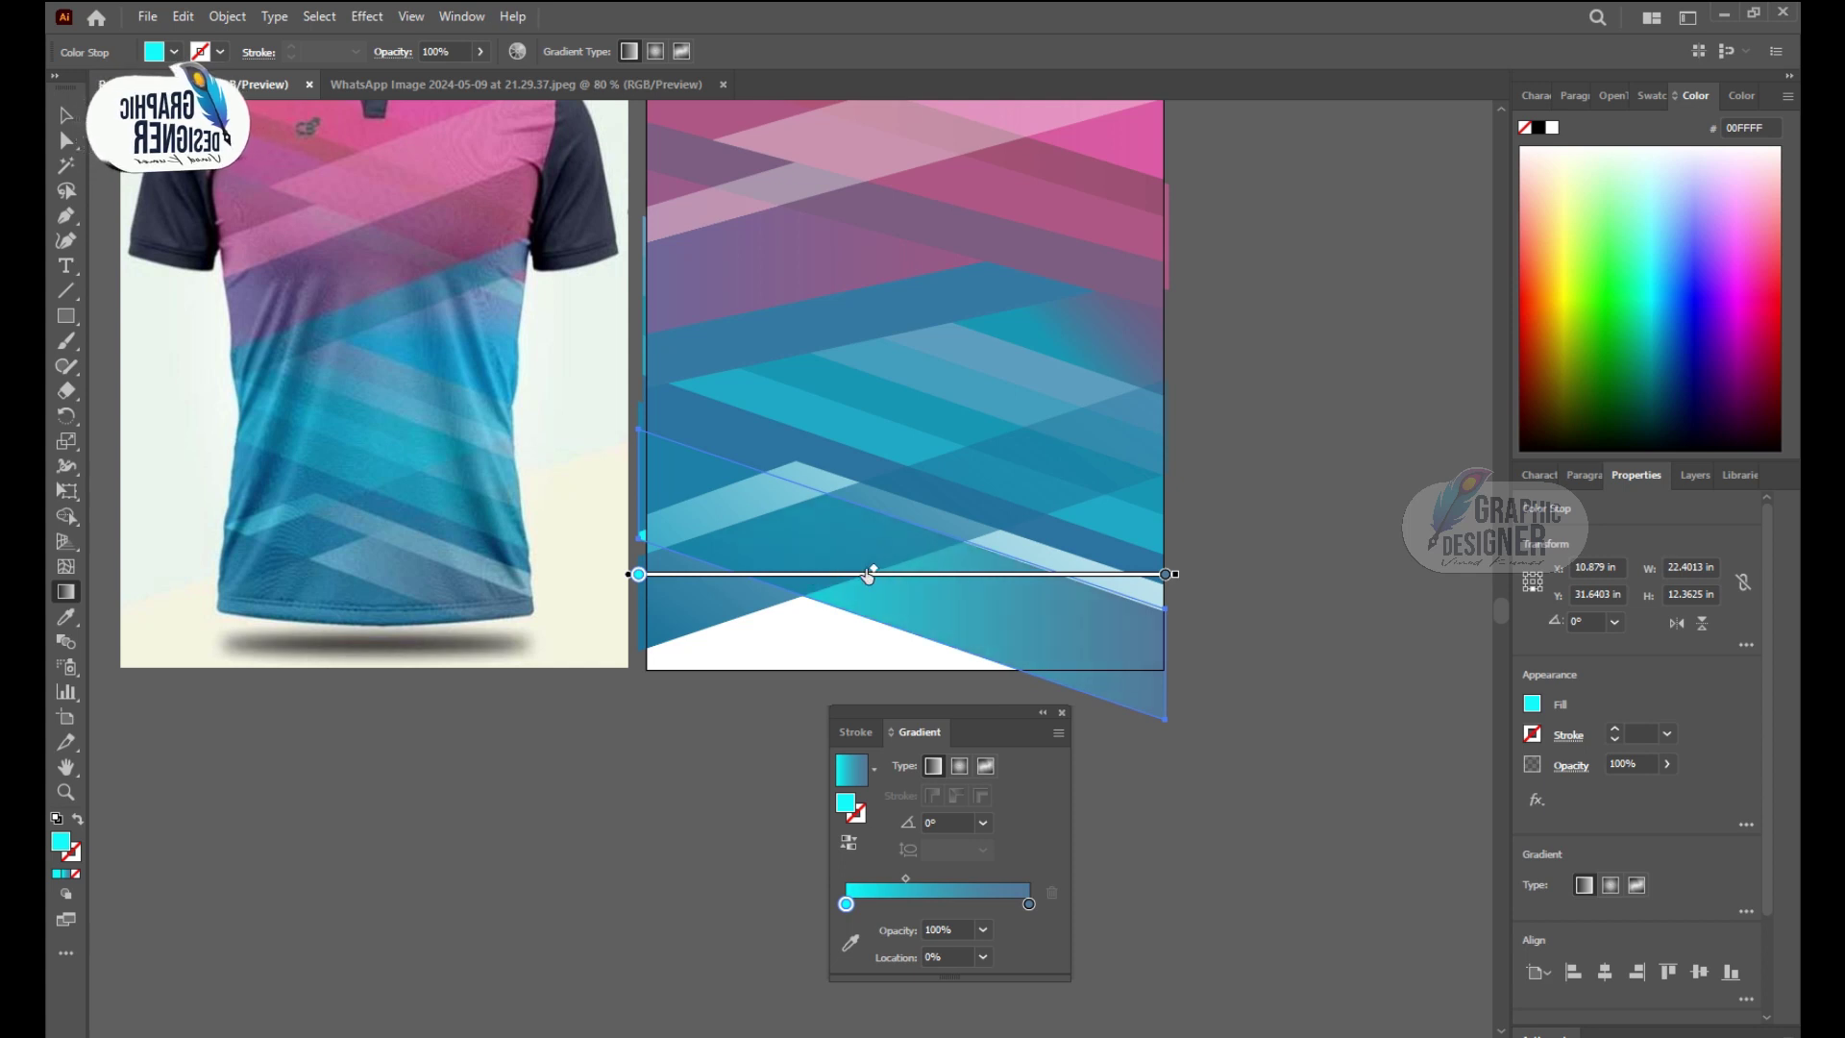
{"action": "left_click", "coordinate": [1363, 465]}
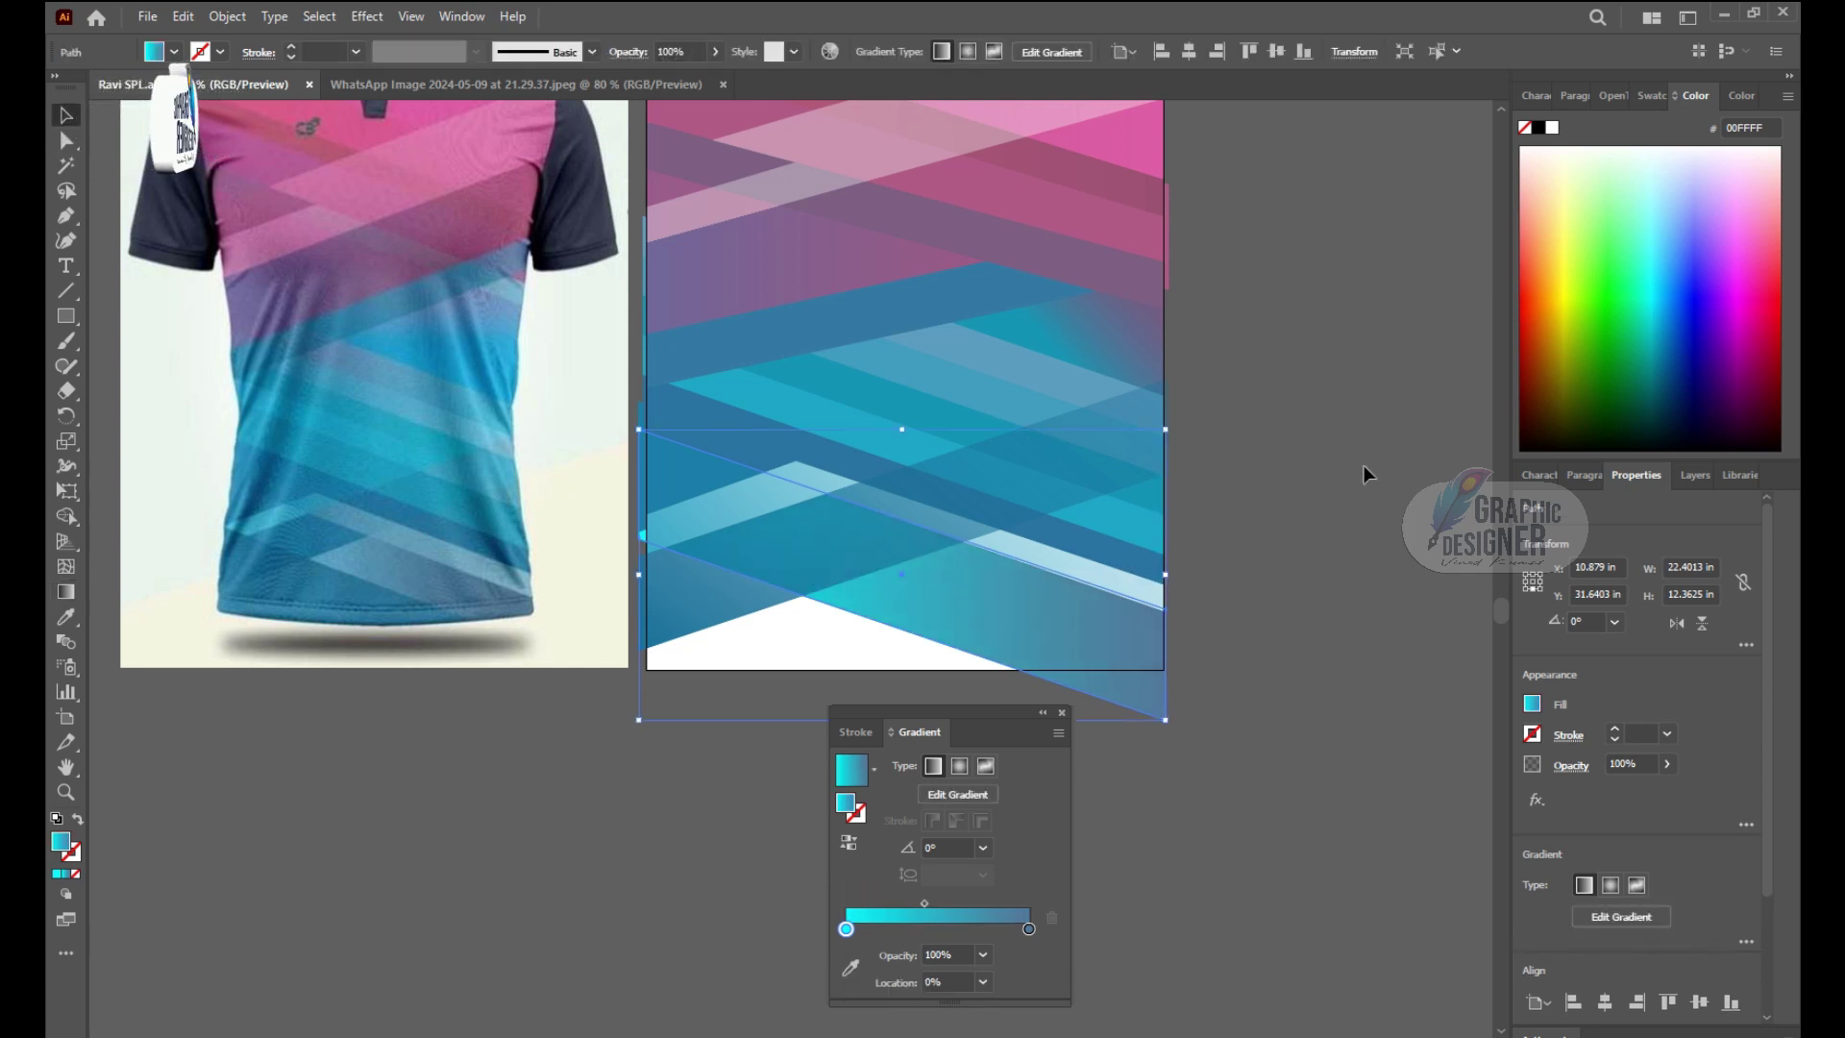
{"action": "left_click", "coordinate": [1063, 712]}
Step: Pen-draw a shape filling the lower-left corner, send it backward and fill it with sampled blue
{"action": "key", "text": "p"}
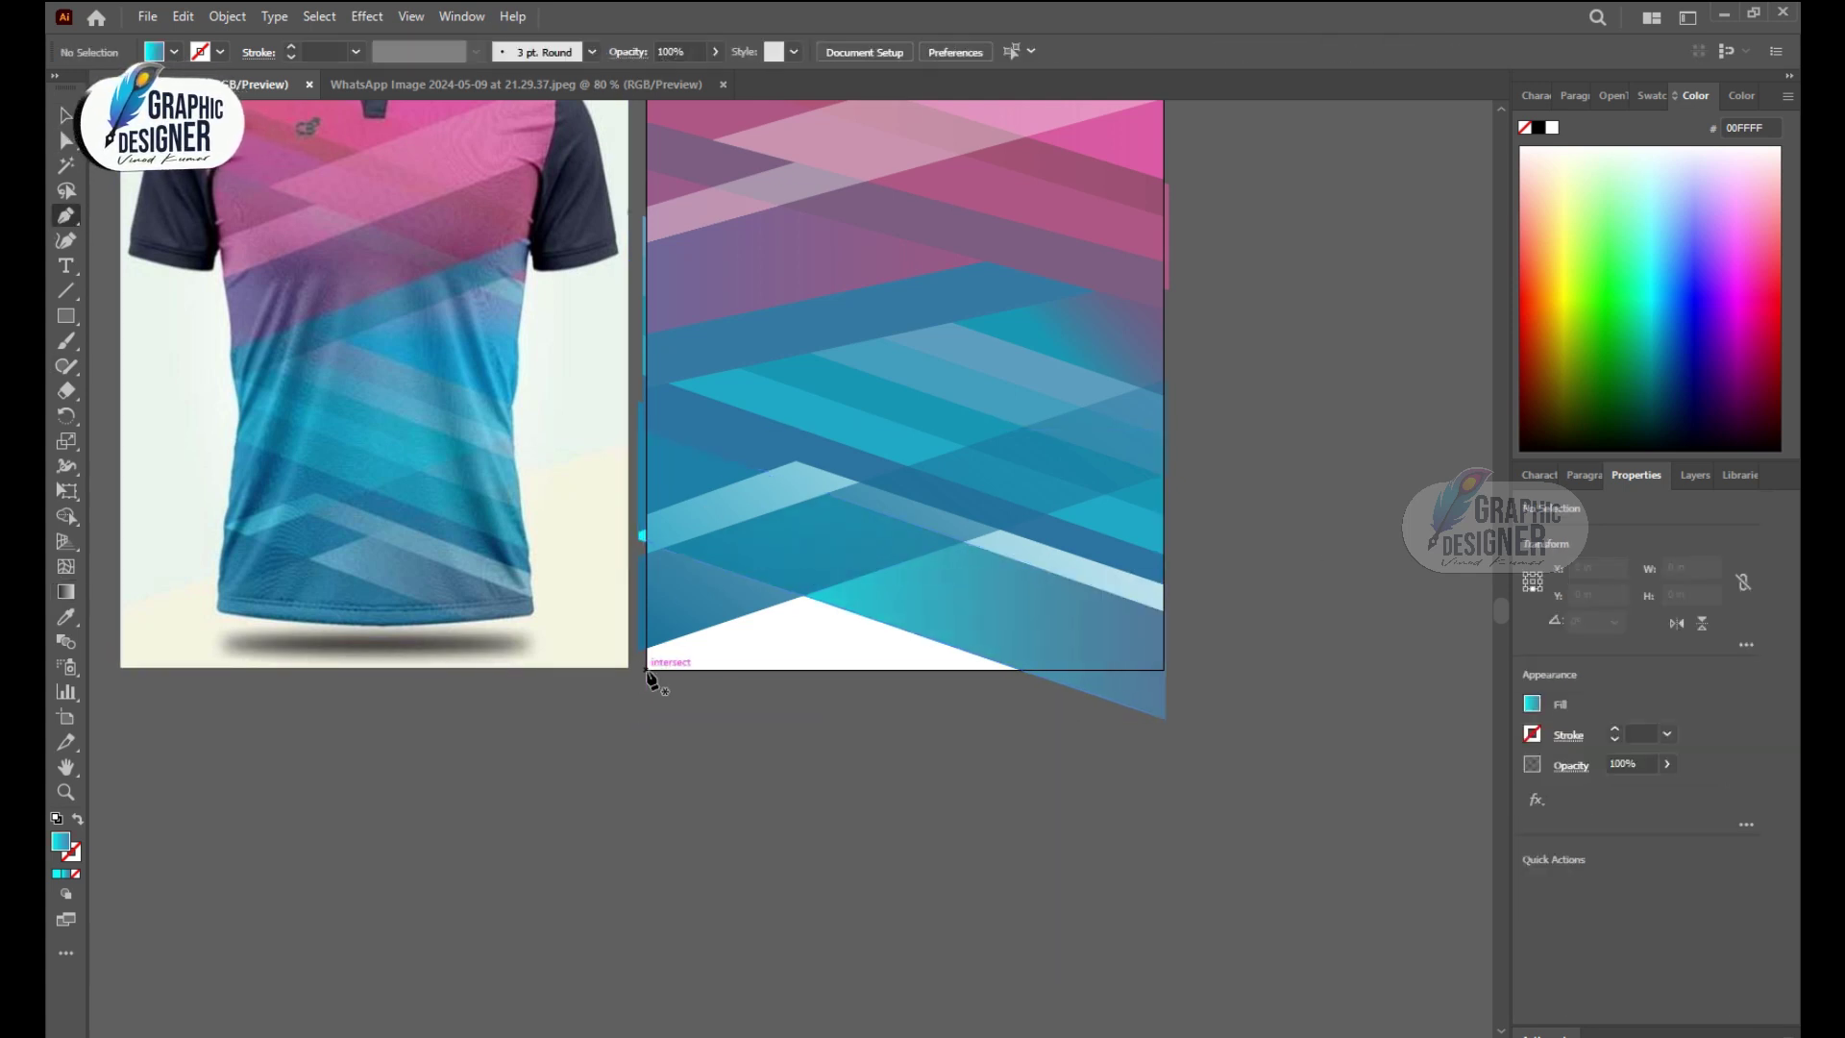
{"action": "left_click", "coordinate": [648, 670]}
{"action": "left_click", "coordinate": [646, 620]}
{"action": "left_click", "coordinate": [797, 565]}
{"action": "left_click", "coordinate": [1034, 670]}
{"action": "left_click", "coordinate": [648, 669]}
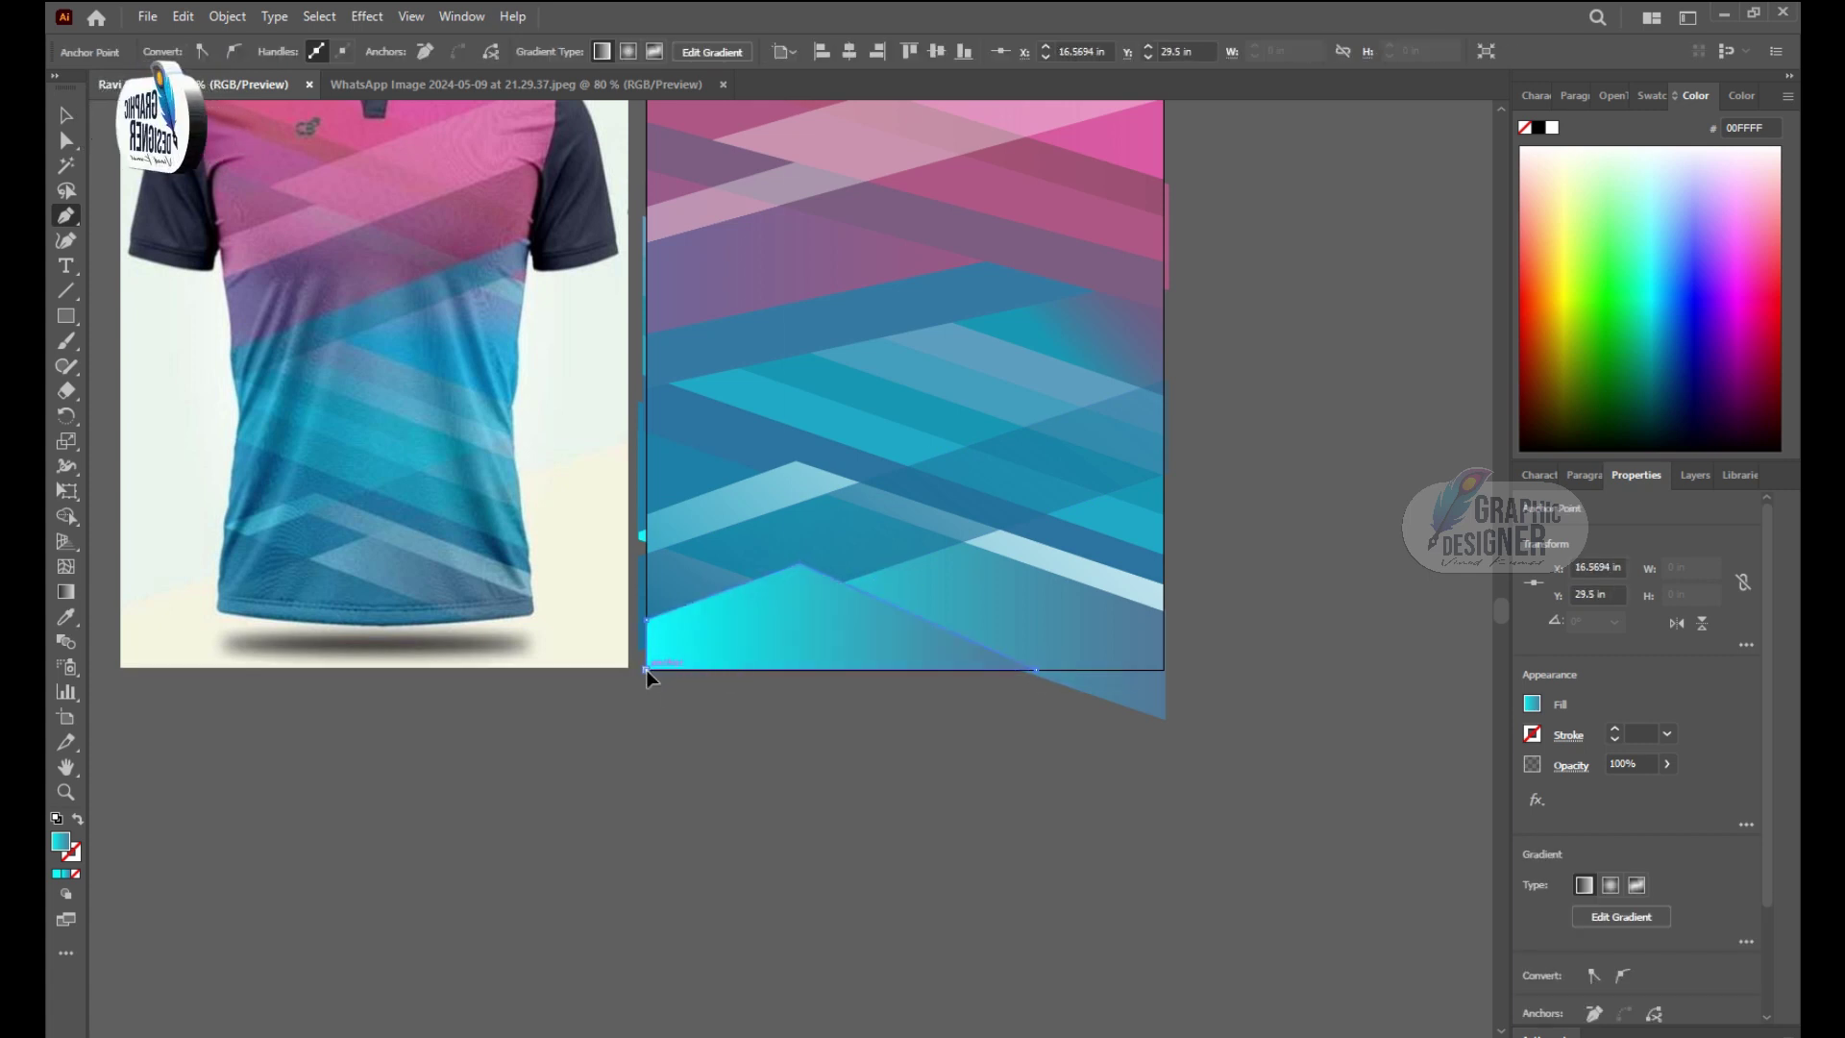
{"action": "left_click", "coordinate": [72, 120]}
{"action": "right_click", "coordinate": [897, 135]}
{"action": "left_click", "coordinate": [1221, 560]}
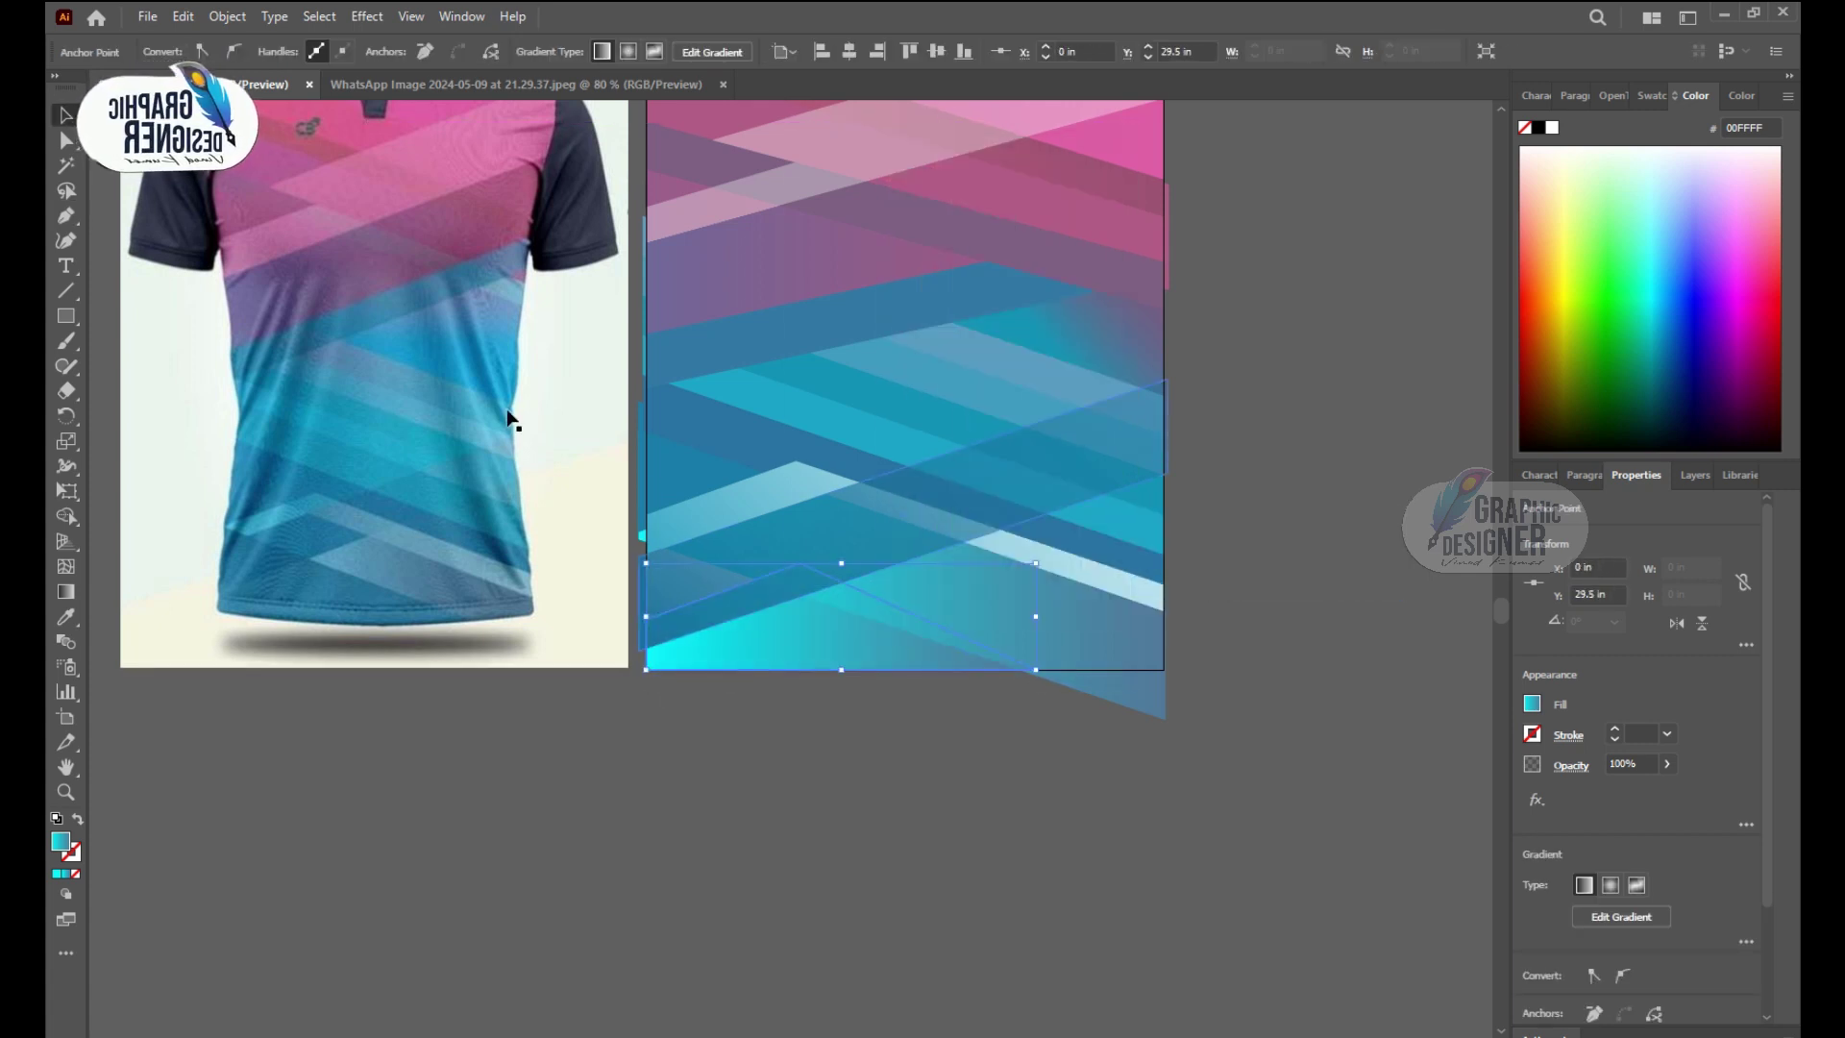
{"action": "left_click", "coordinate": [836, 399]}
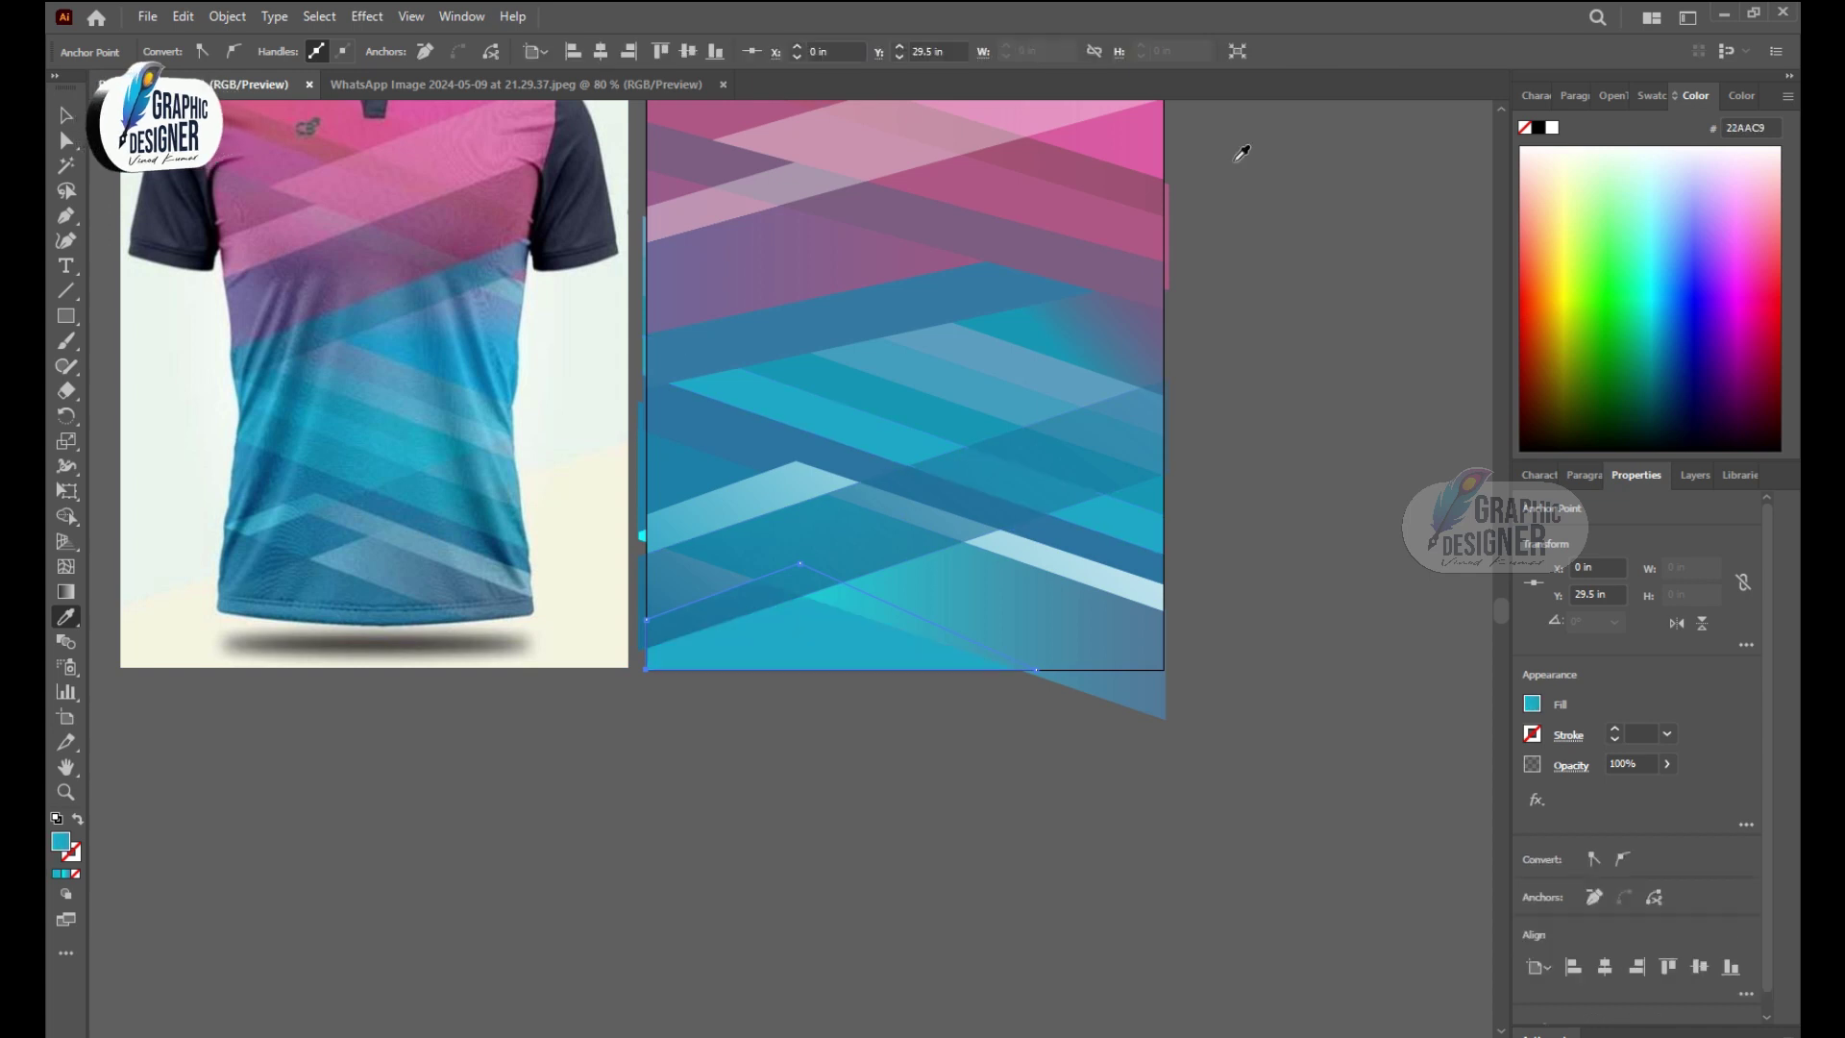
{"action": "key", "text": "v"}
{"action": "left_click", "coordinate": [1339, 481]}
{"action": "scroll", "coordinate": [1330, 500], "scroll_direction": "up", "scroll_amount": 1}
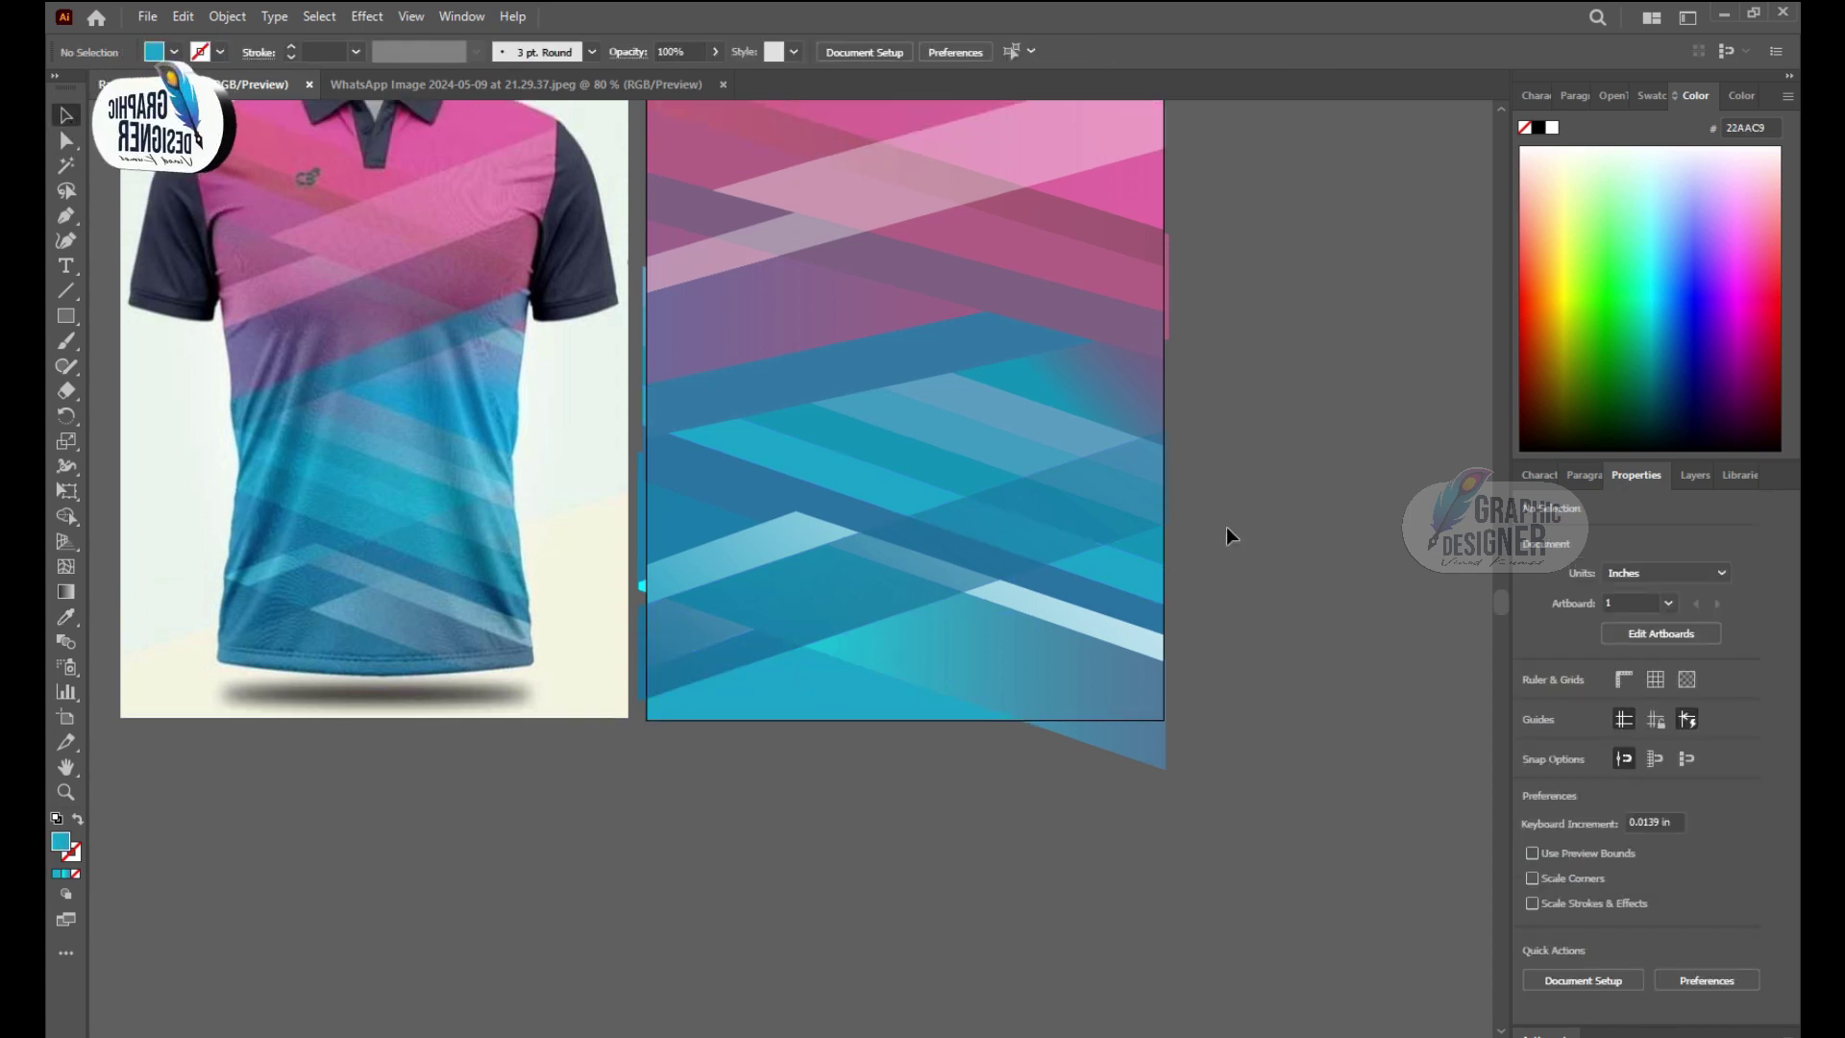
Step: Merge the overlapping artwork with the Shape Builder and select the small light shape mid-panel
{"action": "key", "text": "ctrl+a"}
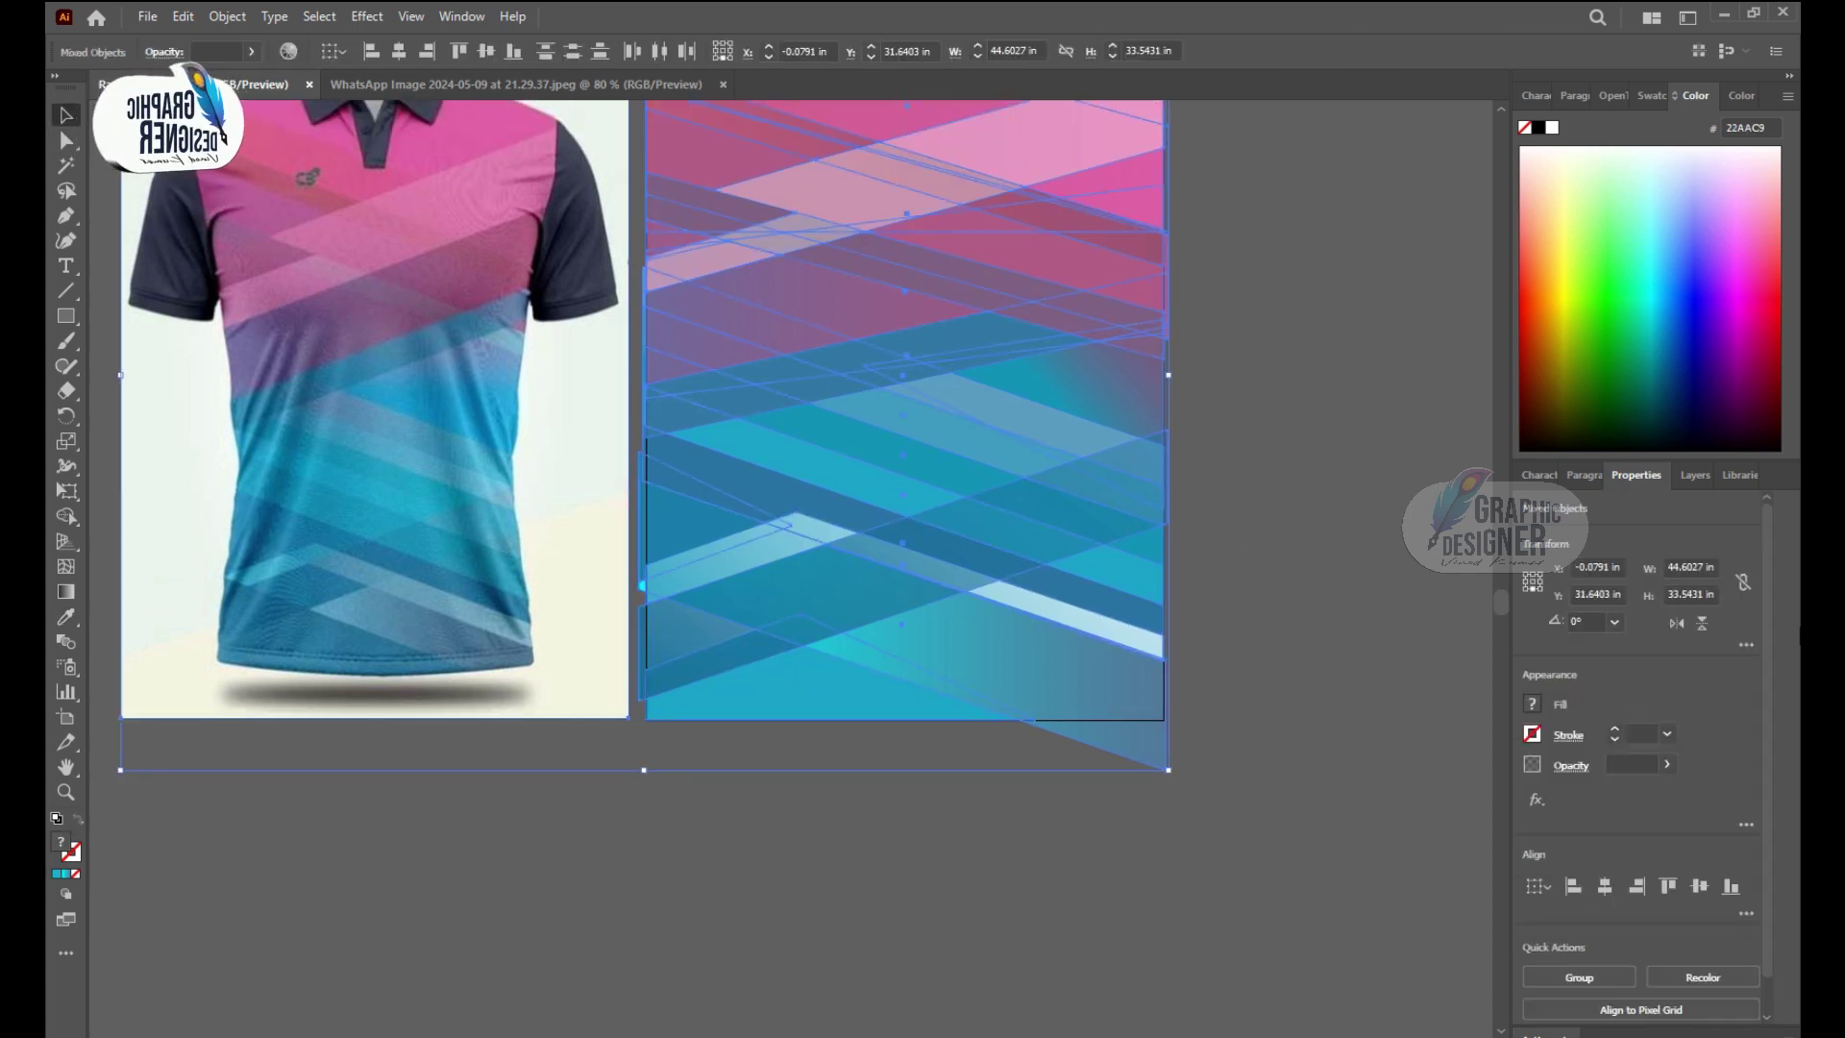
{"action": "left_click", "coordinate": [67, 515]}
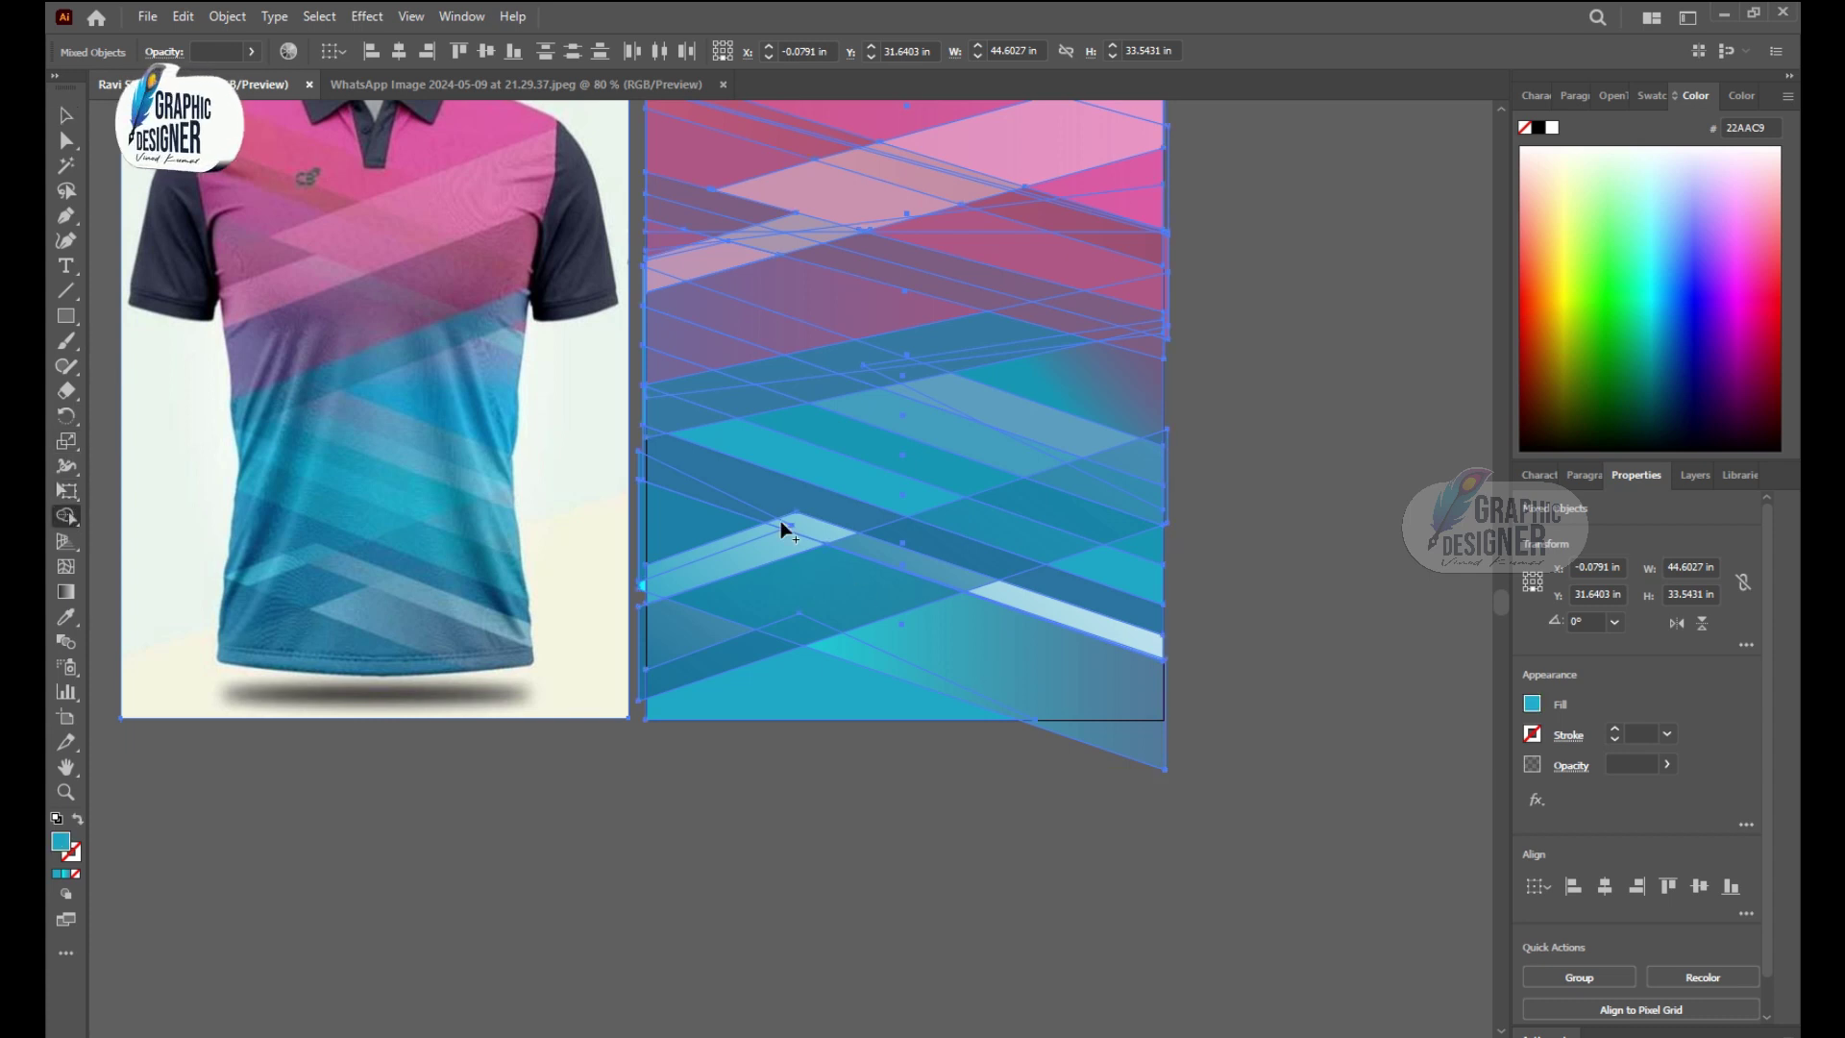
{"action": "left_click", "coordinate": [64, 115]}
{"action": "key", "text": "ctrl+shift+a"}
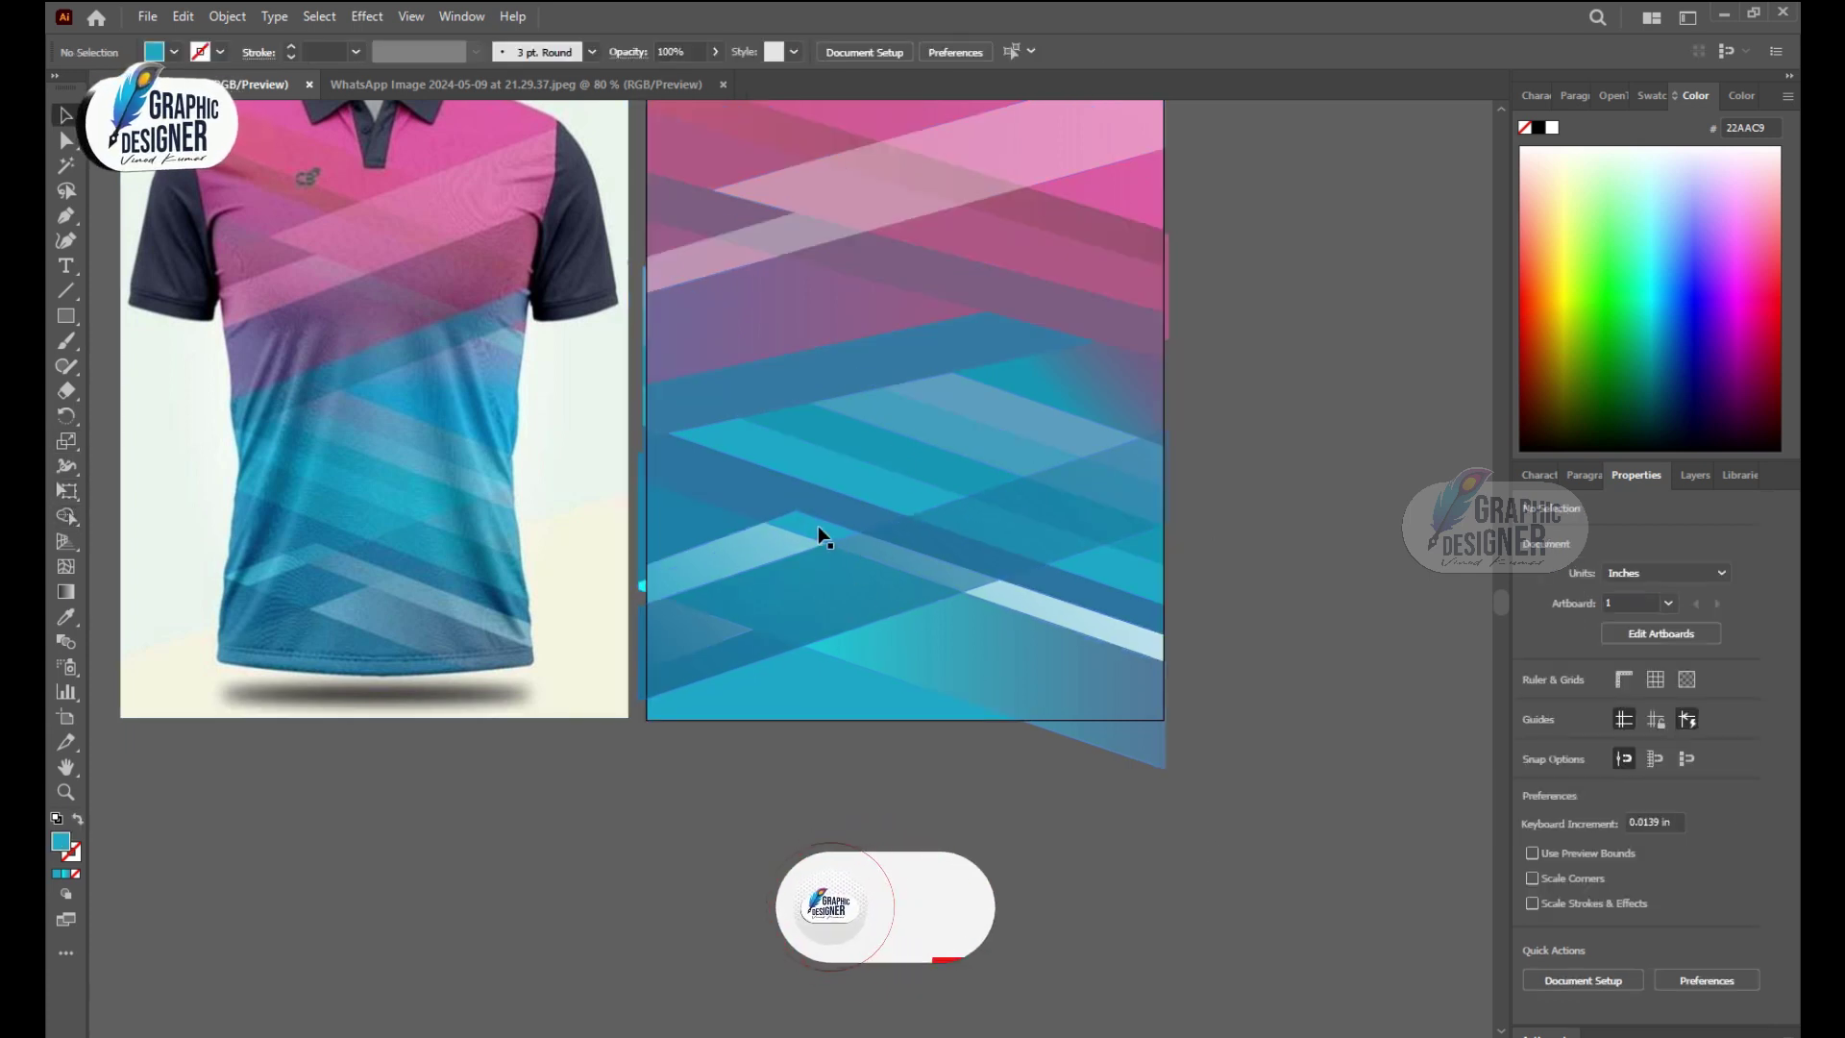
{"action": "left_click", "coordinate": [817, 524]}
Step: Give the small shape a gradient with a cyan end stop sampled from the artwork
{"action": "left_click", "coordinate": [461, 17]}
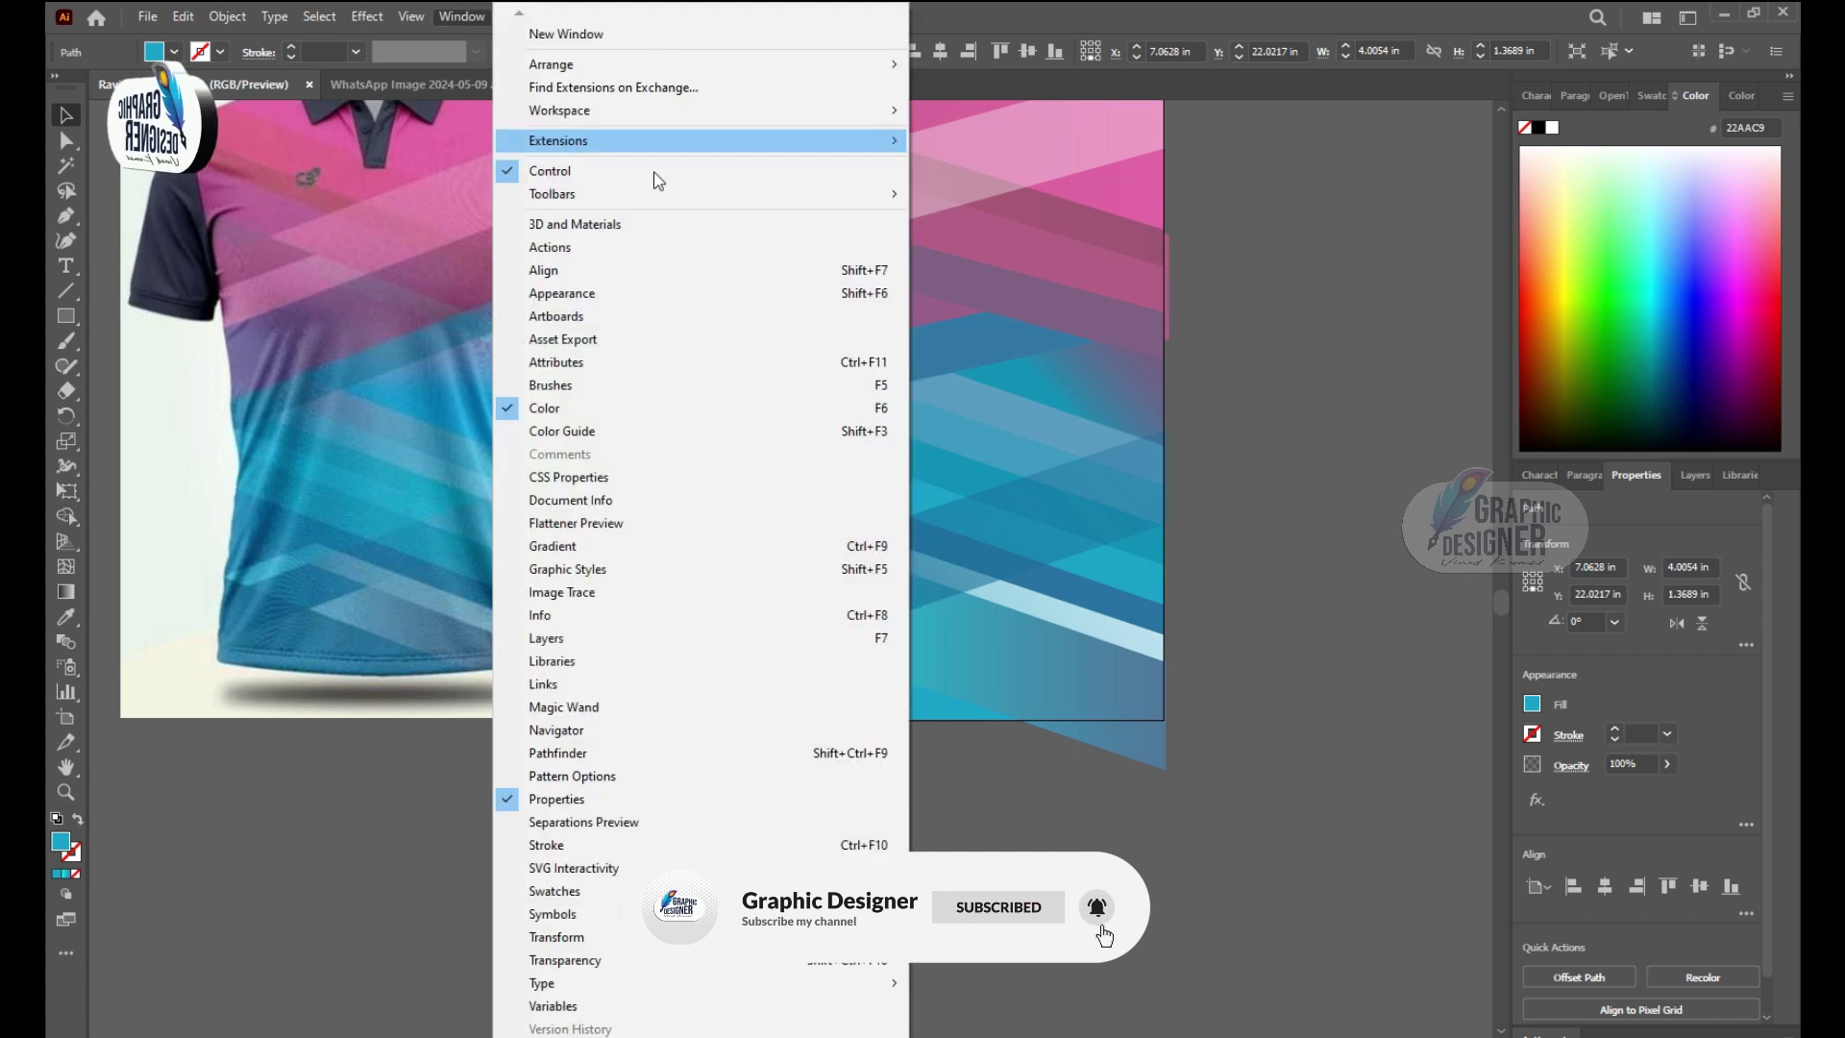
{"action": "left_click", "coordinate": [583, 539]}
{"action": "left_click", "coordinate": [845, 769]}
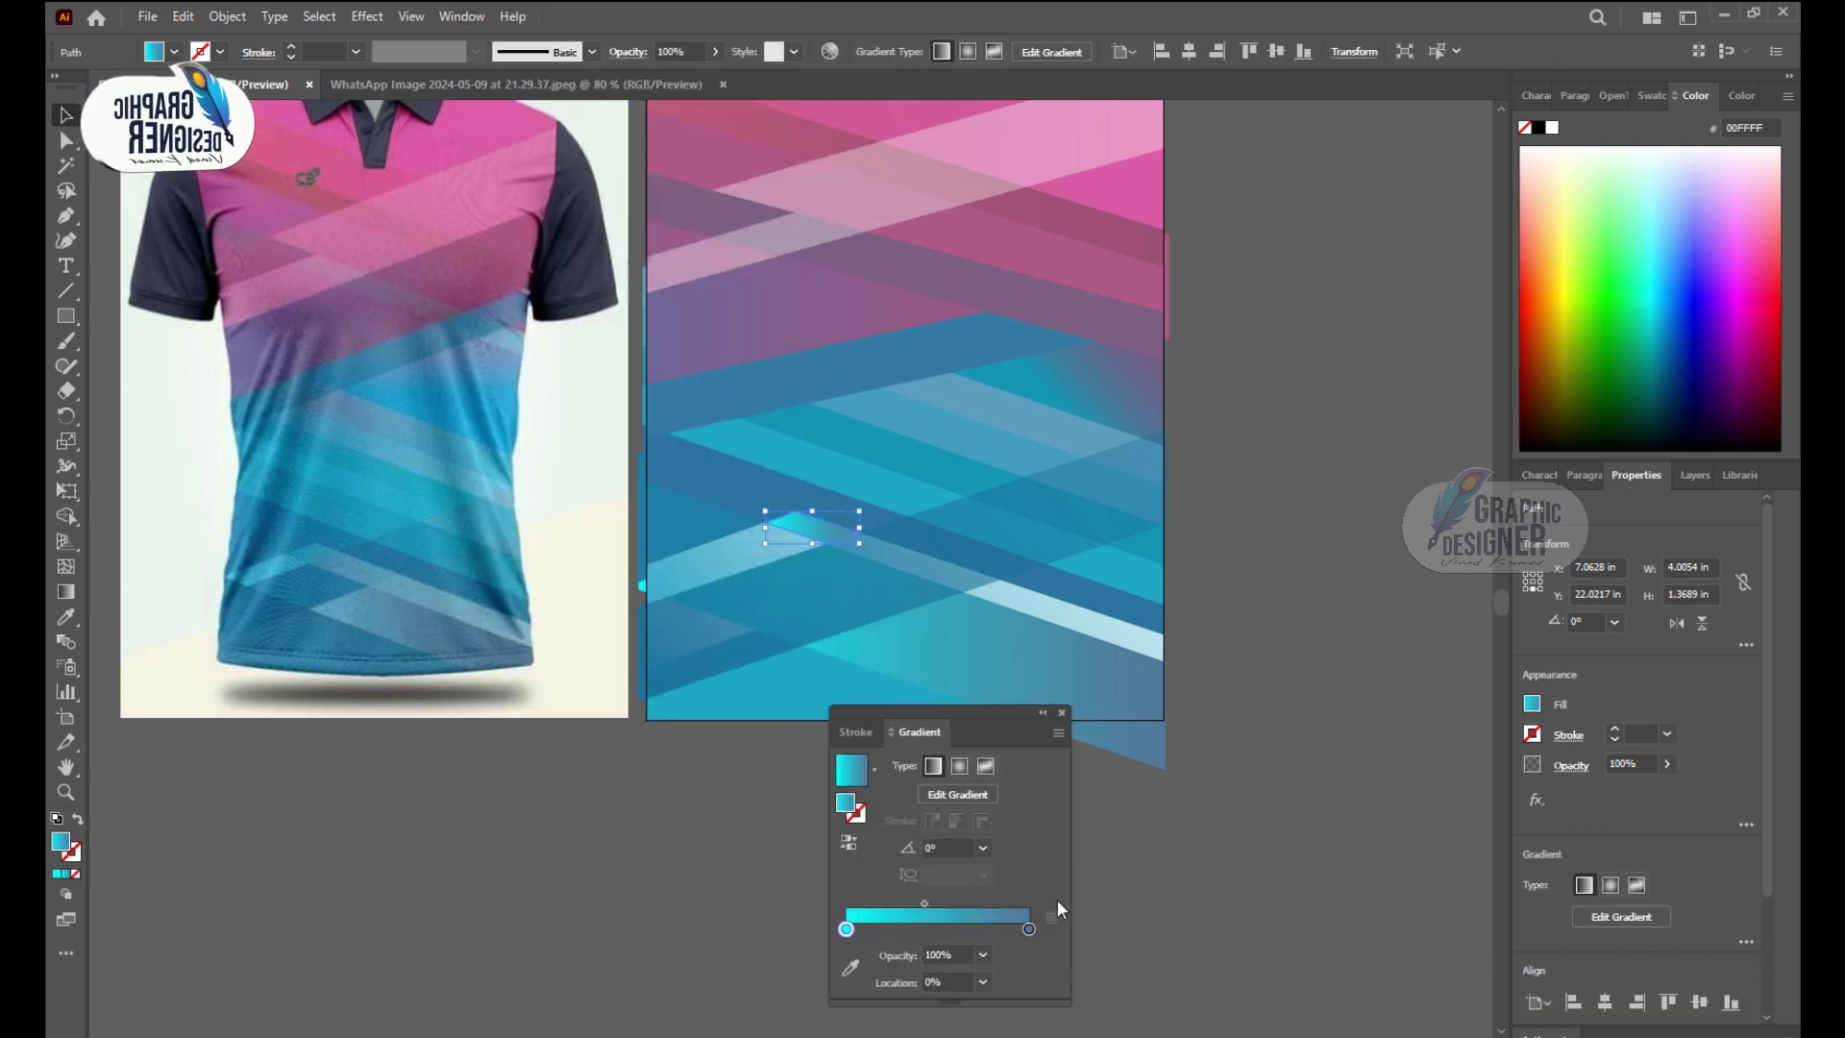
{"action": "left_click", "coordinate": [1029, 928]}
{"action": "left_click", "coordinate": [851, 965]}
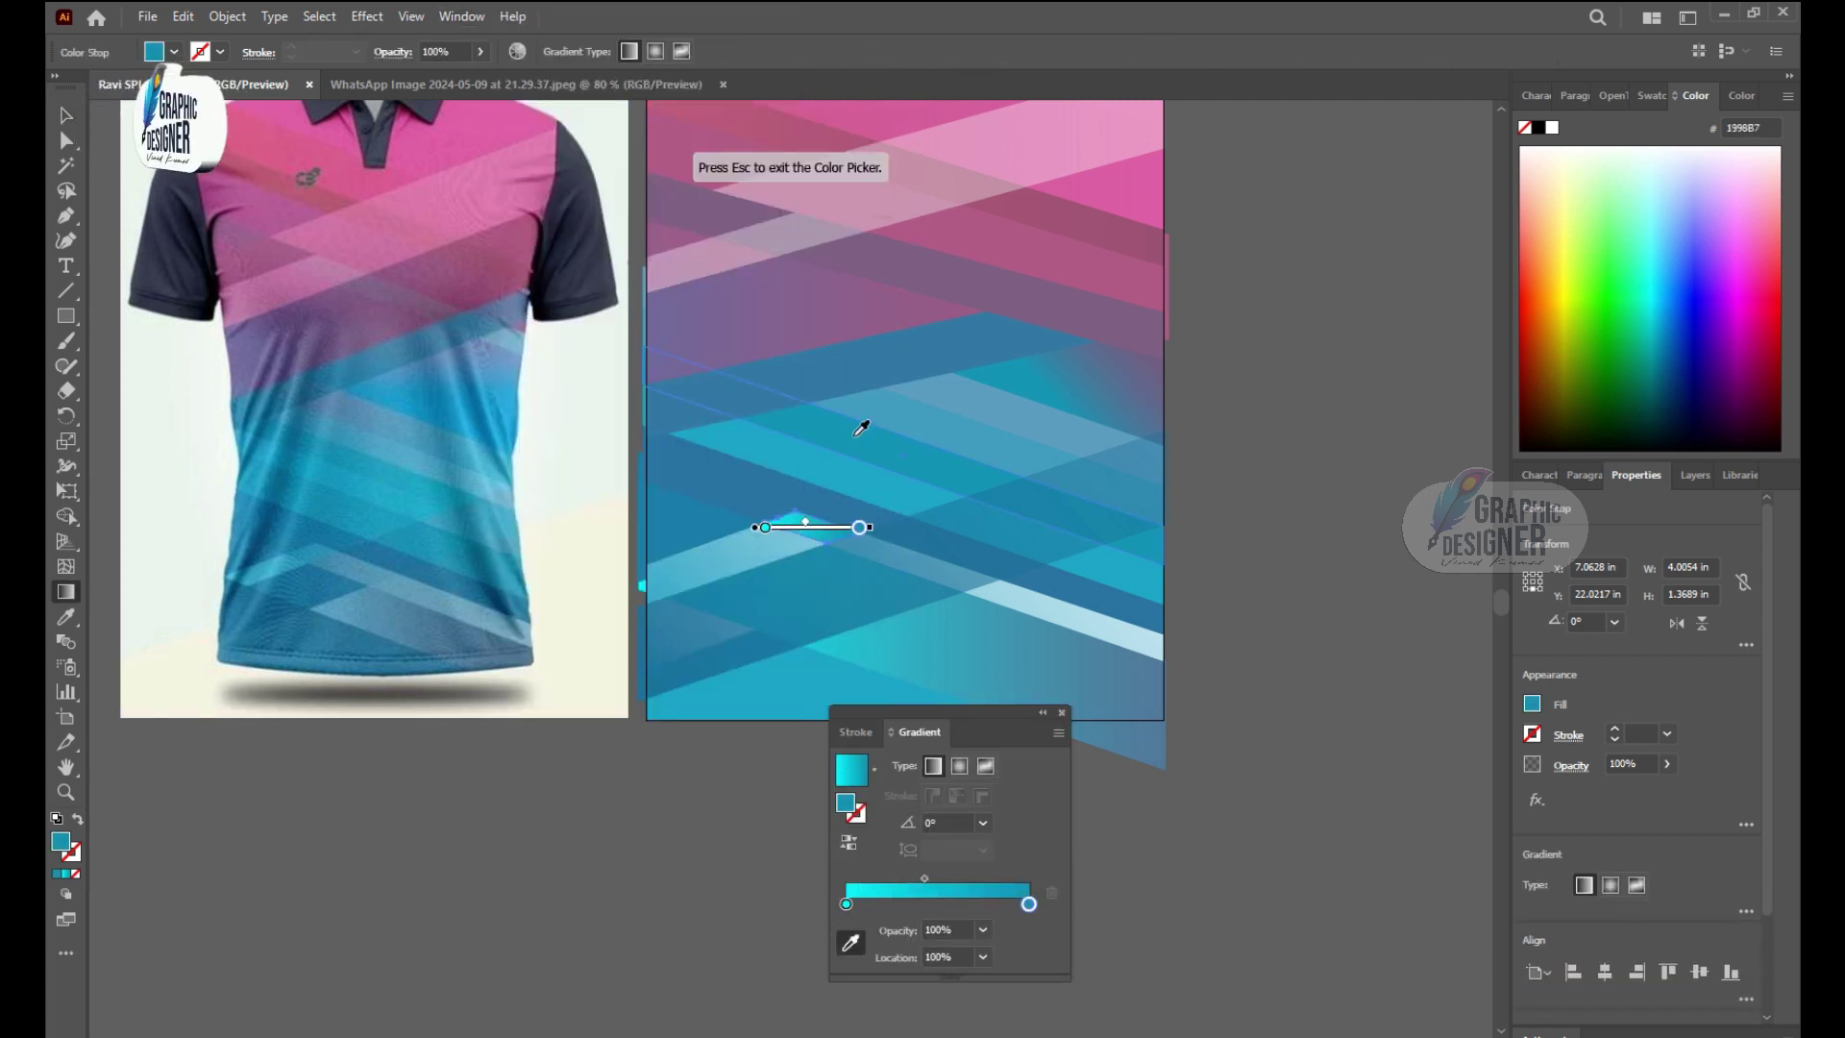
{"action": "left_click", "coordinate": [1062, 712]}
{"action": "left_click", "coordinate": [1335, 516]}
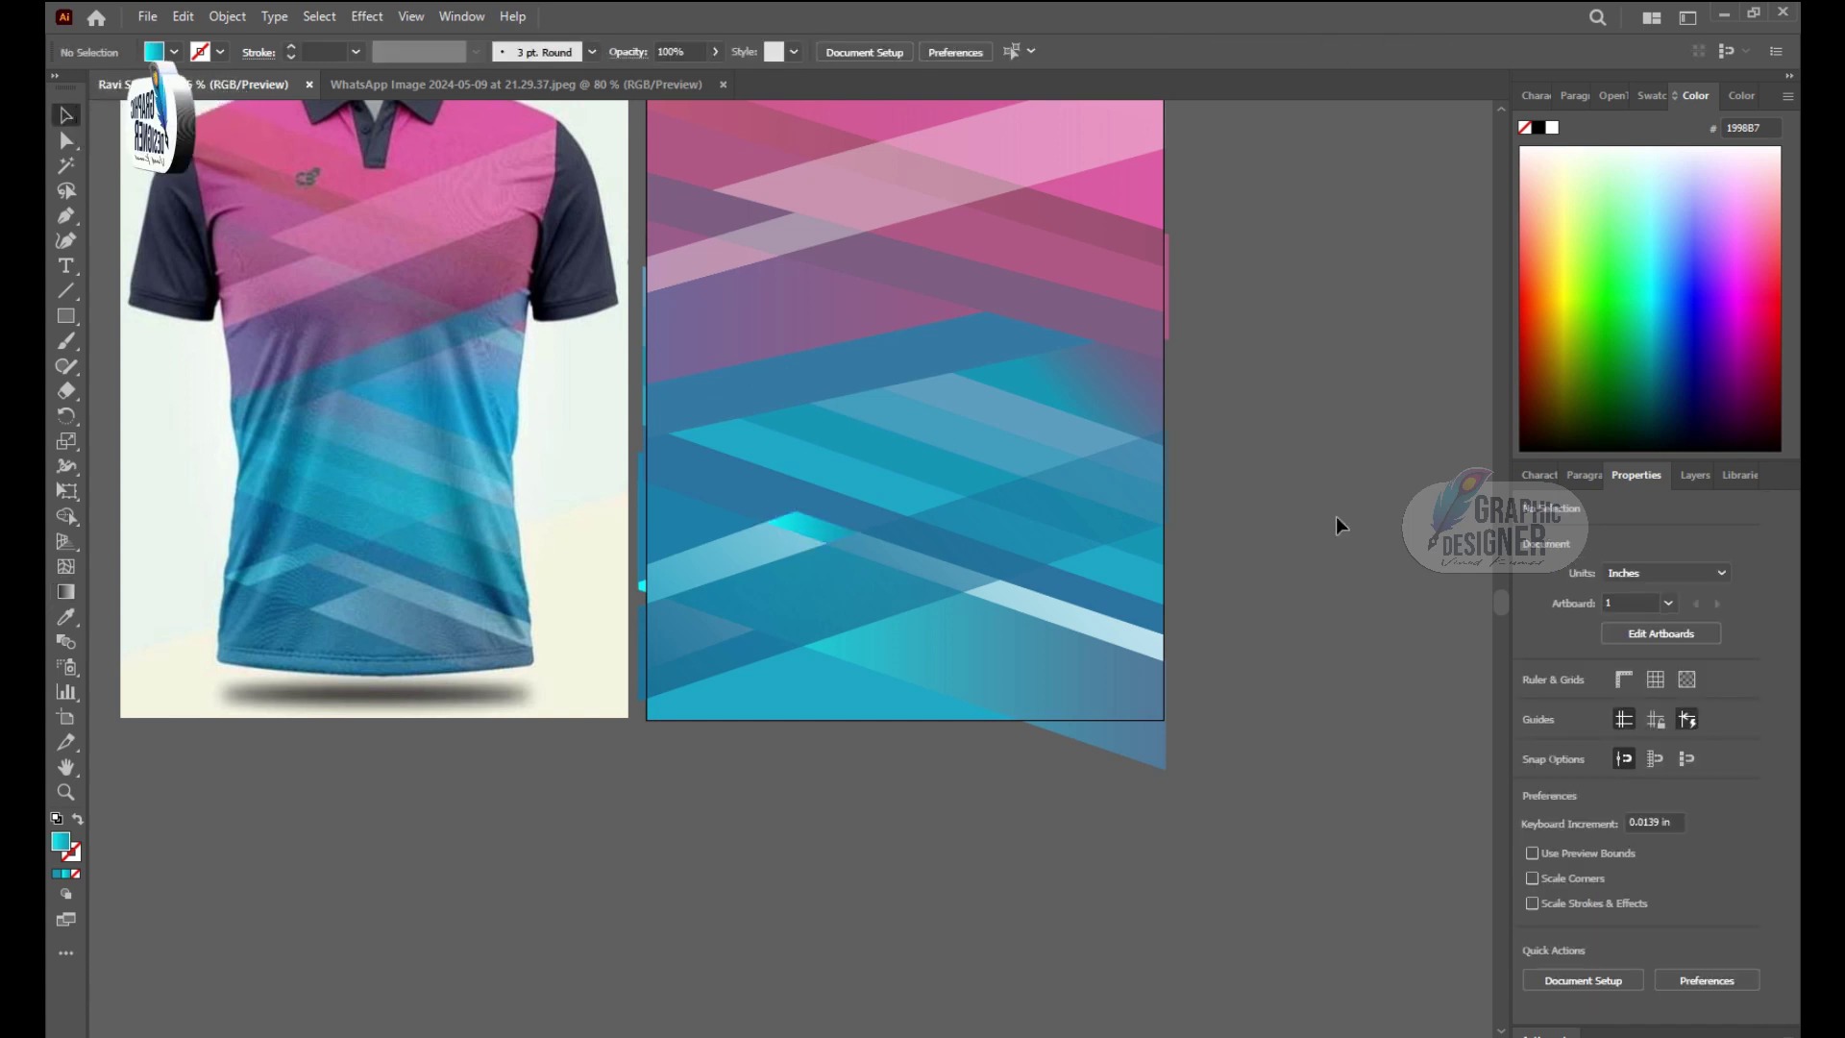
{"action": "scroll", "coordinate": [1336, 516], "scroll_direction": "up", "scroll_amount": 1}
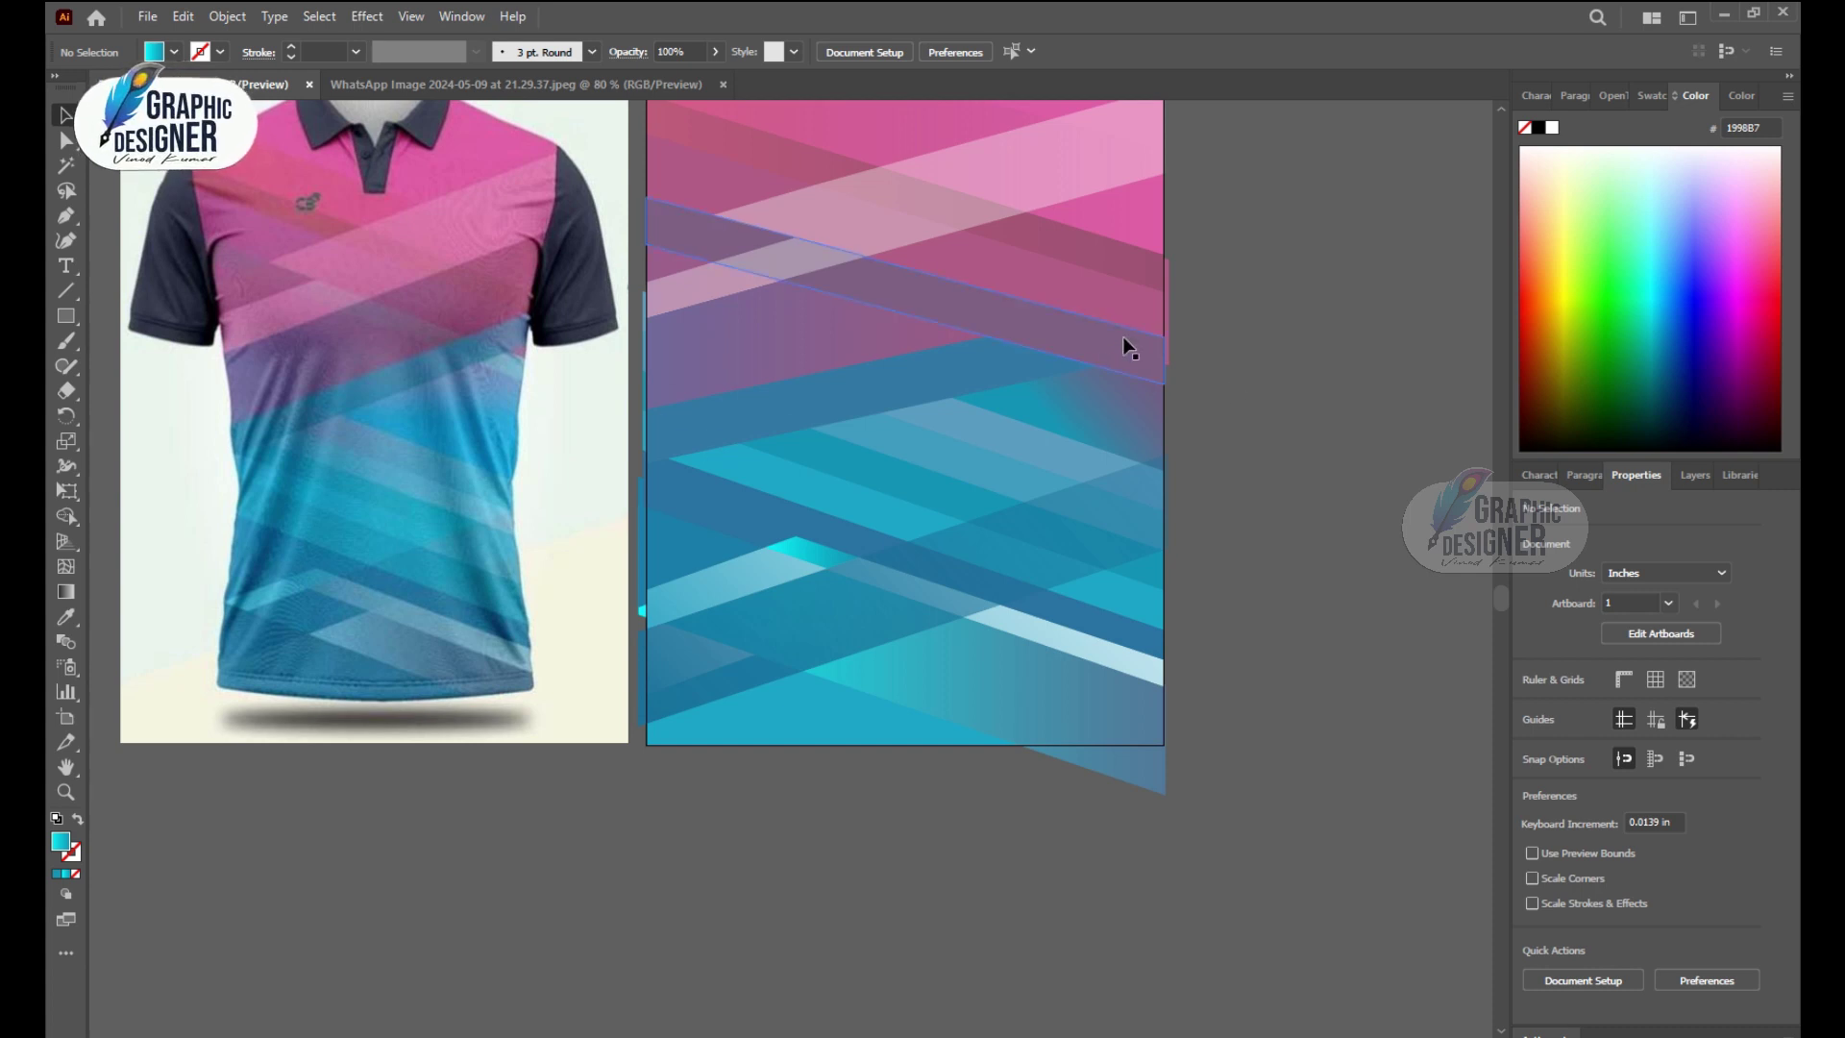
Step: Recolour the translucent top band to light pink FFAEE2 at 25% opacity
{"action": "scroll", "coordinate": [1263, 469], "scroll_direction": "up", "scroll_amount": 5}
{"action": "left_click", "coordinate": [1046, 351]}
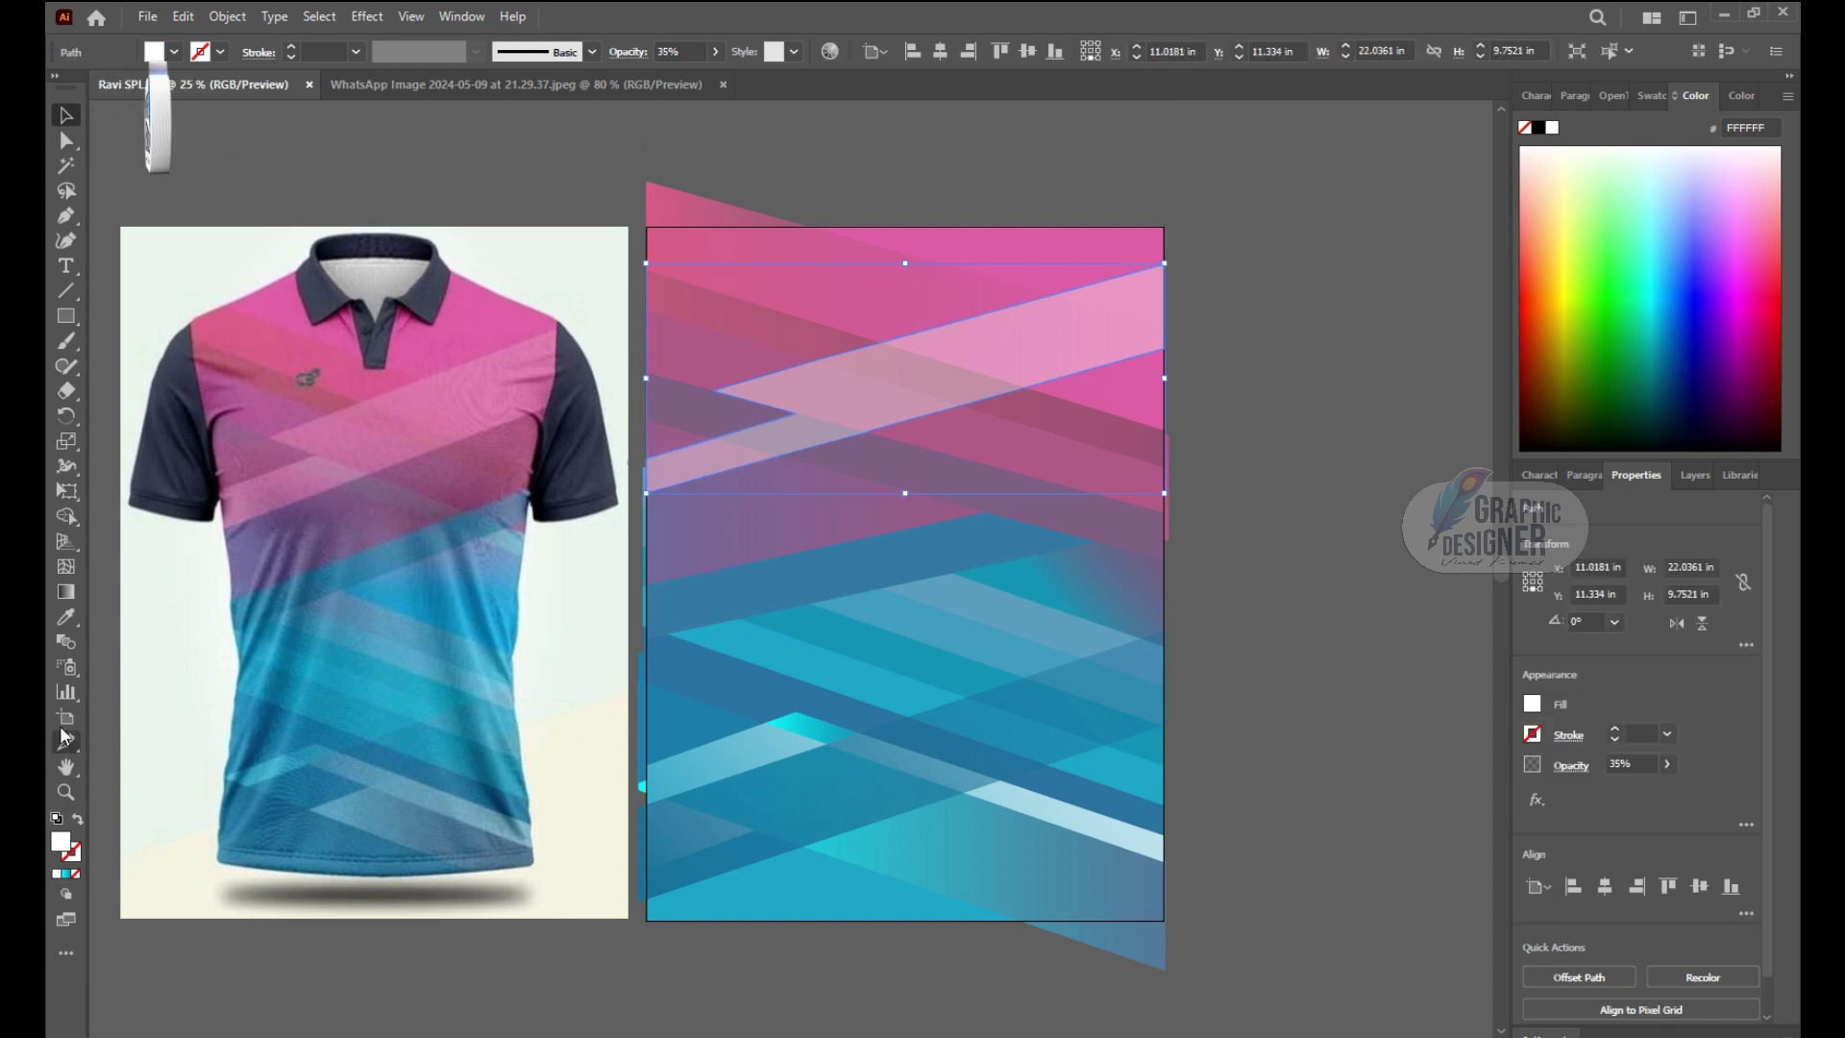
{"action": "left_click", "coordinate": [958, 266]}
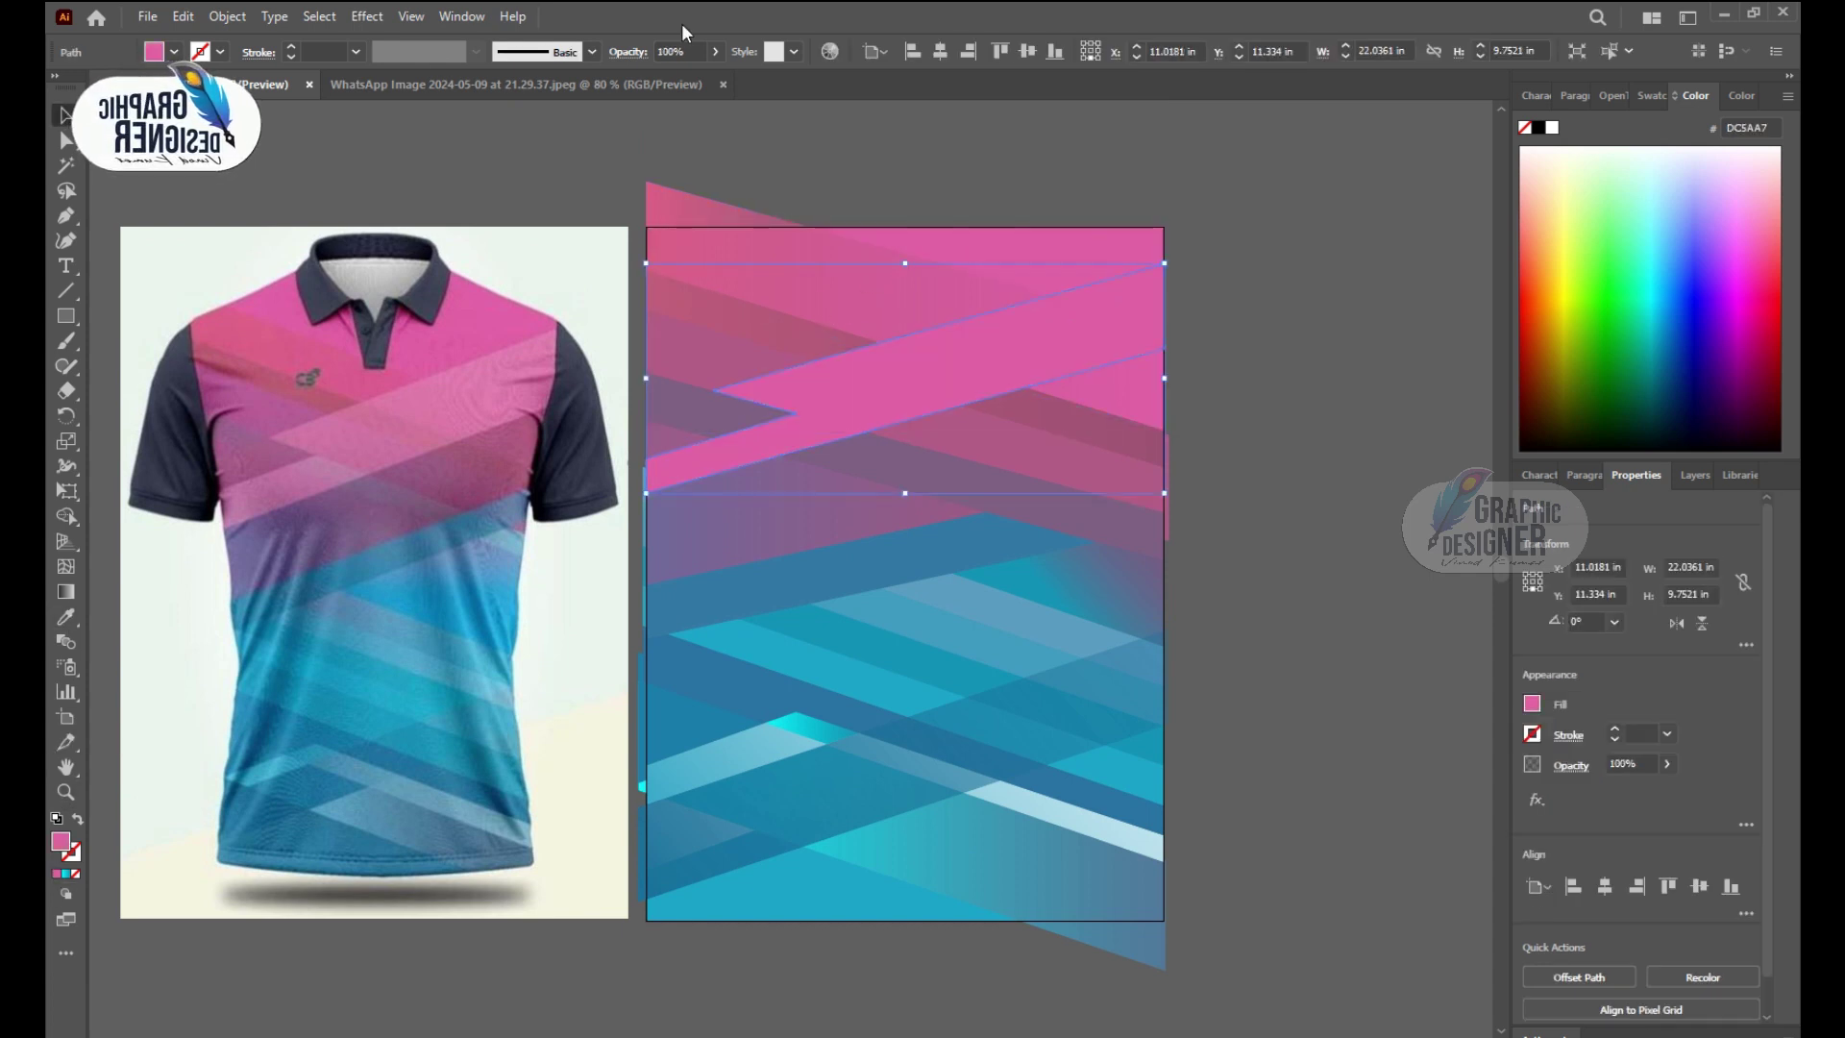
{"action": "left_click_drag", "start_coordinate": [702, 79], "coordinate": [652, 80]}
{"action": "double_click", "coordinate": [59, 842]}
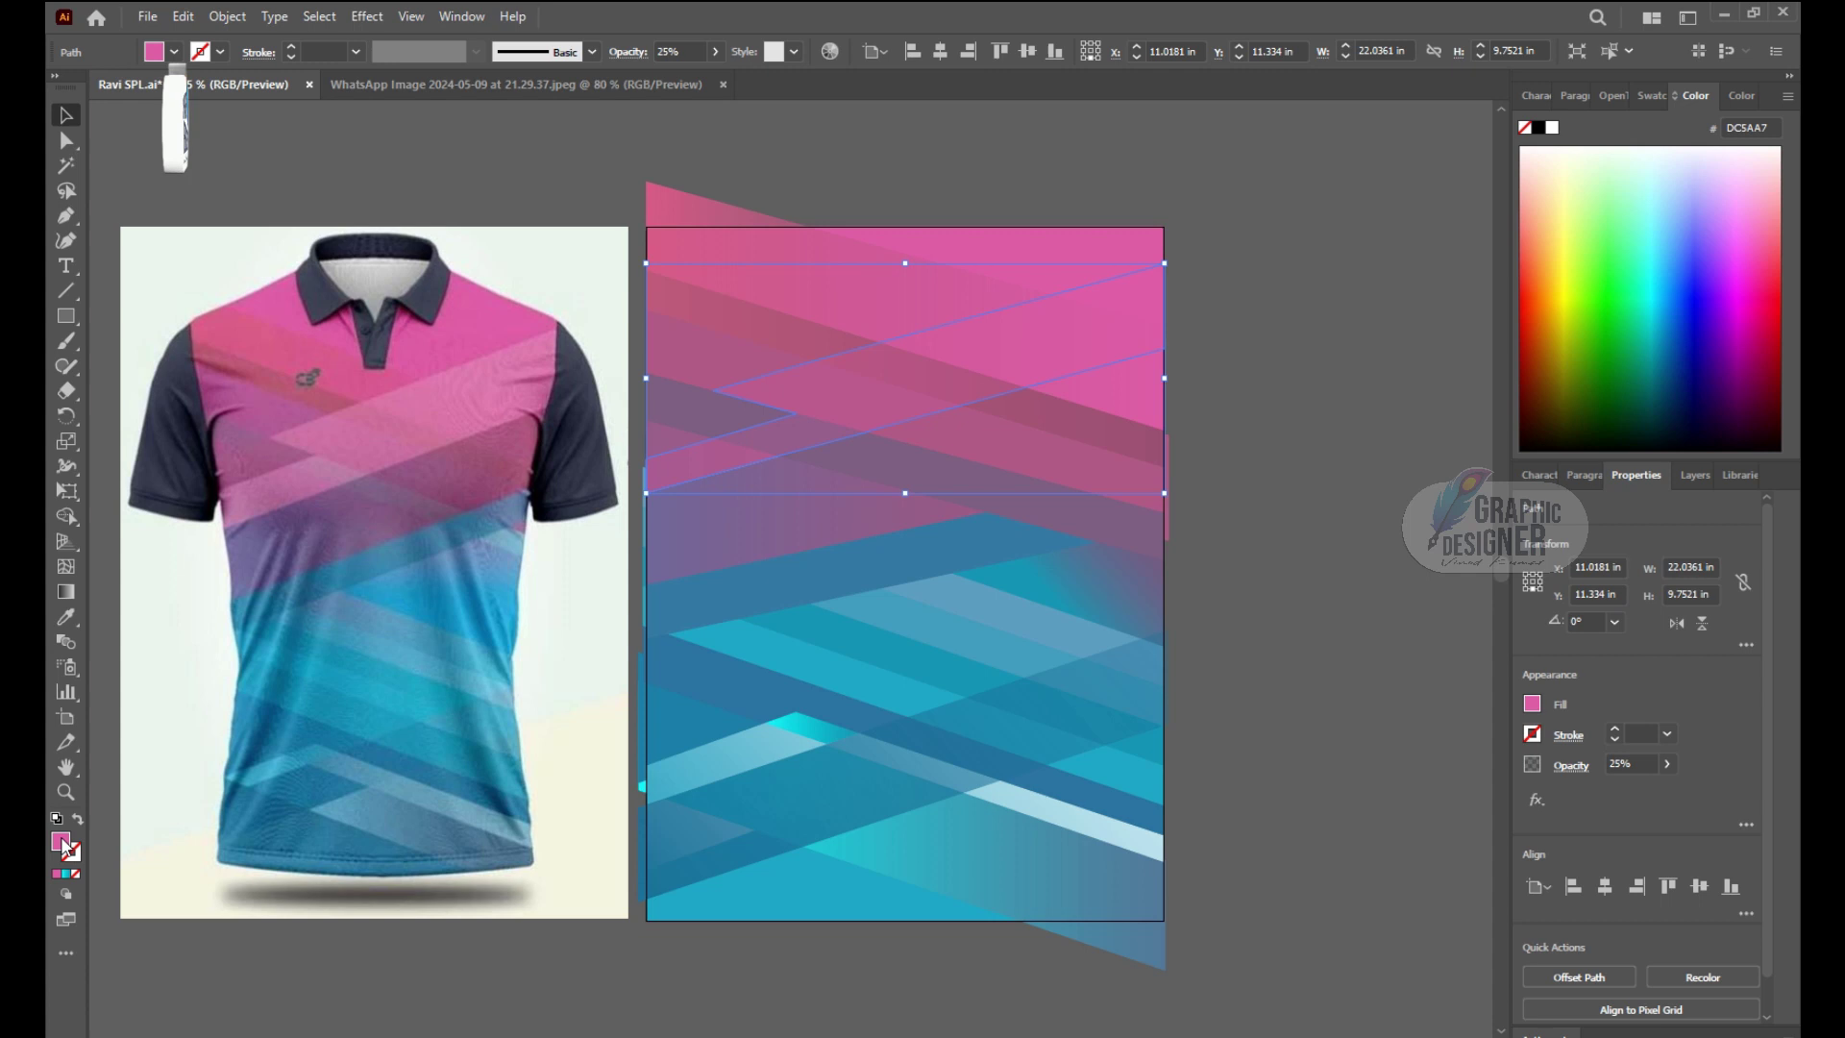
{"action": "left_click", "coordinate": [780, 592]}
{"action": "left_click", "coordinate": [1186, 597]}
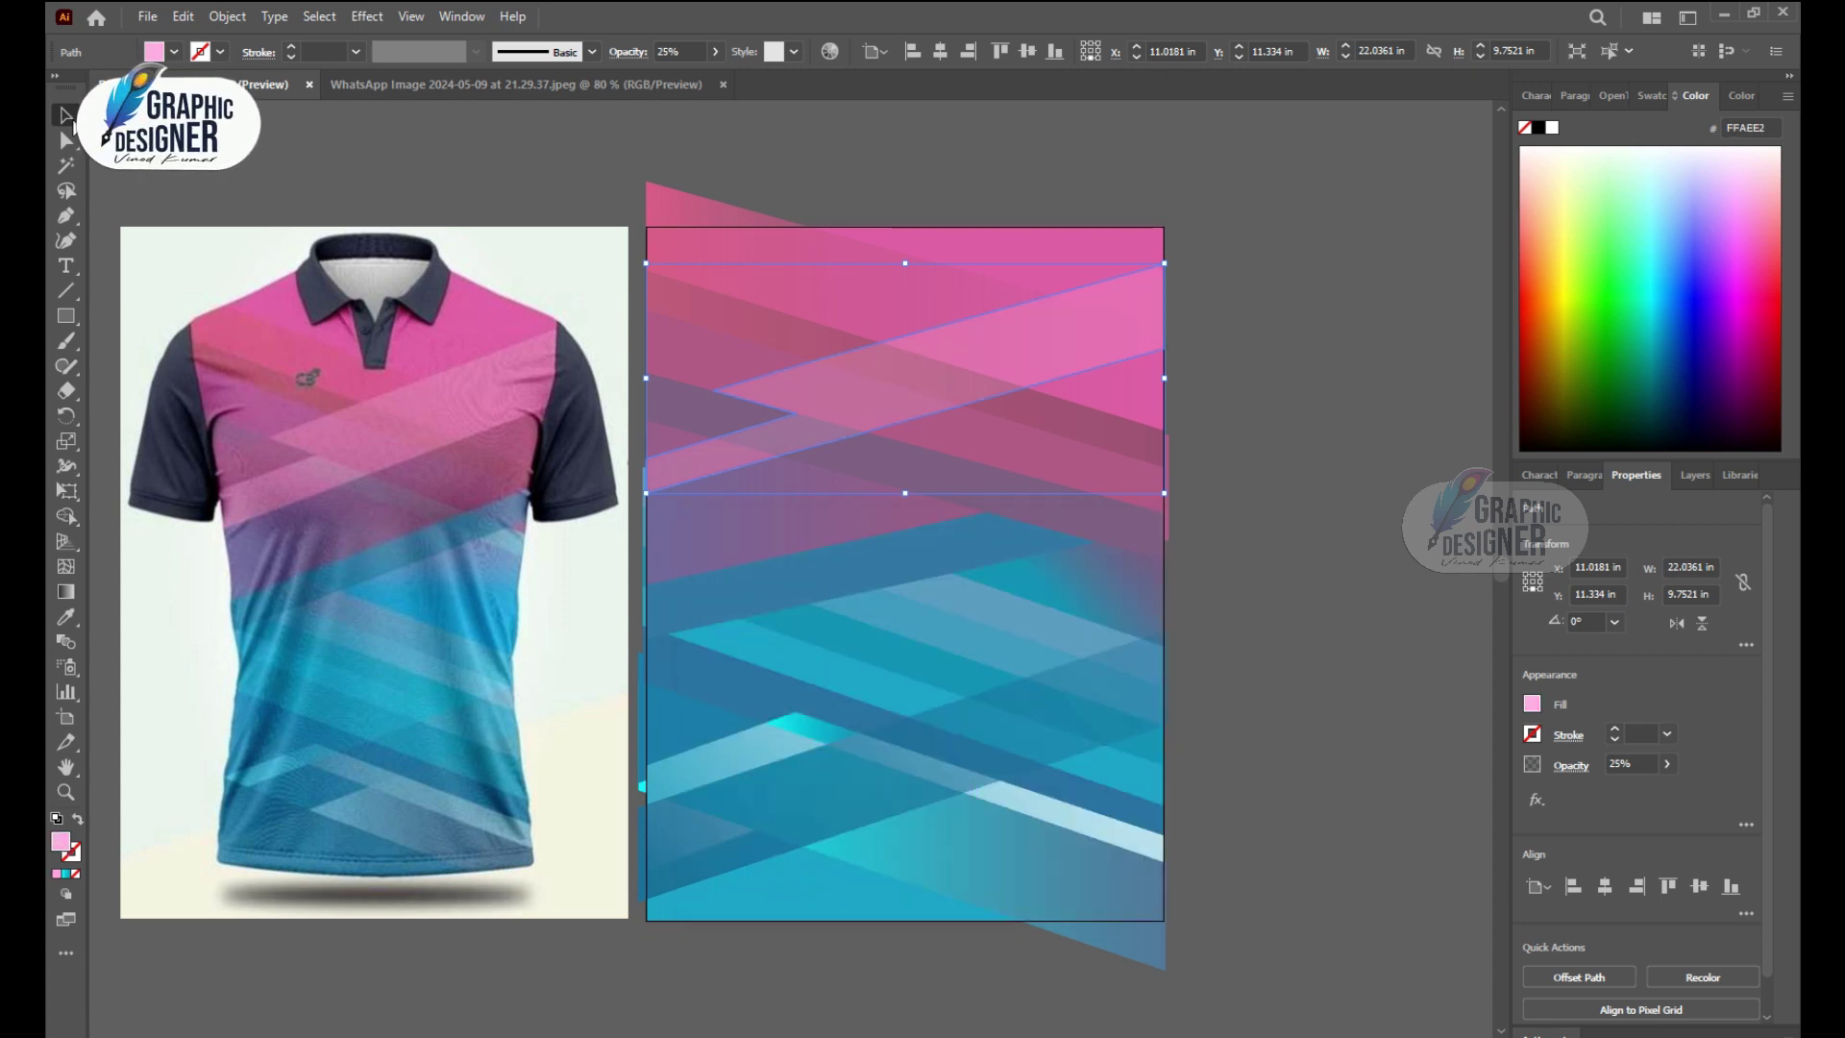
{"action": "left_click", "coordinate": [1247, 235]}
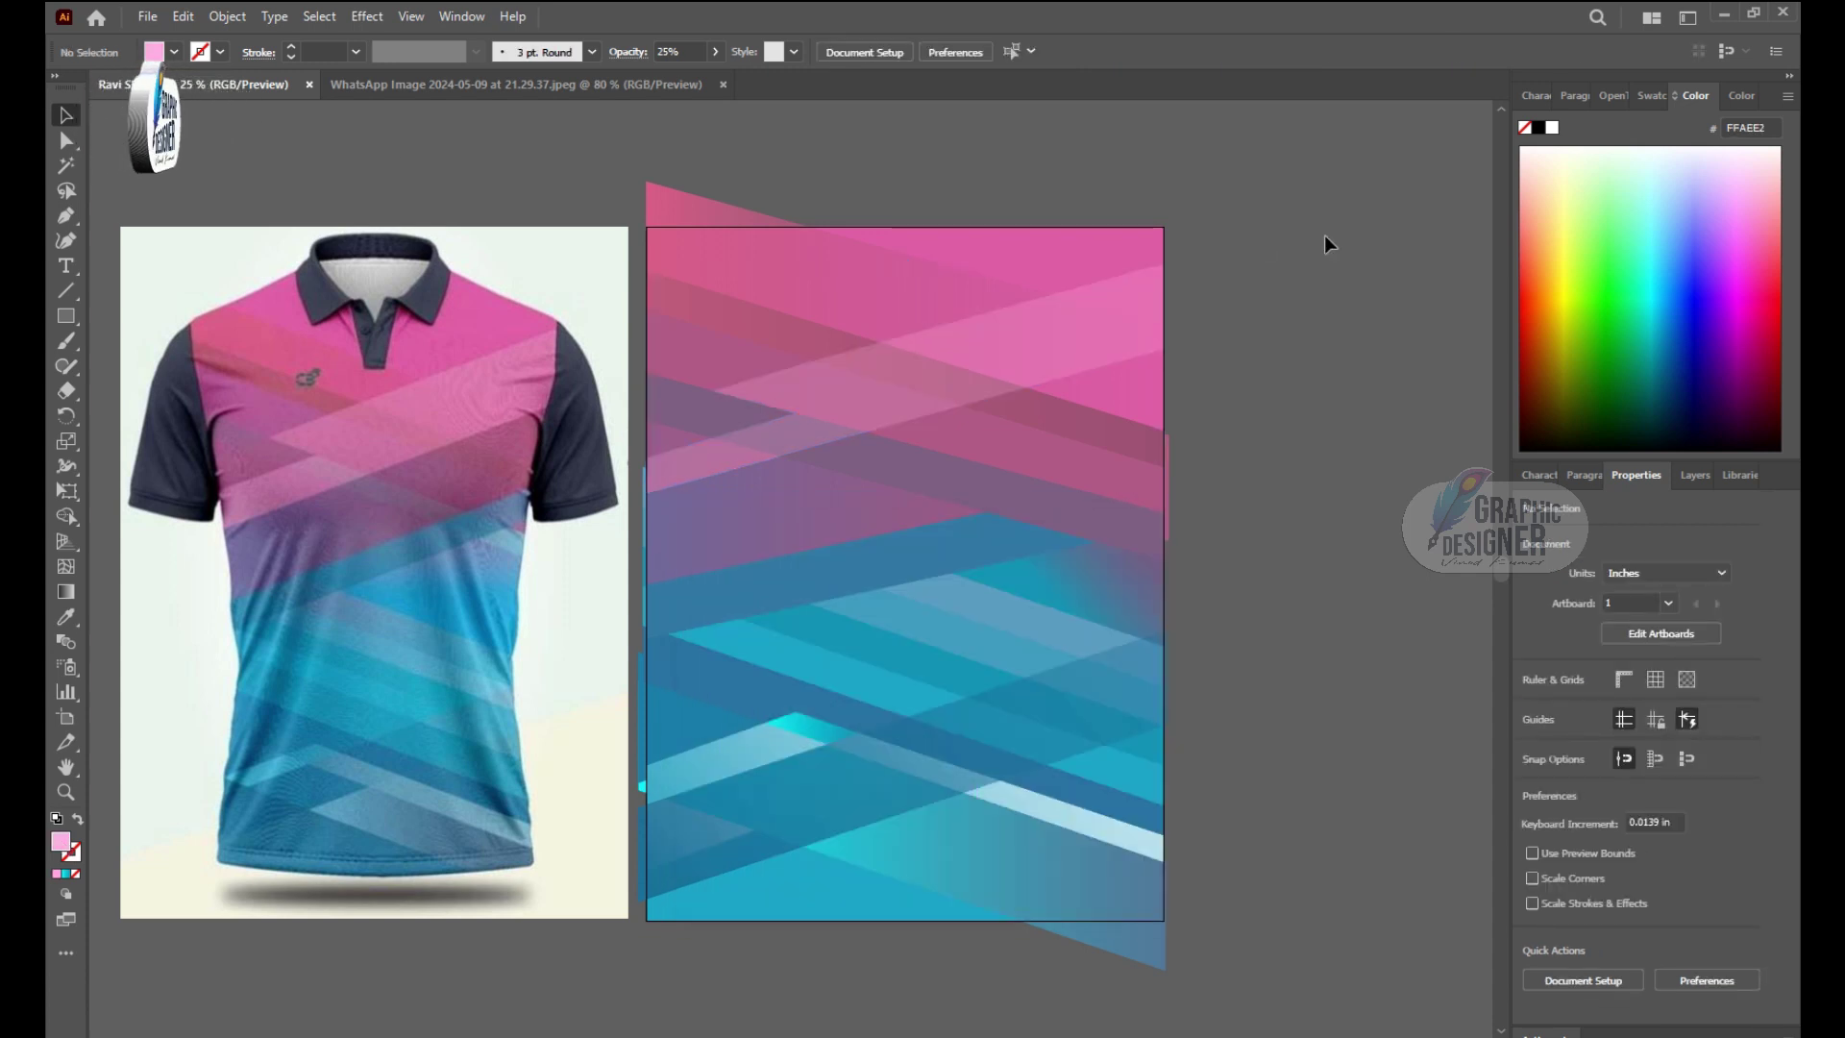
Step: Give a lower blue band a gradient whose first stop is white
{"action": "left_click", "coordinate": [947, 860]}
{"action": "left_click", "coordinate": [444, 16]}
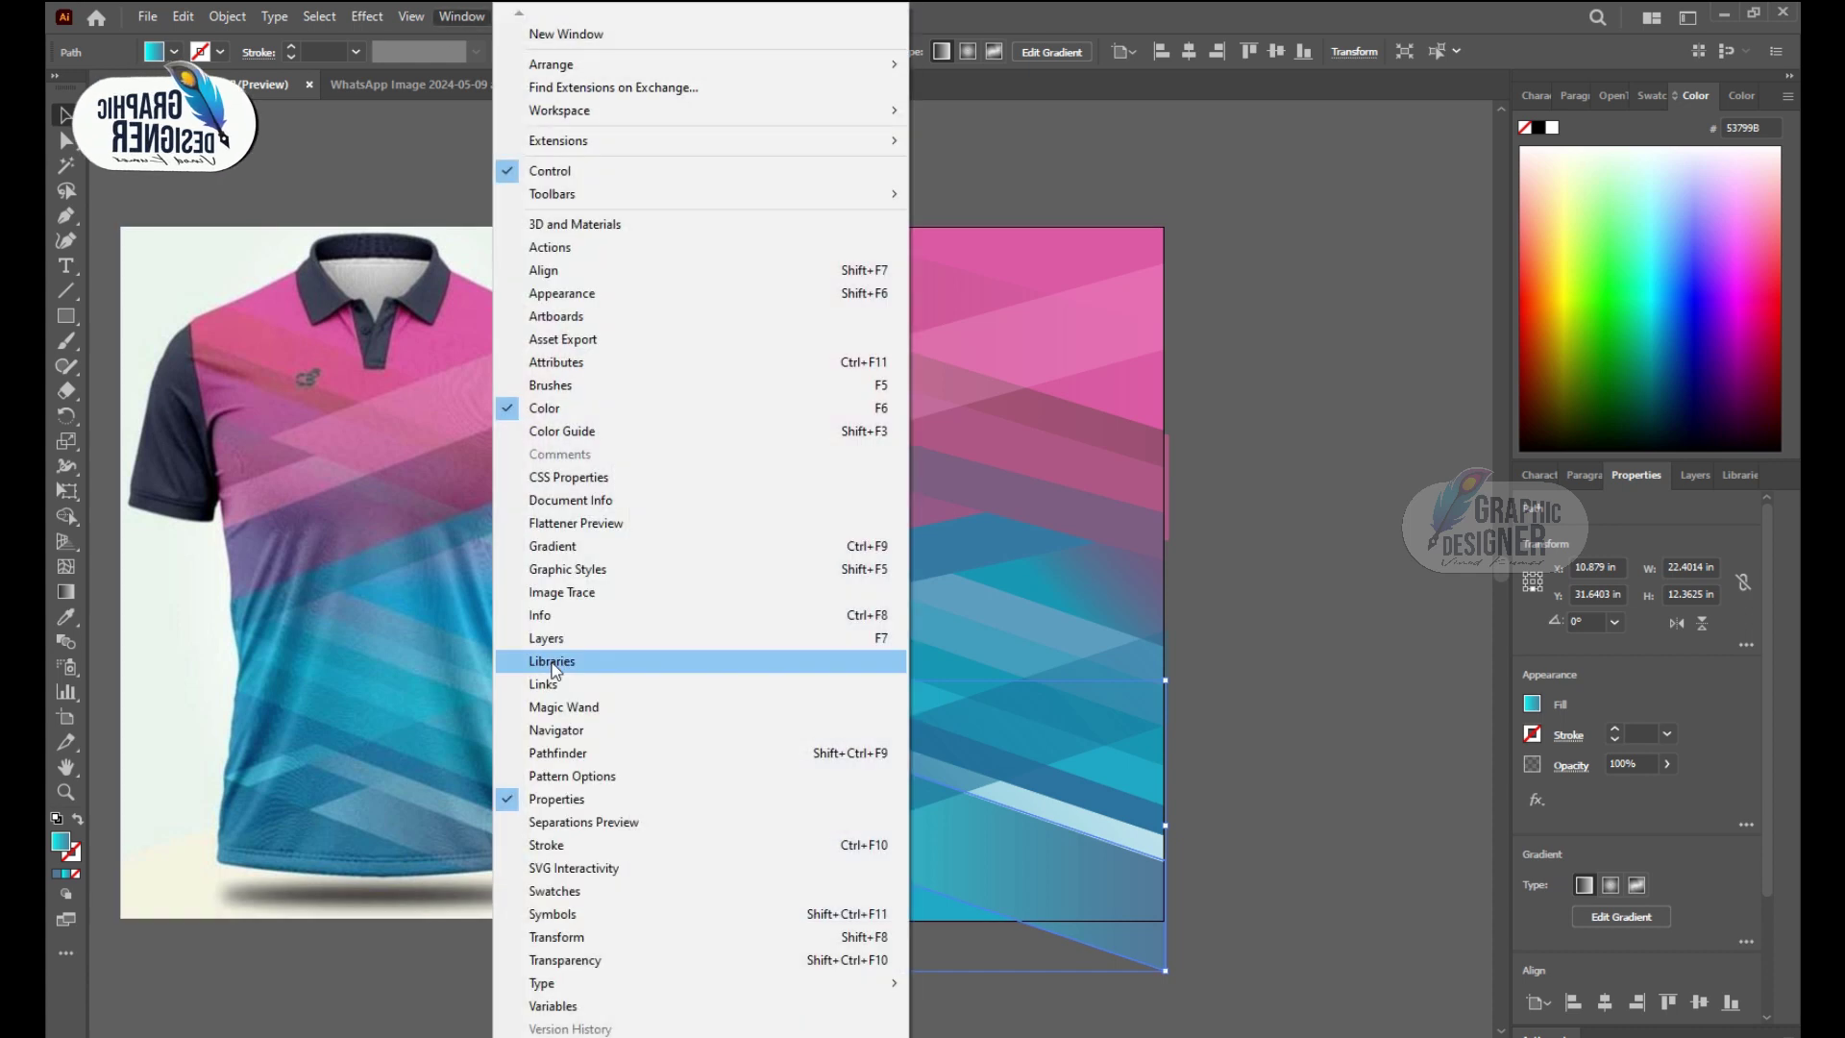
{"action": "left_click", "coordinate": [577, 540]}
{"action": "double_click", "coordinate": [845, 928]}
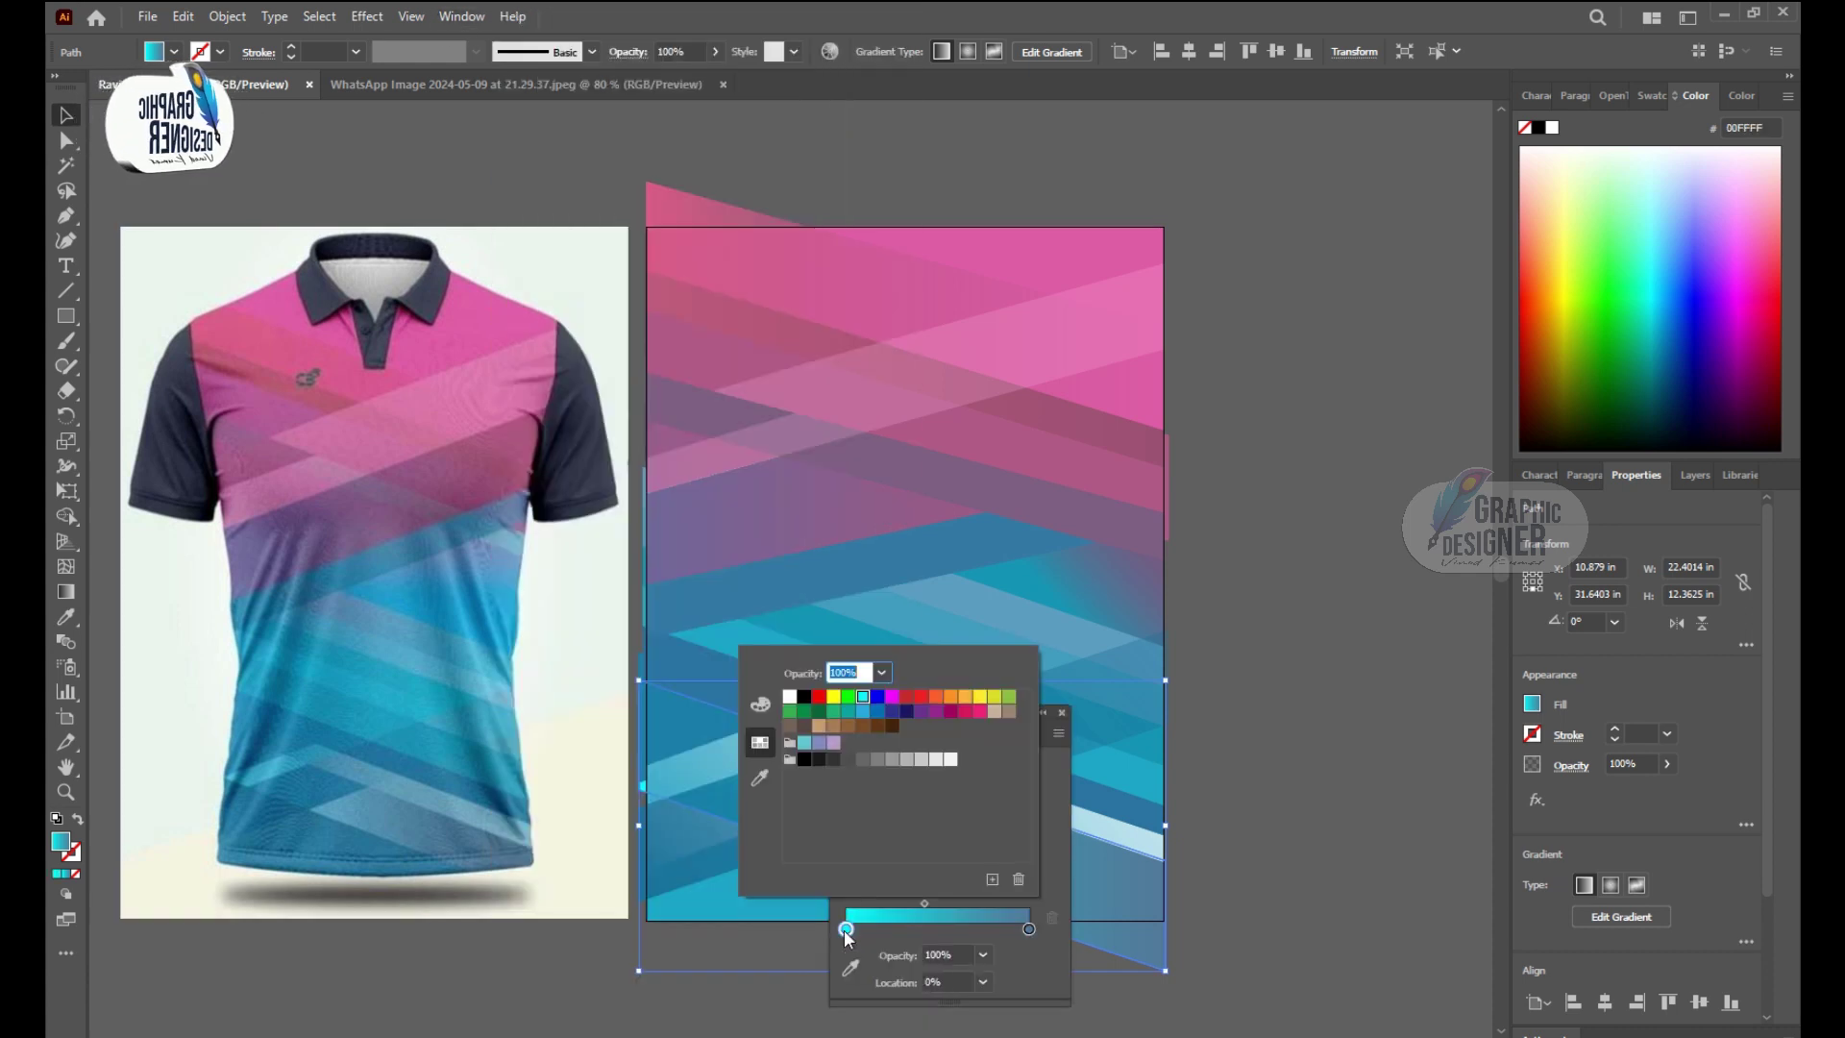
{"action": "left_click", "coordinate": [790, 695]}
{"action": "left_click", "coordinate": [1054, 728]}
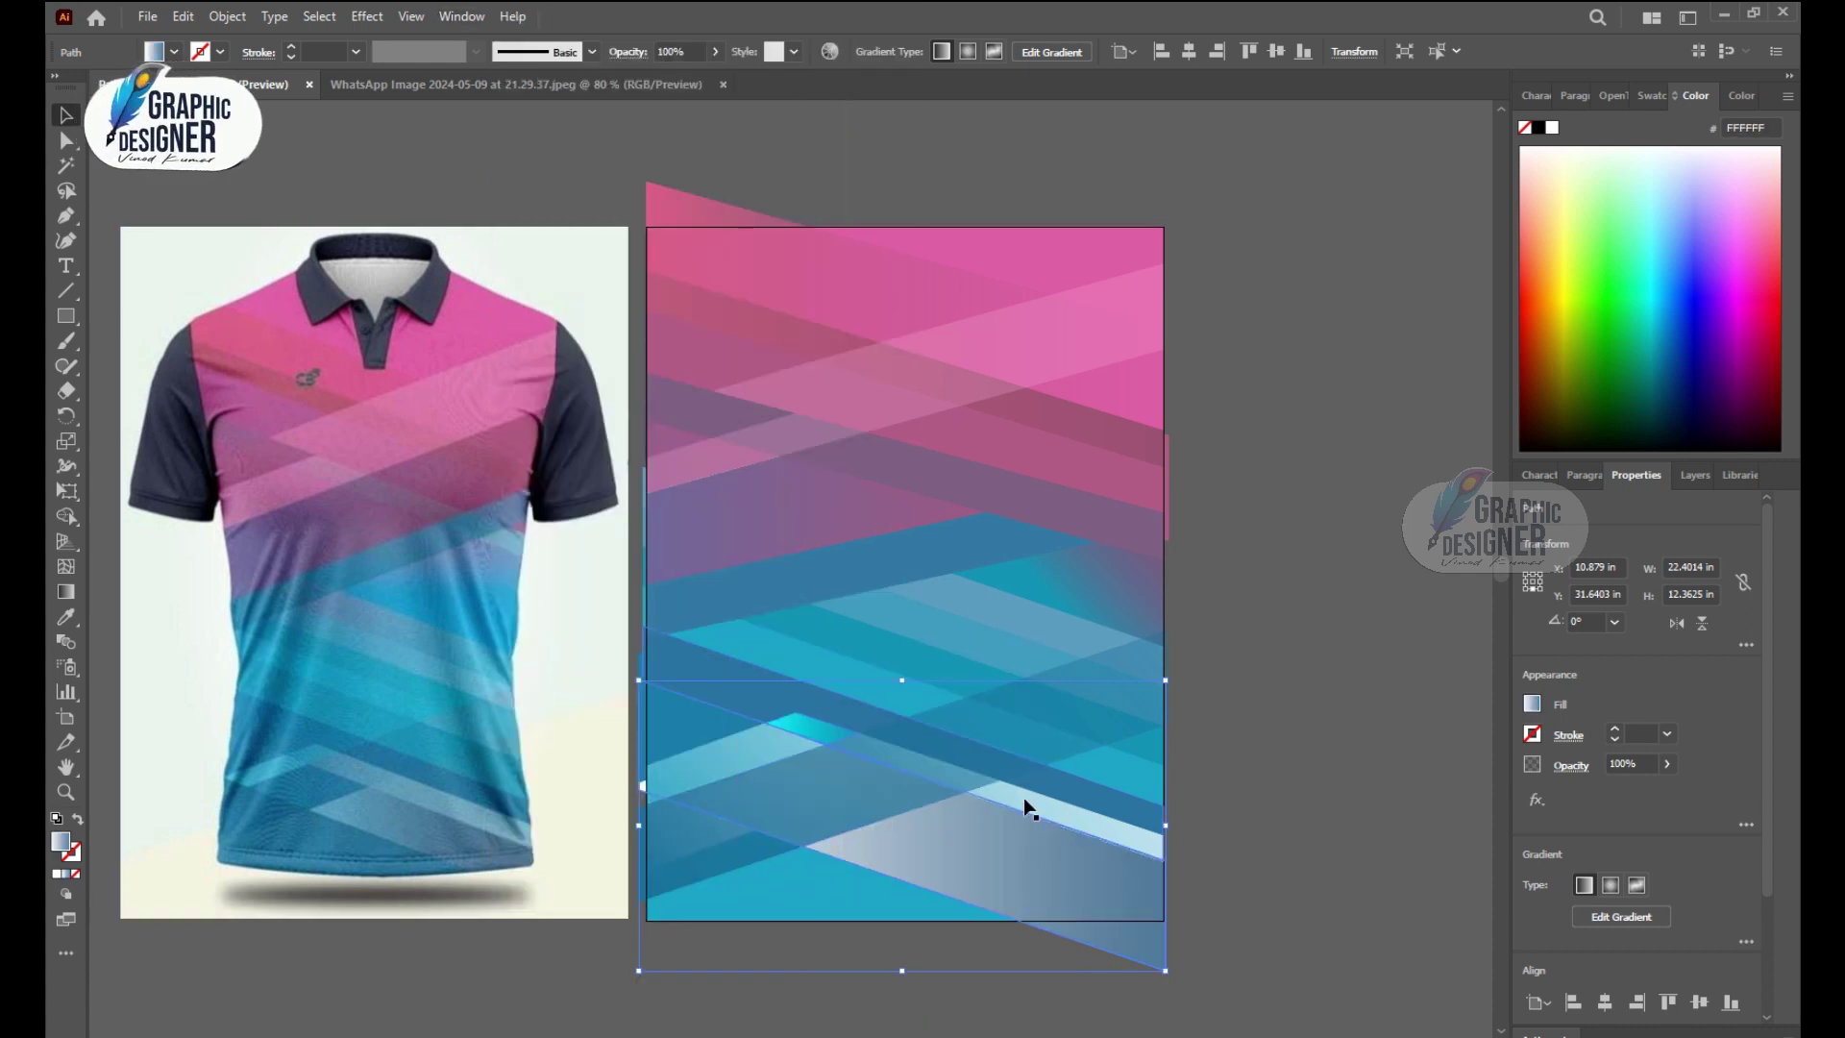
{"action": "key", "text": "g"}
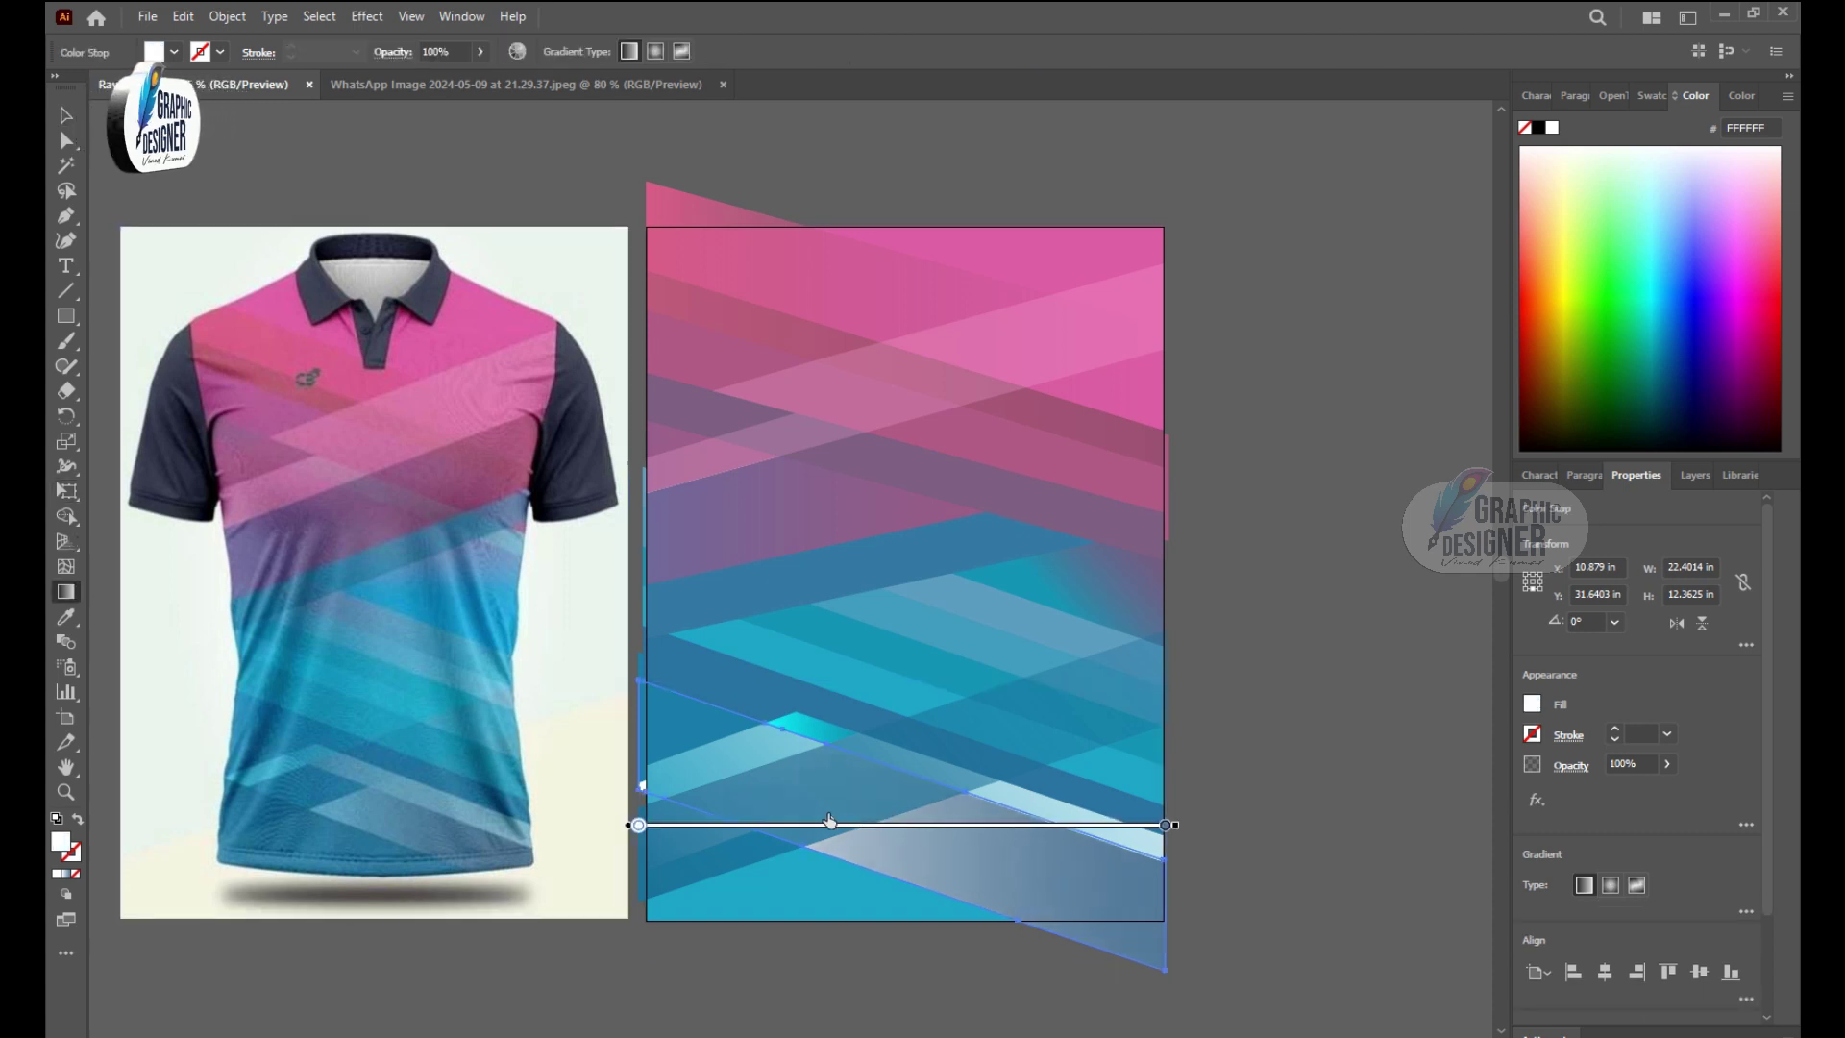
{"action": "left_click", "coordinate": [53, 117]}
{"action": "left_click", "coordinate": [1259, 198]}
{"action": "key", "text": "ctrl+minus"}
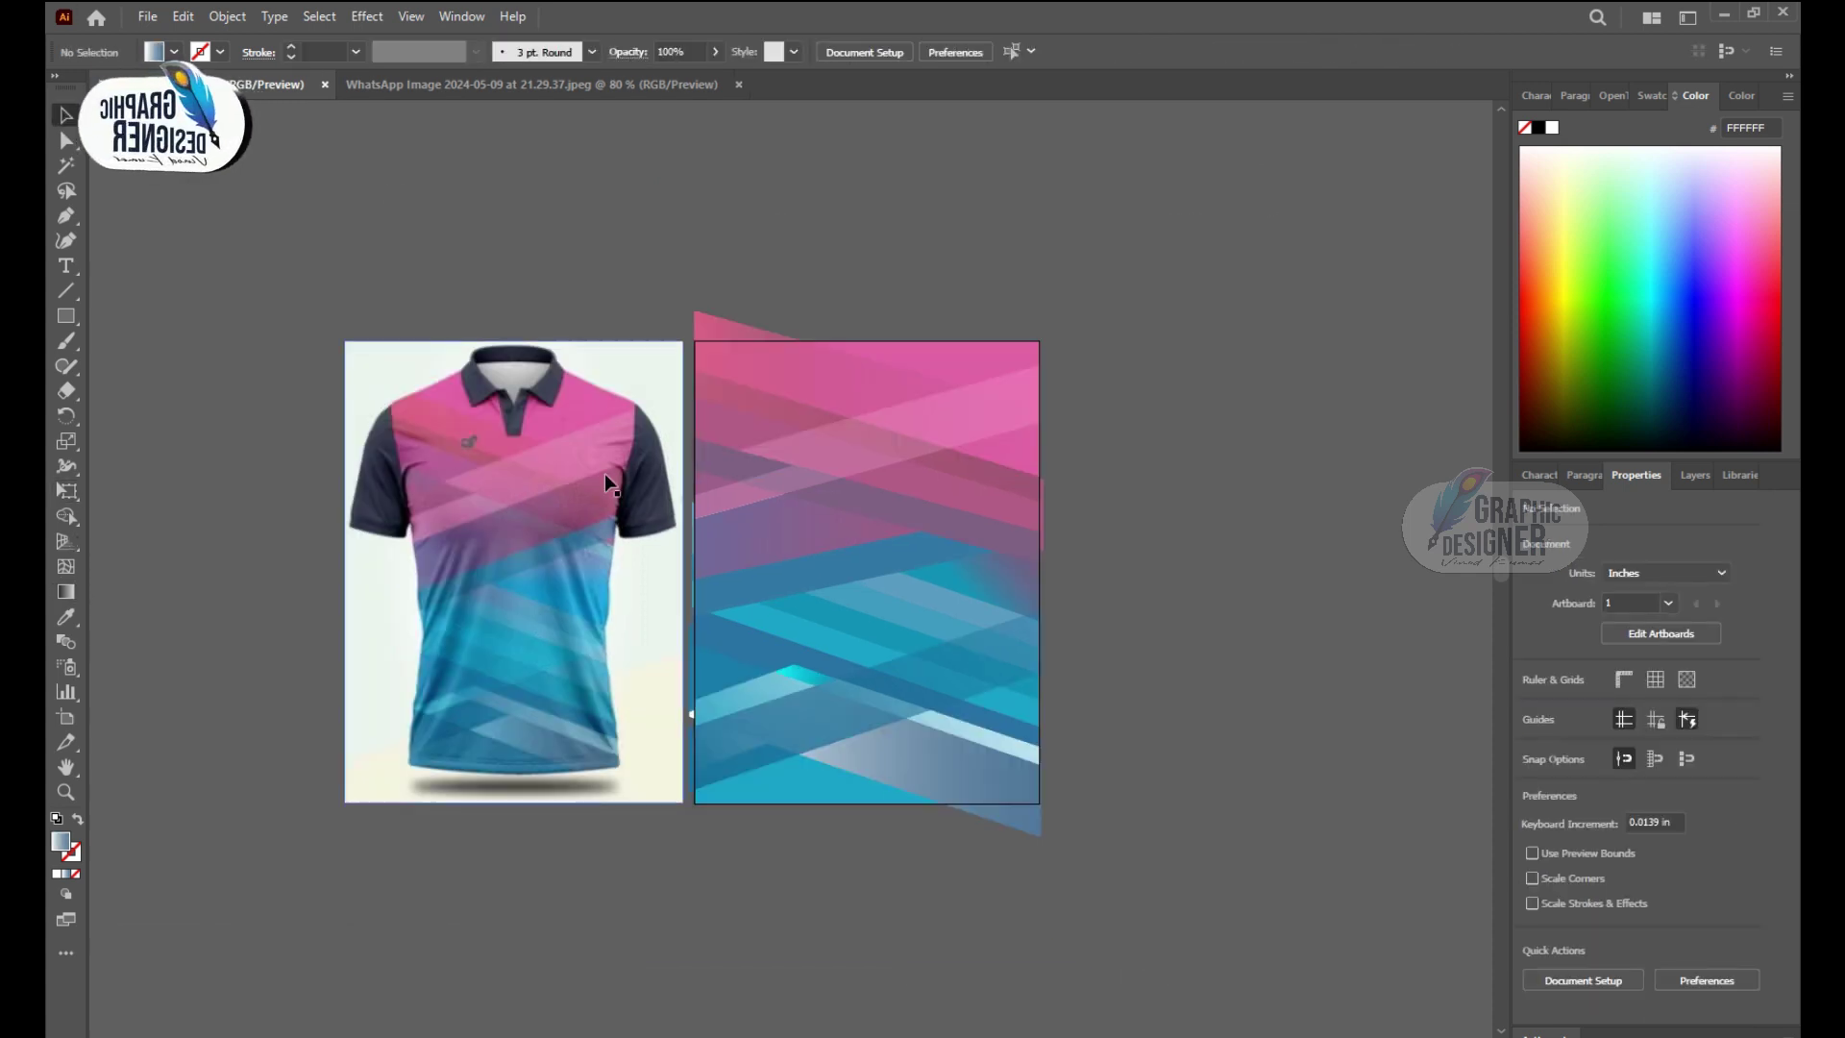
{"action": "left_click", "coordinate": [606, 477]}
Step: Delete the reference shirt photo
{"action": "key", "text": "Delete"}
{"action": "key", "text": "ctrl+a"}
{"action": "right_click", "coordinate": [859, 489]}
{"action": "key", "text": "ctrl+shift+a"}
Step: Clip all the bands to a rectangle drawn over the artboard
{"action": "key", "text": "m"}
{"action": "left_click_drag", "start_coordinate": [695, 341], "coordinate": [1039, 803]}
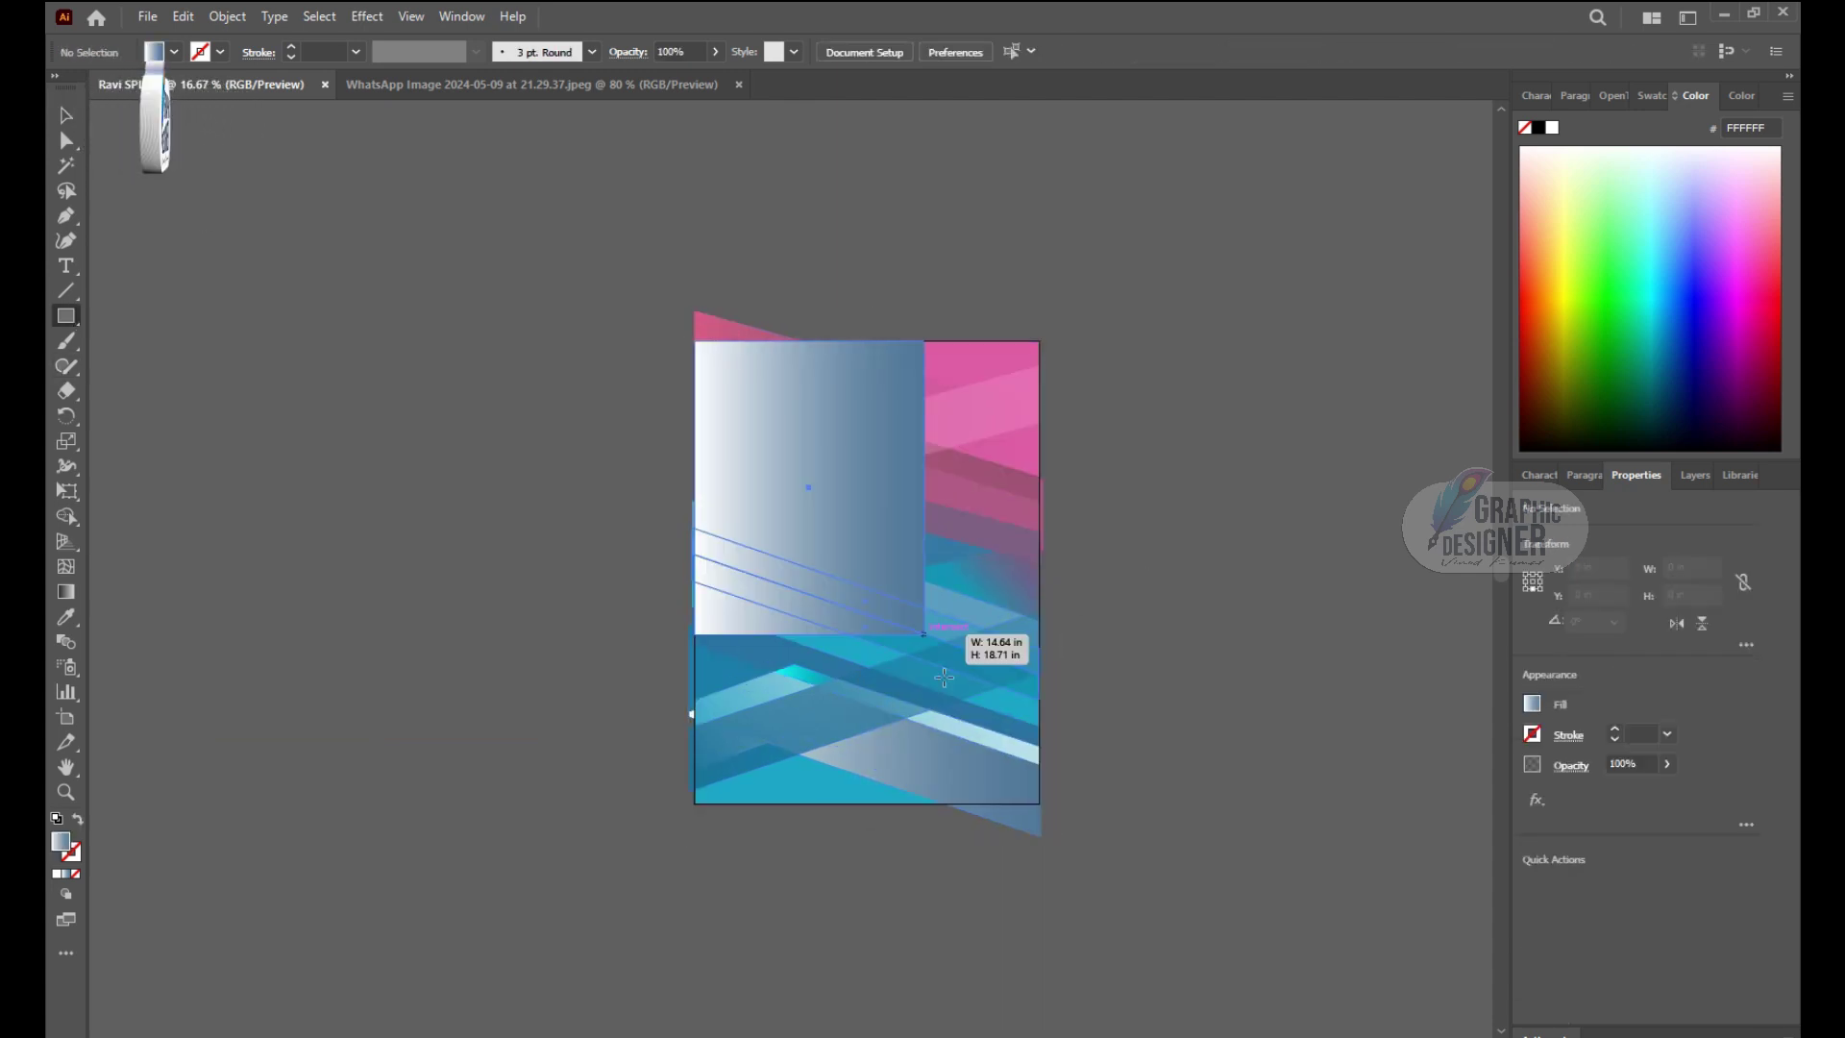
{"action": "key", "text": "v"}
{"action": "key", "text": "ctrl+a"}
{"action": "right_click", "coordinate": [926, 437]}
{"action": "left_click", "coordinate": [1030, 622]}
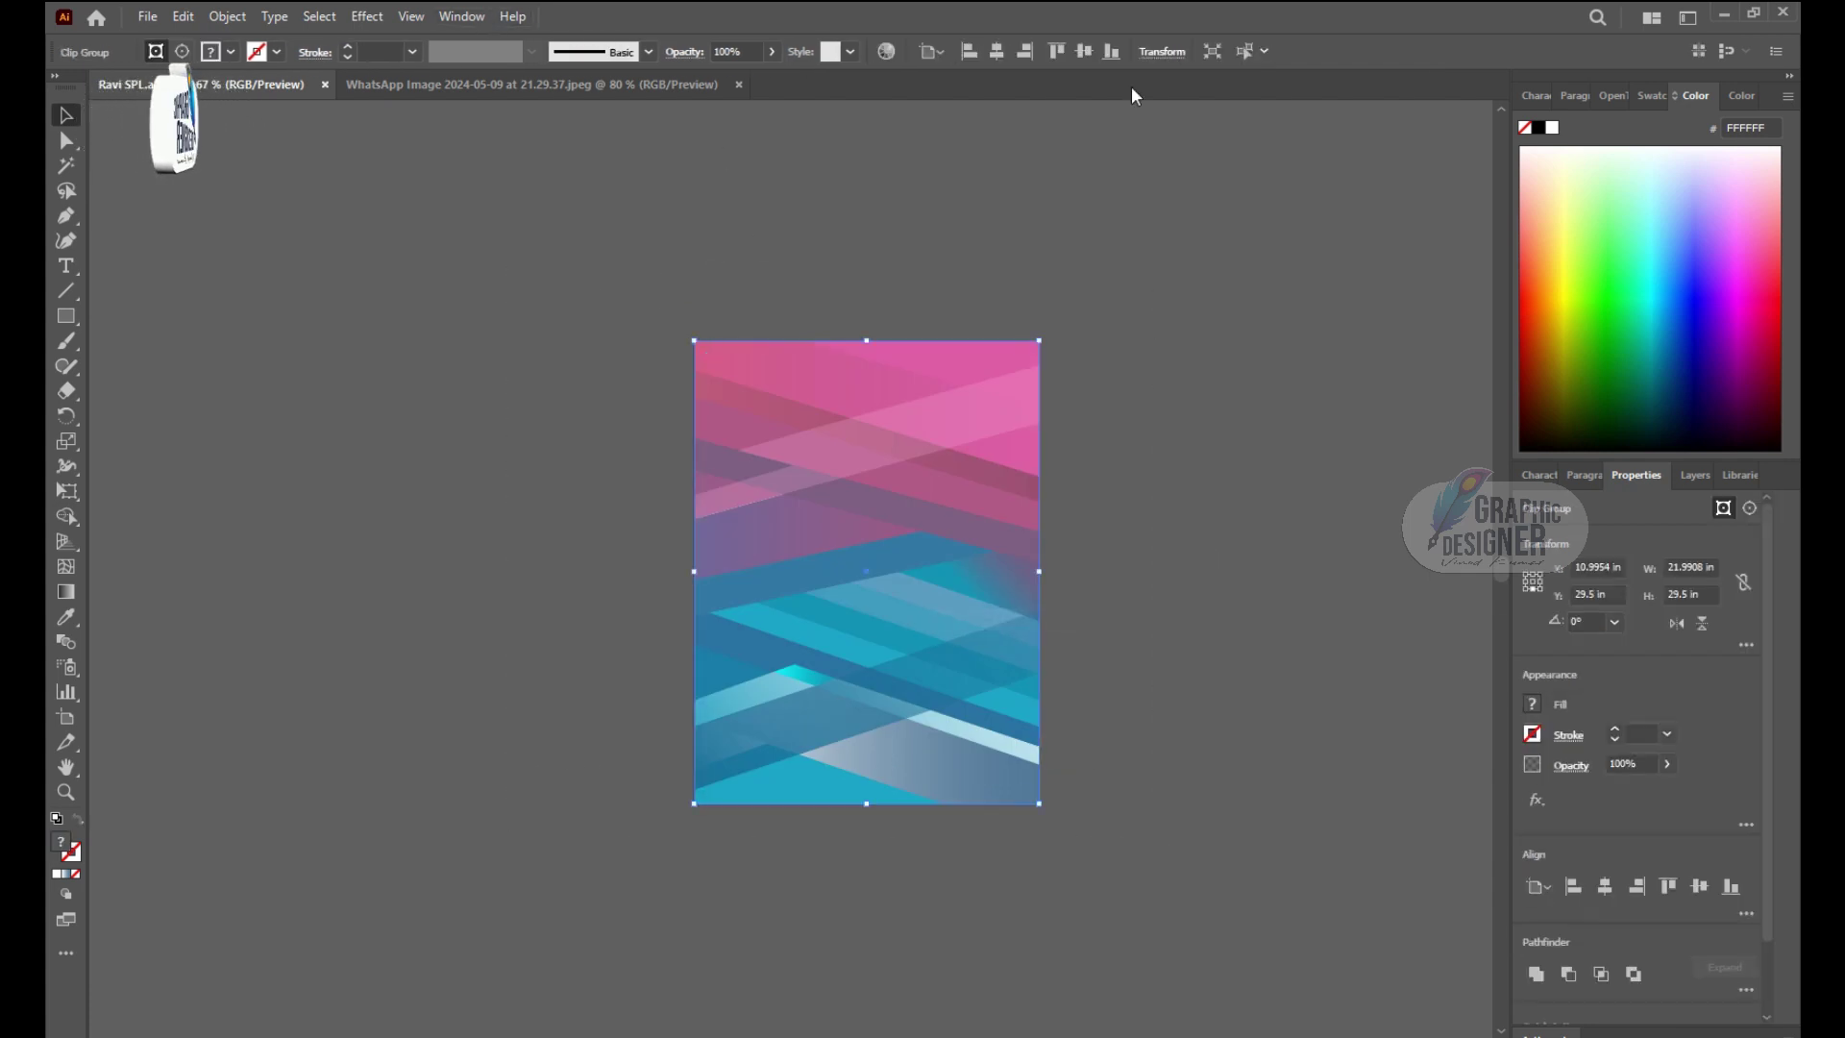
{"action": "left_click", "coordinate": [109, 119]}
Step: Add Artboard 2 beside the first and place a copy of the clipped pattern on it
{"action": "left_click", "coordinate": [852, 52]}
{"action": "left_click", "coordinate": [1078, 363]}
{"action": "left_click", "coordinate": [332, 52]}
{"action": "left_click_drag", "start_coordinate": [749, 513], "coordinate": [810, 514]}
{"action": "key", "text": "ctrl+v"}
{"action": "key", "text": "v"}
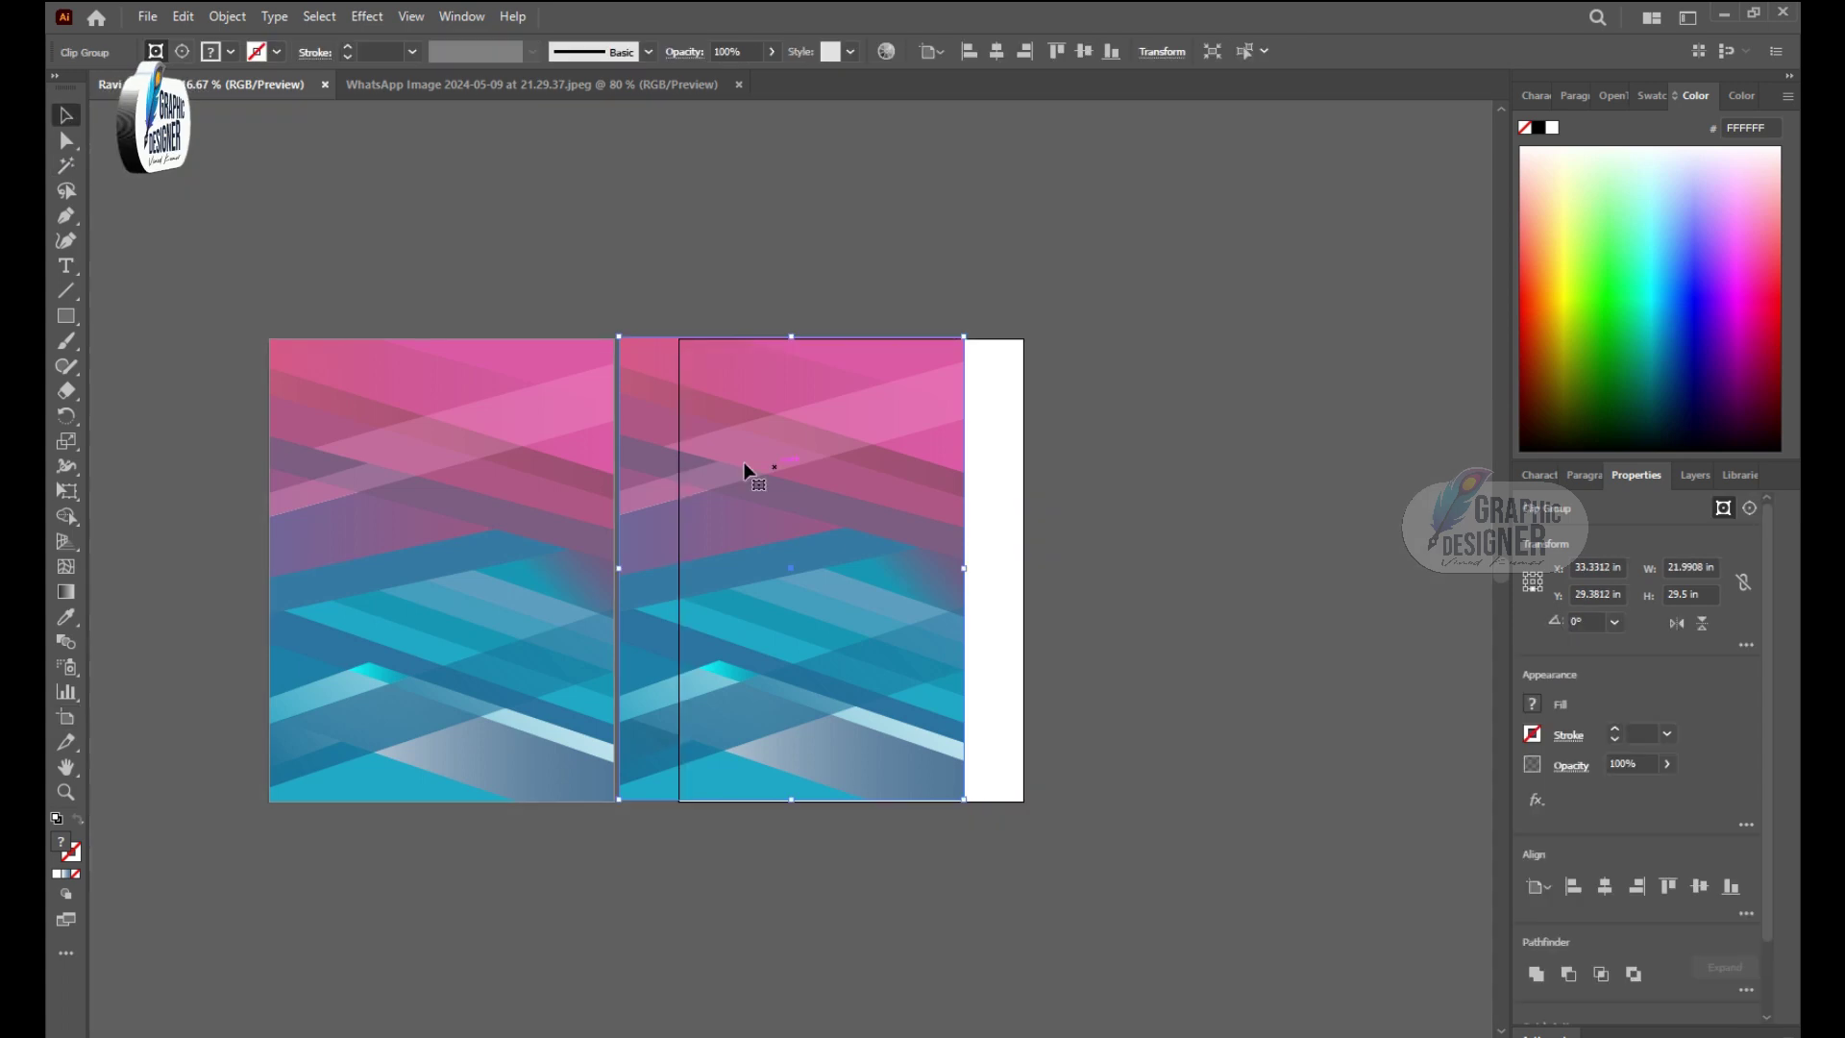
{"action": "left_click_drag", "start_coordinate": [722, 456], "coordinate": [782, 458]}
Step: Add white 'NAME' text onto the back panel
{"action": "left_click", "coordinate": [1040, 453]}
{"action": "key", "text": "t"}
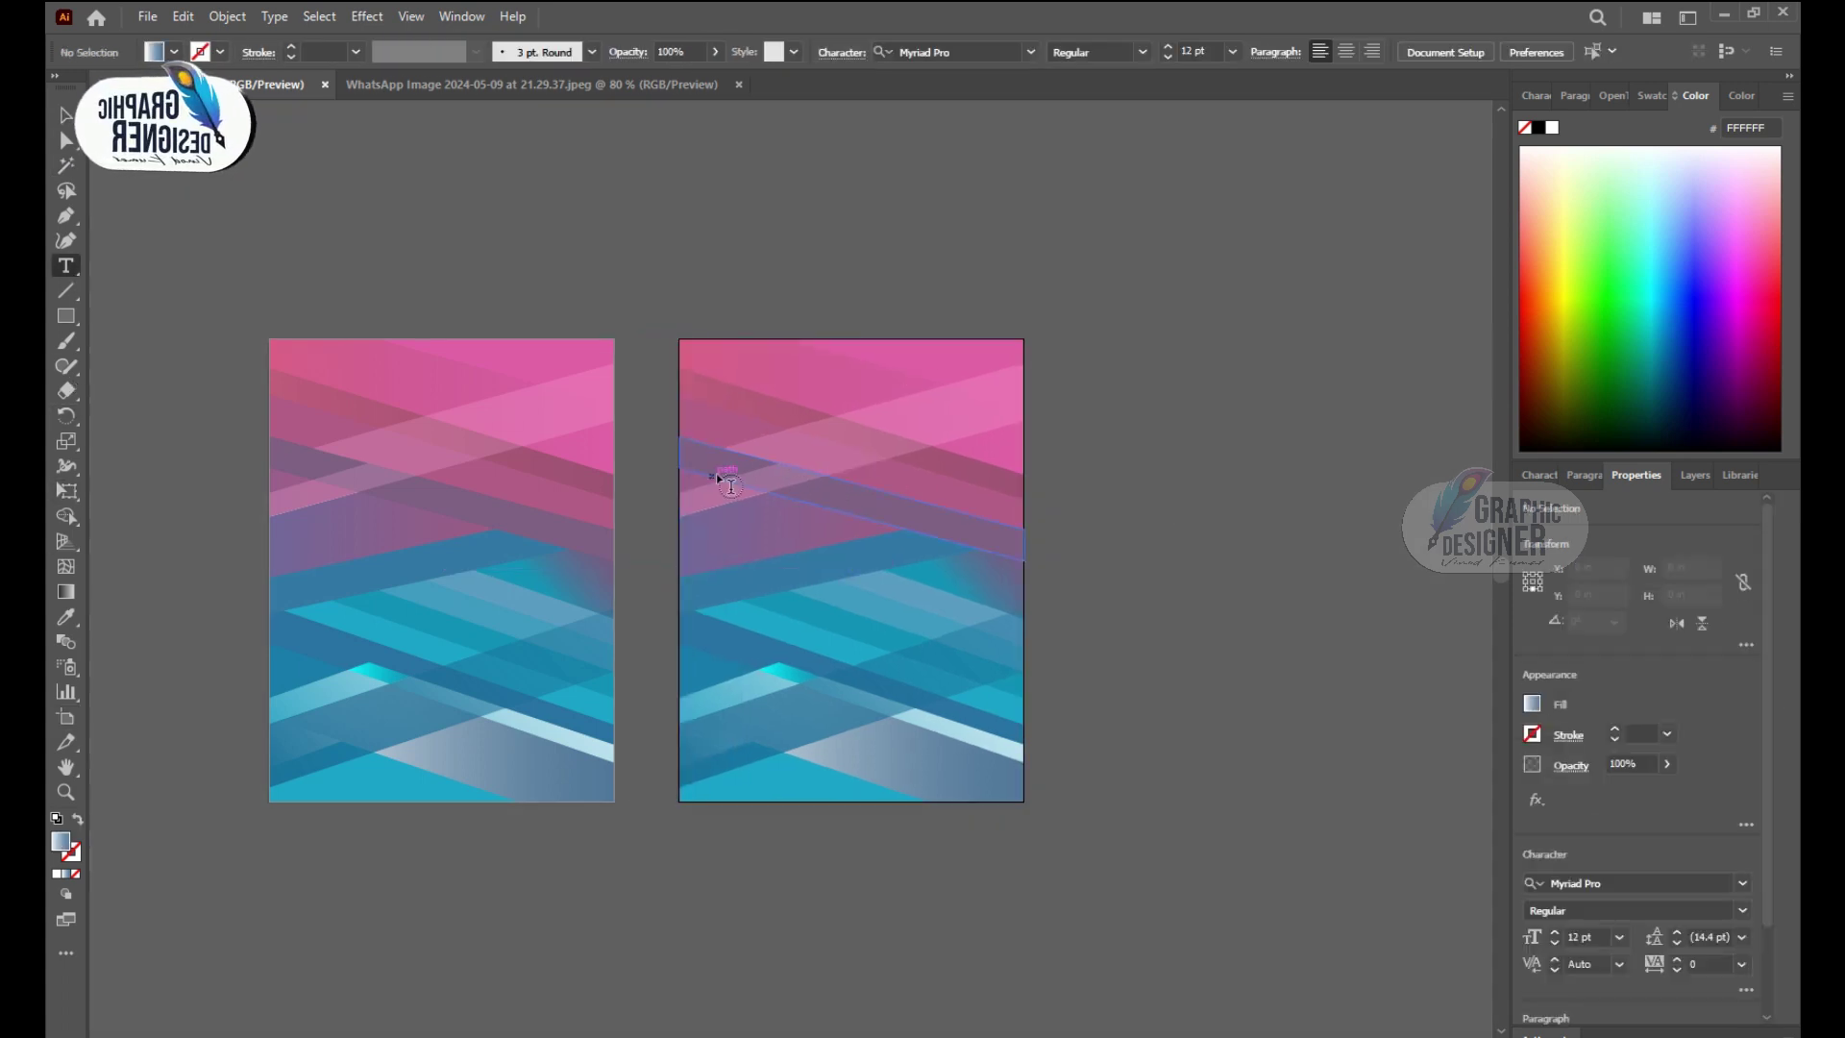
{"action": "left_click", "coordinate": [823, 281]}
{"action": "type", "text": "NAME"}
{"action": "key", "text": "Escape"}
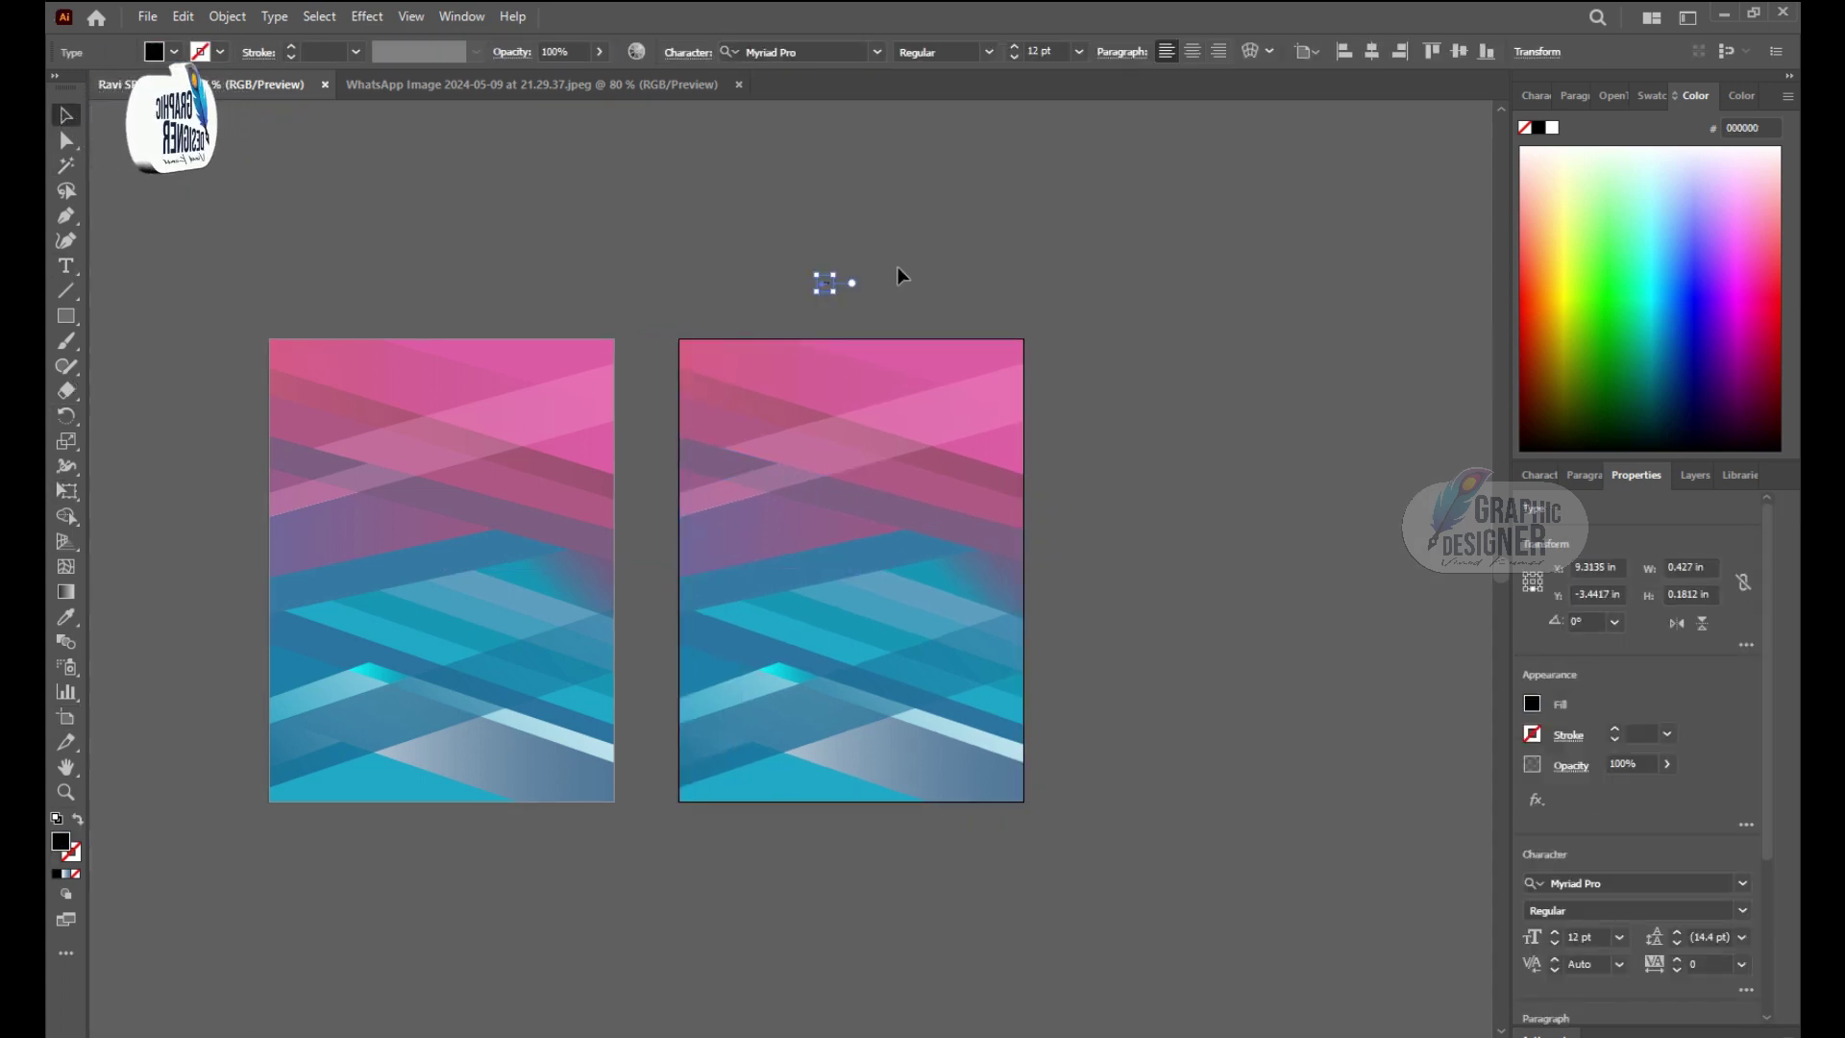
{"action": "left_click_drag", "start_coordinate": [1115, 441], "coordinate": [925, 442]}
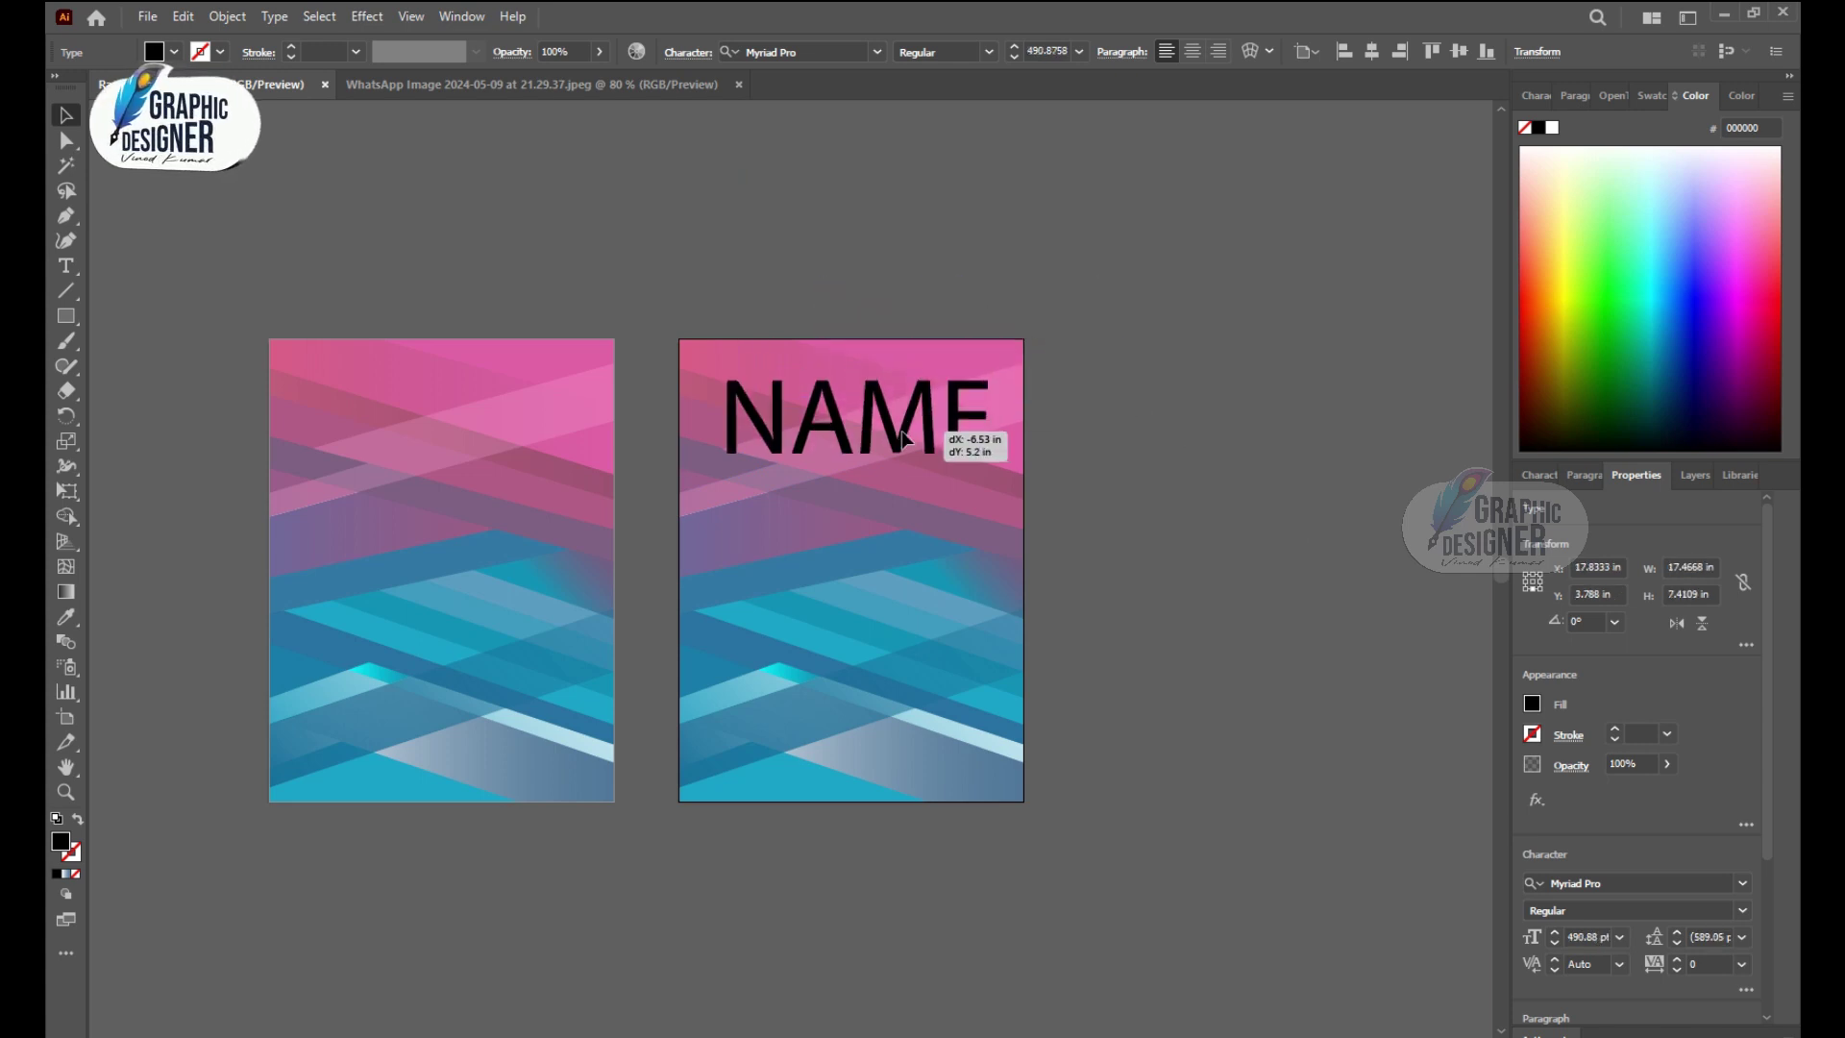
{"action": "double_click", "coordinate": [812, 398]}
{"action": "double_click", "coordinate": [60, 842]}
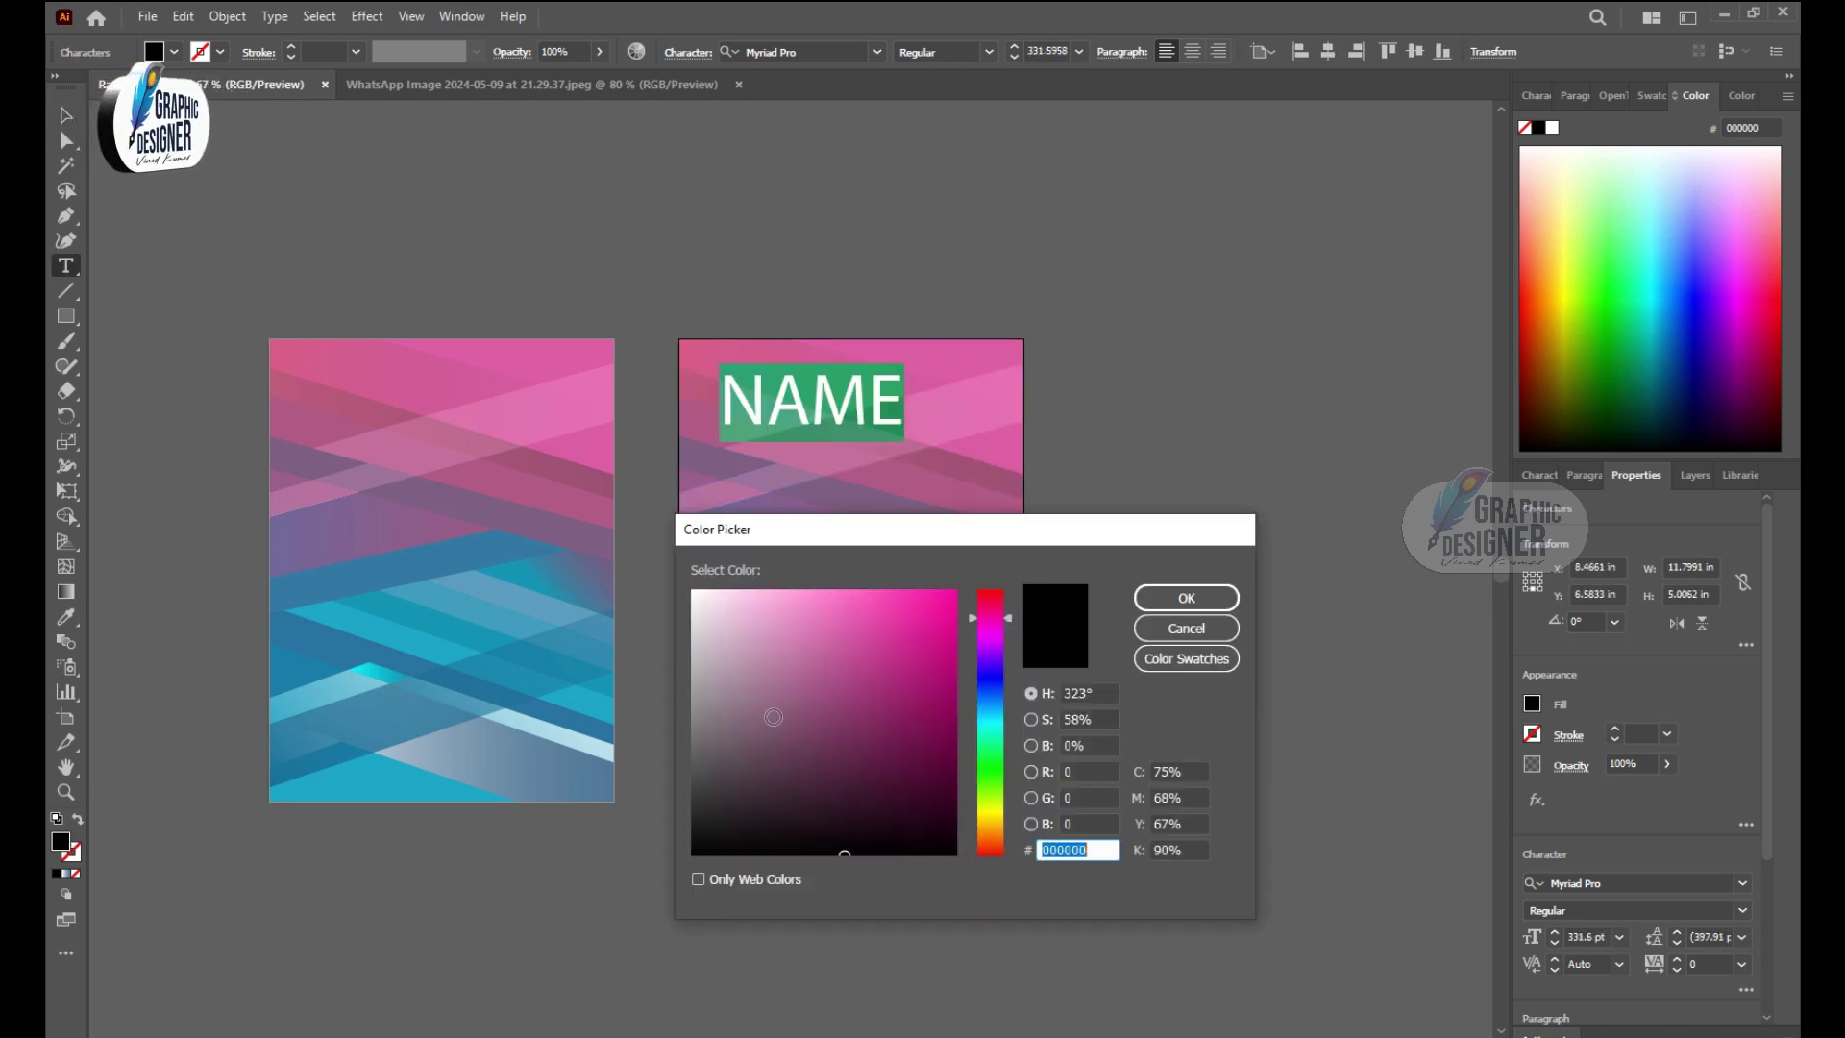
{"action": "left_click", "coordinate": [1216, 605]}
Step: Duplicate the text below, retype it as '00' and give it a blocky collegiate font
{"action": "key", "text": "Escape"}
{"action": "left_click_drag", "start_coordinate": [846, 422], "coordinate": [790, 574]}
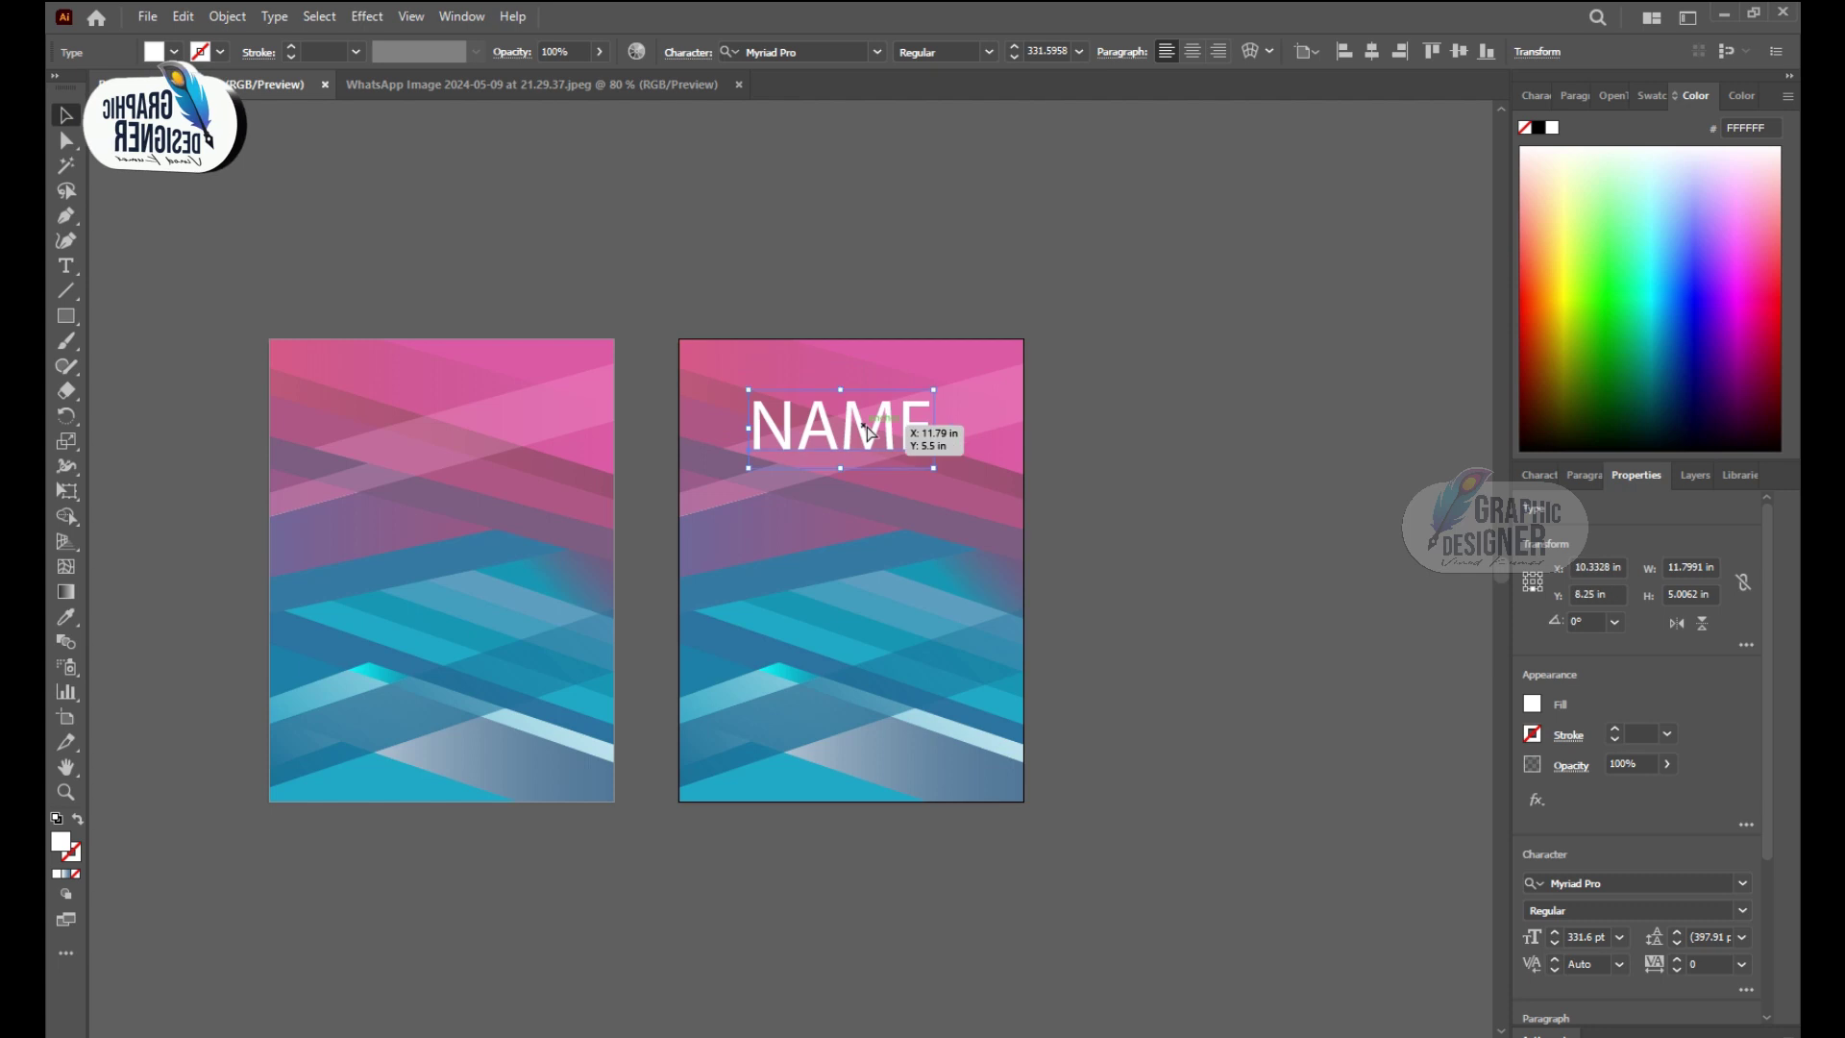
{"action": "double_click", "coordinate": [768, 569]}
{"action": "type", "text": "OO"}
{"action": "double_click", "coordinate": [728, 569]}
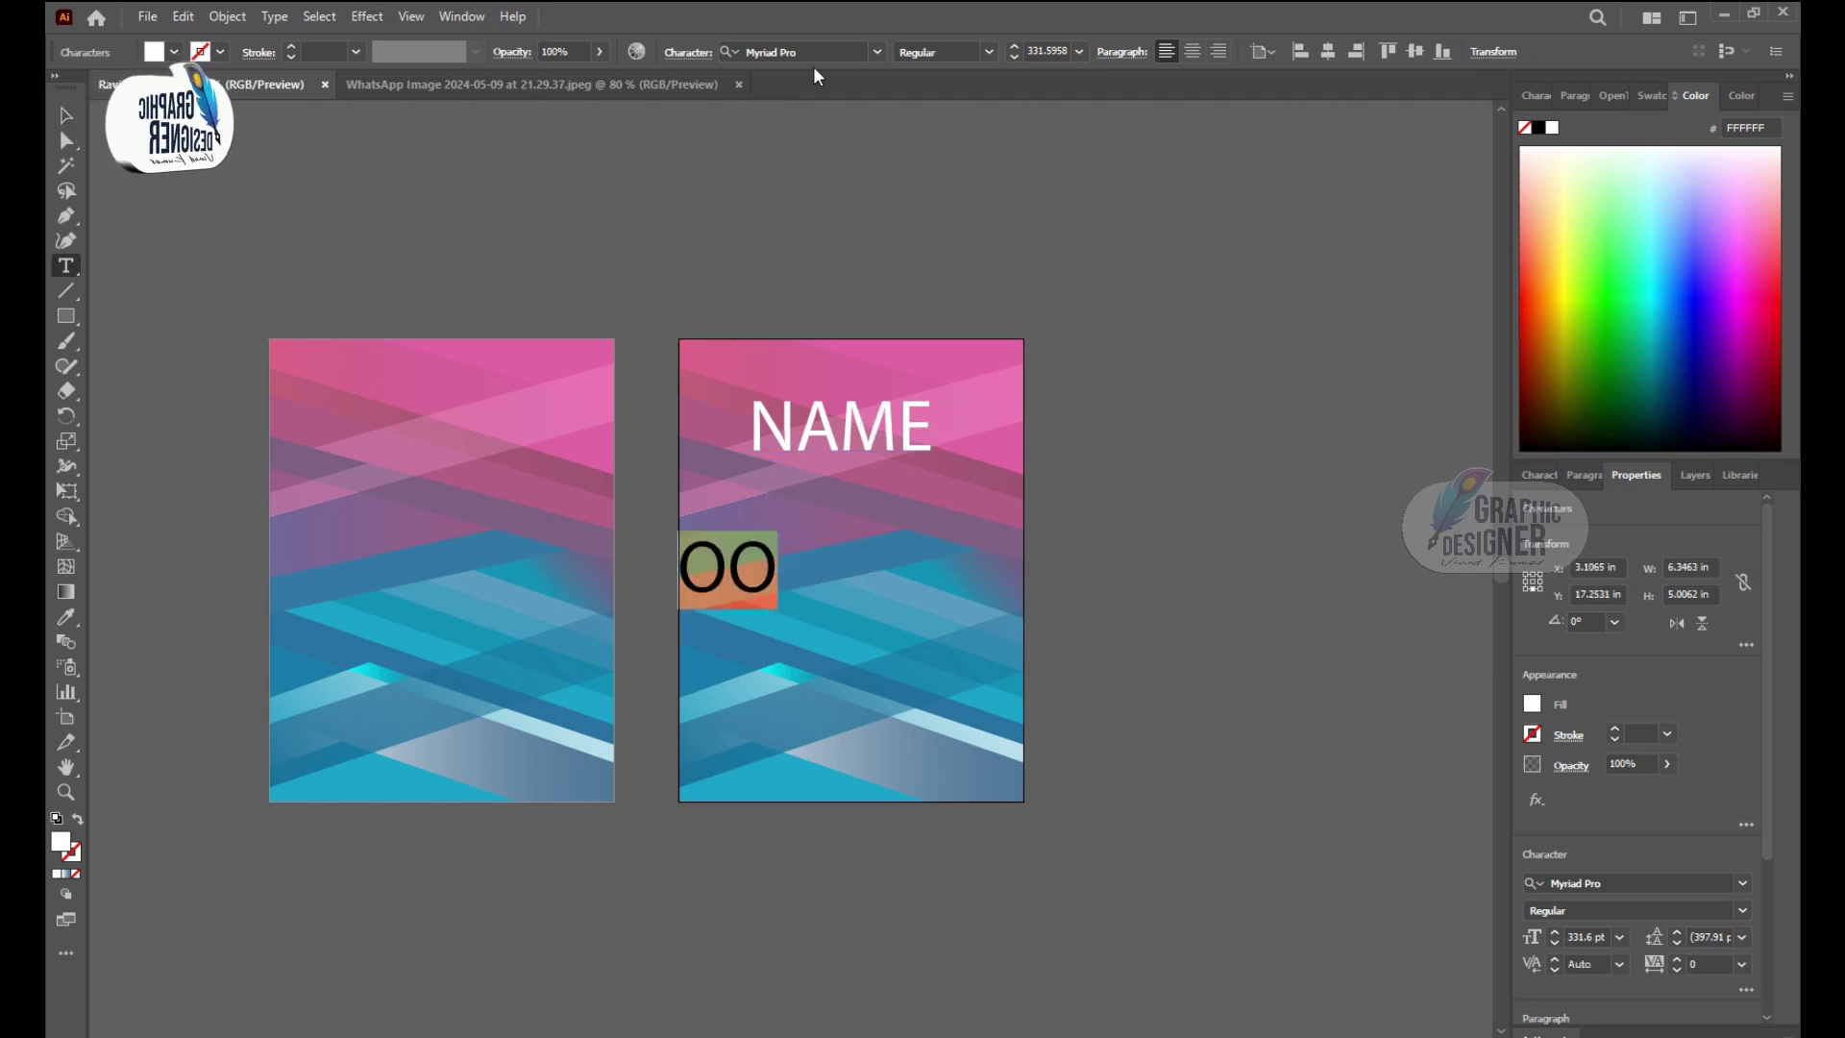
{"action": "left_click", "coordinate": [824, 48]}
{"action": "type", "text": "incon"}
{"action": "left_click", "coordinate": [833, 154]}
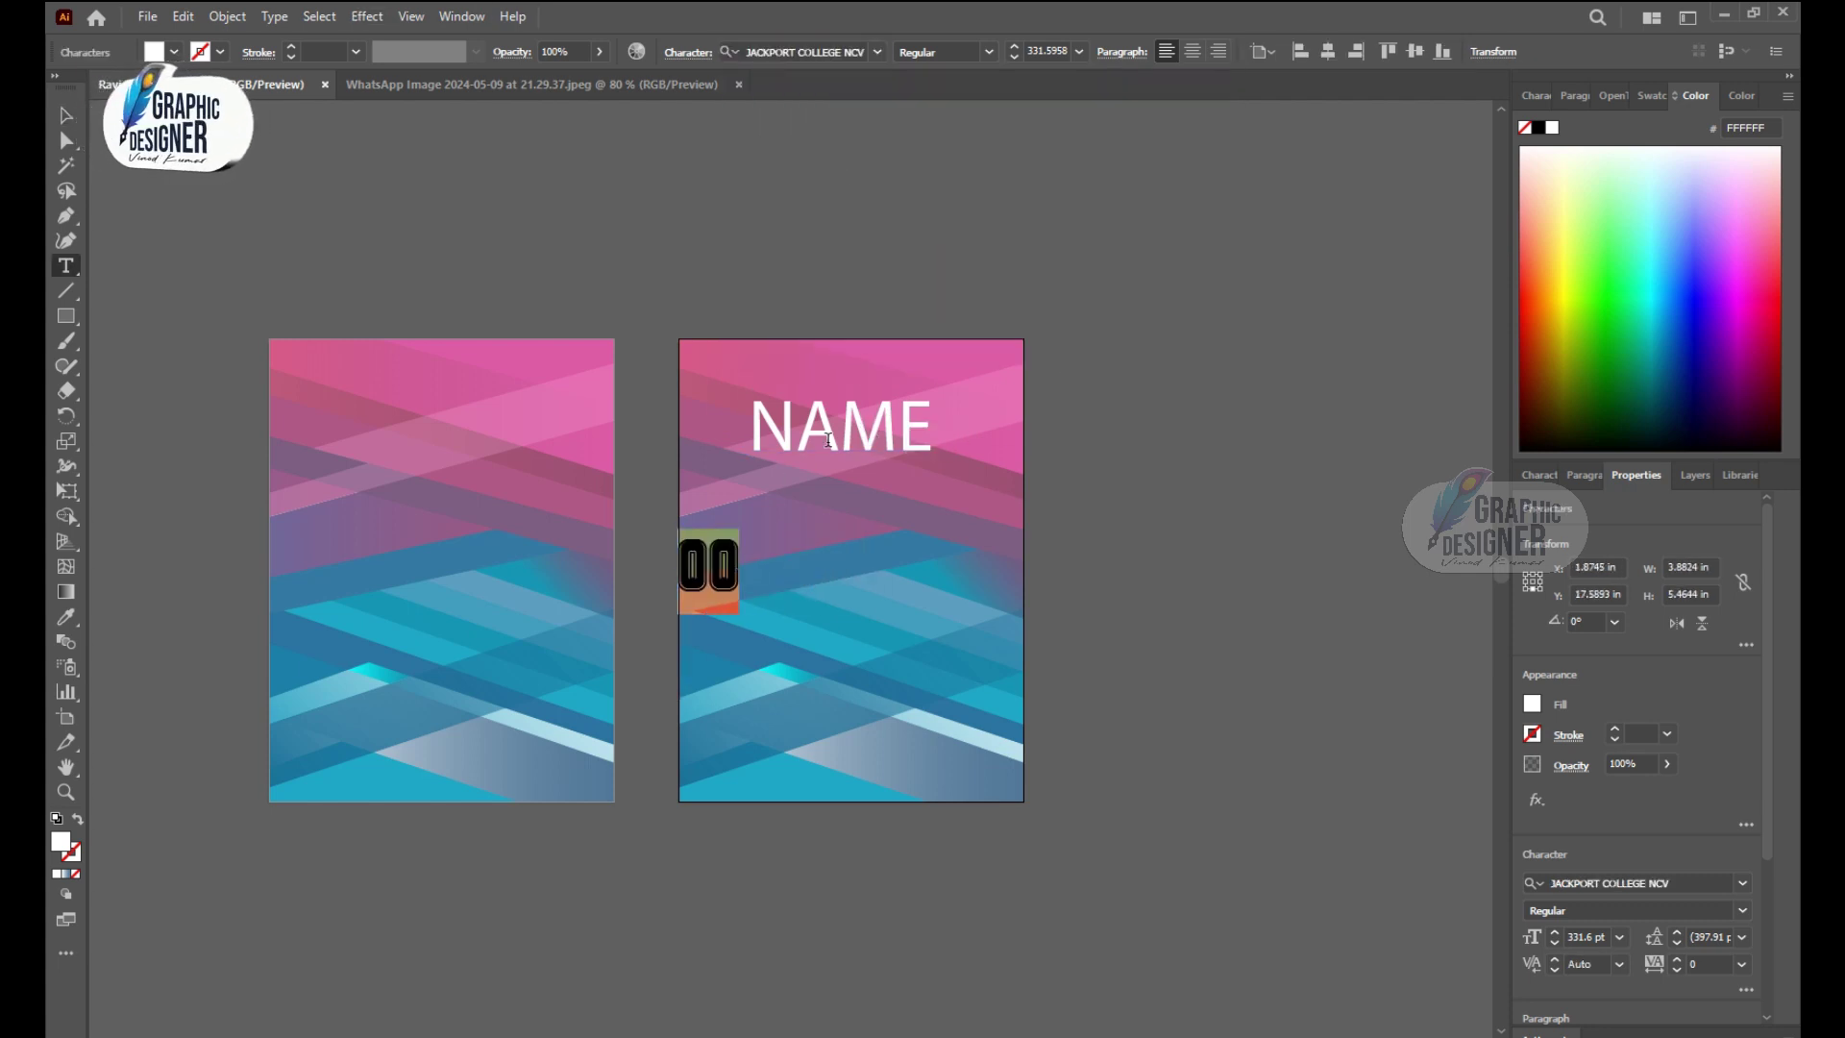
Step: Set NAME to JACKPORT COLLEGE NCV and centre it above the enlarged 00
{"action": "left_click", "coordinate": [815, 52]}
{"action": "type", "text": "jack"}
{"action": "left_click", "coordinate": [865, 151]}
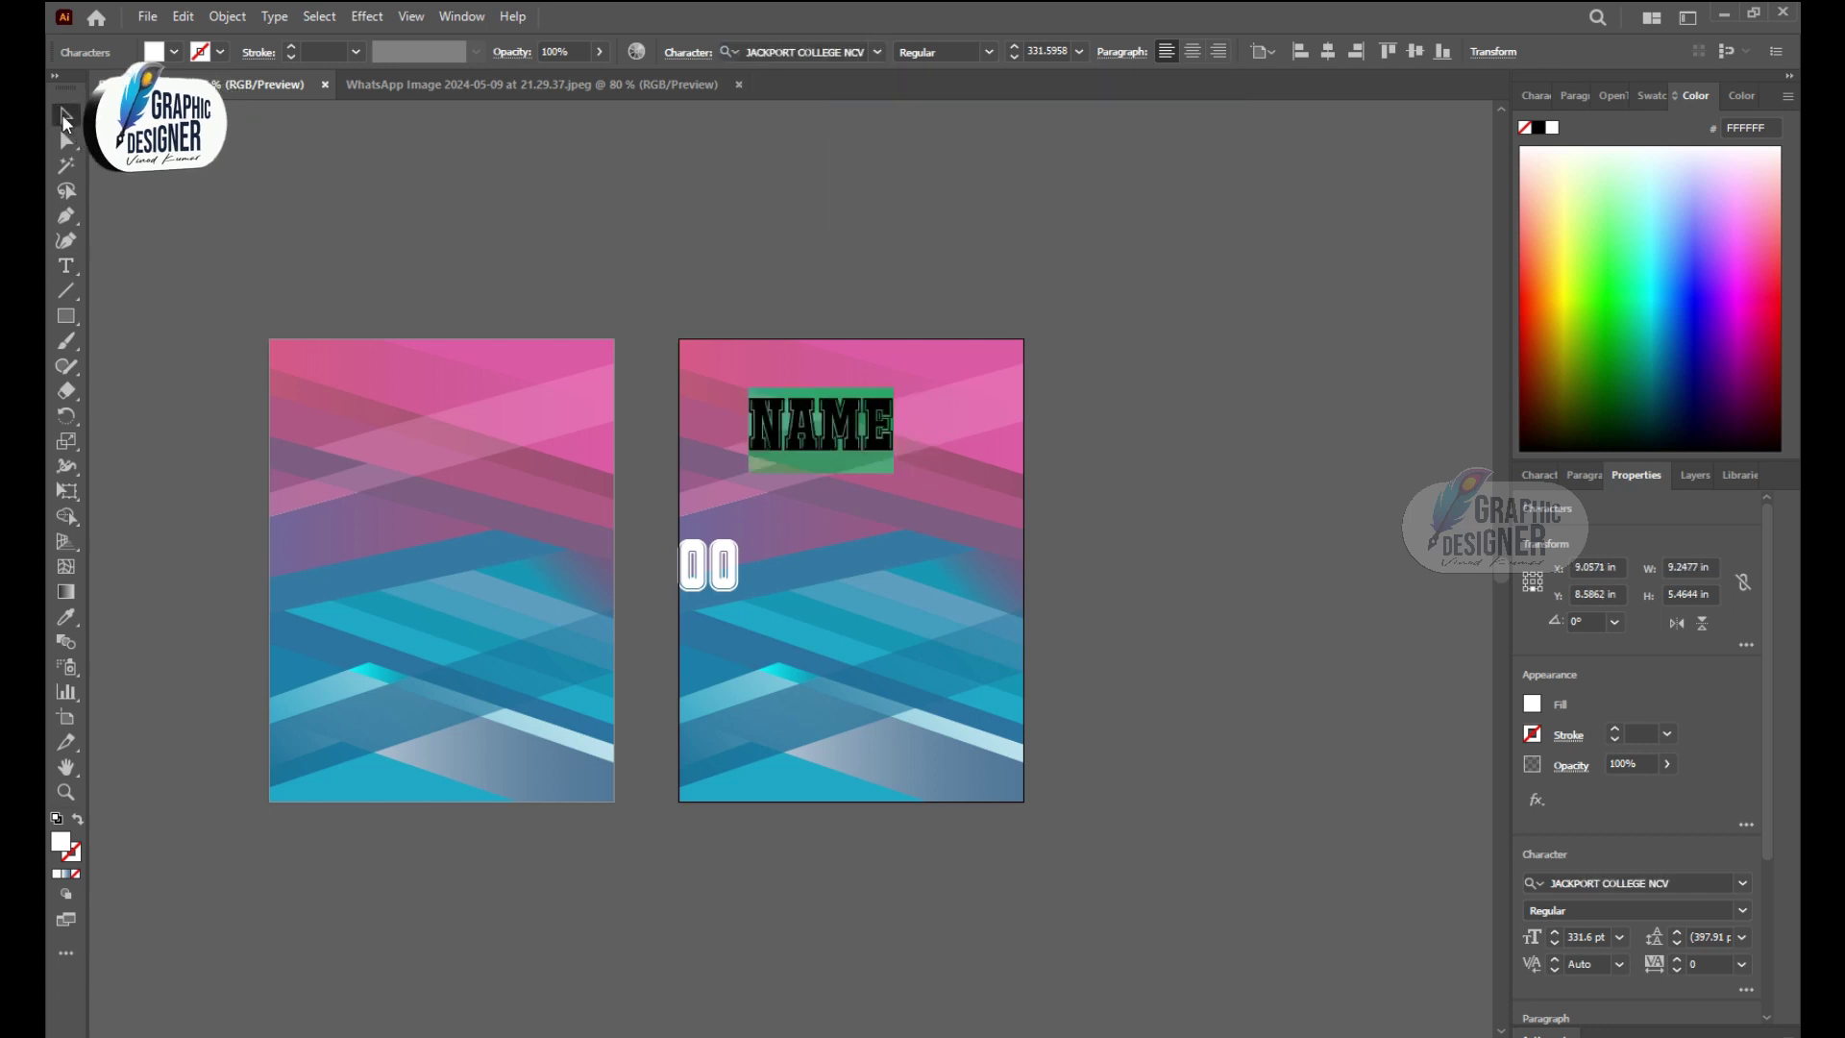
{"action": "key", "text": "Escape"}
{"action": "left_click", "coordinate": [716, 577]}
{"action": "mouse_move", "coordinate": [740, 613]}
{"action": "left_mouse_down"}
{"action": "mouse_move", "coordinate": [824, 679]}
{"action": "mouse_move", "coordinate": [821, 547]}
{"action": "left_mouse_up"}
{"action": "left_click_drag", "start_coordinate": [826, 422], "coordinate": [857, 422]}
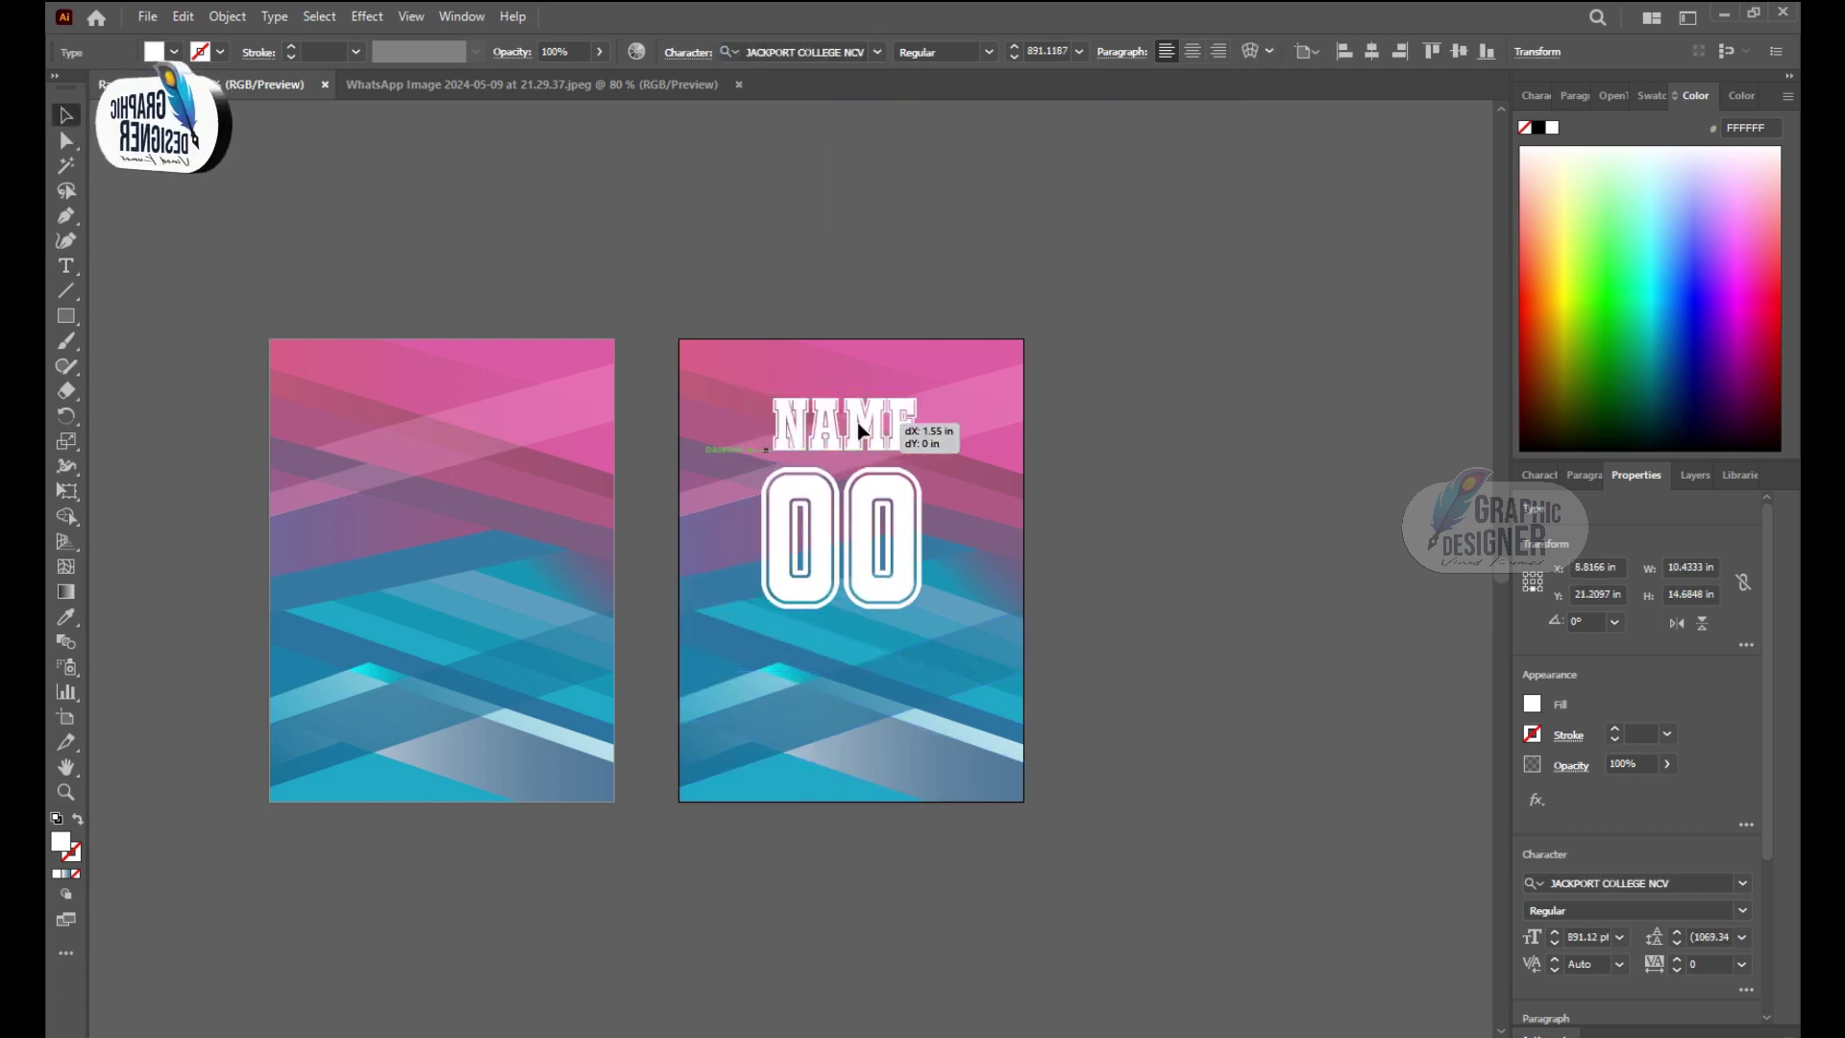
{"action": "left_click_drag", "start_coordinate": [884, 517], "coordinate": [899, 528]}
{"action": "left_click", "coordinate": [1101, 539]}
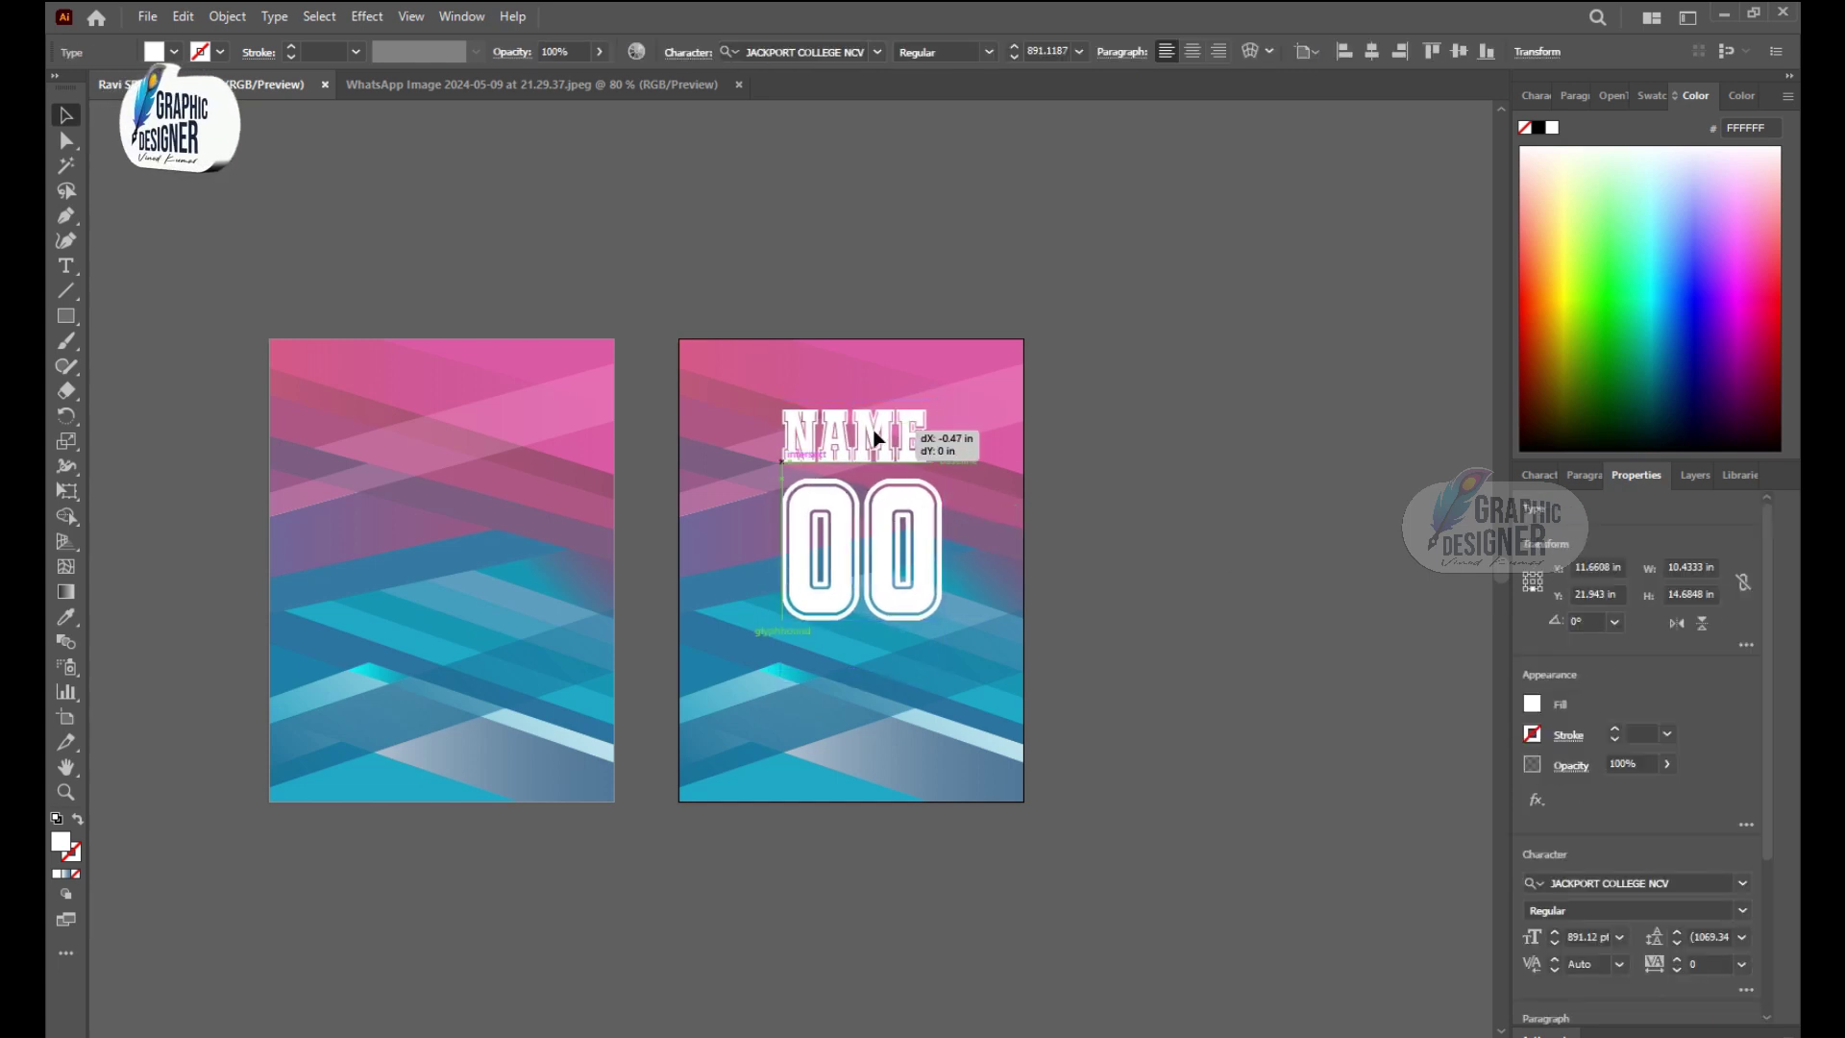
{"action": "left_click", "coordinate": [1159, 513]}
{"action": "key", "text": "ctrl+plus"}
{"action": "scroll", "coordinate": [1043, 988], "scroll_direction": "left", "scroll_amount": 3}
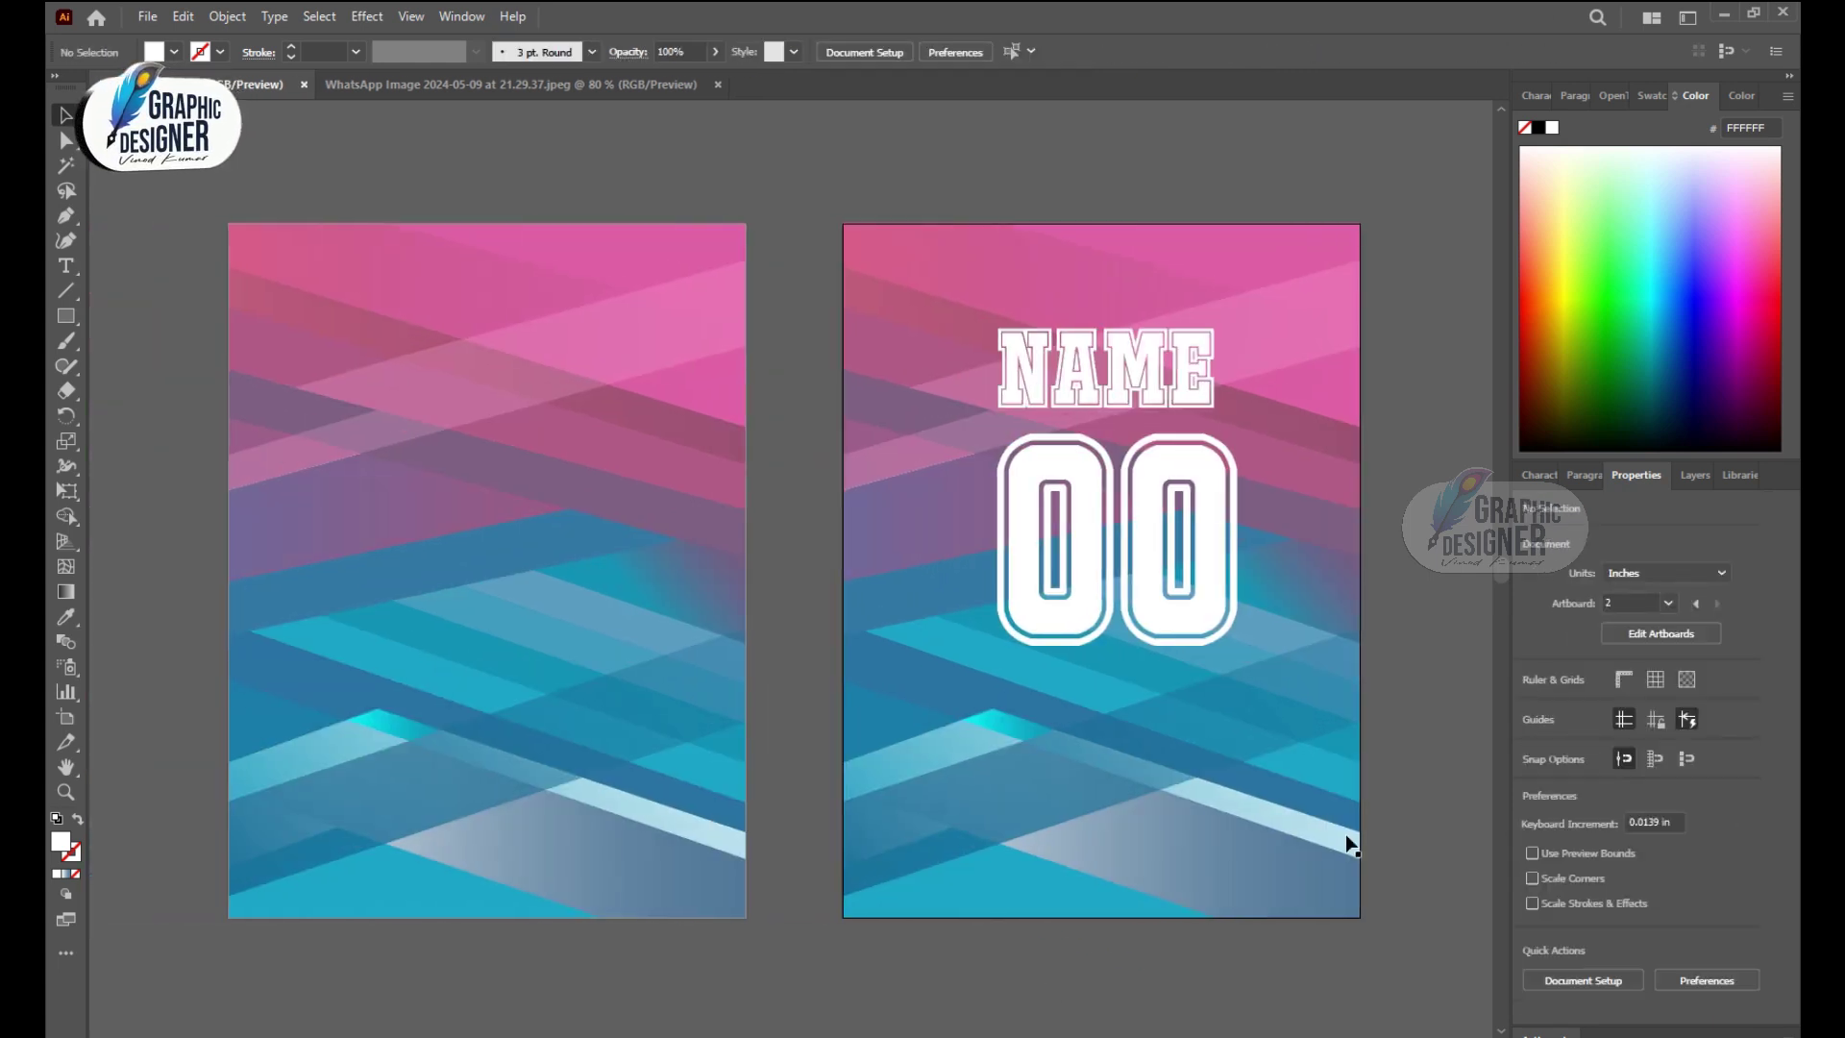
Step: Hide all panels and zoom in so both jersey artboards fill the screen
{"action": "key", "text": "Tab"}
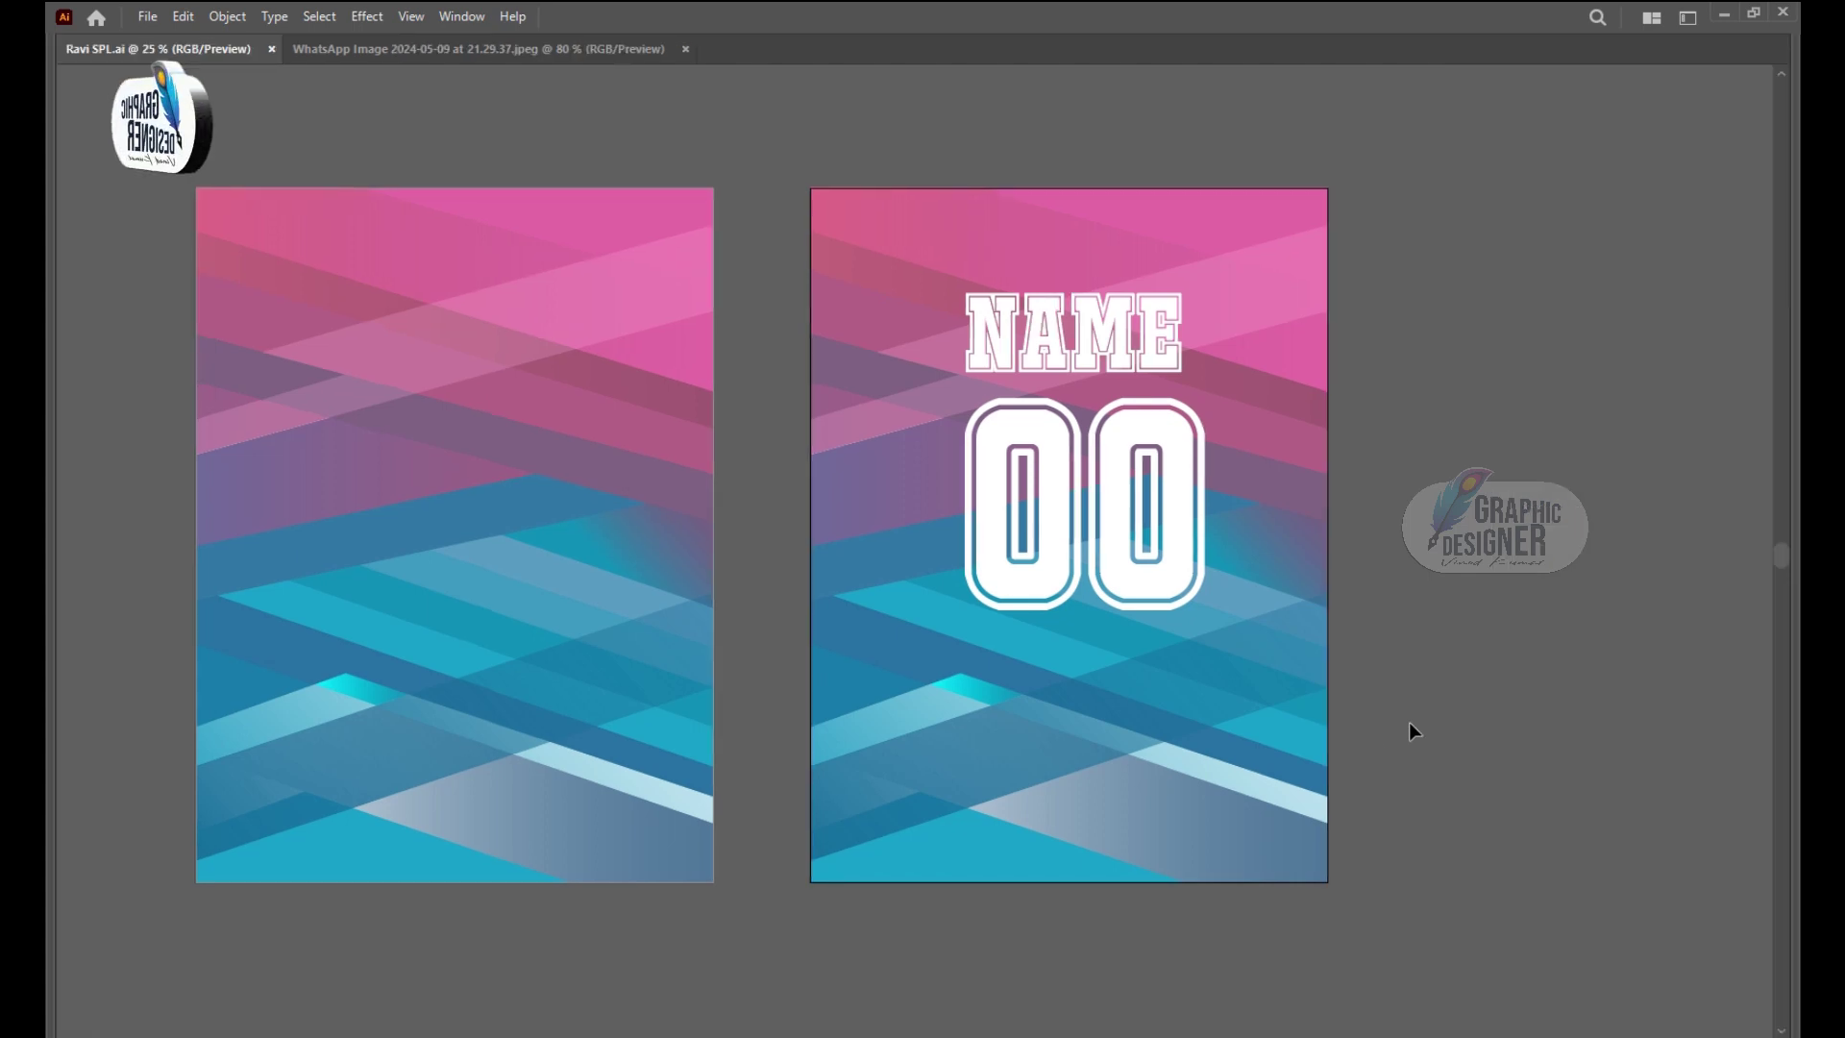
{"action": "key", "text": "ctrl+plus"}
{"action": "scroll", "coordinate": [1408, 722], "scroll_direction": "left", "scroll_amount": 3}
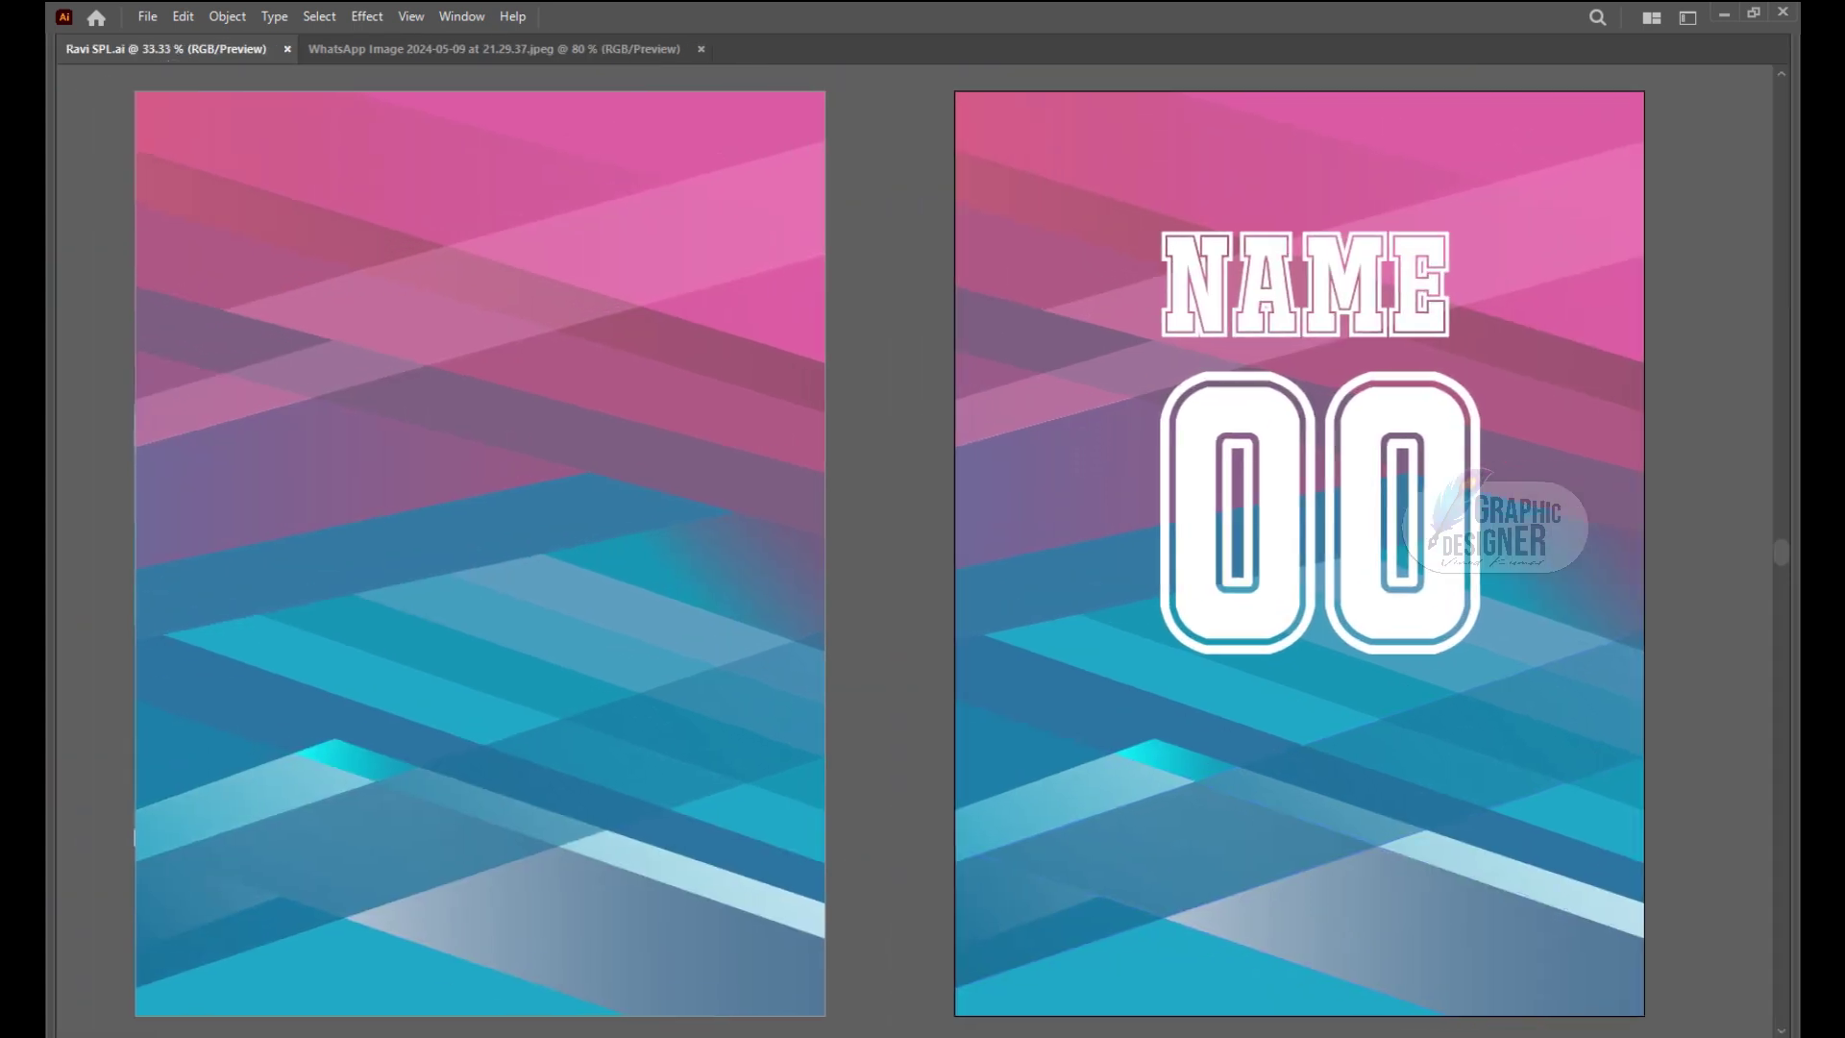